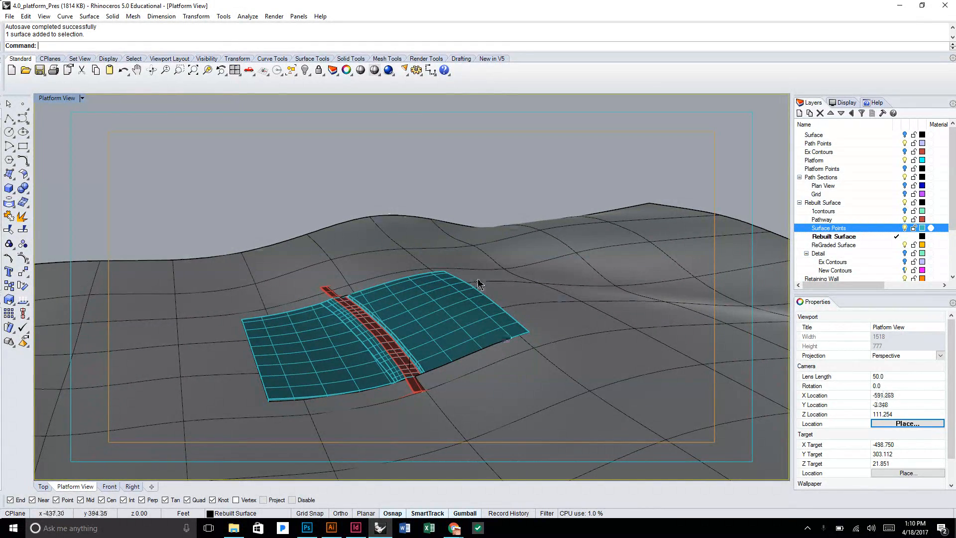
Delete the existing open curve standing on the red pathway near the platform's front edge.
{"action": "scroll", "coordinate": [433, 351], "scroll_direction": "up", "scroll_amount": 6}
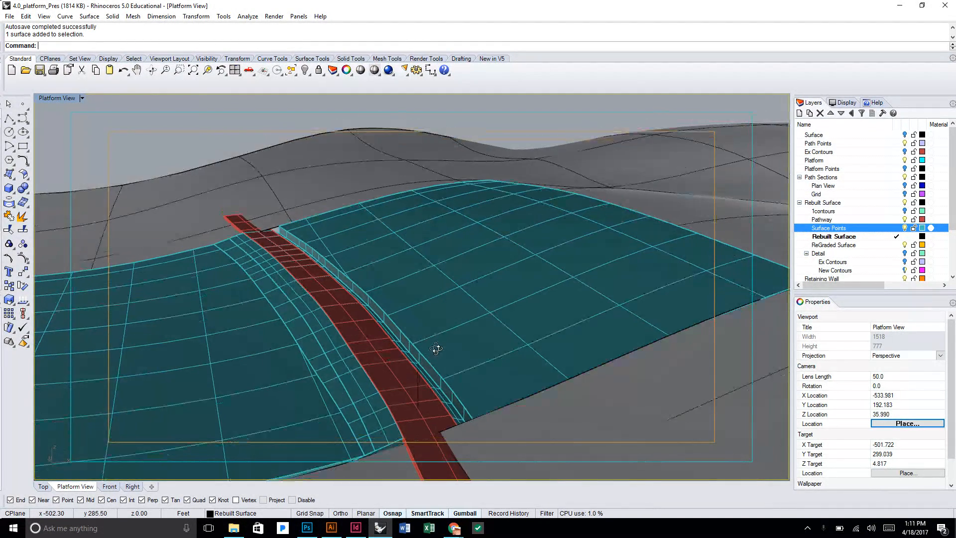
{"action": "left_click_drag", "start_coordinate": [446, 343], "coordinate": [400, 343]}
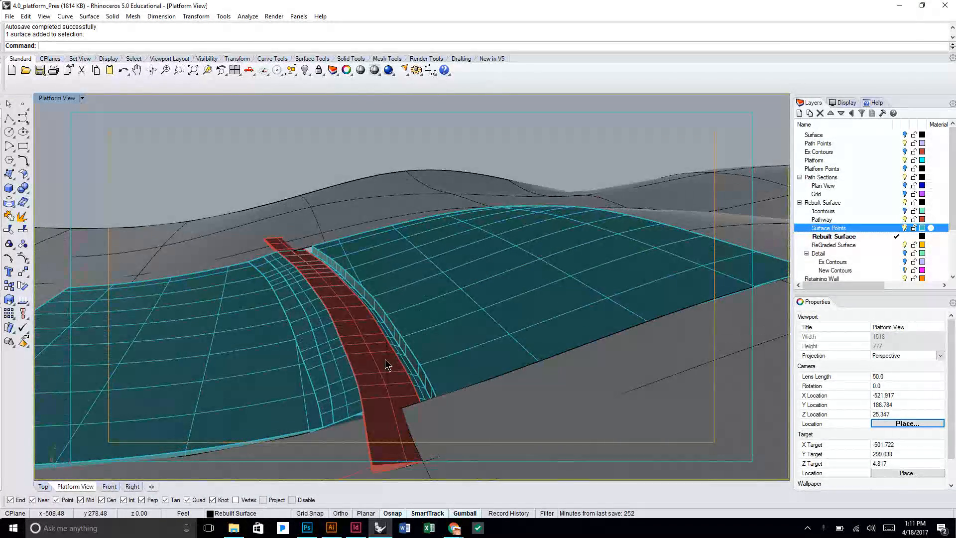
{"action": "left_click", "coordinate": [385, 360]}
{"action": "left_click", "coordinate": [419, 385]}
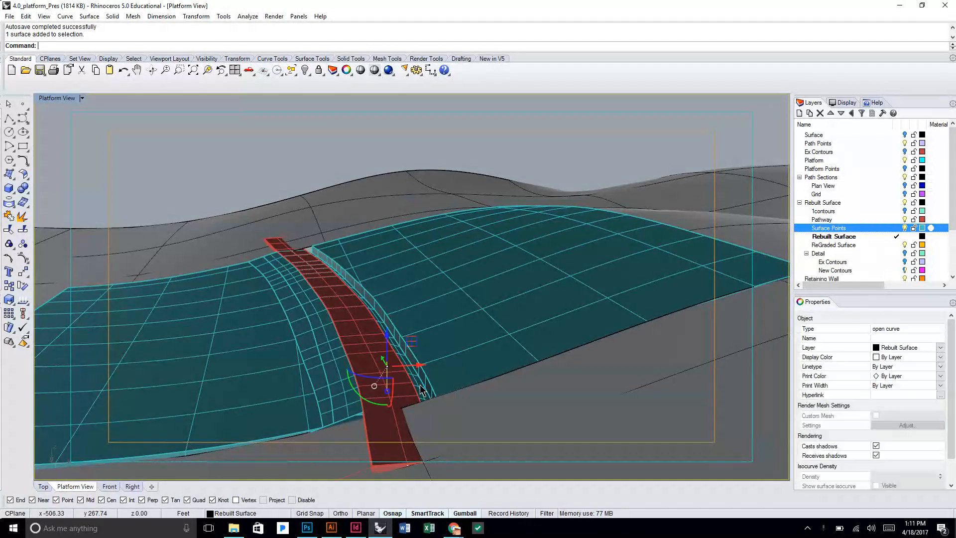
{"action": "key", "text": "Delete"}
Examine the platform, pathway and surrounding terrain from several angles and distances.
{"action": "scroll", "coordinate": [537, 268], "scroll_direction": "down", "scroll_amount": 3}
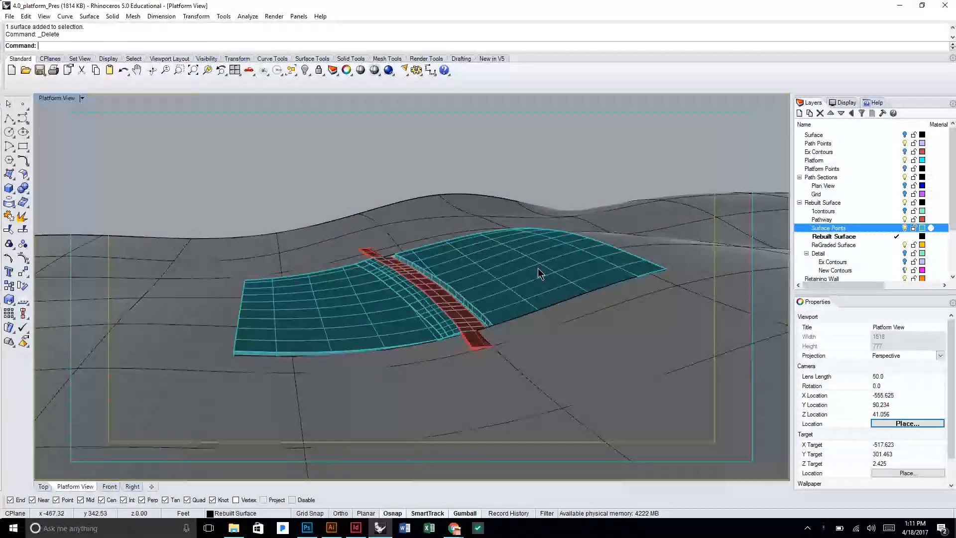
{"action": "left_click_drag", "start_coordinate": [541, 260], "coordinate": [583, 291]}
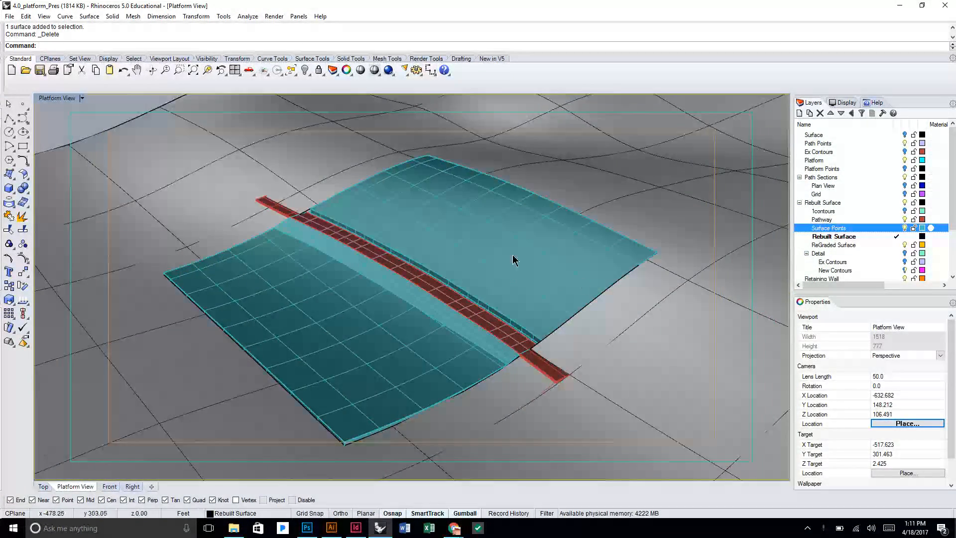
{"action": "scroll", "coordinate": [341, 298], "scroll_direction": "down", "scroll_amount": 5}
{"action": "left_click_drag", "start_coordinate": [349, 288], "coordinate": [398, 259]}
{"action": "scroll", "coordinate": [398, 259], "scroll_direction": "down", "scroll_amount": 6}
{"action": "left_click_drag", "start_coordinate": [558, 214], "coordinate": [538, 216]}
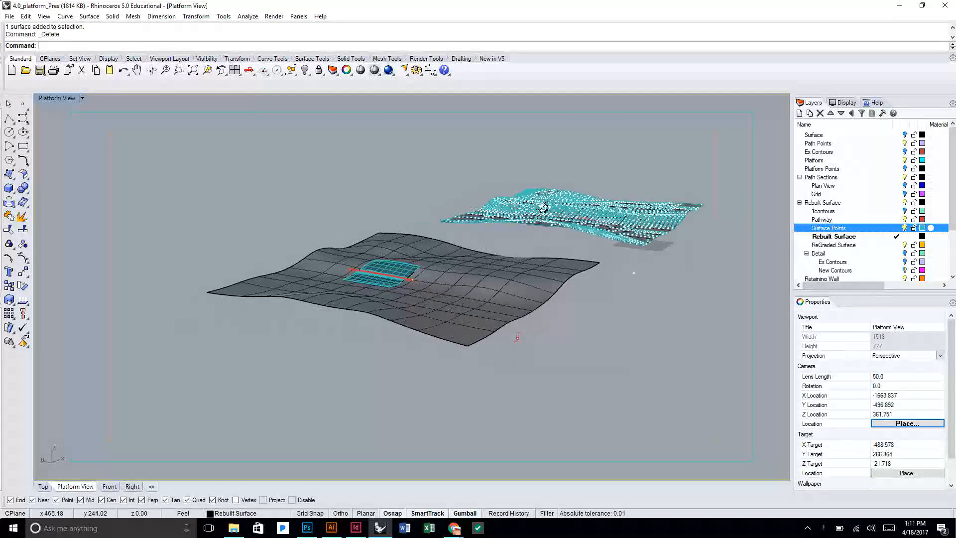
{"action": "scroll", "coordinate": [429, 250], "scroll_direction": "up", "scroll_amount": 2}
{"action": "scroll", "coordinate": [429, 250], "scroll_direction": "up", "scroll_amount": 1}
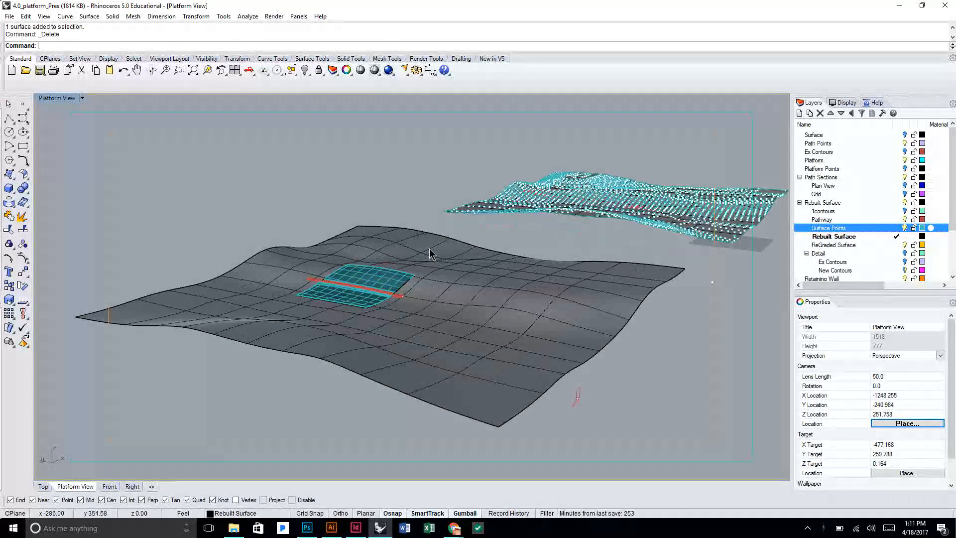
{"action": "scroll", "coordinate": [406, 267], "scroll_direction": "up", "scroll_amount": 2}
{"action": "left_click_drag", "start_coordinate": [405, 266], "coordinate": [357, 284]}
{"action": "scroll", "coordinate": [364, 270], "scroll_direction": "up", "scroll_amount": 9}
{"action": "scroll", "coordinate": [413, 301], "scroll_direction": "up", "scroll_amount": 1}
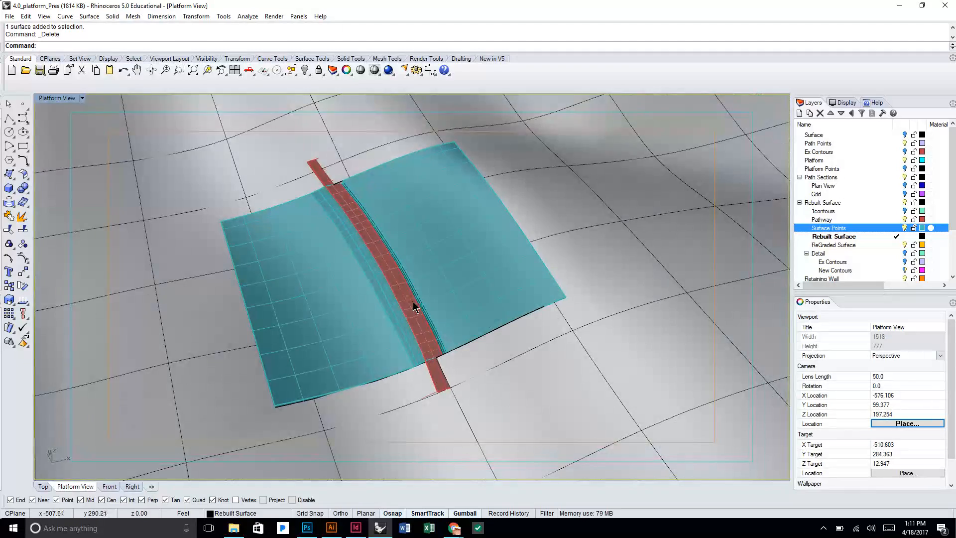
{"action": "scroll", "coordinate": [432, 296], "scroll_direction": "up", "scroll_amount": 1}
{"action": "scroll", "coordinate": [435, 346], "scroll_direction": "up", "scroll_amount": 2}
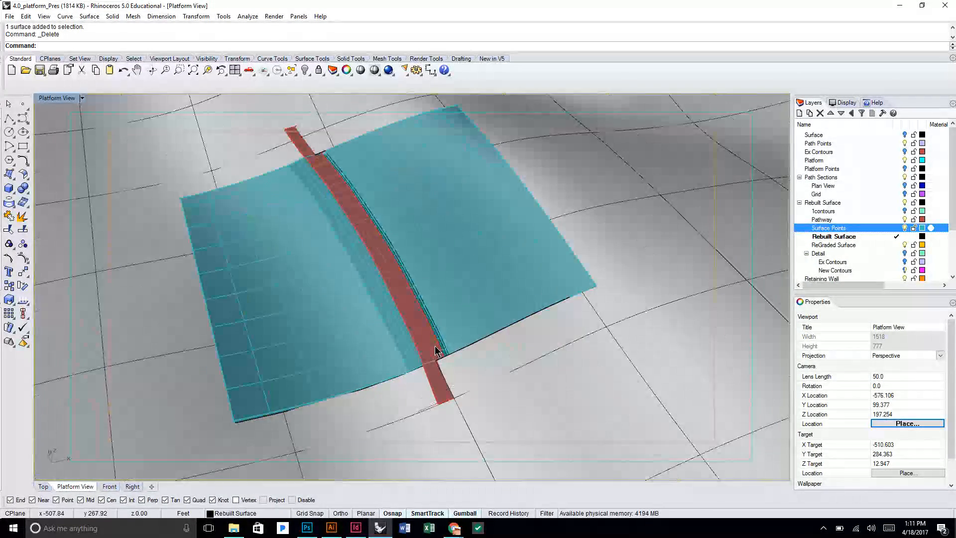
{"action": "left_click_drag", "start_coordinate": [440, 354], "coordinate": [442, 335]}
{"action": "left_click_drag", "start_coordinate": [432, 282], "coordinate": [446, 263]}
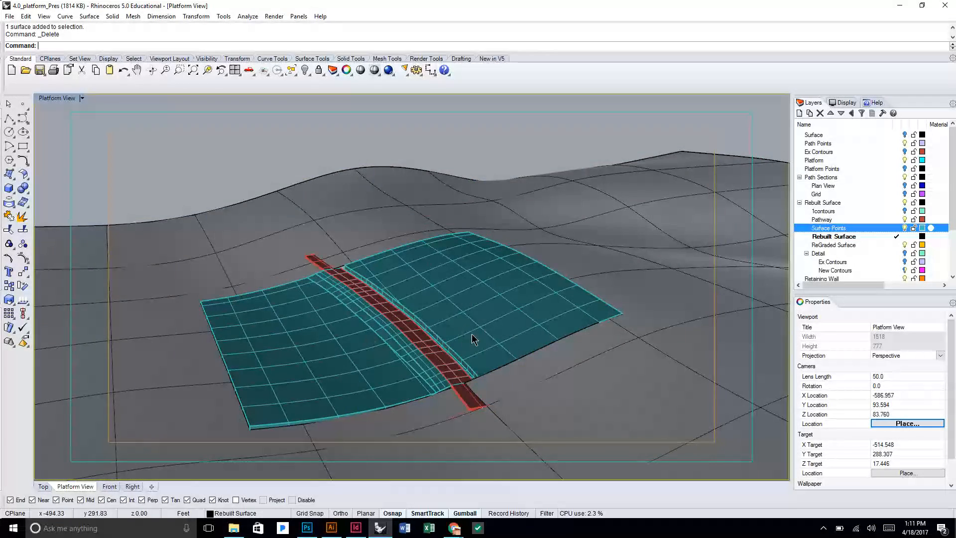
Draw a vertical line 5.5 ft tall up from the pathway's centerline near the platform's front edge.
{"action": "scroll", "coordinate": [471, 334], "scroll_direction": "up", "scroll_amount": 2}
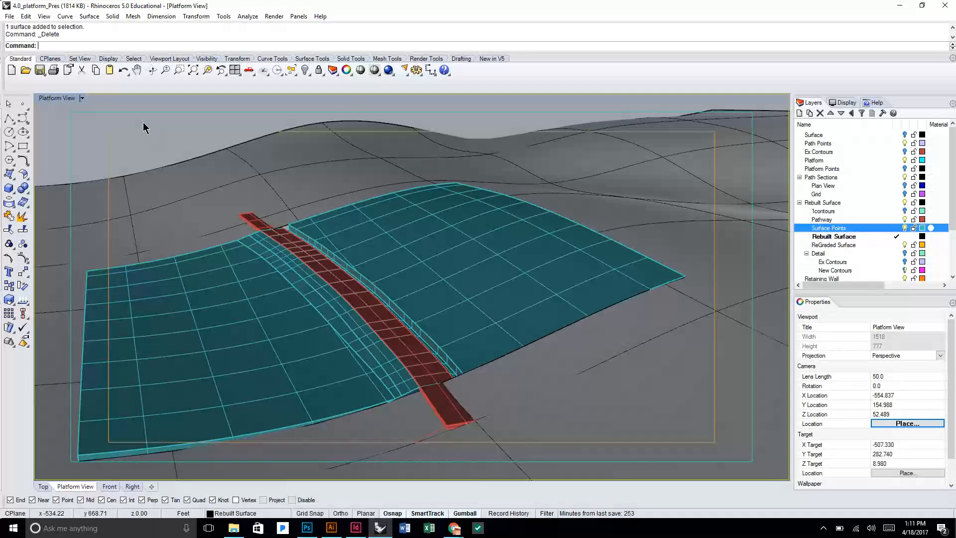
{"action": "type", "text": "line"}
{"action": "key", "text": "Return"}
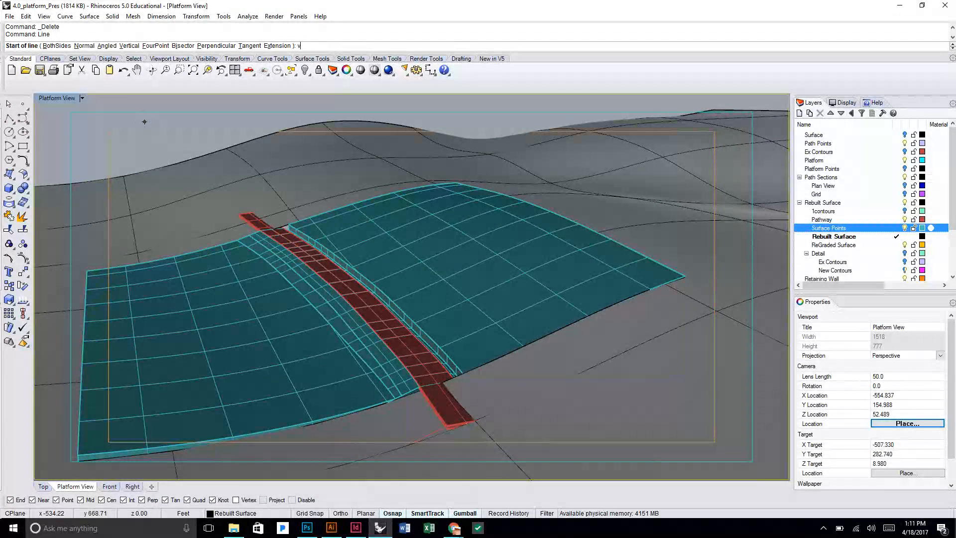
{"action": "type", "text": "v"}
{"action": "key", "text": "Return"}
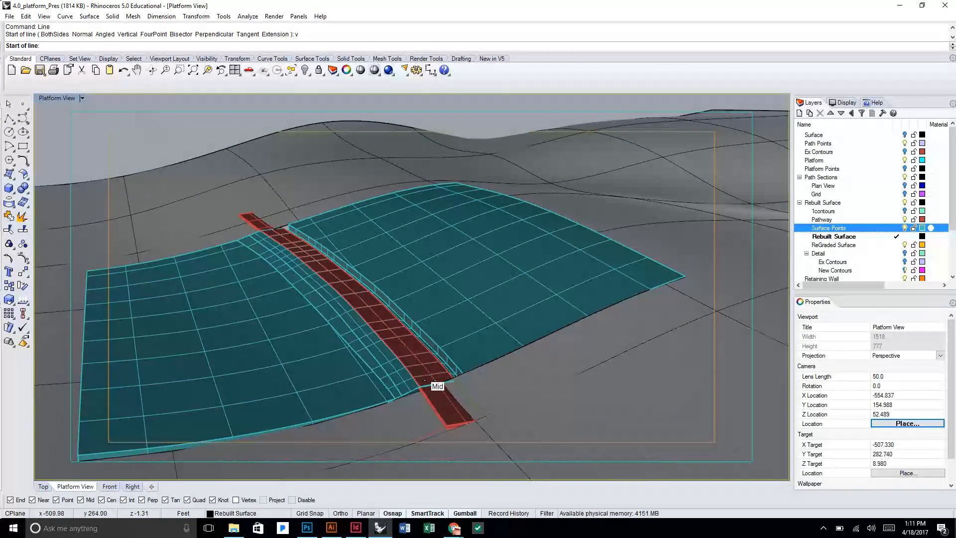
{"action": "scroll", "coordinate": [425, 374], "scroll_direction": "up", "scroll_amount": 3}
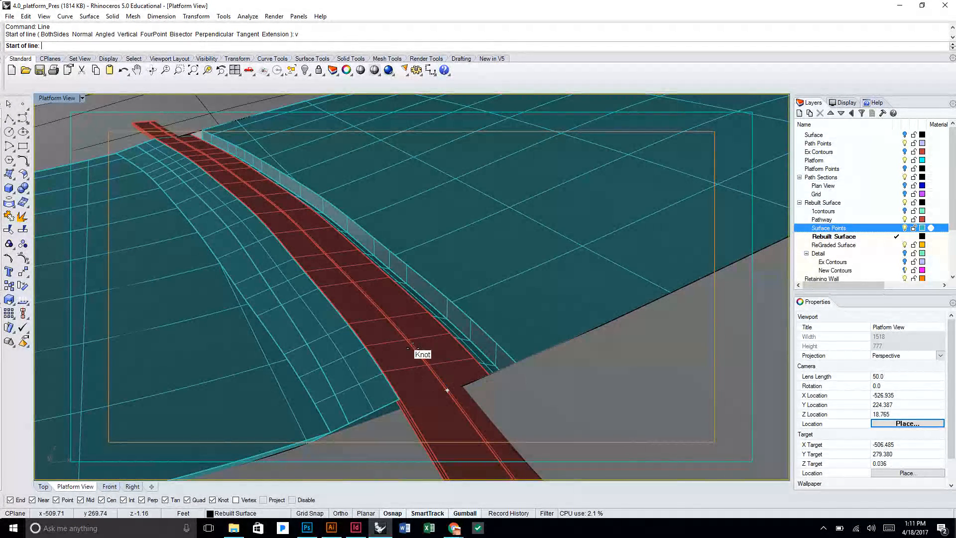
{"action": "left_click", "coordinate": [433, 372]}
{"action": "scroll", "coordinate": [451, 384], "scroll_direction": "down", "scroll_amount": 2}
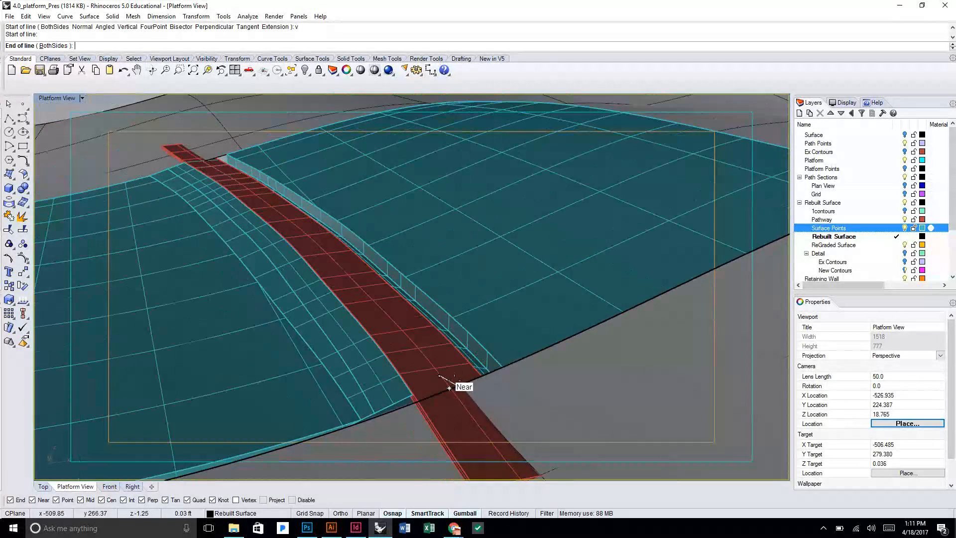
{"action": "left_click_drag", "start_coordinate": [401, 326], "coordinate": [356, 297]}
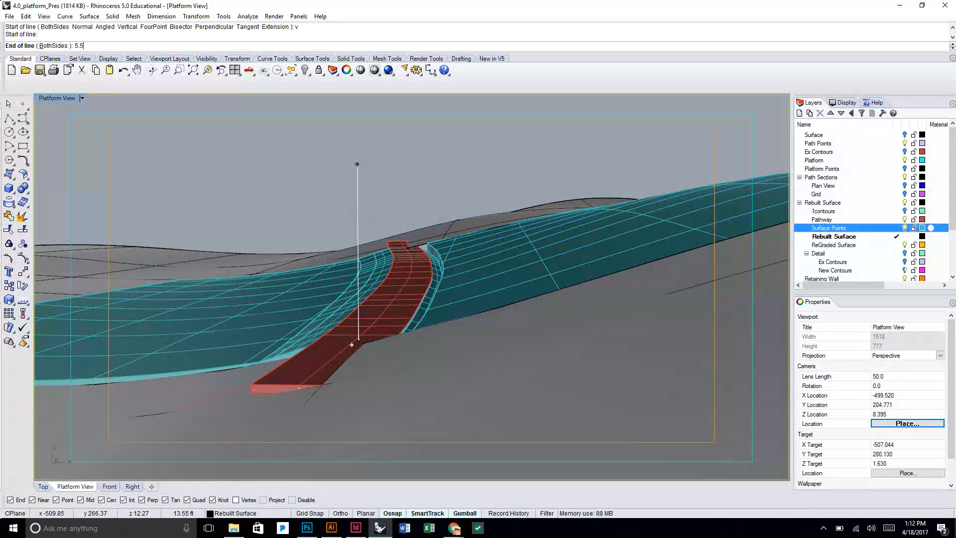
{"action": "key", "text": "Return"}
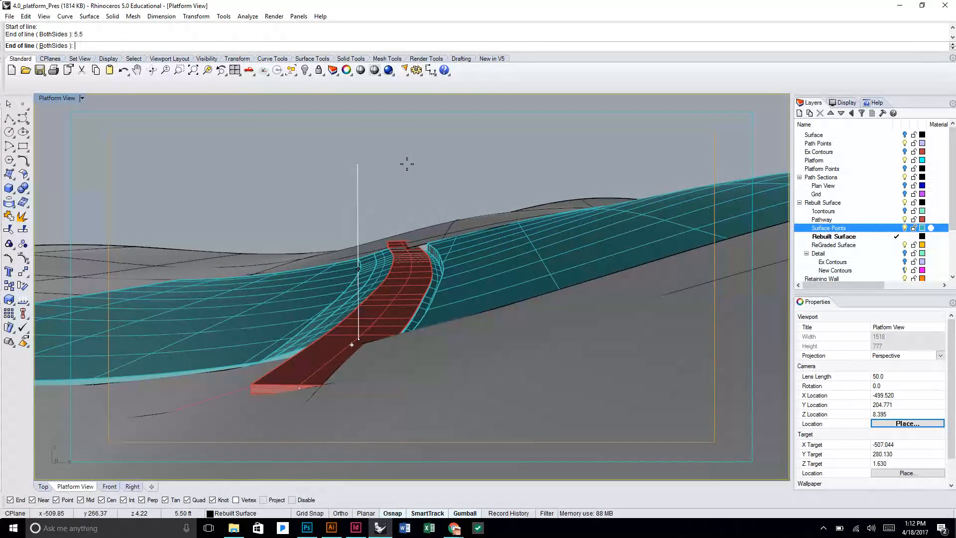
{"action": "left_click", "coordinate": [397, 189]}
Place the viewport camera at the upper end of the vertical line on the pathway.
{"action": "left_click_drag", "start_coordinate": [400, 255], "coordinate": [414, 230]}
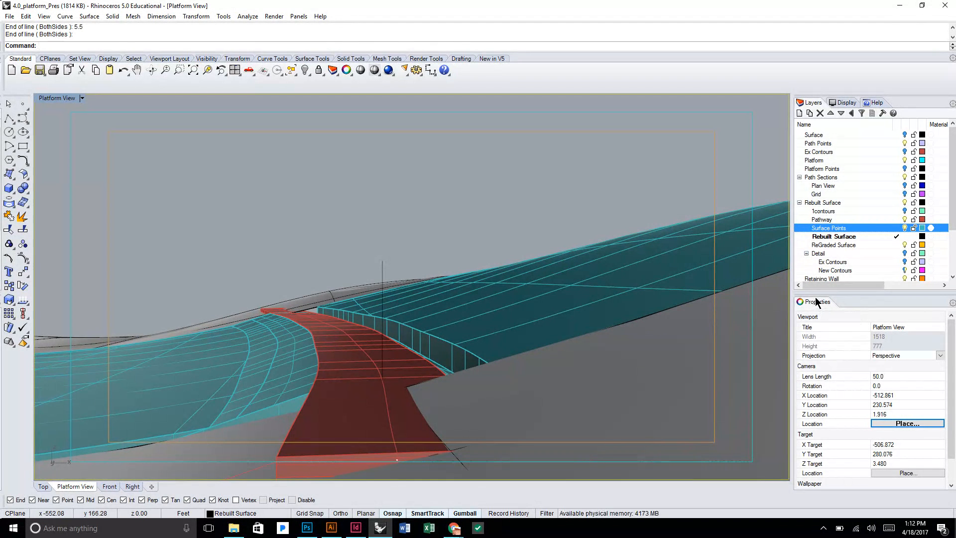
{"action": "left_click_drag", "start_coordinate": [528, 207], "coordinate": [543, 206]}
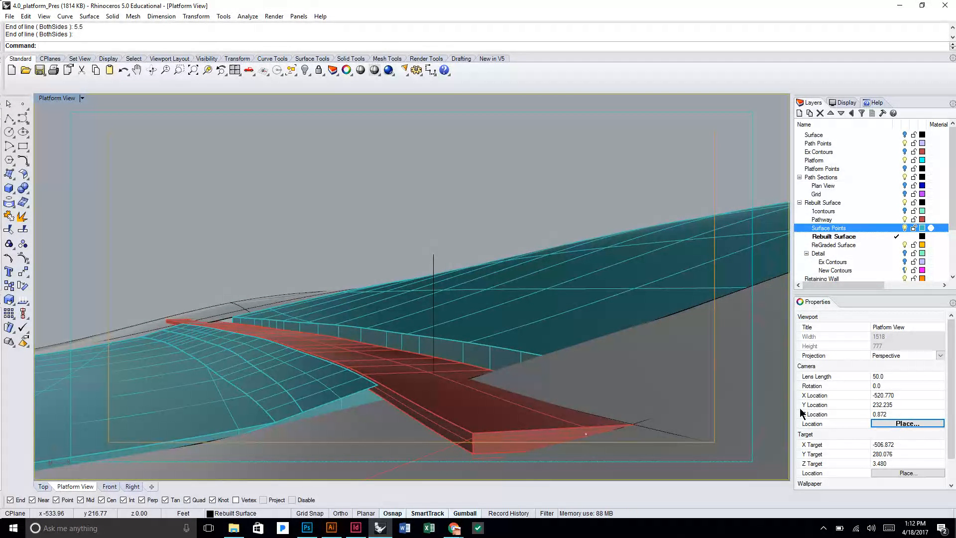
{"action": "left_click", "coordinate": [898, 426]}
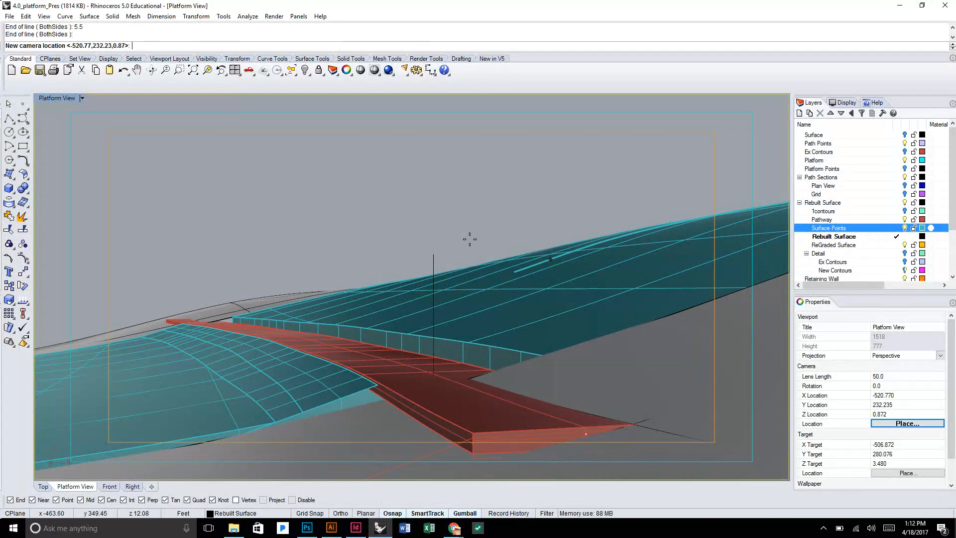
{"action": "left_click", "coordinate": [433, 253]}
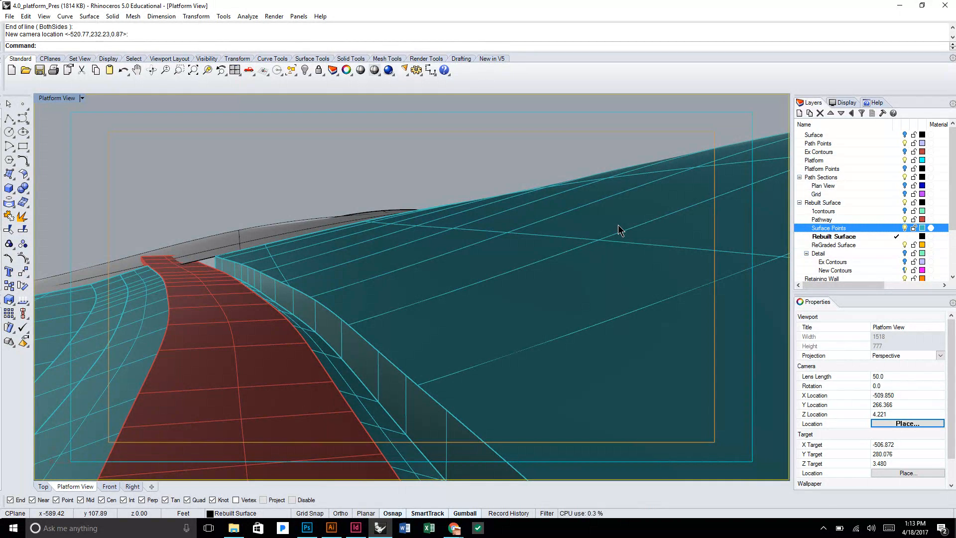
Set the camera target's Z coordinate to 4.220 to level the view.
{"action": "left_click", "coordinate": [904, 464]}
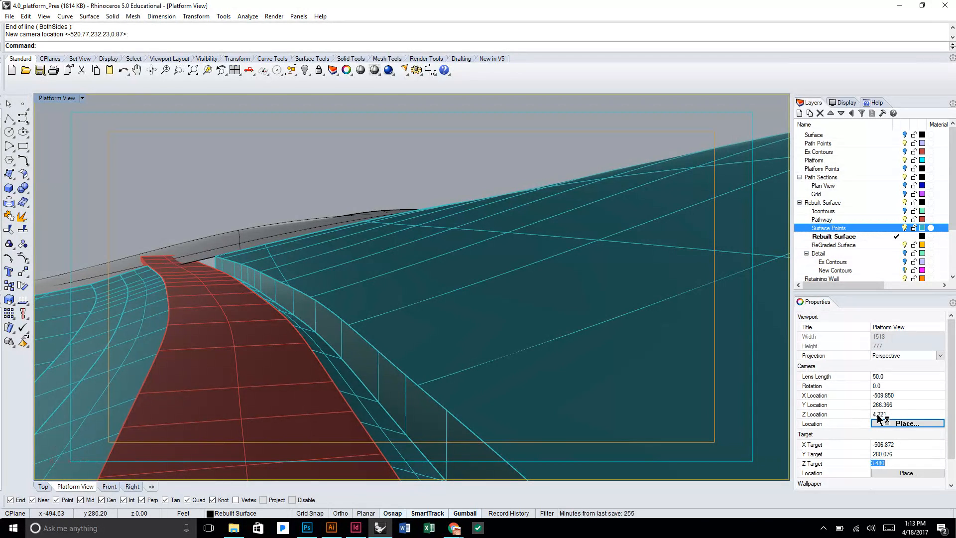
{"action": "type", "text": "4.220"}
{"action": "key", "text": "Return"}
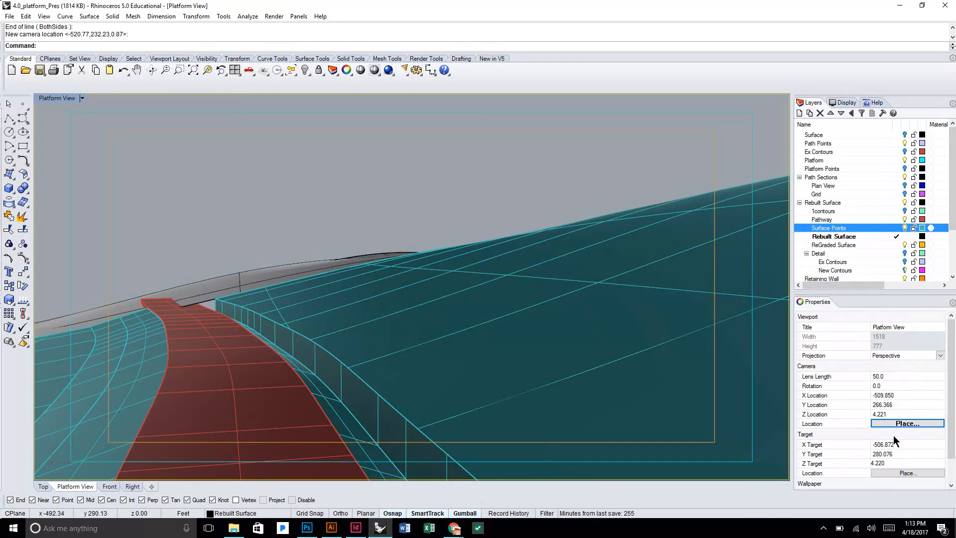
Bring the vertical line back into view and place the camera at its upper end again.
{"action": "left_click", "coordinate": [906, 444]}
{"action": "left_click_drag", "start_coordinate": [897, 443], "coordinate": [862, 444]}
{"action": "left_click_drag", "start_coordinate": [478, 296], "coordinate": [455, 293]}
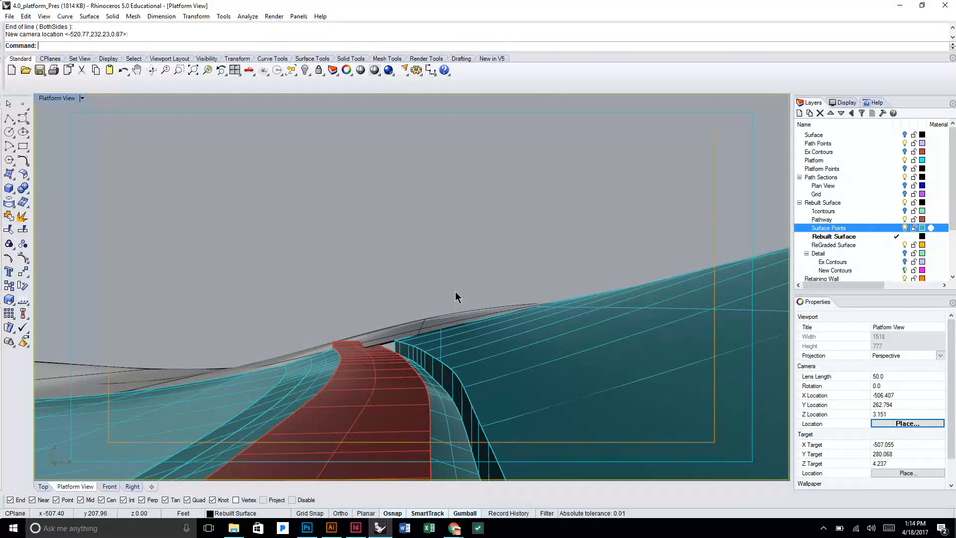
{"action": "scroll", "coordinate": [455, 292], "scroll_direction": "down", "scroll_amount": 8}
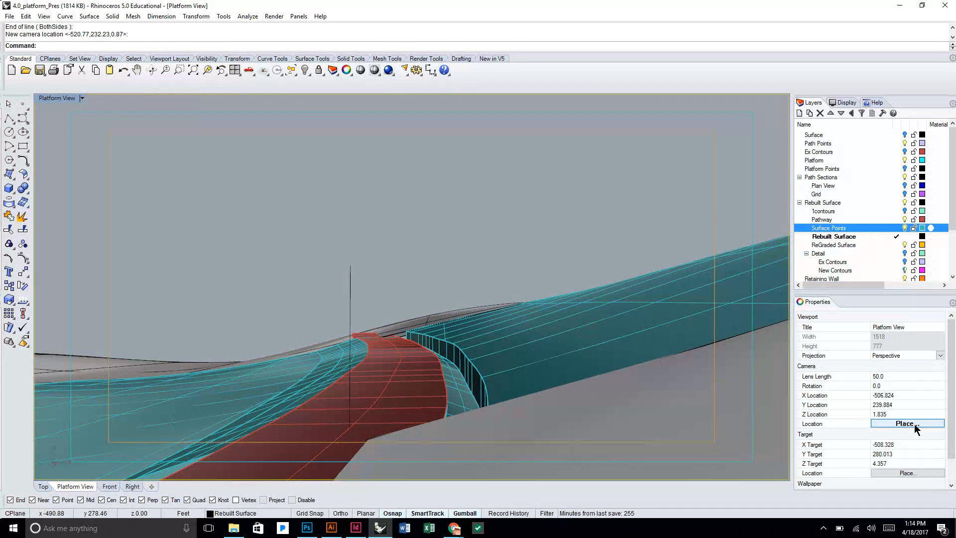
{"action": "left_click", "coordinate": [915, 427]}
{"action": "left_click", "coordinate": [350, 265]}
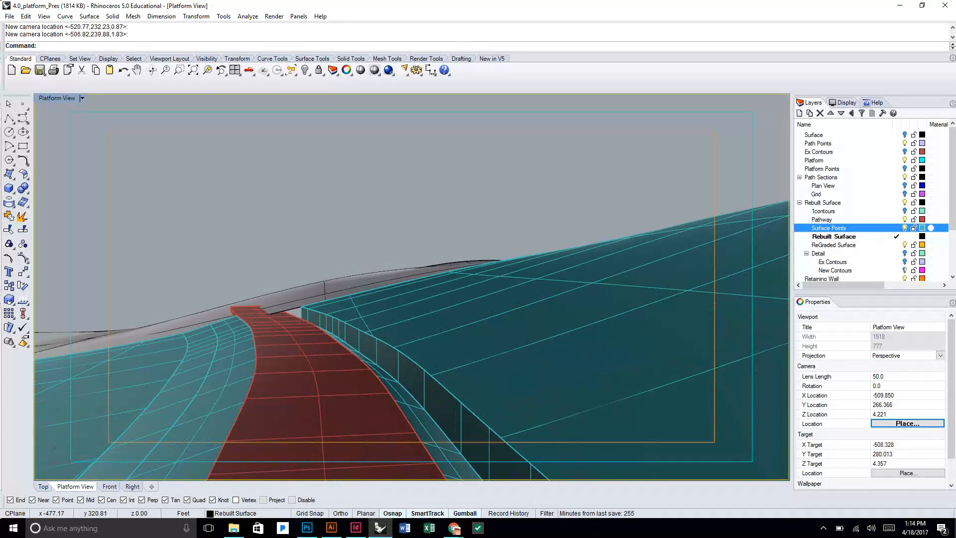
Level the repositioned view by setting its target Z to 4.220, and clear the surface selection.
{"action": "left_click", "coordinate": [914, 465]}
{"action": "type", "text": "4.220"}
{"action": "key", "text": "Return"}
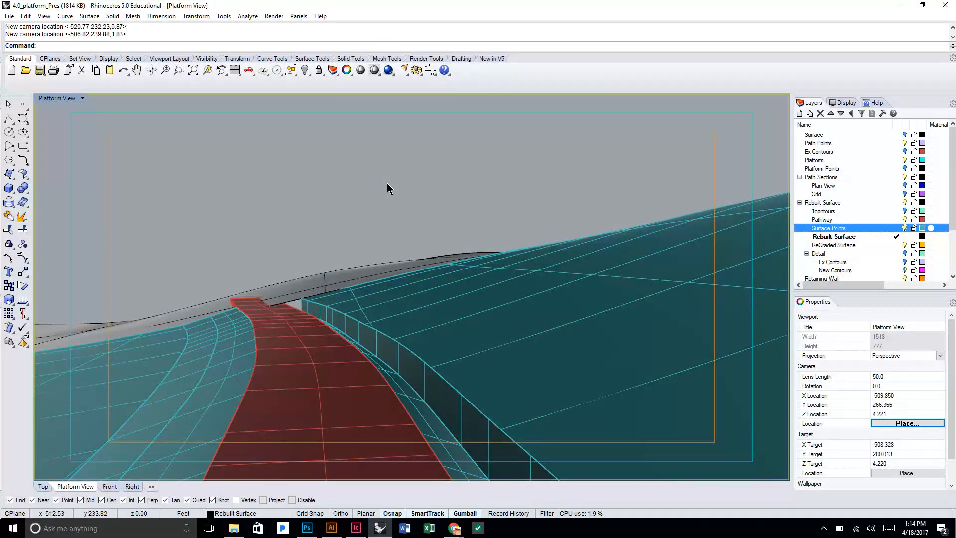
{"action": "left_click", "coordinate": [325, 221]}
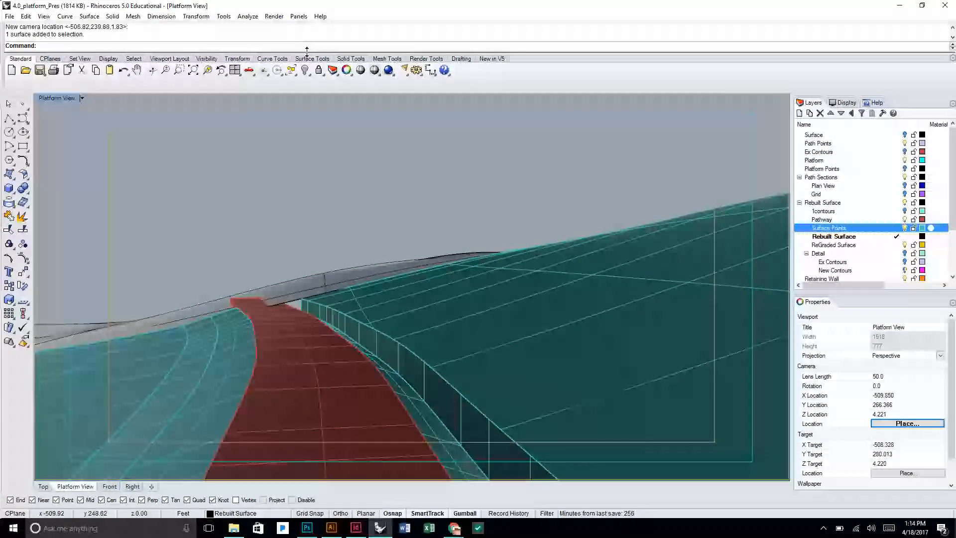
Restore the saved Path View from the named views and close the list.
{"action": "left_click", "coordinate": [62, 99]}
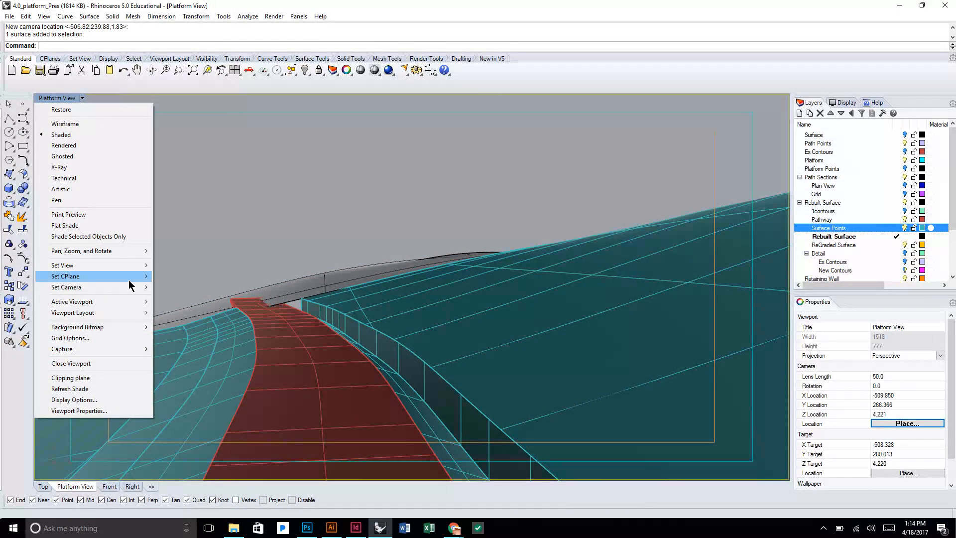
{"action": "mouse_move", "coordinate": [124, 268]}
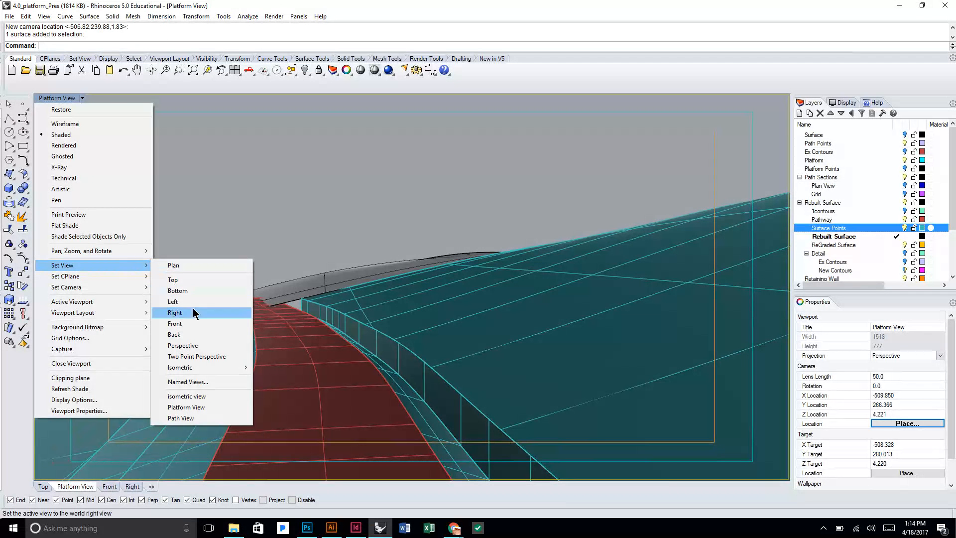
{"action": "left_click", "coordinate": [209, 386]}
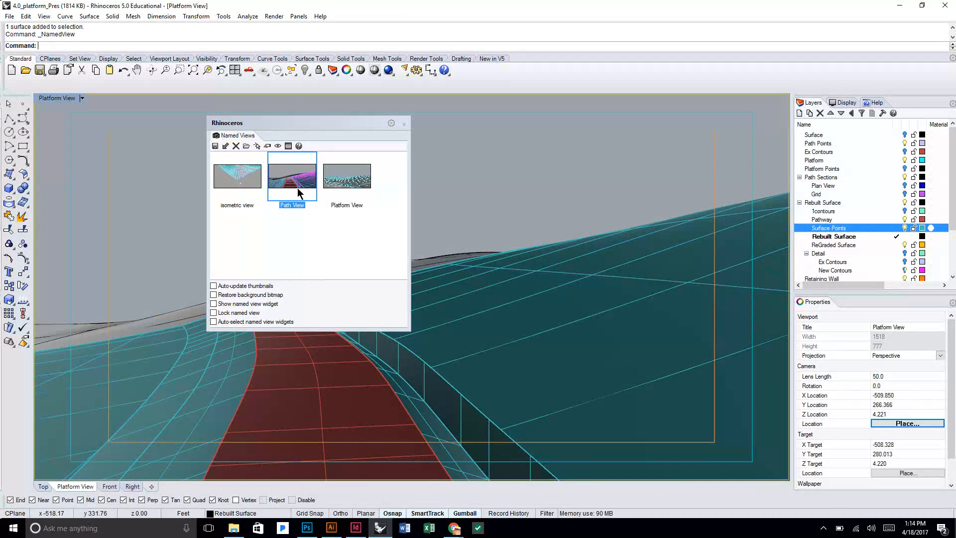
{"action": "left_click_drag", "start_coordinate": [360, 126], "coordinate": [220, 149]}
{"action": "double_click", "coordinate": [195, 185]}
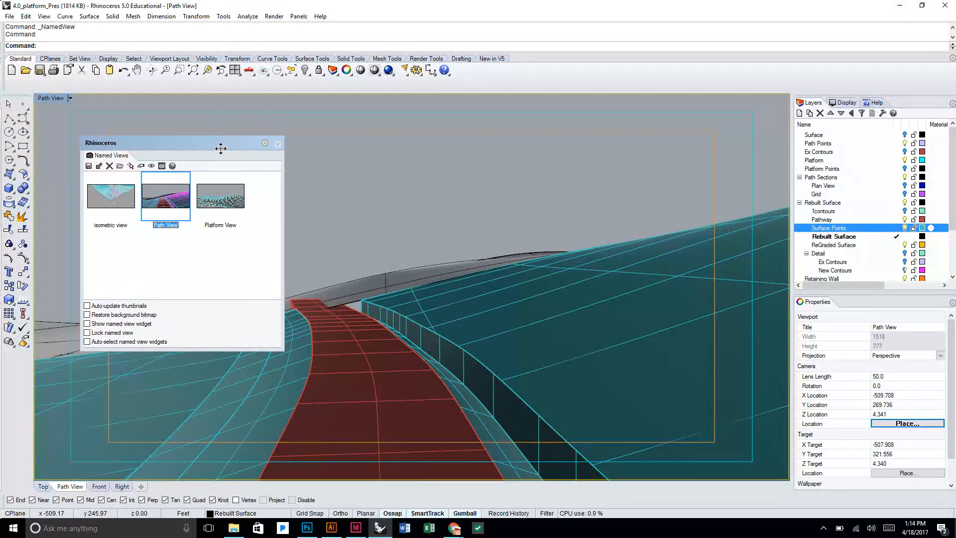
{"action": "left_click", "coordinate": [276, 146]}
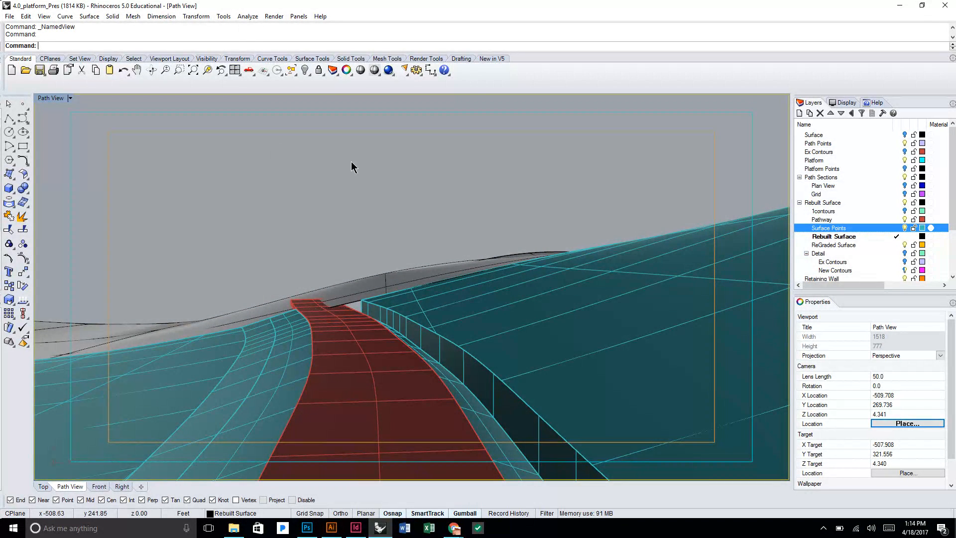
Open the render properties and set the render resolution to Custom.
{"action": "left_click", "coordinate": [273, 17]}
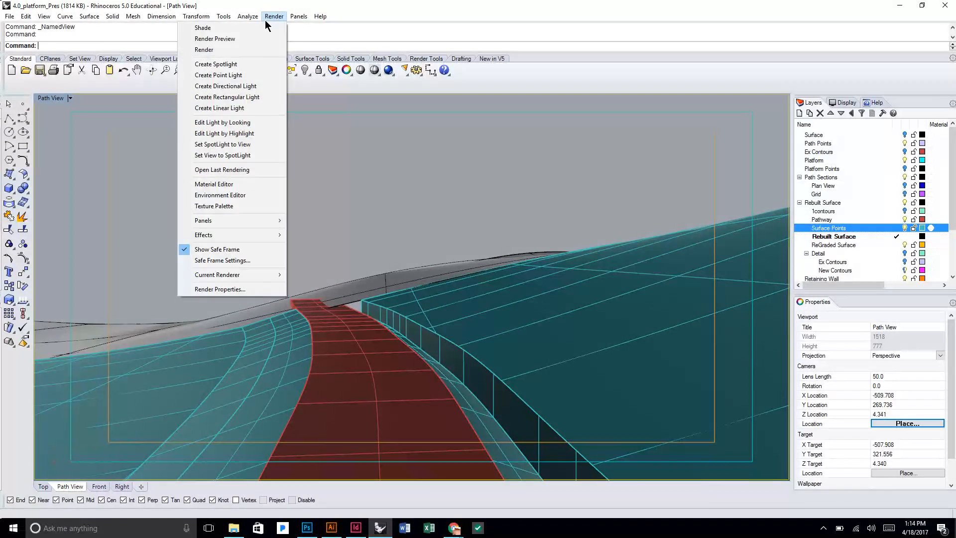
{"action": "left_click", "coordinate": [259, 289]}
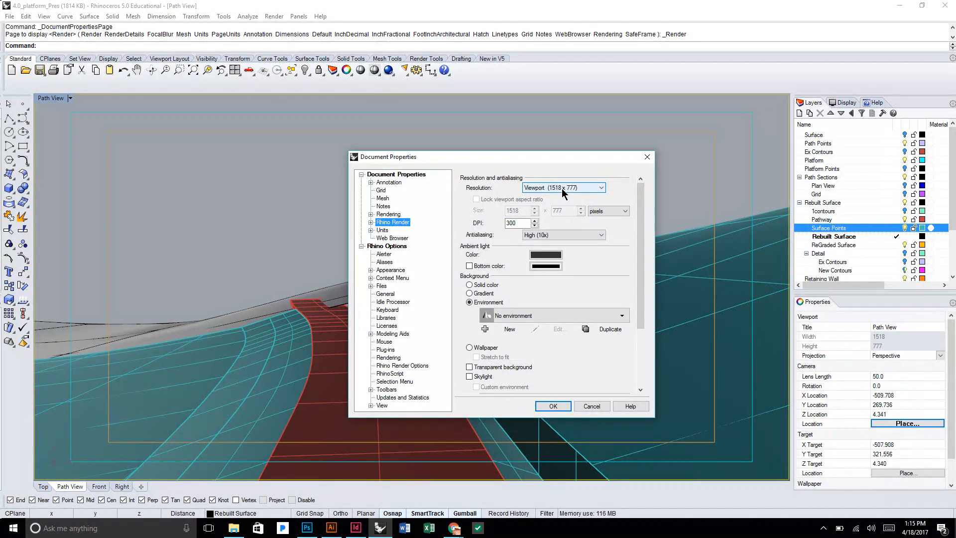
{"action": "left_click", "coordinate": [562, 188]}
{"action": "left_click", "coordinate": [562, 187]}
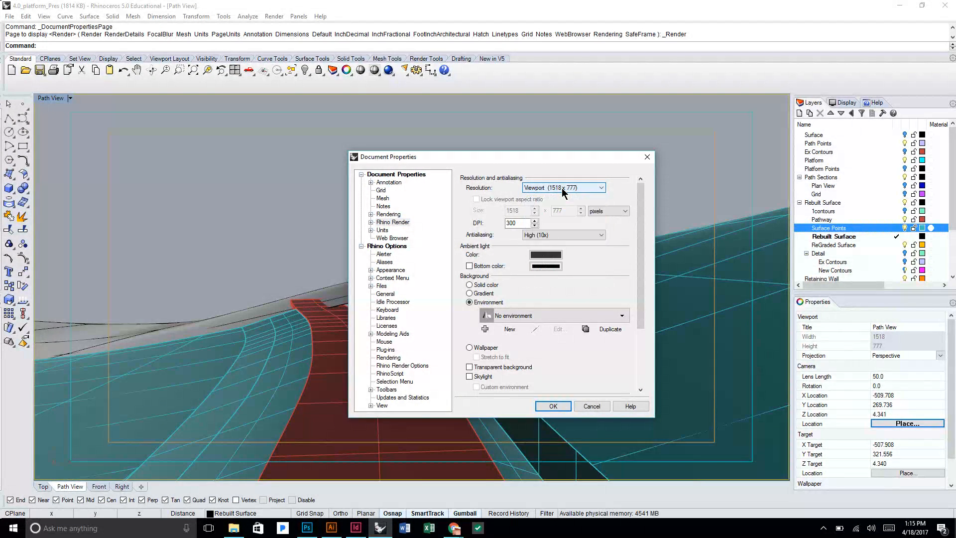
{"action": "left_click", "coordinate": [561, 187]}
{"action": "left_click", "coordinate": [561, 187]}
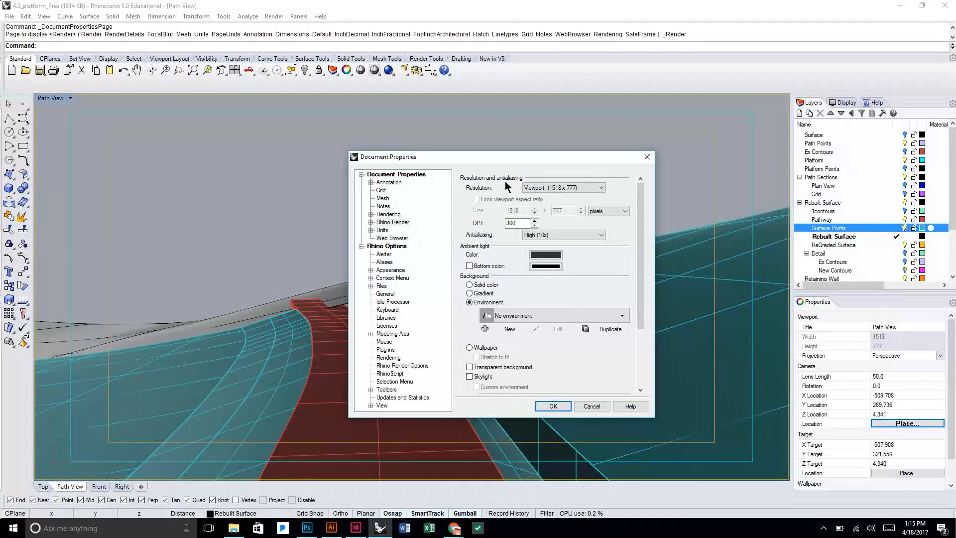
{"action": "left_click", "coordinate": [569, 187]}
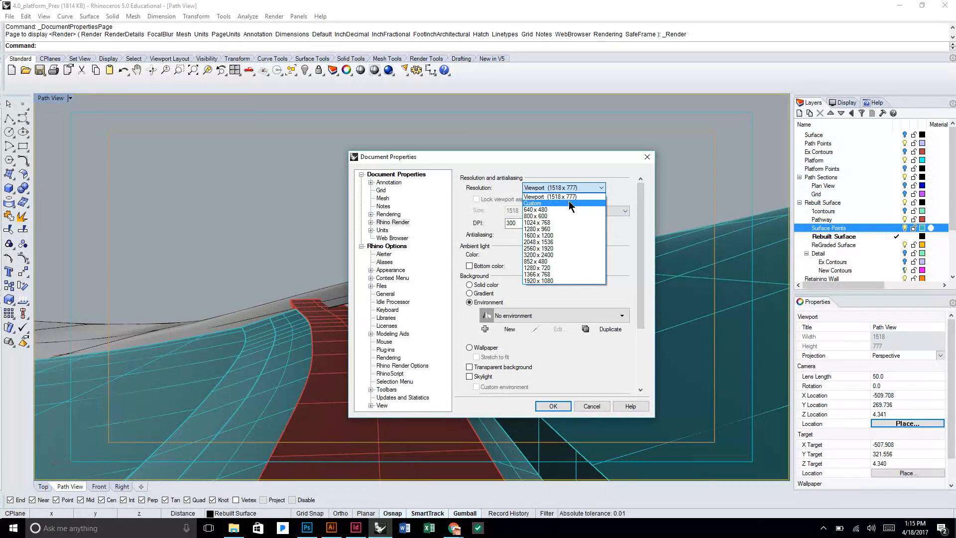
{"action": "left_click", "coordinate": [569, 202]}
Lock the viewport aspect ratio, set the render width to 7200 pixels, and apply the settings.
{"action": "double_click", "coordinate": [524, 209]}
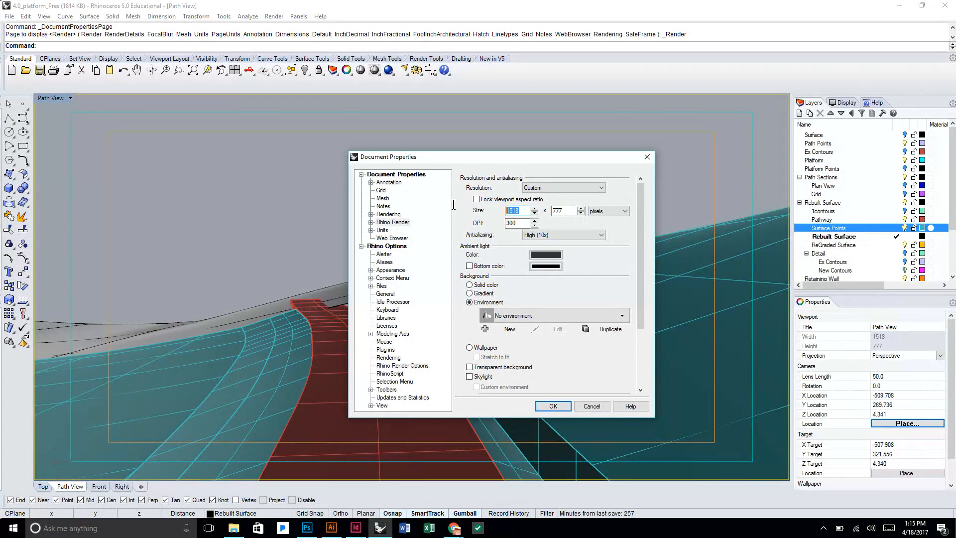
{"action": "left_click", "coordinate": [479, 199]}
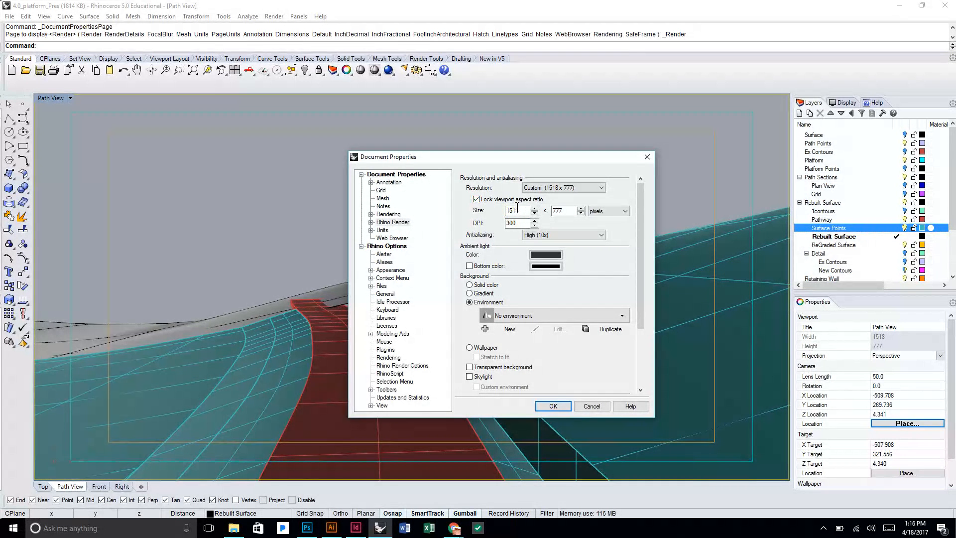
{"action": "left_click_drag", "start_coordinate": [522, 210], "coordinate": [478, 209]}
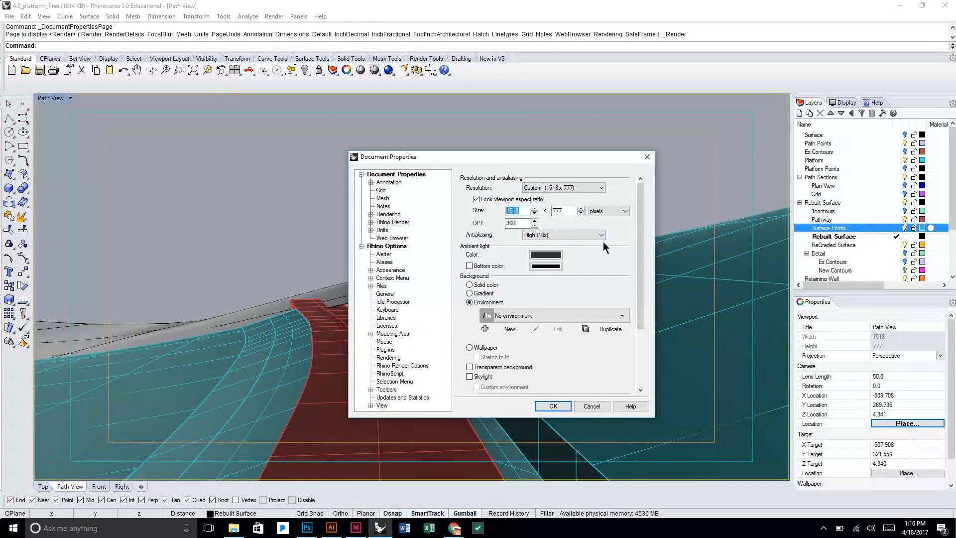
{"action": "type", "text": "7200"}
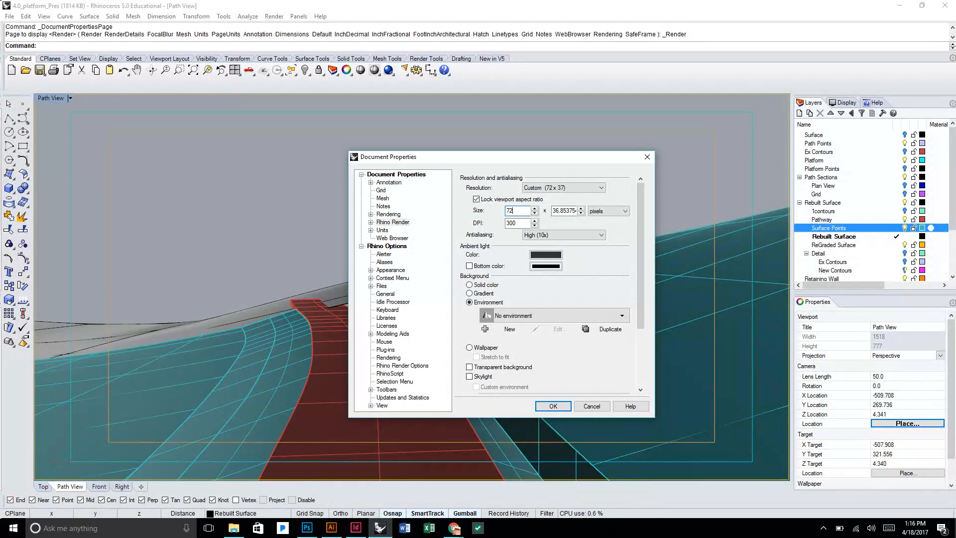
{"action": "left_click", "coordinate": [553, 404]}
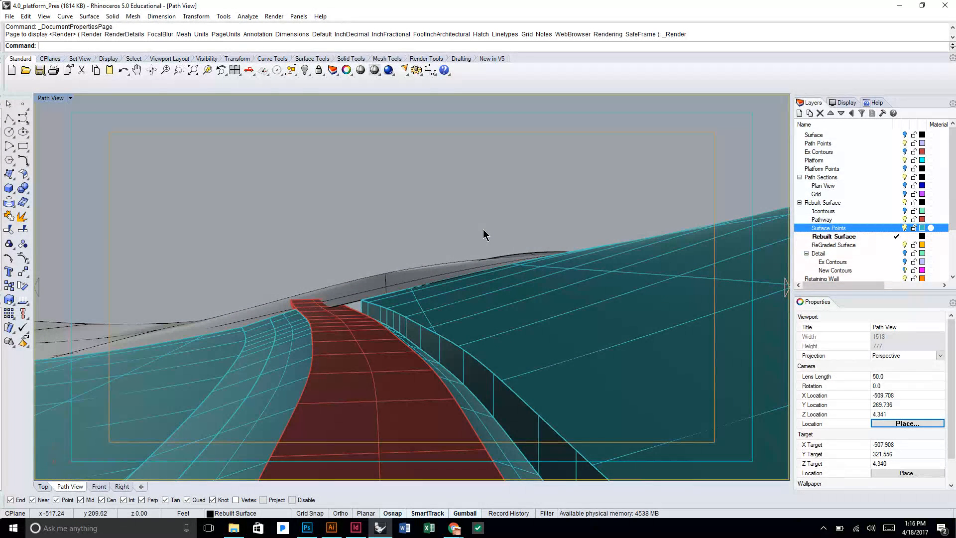
Reopen the render properties and set the resolution back to Viewport (1518 x 777).
{"action": "left_click", "coordinate": [275, 16]}
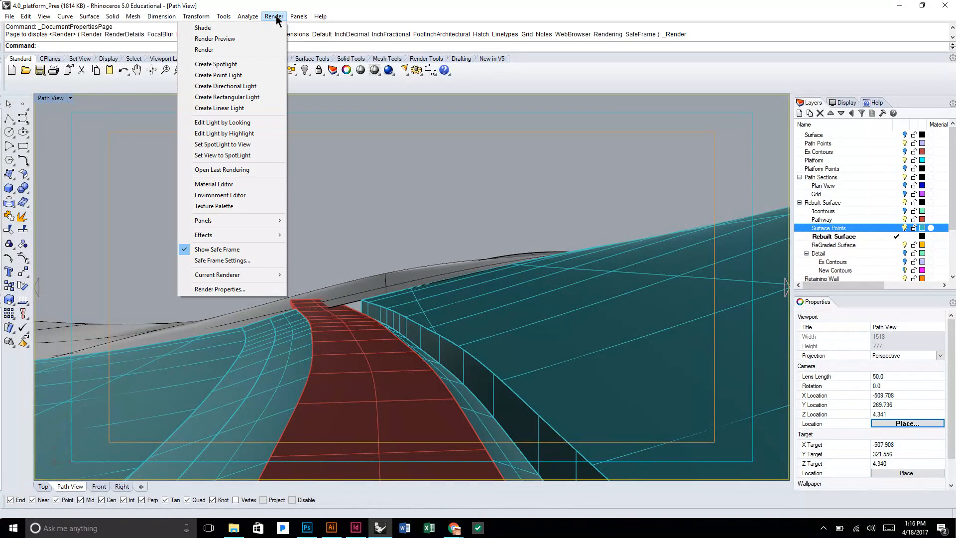
{"action": "left_click", "coordinate": [274, 16]}
{"action": "left_click", "coordinate": [274, 16]}
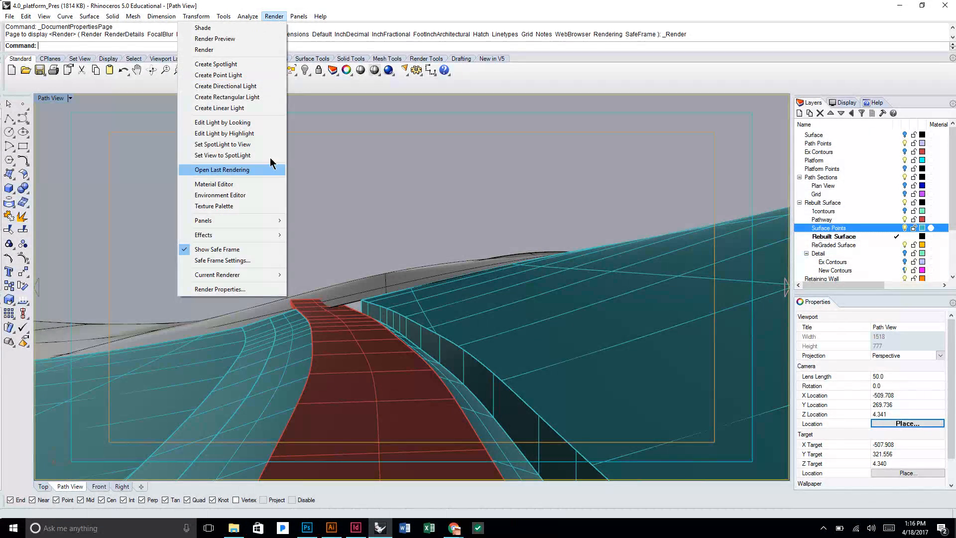
{"action": "left_click", "coordinate": [244, 292]}
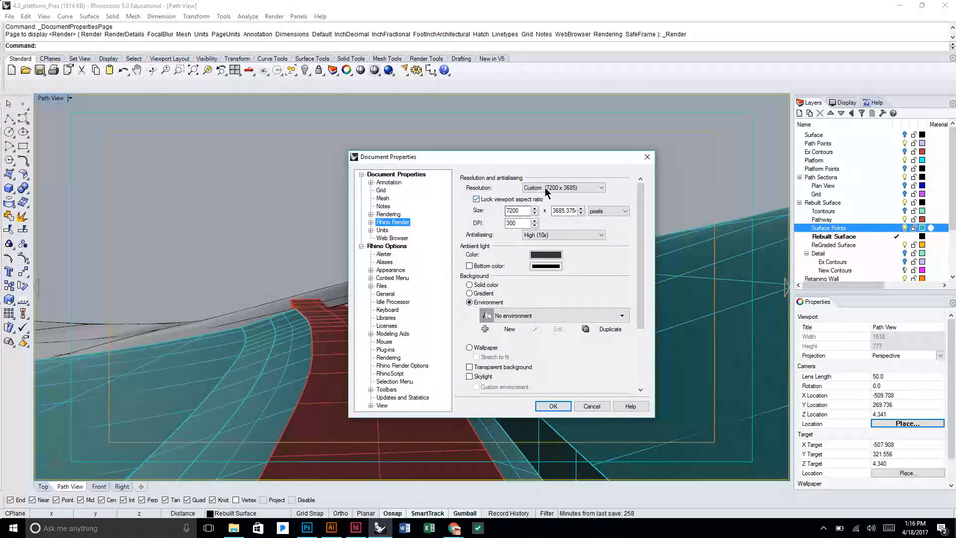
{"action": "left_click", "coordinate": [548, 188]}
{"action": "left_click", "coordinate": [548, 199]}
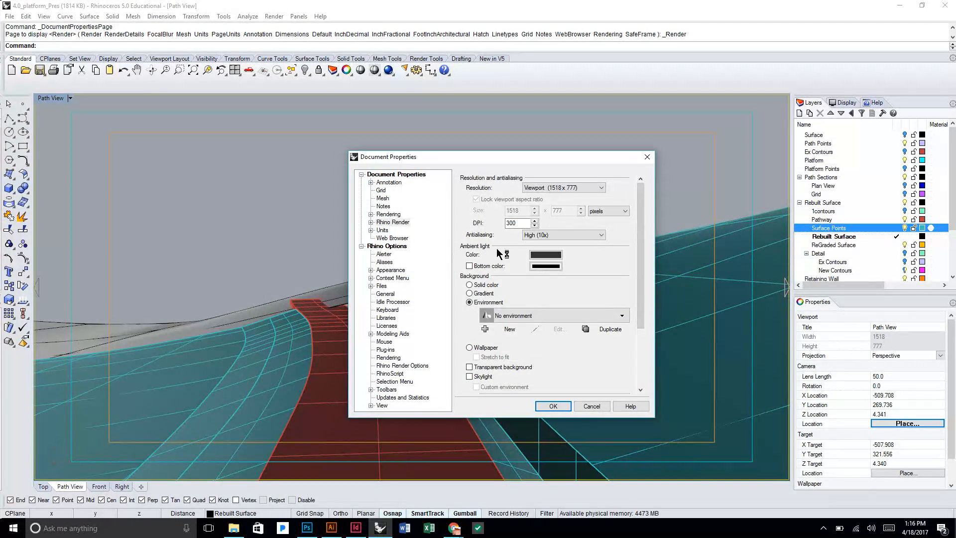
Set the ambient light color to black and apply the render properties.
{"action": "left_click", "coordinate": [545, 255]}
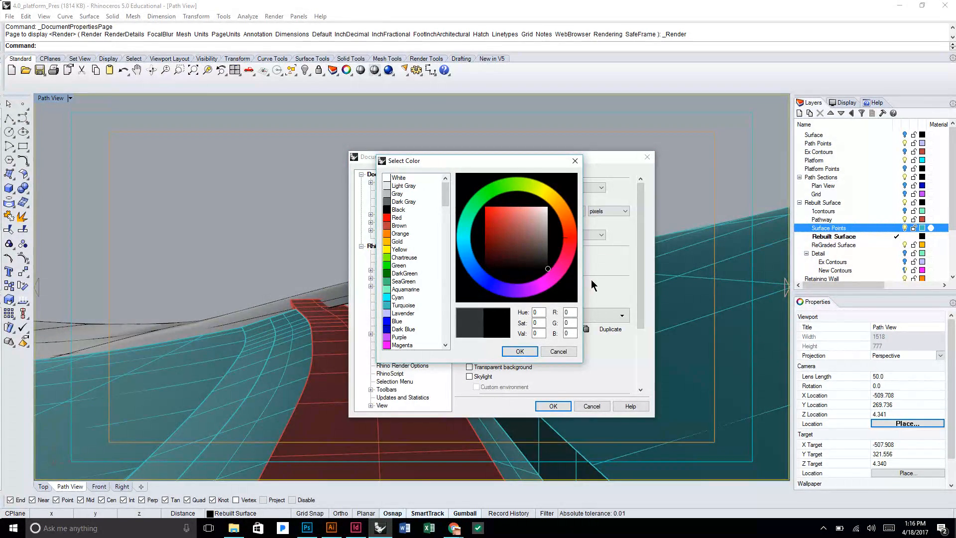
{"action": "left_click", "coordinate": [520, 351]}
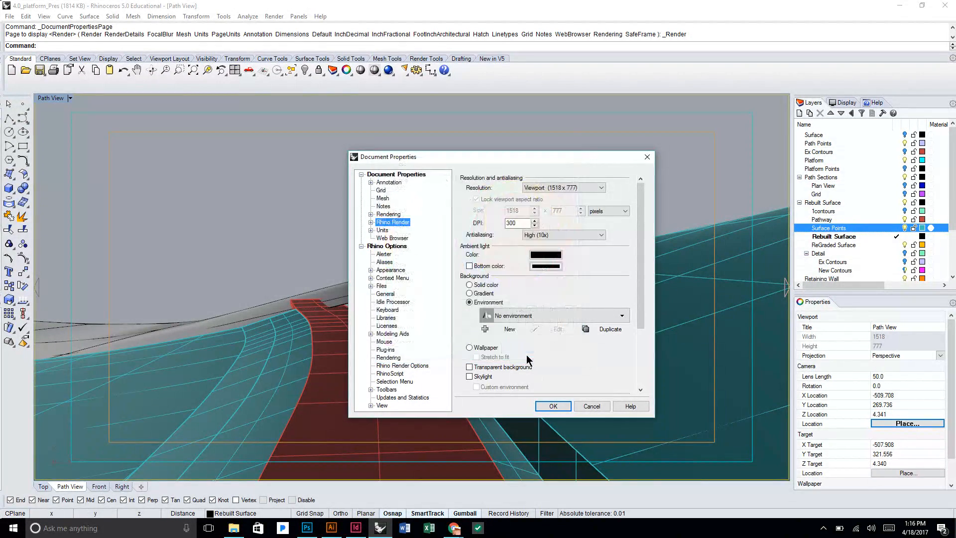
{"action": "left_click", "coordinate": [544, 405]}
Run a render preview of the Path View with black ambient light, and close the render window.
{"action": "left_click", "coordinate": [274, 16]}
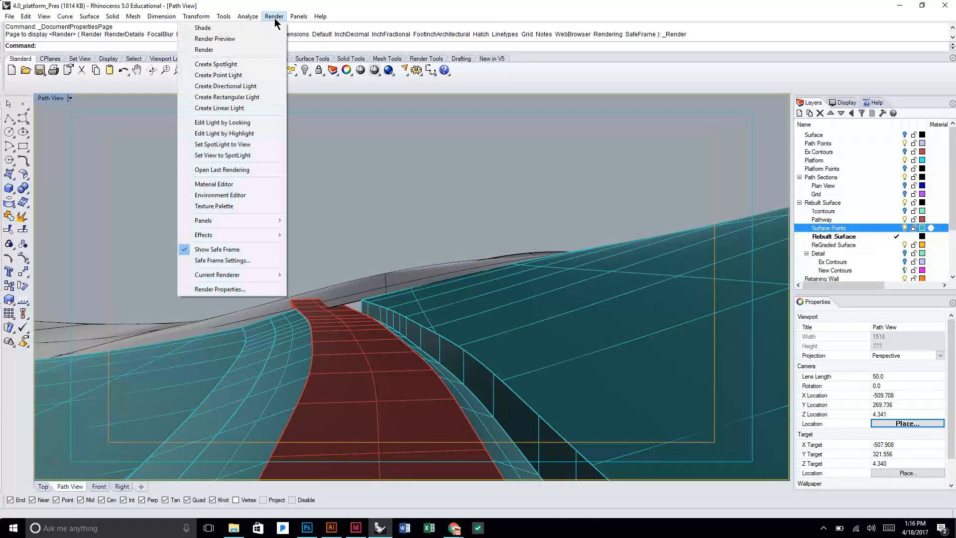
{"action": "left_click", "coordinate": [258, 36]}
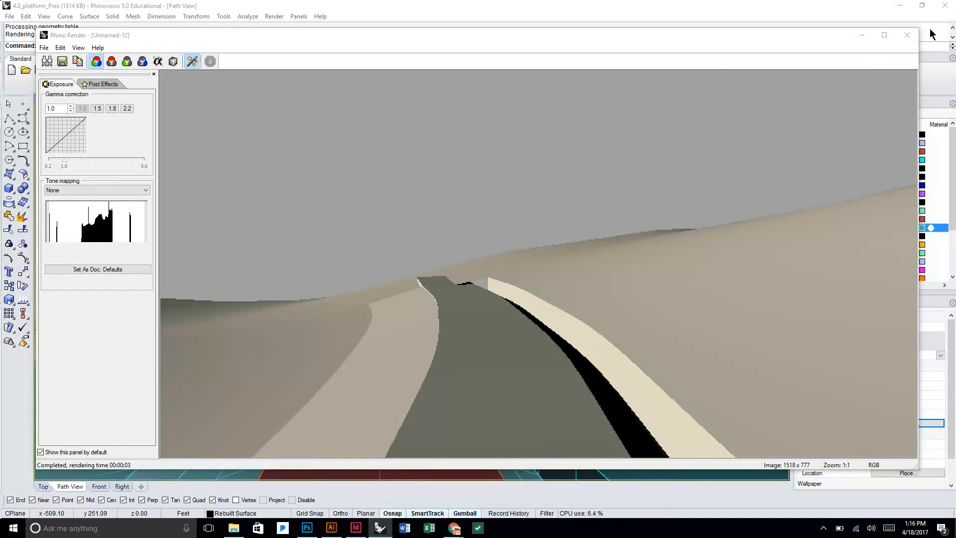
{"action": "left_click", "coordinate": [907, 35]}
Open the Sun settings with the Sun command, turn the sun off, and close them.
{"action": "type", "text": "sun"}
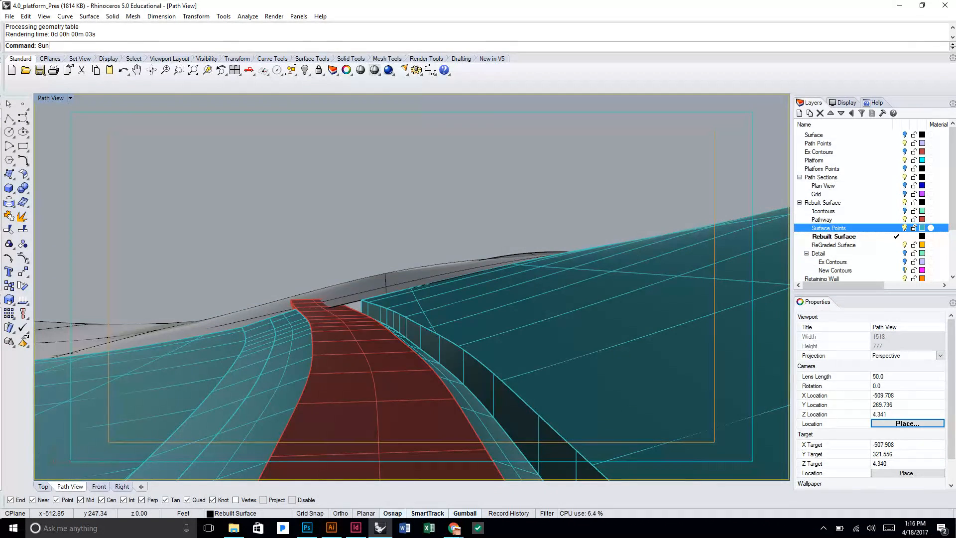
{"action": "key", "text": "Return"}
{"action": "left_click", "coordinate": [302, 152]}
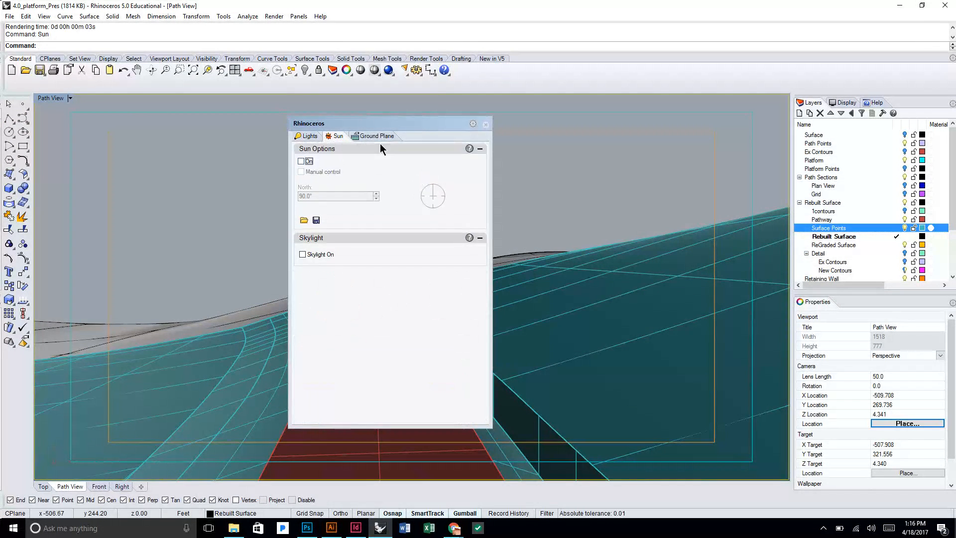
{"action": "left_click", "coordinate": [486, 124]}
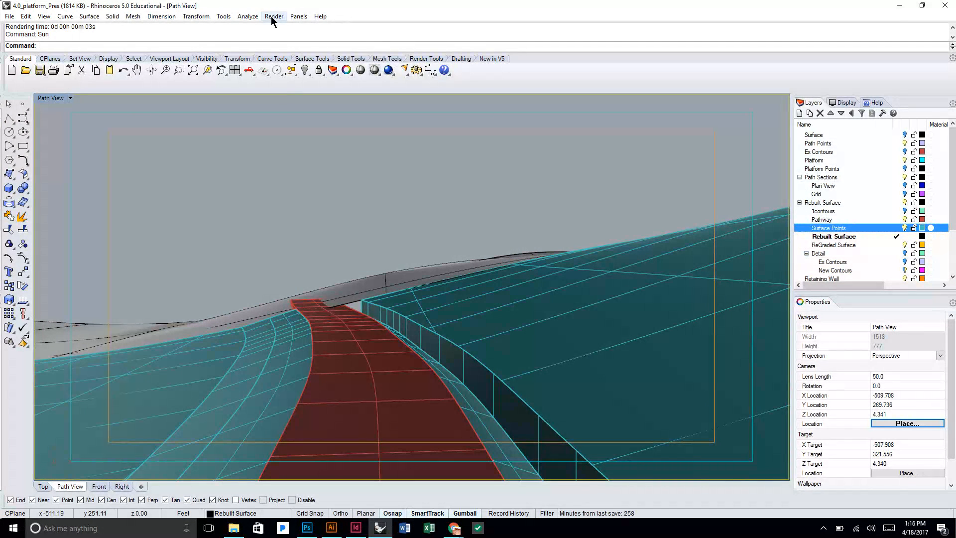
Run a render preview of the Path View with the sun off, and close the render window.
{"action": "left_click", "coordinate": [274, 16]}
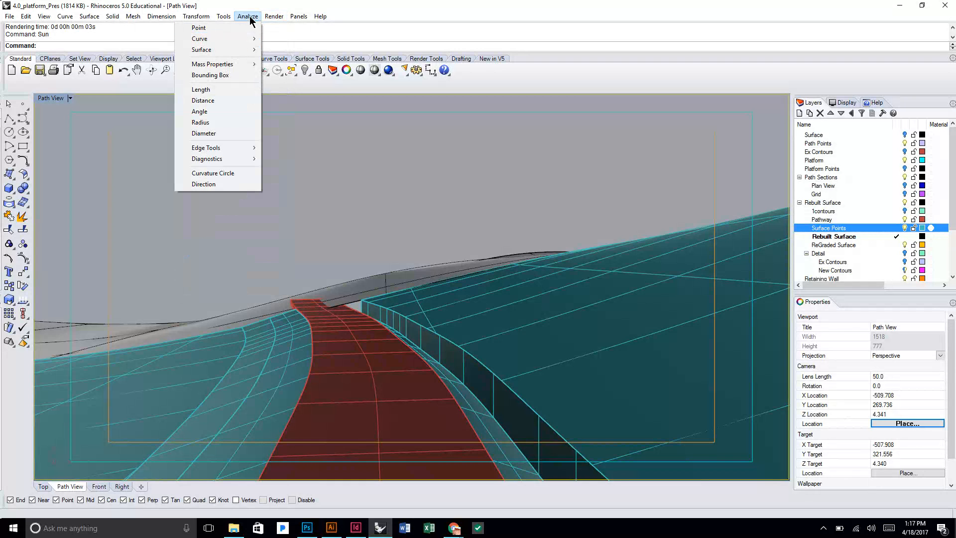
{"action": "left_click", "coordinate": [266, 39]}
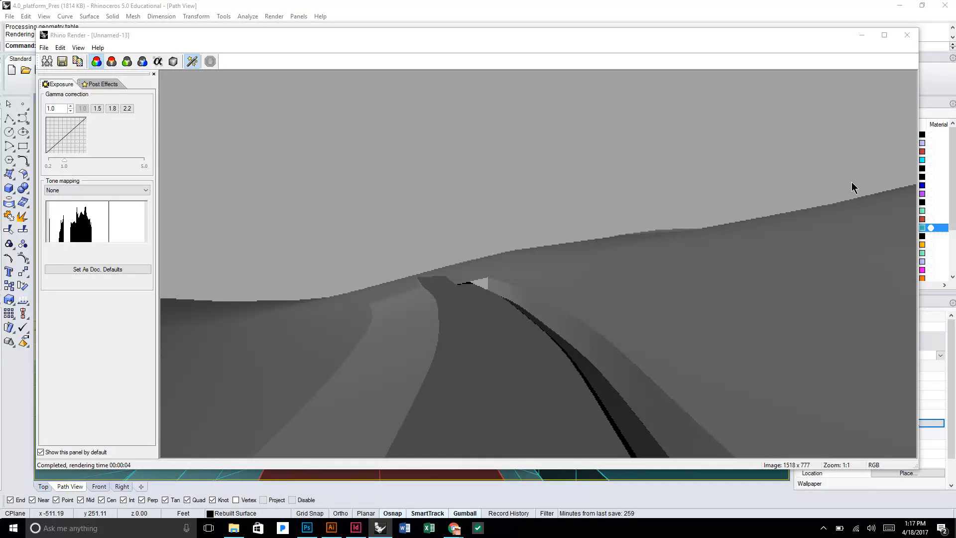
{"action": "left_click", "coordinate": [906, 35]}
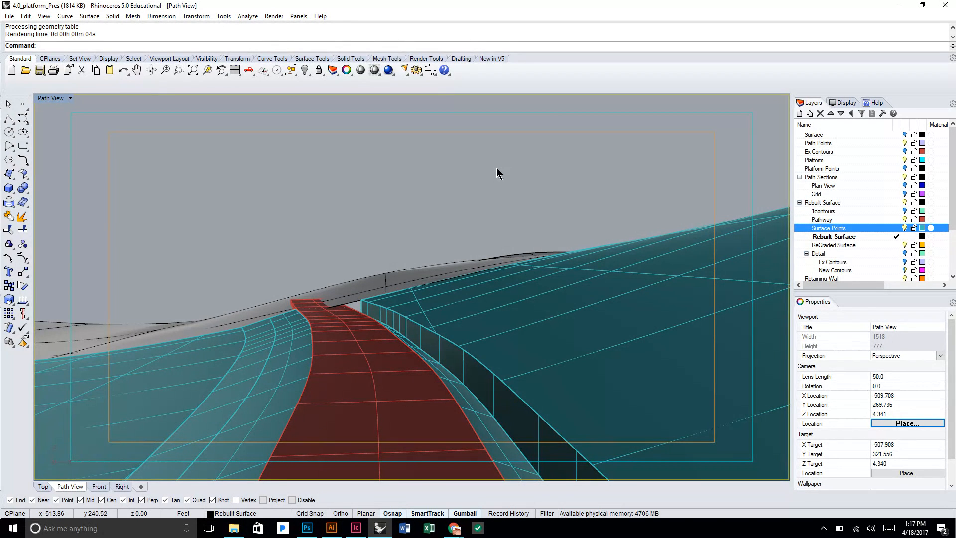
Set the ambient light color in the render properties to a dark gray, RGB 59, 59, 59, and apply it.
{"action": "left_click", "coordinate": [274, 16]}
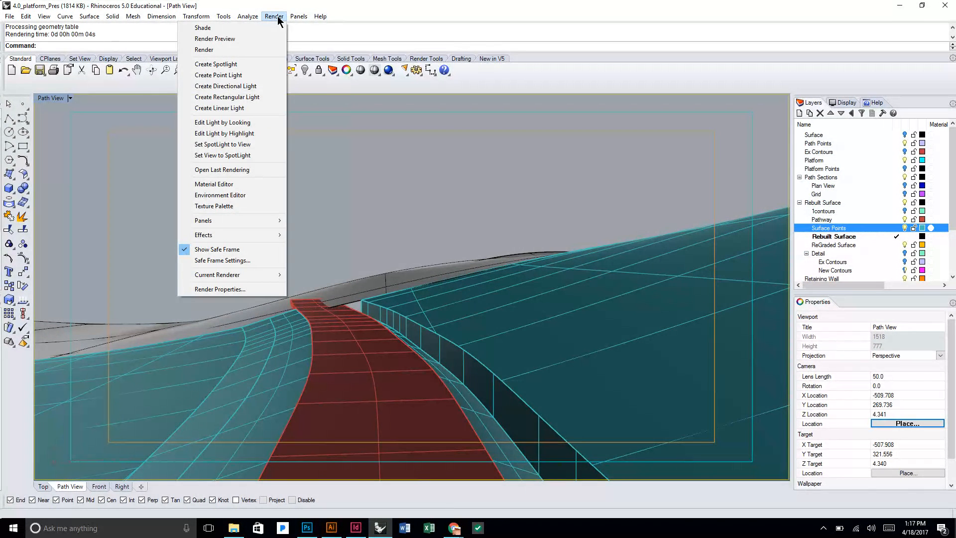
{"action": "left_click", "coordinate": [257, 291]}
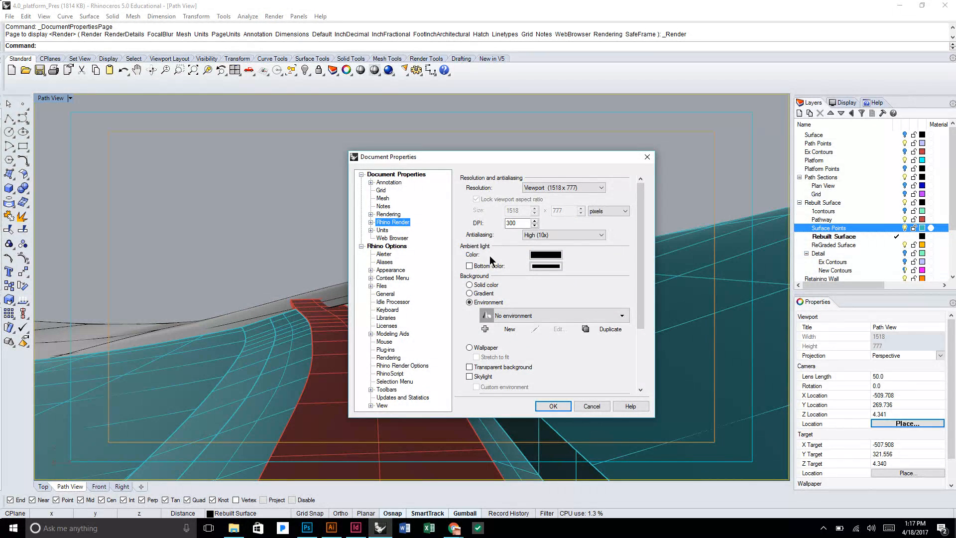
{"action": "left_click", "coordinate": [536, 255]}
{"action": "left_click_drag", "start_coordinate": [535, 256], "coordinate": [566, 256]}
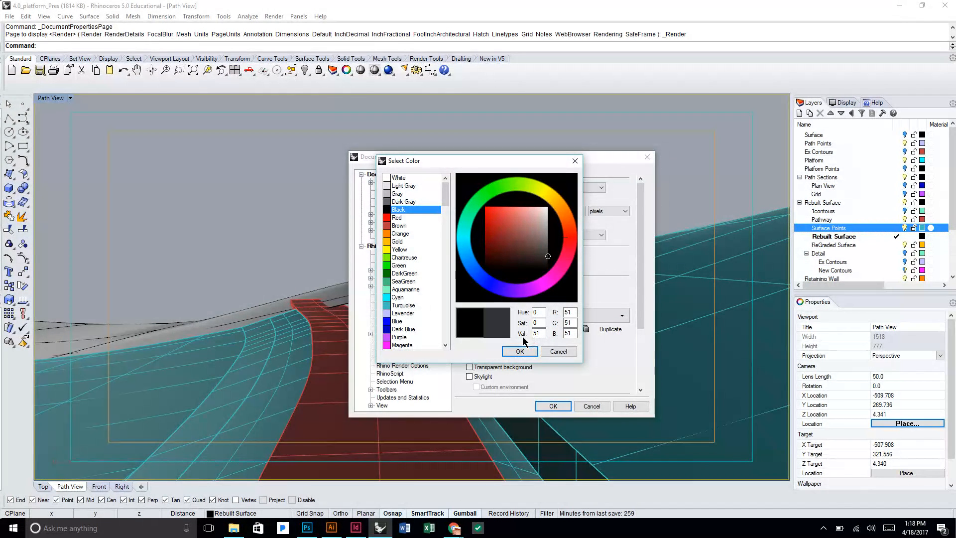
{"action": "left_click", "coordinate": [548, 249]}
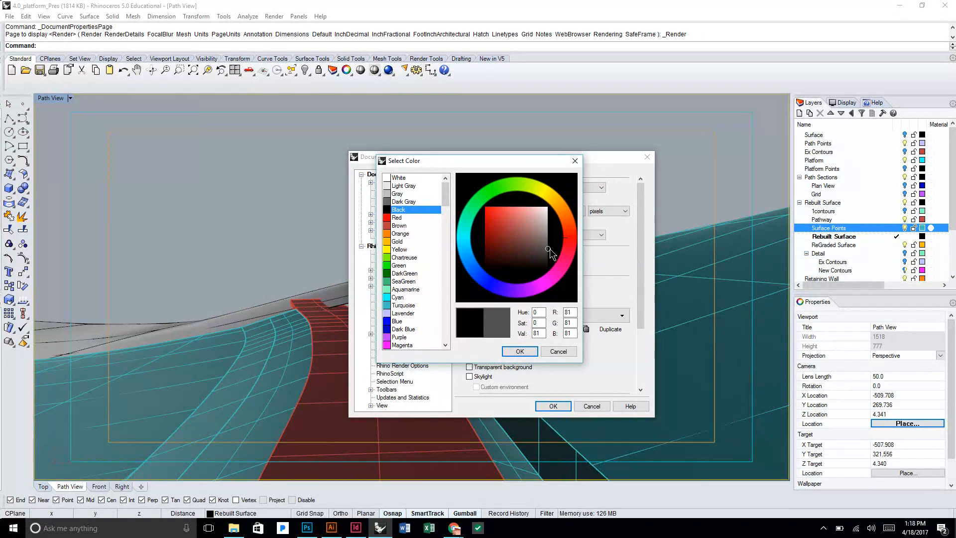
{"action": "mouse_move", "coordinate": [552, 250]}
{"action": "left_mouse_down"}
{"action": "mouse_move", "coordinate": [557, 215]}
{"action": "mouse_move", "coordinate": [558, 254]}
{"action": "left_mouse_up"}
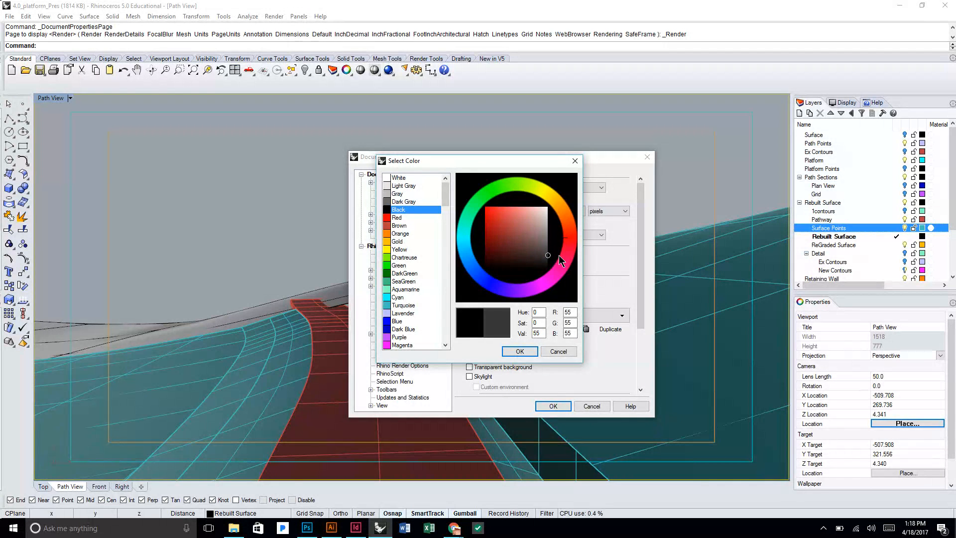
{"action": "left_click", "coordinate": [519, 351]}
{"action": "left_click", "coordinate": [553, 406]}
Run a render preview of the Path View with the dark gray ambient light, and close the render window.
{"action": "left_click", "coordinate": [274, 16]}
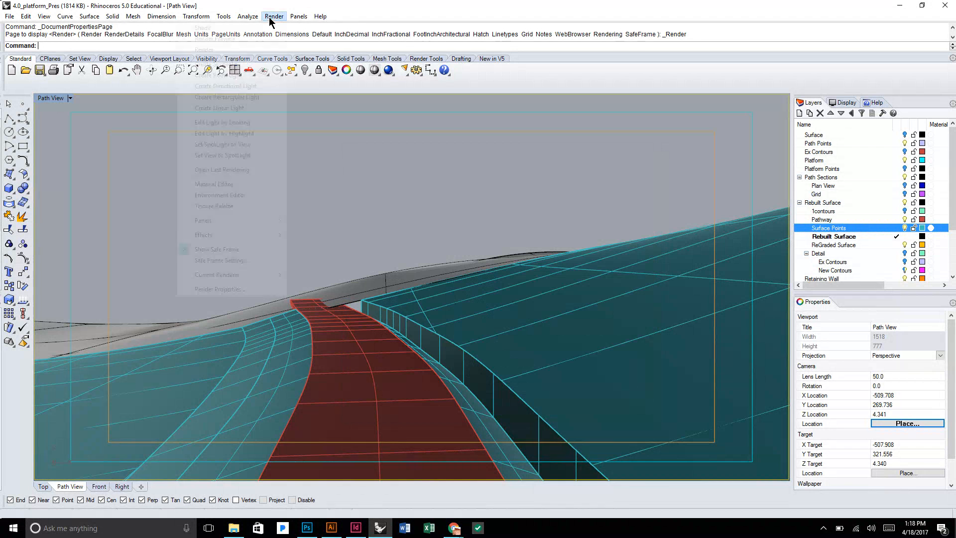
{"action": "left_click", "coordinate": [256, 38]}
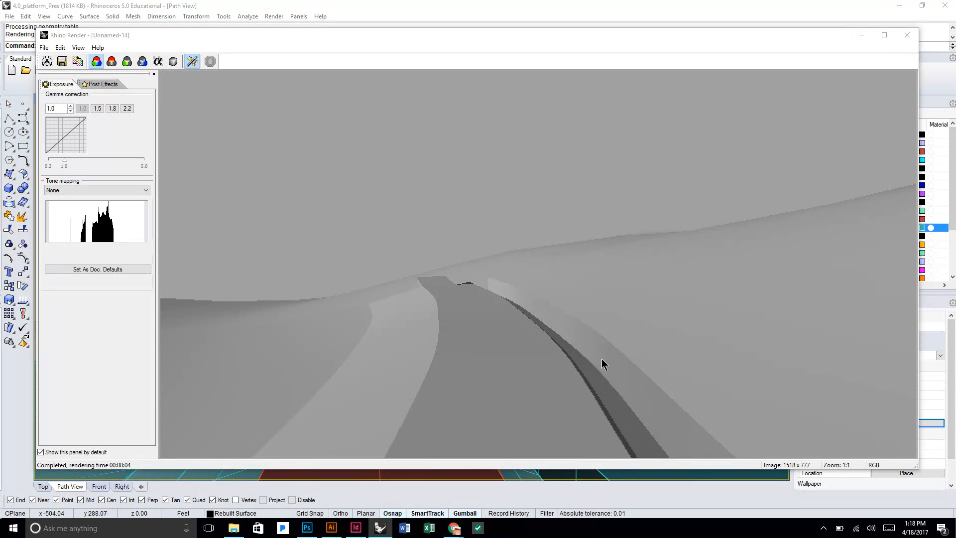
{"action": "left_click", "coordinate": [907, 35]}
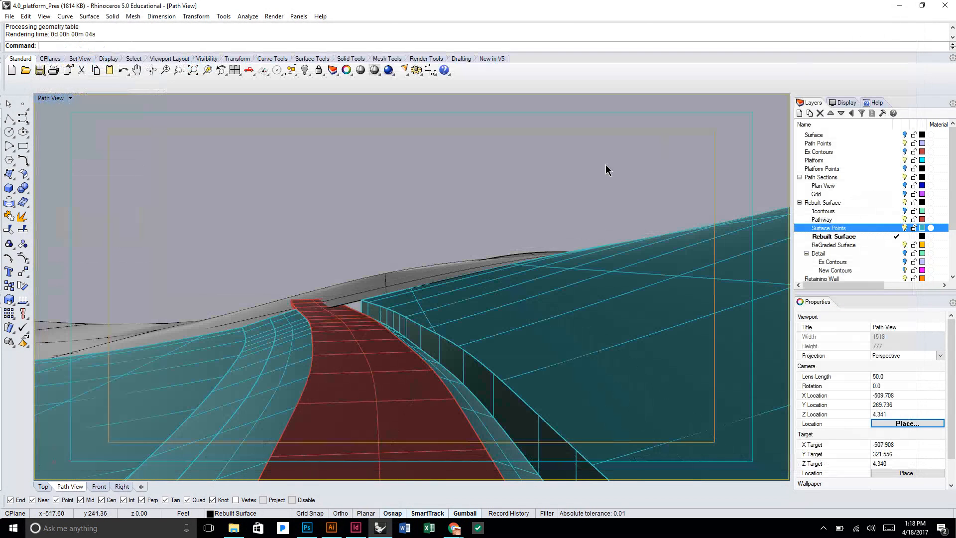
Open the Sun settings with the Sun command, turn the sun on, and move the settings window aside to uncover the view.
{"action": "type", "text": "Sun"}
{"action": "key", "text": "Return"}
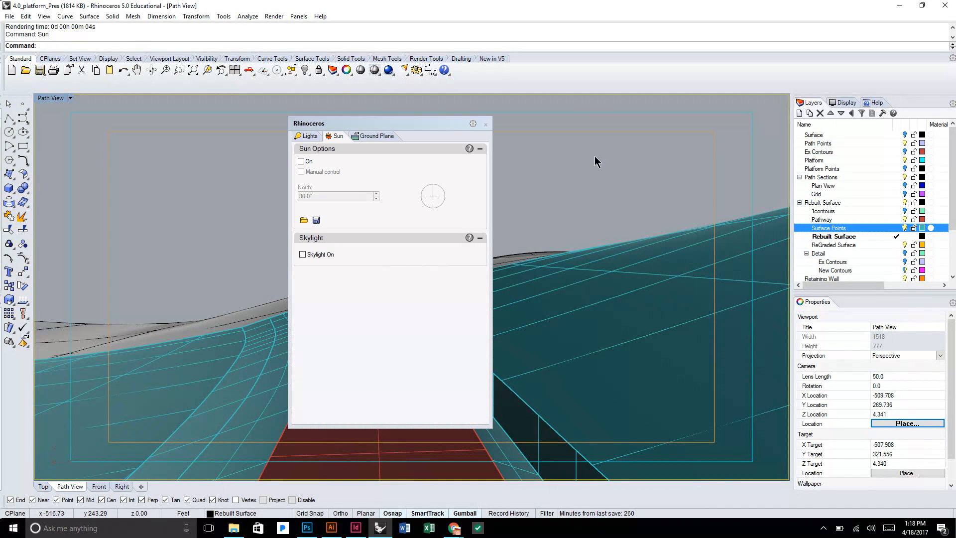
{"action": "left_click", "coordinate": [300, 161]}
{"action": "left_click_drag", "start_coordinate": [364, 124], "coordinate": [207, 128]}
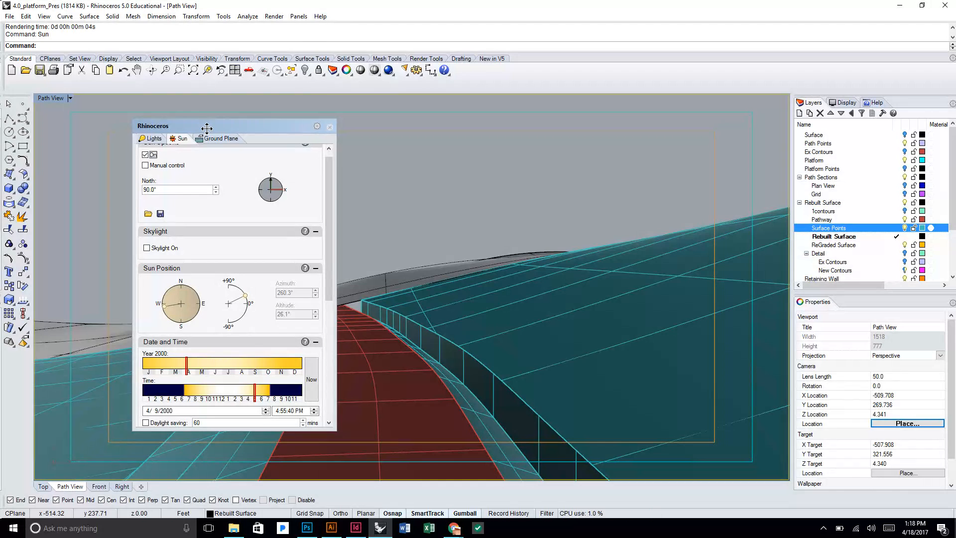
{"action": "left_click_drag", "start_coordinate": [206, 128], "coordinate": [195, 128]}
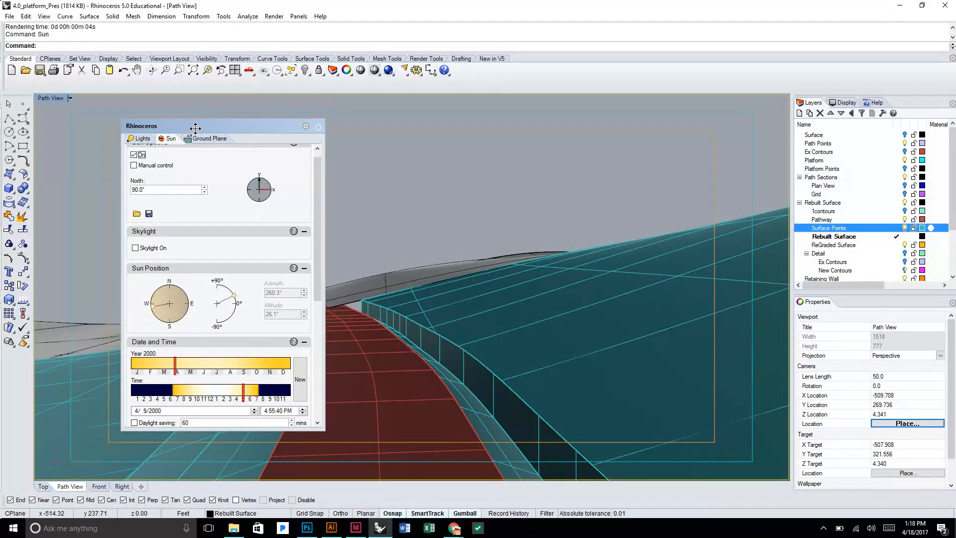
{"action": "left_click_drag", "start_coordinate": [195, 128], "coordinate": [195, 129]}
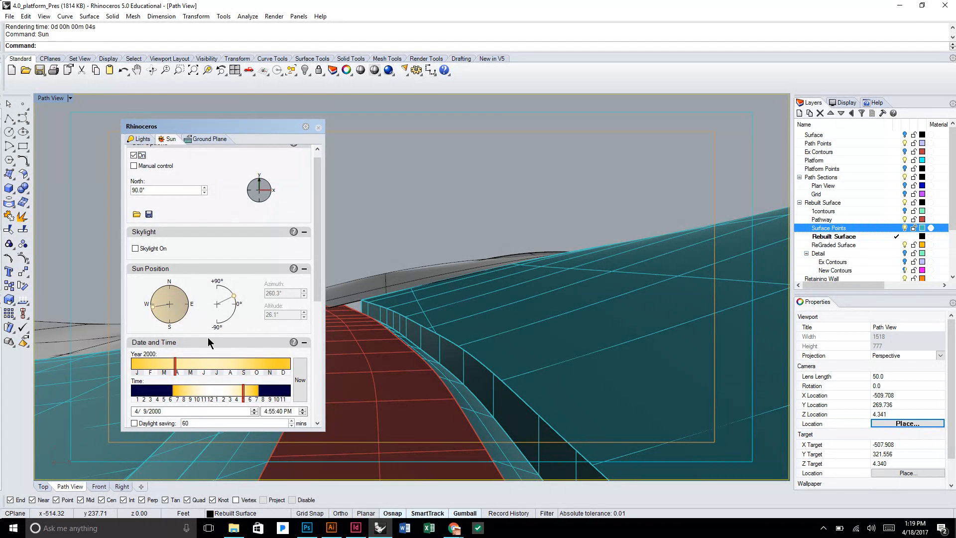
Set the sun's time of day to about 8:03 AM, review the location settings, and close the Sun settings.
{"action": "left_click_drag", "start_coordinate": [244, 392], "coordinate": [185, 398]}
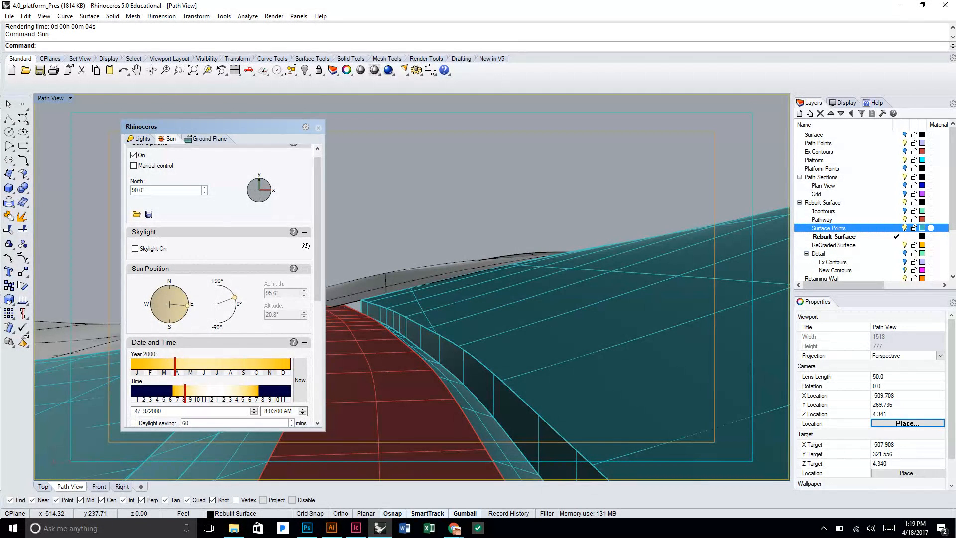
{"action": "scroll", "coordinate": [318, 260], "scroll_direction": "down", "scroll_amount": 3}
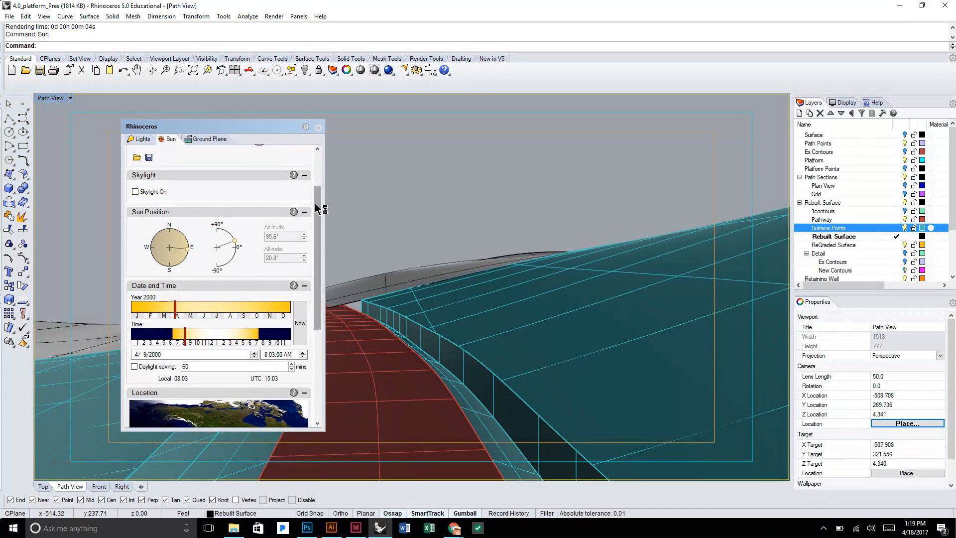
{"action": "left_click_drag", "start_coordinate": [316, 210], "coordinate": [314, 286]}
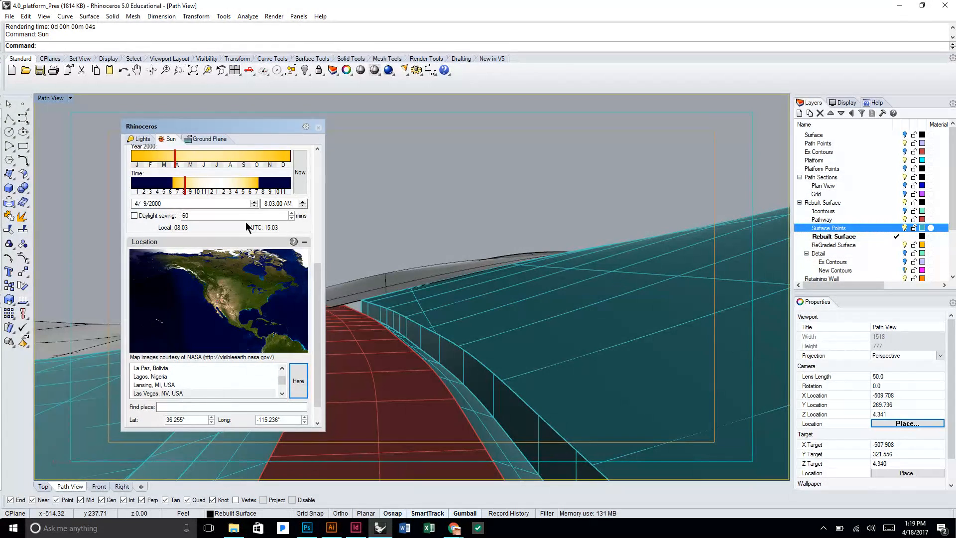
{"action": "left_click", "coordinate": [318, 126]}
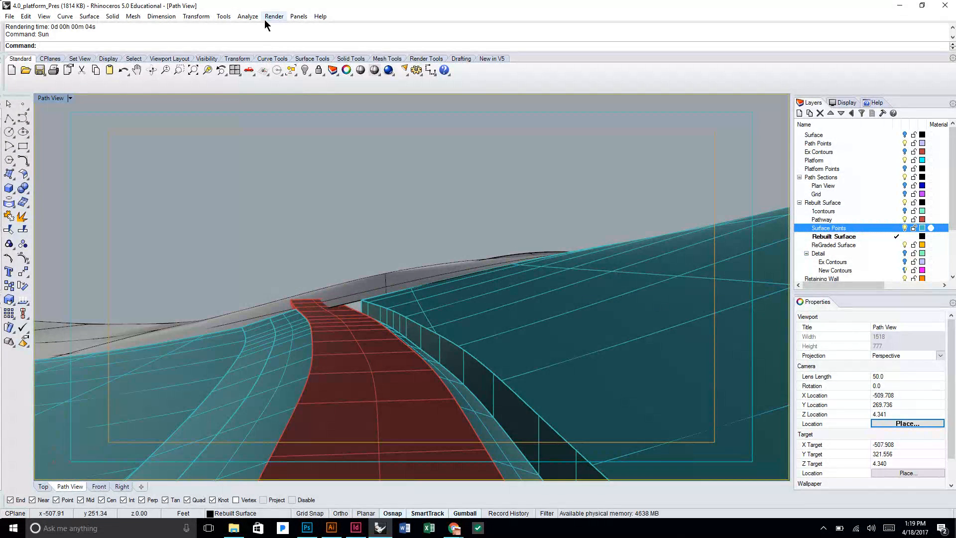
Run a render preview of the Path View with the morning sun, and close the render window.
{"action": "left_click", "coordinate": [269, 17]}
{"action": "left_click", "coordinate": [264, 38]}
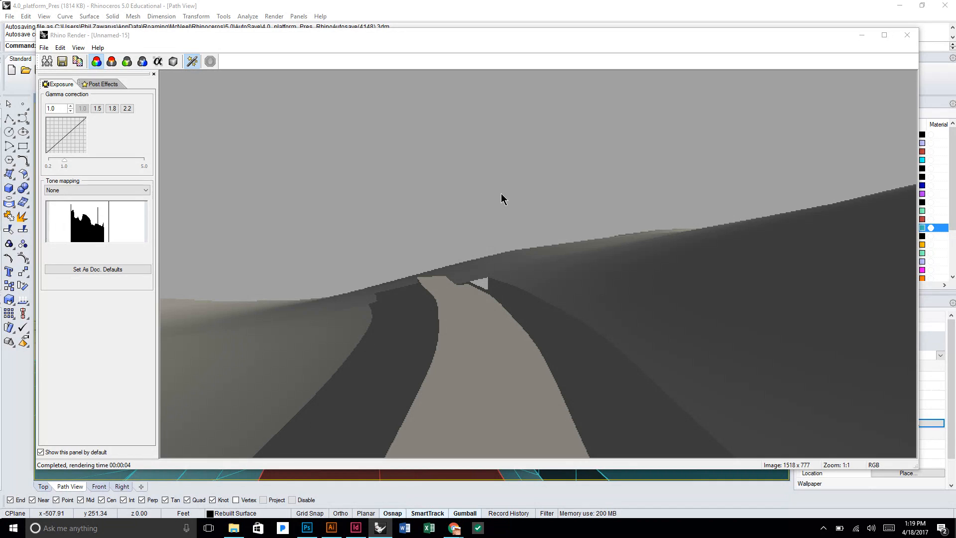
{"action": "left_click", "coordinate": [907, 36]}
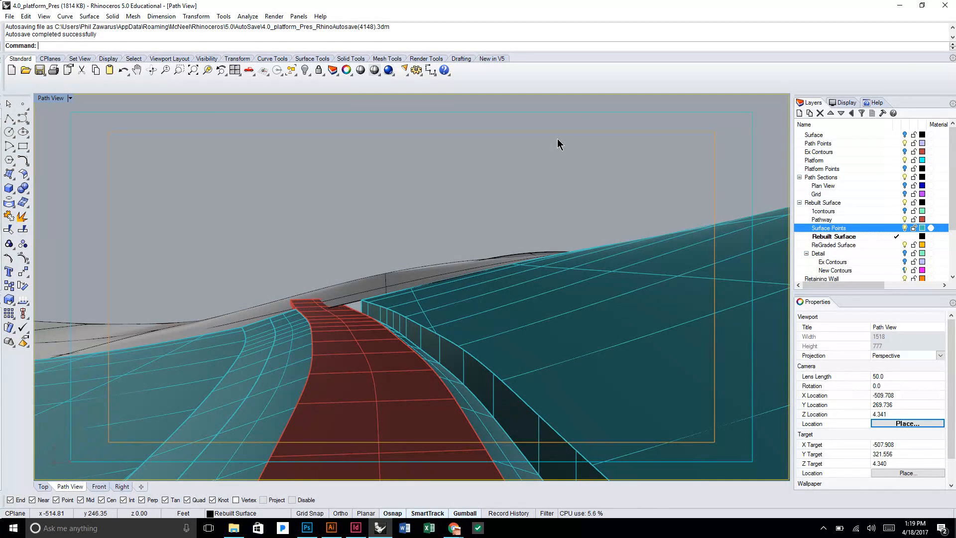
Reopen the Sun settings with the Sun command, turn the skylight on, and close the settings window.
{"action": "type", "text": "Sun"}
{"action": "key", "text": "Return"}
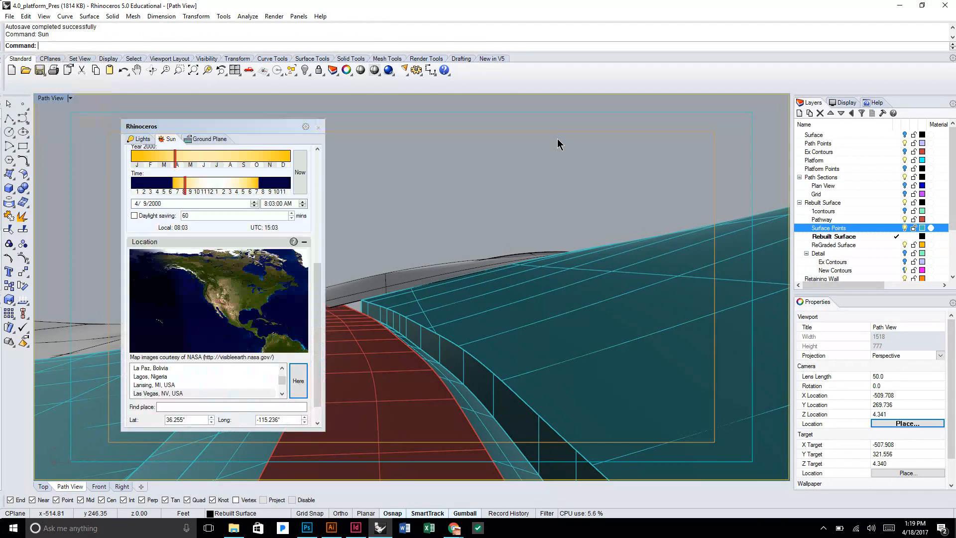
{"action": "scroll", "coordinate": [305, 299], "scroll_direction": "up", "scroll_amount": 5}
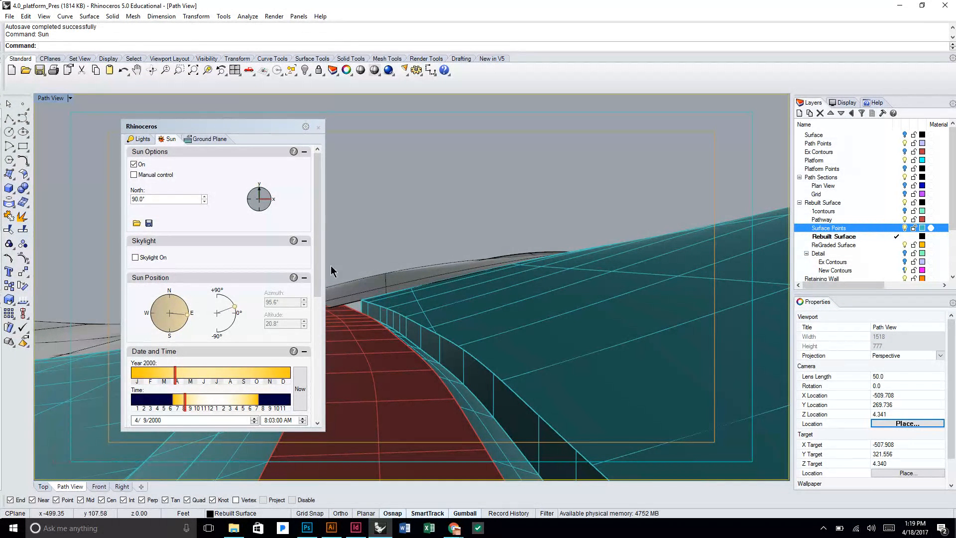
{"action": "left_click", "coordinate": [155, 259]}
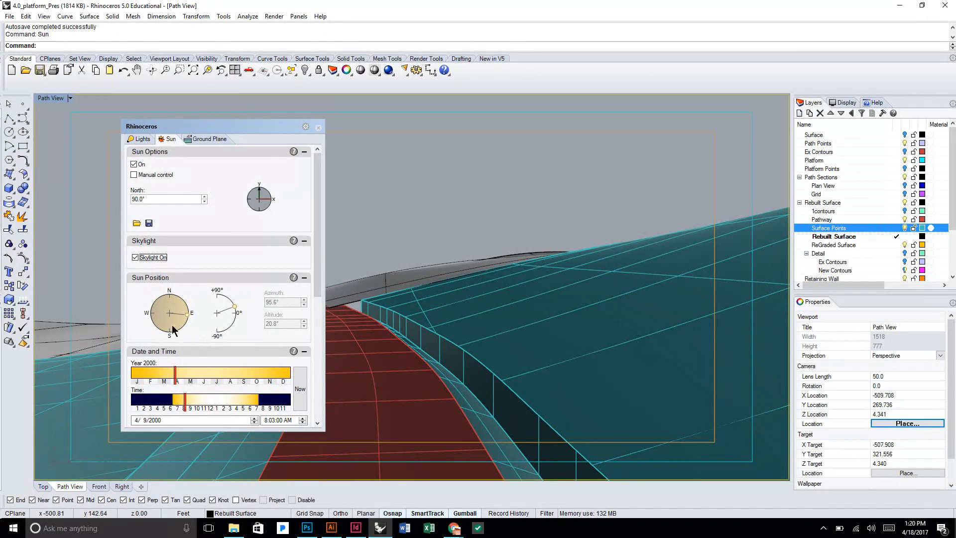
{"action": "left_click", "coordinate": [318, 127]}
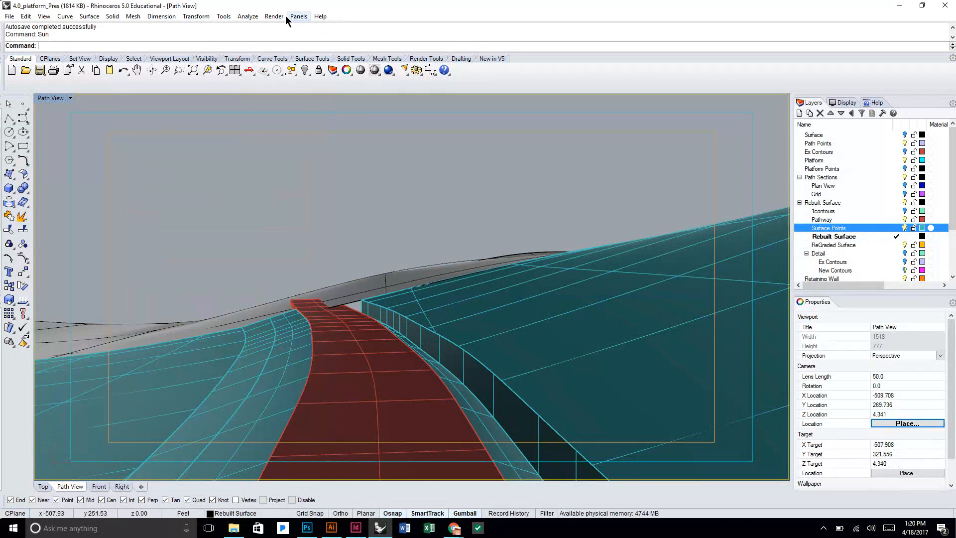
Run a render preview of the Path View with both sun and skylight on, and close the render window.
{"action": "left_click", "coordinate": [274, 17]}
{"action": "left_click", "coordinate": [262, 39]}
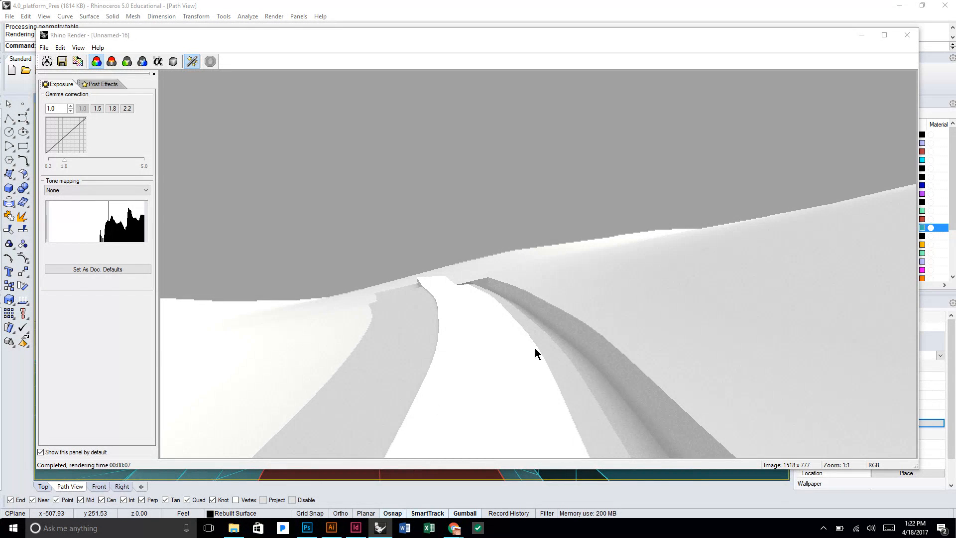
{"action": "left_click", "coordinate": [904, 35]}
Start a full render of the Path View, and cancel it by closing the render window.
{"action": "left_click", "coordinate": [274, 18]}
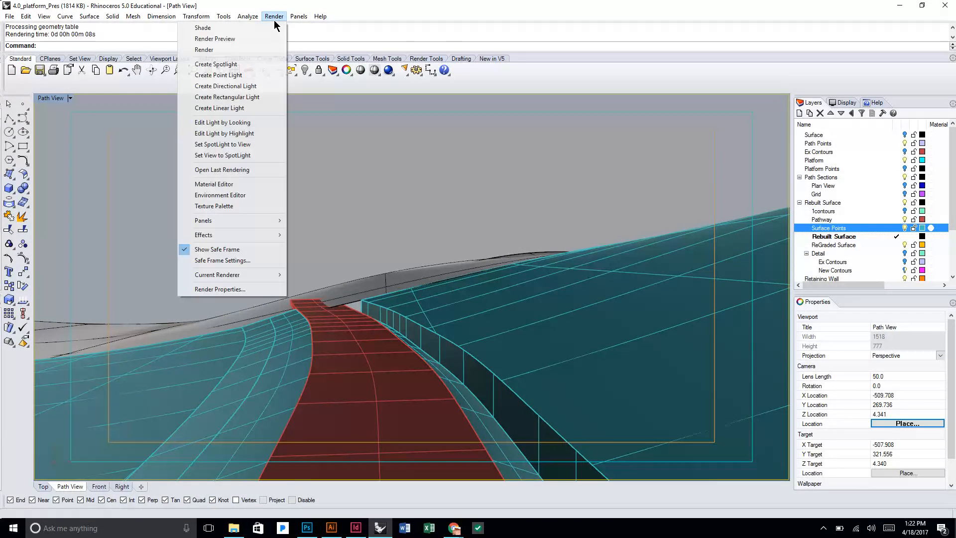
{"action": "left_click", "coordinate": [255, 50]}
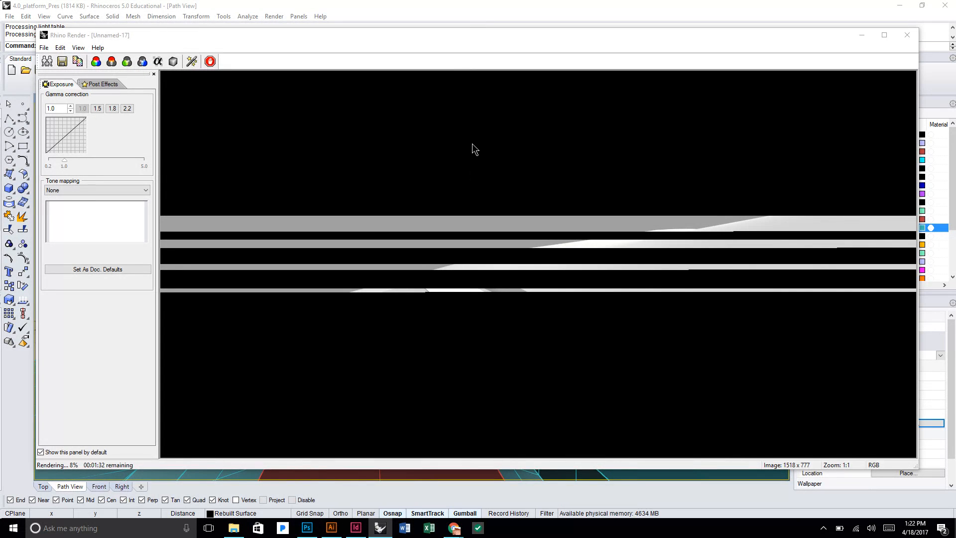
{"action": "left_click", "coordinate": [907, 33]}
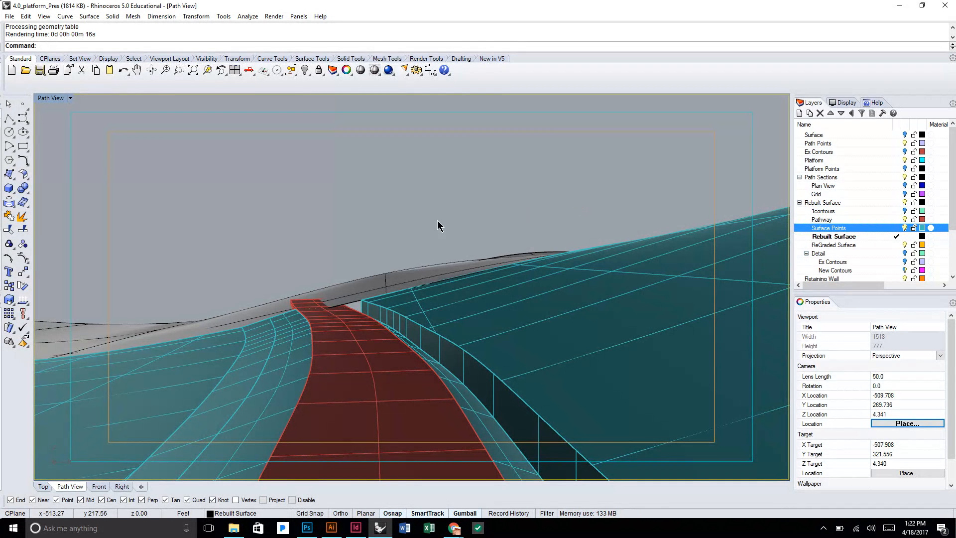
Switch to Photoshop and open the Path Render image from the Entourage folder inside Path View.
{"action": "left_click", "coordinate": [306, 528]}
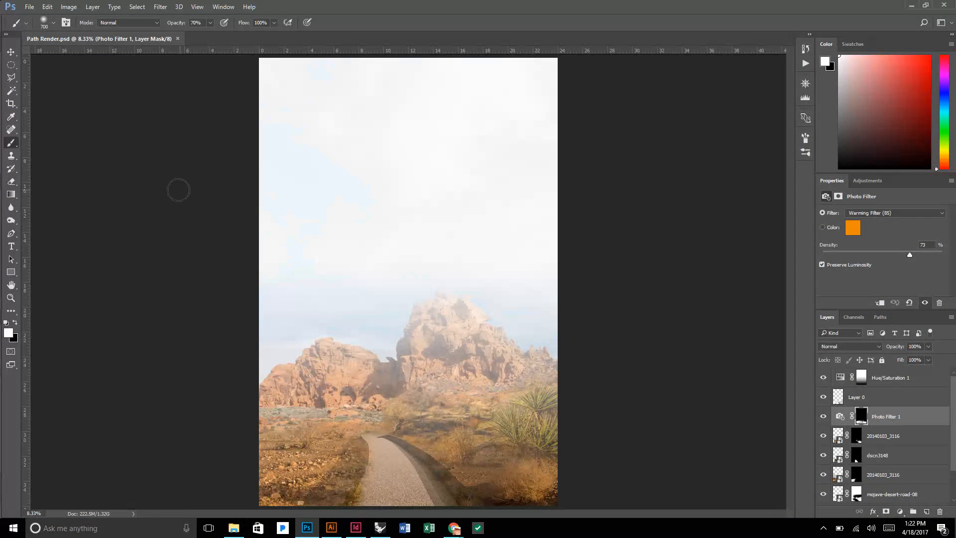
{"action": "left_click", "coordinate": [29, 7]}
{"action": "left_click", "coordinate": [42, 29]}
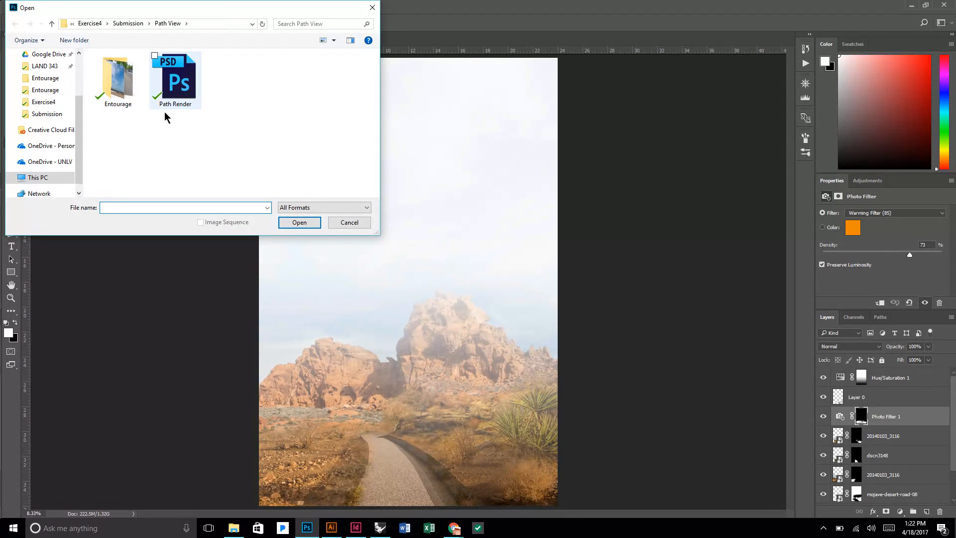
{"action": "double_click", "coordinate": [118, 80]}
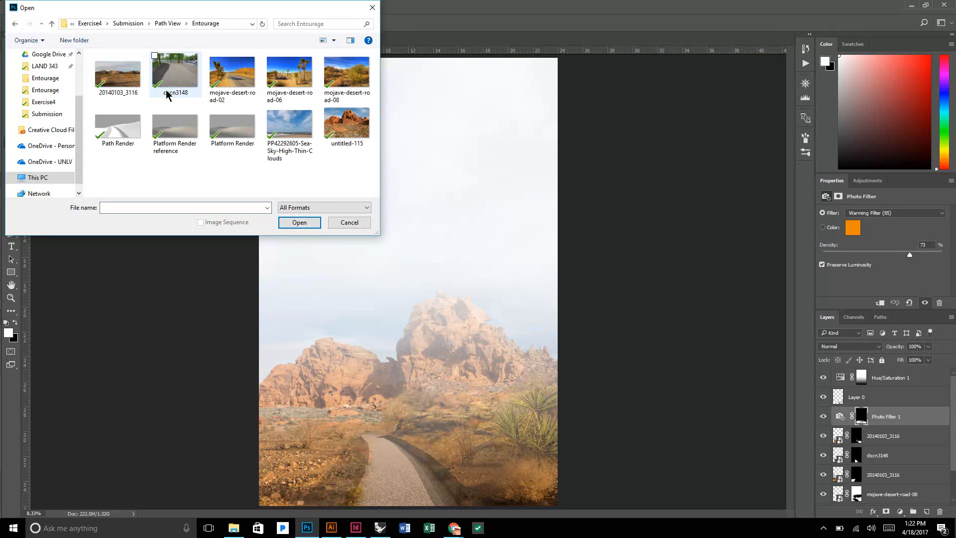
{"action": "left_click", "coordinate": [118, 129]}
{"action": "left_click", "coordinate": [299, 222]}
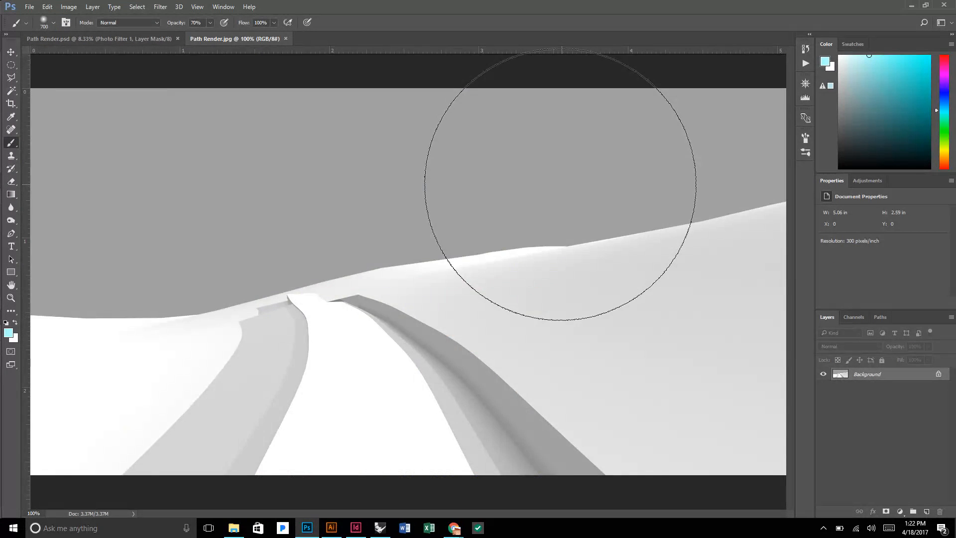
Resize the Path Render image to 24 inches wide at 300 pixels/inch, keeping its proportions and automatic resampling.
{"action": "scroll", "coordinate": [560, 183], "scroll_direction": "down", "scroll_amount": 5}
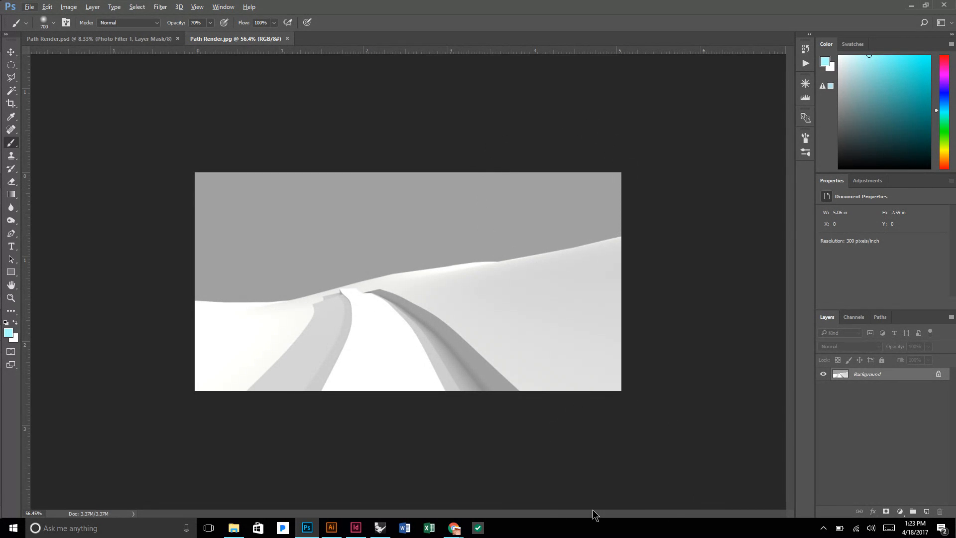
{"action": "left_click", "coordinate": [71, 7]}
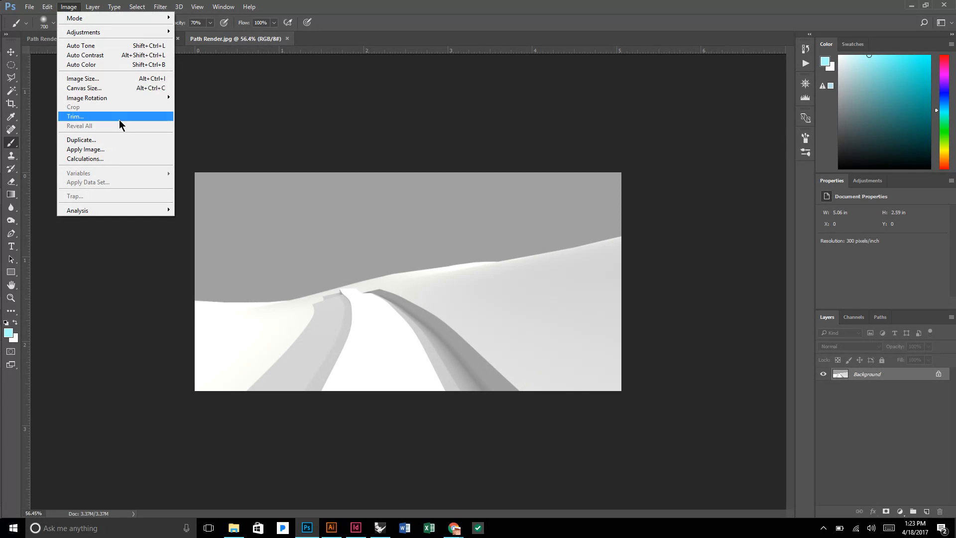
{"action": "left_click", "coordinate": [105, 79]}
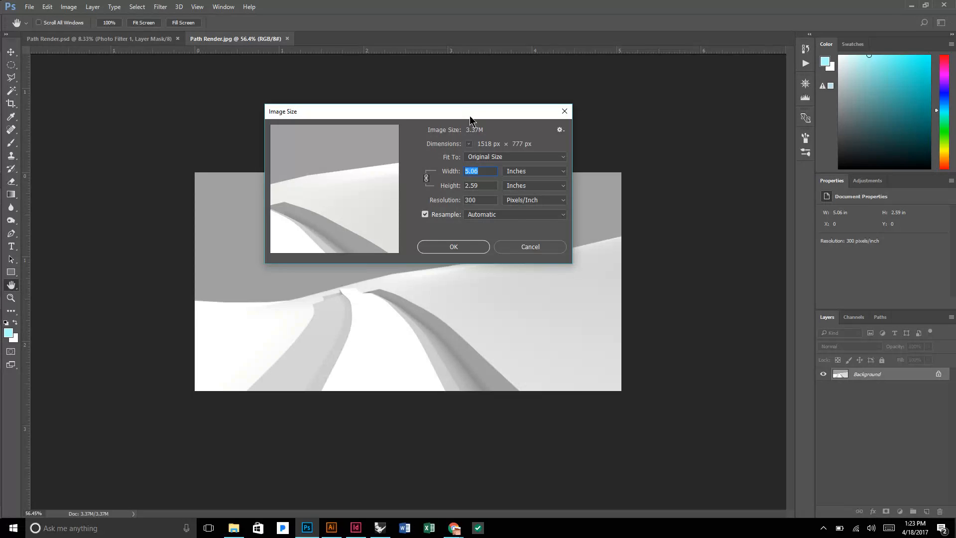
{"action": "left_click_drag", "start_coordinate": [468, 113], "coordinate": [415, 99]}
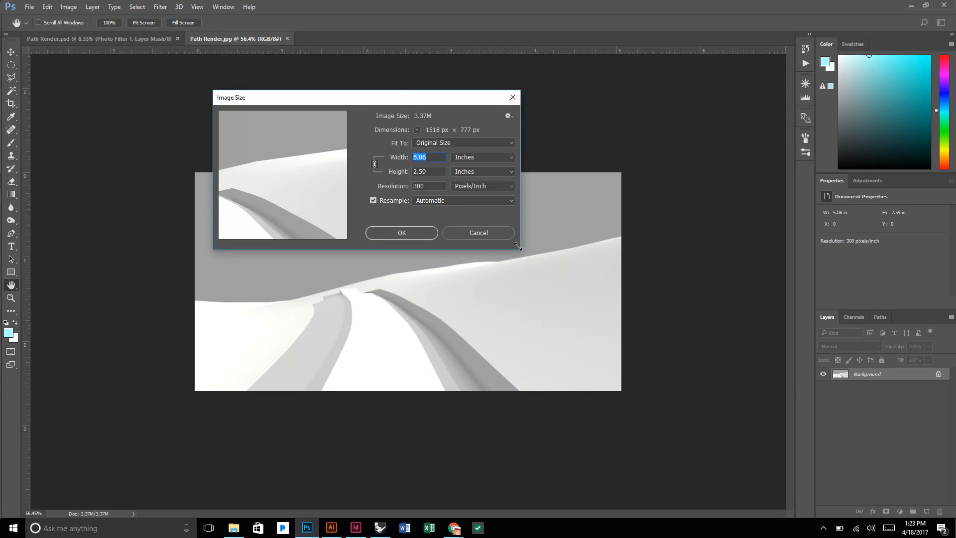
{"action": "left_click_drag", "start_coordinate": [520, 248], "coordinate": [579, 287]}
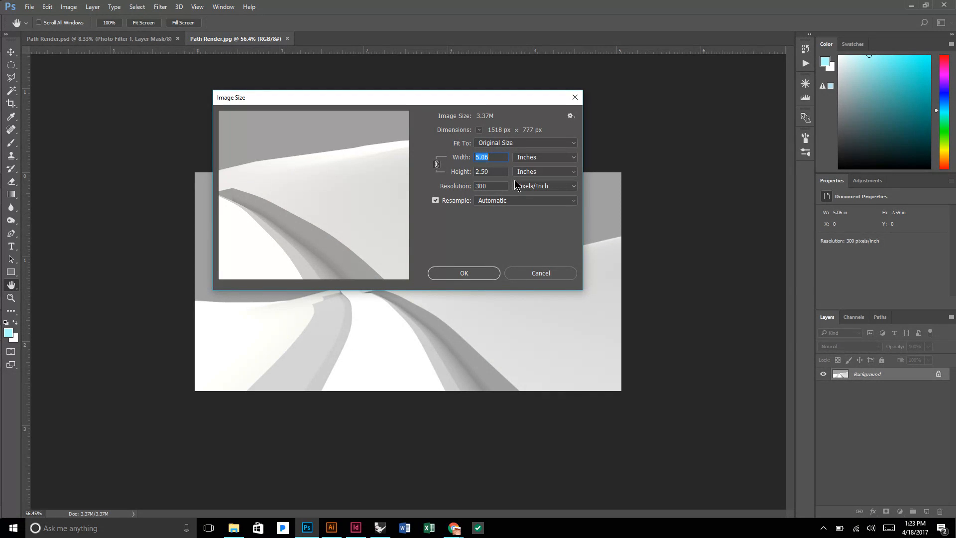
{"action": "type", "text": "24"}
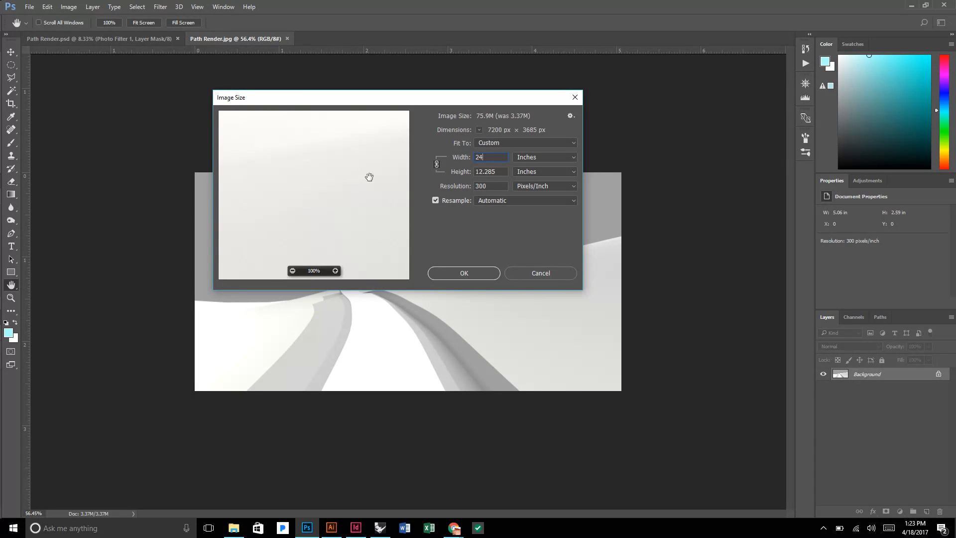
{"action": "left_click", "coordinate": [464, 275]}
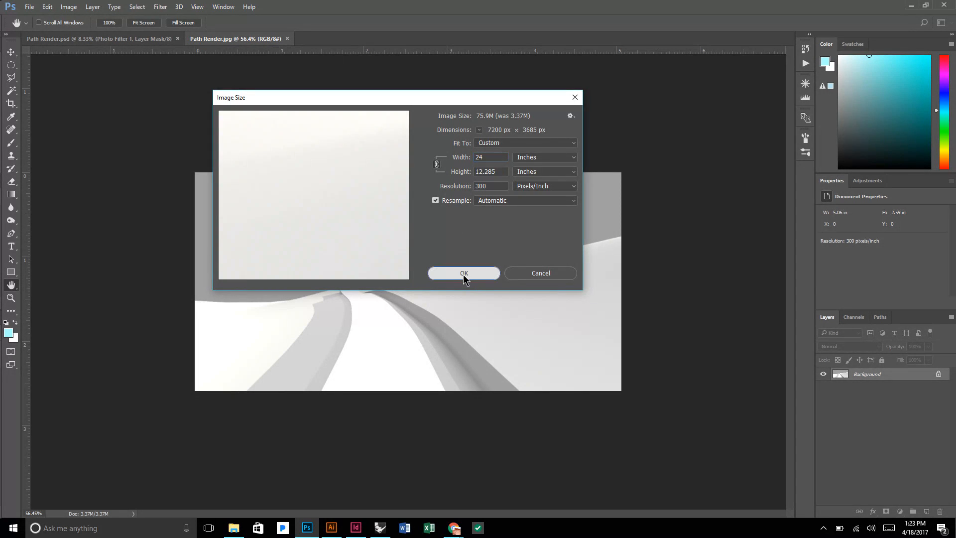
{"action": "key", "text": "b"}
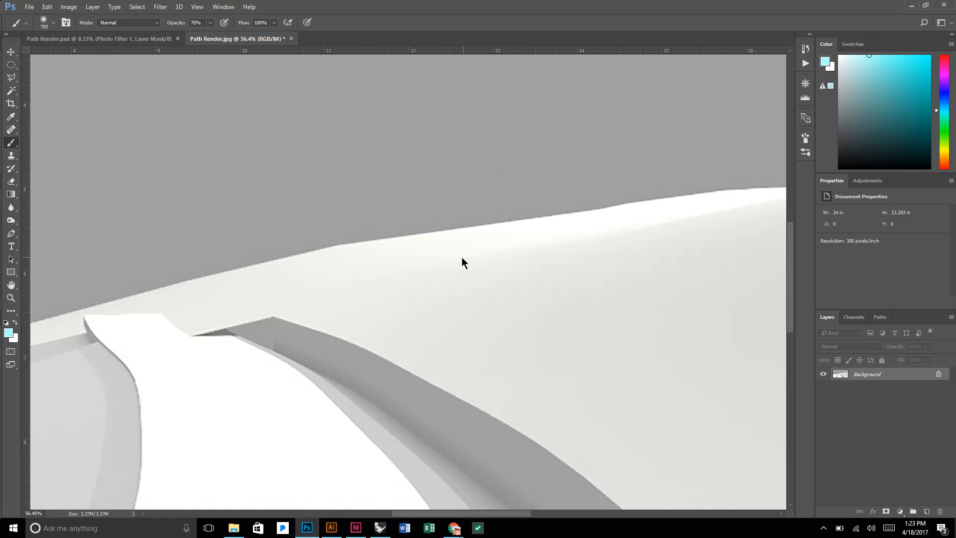
Inspect the enlarged render's edges, and extend the canvas upward to 36 inches high, anchored at the bottom center.
{"action": "scroll", "coordinate": [463, 257], "scroll_direction": "down", "scroll_amount": 5}
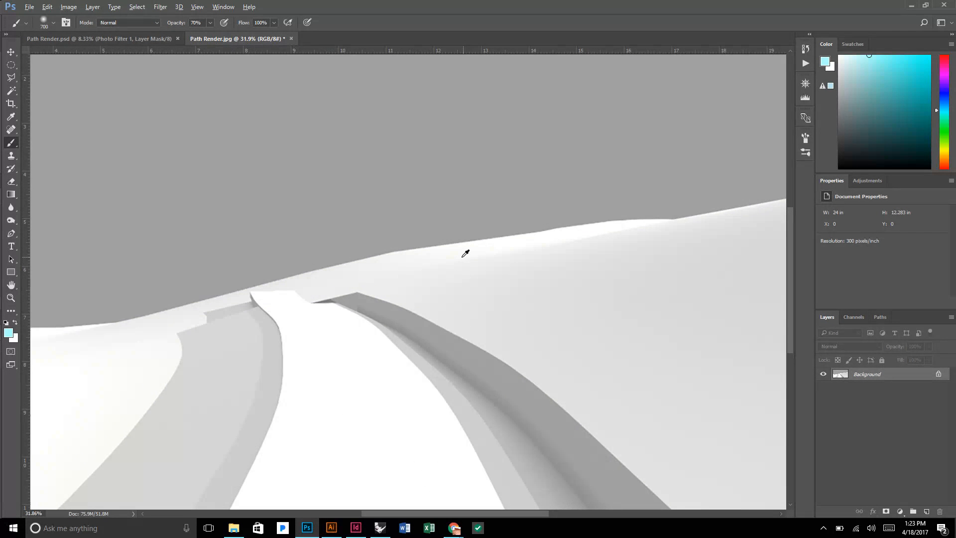
{"action": "scroll", "coordinate": [297, 277], "scroll_direction": "up", "scroll_amount": 6}
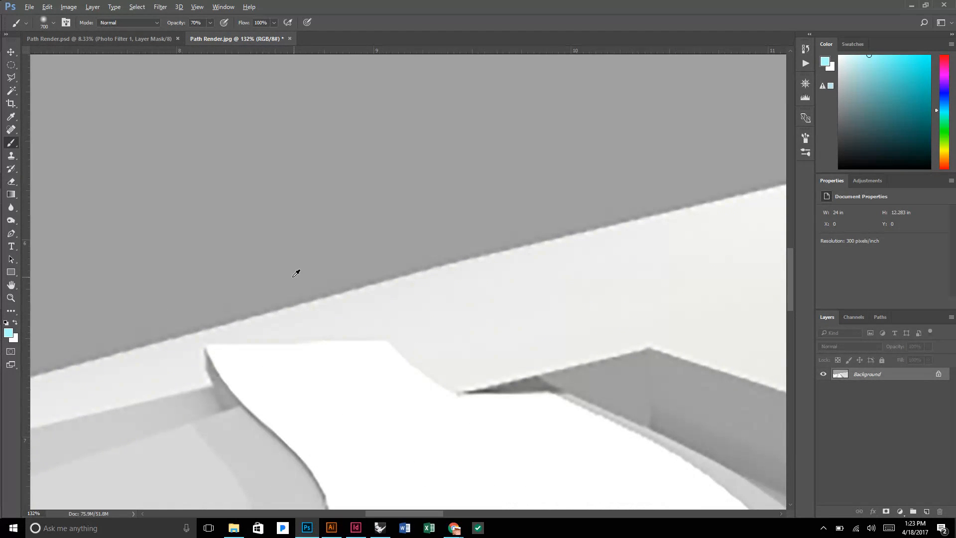
{"action": "scroll", "coordinate": [297, 272], "scroll_direction": "down", "scroll_amount": 3}
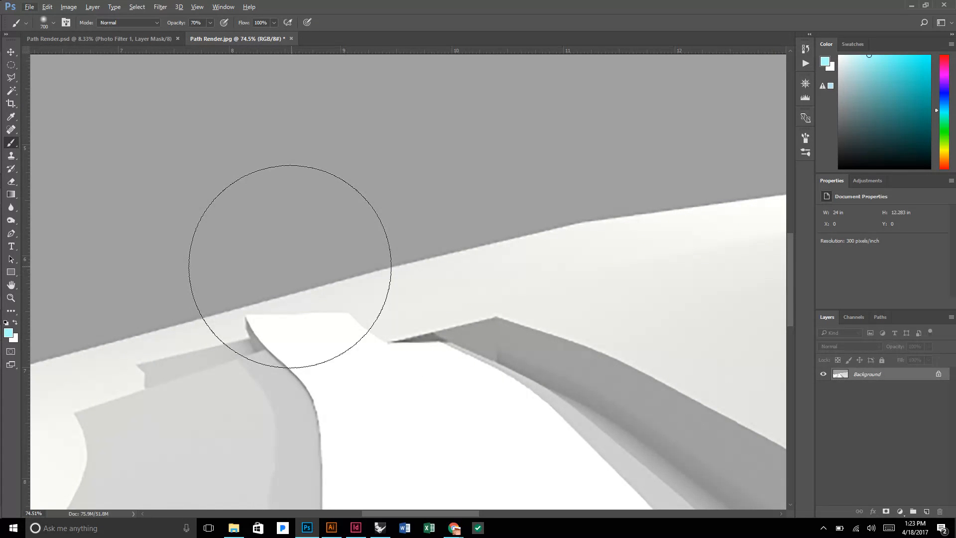
{"action": "scroll", "coordinate": [314, 256], "scroll_direction": "down", "scroll_amount": 5}
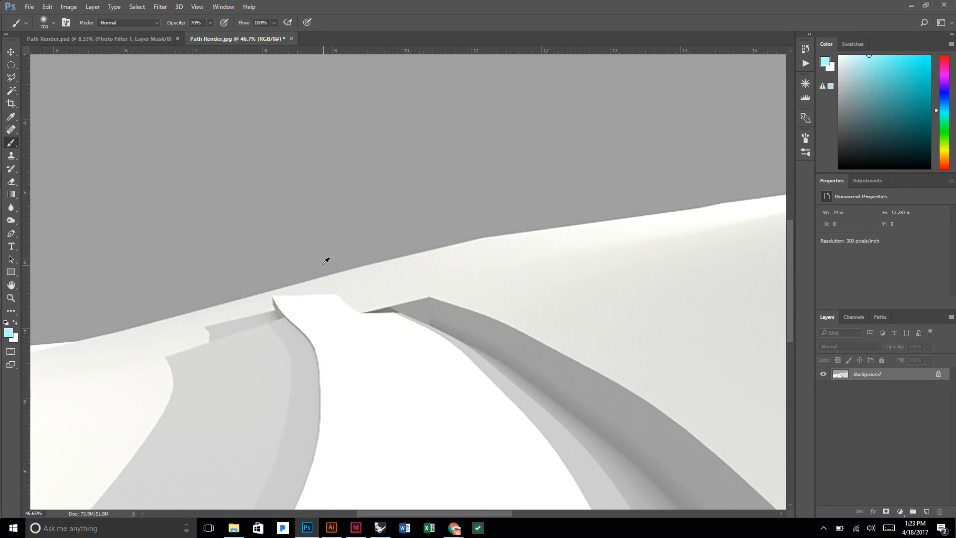
{"action": "scroll", "coordinate": [323, 255], "scroll_direction": "down", "scroll_amount": 1}
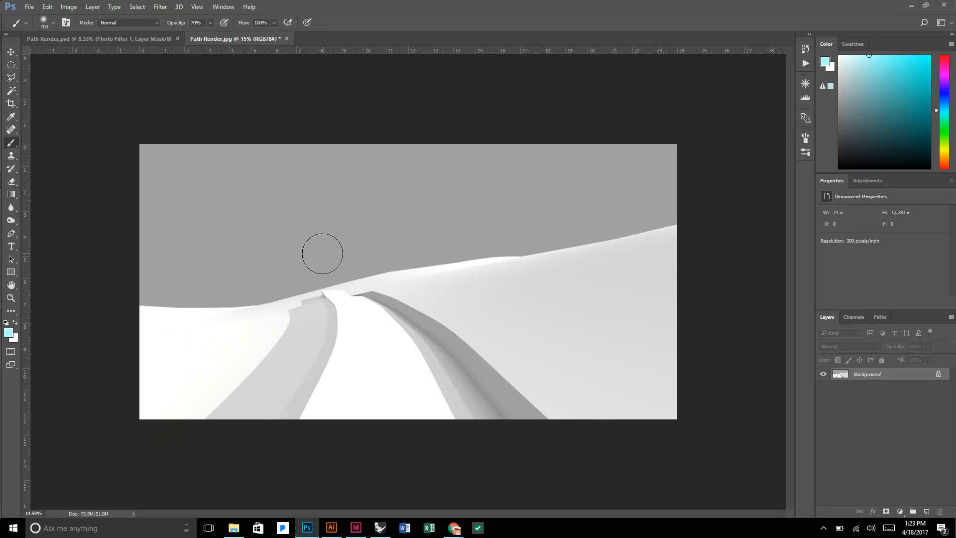
{"action": "key", "text": "alt"}
{"action": "left_click", "coordinate": [70, 7]}
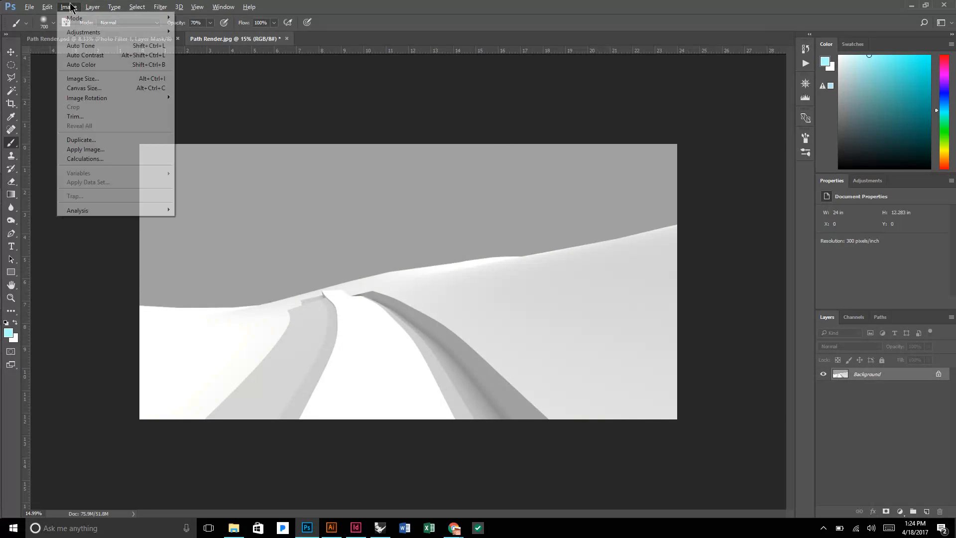
{"action": "left_click", "coordinate": [97, 89]}
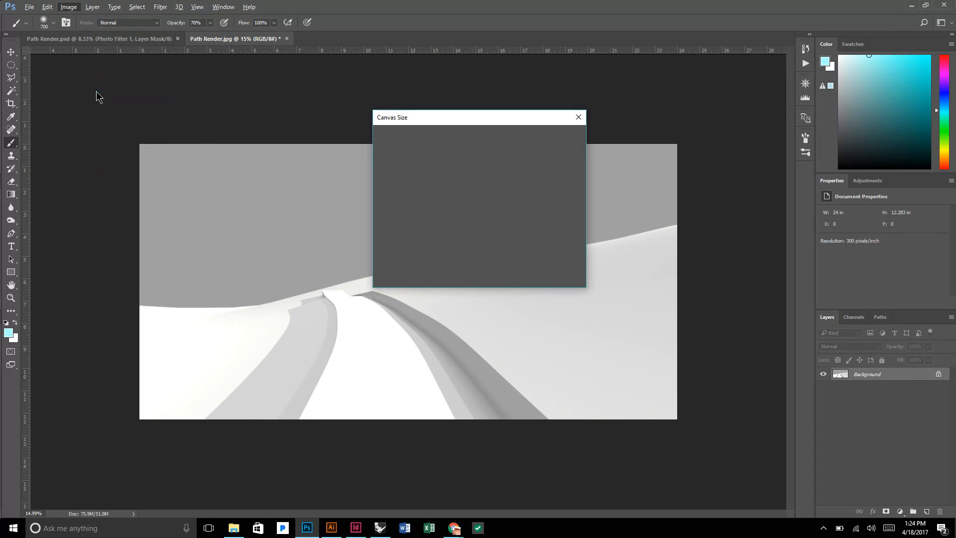
{"action": "left_click", "coordinate": [468, 250]}
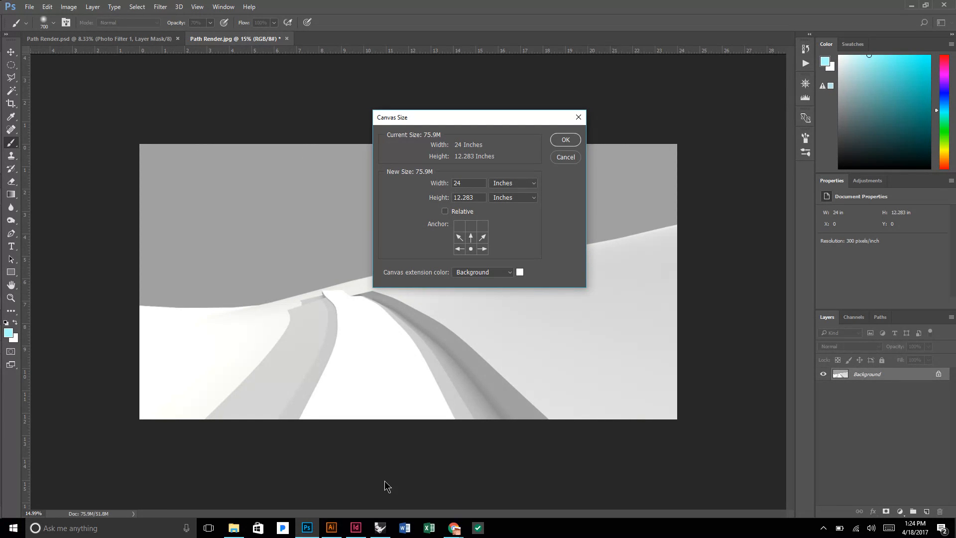
{"action": "left_click_drag", "start_coordinate": [481, 196], "coordinate": [444, 198]}
{"action": "left_click", "coordinate": [566, 139]}
{"action": "scroll", "coordinate": [568, 163], "scroll_direction": "down", "scroll_amount": 9}
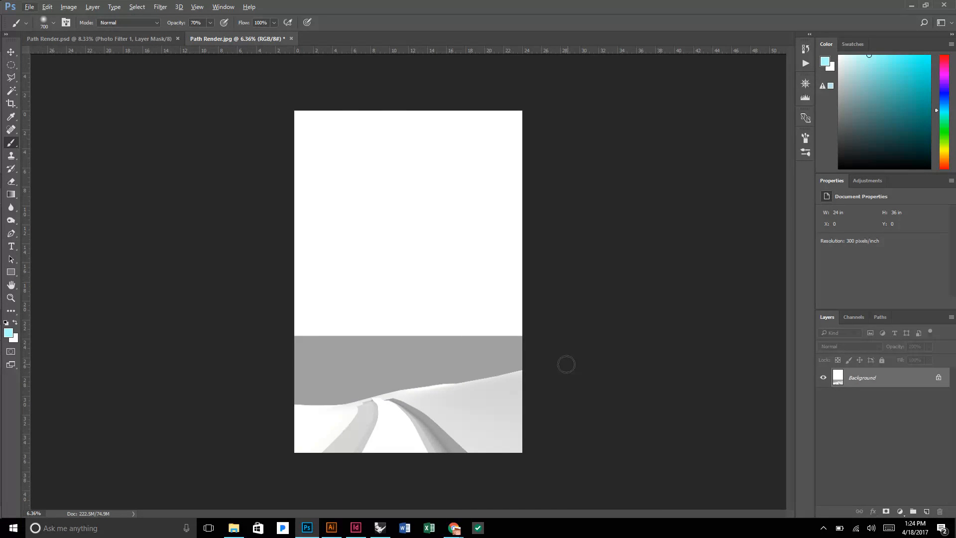
Convert the locked Background into an editable layer named Layer 0.
{"action": "scroll", "coordinate": [409, 419], "scroll_direction": "up", "scroll_amount": 1}
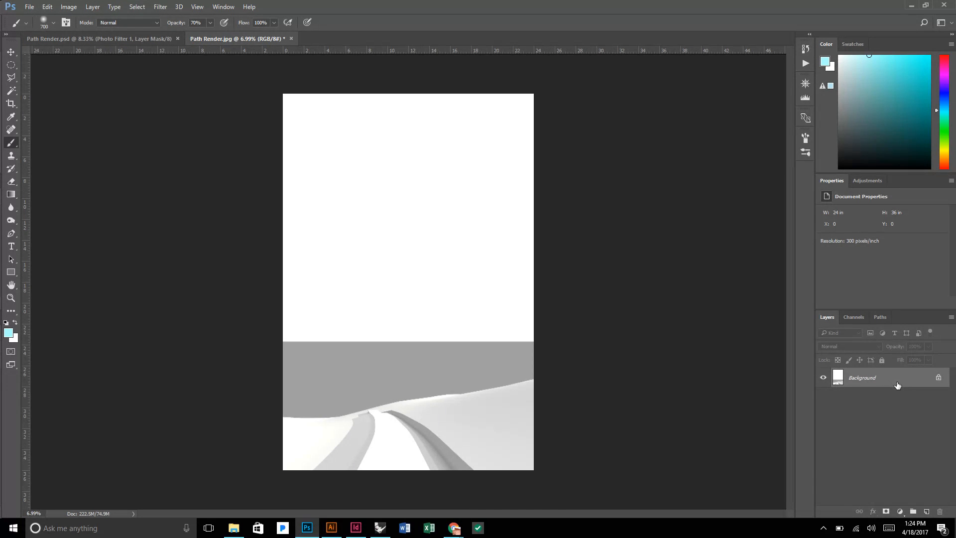
{"action": "double_click", "coordinate": [876, 377]}
{"action": "left_click", "coordinate": [571, 170]}
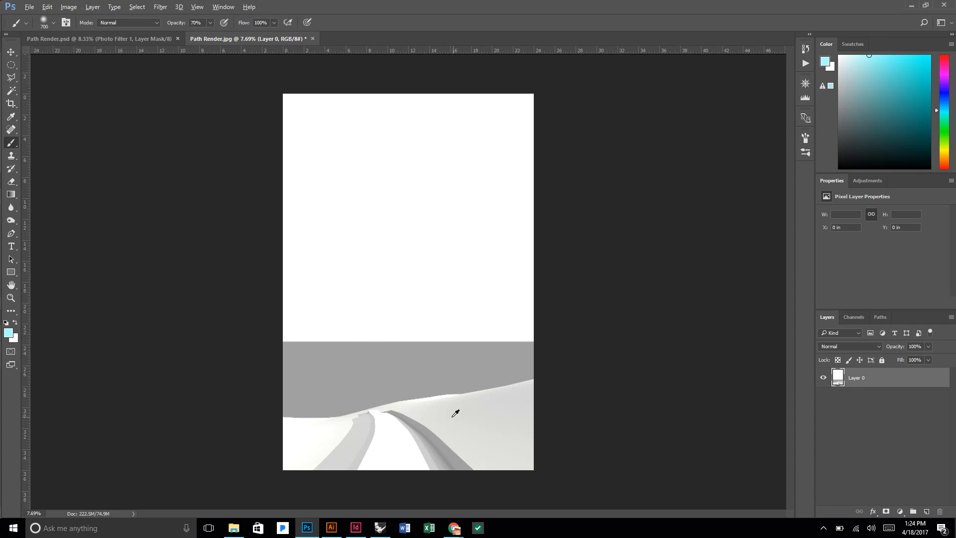
Select the gray sky band above the rendered hills with the Magic Wand at tolerance 30, and delete it from Layer 0.
{"action": "scroll", "coordinate": [454, 412], "scroll_direction": "up", "scroll_amount": 3}
{"action": "scroll", "coordinate": [464, 405], "scroll_direction": "down", "scroll_amount": 1}
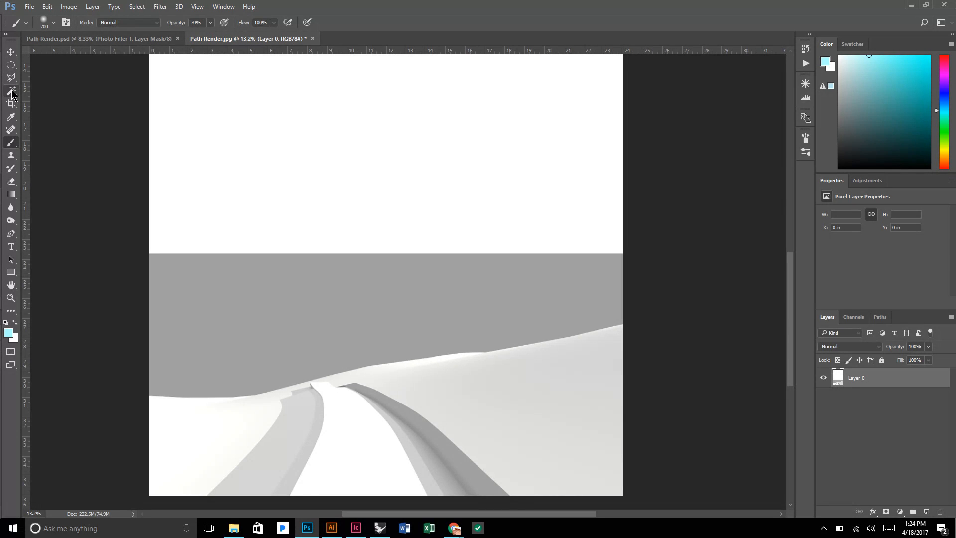
{"action": "left_click_drag", "start_coordinate": [12, 94], "coordinate": [42, 101]}
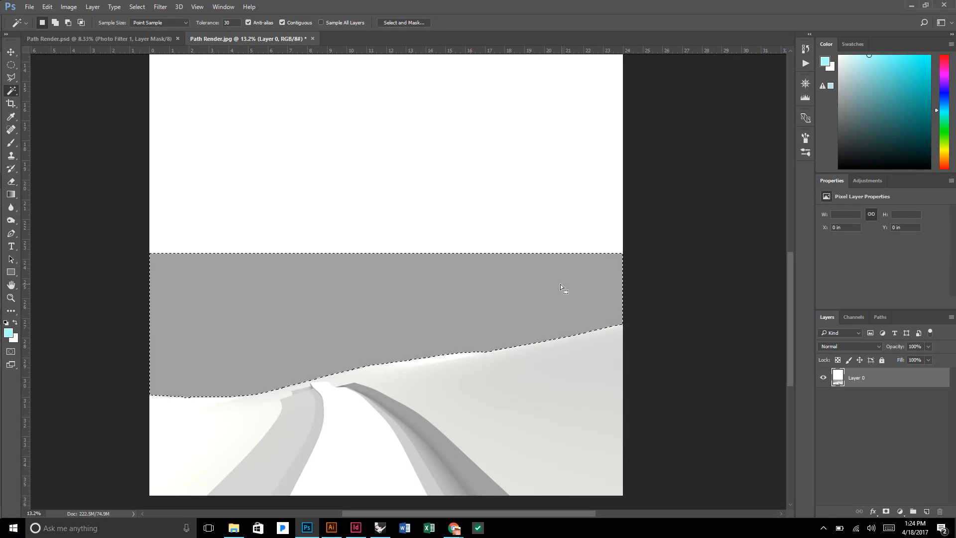
{"action": "key", "text": "Delete"}
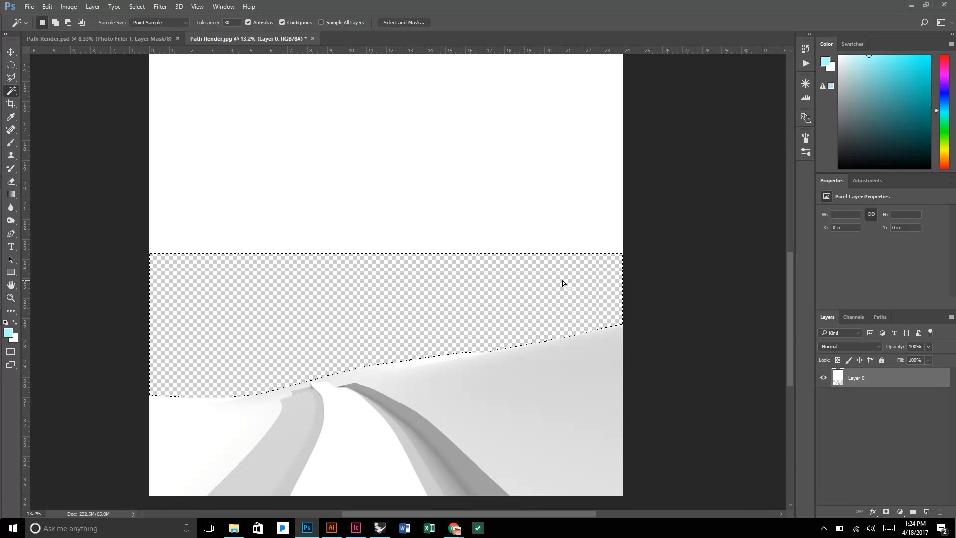
{"action": "key", "text": "ctrl+d"}
Select the white canvas area above the removed sky band with the Magic Wand, delete it, and deselect.
{"action": "scroll", "coordinate": [562, 249], "scroll_direction": "up", "scroll_amount": 2}
{"action": "left_click", "coordinate": [561, 218]}
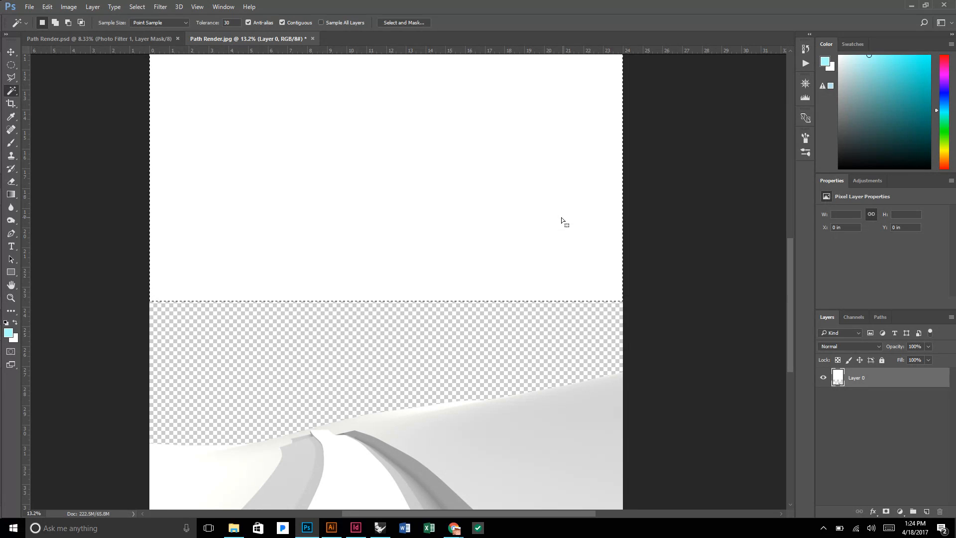
{"action": "key", "text": "Delete"}
{"action": "key", "text": "ctrl+d"}
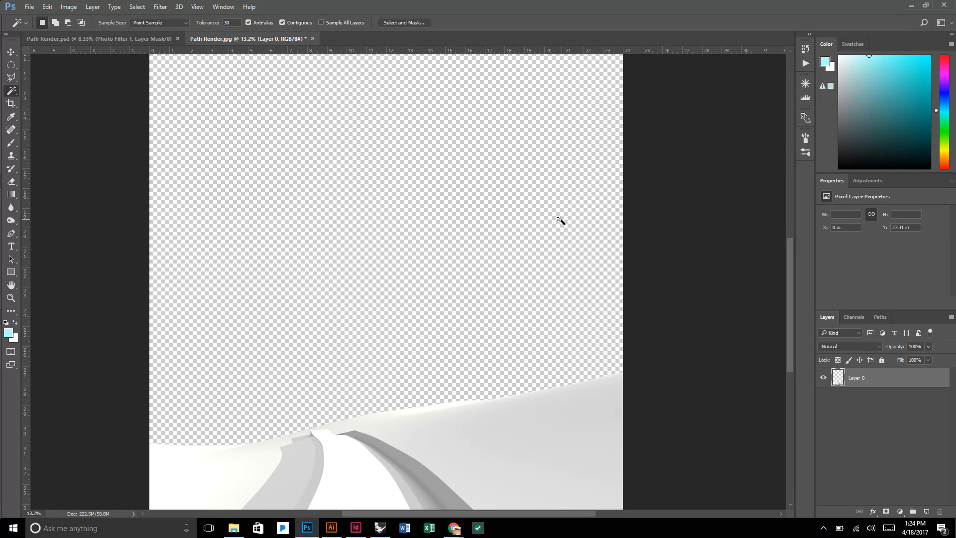
Place the untitled-115 red rock photo from the Entourage folder as an embedded image.
{"action": "scroll", "coordinate": [559, 219], "scroll_direction": "down", "scroll_amount": 2}
{"action": "scroll", "coordinate": [560, 218], "scroll_direction": "down", "scroll_amount": 1}
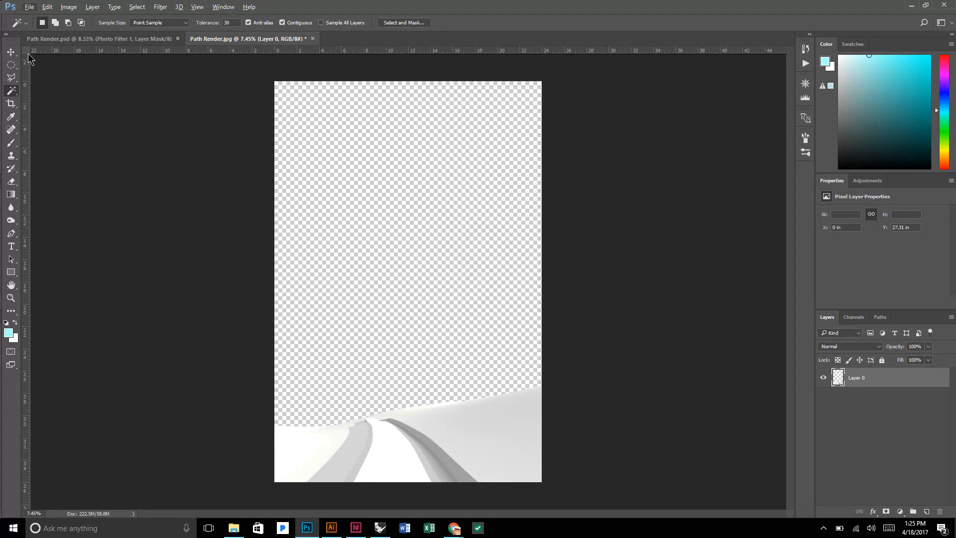
{"action": "left_click", "coordinate": [10, 52]}
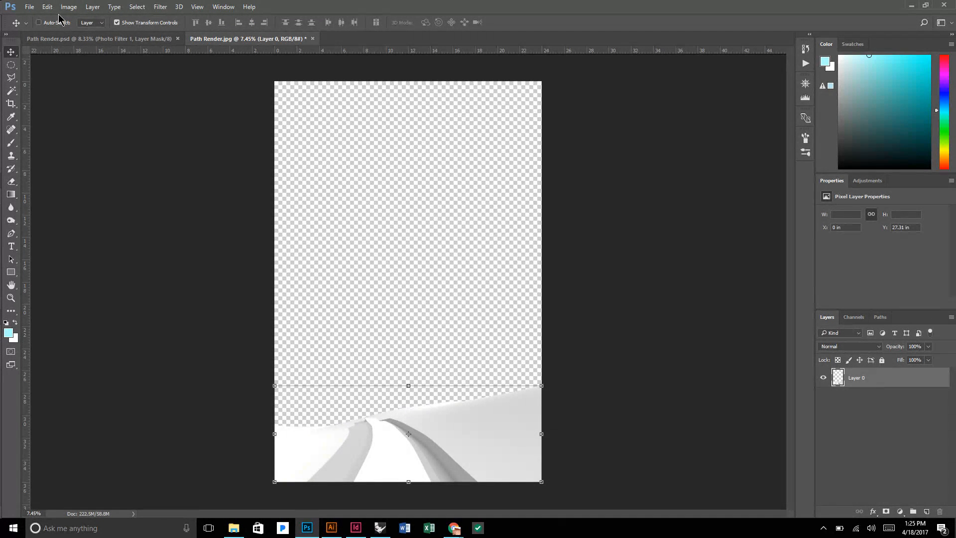
{"action": "left_click", "coordinate": [30, 7]}
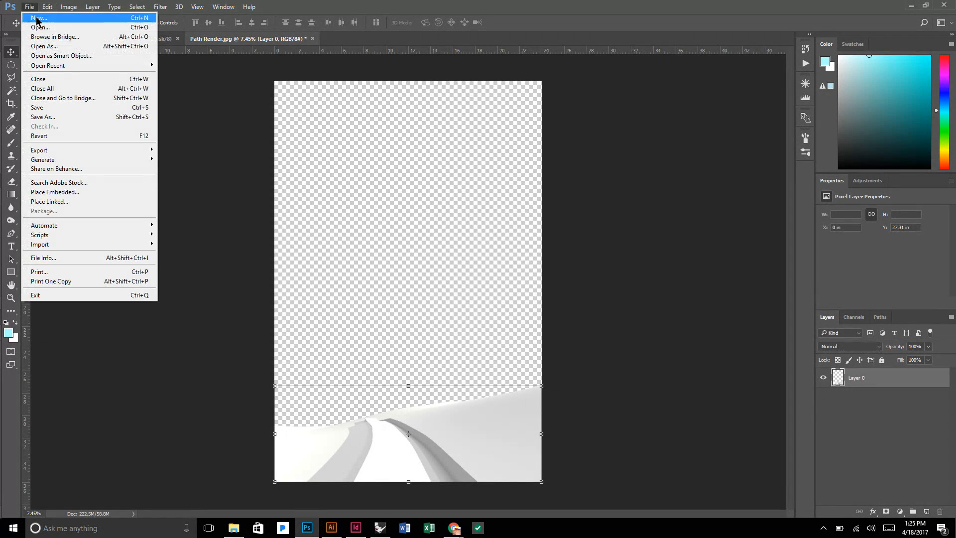
{"action": "left_click", "coordinate": [68, 192]}
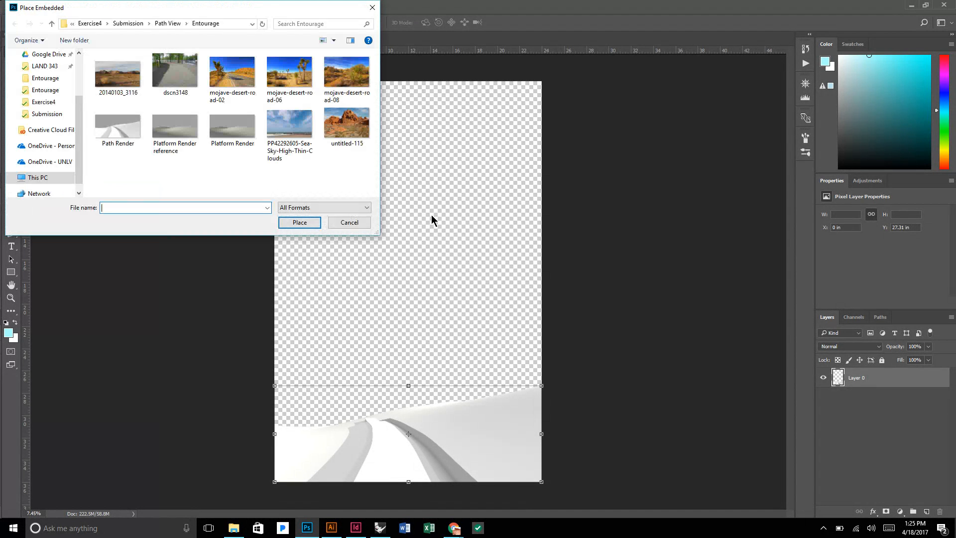
{"action": "left_click_drag", "start_coordinate": [376, 236], "coordinate": [462, 294]}
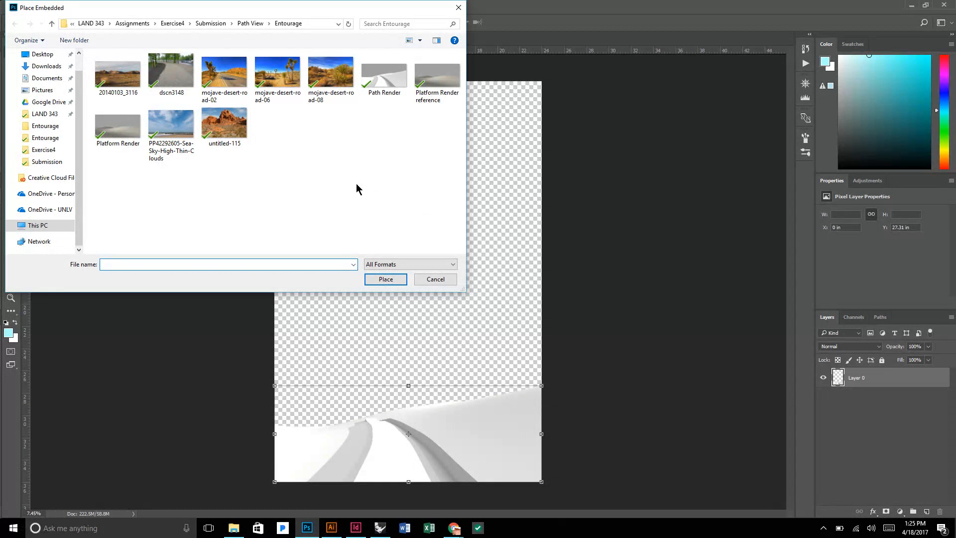
{"action": "left_click", "coordinate": [226, 118]}
{"action": "left_click", "coordinate": [384, 280]}
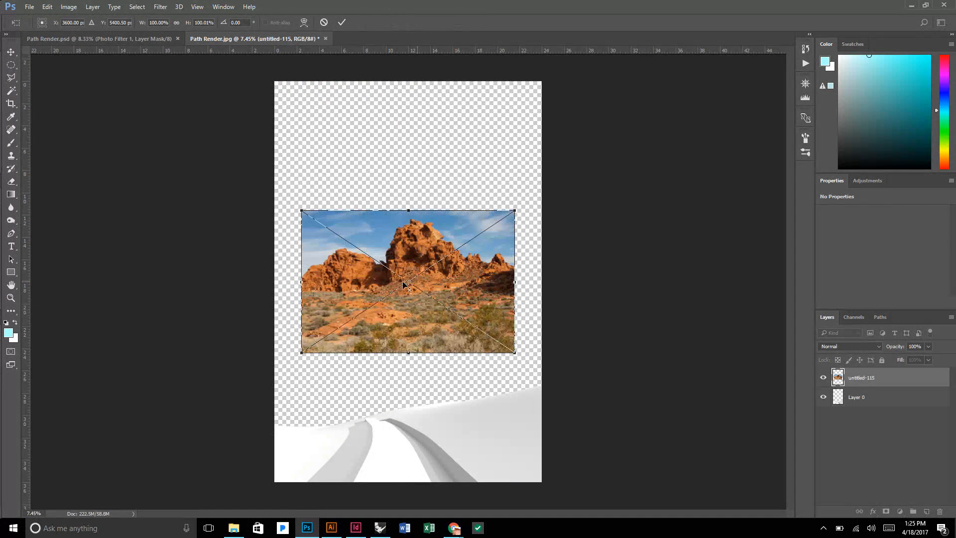
Enlarge the red rock photo proportionally to about 130% so it spans the canvas width, and stack its layer beneath Layer 0.
{"action": "left_click_drag", "start_coordinate": [465, 282], "coordinate": [449, 363]}
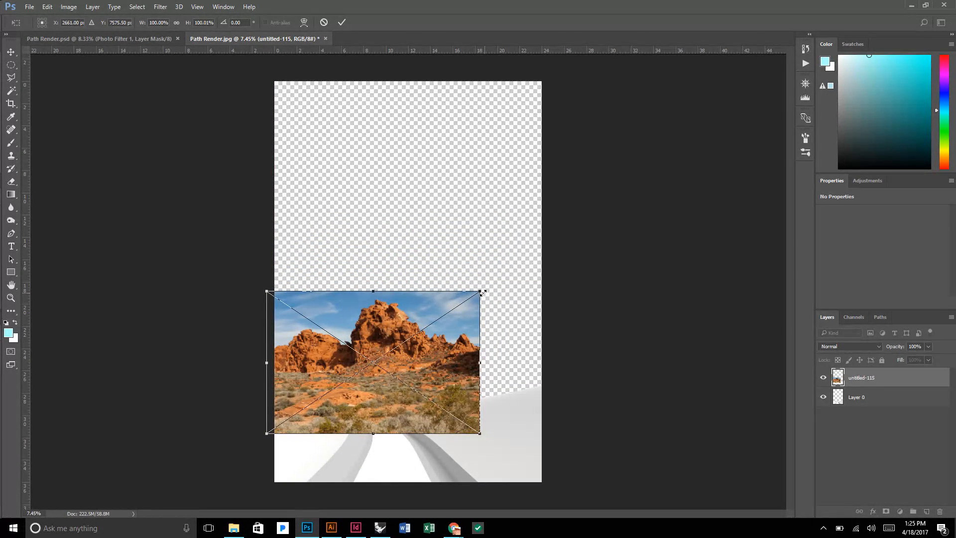
{"action": "left_click_drag", "start_coordinate": [480, 291], "coordinate": [546, 246]}
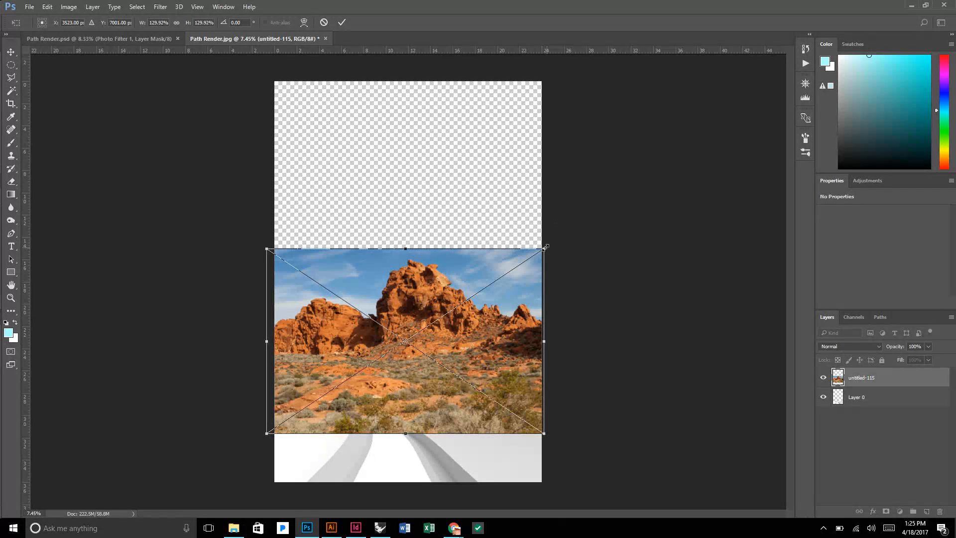
{"action": "key", "text": "Return"}
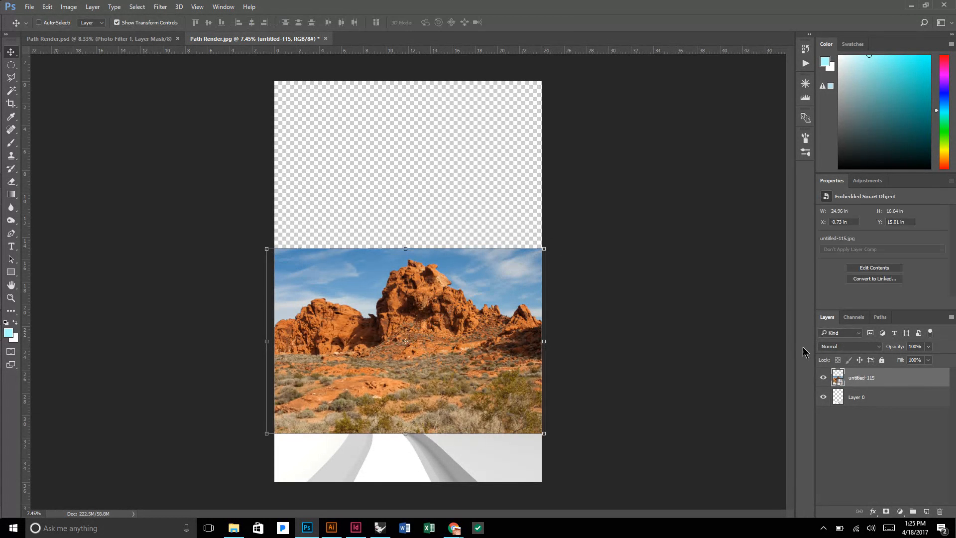
{"action": "left_click_drag", "start_coordinate": [885, 382], "coordinate": [886, 404]}
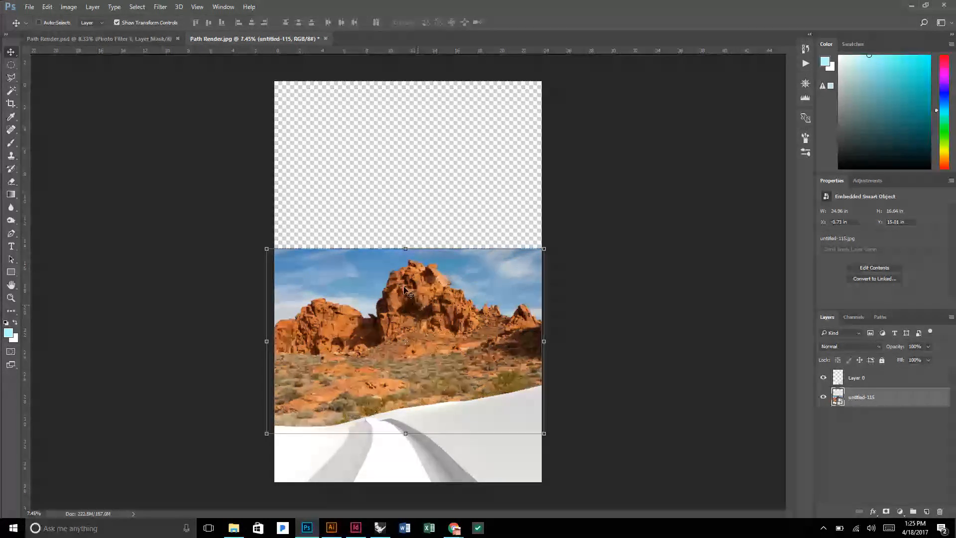
Lower the red rock photo behind the rendered hills until its upper edge sits at a Y position of about 18 in.
{"action": "mouse_move", "coordinate": [460, 333]}
{"action": "left_mouse_down"}
{"action": "mouse_move", "coordinate": [460, 353]}
{"action": "mouse_move", "coordinate": [458, 311]}
{"action": "mouse_move", "coordinate": [460, 327]}
{"action": "left_mouse_up"}
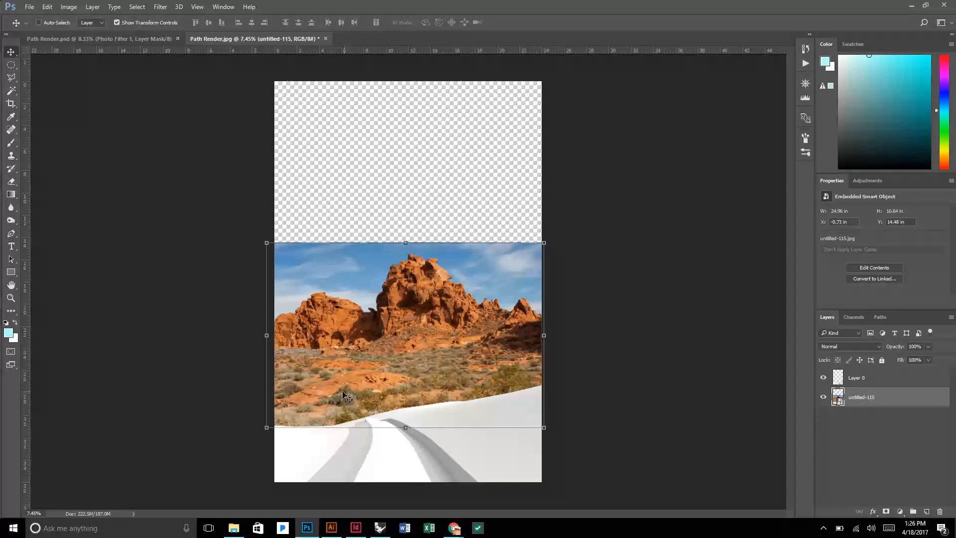
{"action": "scroll", "coordinate": [383, 428], "scroll_direction": "up", "scroll_amount": 2}
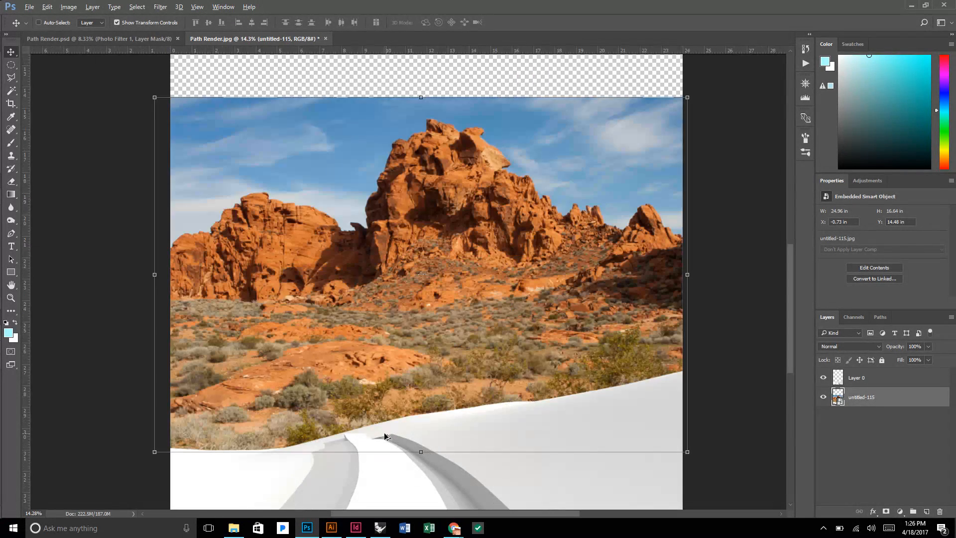
{"action": "scroll", "coordinate": [368, 418], "scroll_direction": "down", "scroll_amount": 1}
{"action": "scroll", "coordinate": [452, 370], "scroll_direction": "down", "scroll_amount": 3}
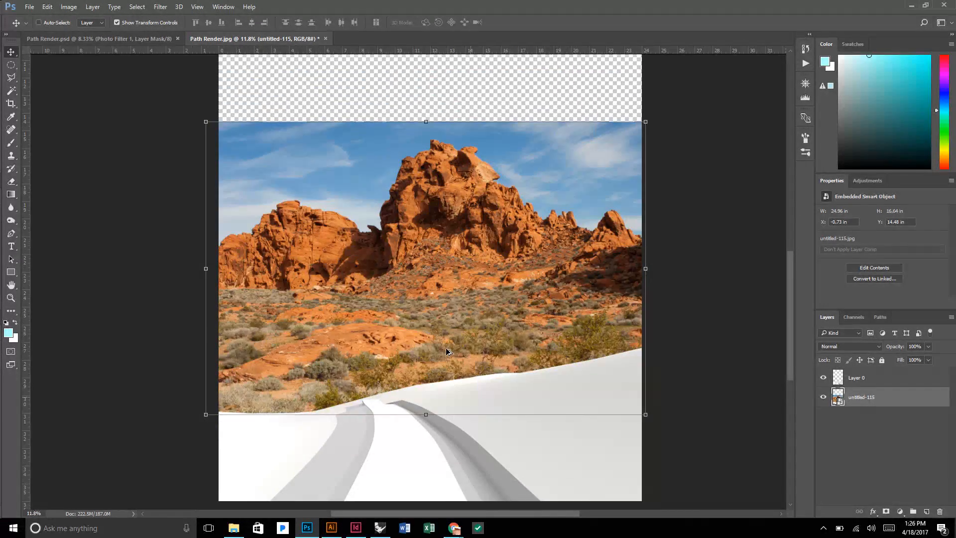
{"action": "left_click_drag", "start_coordinate": [481, 305], "coordinate": [482, 344]}
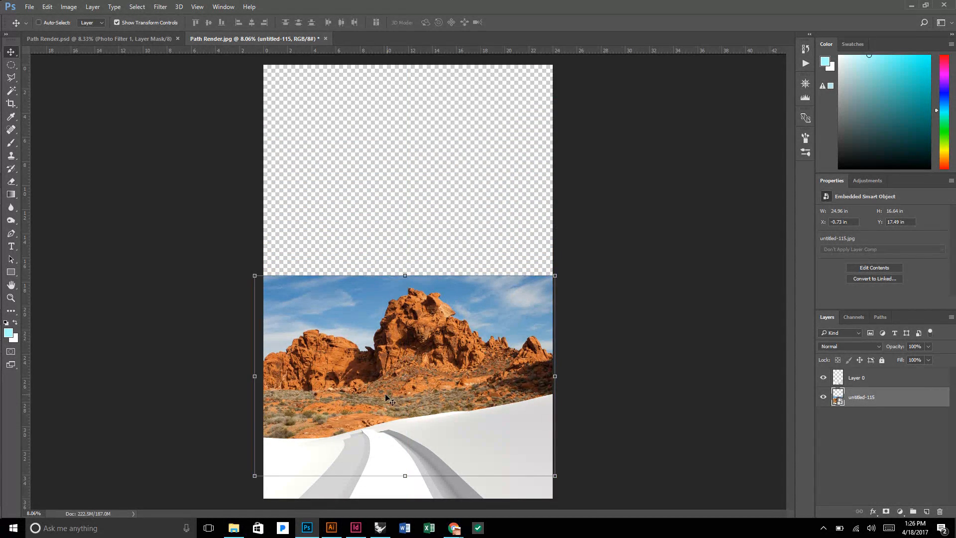
{"action": "scroll", "coordinate": [393, 401], "scroll_direction": "up", "scroll_amount": 3}
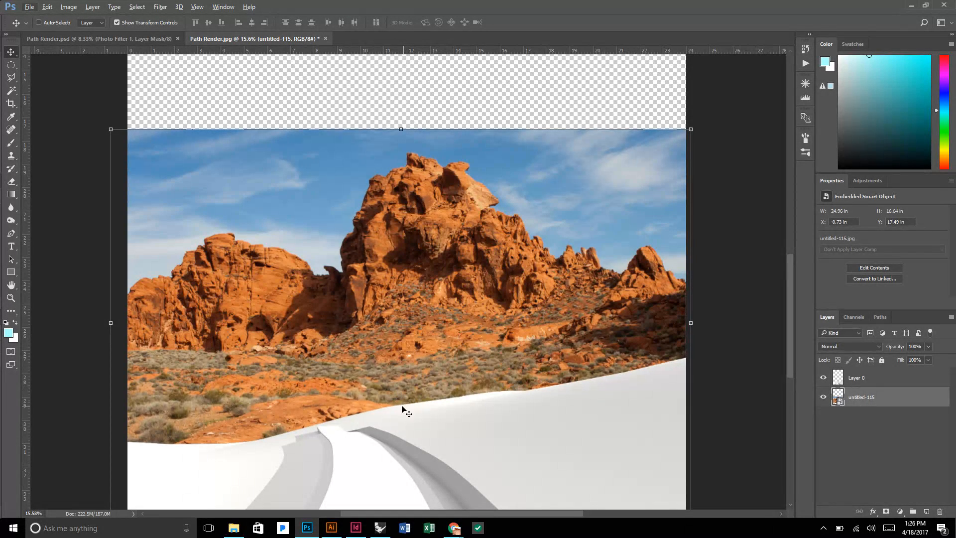
{"action": "left_click_drag", "start_coordinate": [401, 401], "coordinate": [408, 399]}
{"action": "scroll", "coordinate": [409, 399], "scroll_direction": "down", "scroll_amount": 3}
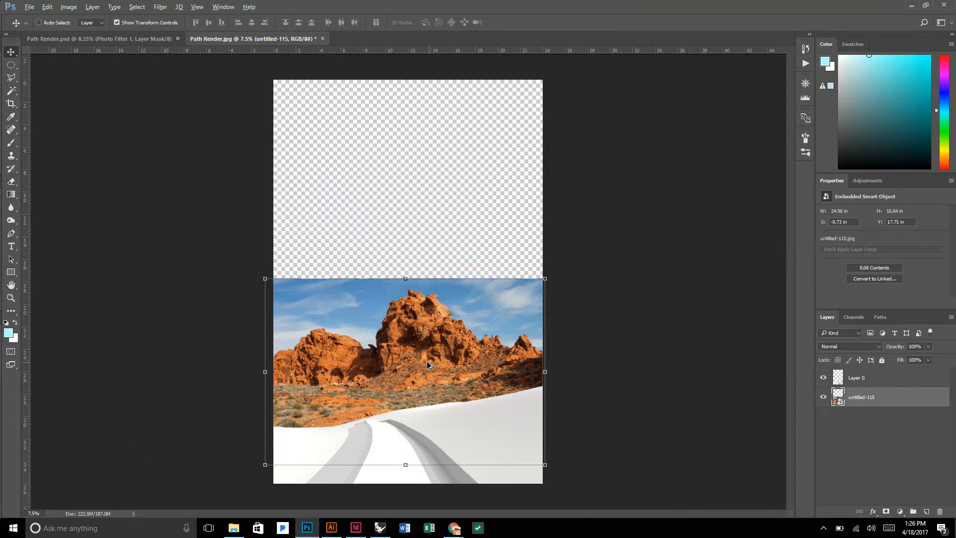
{"action": "scroll", "coordinate": [427, 362], "scroll_direction": "down", "scroll_amount": 1}
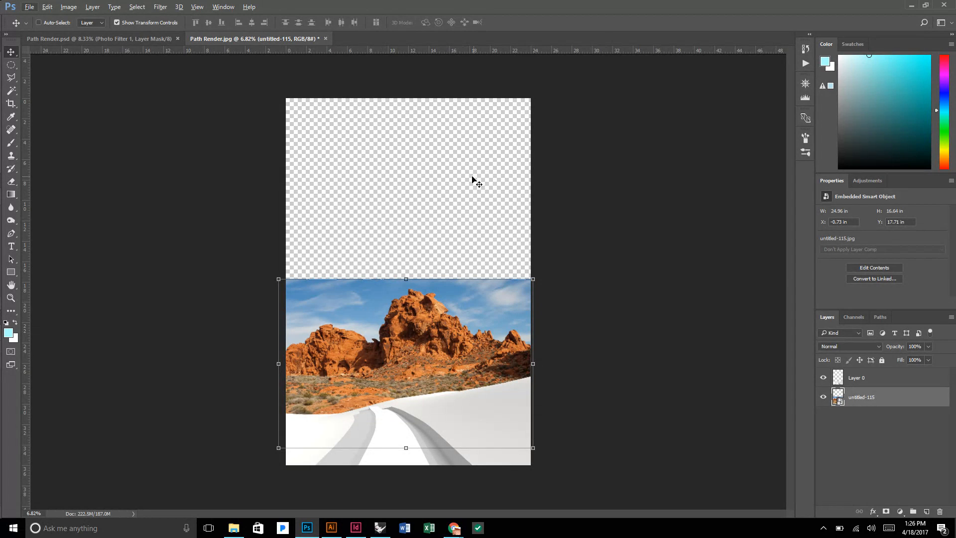
{"action": "left_click_drag", "start_coordinate": [499, 322], "coordinate": [498, 326]}
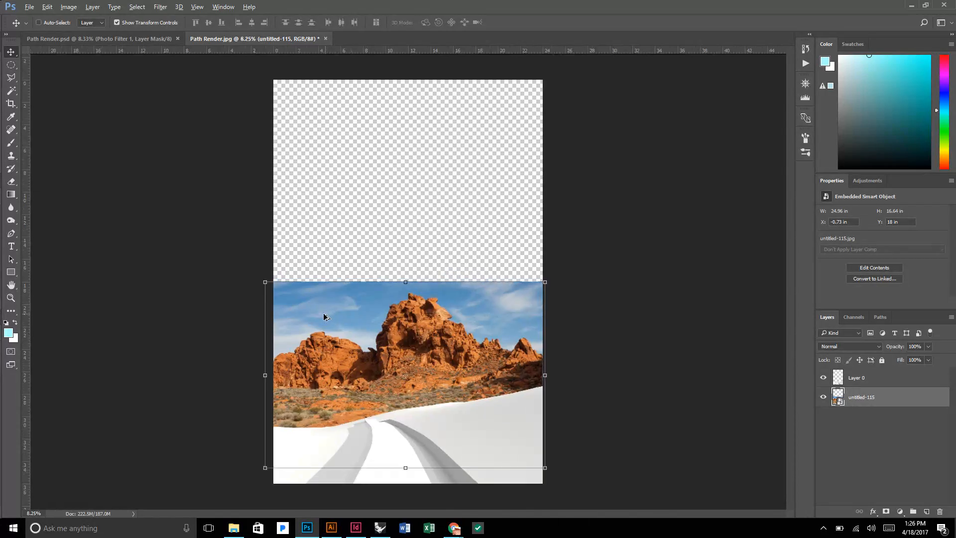
Place the PP42292605-Sea-Sky-High-Thin-Clouds photo from the Entourage folder as an embedded image above the untitled-115 layer.
{"action": "scroll", "coordinate": [324, 316], "scroll_direction": "up", "scroll_amount": 4}
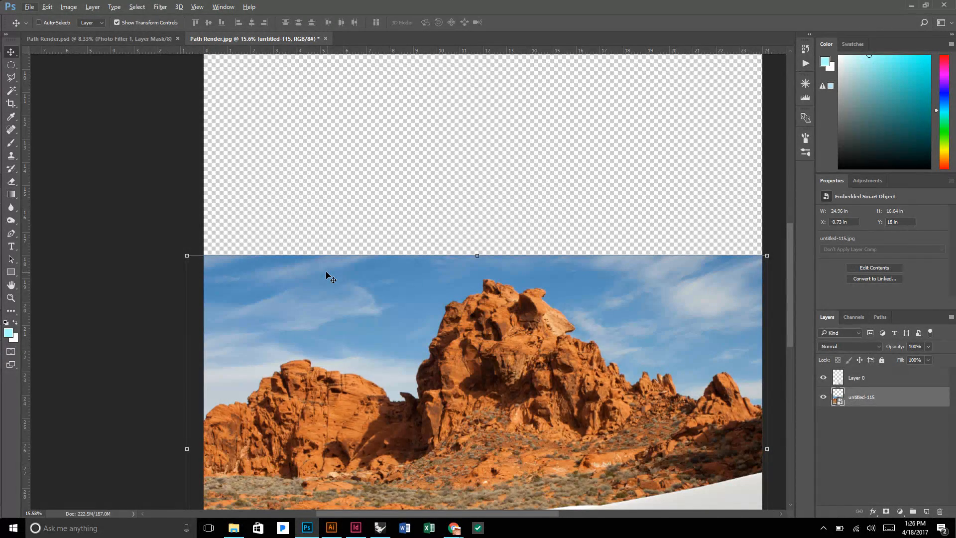
{"action": "scroll", "coordinate": [326, 274], "scroll_direction": "down", "scroll_amount": 3}
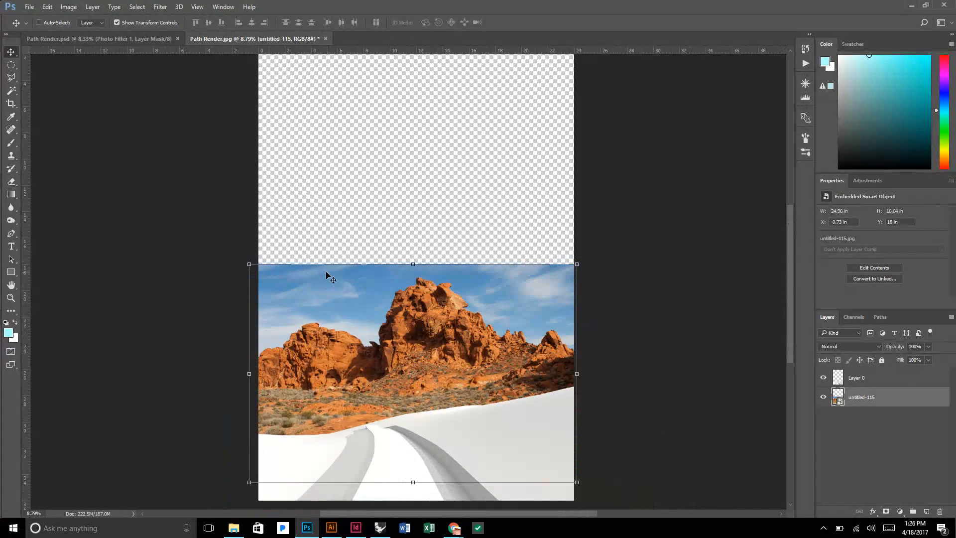
{"action": "left_click", "coordinate": [30, 7]}
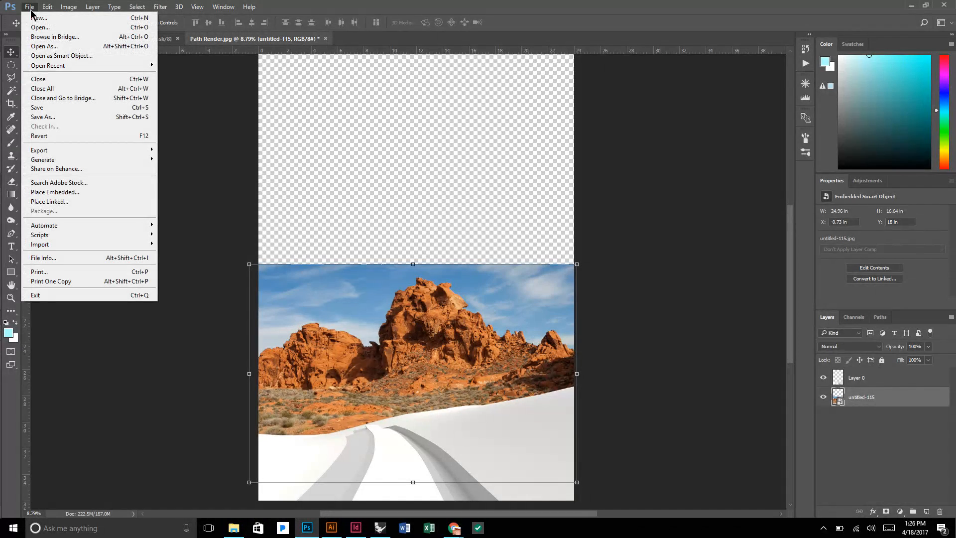
{"action": "left_click", "coordinate": [61, 193]}
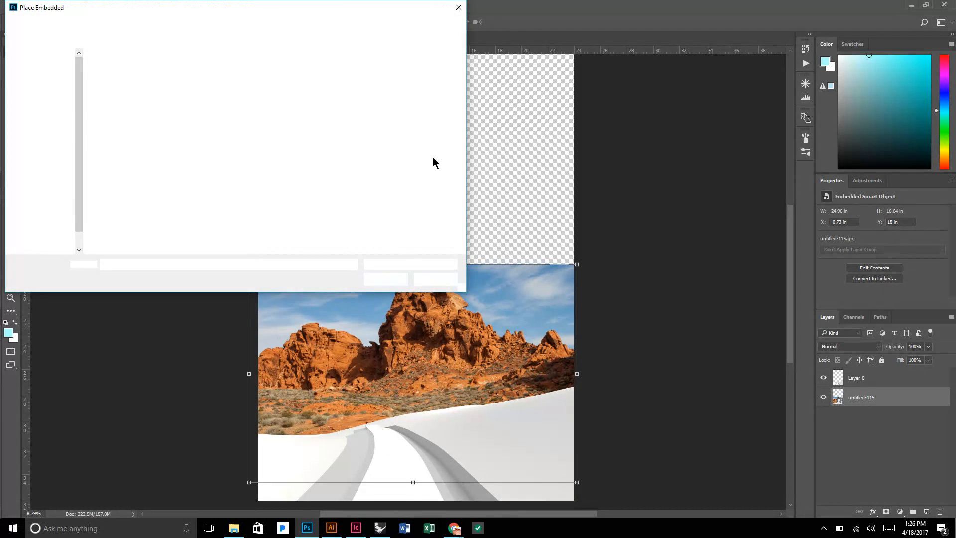
{"action": "left_click", "coordinate": [186, 129]}
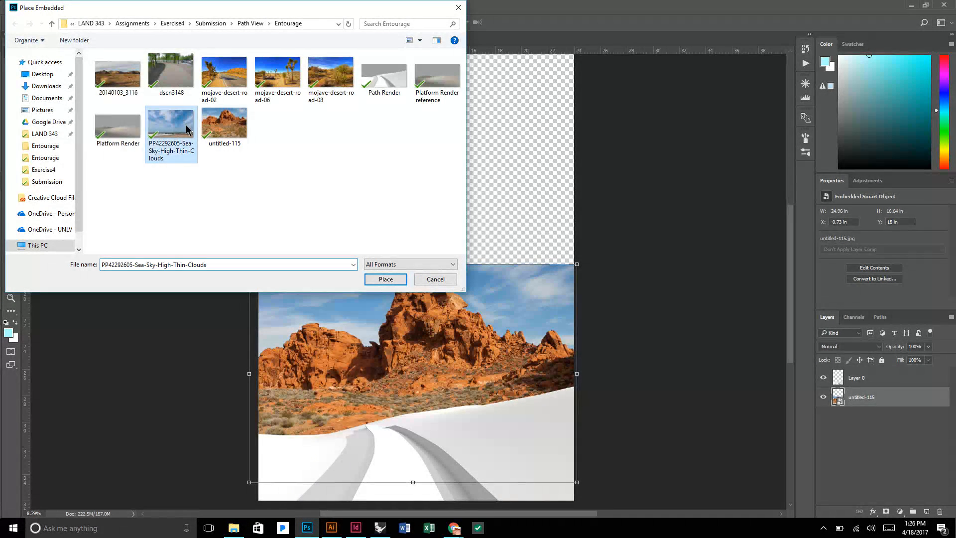
{"action": "left_click", "coordinate": [385, 279]}
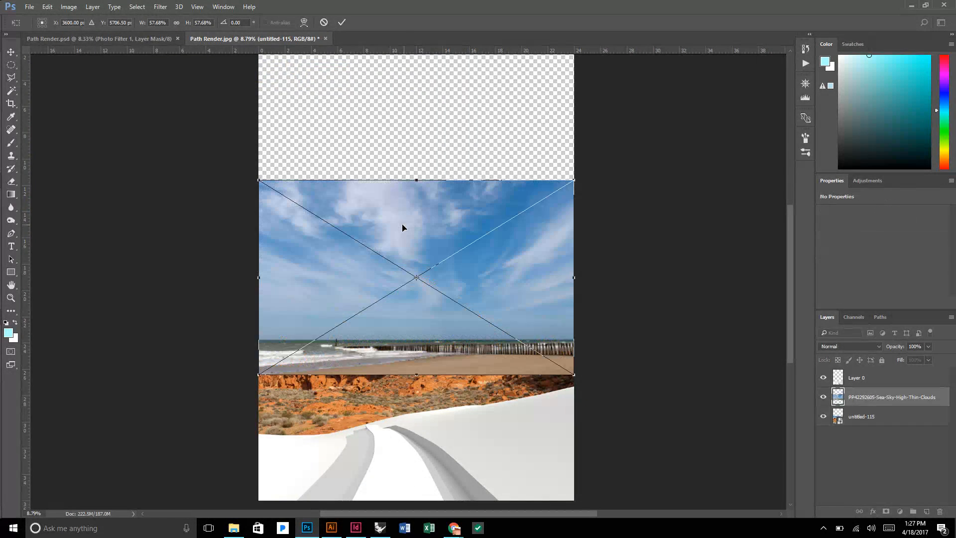
Move the placed sky photo up so its upper edge meets the top of the canvas.
{"action": "scroll", "coordinate": [403, 226], "scroll_direction": "up", "scroll_amount": 3}
{"action": "left_click_drag", "start_coordinate": [450, 255], "coordinate": [386, 148]}
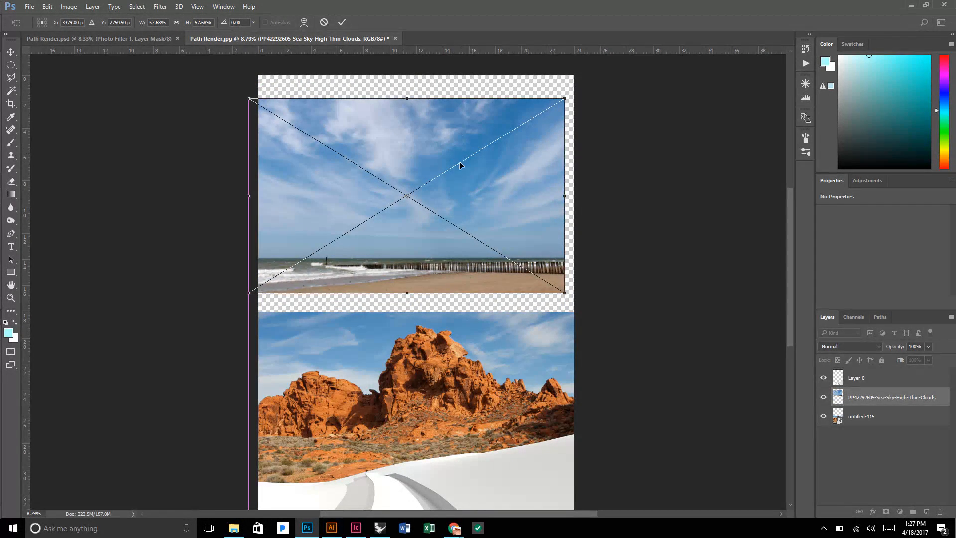
{"action": "scroll", "coordinate": [459, 165], "scroll_direction": "up", "scroll_amount": 2}
{"action": "scroll", "coordinate": [459, 164], "scroll_direction": "down", "scroll_amount": 1}
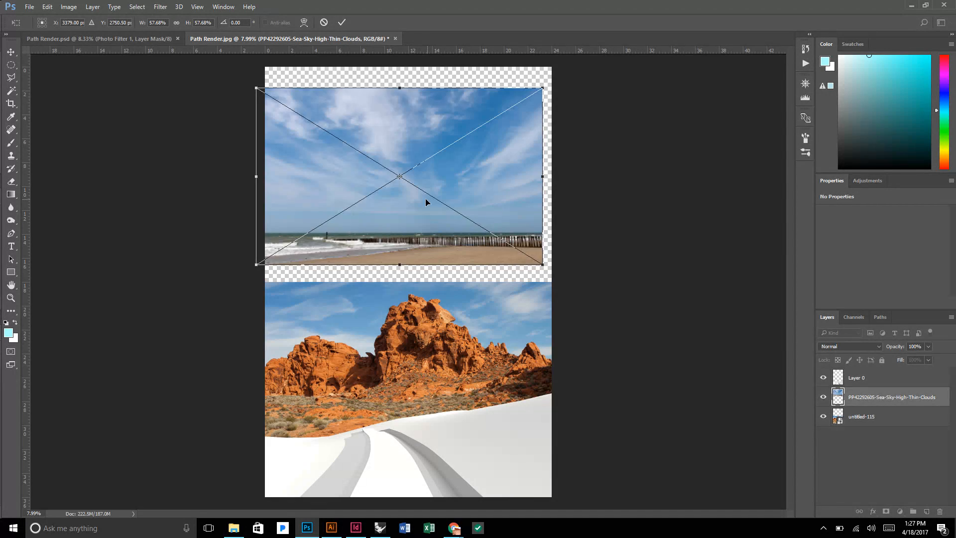
{"action": "left_click_drag", "start_coordinate": [426, 198], "coordinate": [429, 179]}
{"action": "scroll", "coordinate": [431, 181], "scroll_direction": "down", "scroll_amount": 2}
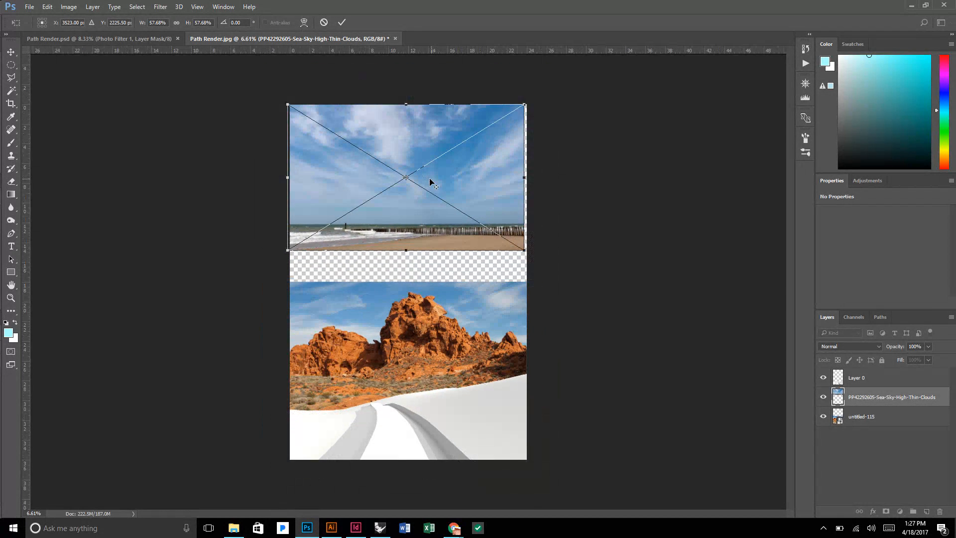
{"action": "scroll", "coordinate": [441, 269], "scroll_direction": "up", "scroll_amount": 2}
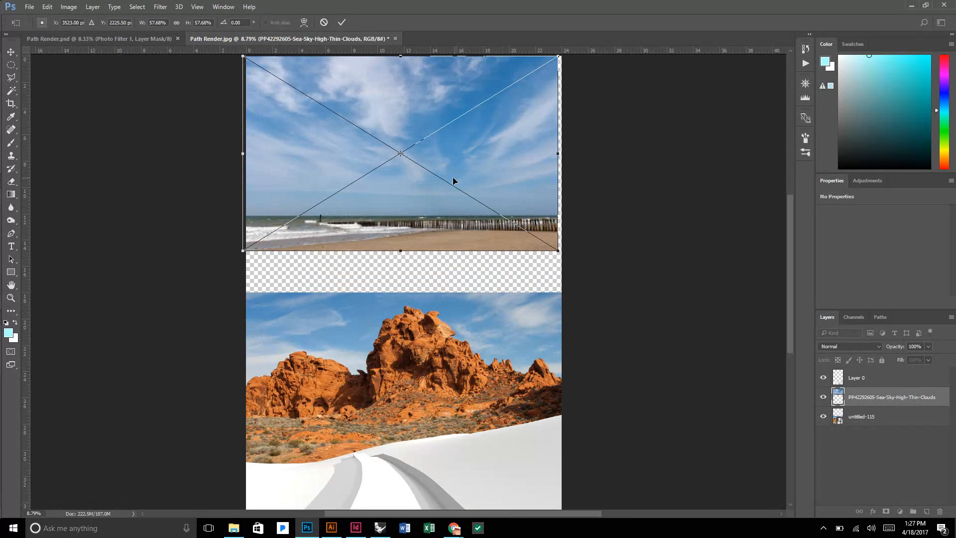
{"action": "scroll", "coordinate": [453, 180], "scroll_direction": "down", "scroll_amount": 1}
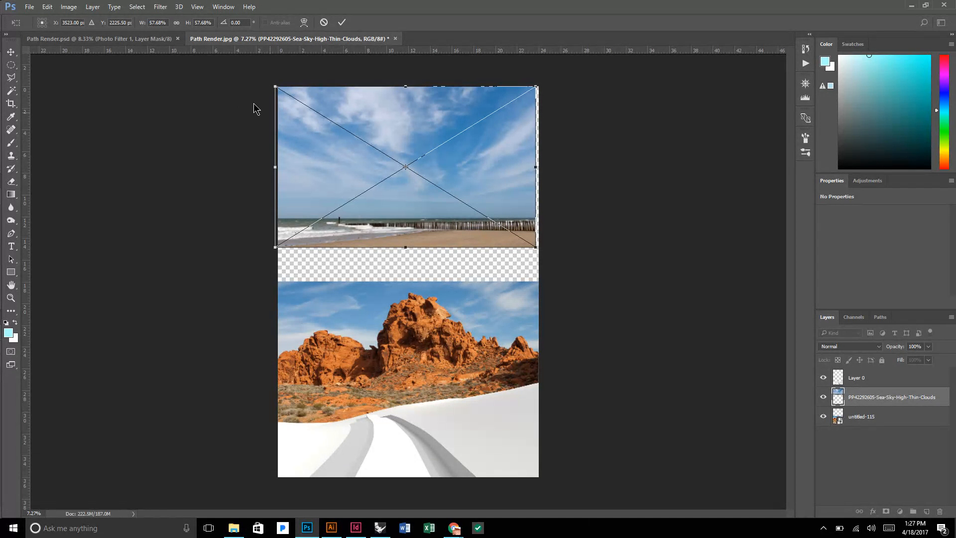
Flip the sky photo horizontally and realign its sides with the canvas edges, slightly below the canvas top.
{"action": "right_click", "coordinate": [413, 185]}
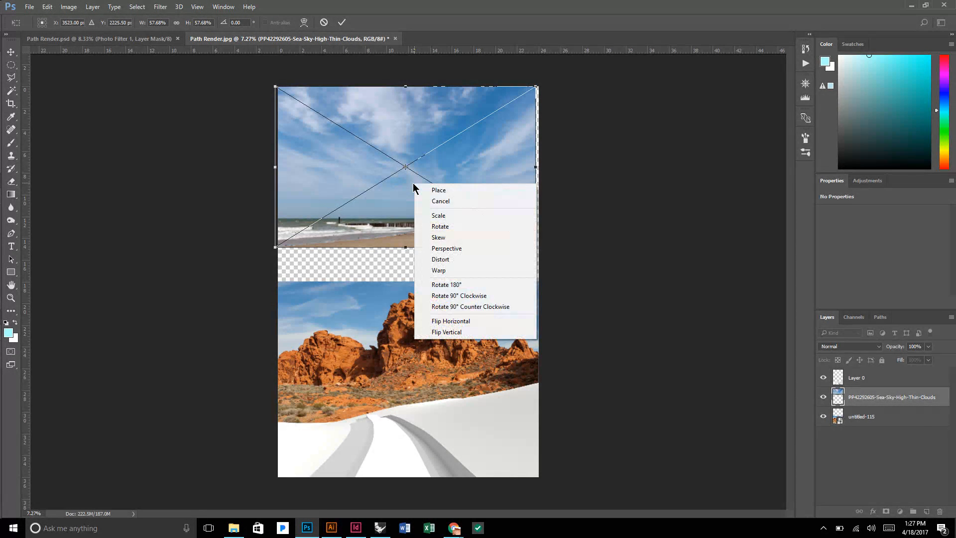
{"action": "left_click", "coordinate": [469, 322]}
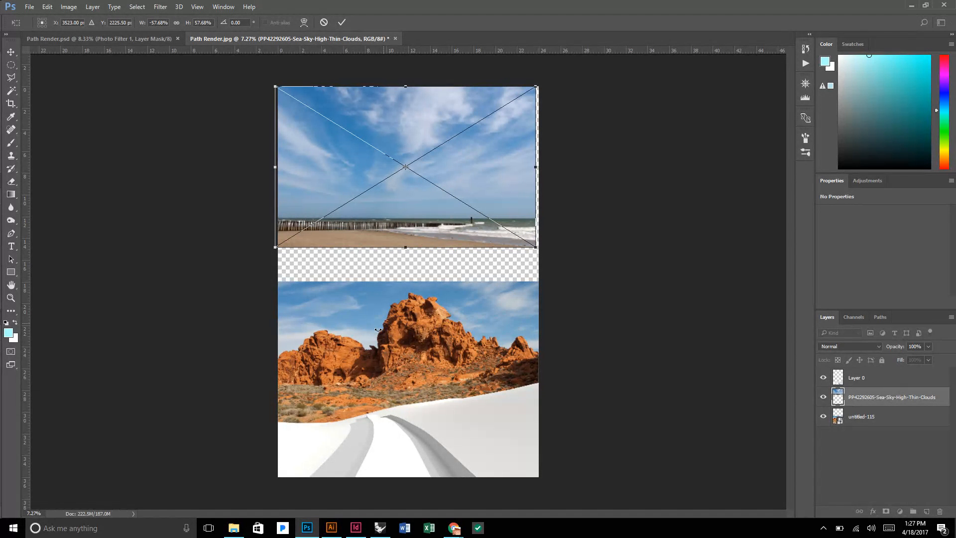
{"action": "left_click_drag", "start_coordinate": [408, 198], "coordinate": [451, 225]}
{"action": "left_click_drag", "start_coordinate": [453, 250], "coordinate": [455, 218]}
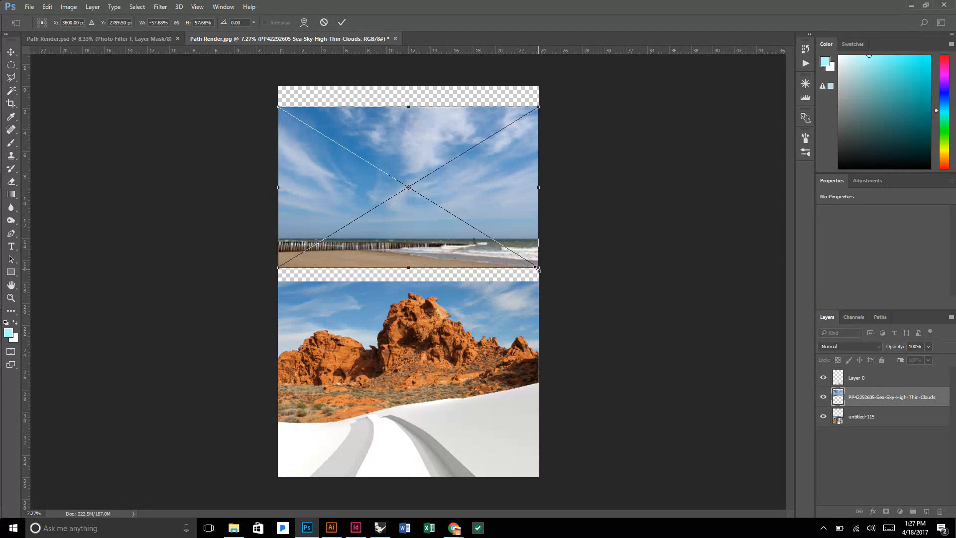
Enlarge the sky photo proportionally to about 34.3 in wide, extending to the canvas top, and commit its placement.
{"action": "left_click_drag", "start_coordinate": [537, 269], "coordinate": [614, 313]}
{"action": "scroll", "coordinate": [513, 293], "scroll_direction": "down", "scroll_amount": 1}
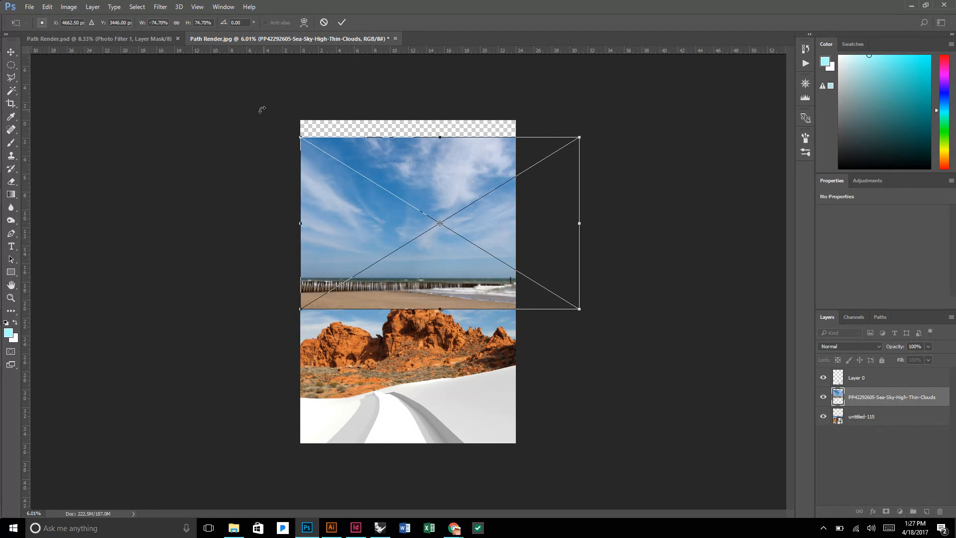
{"action": "left_click_drag", "start_coordinate": [295, 136], "coordinate": [265, 118]}
{"action": "key", "text": "Return"}
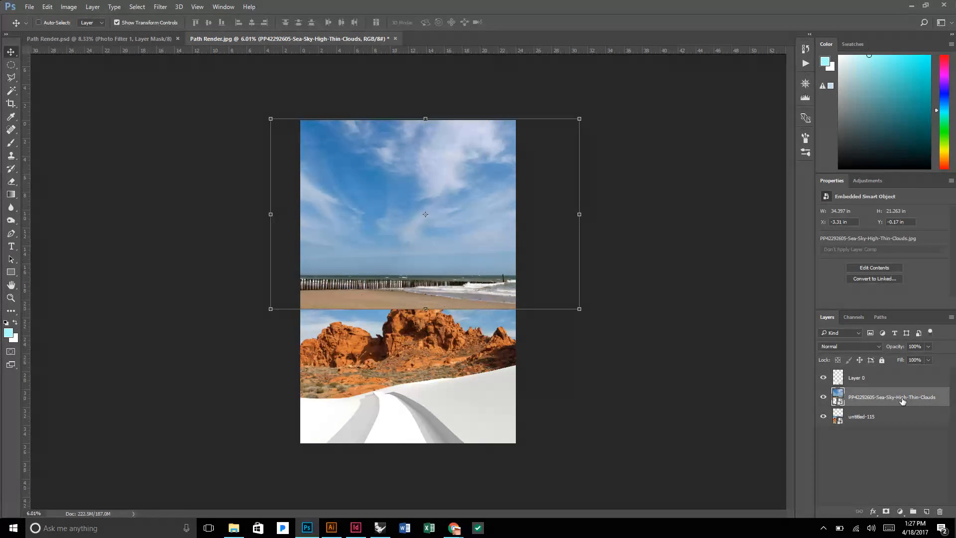
Stack the sky layer beneath untitled-115 and lower the sky photo to a Y position of about 3.9 in.
{"action": "left_click_drag", "start_coordinate": [902, 400], "coordinate": [898, 422]}
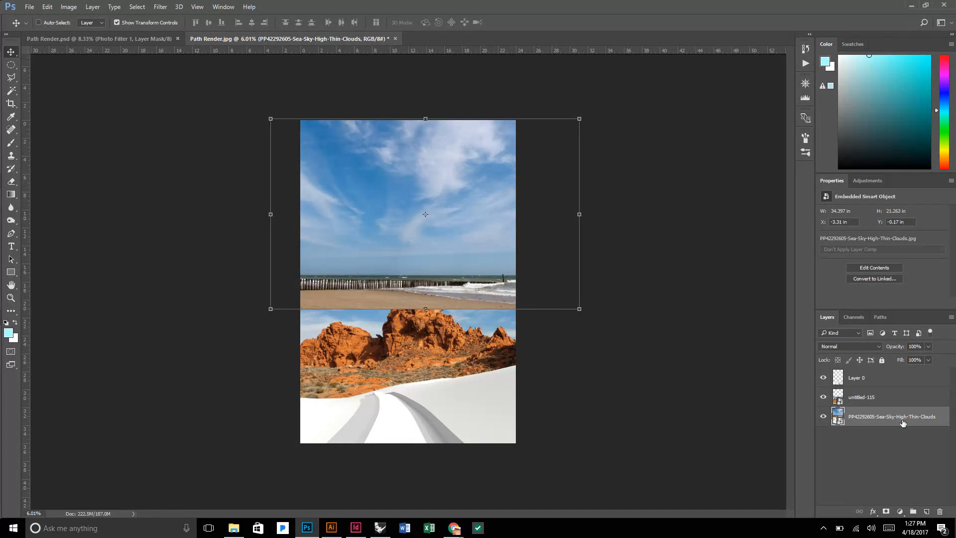
{"action": "left_click_drag", "start_coordinate": [468, 243], "coordinate": [468, 280]}
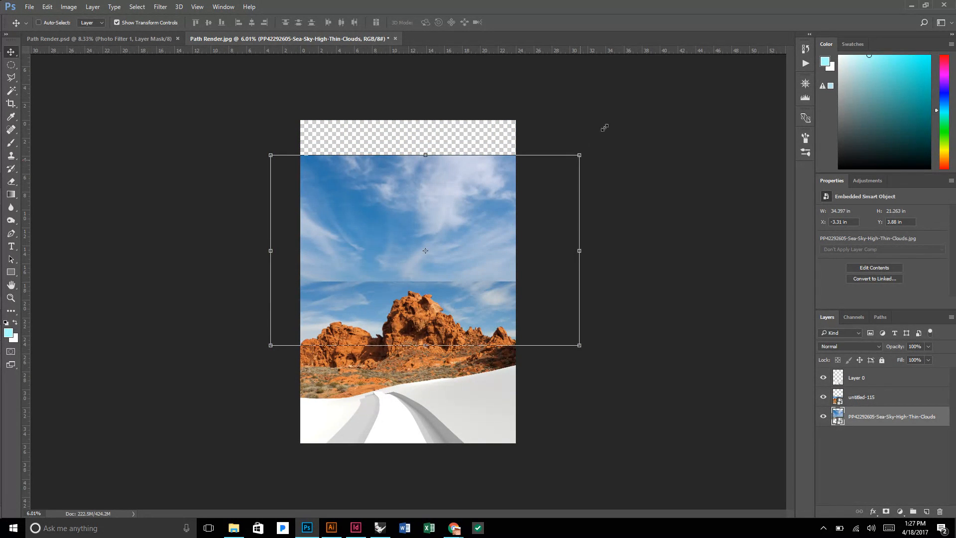
Enlarge the sky photo proportionally to about 110.55% and position it at about X -13.5 in, Y 0 in.
{"action": "left_click_drag", "start_coordinate": [579, 155], "coordinate": [639, 118]}
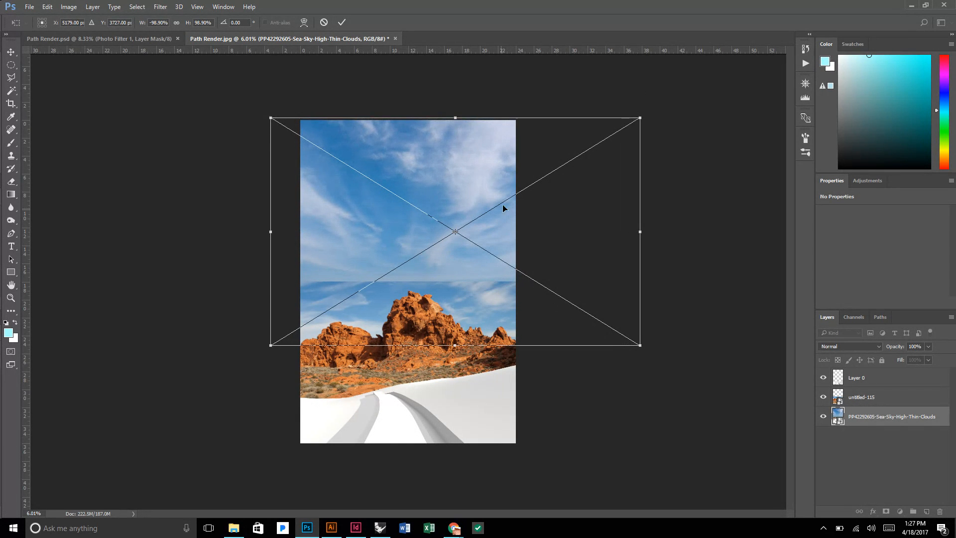
{"action": "left_click_drag", "start_coordinate": [483, 232], "coordinate": [392, 251]}
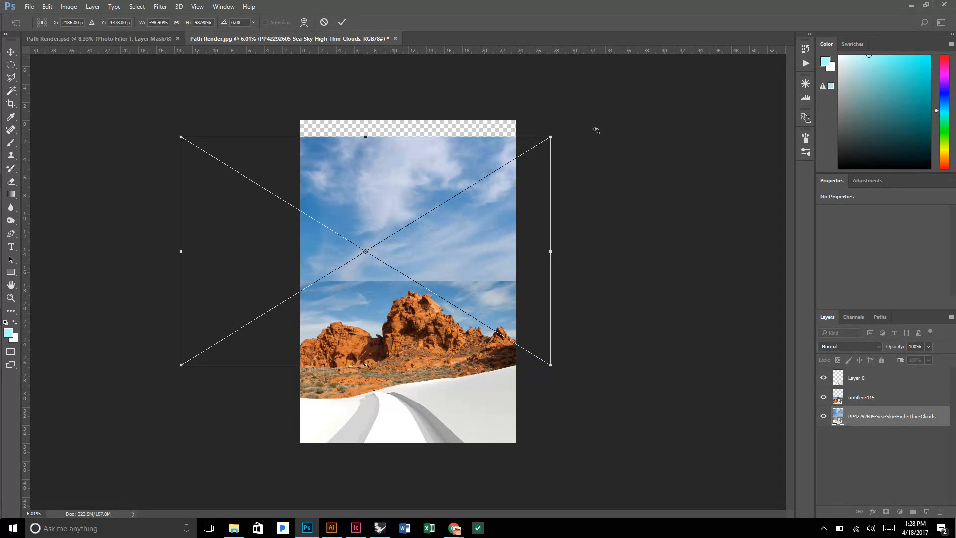
{"action": "left_click_drag", "start_coordinate": [552, 139], "coordinate": [582, 121]}
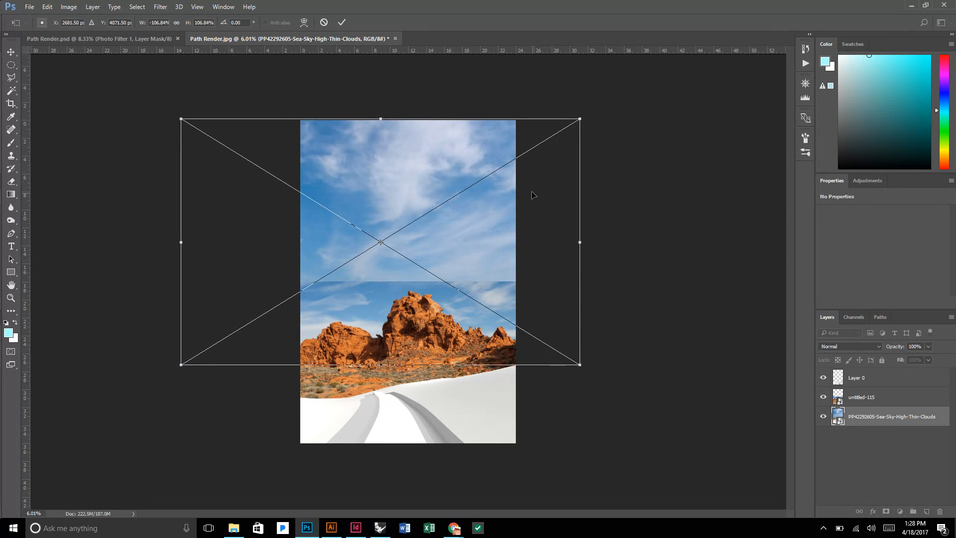
{"action": "mouse_move", "coordinate": [518, 207]}
{"action": "left_mouse_down"}
{"action": "mouse_move", "coordinate": [518, 165]}
{"action": "mouse_move", "coordinate": [514, 209]}
{"action": "mouse_move", "coordinate": [535, 211]}
{"action": "left_mouse_up"}
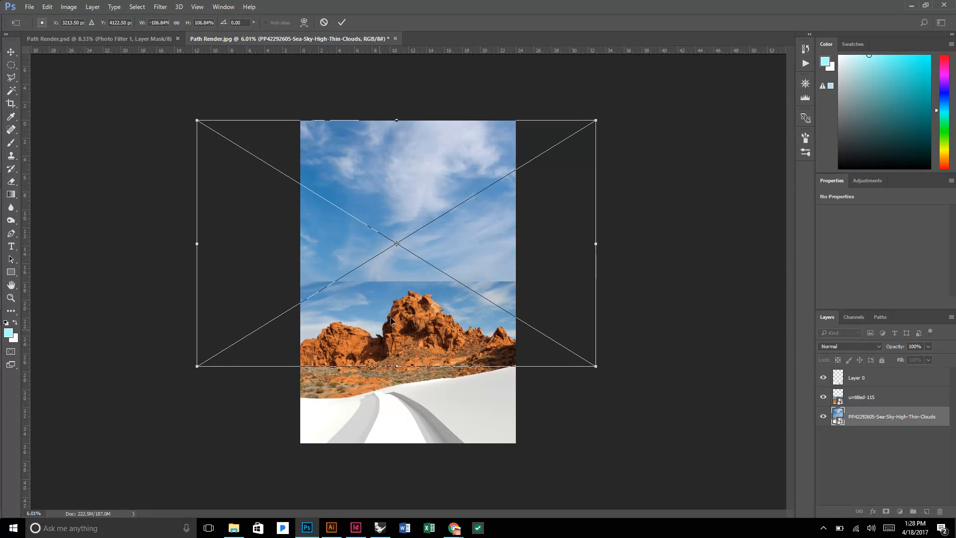
{"action": "left_click_drag", "start_coordinate": [191, 368], "coordinate": [187, 390]}
{"action": "mouse_move", "coordinate": [503, 241]}
{"action": "left_mouse_down"}
{"action": "mouse_move", "coordinate": [490, 231]}
{"action": "mouse_move", "coordinate": [490, 252]}
{"action": "mouse_move", "coordinate": [508, 254]}
{"action": "left_mouse_up"}
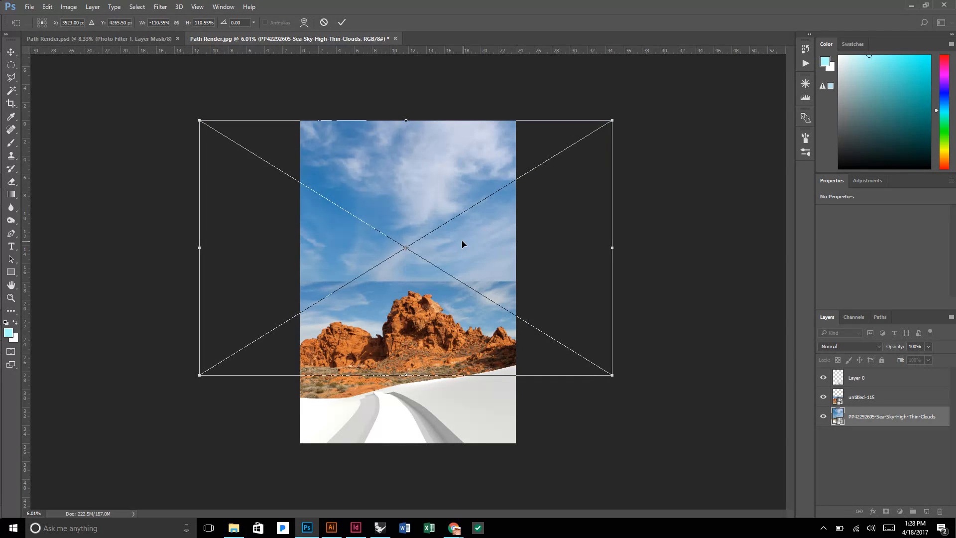
{"action": "key", "text": "ctrl+minus"}
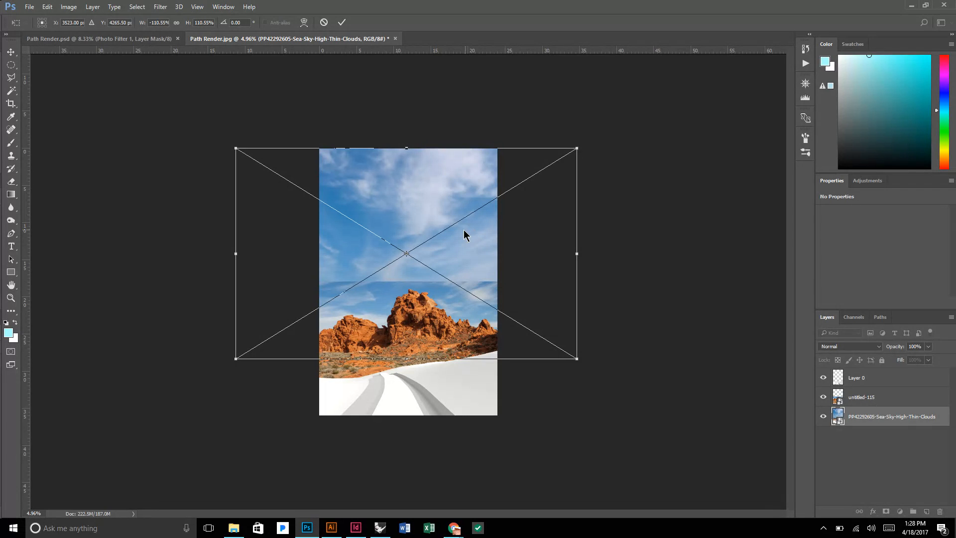
{"action": "mouse_move", "coordinate": [441, 256]}
{"action": "left_mouse_down"}
{"action": "mouse_move", "coordinate": [402, 256]}
{"action": "mouse_move", "coordinate": [428, 254]}
{"action": "left_mouse_up"}
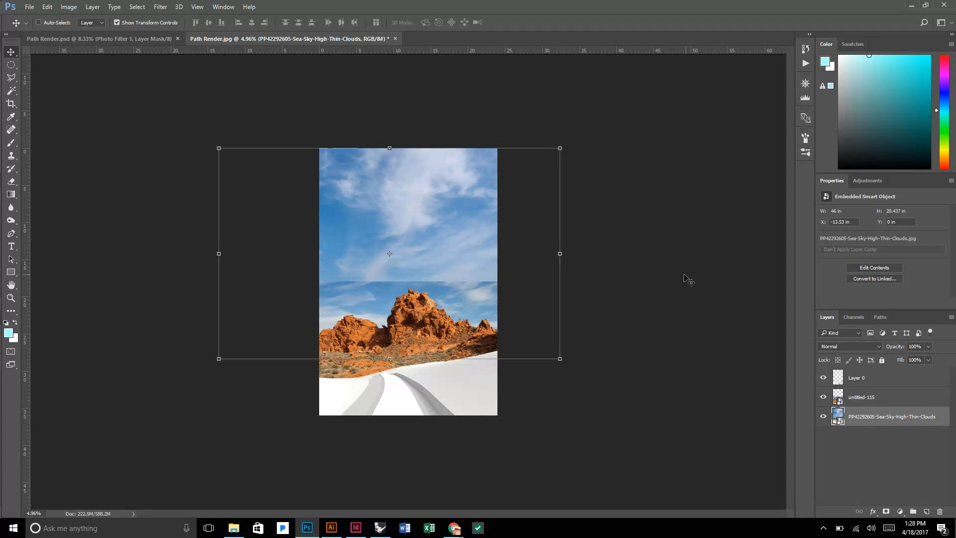
Check the untitled-115 red rock layer by toggling its visibility, and add a layer mask to it.
{"action": "left_click", "coordinate": [893, 403]}
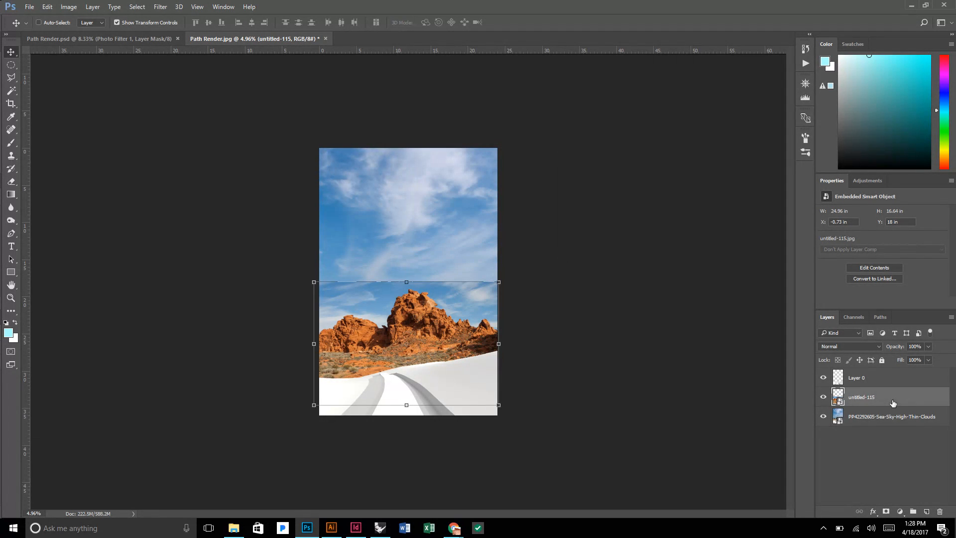
{"action": "left_click", "coordinate": [823, 397]}
{"action": "left_click", "coordinate": [823, 398]}
{"action": "left_click", "coordinate": [886, 511]}
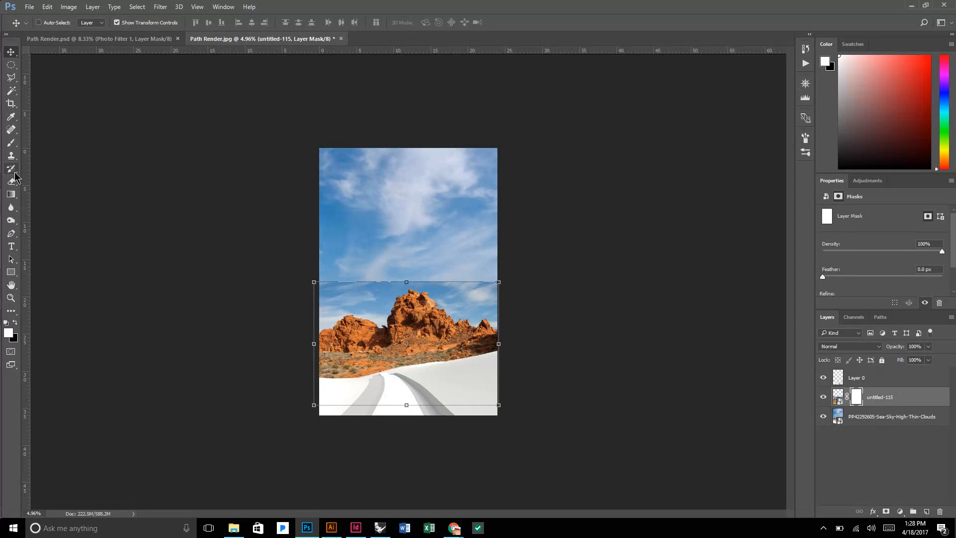
Paint black on the untitled-115 mask with a 2300 px brush at 33% opacity, fading the sky seam's left portion.
{"action": "left_click", "coordinate": [12, 144]}
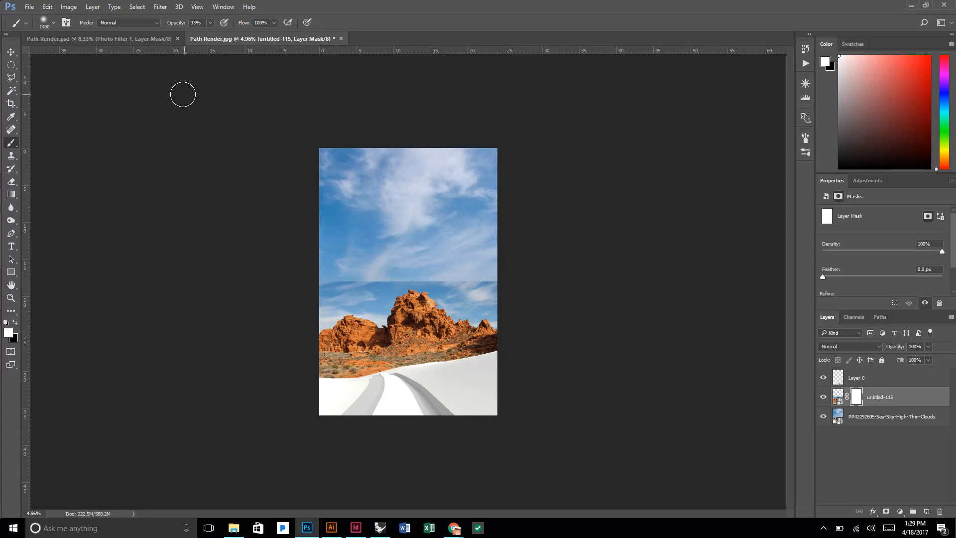
{"action": "key", "text": "bracketright"}
{"action": "key", "text": "bracketright"}
{"action": "key", "text": "bracketright"}
{"action": "key", "text": "bracketright"}
{"action": "key", "text": "bracketright"}
{"action": "scroll", "coordinate": [362, 252], "scroll_direction": "up", "scroll_amount": 2}
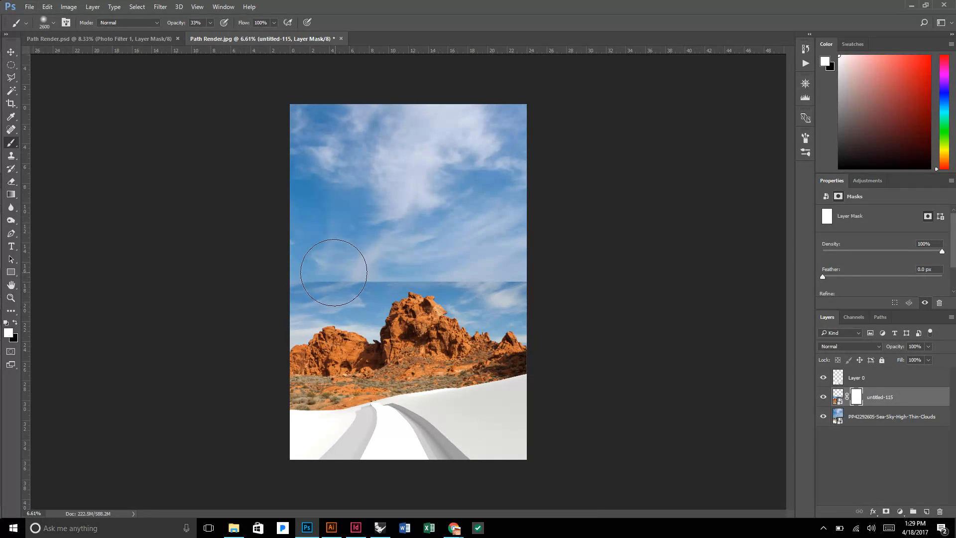
{"action": "scroll", "coordinate": [333, 272], "scroll_direction": "up", "scroll_amount": 2}
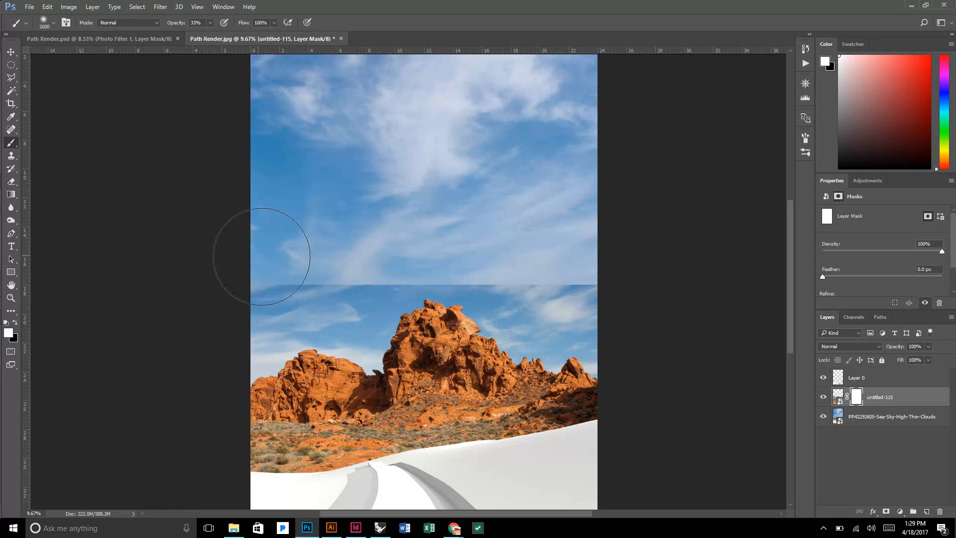
{"action": "key", "text": "bracketleft"}
{"action": "key", "text": "bracketleft"}
{"action": "key", "text": "bracketleft"}
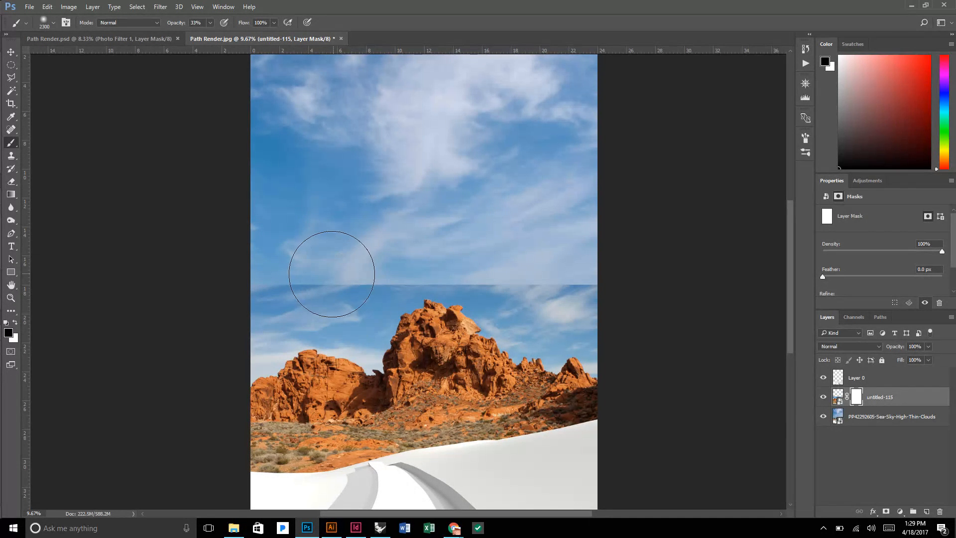
{"action": "mouse_move", "coordinate": [330, 273]}
{"action": "left_mouse_down"}
{"action": "mouse_move", "coordinate": [368, 276]}
{"action": "mouse_move", "coordinate": [278, 268]}
{"action": "mouse_move", "coordinate": [369, 260]}
{"action": "left_mouse_up"}
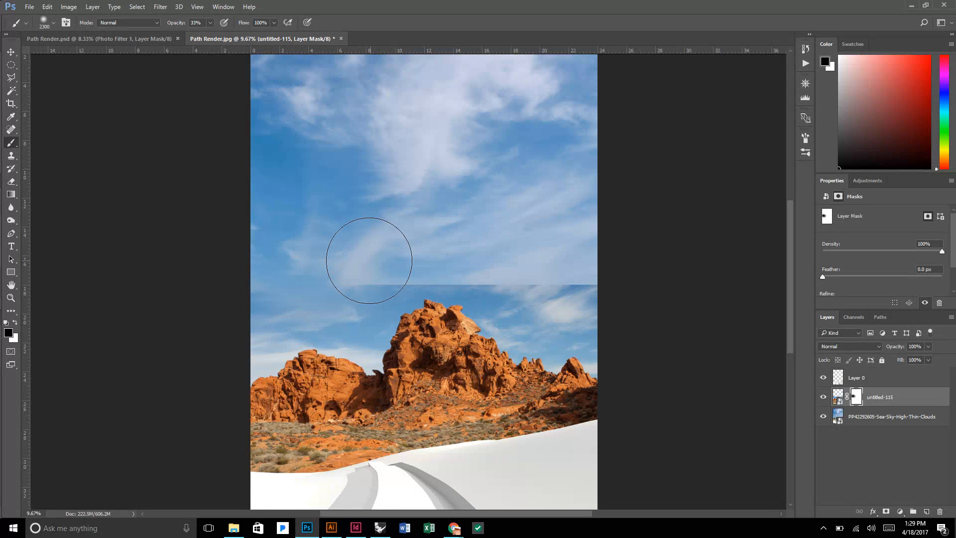
Reduce the brush to 1400 px and paint out the remaining sky seam on the untitled-115 mask, around the central peak and both sides.
{"action": "key", "text": "bracketleft"}
{"action": "key", "text": "bracketleft"}
{"action": "key", "text": "bracketleft"}
{"action": "key", "text": "bracketleft"}
{"action": "key", "text": "bracketleft"}
{"action": "key", "text": "bracketleft"}
{"action": "key", "text": "bracketleft"}
{"action": "key", "text": "bracketleft"}
{"action": "key", "text": "bracketleft"}
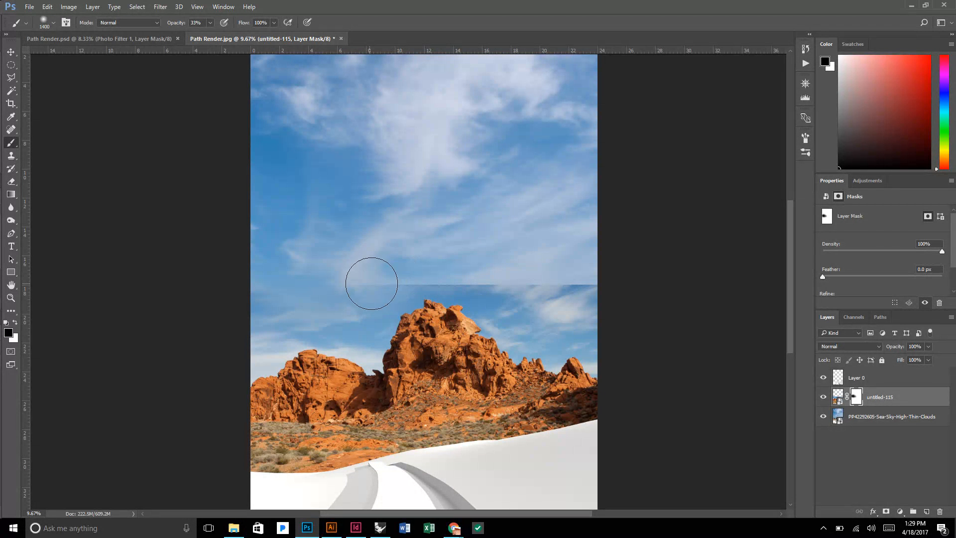
{"action": "mouse_move", "coordinate": [406, 276]}
{"action": "left_mouse_down"}
{"action": "mouse_move", "coordinate": [449, 269]}
{"action": "mouse_move", "coordinate": [369, 273]}
{"action": "mouse_move", "coordinate": [349, 282]}
{"action": "mouse_move", "coordinate": [422, 267]}
{"action": "mouse_move", "coordinate": [305, 294]}
{"action": "mouse_move", "coordinate": [478, 273]}
{"action": "mouse_move", "coordinate": [396, 272]}
{"action": "mouse_move", "coordinate": [466, 271]}
{"action": "mouse_move", "coordinate": [410, 271]}
{"action": "mouse_move", "coordinate": [574, 295]}
{"action": "mouse_move", "coordinate": [490, 289]}
{"action": "mouse_move", "coordinate": [586, 282]}
{"action": "mouse_move", "coordinate": [547, 310]}
{"action": "mouse_move", "coordinate": [579, 285]}
{"action": "mouse_move", "coordinate": [573, 304]}
{"action": "left_mouse_up"}
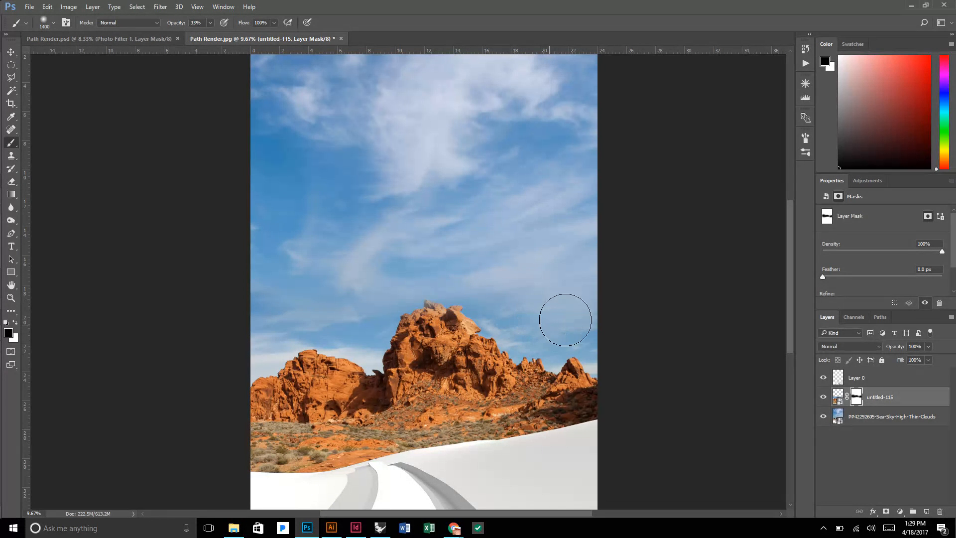
{"action": "mouse_move", "coordinate": [343, 292]}
{"action": "left_mouse_down"}
{"action": "mouse_move", "coordinate": [347, 313]}
{"action": "mouse_move", "coordinate": [278, 319]}
{"action": "left_mouse_up"}
Inspect the blend between the two skies above the red rocks at several zoom levels, with the untitled-115 mask enabled.
{"action": "scroll", "coordinate": [541, 265], "scroll_direction": "down", "scroll_amount": 2}
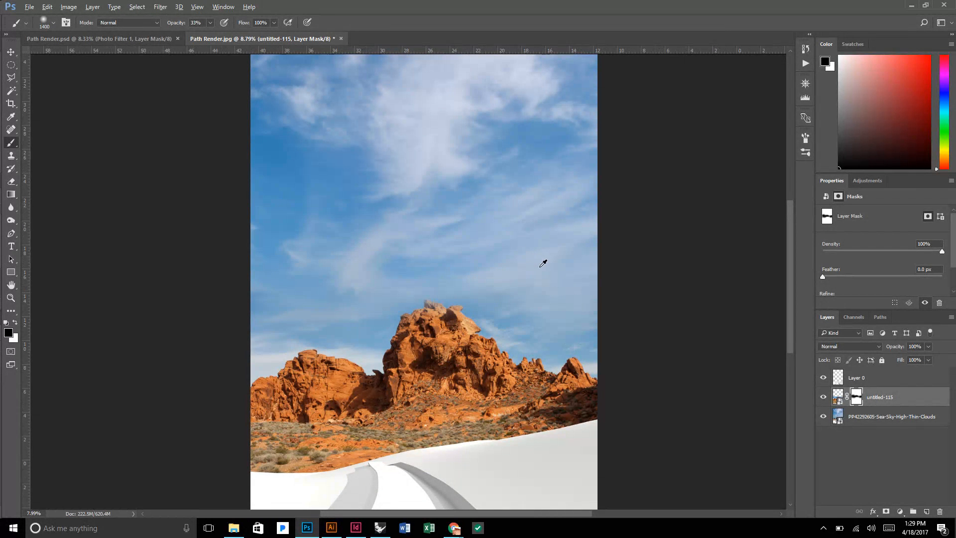
{"action": "scroll", "coordinate": [542, 265], "scroll_direction": "down", "scroll_amount": 3}
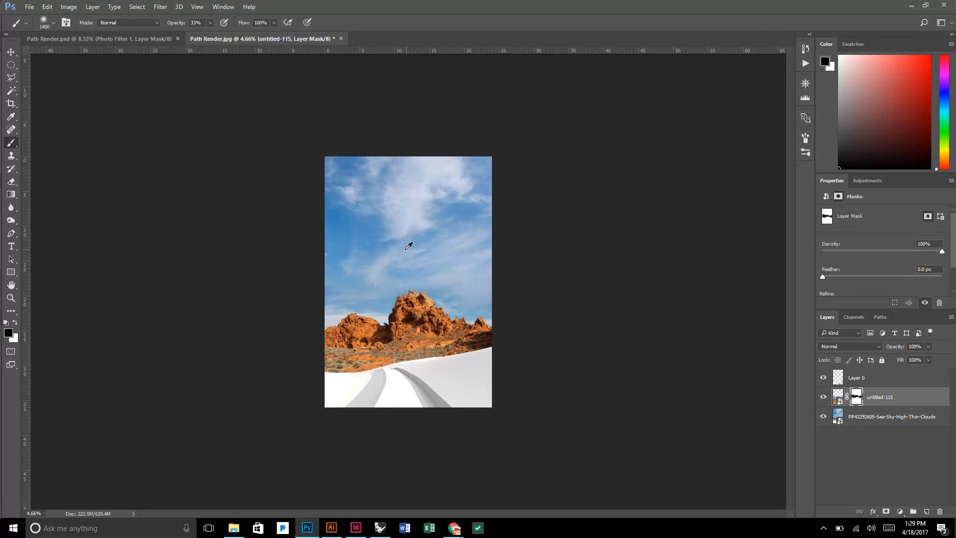
{"action": "scroll", "coordinate": [393, 267], "scroll_direction": "up", "scroll_amount": 2}
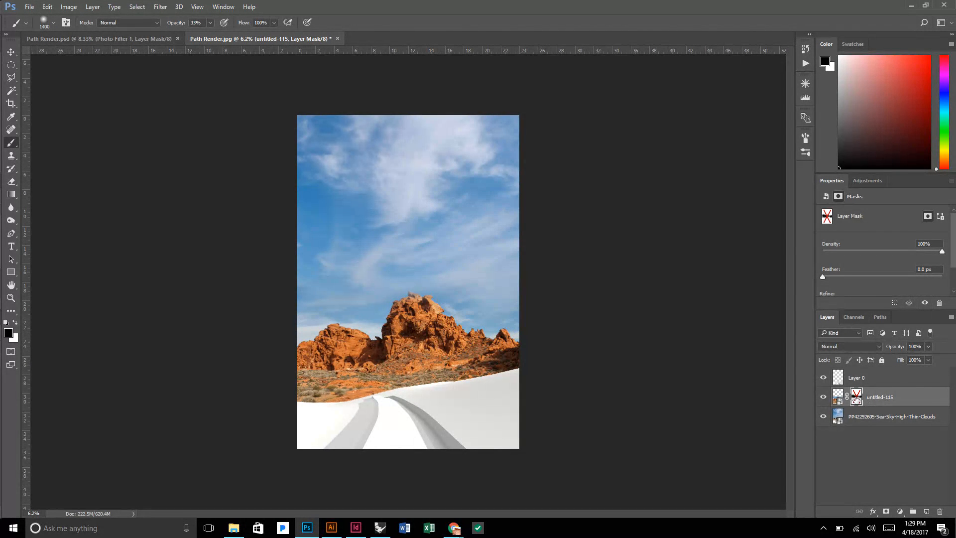
{"action": "left_click", "coordinate": [856, 398], "text": "shift"}
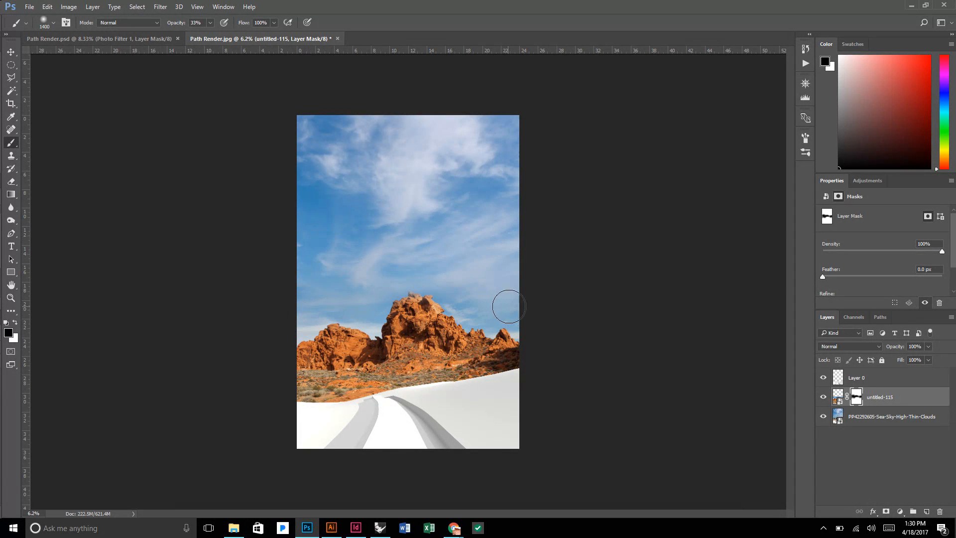
{"action": "scroll", "coordinate": [533, 281], "scroll_direction": "down", "scroll_amount": 2}
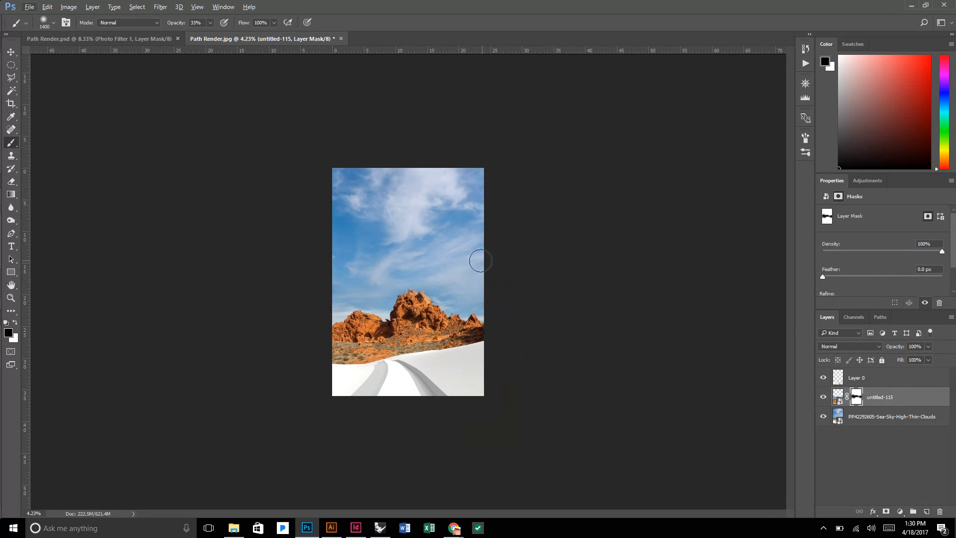
{"action": "scroll", "coordinate": [410, 255], "scroll_direction": "up", "scroll_amount": 5}
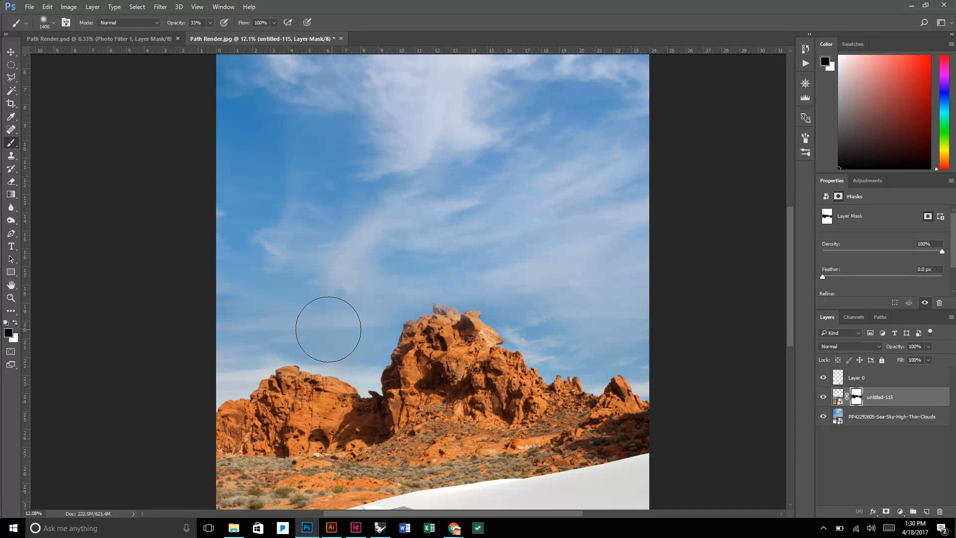
{"action": "scroll", "coordinate": [378, 279], "scroll_direction": "down", "scroll_amount": 2}
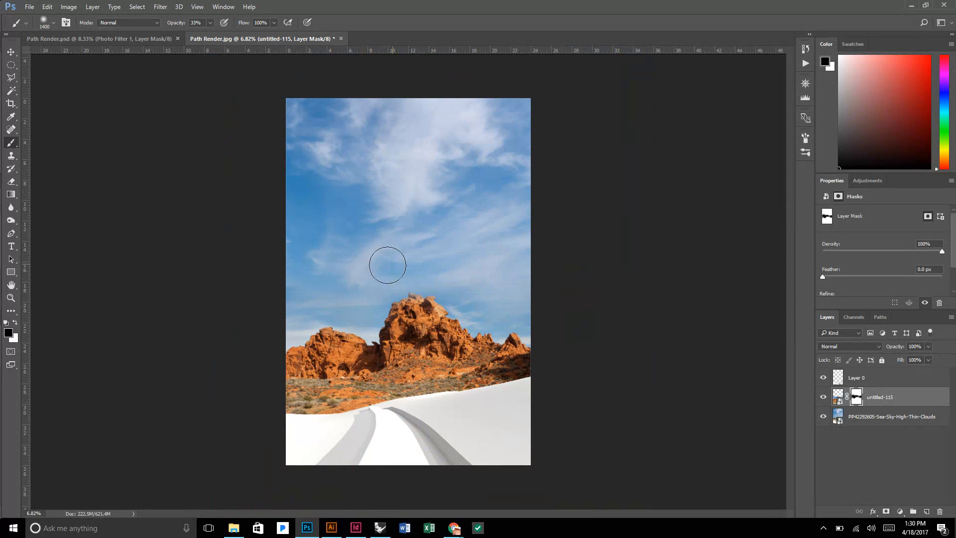
{"action": "scroll", "coordinate": [455, 231], "scroll_direction": "down", "scroll_amount": 2}
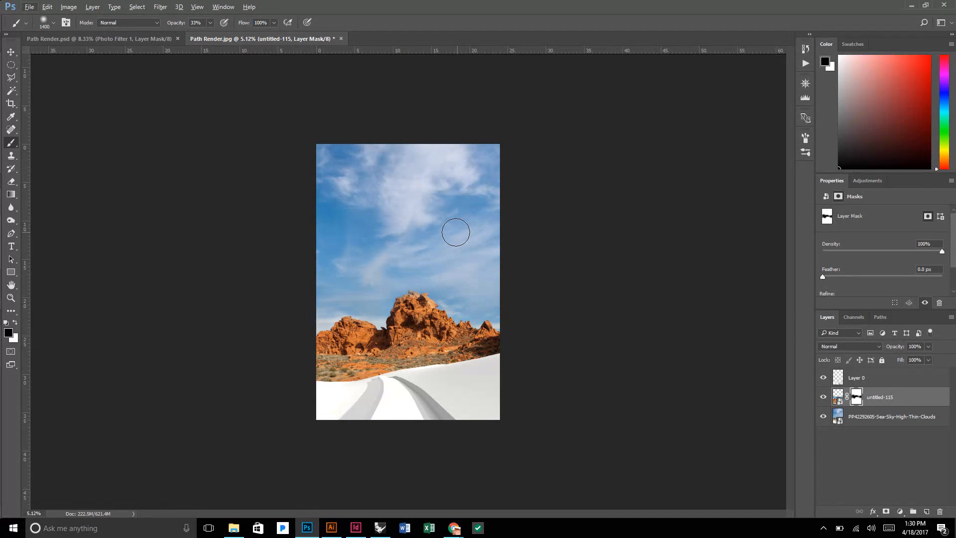
{"action": "scroll", "coordinate": [456, 232], "scroll_direction": "down", "scroll_amount": 1}
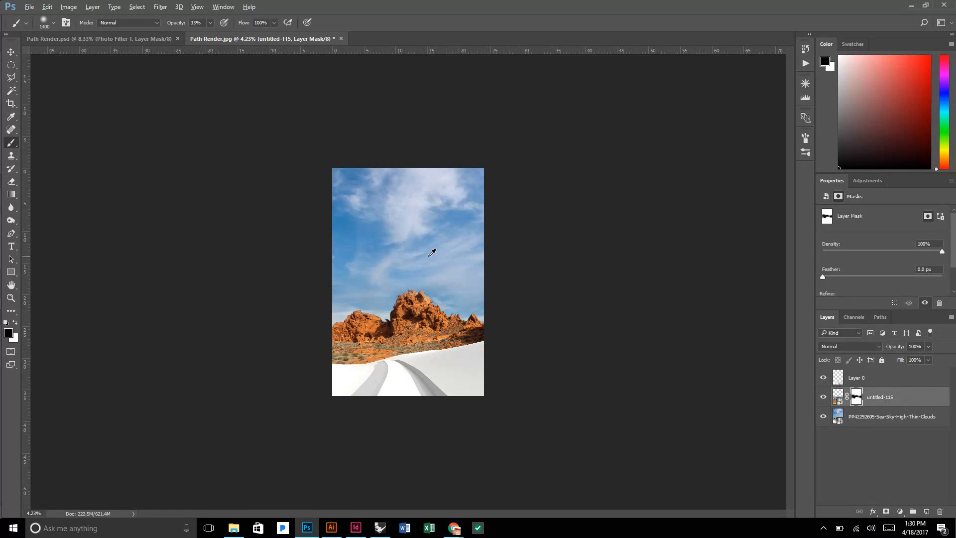
{"action": "scroll", "coordinate": [431, 252], "scroll_direction": "up", "scroll_amount": 1}
{"action": "scroll", "coordinate": [452, 324], "scroll_direction": "up", "scroll_amount": 1}
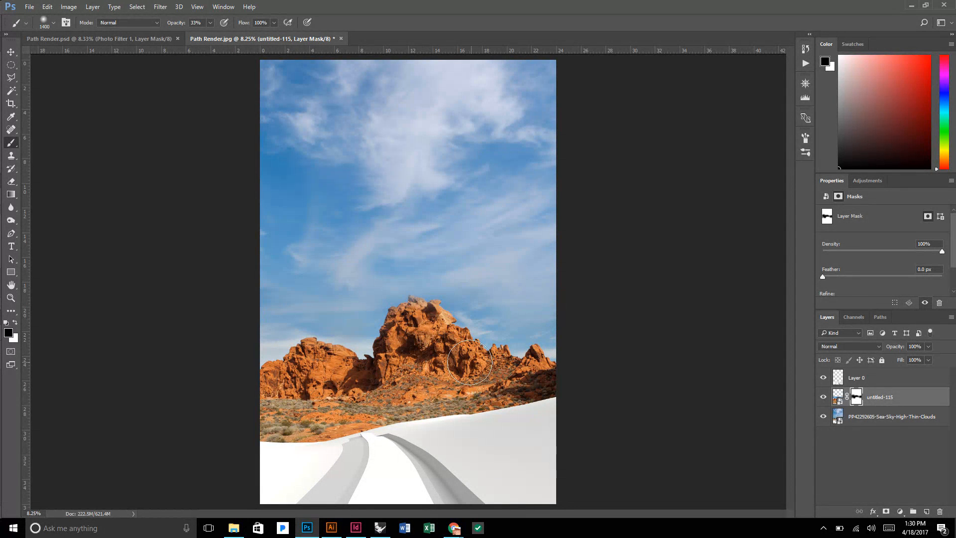
{"action": "scroll", "coordinate": [495, 438], "scroll_direction": "up", "scroll_amount": 1}
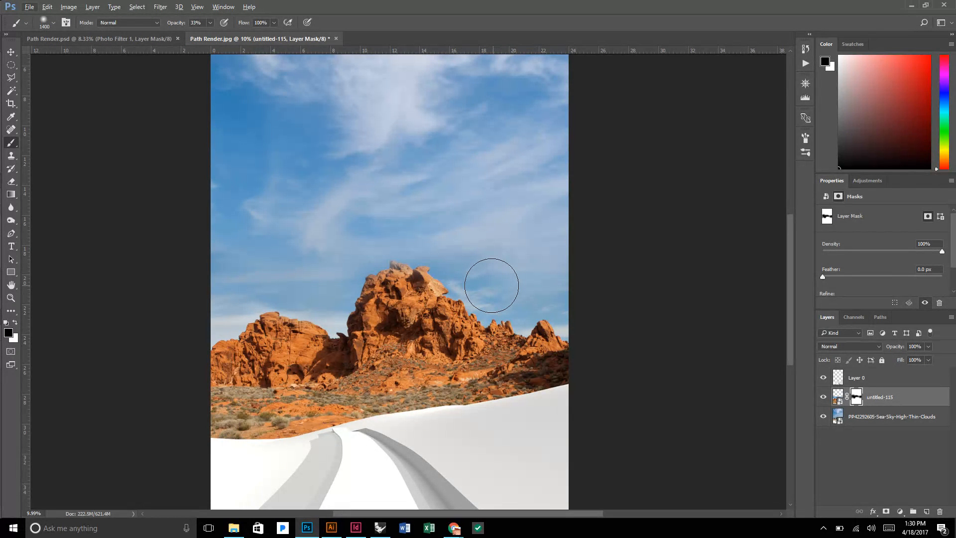
{"action": "scroll", "coordinate": [499, 276], "scroll_direction": "down", "scroll_amount": 1}
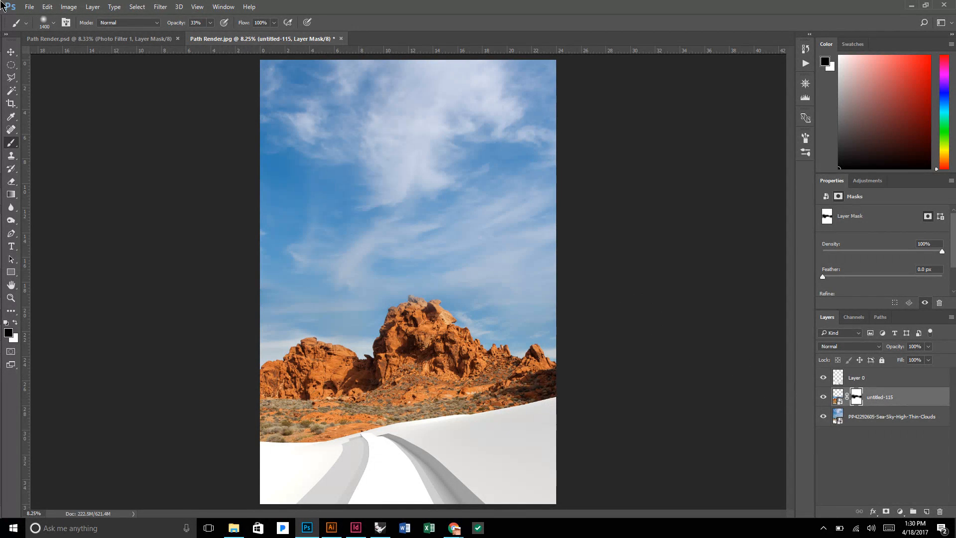
Browse the Entourage folder with extra large thumbnails and place the mojave-desert-road-08 photo as an embedded image.
{"action": "left_click", "coordinate": [29, 7]}
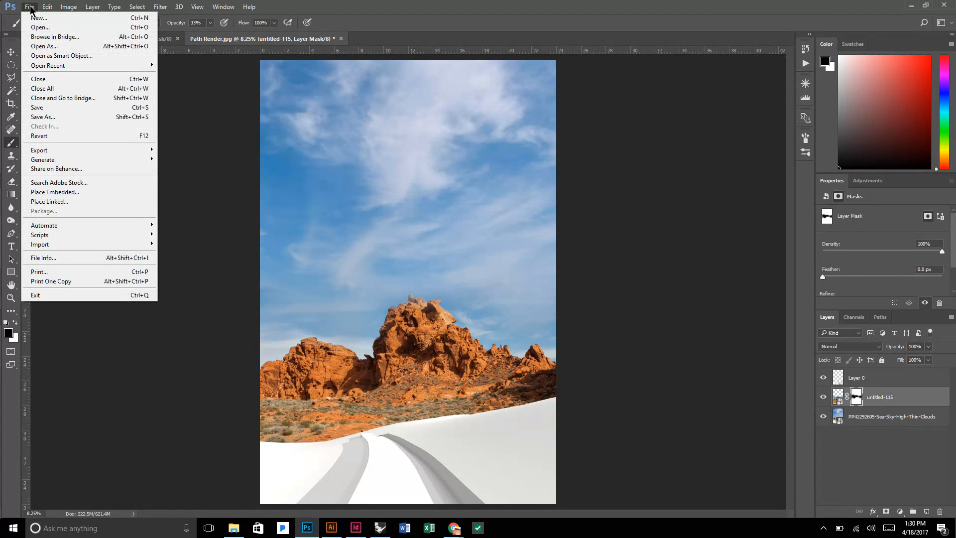
{"action": "left_click", "coordinate": [51, 192]}
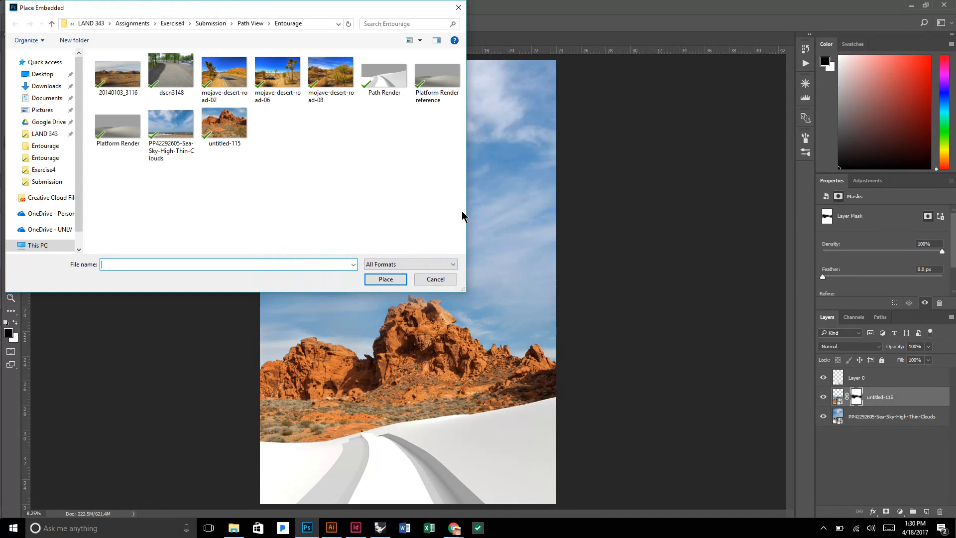
{"action": "left_click_drag", "start_coordinate": [461, 289], "coordinate": [530, 327]}
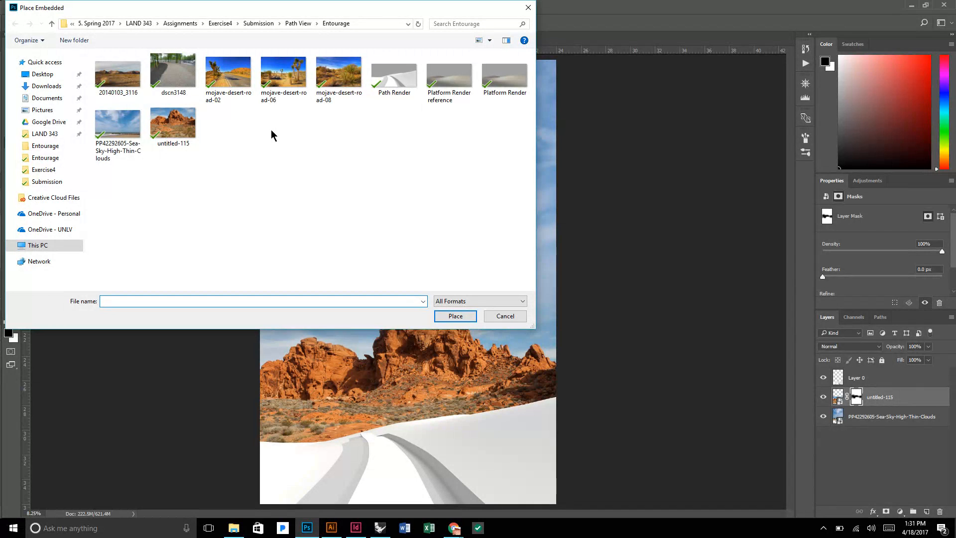
{"action": "left_click", "coordinate": [339, 75]}
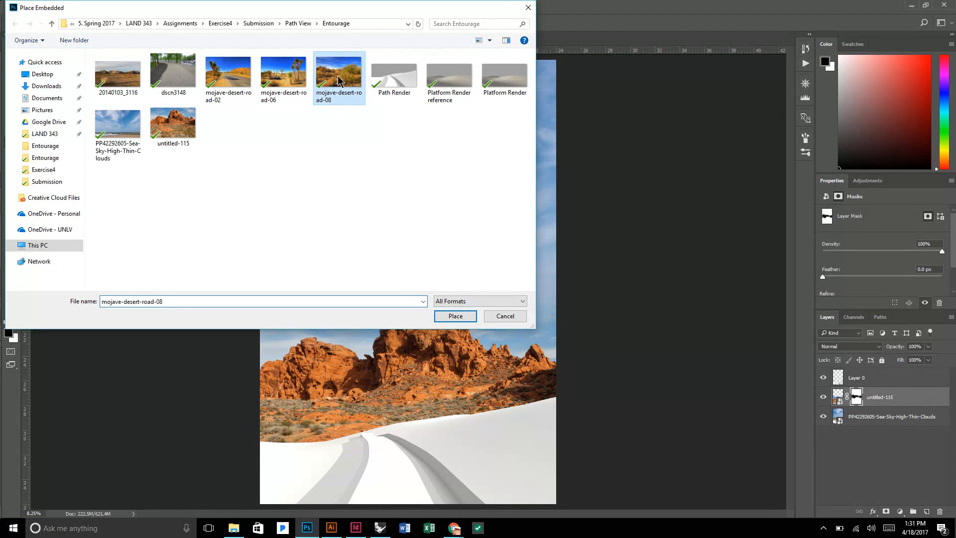
{"action": "left_click", "coordinate": [490, 40]}
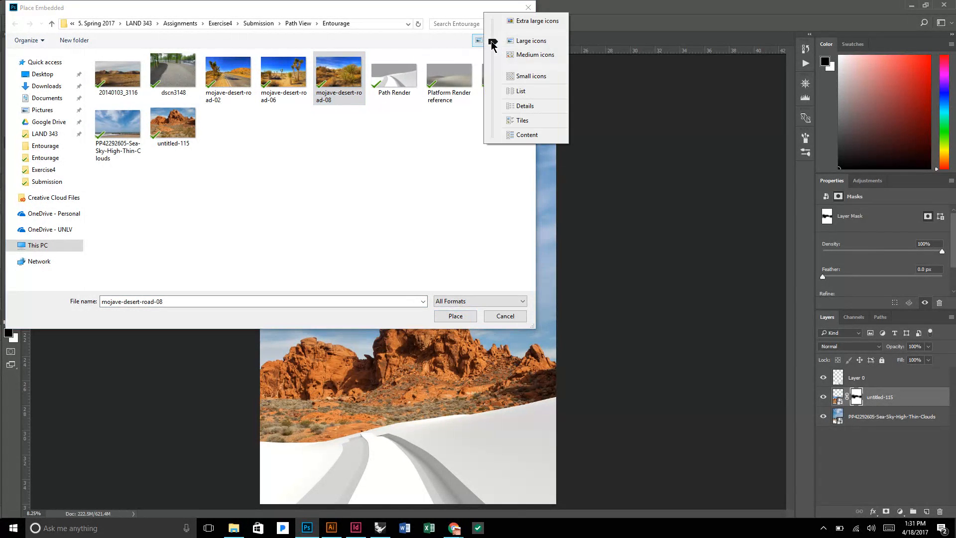
{"action": "left_click", "coordinate": [531, 21]}
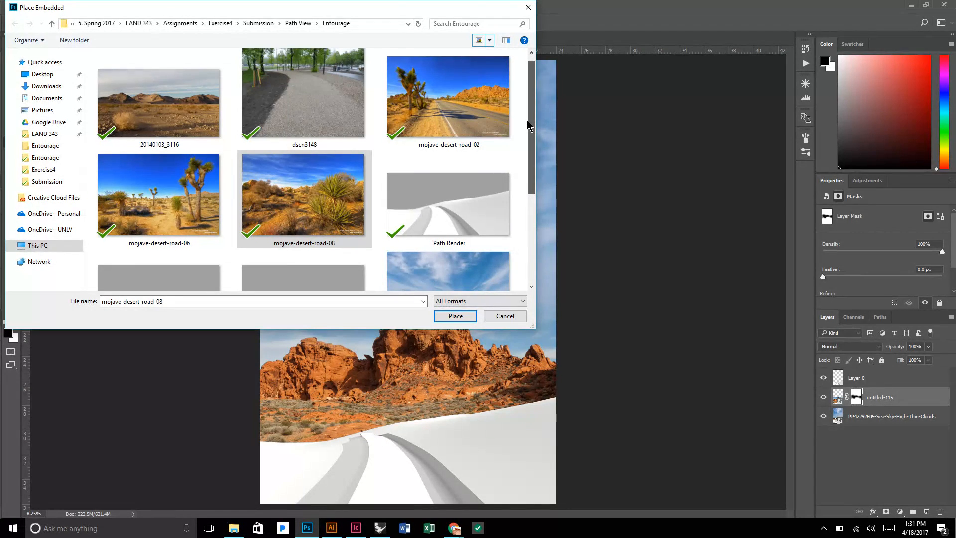
{"action": "left_click_drag", "start_coordinate": [528, 121], "coordinate": [527, 128]}
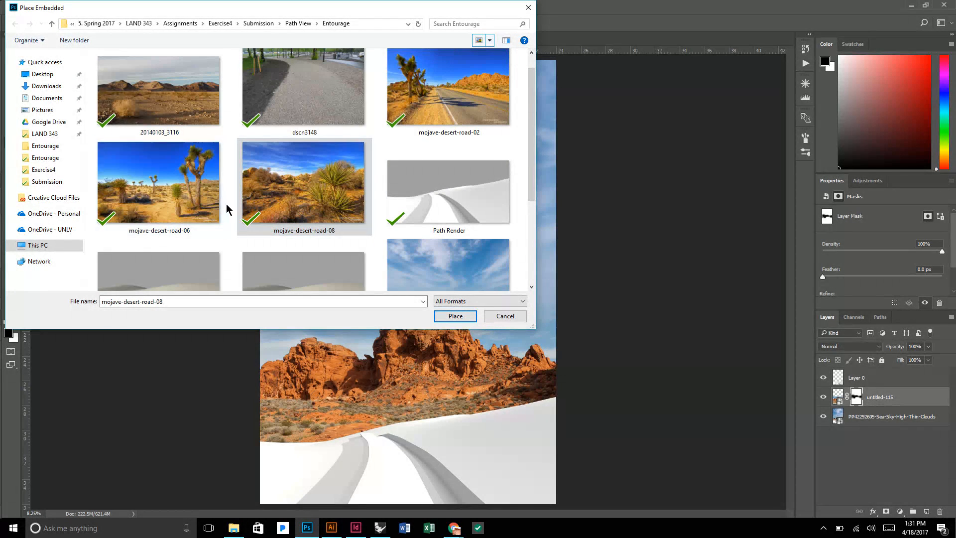
{"action": "scroll", "coordinate": [522, 122], "scroll_direction": "down", "scroll_amount": 1}
{"action": "scroll", "coordinate": [448, 114], "scroll_direction": "up", "scroll_amount": 2}
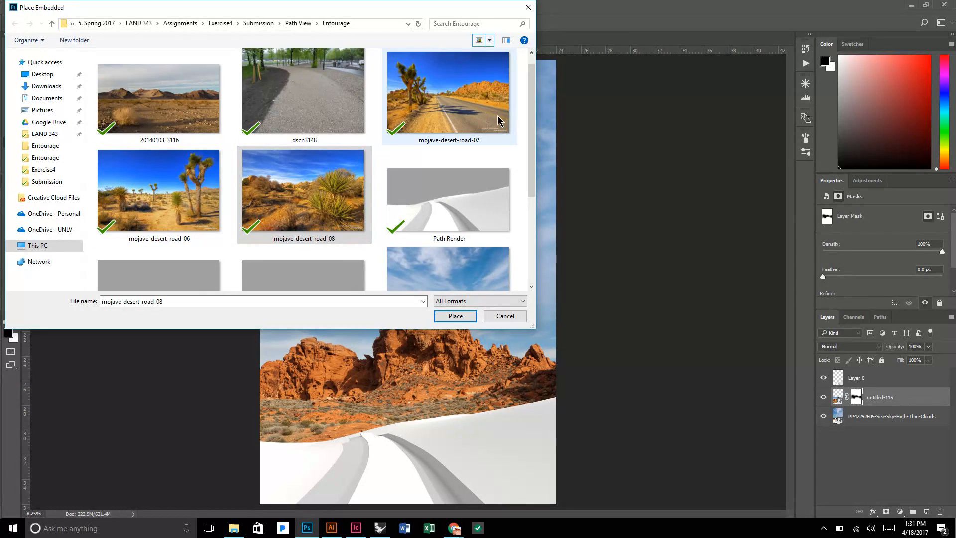
{"action": "left_click_drag", "start_coordinate": [526, 115], "coordinate": [521, 89]}
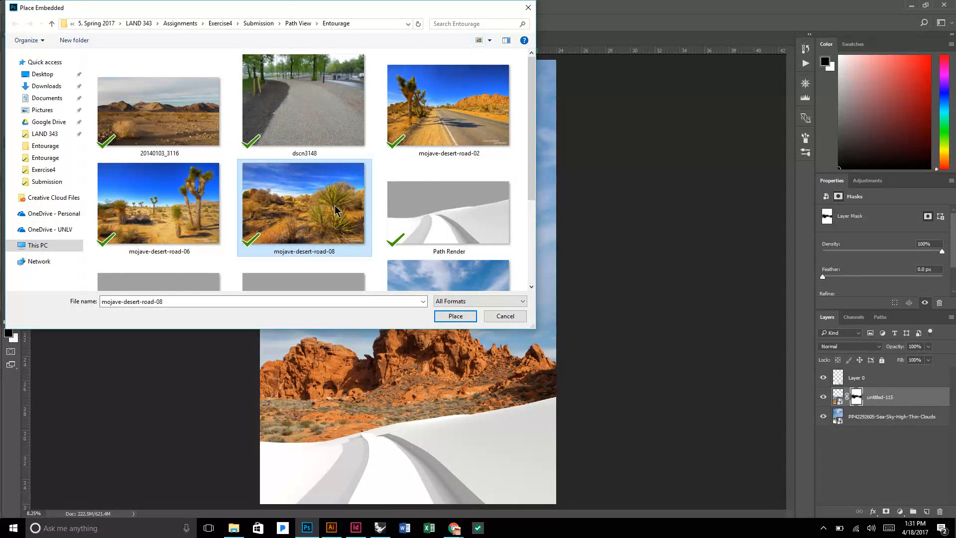
{"action": "left_click", "coordinate": [453, 316]}
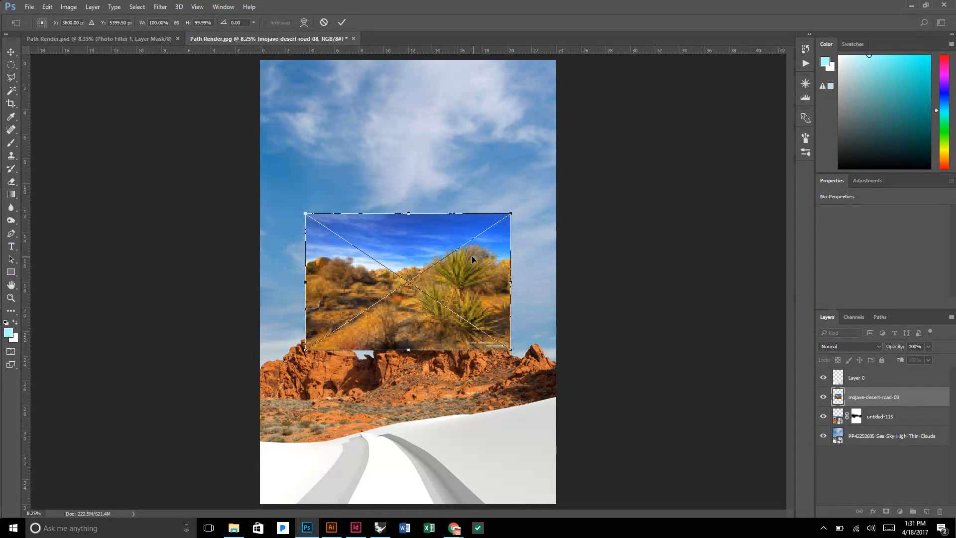
Position the mojave-desert-road-08 photo over the right-hand hill and move its layer above Layer 0.
{"action": "left_click_drag", "start_coordinate": [453, 256], "coordinate": [517, 337]}
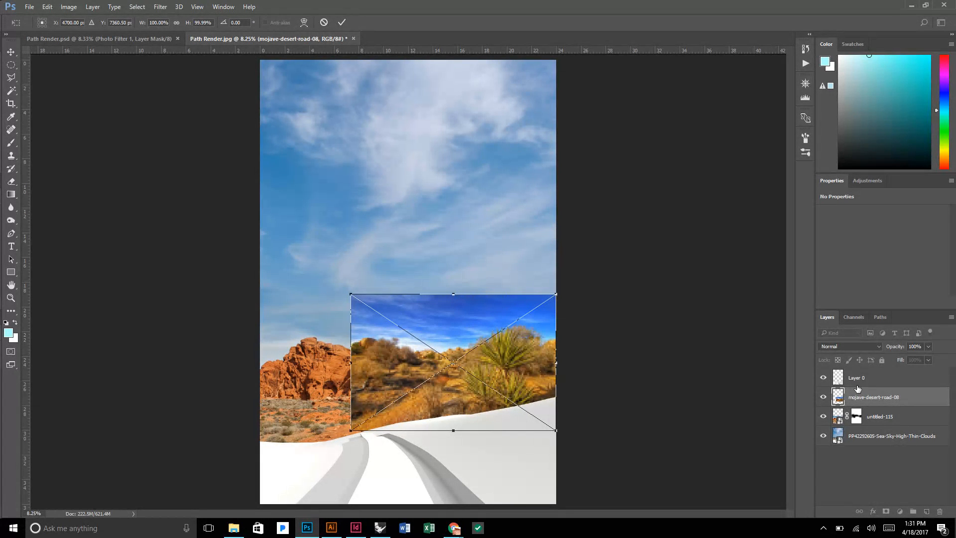
{"action": "key", "text": "Return"}
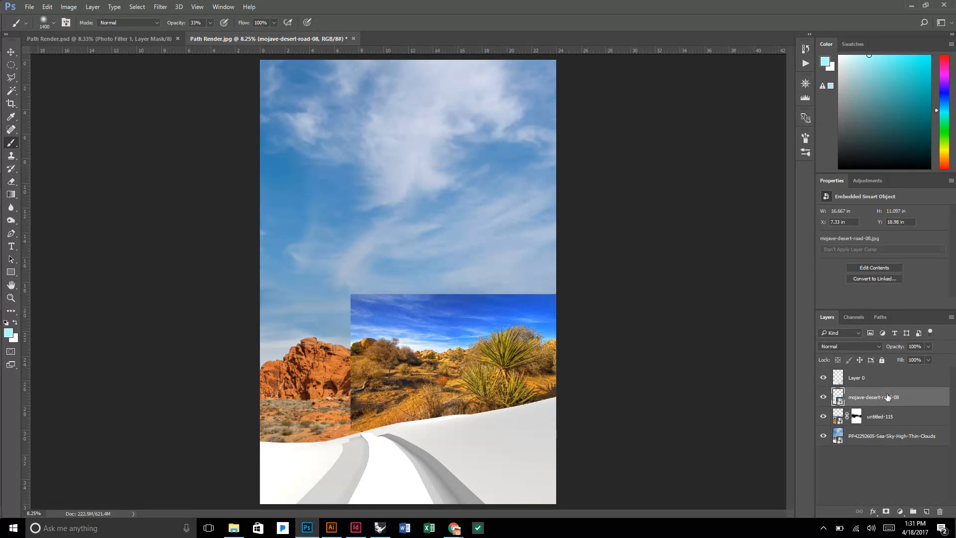
{"action": "left_click_drag", "start_coordinate": [887, 390], "coordinate": [852, 375]}
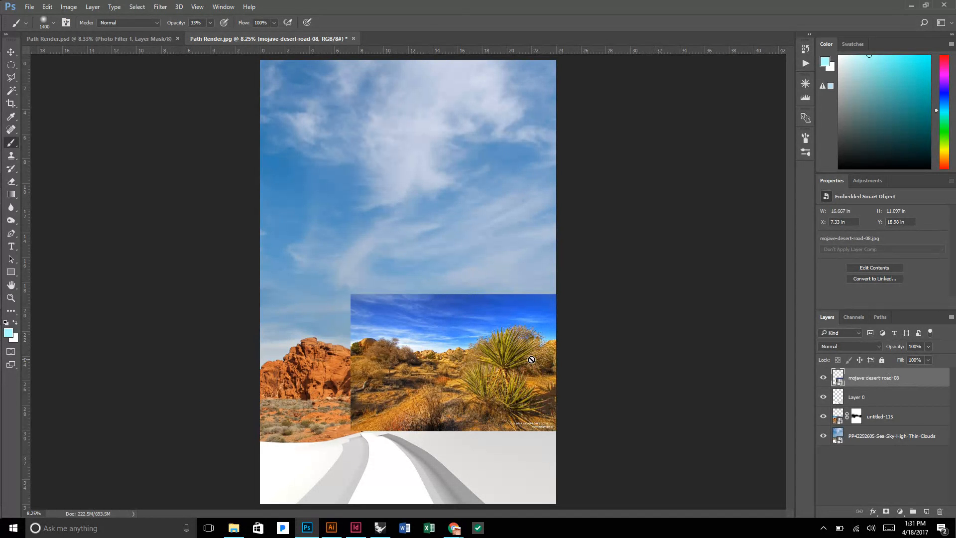
{"action": "key", "text": "v"}
{"action": "left_click_drag", "start_coordinate": [530, 348], "coordinate": [533, 368]}
Scale the mojave-desert-road-08 photo proportionally to about 115% and shift it slightly beyond the canvas's right edge, over the hill.
{"action": "key", "text": "m"}
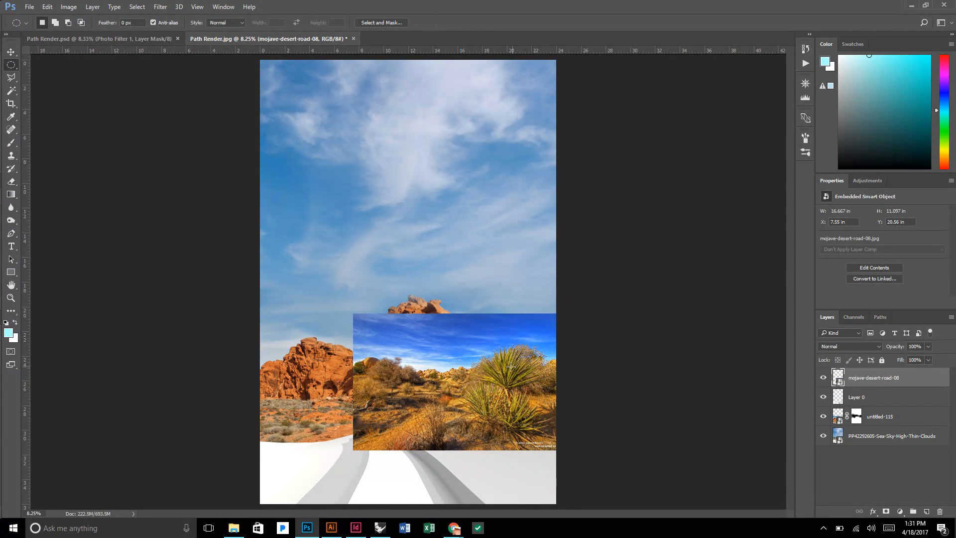
{"action": "right_click", "coordinate": [481, 343]}
{"action": "left_click", "coordinate": [506, 262]}
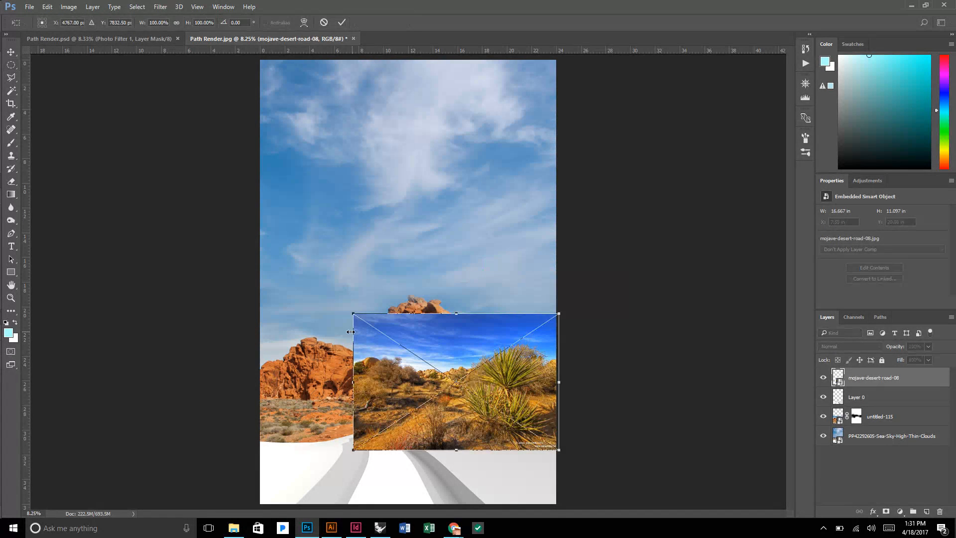
{"action": "left_click_drag", "start_coordinate": [353, 313], "coordinate": [333, 299]}
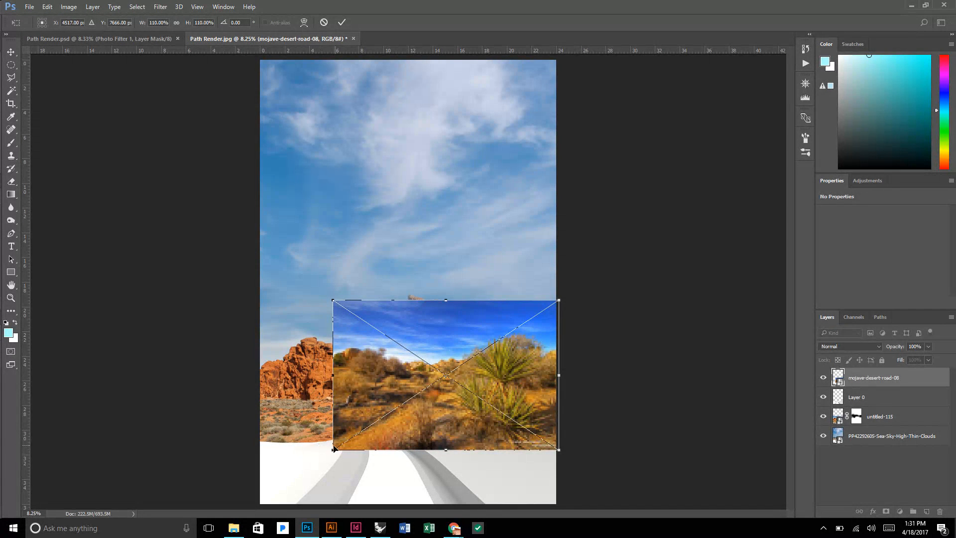
{"action": "left_click_drag", "start_coordinate": [334, 447], "coordinate": [309, 469]}
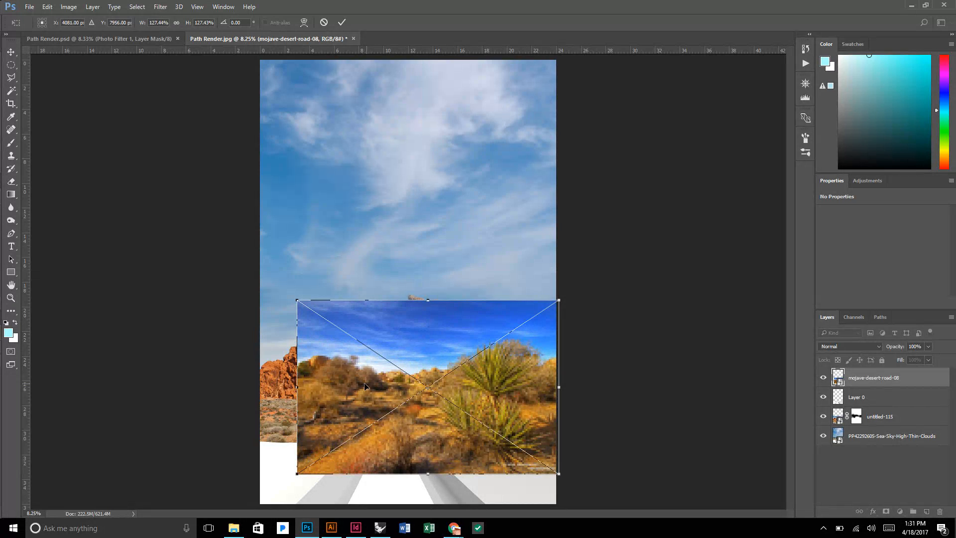
{"action": "scroll", "coordinate": [508, 464], "scroll_direction": "up", "scroll_amount": 2}
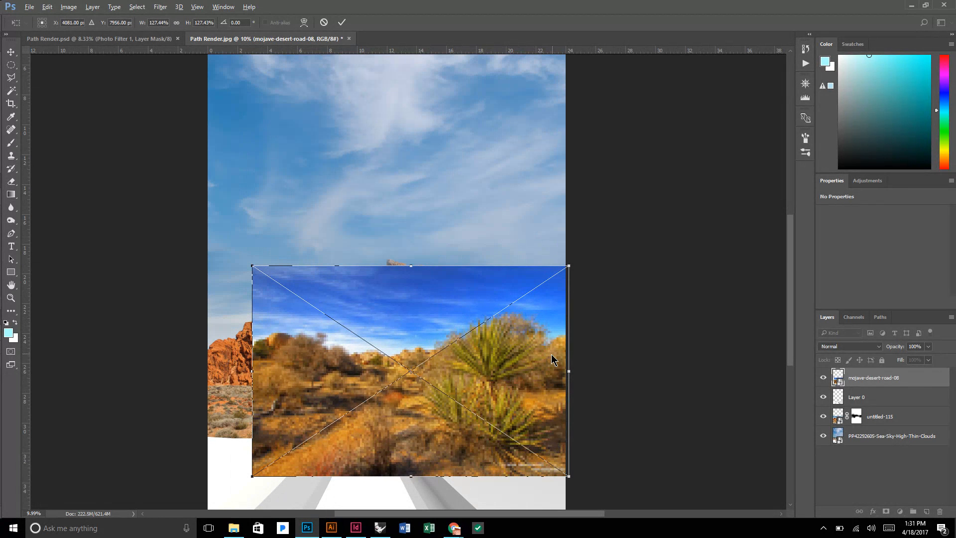
{"action": "scroll", "coordinate": [529, 473], "scroll_direction": "down", "scroll_amount": 1}
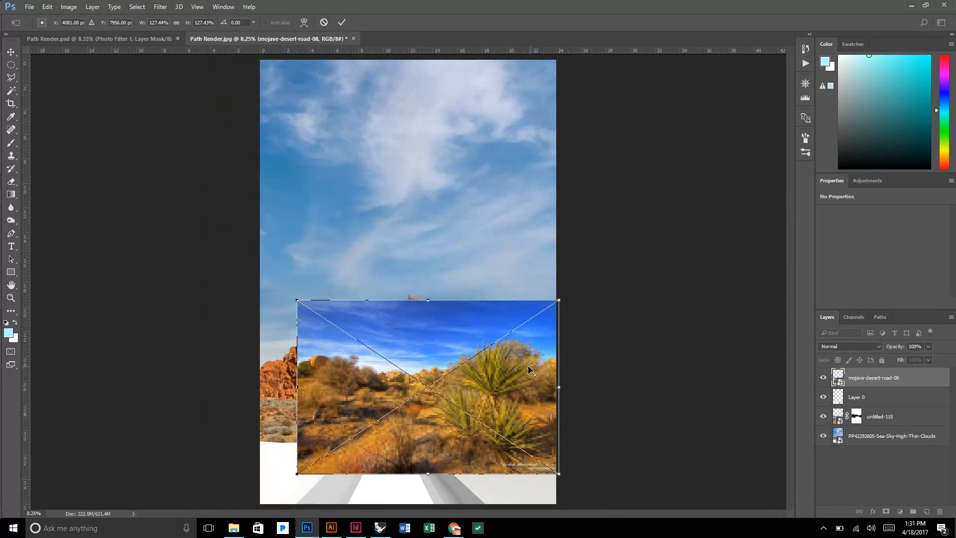
{"action": "left_click_drag", "start_coordinate": [508, 436], "coordinate": [524, 420]}
{"action": "scroll", "coordinate": [512, 463], "scroll_direction": "up", "scroll_amount": 3}
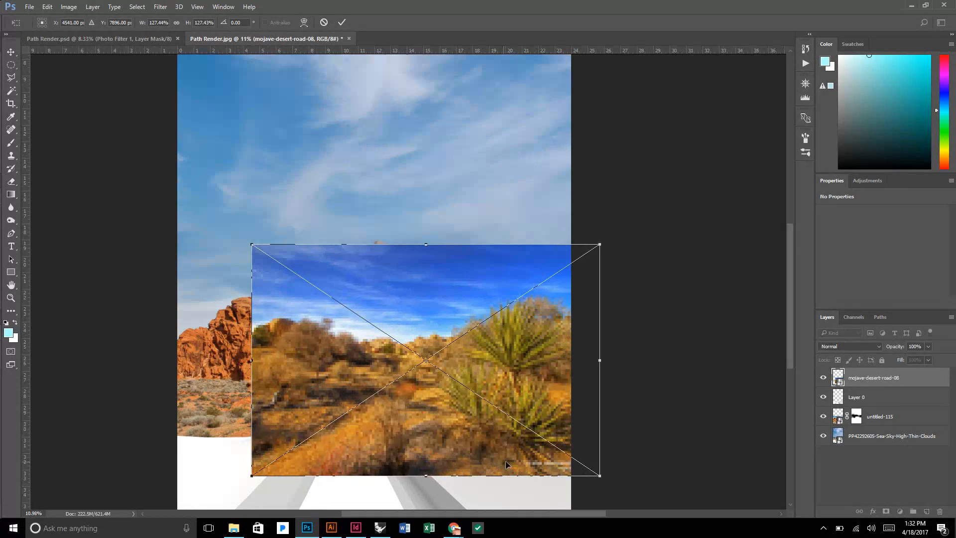
{"action": "left_click_drag", "start_coordinate": [246, 474], "coordinate": [279, 452]}
{"action": "left_click_drag", "start_coordinate": [456, 418], "coordinate": [454, 435]}
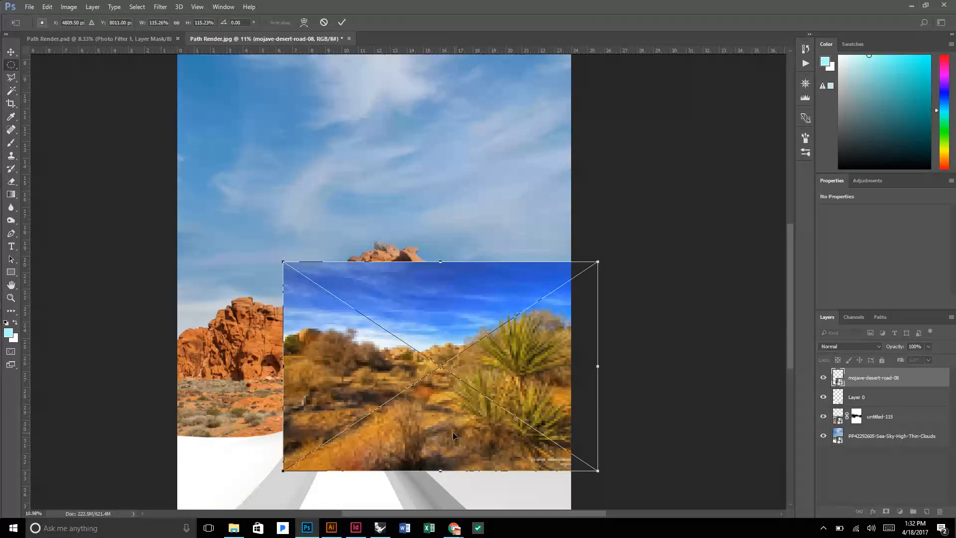
{"action": "key", "text": "Return"}
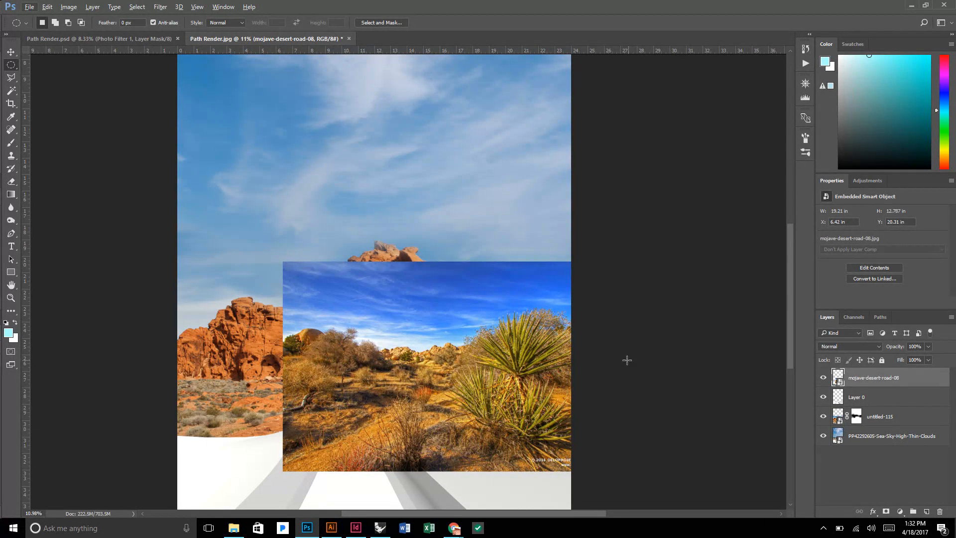
Add a layer mask to mojave-desert-road-08 and brush black at 33% opacity over the photo's sky and upper left edge.
{"action": "left_click", "coordinate": [886, 507]}
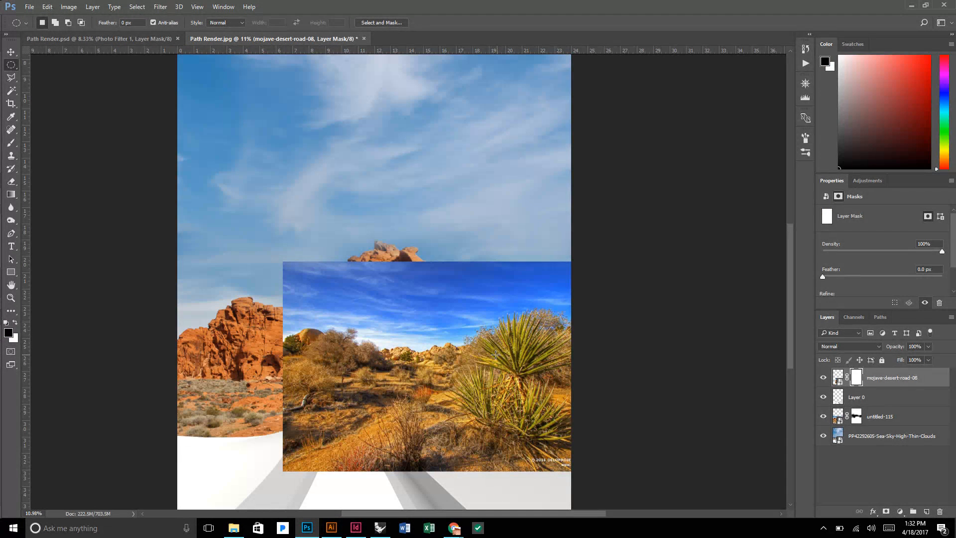
{"action": "key", "text": "b"}
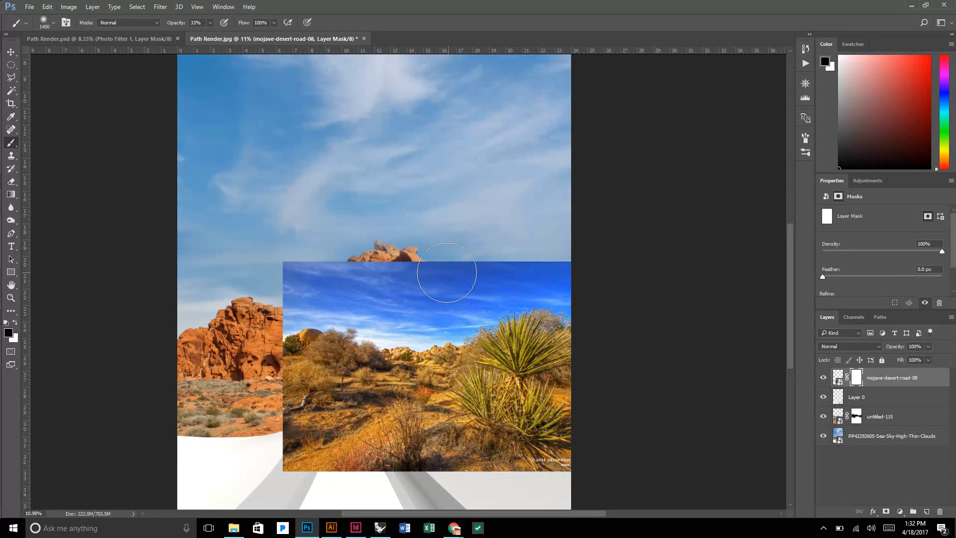
{"action": "mouse_move", "coordinate": [446, 272]}
{"action": "left_mouse_down"}
{"action": "mouse_move", "coordinate": [368, 263]}
{"action": "mouse_move", "coordinate": [369, 280]}
{"action": "mouse_move", "coordinate": [379, 273]}
{"action": "mouse_move", "coordinate": [325, 286]}
{"action": "mouse_move", "coordinate": [323, 274]}
{"action": "mouse_move", "coordinate": [334, 336]}
{"action": "mouse_move", "coordinate": [329, 325]}
{"action": "mouse_move", "coordinate": [435, 278]}
{"action": "mouse_move", "coordinate": [343, 263]}
{"action": "mouse_move", "coordinate": [380, 274]}
{"action": "left_mouse_up"}
{"action": "left_click_drag", "start_coordinate": [283, 267], "coordinate": [288, 368]}
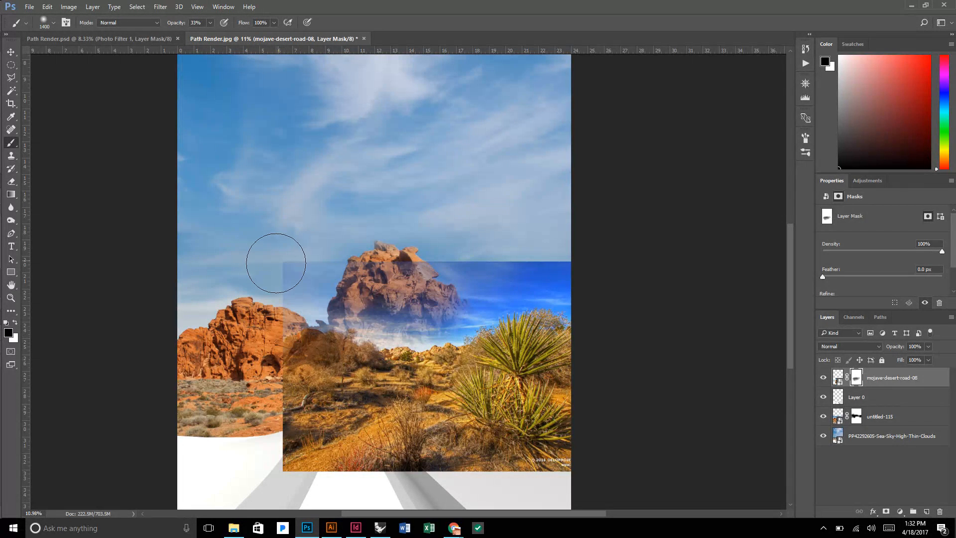
Raise the brush opacity to 100% and mask out the desert photo except for the yucca cluster and the ground around it.
{"action": "key", "text": "0"}
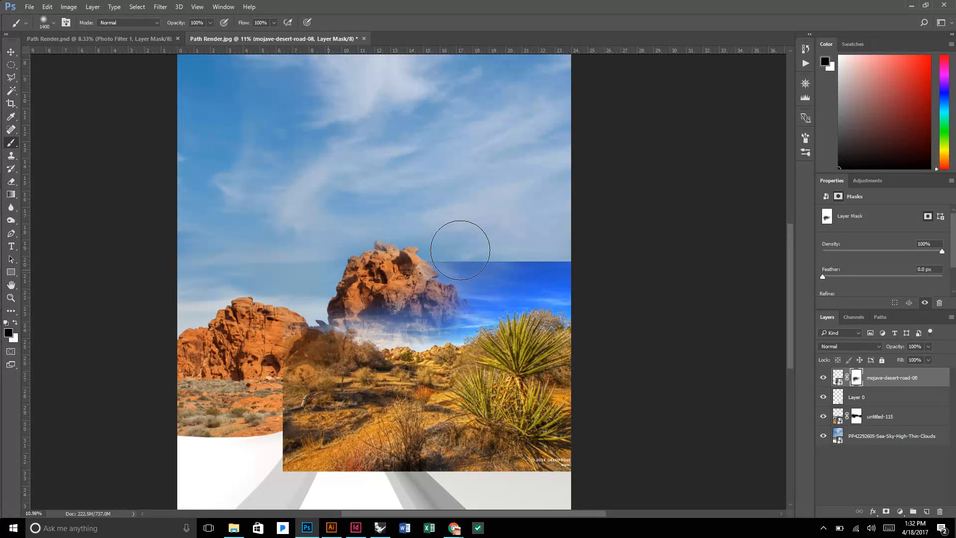
{"action": "mouse_move", "coordinate": [399, 241]}
{"action": "left_mouse_down"}
{"action": "mouse_move", "coordinate": [575, 293]}
{"action": "mouse_move", "coordinate": [482, 300]}
{"action": "mouse_move", "coordinate": [435, 315]}
{"action": "mouse_move", "coordinate": [433, 324]}
{"action": "mouse_move", "coordinate": [310, 333]}
{"action": "mouse_move", "coordinate": [347, 342]}
{"action": "mouse_move", "coordinate": [288, 380]}
{"action": "mouse_move", "coordinate": [317, 388]}
{"action": "mouse_move", "coordinate": [378, 355]}
{"action": "mouse_move", "coordinate": [369, 356]}
{"action": "mouse_move", "coordinate": [437, 358]}
{"action": "mouse_move", "coordinate": [411, 369]}
{"action": "mouse_move", "coordinate": [430, 407]}
{"action": "mouse_move", "coordinate": [274, 407]}
{"action": "mouse_move", "coordinate": [265, 425]}
{"action": "mouse_move", "coordinate": [317, 473]}
{"action": "mouse_move", "coordinate": [291, 461]}
{"action": "mouse_move", "coordinate": [378, 475]}
{"action": "mouse_move", "coordinate": [343, 448]}
{"action": "left_mouse_up"}
{"action": "mouse_move", "coordinate": [555, 456]}
{"action": "left_mouse_down"}
{"action": "mouse_move", "coordinate": [565, 370]}
{"action": "mouse_move", "coordinate": [555, 320]}
{"action": "mouse_move", "coordinate": [566, 325]}
{"action": "mouse_move", "coordinate": [572, 348]}
{"action": "mouse_move", "coordinate": [443, 381]}
{"action": "mouse_move", "coordinate": [427, 404]}
{"action": "left_mouse_up"}
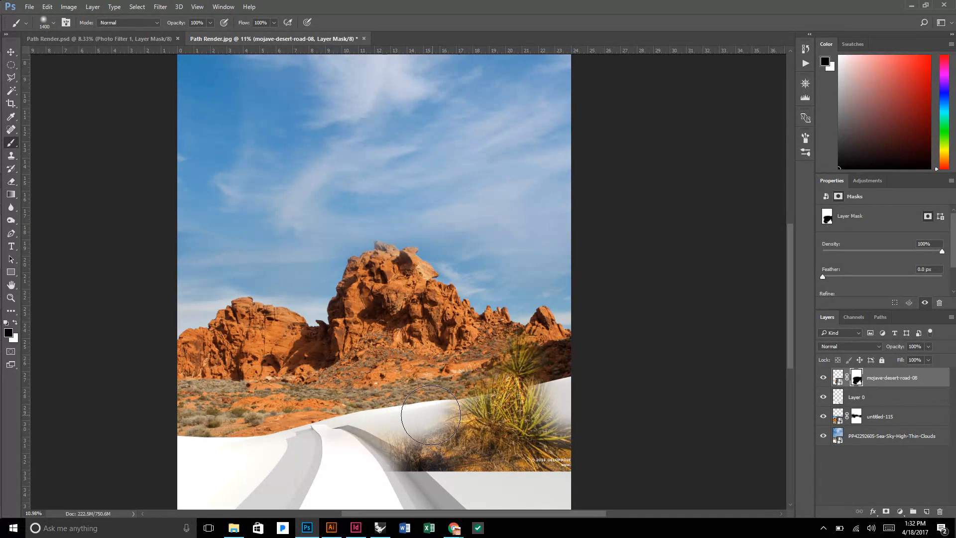
{"action": "key", "text": "x"}
{"action": "left_click_drag", "start_coordinate": [396, 478], "coordinate": [410, 466]}
Paint white at 30% opacity on the mask to restore shrubs left of the yucca, then its top with a 1000 px brush.
{"action": "key", "text": "x"}
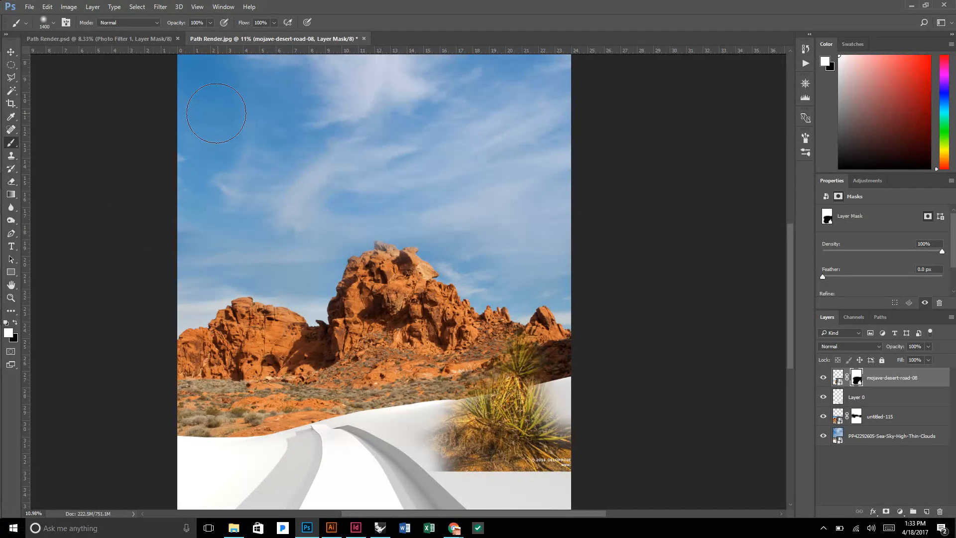
{"action": "key", "text": "3"}
{"action": "mouse_move", "coordinate": [459, 498]}
{"action": "left_mouse_down"}
{"action": "mouse_move", "coordinate": [416, 419]}
{"action": "mouse_move", "coordinate": [430, 405]}
{"action": "mouse_move", "coordinate": [412, 406]}
{"action": "mouse_move", "coordinate": [438, 405]}
{"action": "mouse_move", "coordinate": [412, 414]}
{"action": "mouse_move", "coordinate": [419, 418]}
{"action": "mouse_move", "coordinate": [349, 417]}
{"action": "mouse_move", "coordinate": [379, 414]}
{"action": "left_mouse_up"}
{"action": "key", "text": "bracketleft"}
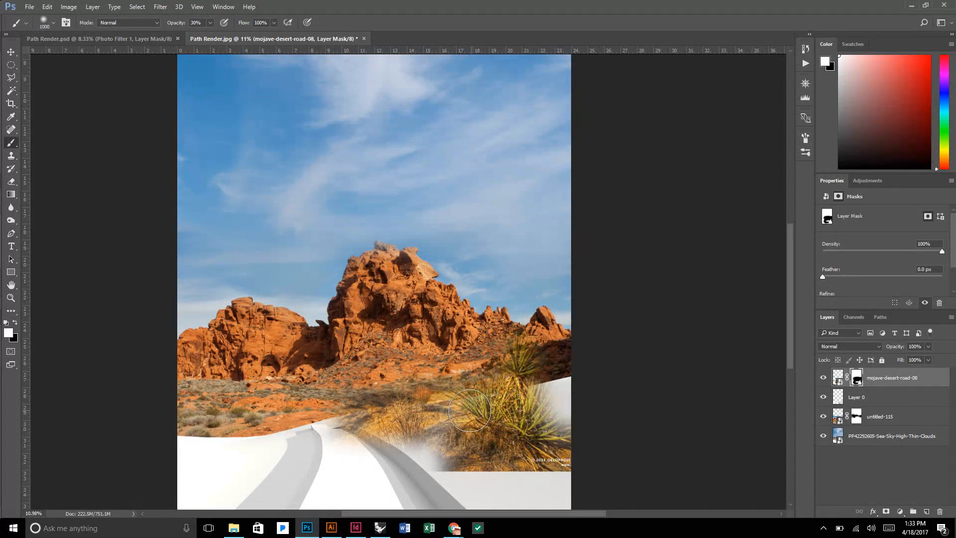
{"action": "mouse_move", "coordinate": [513, 355]}
{"action": "left_mouse_down"}
{"action": "mouse_move", "coordinate": [547, 354]}
{"action": "mouse_move", "coordinate": [548, 386]}
{"action": "mouse_move", "coordinate": [551, 376]}
{"action": "left_mouse_up"}
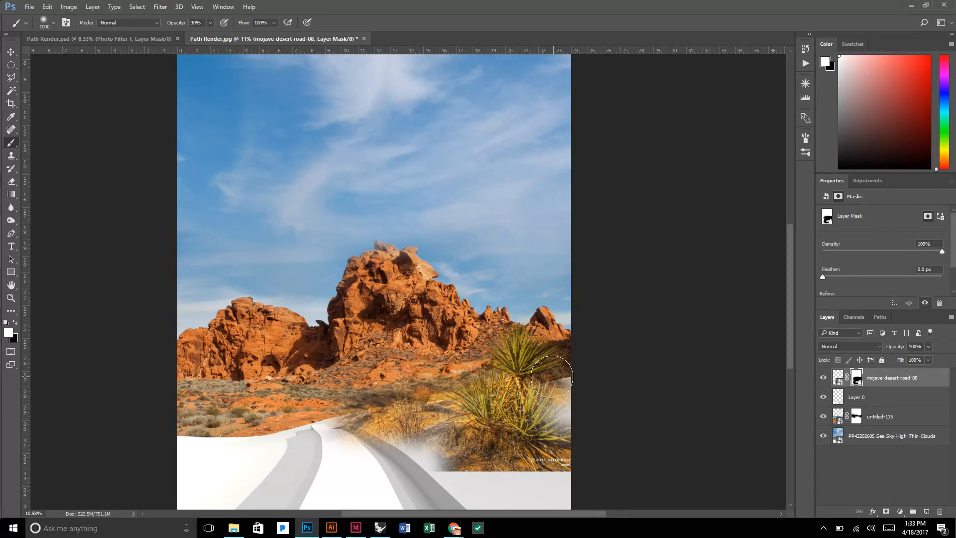
Compare the yucca photo with its layer mask disabled and re-enabled, inspecting the area around the yucca.
{"action": "scroll", "coordinate": [546, 362], "scroll_direction": "up", "scroll_amount": 5}
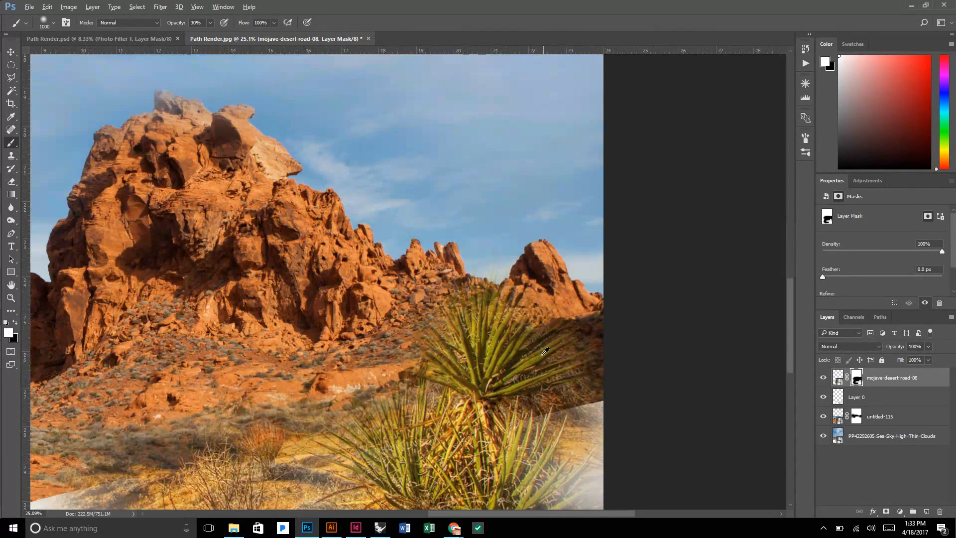
{"action": "scroll", "coordinate": [545, 351], "scroll_direction": "down", "scroll_amount": 2}
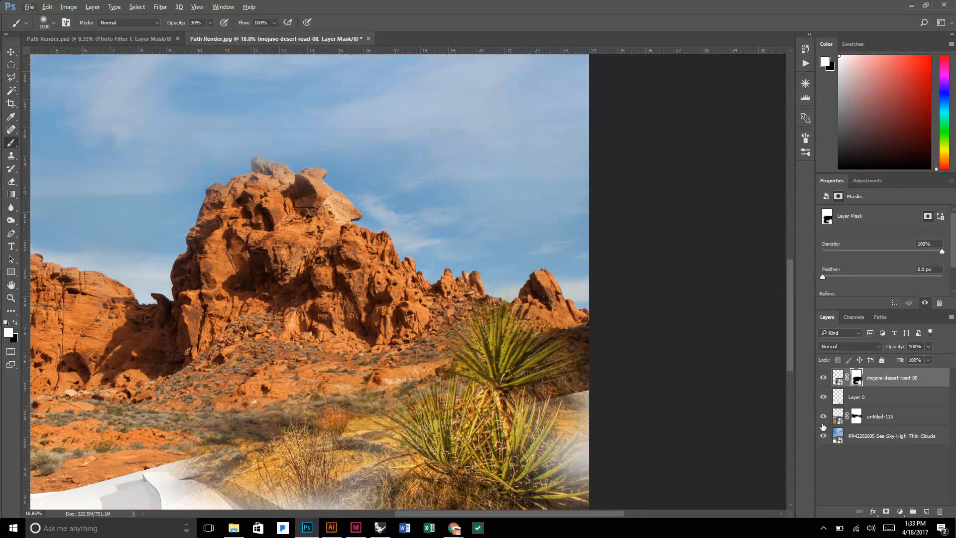
{"action": "left_click", "coordinate": [855, 379], "text": "shift"}
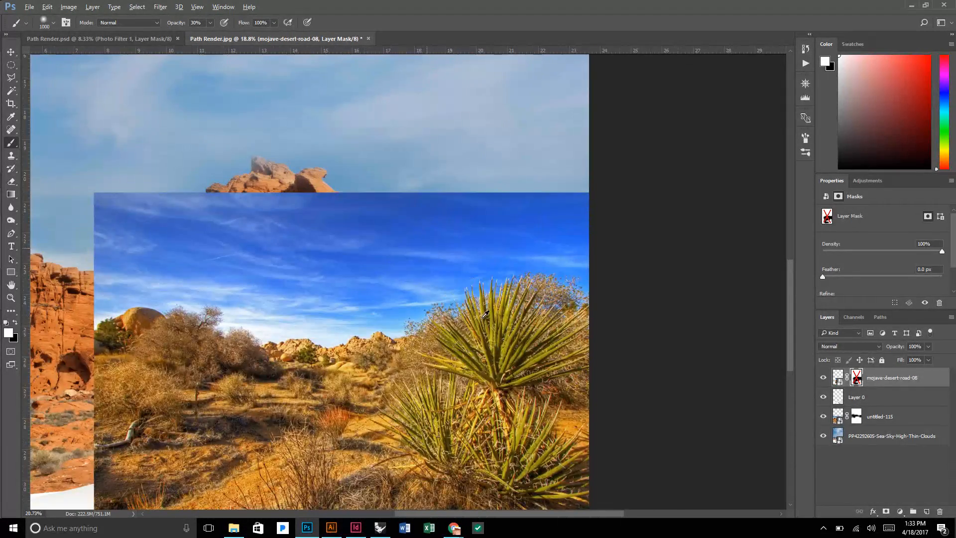
{"action": "scroll", "coordinate": [472, 331], "scroll_direction": "up", "scroll_amount": 2}
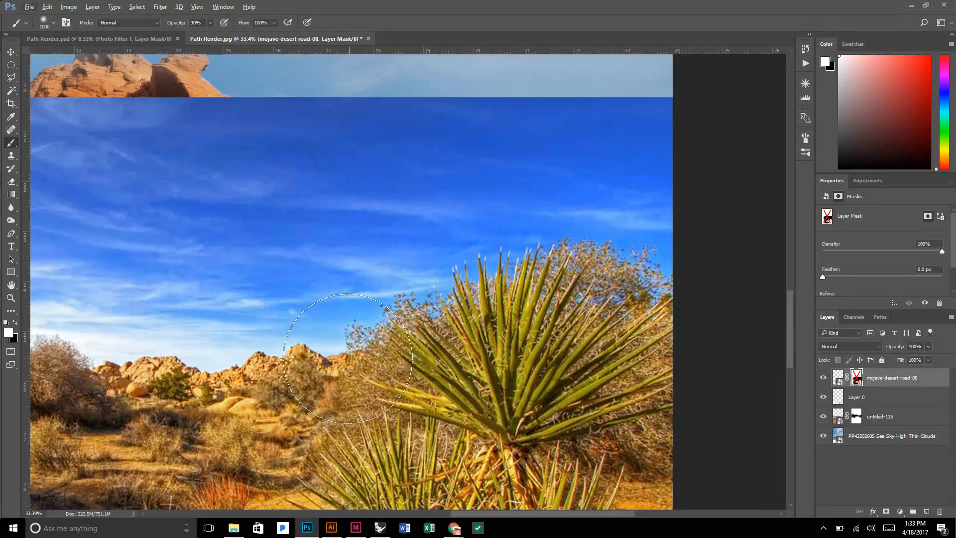
{"action": "scroll", "coordinate": [437, 382], "scroll_direction": "down", "scroll_amount": 1}
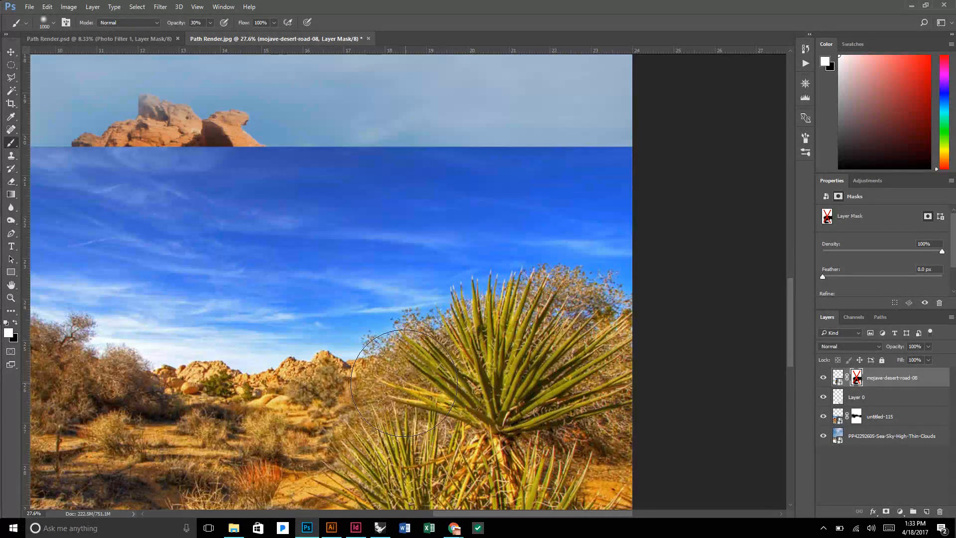
{"action": "left_click", "coordinate": [856, 379], "text": "shift"}
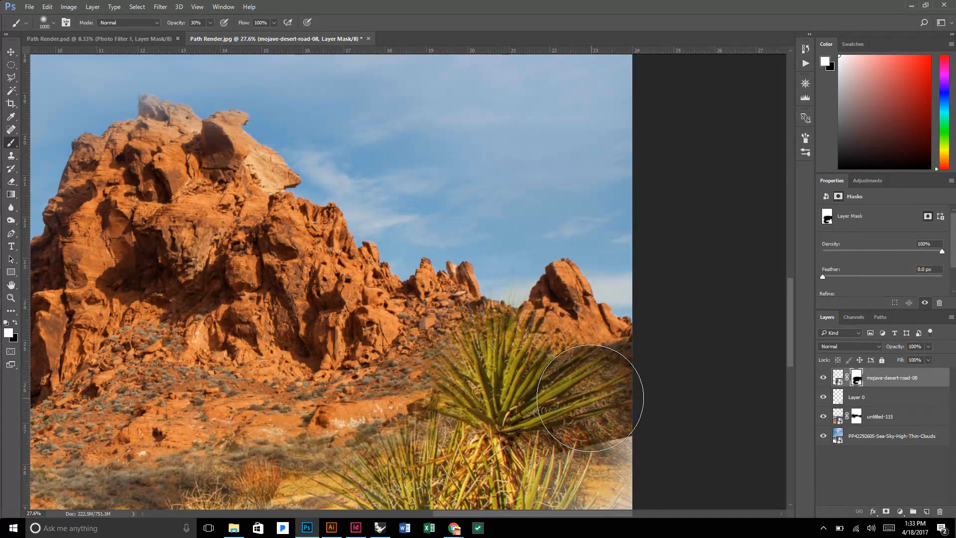
Paint white at 30% opacity on the mojave-desert-road-08 mask to restore the shrubs and ground left of the yucca and along the canvas's right edge.
{"action": "scroll", "coordinate": [592, 399], "scroll_direction": "down", "scroll_amount": 1}
{"action": "scroll", "coordinate": [583, 431], "scroll_direction": "down", "scroll_amount": 1}
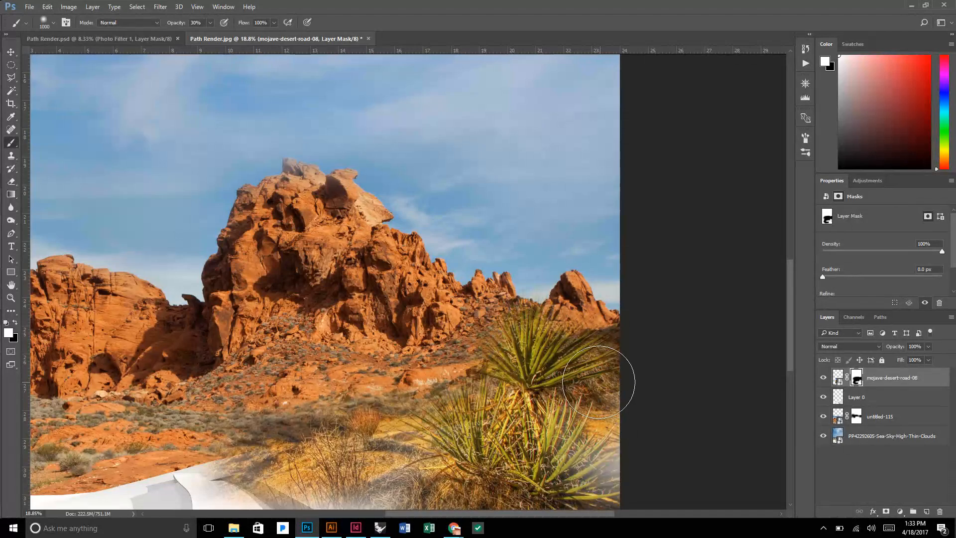
{"action": "scroll", "coordinate": [615, 369], "scroll_direction": "down", "scroll_amount": 1}
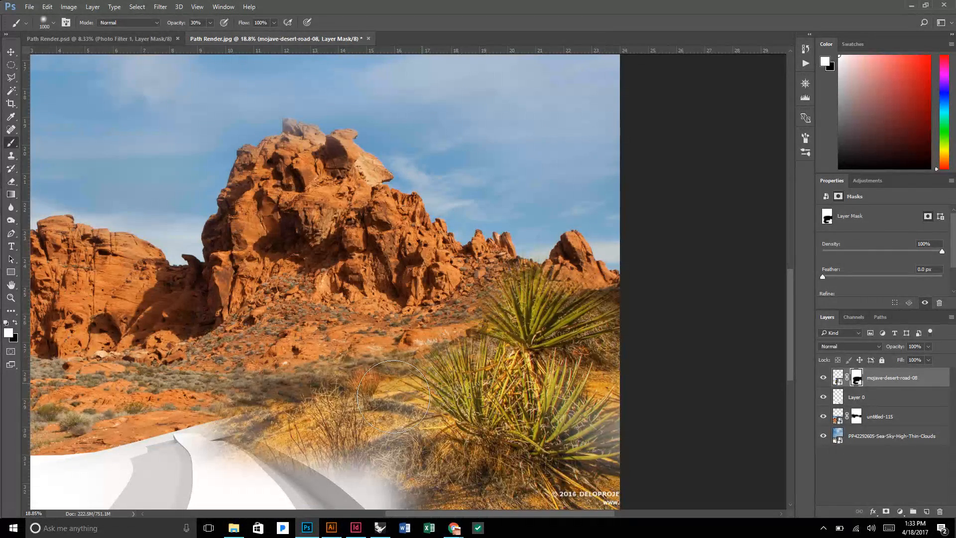
{"action": "mouse_move", "coordinate": [261, 411]}
{"action": "left_mouse_down"}
{"action": "mouse_move", "coordinate": [223, 411]}
{"action": "mouse_move", "coordinate": [212, 370]}
{"action": "mouse_move", "coordinate": [194, 378]}
{"action": "mouse_move", "coordinate": [267, 353]}
{"action": "mouse_move", "coordinate": [195, 378]}
{"action": "mouse_move", "coordinate": [330, 374]}
{"action": "left_mouse_up"}
{"action": "key", "text": "x"}
{"action": "key", "text": "x"}
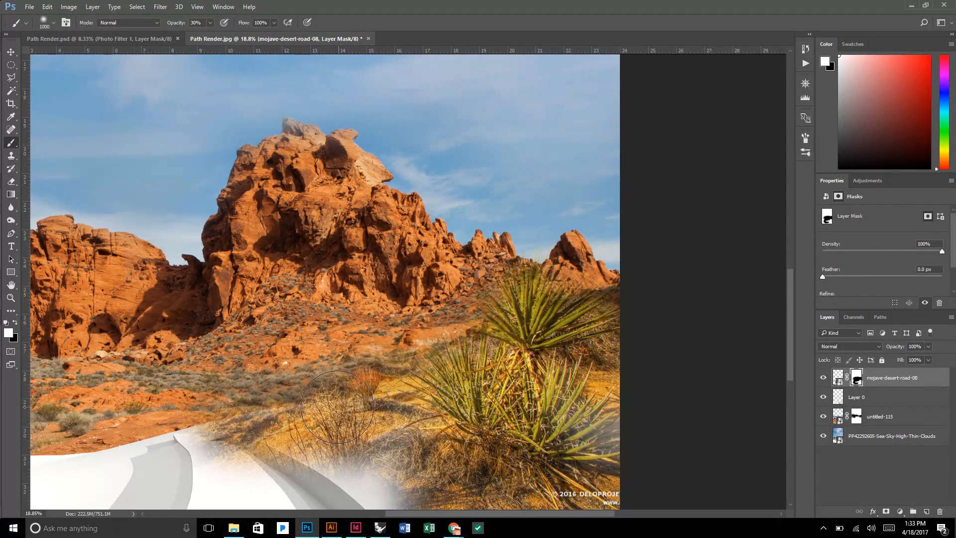
{"action": "scroll", "coordinate": [374, 420], "scroll_direction": "down", "scroll_amount": 2}
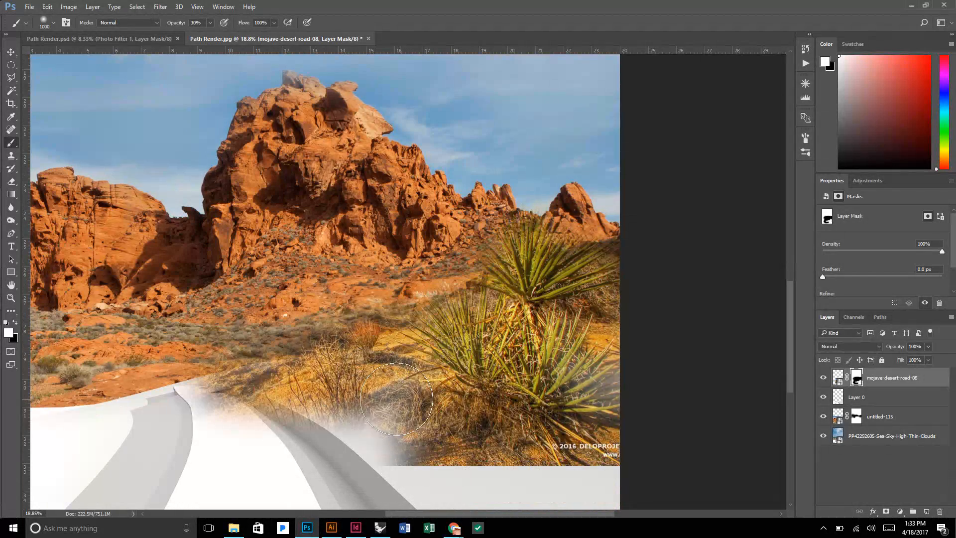
{"action": "mouse_move", "coordinate": [425, 439]}
{"action": "left_mouse_down"}
{"action": "mouse_move", "coordinate": [371, 417]}
{"action": "mouse_move", "coordinate": [404, 433]}
{"action": "mouse_move", "coordinate": [324, 421]}
{"action": "mouse_move", "coordinate": [447, 458]}
{"action": "mouse_move", "coordinate": [384, 433]}
{"action": "mouse_move", "coordinate": [418, 442]}
{"action": "mouse_move", "coordinate": [351, 431]}
{"action": "mouse_move", "coordinate": [438, 425]}
{"action": "left_mouse_up"}
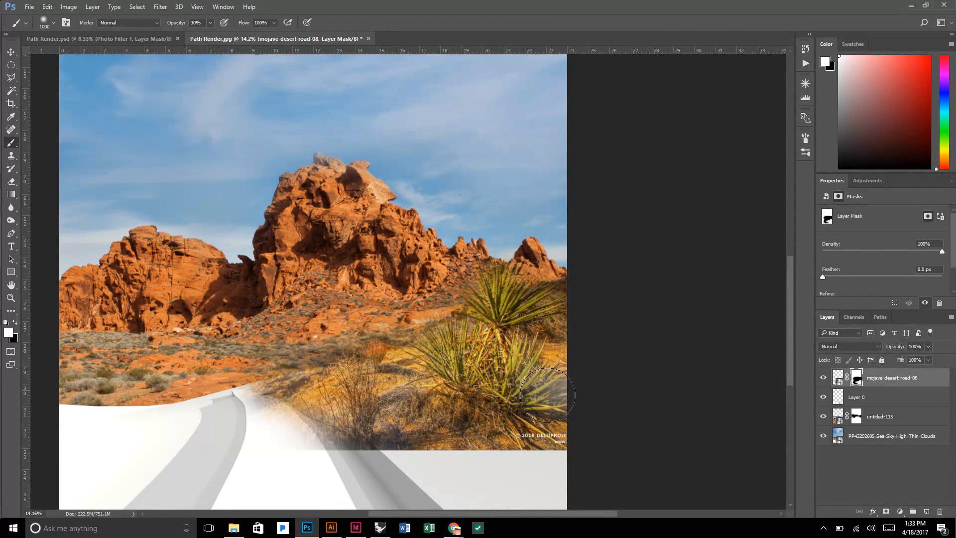
{"action": "mouse_move", "coordinate": [557, 393]}
{"action": "left_mouse_down"}
{"action": "mouse_move", "coordinate": [566, 417]}
{"action": "mouse_move", "coordinate": [561, 379]}
{"action": "left_mouse_up"}
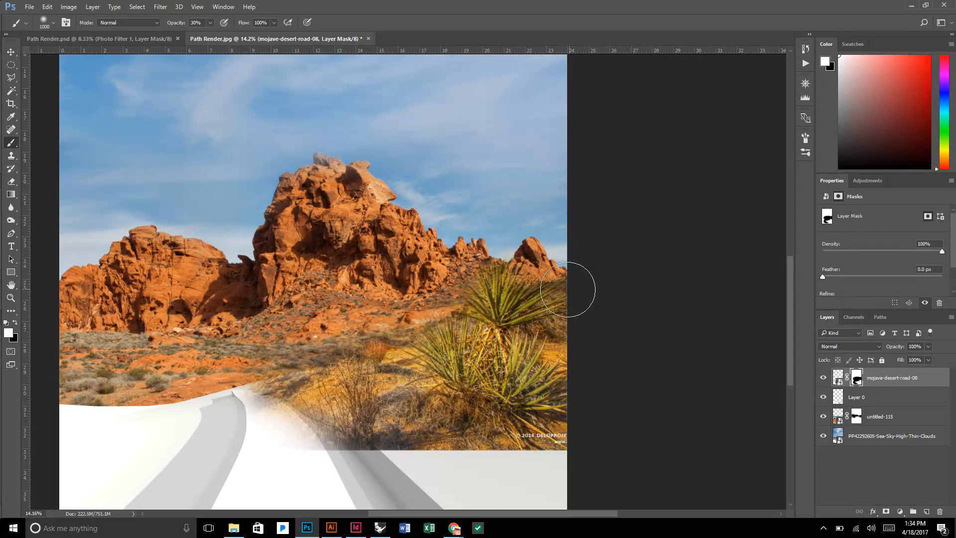
{"action": "left_click_drag", "start_coordinate": [563, 286], "coordinate": [548, 301]}
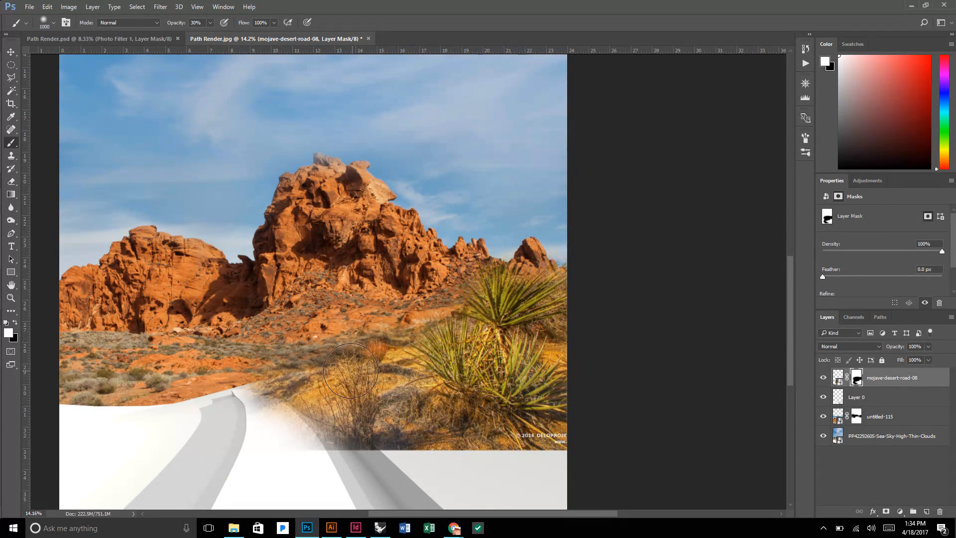
Paint black at 30% opacity on the mojave-desert-road-08 mask to fade the photo's lower left corner away from the path.
{"action": "scroll", "coordinate": [397, 375], "scroll_direction": "down", "scroll_amount": 2}
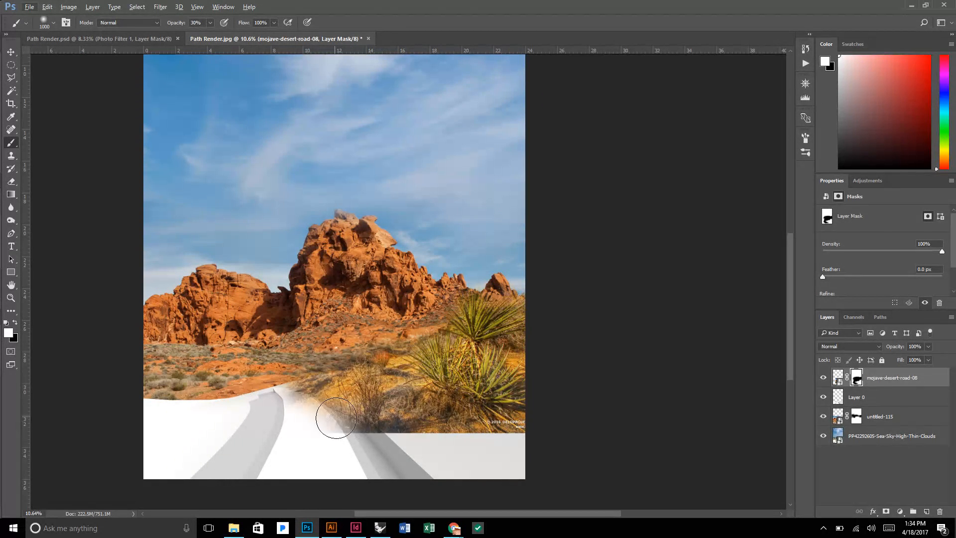
{"action": "key", "text": "x"}
{"action": "mouse_move", "coordinate": [336, 418]}
{"action": "left_mouse_down"}
{"action": "mouse_move", "coordinate": [373, 434]}
{"action": "mouse_move", "coordinate": [328, 425]}
{"action": "mouse_move", "coordinate": [364, 439]}
{"action": "mouse_move", "coordinate": [329, 426]}
{"action": "mouse_move", "coordinate": [352, 445]}
{"action": "left_mouse_up"}
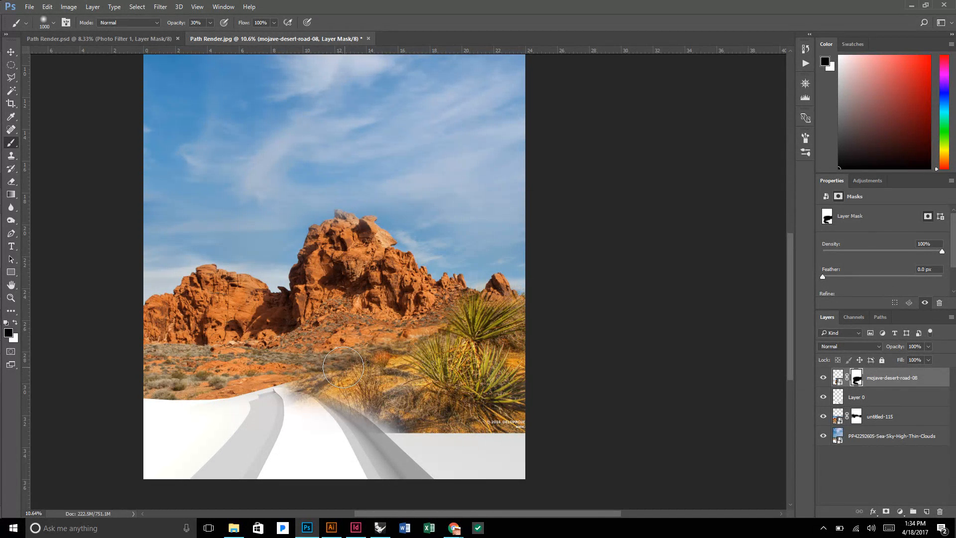
{"action": "scroll", "coordinate": [343, 367], "scroll_direction": "down", "scroll_amount": 2}
{"action": "mouse_move", "coordinate": [360, 346]}
{"action": "left_mouse_down"}
{"action": "mouse_move", "coordinate": [314, 338]}
{"action": "mouse_move", "coordinate": [338, 349]}
{"action": "left_mouse_up"}
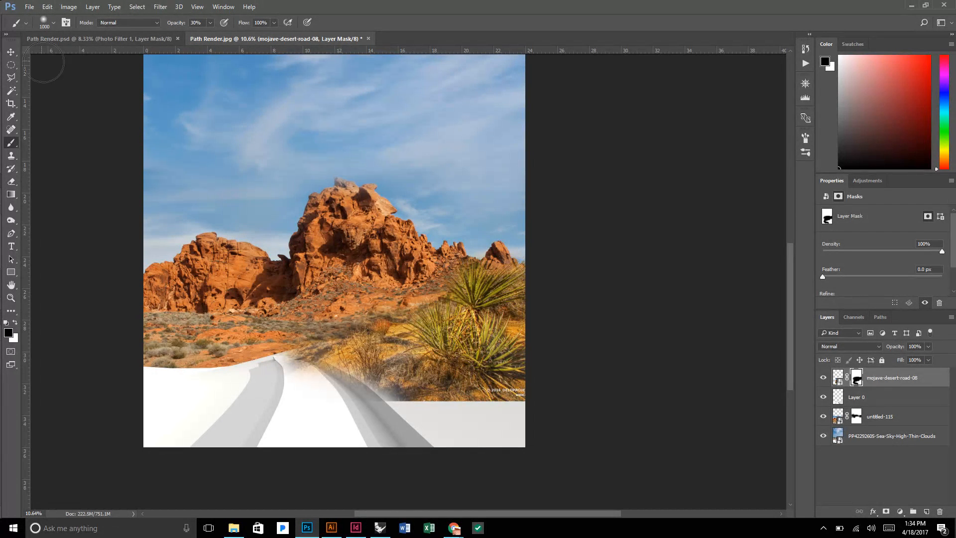
Place the 20140103_3116 photo from the Entourage folder as an embedded image.
{"action": "left_click", "coordinate": [30, 7]}
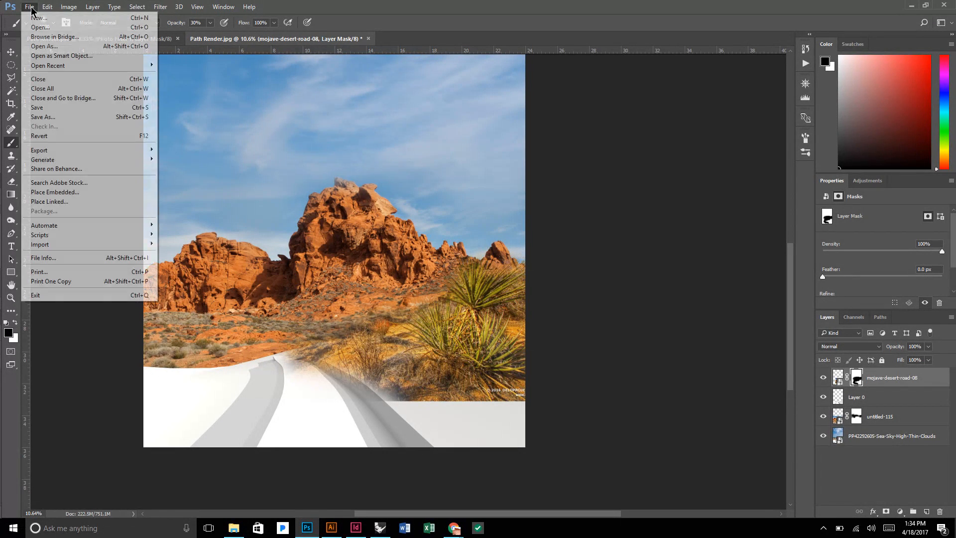
{"action": "left_click", "coordinate": [70, 198]}
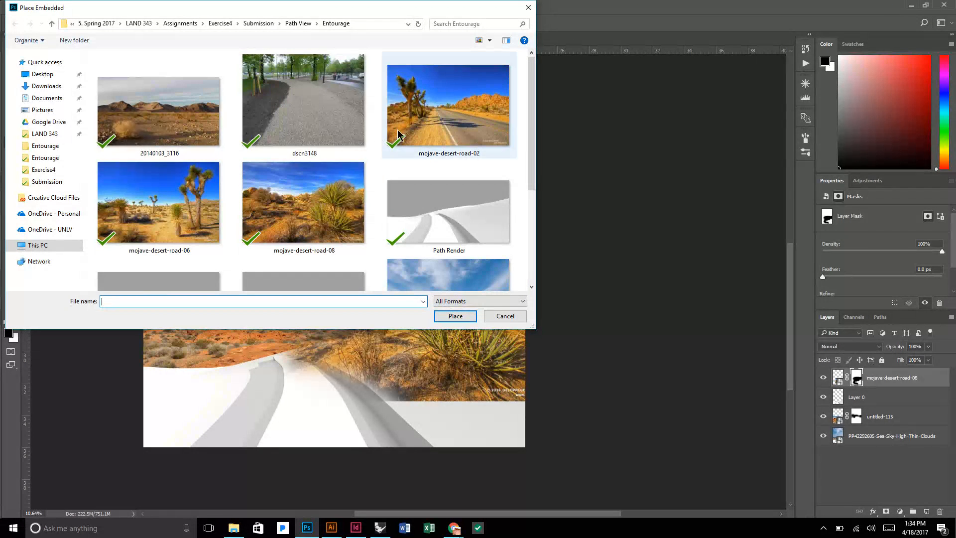
{"action": "left_click", "coordinate": [158, 112]}
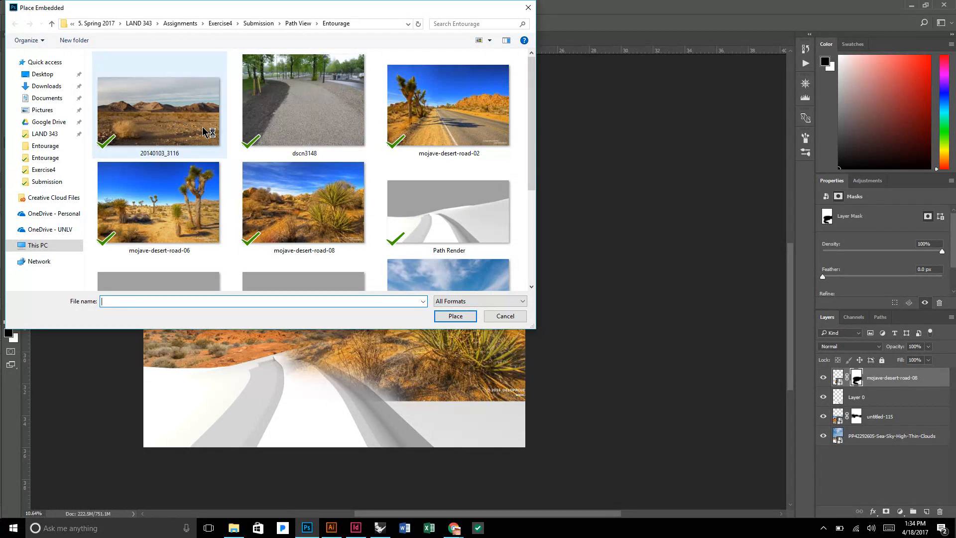
{"action": "left_click", "coordinate": [440, 315]}
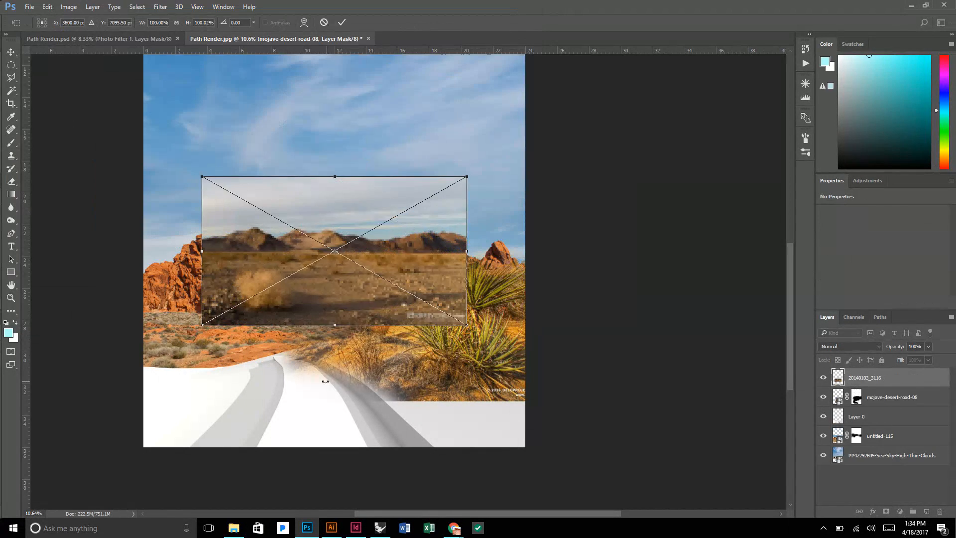
Flip the 20140103_3116 photo horizontally and move it over the canvas's lower right corner.
{"action": "left_click_drag", "start_coordinate": [403, 249], "coordinate": [379, 182]}
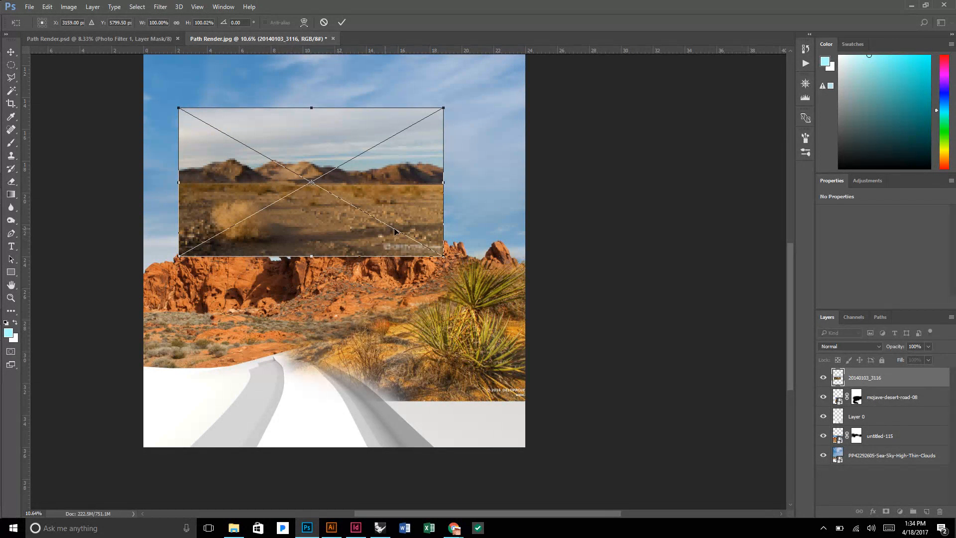
{"action": "right_click", "coordinate": [323, 208]}
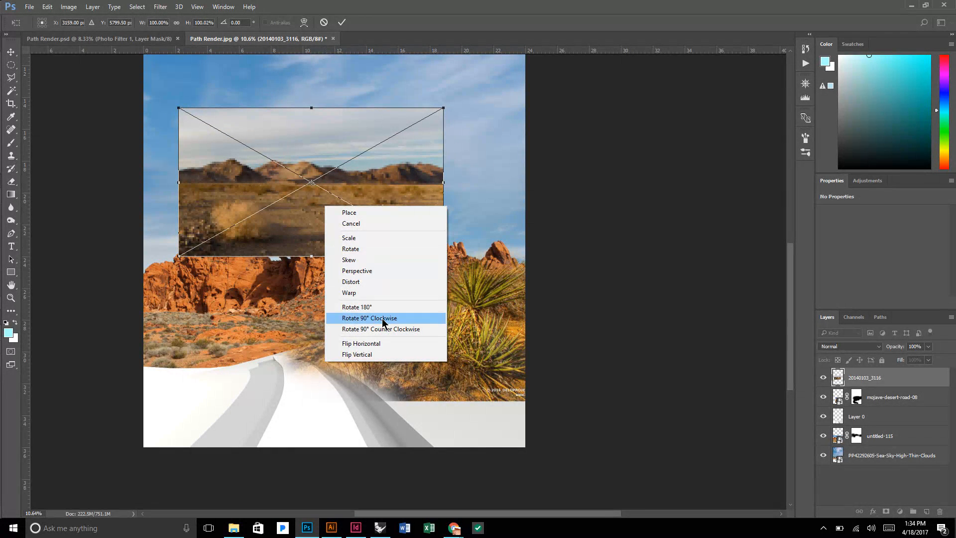
{"action": "left_click", "coordinate": [392, 344]}
{"action": "left_click_drag", "start_coordinate": [391, 204], "coordinate": [547, 411]}
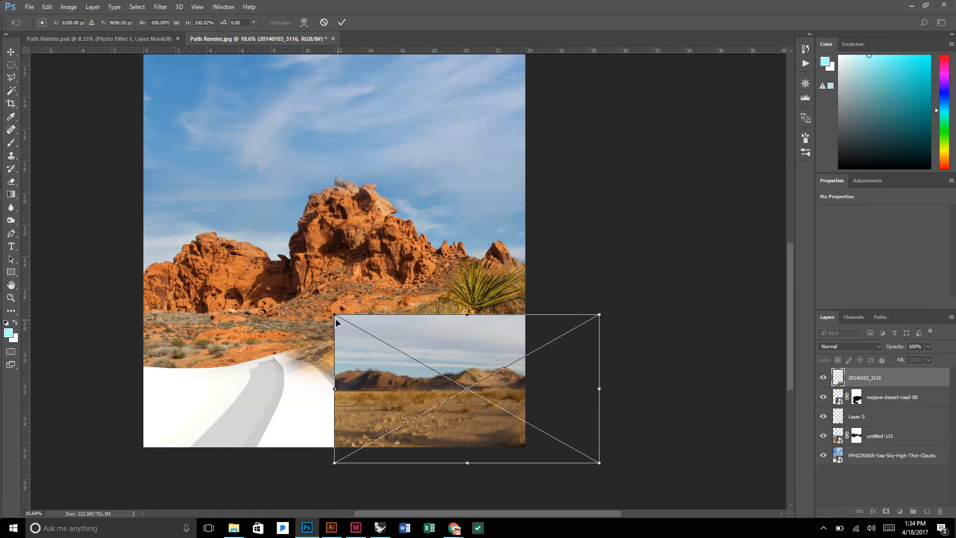
Scale the 20140103_3116 photo proportionally to about 181%, shift it to cover the ground below the yucca, and commit the placement.
{"action": "left_click_drag", "start_coordinate": [334, 315], "coordinate": [493, 393]}
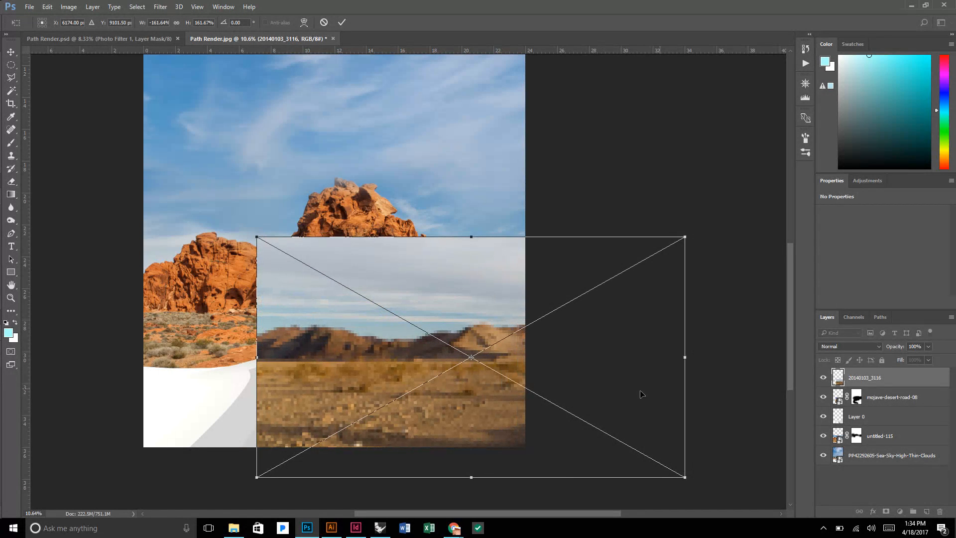
{"action": "left_click_drag", "start_coordinate": [686, 234], "coordinate": [735, 208]}
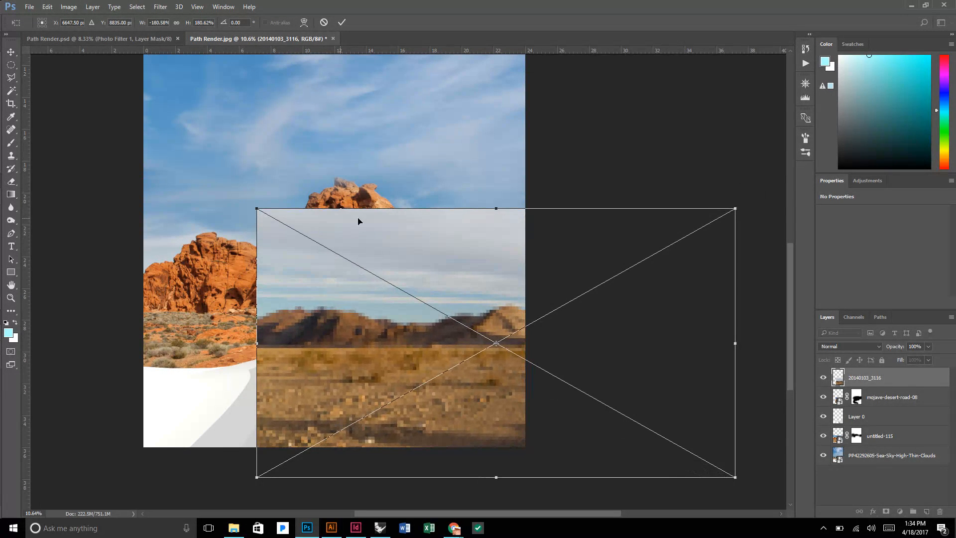
{"action": "left_click_drag", "start_coordinate": [456, 331], "coordinate": [440, 352]}
{"action": "key", "text": "b"}
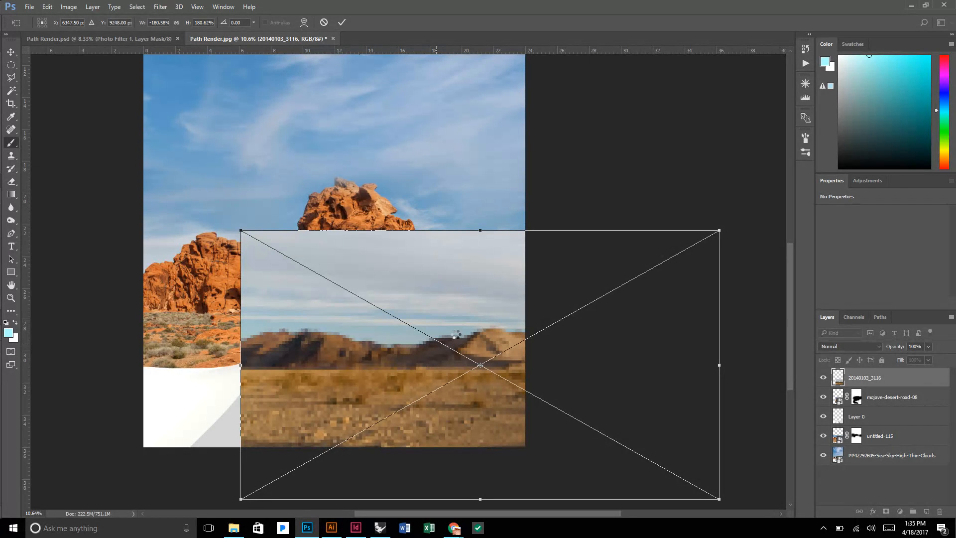
Add an inverted black layer mask to 20140103_3116 and paint white at 30% opacity to reveal gravel ground below the yucca.
{"action": "left_click", "coordinate": [886, 512]}
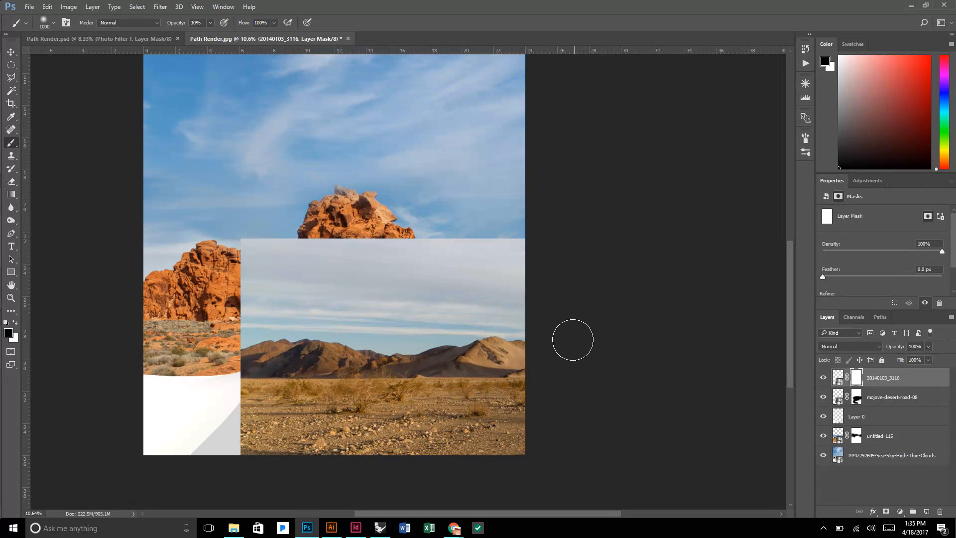
{"action": "key", "text": "ctrl+i"}
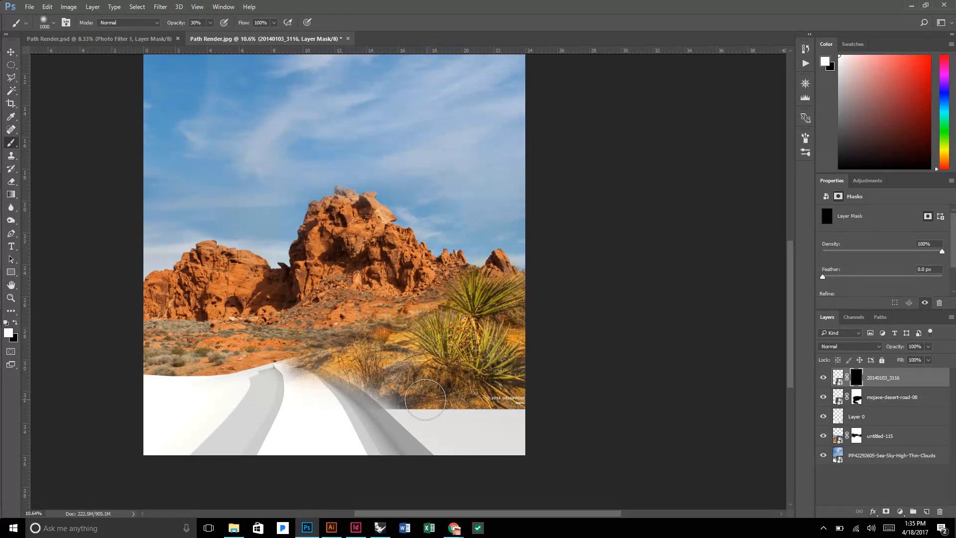
{"action": "mouse_move", "coordinate": [425, 404]}
{"action": "left_mouse_down"}
{"action": "mouse_move", "coordinate": [451, 420]}
{"action": "mouse_move", "coordinate": [417, 409]}
{"action": "mouse_move", "coordinate": [504, 437]}
{"action": "mouse_move", "coordinate": [442, 411]}
{"action": "mouse_move", "coordinate": [521, 409]}
{"action": "mouse_move", "coordinate": [496, 410]}
{"action": "mouse_move", "coordinate": [529, 426]}
{"action": "mouse_move", "coordinate": [517, 405]}
{"action": "mouse_move", "coordinate": [492, 404]}
{"action": "mouse_move", "coordinate": [513, 402]}
{"action": "mouse_move", "coordinate": [476, 401]}
{"action": "mouse_move", "coordinate": [515, 412]}
{"action": "mouse_move", "coordinate": [524, 447]}
{"action": "mouse_move", "coordinate": [437, 449]}
{"action": "mouse_move", "coordinate": [528, 445]}
{"action": "mouse_move", "coordinate": [467, 425]}
{"action": "mouse_move", "coordinate": [453, 449]}
{"action": "mouse_move", "coordinate": [411, 419]}
{"action": "mouse_move", "coordinate": [496, 443]}
{"action": "mouse_move", "coordinate": [378, 388]}
{"action": "left_mouse_up"}
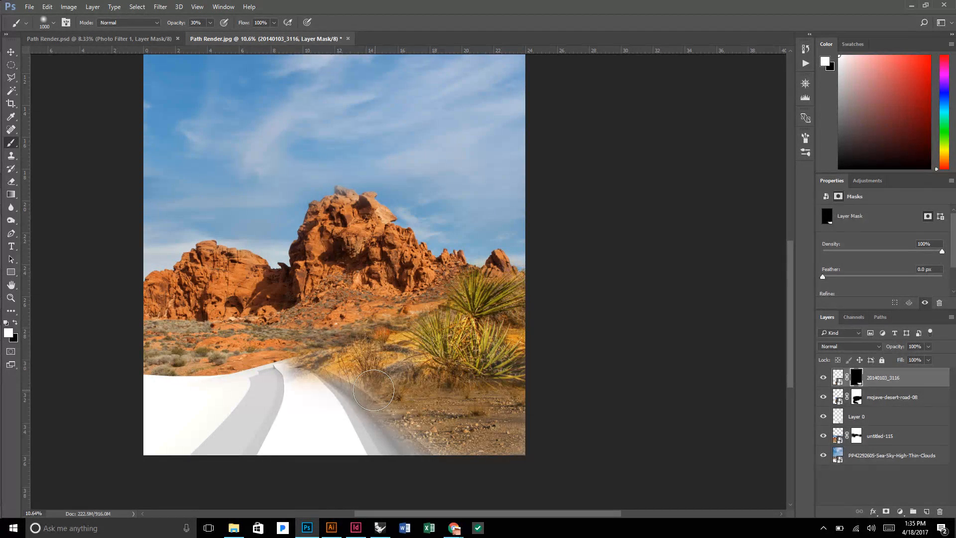
Brush in more of the 20140103_3116 ground on its mask beside the path, below the bare shrub.
{"action": "scroll", "coordinate": [503, 452], "scroll_direction": "up", "scroll_amount": 5}
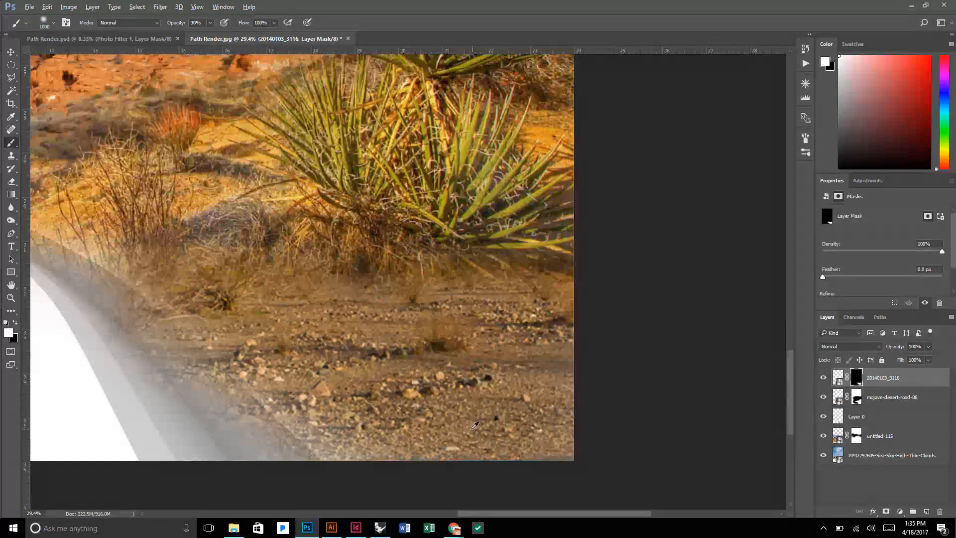
{"action": "scroll", "coordinate": [416, 387], "scroll_direction": "down", "scroll_amount": 2}
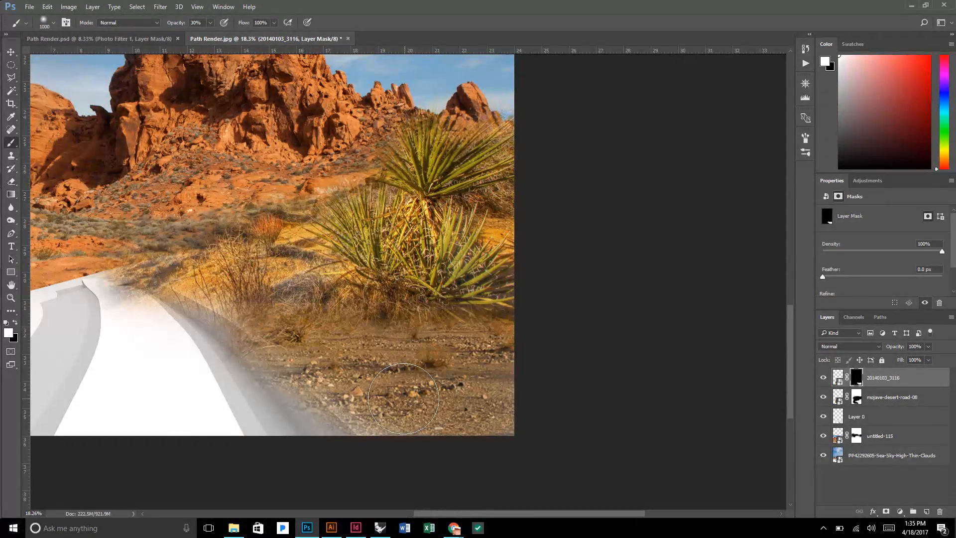
{"action": "scroll", "coordinate": [394, 363], "scroll_direction": "down", "scroll_amount": 2}
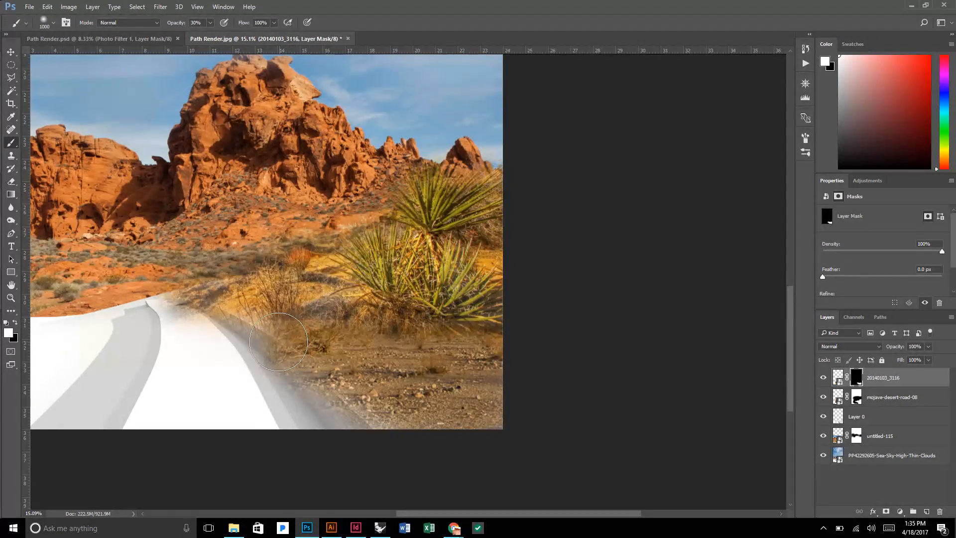
{"action": "mouse_move", "coordinate": [265, 344]}
{"action": "left_mouse_down"}
{"action": "mouse_move", "coordinate": [312, 328]}
{"action": "mouse_move", "coordinate": [317, 309]}
{"action": "mouse_move", "coordinate": [314, 301]}
{"action": "mouse_move", "coordinate": [267, 312]}
{"action": "left_mouse_up"}
{"action": "key", "text": "x"}
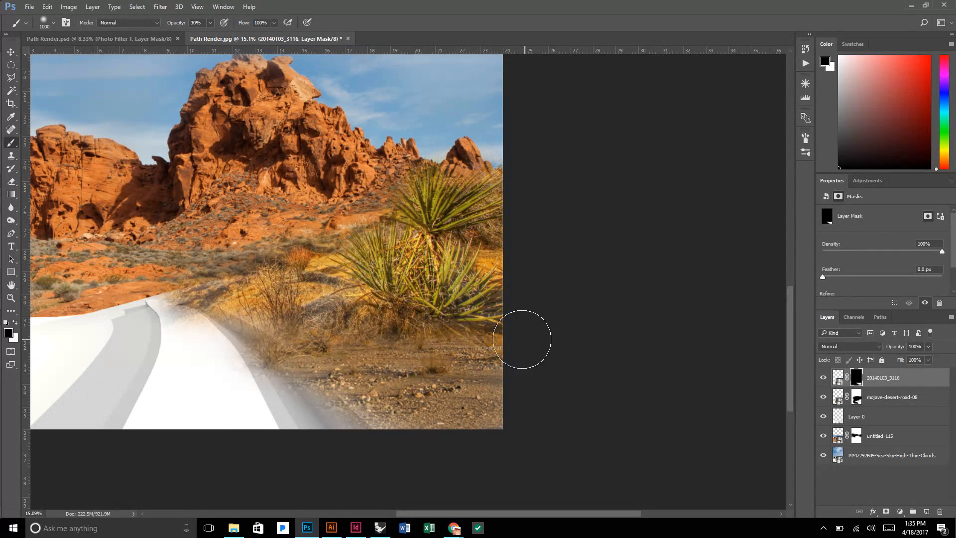
{"action": "key", "text": "x"}
{"action": "scroll", "coordinate": [488, 348], "scroll_direction": "down", "scroll_amount": 2}
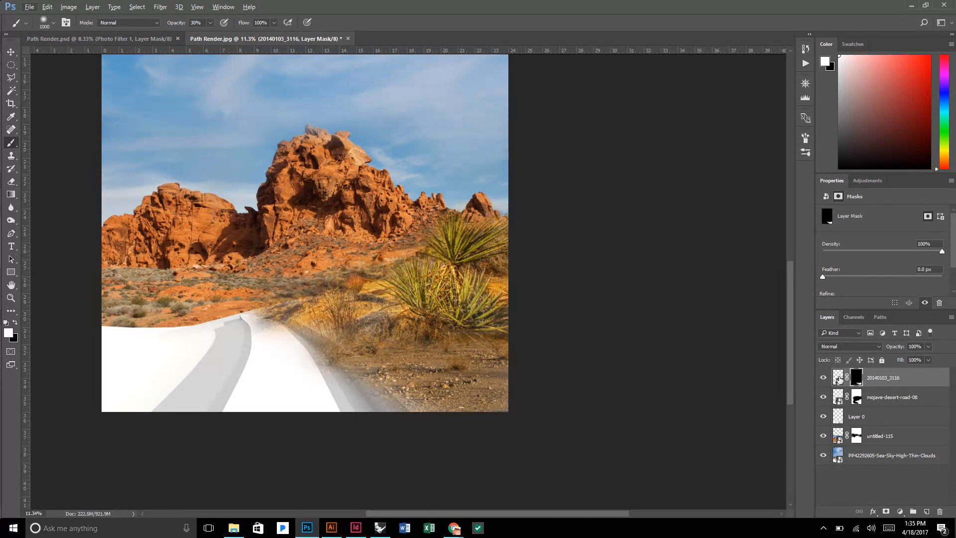
Unlink the 20140103_3116 photo from its layer mask and make the photo itself active instead of the mask.
{"action": "left_click", "coordinate": [838, 379]}
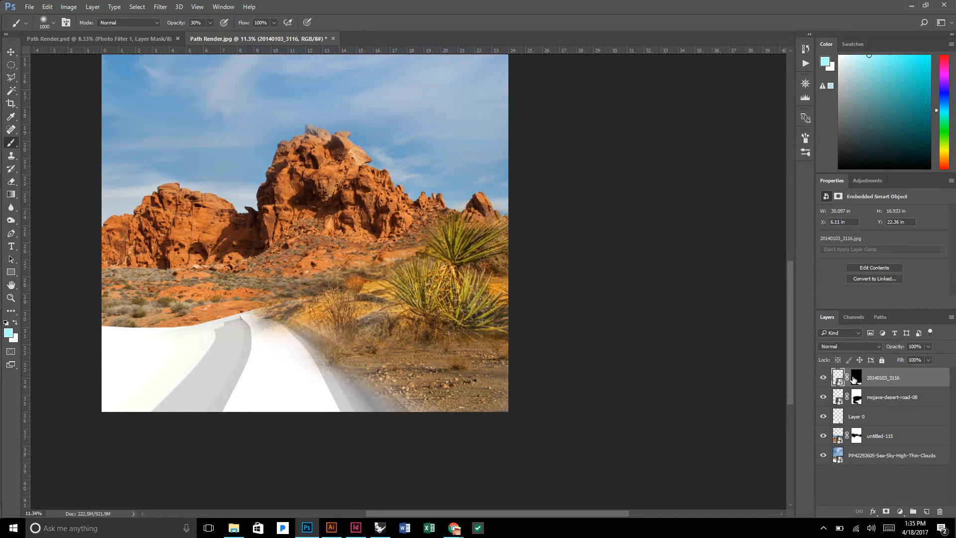
{"action": "left_click", "coordinate": [854, 379]}
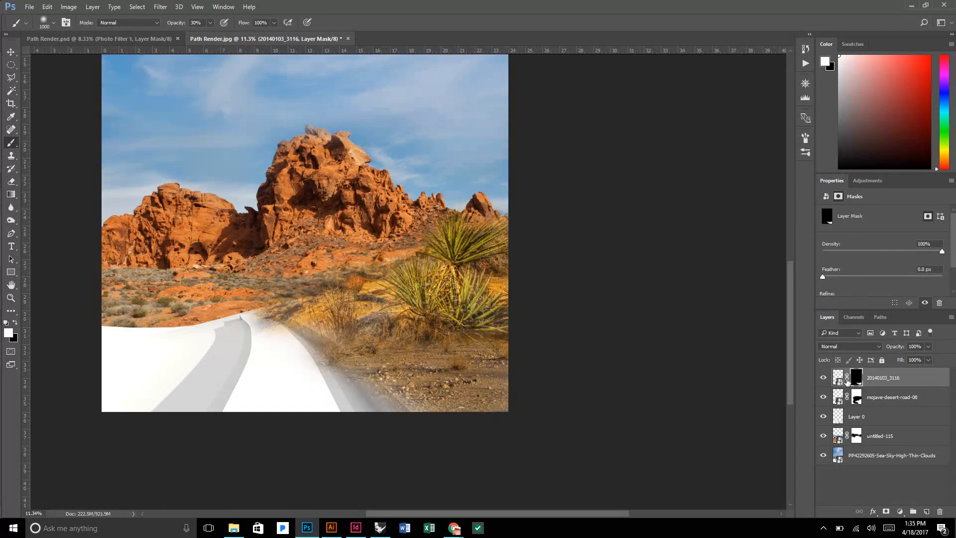
{"action": "left_click", "coordinate": [847, 380]}
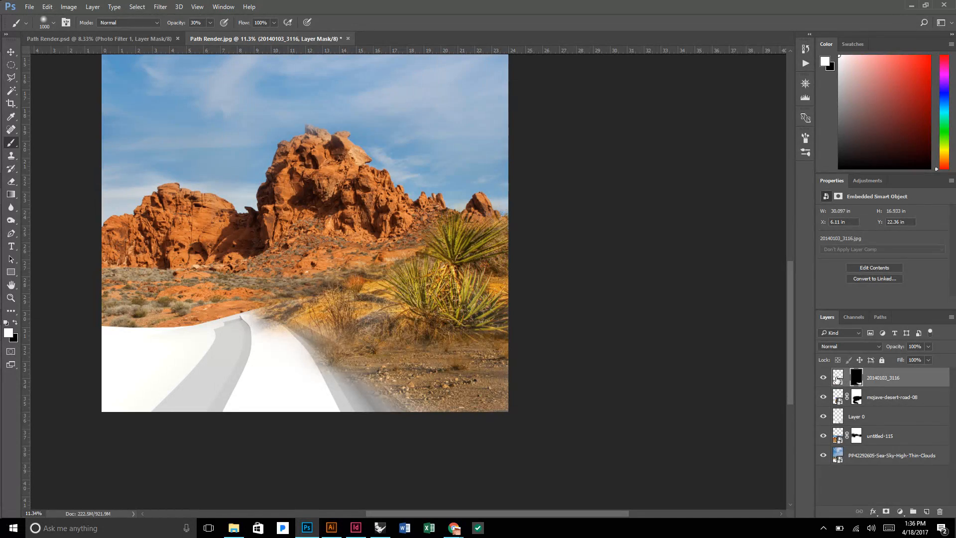
{"action": "left_click", "coordinate": [838, 380]}
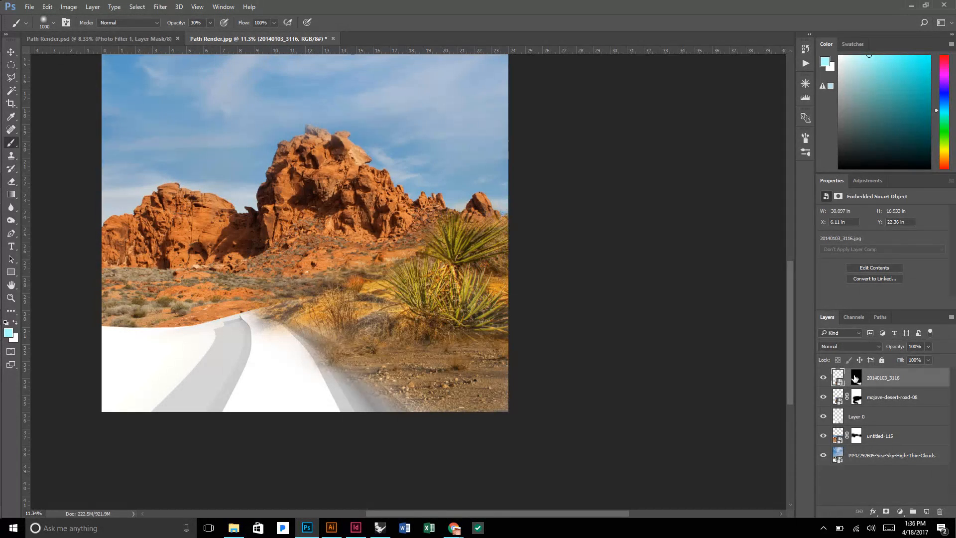
{"action": "key", "text": "m"}
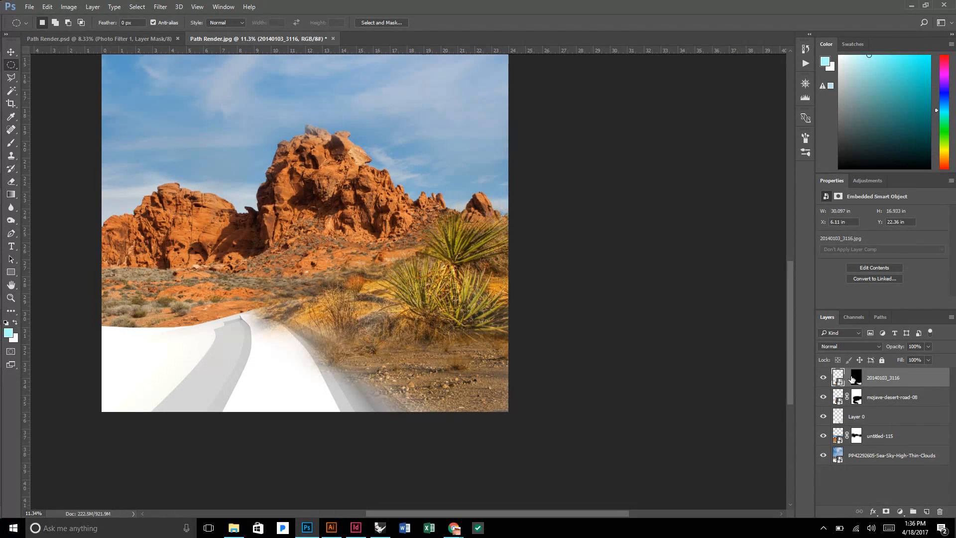
Free-transform the unlinked 20140103_3116 photo, scaling it proportionally to about 220%, shifting it right to X 7.34 in, and commit.
{"action": "left_click", "coordinate": [857, 380]}
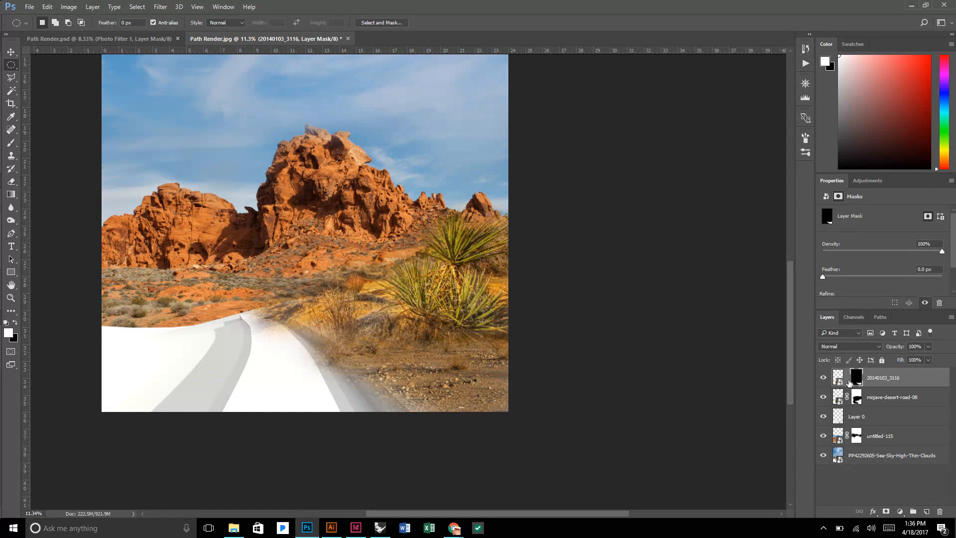
{"action": "left_click", "coordinate": [840, 378]}
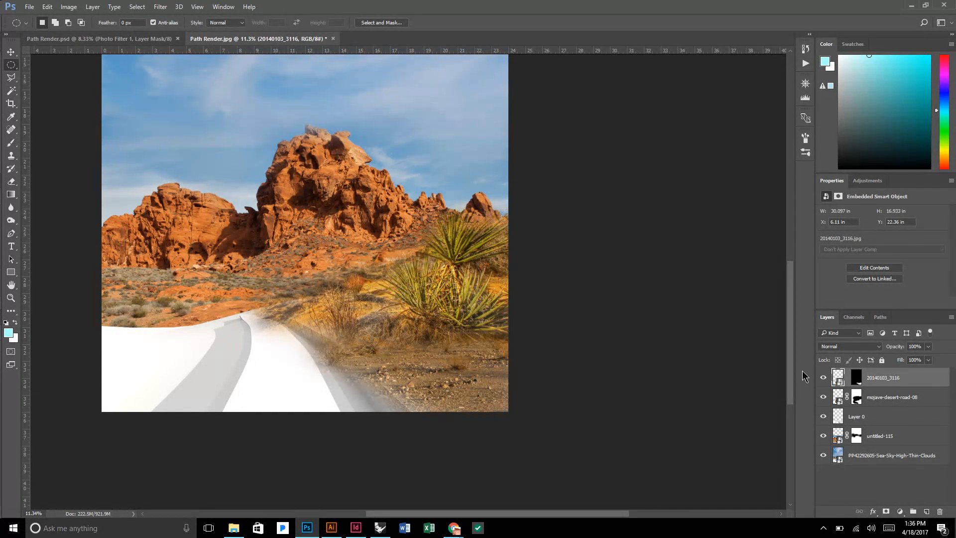
{"action": "right_click", "coordinate": [421, 316]}
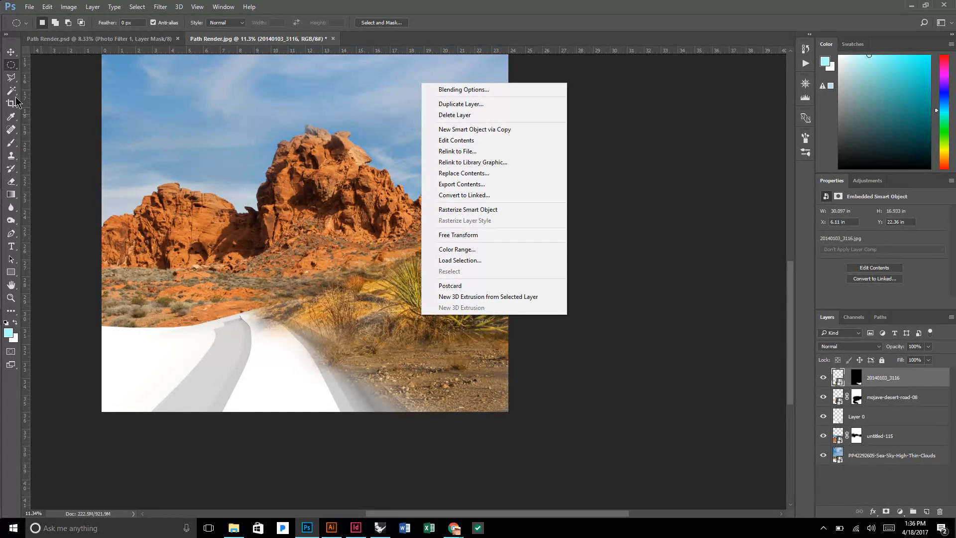
{"action": "left_click", "coordinate": [486, 236]}
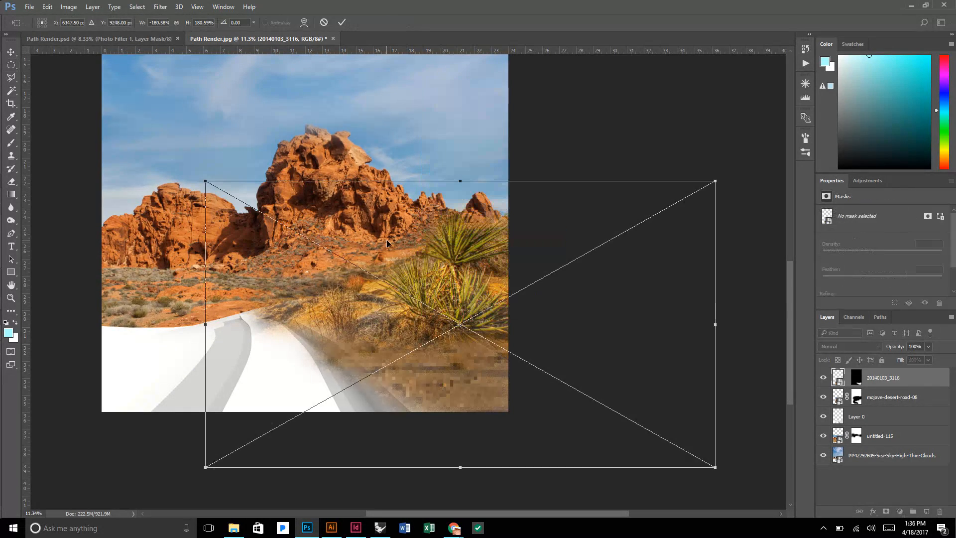
{"action": "left_click_drag", "start_coordinate": [202, 178], "coordinate": [89, 118]}
{"action": "left_click_drag", "start_coordinate": [438, 351], "coordinate": [592, 354]}
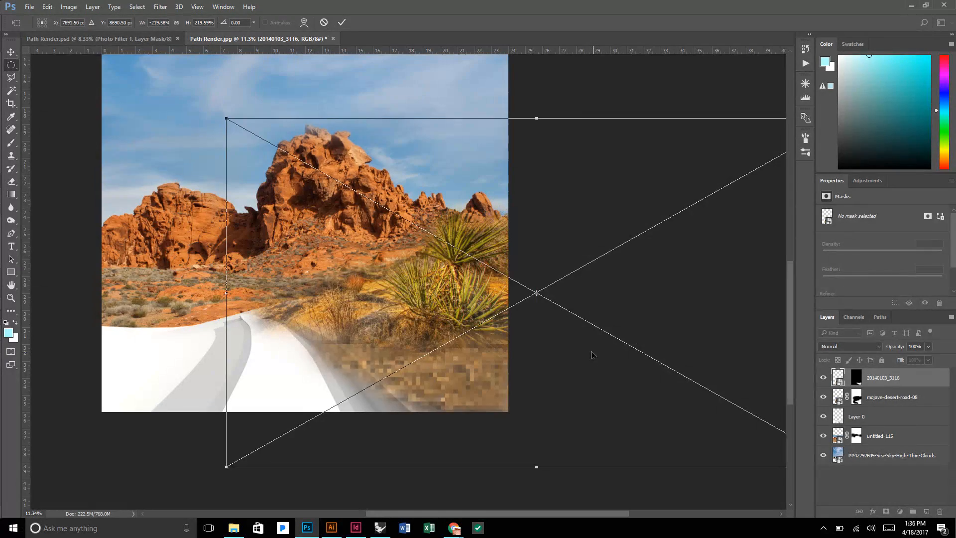
{"action": "key", "text": "Return"}
{"action": "scroll", "coordinate": [580, 348], "scroll_direction": "down", "scroll_amount": 2}
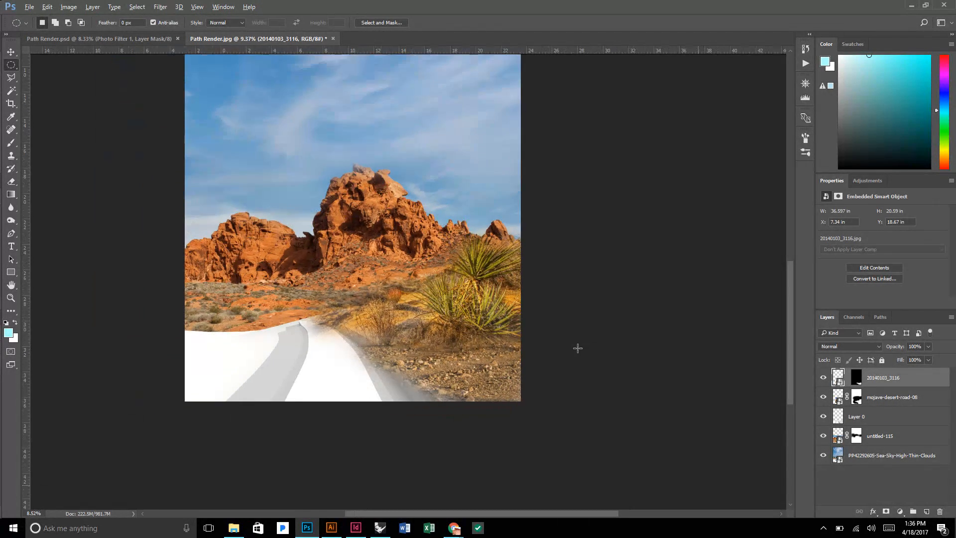
{"action": "scroll", "coordinate": [577, 348], "scroll_direction": "down", "scroll_amount": 1}
{"action": "scroll", "coordinate": [546, 486], "scroll_direction": "up", "scroll_amount": 1}
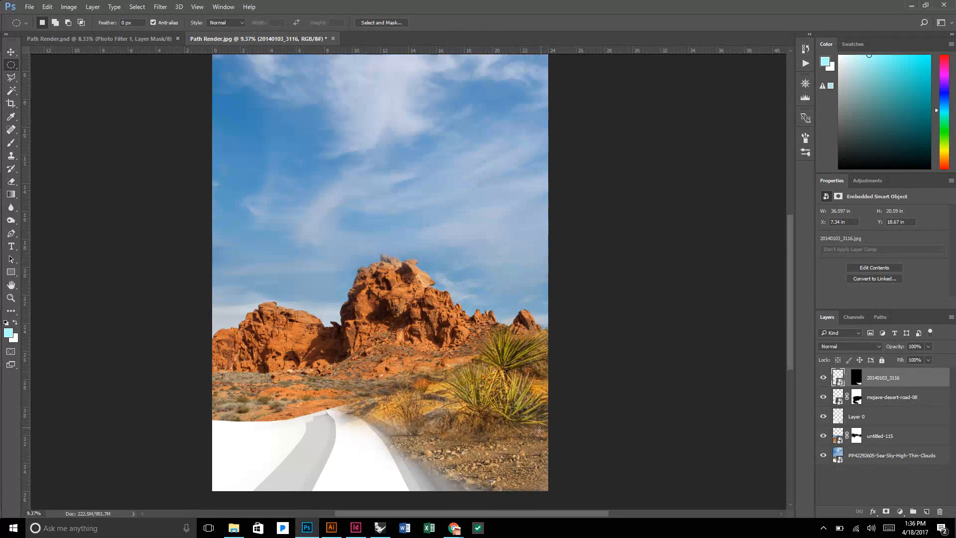
{"action": "scroll", "coordinate": [540, 453], "scroll_direction": "up", "scroll_amount": 1}
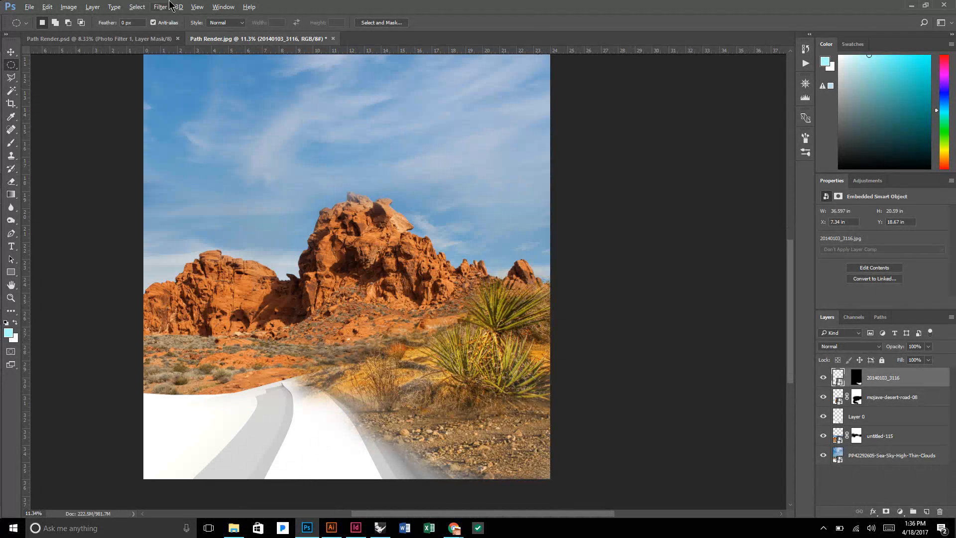
Check the finished Path Render.psd for reference, and move the unlinked 20140103_3116 photo left to X -7.73 in within Path Render.jpg.
{"action": "left_click", "coordinate": [130, 38]}
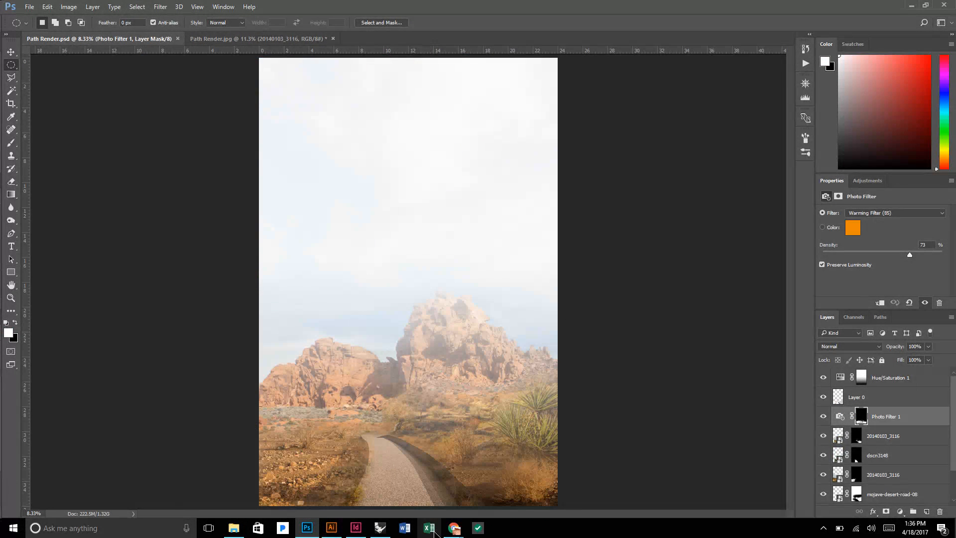
{"action": "left_click", "coordinate": [309, 39]}
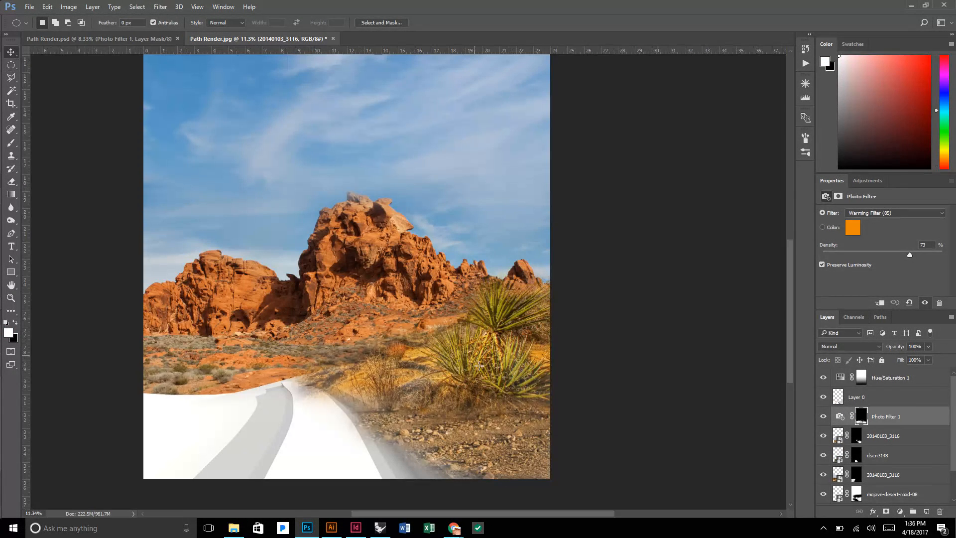
{"action": "key", "text": "v"}
{"action": "left_click_drag", "start_coordinate": [534, 441], "coordinate": [272, 441]}
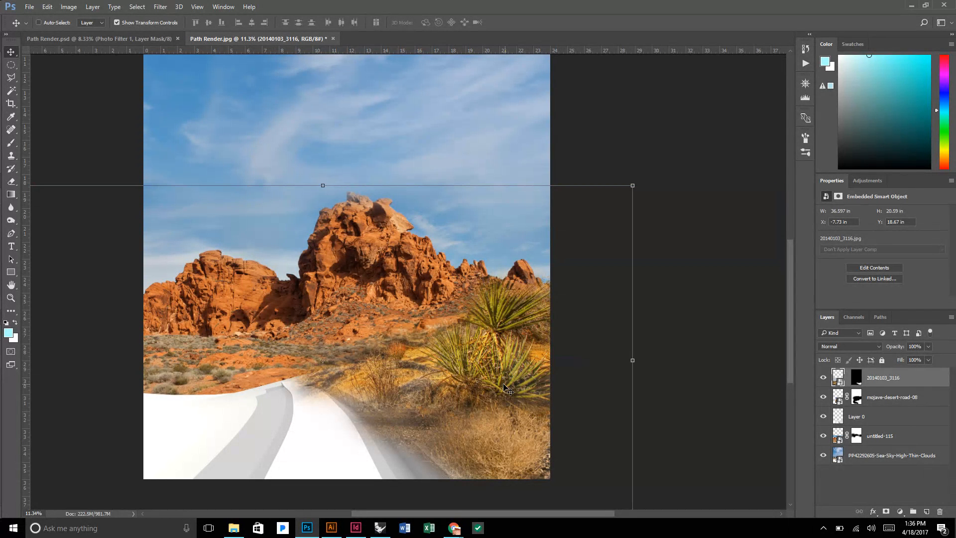
{"action": "scroll", "coordinate": [506, 383], "scroll_direction": "down", "scroll_amount": 3}
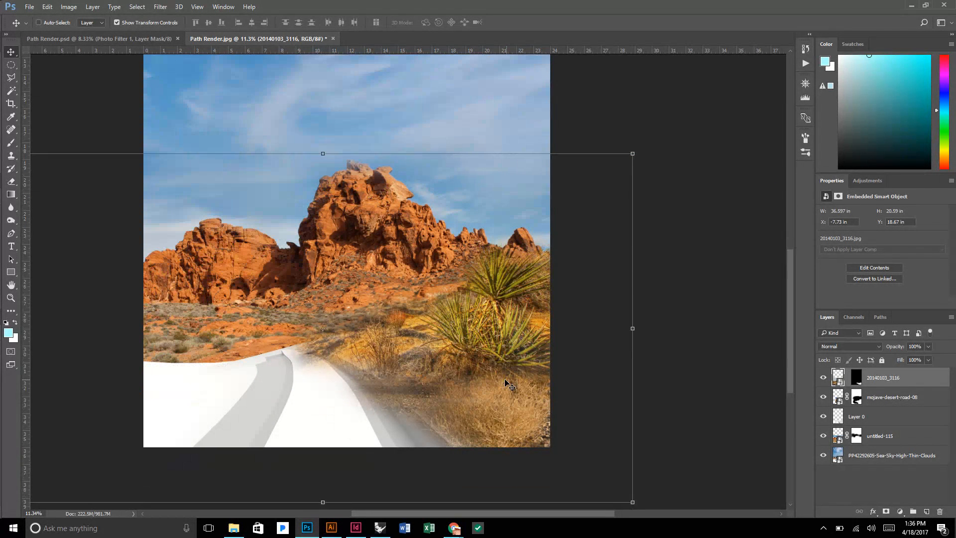
Brush black at 30% opacity on the 20140103_3116 mask to blend the dry bush and ground between the path and yucca.
{"action": "left_click", "coordinate": [859, 382]}
{"action": "key", "text": "b"}
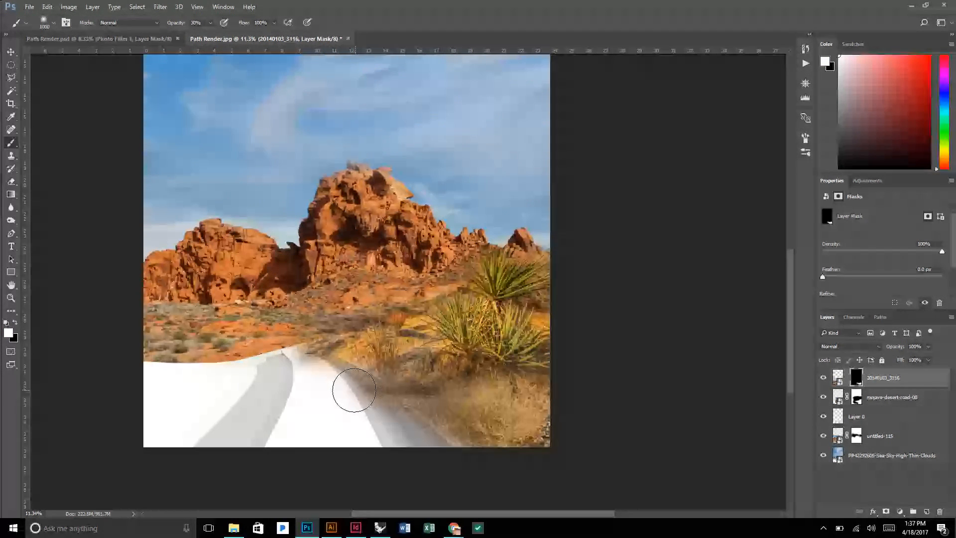
{"action": "key", "text": "x"}
{"action": "mouse_move", "coordinate": [352, 391]}
{"action": "left_mouse_down"}
{"action": "mouse_move", "coordinate": [394, 424]}
{"action": "mouse_move", "coordinate": [349, 395]}
{"action": "mouse_move", "coordinate": [380, 414]}
{"action": "mouse_move", "coordinate": [411, 402]}
{"action": "mouse_move", "coordinate": [430, 371]}
{"action": "mouse_move", "coordinate": [438, 395]}
{"action": "mouse_move", "coordinate": [473, 401]}
{"action": "mouse_move", "coordinate": [448, 402]}
{"action": "mouse_move", "coordinate": [491, 384]}
{"action": "mouse_move", "coordinate": [495, 400]}
{"action": "mouse_move", "coordinate": [502, 382]}
{"action": "mouse_move", "coordinate": [535, 394]}
{"action": "mouse_move", "coordinate": [523, 376]}
{"action": "left_mouse_up"}
{"action": "key", "text": "x"}
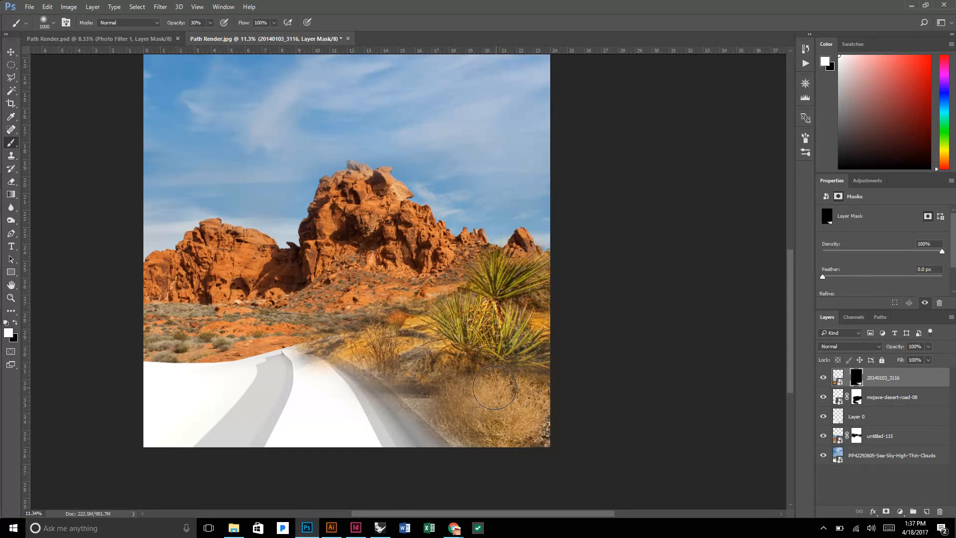
{"action": "key", "text": "x"}
{"action": "mouse_move", "coordinate": [438, 405]}
{"action": "left_mouse_down"}
{"action": "mouse_move", "coordinate": [379, 399]}
{"action": "mouse_move", "coordinate": [438, 404]}
{"action": "mouse_move", "coordinate": [421, 407]}
{"action": "left_mouse_up"}
{"action": "key", "text": "x"}
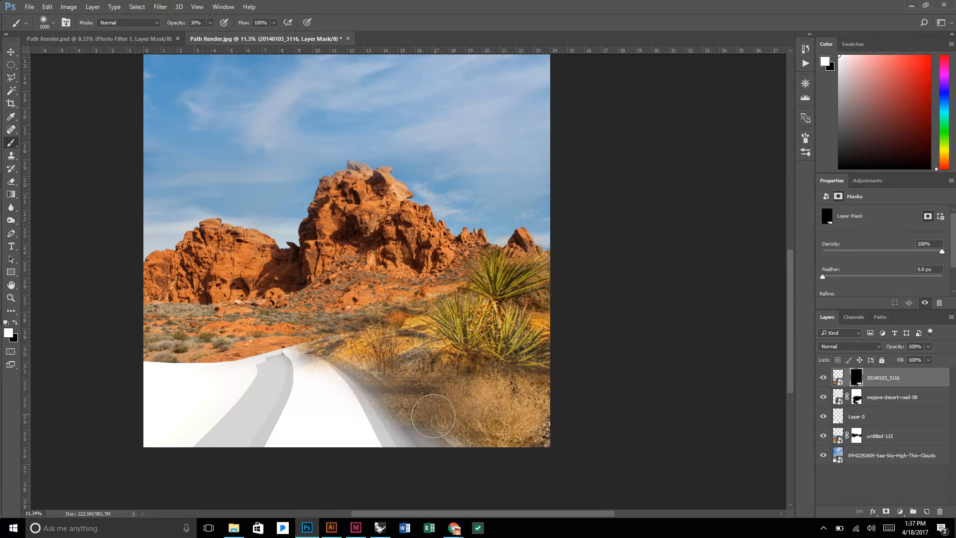
{"action": "key", "text": "x"}
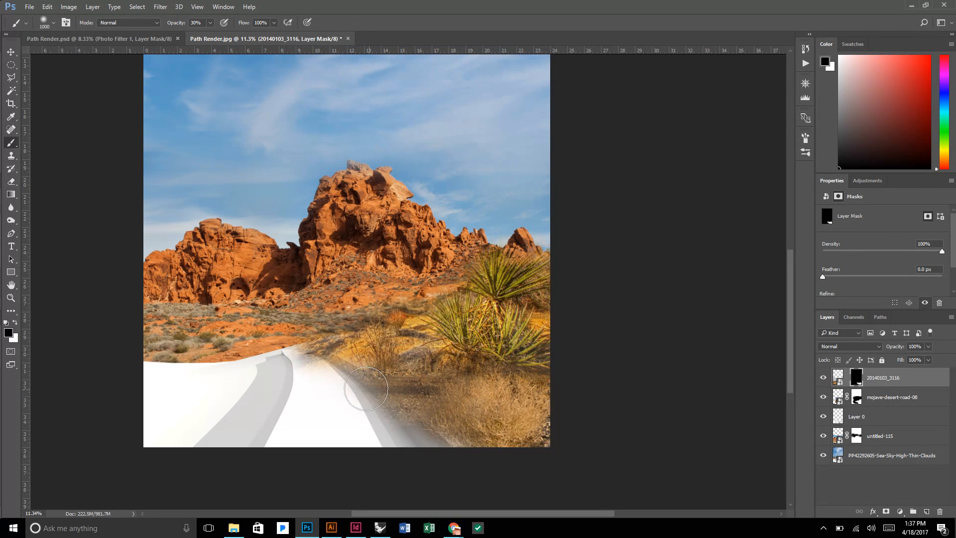
{"action": "mouse_move", "coordinate": [366, 388]}
{"action": "left_mouse_down"}
{"action": "mouse_move", "coordinate": [342, 384]}
{"action": "mouse_move", "coordinate": [413, 405]}
{"action": "mouse_move", "coordinate": [403, 388]}
{"action": "left_mouse_up"}
{"action": "key", "text": "x"}
{"action": "key", "text": "x"}
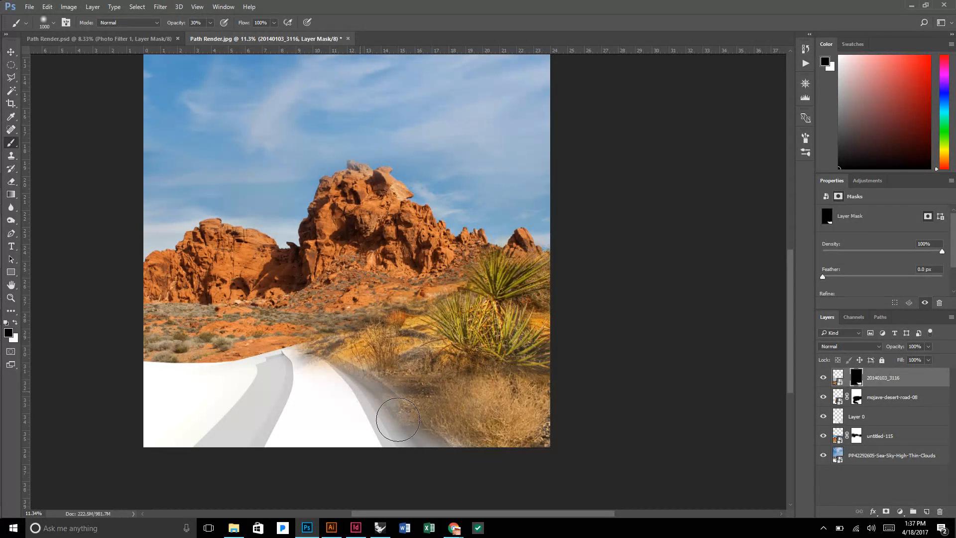
{"action": "key", "text": "x"}
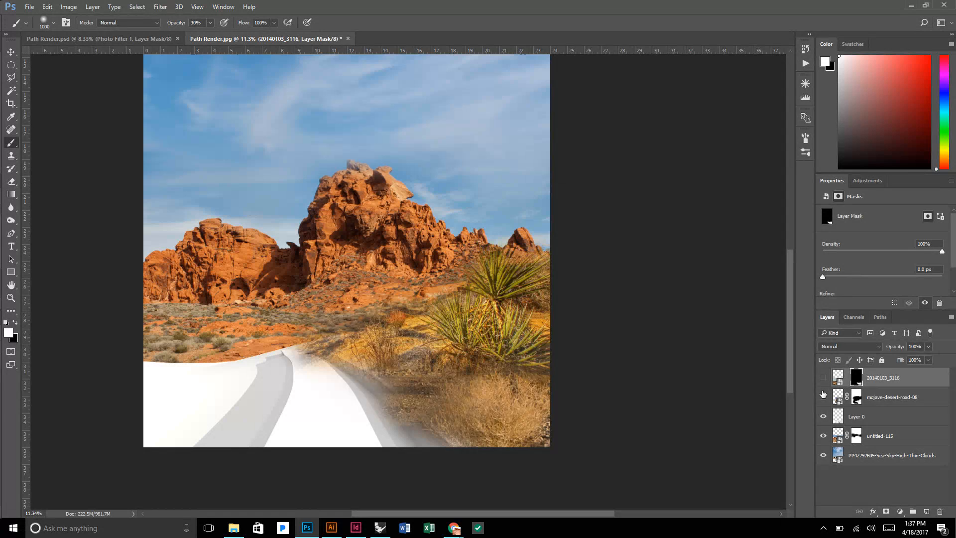
Hide the 20140103_3116 and mojave-desert-road-08 layers, Magic Wand the grey ground beside the path on Layer 0, and show both layers again.
{"action": "left_click", "coordinate": [824, 395]}
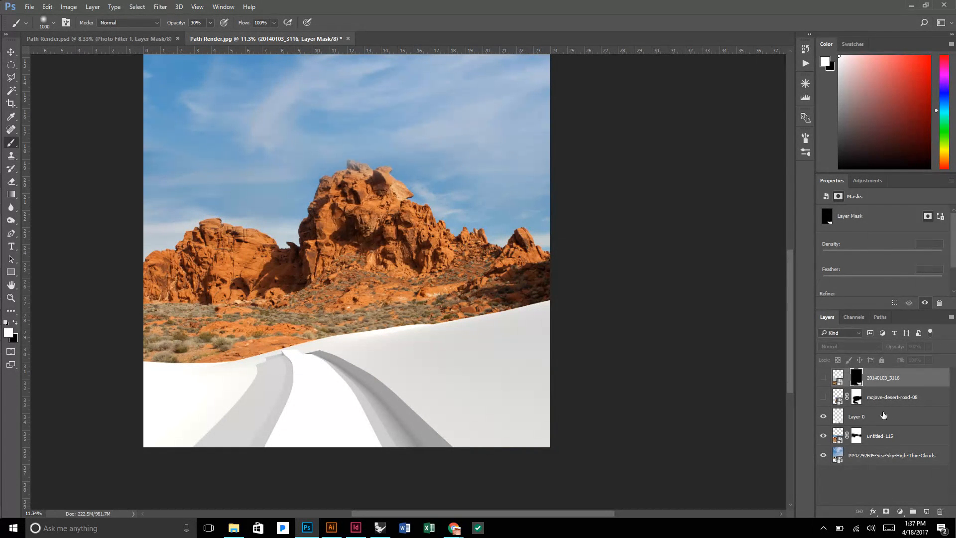
{"action": "left_click", "coordinate": [884, 415]}
{"action": "left_click", "coordinate": [823, 416]}
{"action": "left_click", "coordinate": [823, 417]}
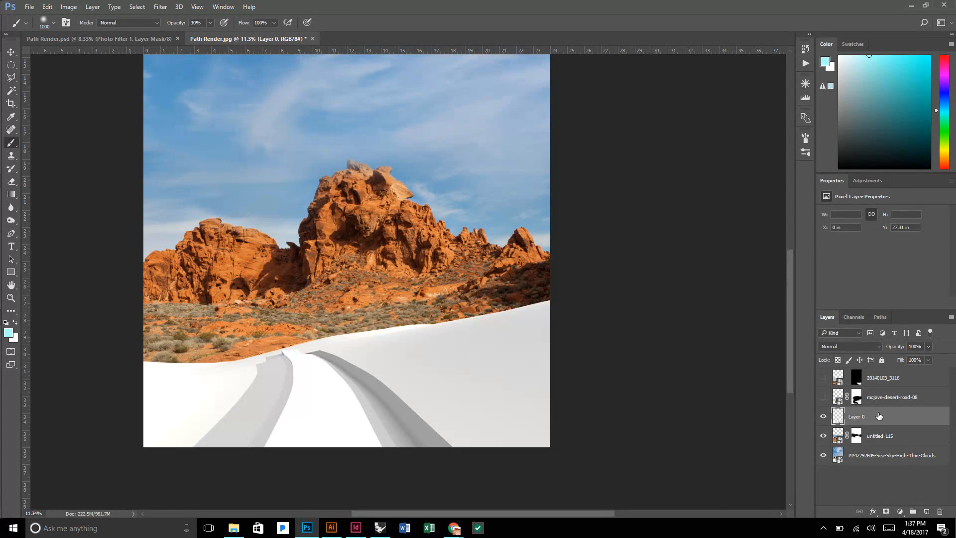
{"action": "key", "text": "w"}
{"action": "left_click", "coordinate": [480, 367]}
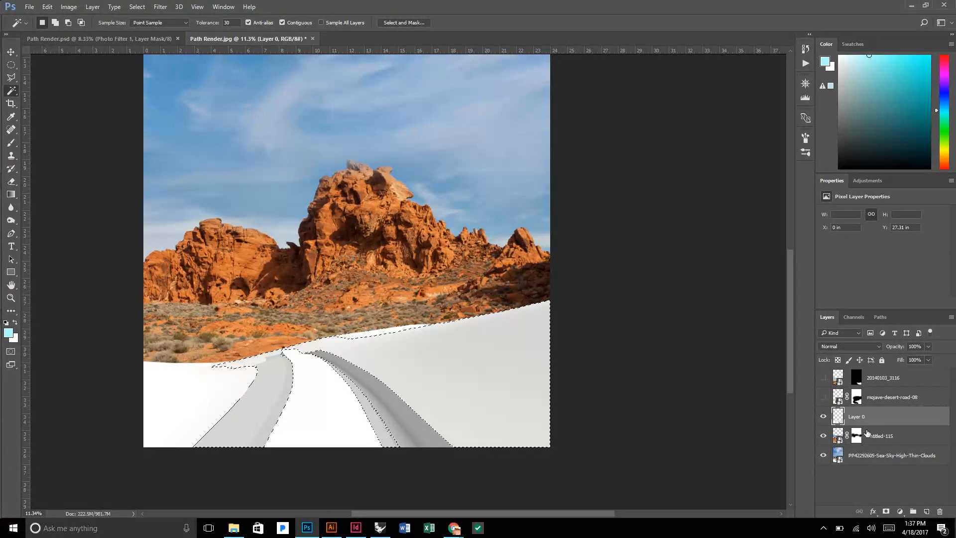
{"action": "left_click", "coordinate": [823, 397]}
{"action": "left_click", "coordinate": [823, 377]}
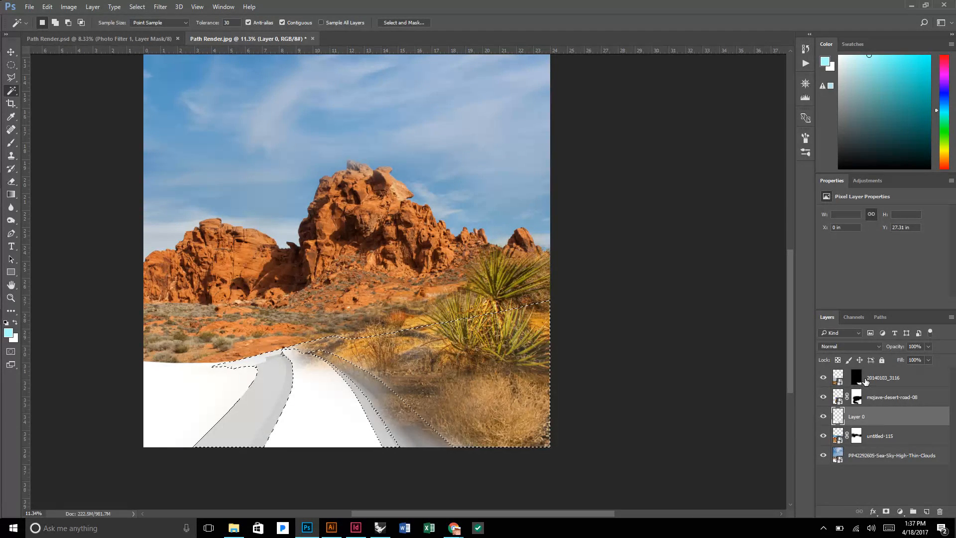
Brush white at 30% opacity on the 20140103_3116 mask inside the ground selection beside the path edge.
{"action": "left_click", "coordinate": [865, 380]}
{"action": "key", "text": "b"}
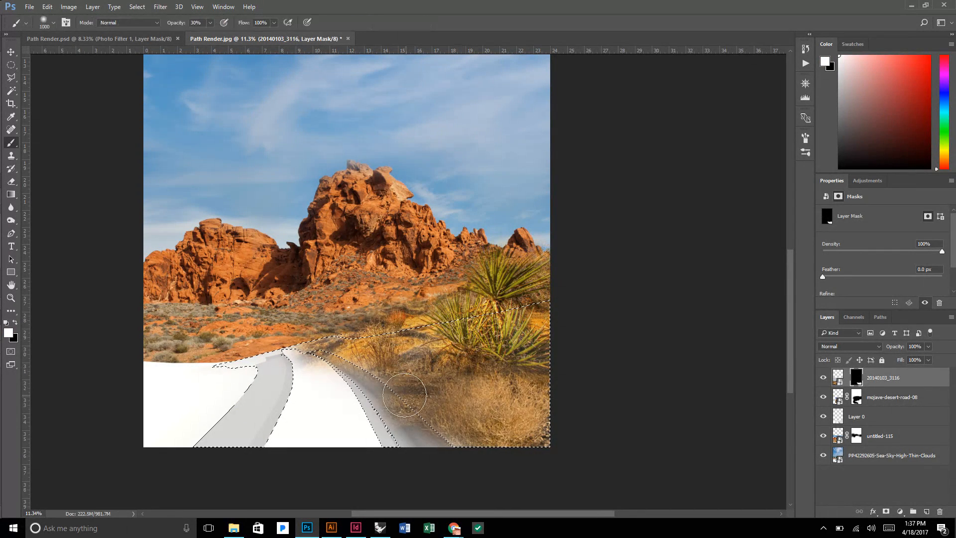
{"action": "left_click", "coordinate": [396, 393]}
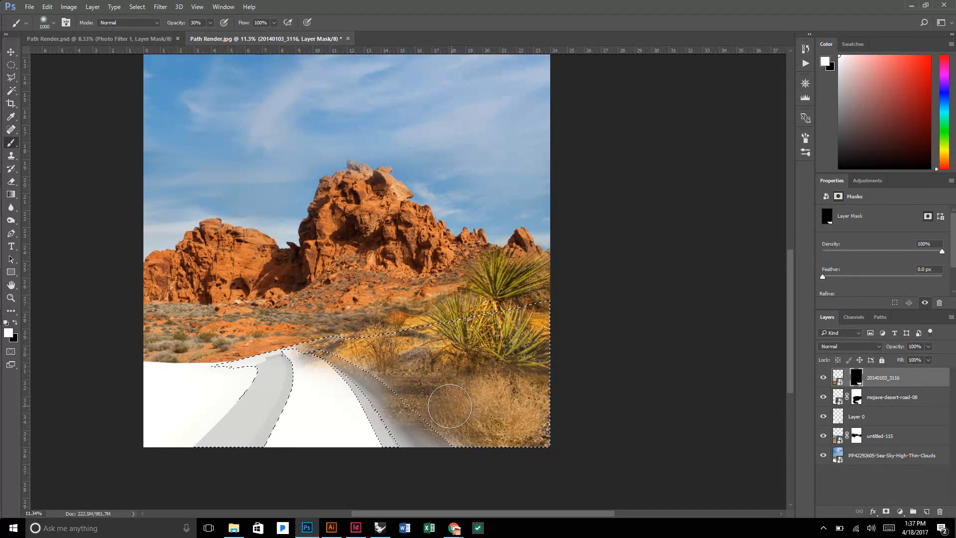
{"action": "key", "text": "alt+BackSpace"}
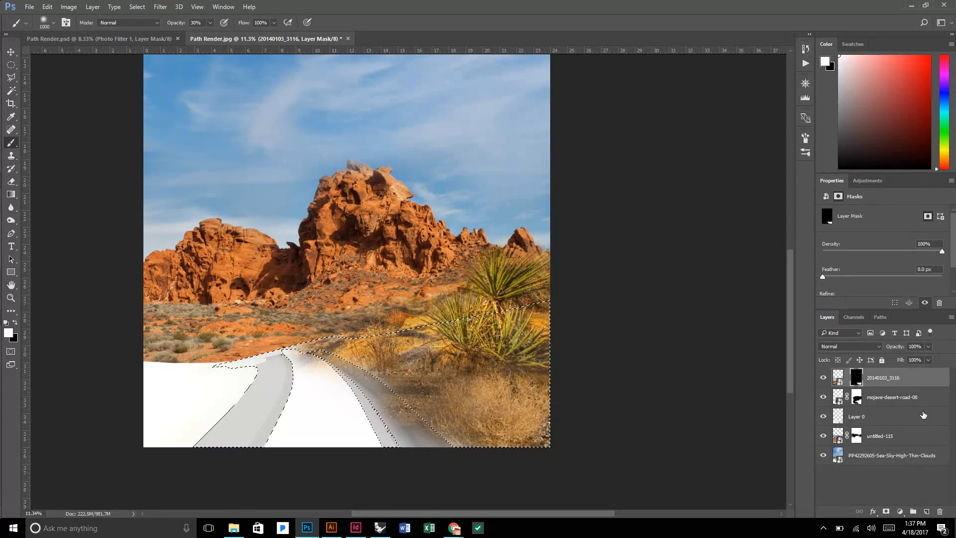
Invert the ground selection, paint black at 30% opacity on the 20140103_3116 mask over the path's edge strip, and deselect.
{"action": "left_click", "coordinate": [894, 412]}
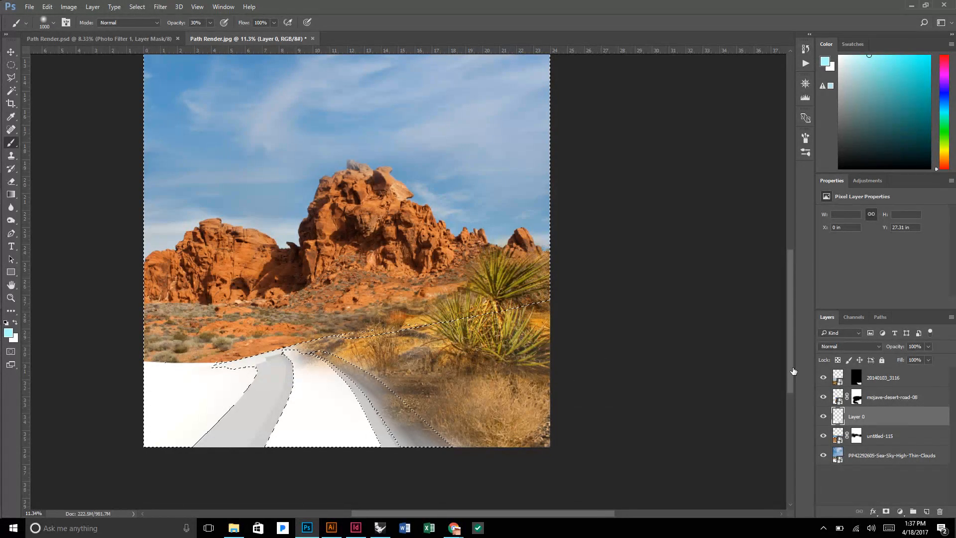
{"action": "left_click", "coordinate": [856, 377]}
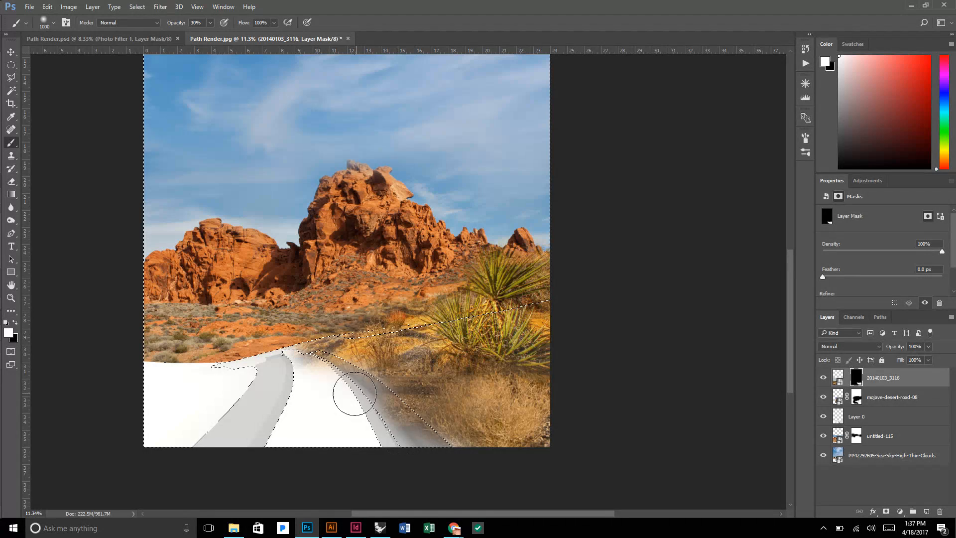
{"action": "key", "text": "x"}
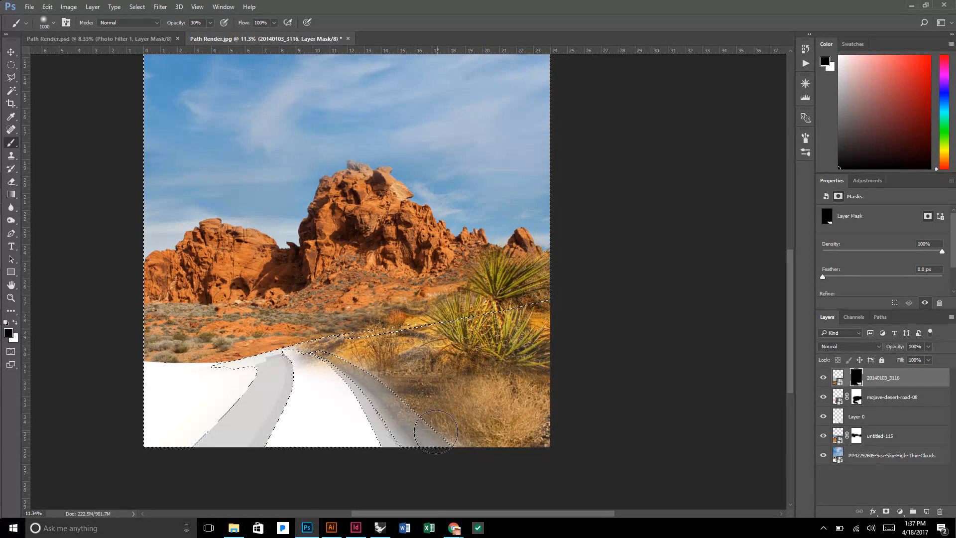
{"action": "mouse_move", "coordinate": [435, 432]}
{"action": "left_mouse_down"}
{"action": "mouse_move", "coordinate": [396, 399]}
{"action": "mouse_move", "coordinate": [367, 395]}
{"action": "mouse_move", "coordinate": [422, 463]}
{"action": "mouse_move", "coordinate": [383, 405]}
{"action": "mouse_move", "coordinate": [455, 460]}
{"action": "mouse_move", "coordinate": [382, 394]}
{"action": "mouse_move", "coordinate": [415, 442]}
{"action": "mouse_move", "coordinate": [349, 373]}
{"action": "mouse_move", "coordinate": [384, 395]}
{"action": "left_mouse_up"}
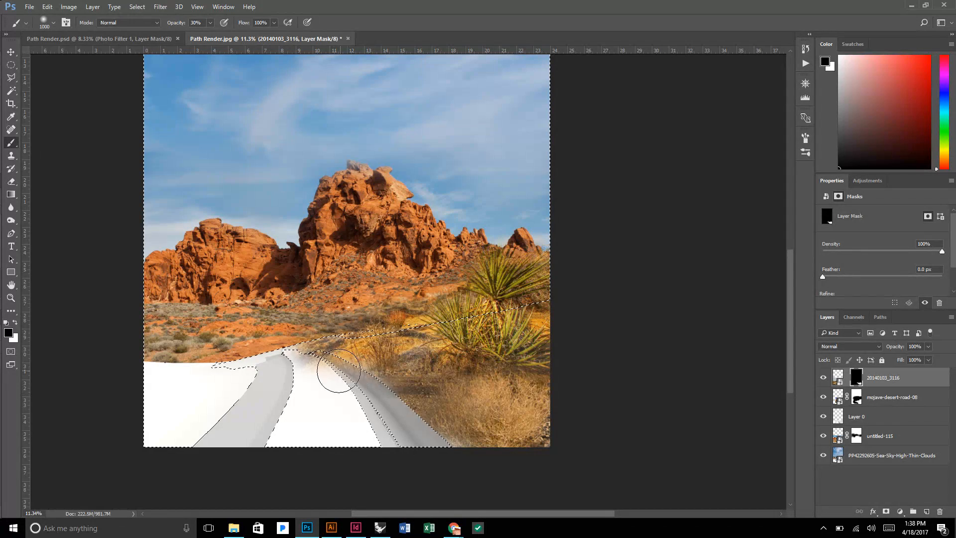
{"action": "left_click_drag", "start_coordinate": [339, 370], "coordinate": [338, 370]}
{"action": "key", "text": "ctrl+d"}
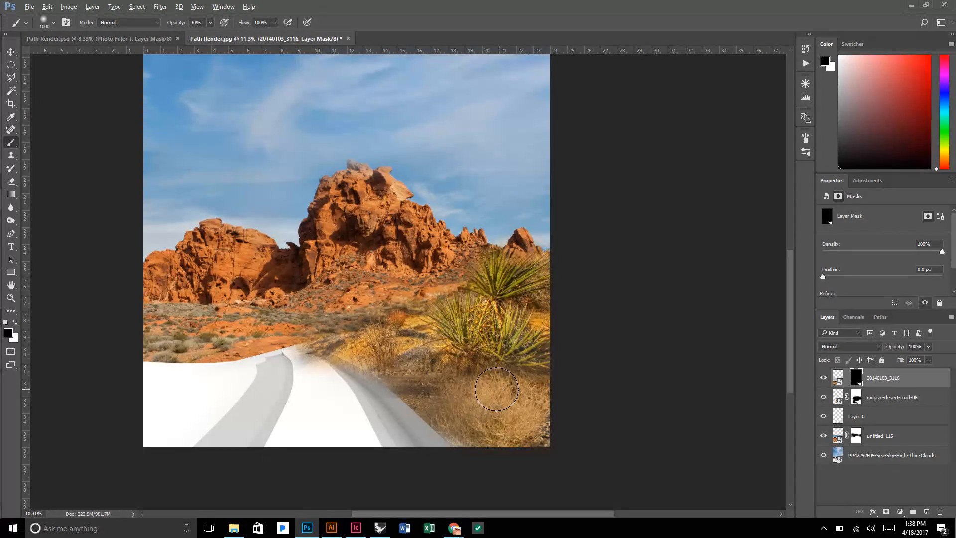
{"action": "scroll", "coordinate": [472, 396], "scroll_direction": "down", "scroll_amount": 2}
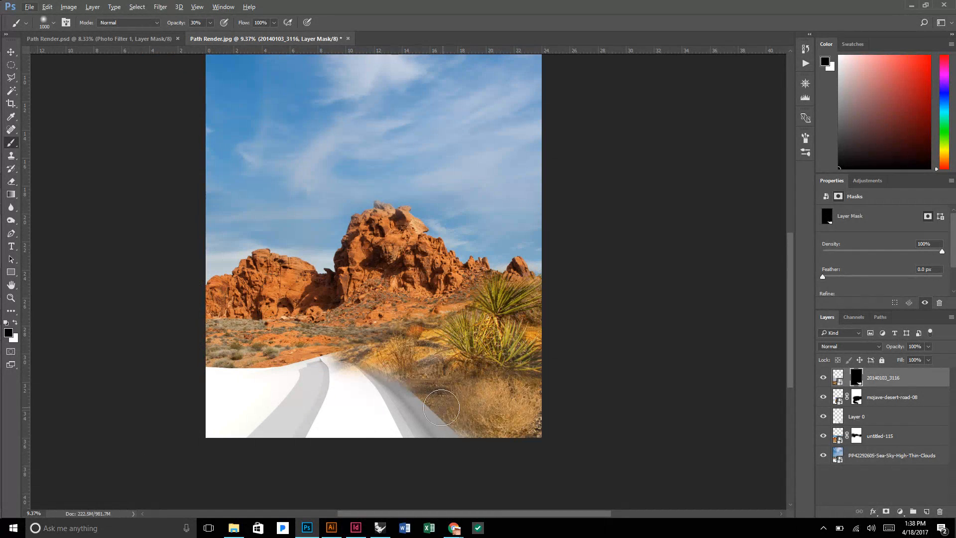
{"action": "scroll", "coordinate": [452, 390], "scroll_direction": "down", "scroll_amount": 1}
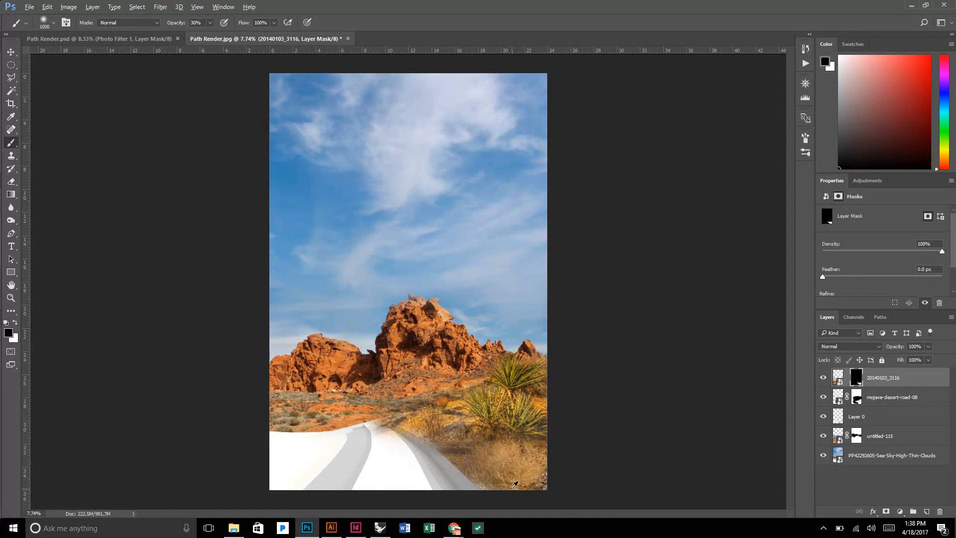
{"action": "scroll", "coordinate": [509, 490], "scroll_direction": "up", "scroll_amount": 1}
{"action": "scroll", "coordinate": [518, 421], "scroll_direction": "down", "scroll_amount": 2}
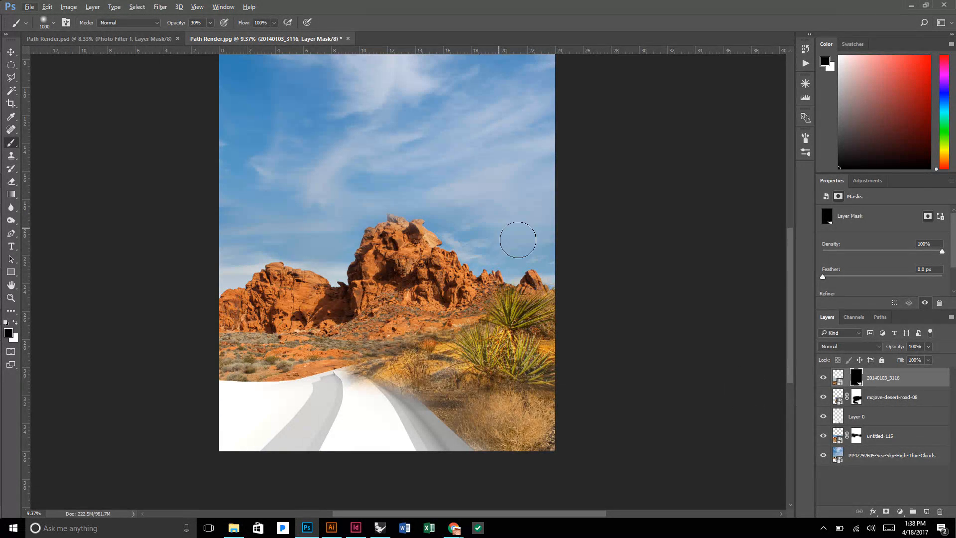
{"action": "key", "text": "v"}
{"action": "left_click", "coordinate": [452, 304]}
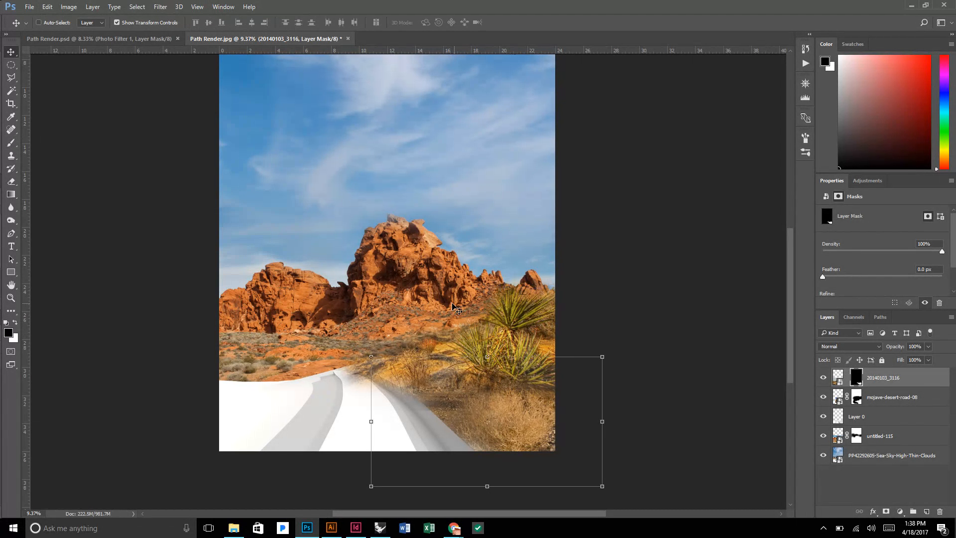
{"action": "left_click_drag", "start_coordinate": [490, 398], "coordinate": [261, 406]}
{"action": "key", "text": "ctrl+z"}
Relink the 20140103_3116 photo to its layer mask.
{"action": "left_click", "coordinate": [848, 379]}
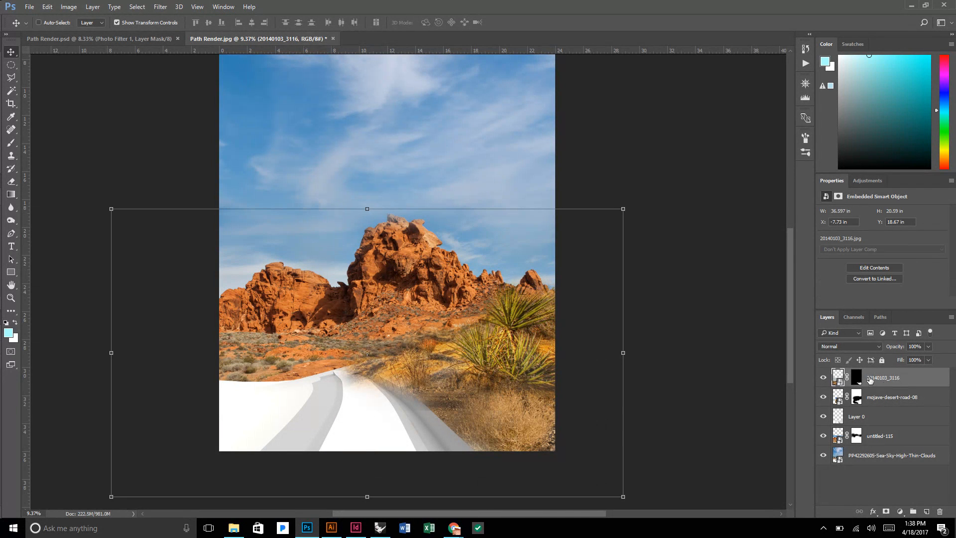
Duplicate the 20140103_3116 photo over the foreground on the other side of the path and make the copy's layer mask solid black.
{"action": "left_click_drag", "start_coordinate": [423, 388], "coordinate": [186, 400]}
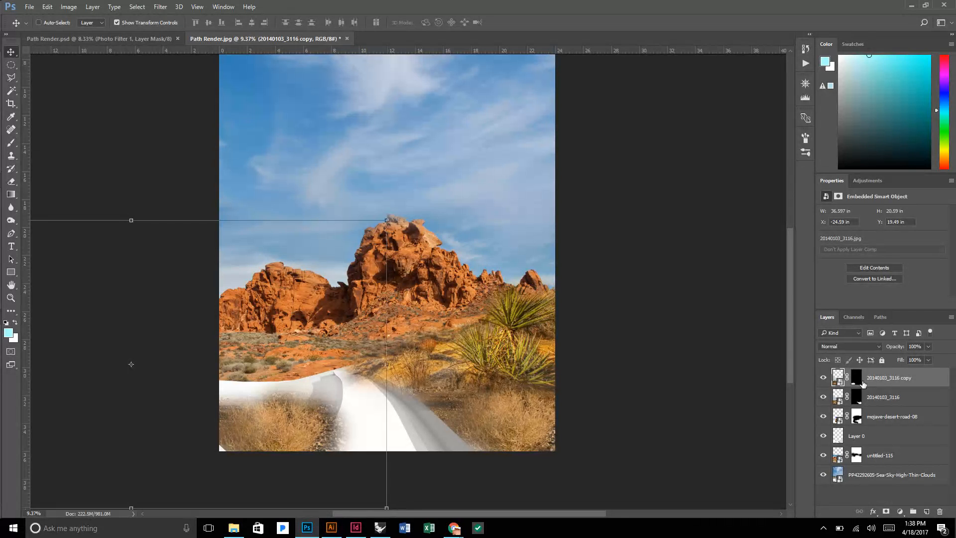
{"action": "left_click", "coordinate": [858, 382]}
{"action": "left_click_drag", "start_coordinate": [672, 337], "coordinate": [674, 339]}
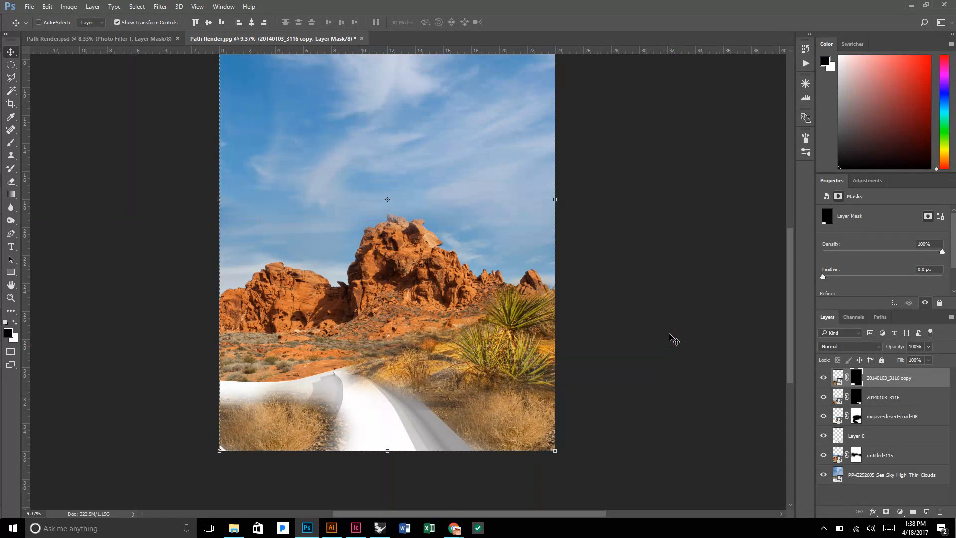
{"action": "key", "text": "ctrl+i"}
{"action": "key", "text": "b"}
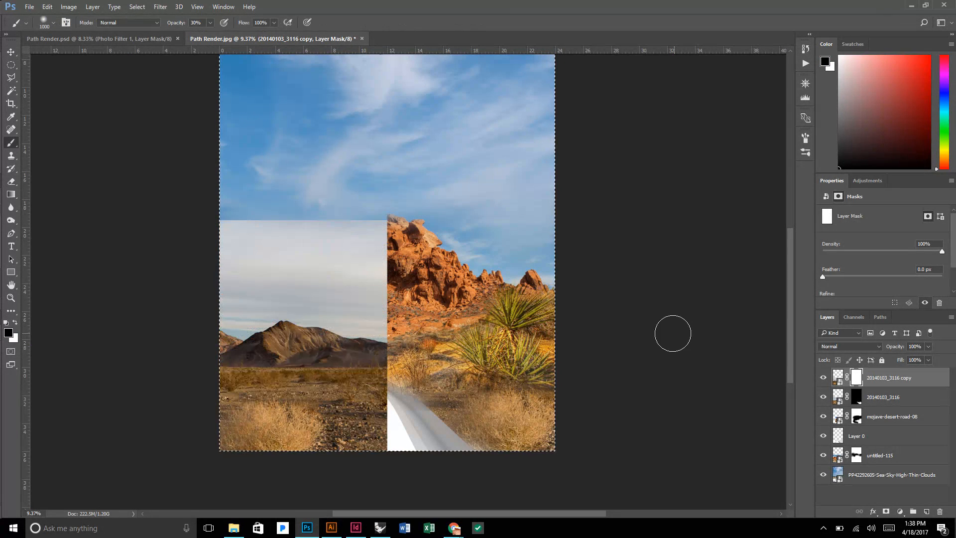
{"action": "key", "text": "ctrl+d"}
{"action": "key", "text": "ctrl+i"}
{"action": "key", "text": "v"}
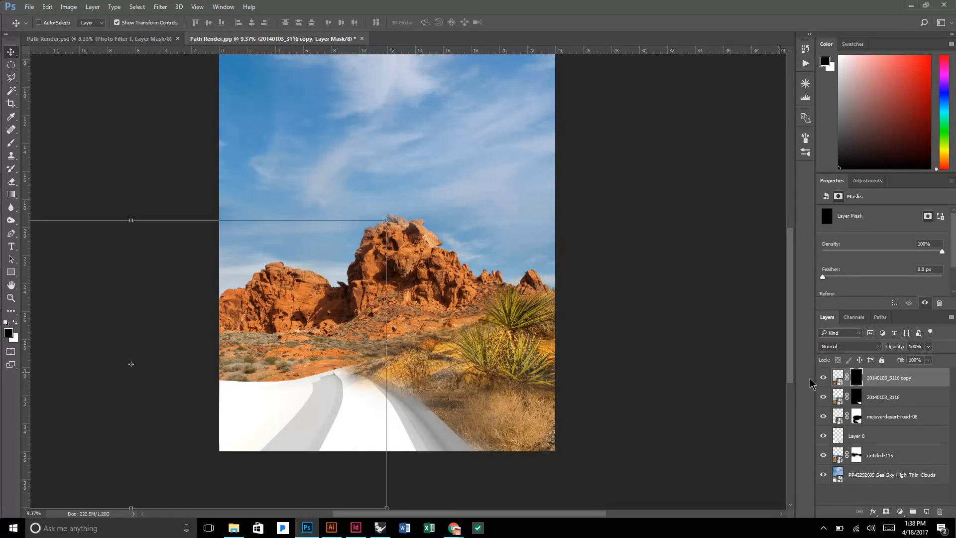
Try repositioning the copied photo across the foreground with its mask disabled, re-enabling and inverting the mask.
{"action": "left_click", "coordinate": [856, 377], "text": "shift"}
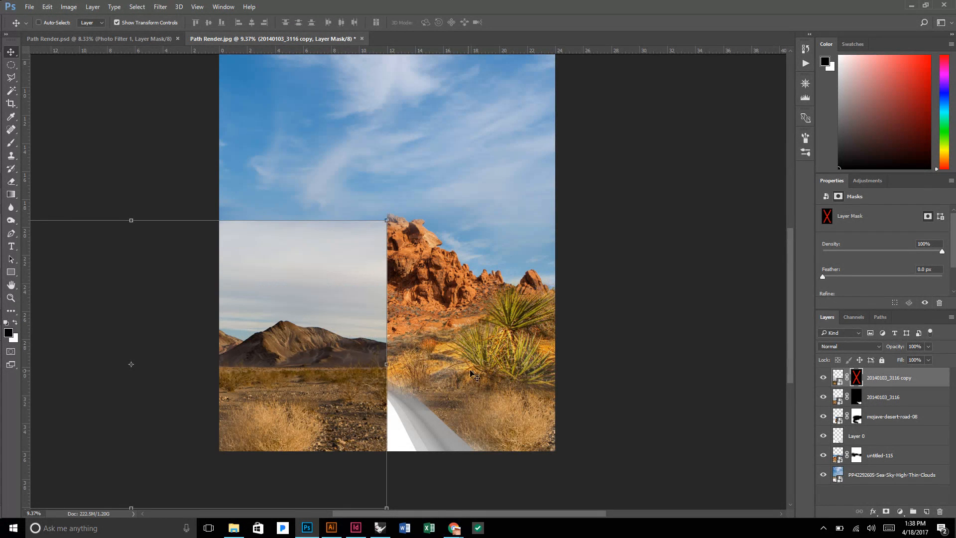
{"action": "left_click_drag", "start_coordinate": [330, 397], "coordinate": [606, 377]}
{"action": "left_click_drag", "start_coordinate": [362, 409], "coordinate": [325, 421]}
{"action": "left_click", "coordinate": [858, 379], "text": "shift"}
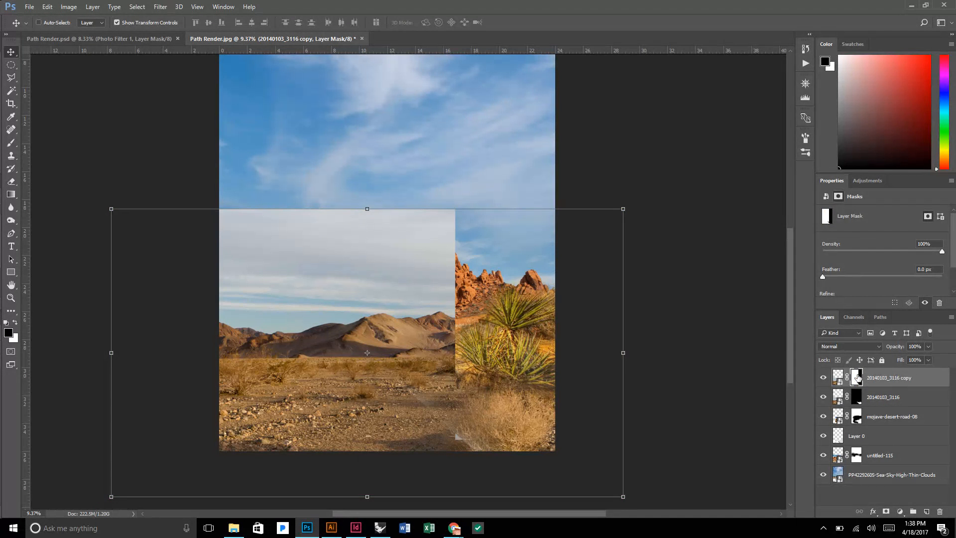
{"action": "key", "text": "b"}
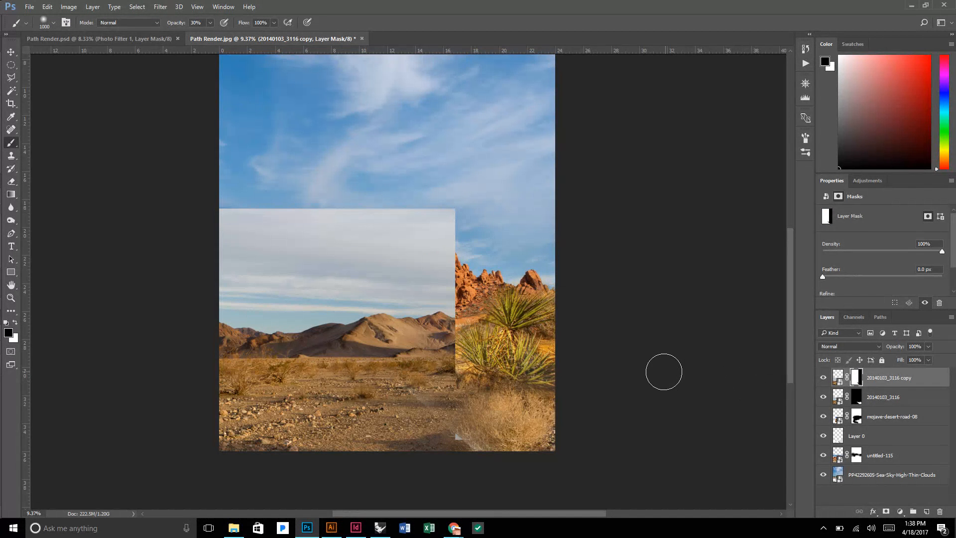
{"action": "key", "text": "ctrl+i"}
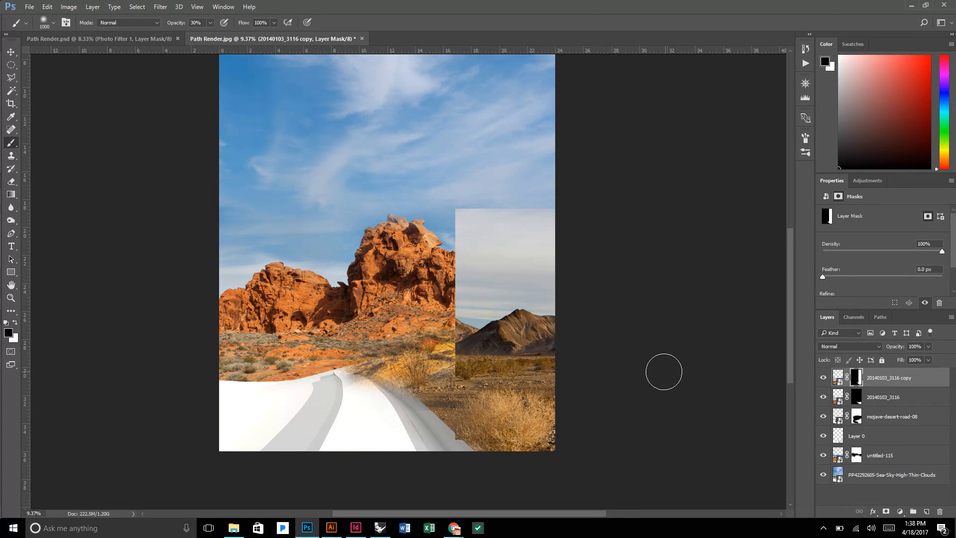
Delete the layer mask from the 20140103_3116 copy layer.
{"action": "right_click", "coordinate": [905, 381]}
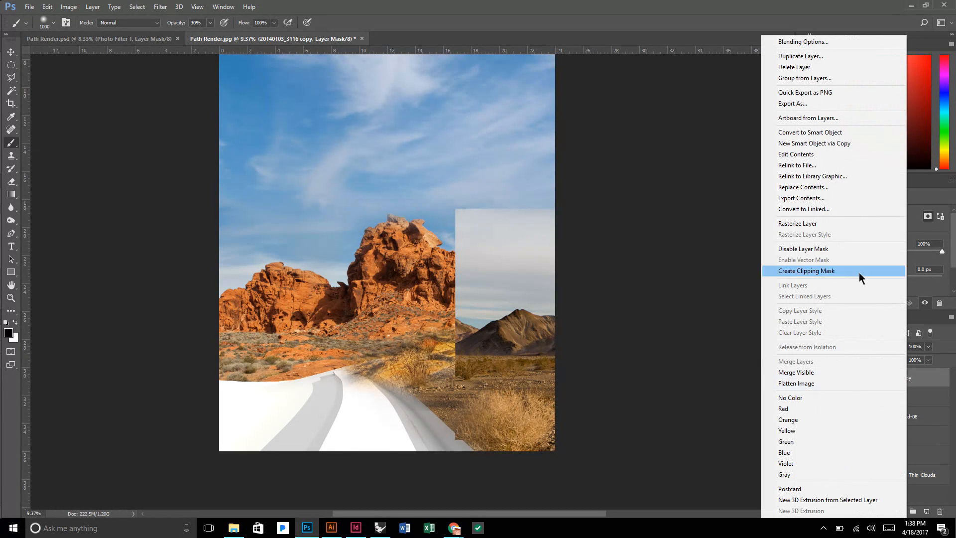
{"action": "left_click", "coordinate": [924, 398]}
{"action": "right_click", "coordinate": [857, 377]}
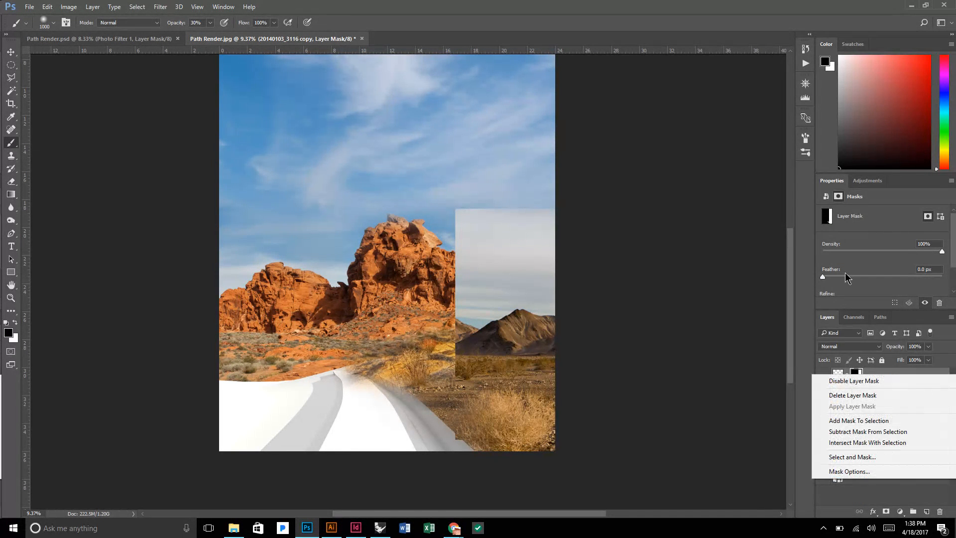
{"action": "left_click_drag", "start_coordinate": [856, 377], "coordinate": [876, 401]}
{"action": "key", "text": "v"}
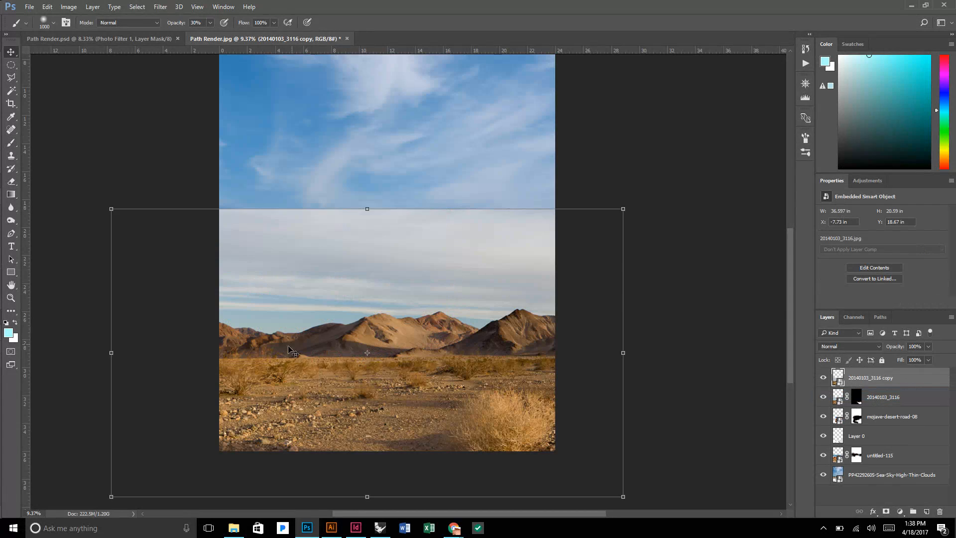
Shift the copied desert photo slightly up and toward the canvas's left side, and give it a new all-black layer mask.
{"action": "mouse_move", "coordinate": [378, 391]}
{"action": "left_mouse_down"}
{"action": "mouse_move", "coordinate": [379, 346]}
{"action": "mouse_move", "coordinate": [378, 390]}
{"action": "mouse_move", "coordinate": [596, 288]}
{"action": "mouse_move", "coordinate": [392, 395]}
{"action": "mouse_move", "coordinate": [367, 398]}
{"action": "mouse_move", "coordinate": [367, 389]}
{"action": "left_mouse_up"}
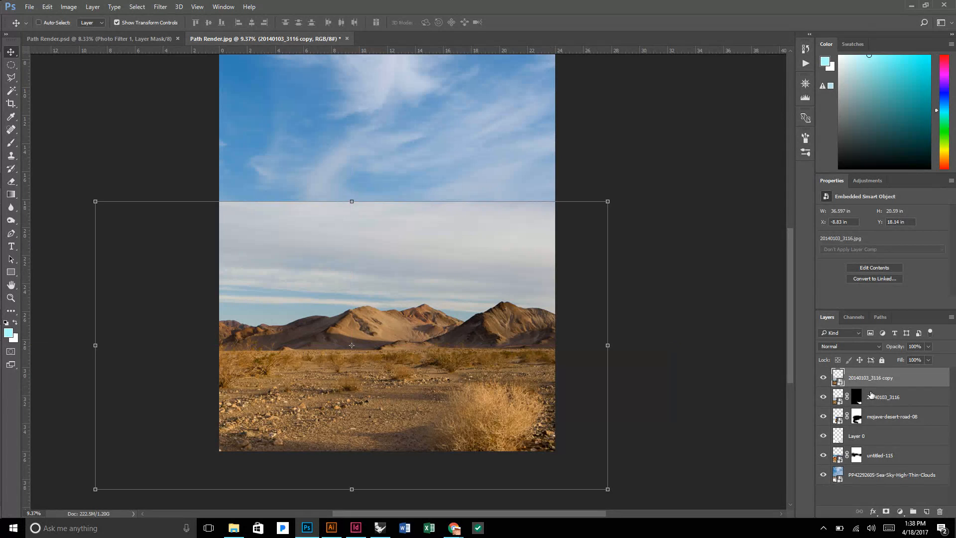
{"action": "left_click", "coordinate": [886, 511]}
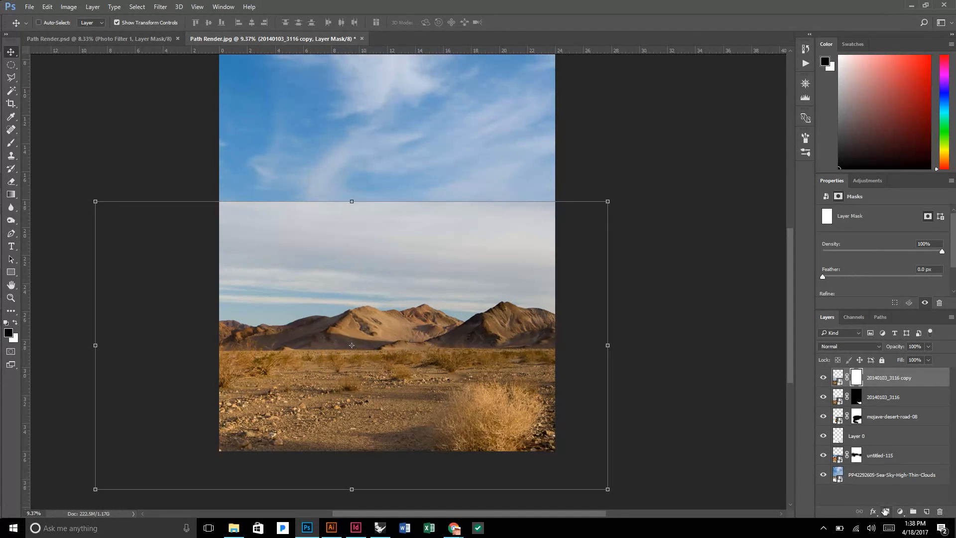
{"action": "key", "text": "ctrl+i"}
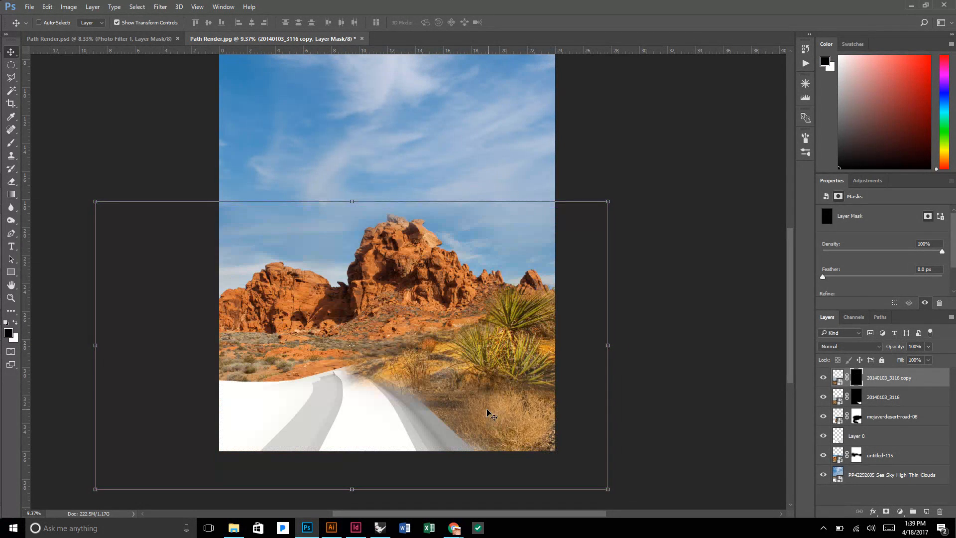
Paint white at 30% opacity on the copy's mask to bring desert ground over the blank area left of the path.
{"action": "key", "text": "b"}
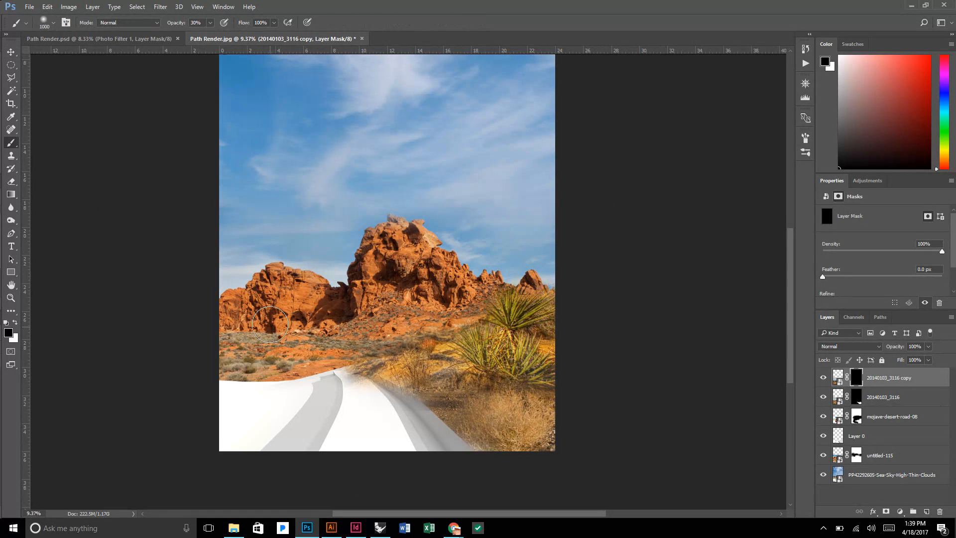
{"action": "key", "text": "x"}
{"action": "mouse_move", "coordinate": [214, 405]}
{"action": "left_mouse_down"}
{"action": "mouse_move", "coordinate": [273, 388]}
{"action": "mouse_move", "coordinate": [234, 386]}
{"action": "mouse_move", "coordinate": [319, 375]}
{"action": "mouse_move", "coordinate": [280, 396]}
{"action": "mouse_move", "coordinate": [312, 369]}
{"action": "mouse_move", "coordinate": [315, 385]}
{"action": "mouse_move", "coordinate": [214, 394]}
{"action": "mouse_move", "coordinate": [247, 382]}
{"action": "mouse_move", "coordinate": [234, 432]}
{"action": "mouse_move", "coordinate": [236, 421]}
{"action": "mouse_move", "coordinate": [247, 431]}
{"action": "mouse_move", "coordinate": [302, 402]}
{"action": "mouse_move", "coordinate": [285, 462]}
{"action": "mouse_move", "coordinate": [249, 461]}
{"action": "mouse_move", "coordinate": [297, 436]}
{"action": "mouse_move", "coordinate": [241, 454]}
{"action": "mouse_move", "coordinate": [229, 444]}
{"action": "mouse_move", "coordinate": [227, 382]}
{"action": "mouse_move", "coordinate": [234, 439]}
{"action": "mouse_move", "coordinate": [310, 376]}
{"action": "mouse_move", "coordinate": [322, 383]}
{"action": "mouse_move", "coordinate": [326, 424]}
{"action": "mouse_move", "coordinate": [299, 449]}
{"action": "mouse_move", "coordinate": [323, 376]}
{"action": "mouse_move", "coordinate": [317, 433]}
{"action": "mouse_move", "coordinate": [277, 451]}
{"action": "mouse_move", "coordinate": [303, 392]}
{"action": "mouse_move", "coordinate": [247, 446]}
{"action": "mouse_move", "coordinate": [217, 431]}
{"action": "mouse_move", "coordinate": [263, 414]}
{"action": "mouse_move", "coordinate": [215, 441]}
{"action": "mouse_move", "coordinate": [268, 427]}
{"action": "mouse_move", "coordinate": [302, 395]}
{"action": "mouse_move", "coordinate": [220, 410]}
{"action": "mouse_move", "coordinate": [273, 394]}
{"action": "mouse_move", "coordinate": [227, 366]}
{"action": "mouse_move", "coordinate": [313, 369]}
{"action": "mouse_move", "coordinate": [236, 356]}
{"action": "mouse_move", "coordinate": [311, 368]}
{"action": "mouse_move", "coordinate": [277, 376]}
{"action": "left_mouse_up"}
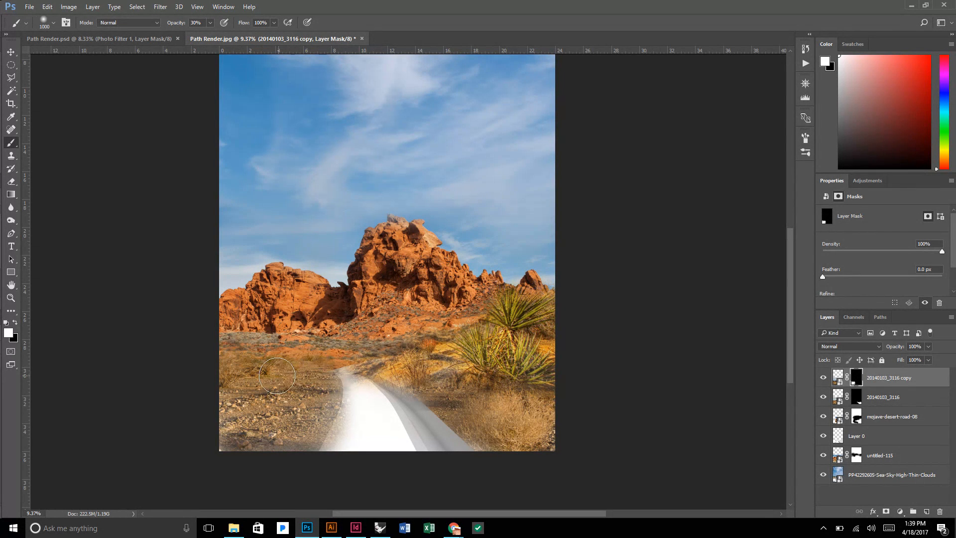
{"action": "scroll", "coordinate": [352, 389], "scroll_direction": "down", "scroll_amount": 3}
{"action": "scroll", "coordinate": [371, 473], "scroll_direction": "up", "scroll_amount": 2}
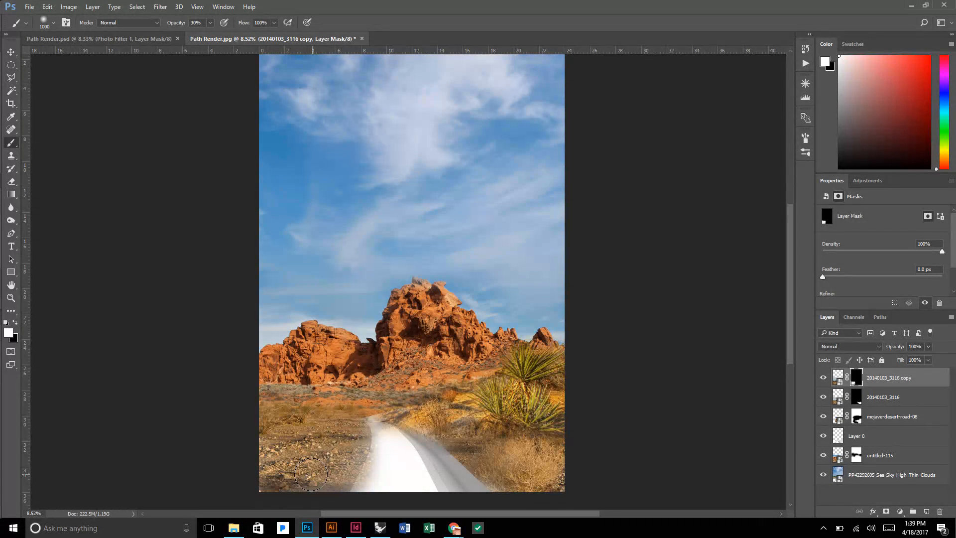
{"action": "scroll", "coordinate": [320, 446], "scroll_direction": "down", "scroll_amount": 1}
{"action": "scroll", "coordinate": [320, 446], "scroll_direction": "down", "scroll_amount": 1}
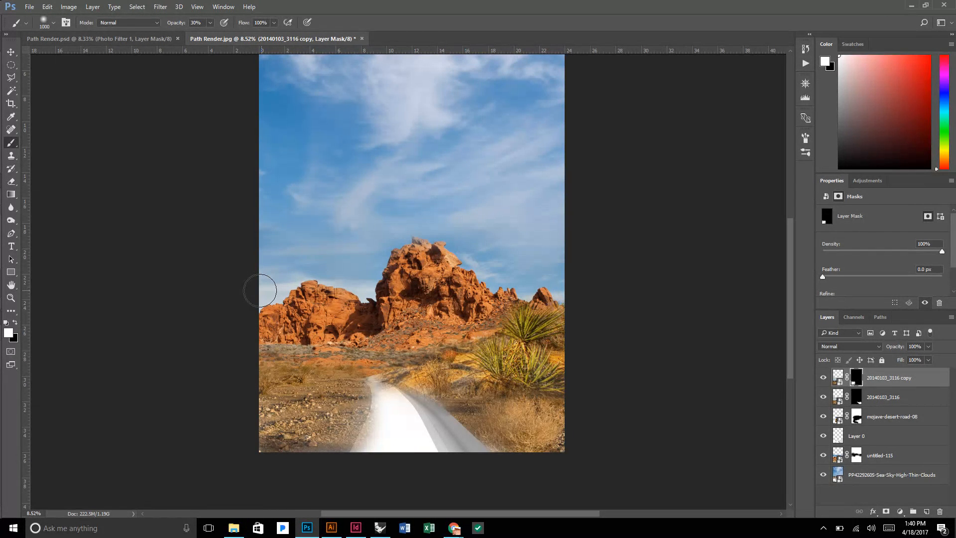
Place the dscn3148 gravel path photo from the Entourage folder as an embedded image.
{"action": "left_click", "coordinate": [30, 7]}
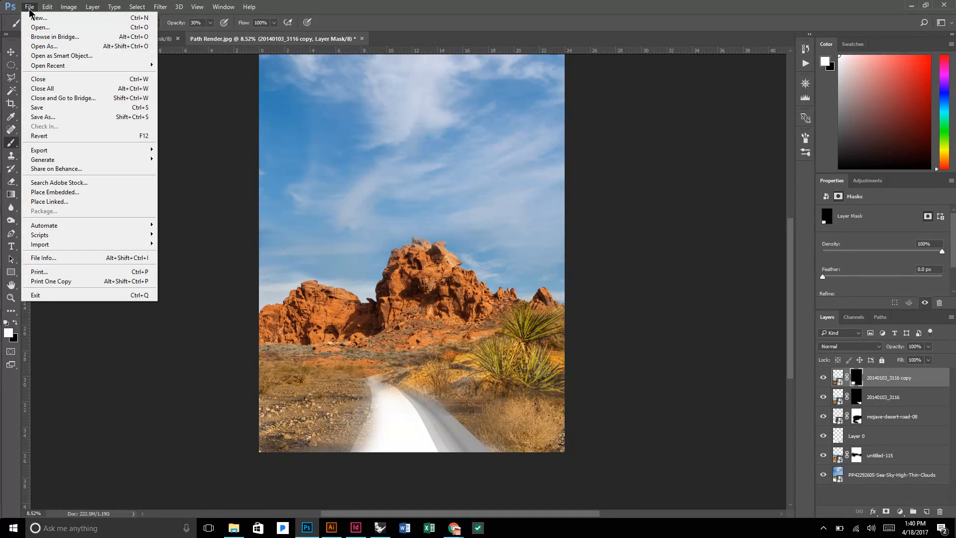
{"action": "left_click", "coordinate": [52, 201]}
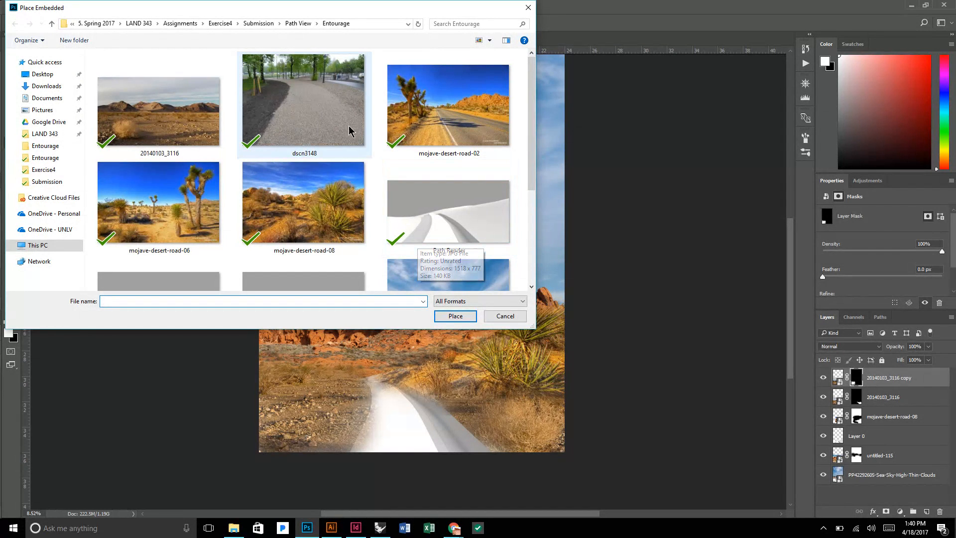
{"action": "left_click", "coordinate": [310, 89]}
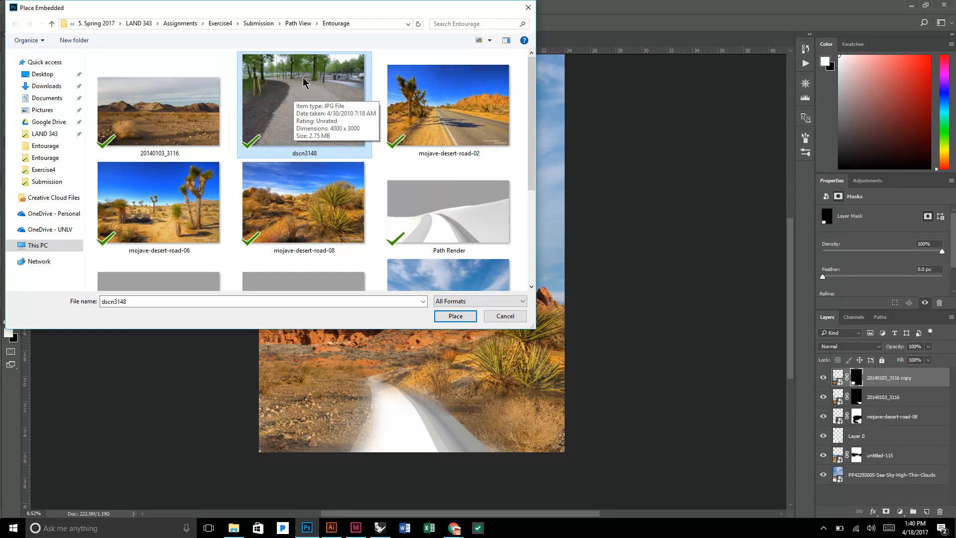
{"action": "left_click", "coordinate": [446, 316]}
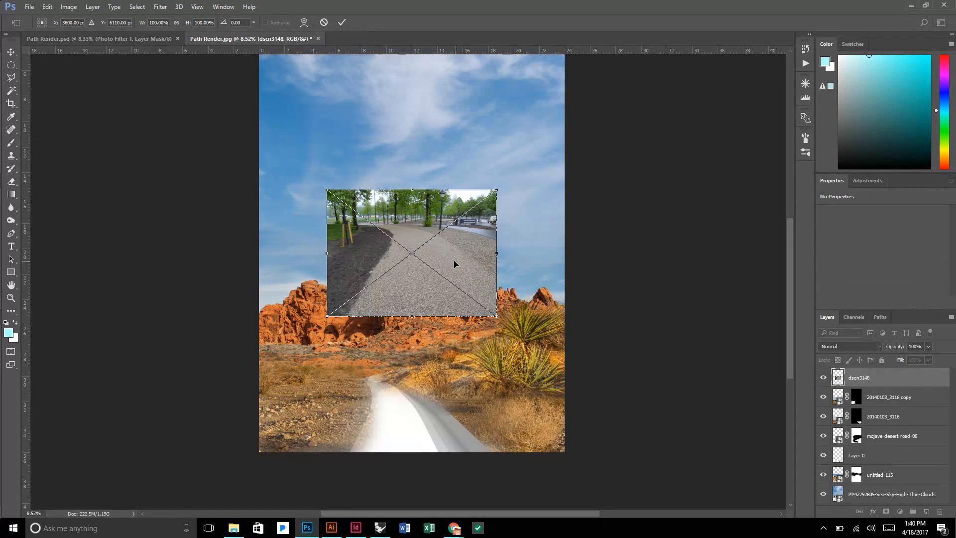
Scale the dscn3148 photo to about 123.37% and position its gravel path over the white path in the foreground.
{"action": "left_click_drag", "start_coordinate": [453, 260], "coordinate": [431, 423]}
{"action": "left_click_drag", "start_coordinate": [464, 478], "coordinate": [504, 508]}
{"action": "scroll", "coordinate": [448, 461], "scroll_direction": "up", "scroll_amount": 5}
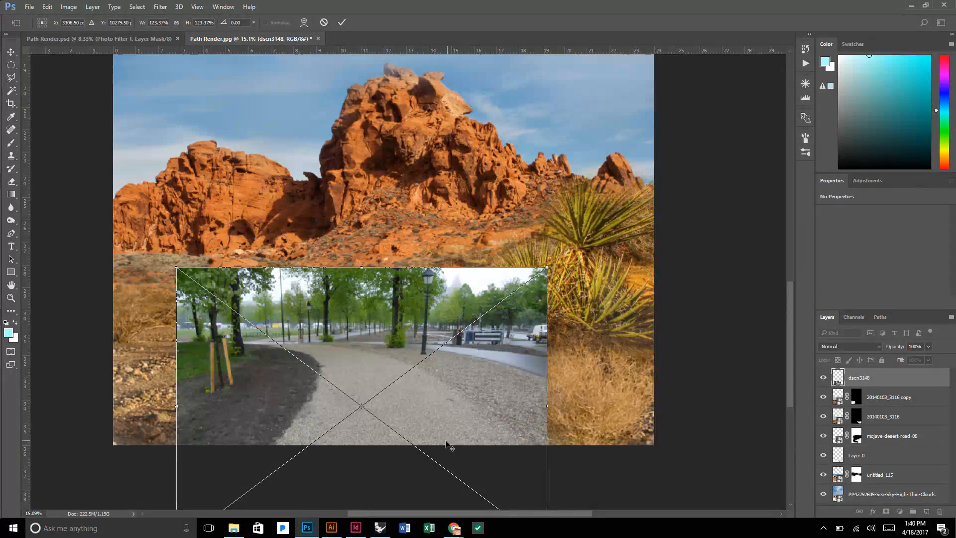
{"action": "left_click_drag", "start_coordinate": [398, 417], "coordinate": [370, 375]}
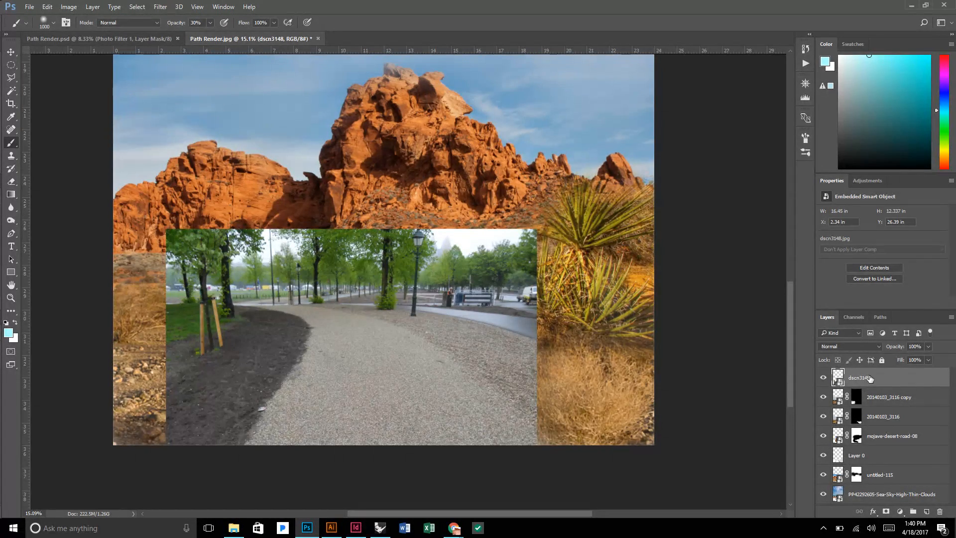
Try the dscn3148 layer beneath mojave-desert-road-08 and return it to the top of the layer stack.
{"action": "left_click_drag", "start_coordinate": [869, 378], "coordinate": [891, 450]}
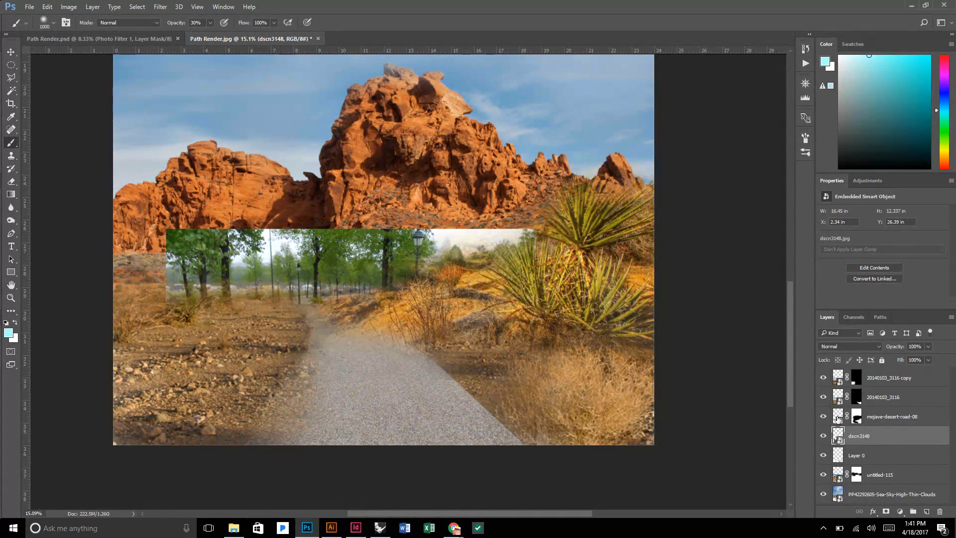
{"action": "left_click_drag", "start_coordinate": [863, 437], "coordinate": [861, 376]}
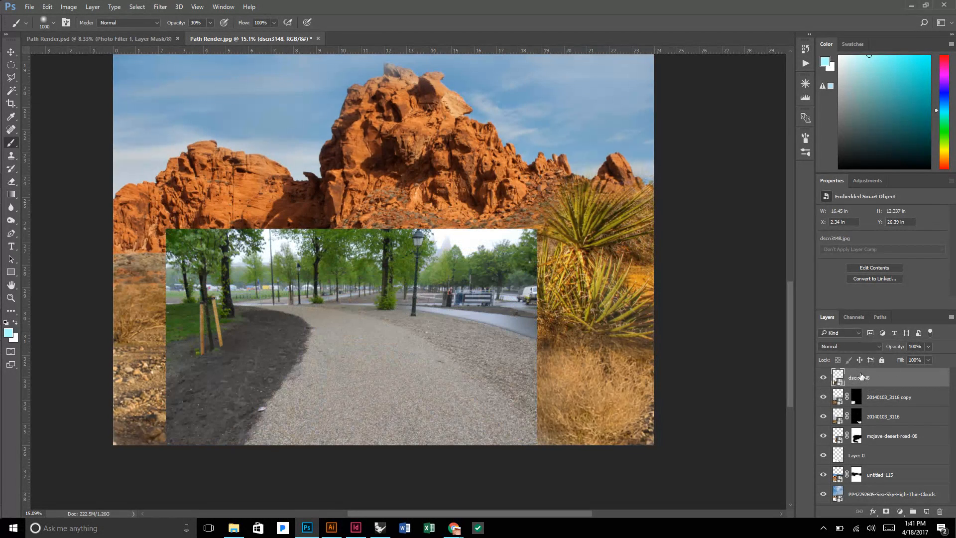
Add an all-black layer mask to dscn3148 and paint the gravel in along the path with white at 30% opacity.
{"action": "left_click", "coordinate": [886, 512]}
{"action": "key", "text": "ctrl+i"}
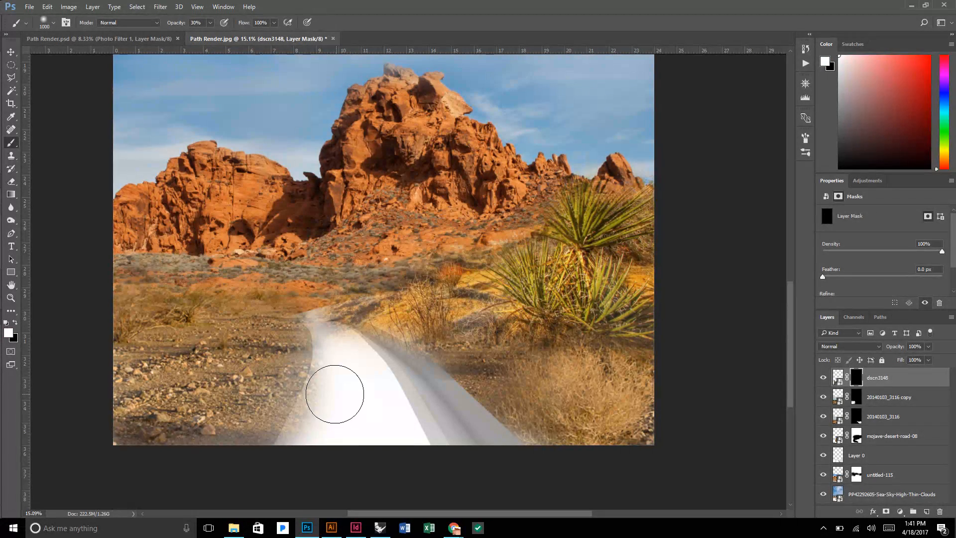
{"action": "mouse_move", "coordinate": [335, 393]}
{"action": "left_mouse_down"}
{"action": "mouse_move", "coordinate": [316, 432]}
{"action": "mouse_move", "coordinate": [330, 404]}
{"action": "mouse_move", "coordinate": [321, 431]}
{"action": "mouse_move", "coordinate": [430, 435]}
{"action": "mouse_move", "coordinate": [315, 447]}
{"action": "mouse_move", "coordinate": [335, 374]}
{"action": "mouse_move", "coordinate": [347, 410]}
{"action": "mouse_move", "coordinate": [357, 393]}
{"action": "mouse_move", "coordinate": [426, 464]}
{"action": "mouse_move", "coordinate": [373, 377]}
{"action": "mouse_move", "coordinate": [443, 442]}
{"action": "mouse_move", "coordinate": [379, 397]}
{"action": "mouse_move", "coordinate": [439, 473]}
{"action": "mouse_move", "coordinate": [376, 414]}
{"action": "mouse_move", "coordinate": [395, 421]}
{"action": "mouse_move", "coordinate": [359, 379]}
{"action": "mouse_move", "coordinate": [381, 427]}
{"action": "mouse_move", "coordinate": [318, 316]}
{"action": "mouse_move", "coordinate": [331, 338]}
{"action": "mouse_move", "coordinate": [415, 390]}
{"action": "mouse_move", "coordinate": [343, 352]}
{"action": "mouse_move", "coordinate": [349, 395]}
{"action": "mouse_move", "coordinate": [350, 351]}
{"action": "mouse_move", "coordinate": [309, 438]}
{"action": "left_mouse_up"}
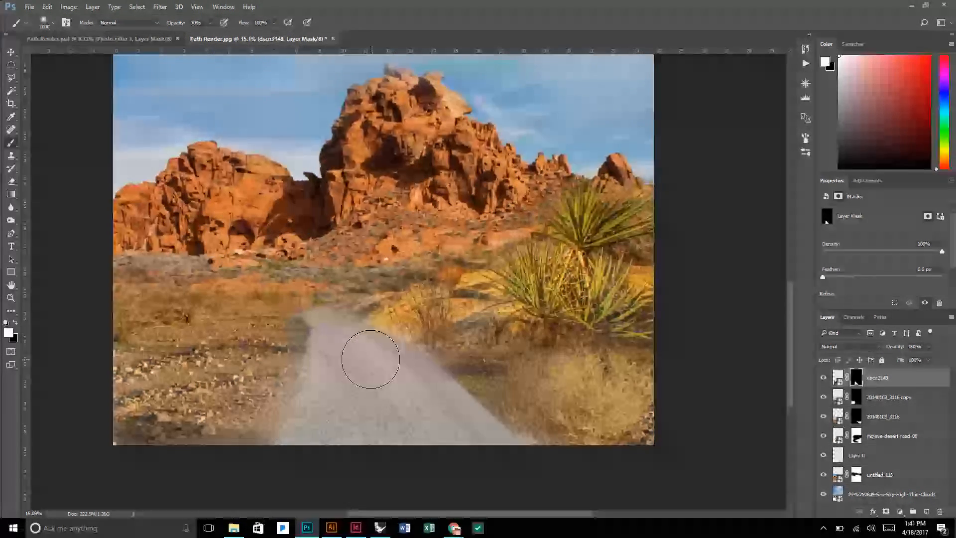
{"action": "mouse_move", "coordinate": [357, 357]}
{"action": "left_mouse_down"}
{"action": "mouse_move", "coordinate": [446, 431]}
{"action": "mouse_move", "coordinate": [383, 352]}
{"action": "mouse_move", "coordinate": [505, 454]}
{"action": "mouse_move", "coordinate": [315, 320]}
{"action": "mouse_move", "coordinate": [398, 395]}
{"action": "mouse_move", "coordinate": [377, 437]}
{"action": "mouse_move", "coordinate": [335, 417]}
{"action": "mouse_move", "coordinate": [326, 323]}
{"action": "mouse_move", "coordinate": [330, 352]}
{"action": "mouse_move", "coordinate": [293, 439]}
{"action": "mouse_move", "coordinate": [323, 341]}
{"action": "mouse_move", "coordinate": [403, 378]}
{"action": "mouse_move", "coordinate": [474, 448]}
{"action": "left_mouse_up"}
Paint black at 30% opacity with a size 600 brush on the dscn3148 mask along the path's left edge.
{"action": "key", "text": "x"}
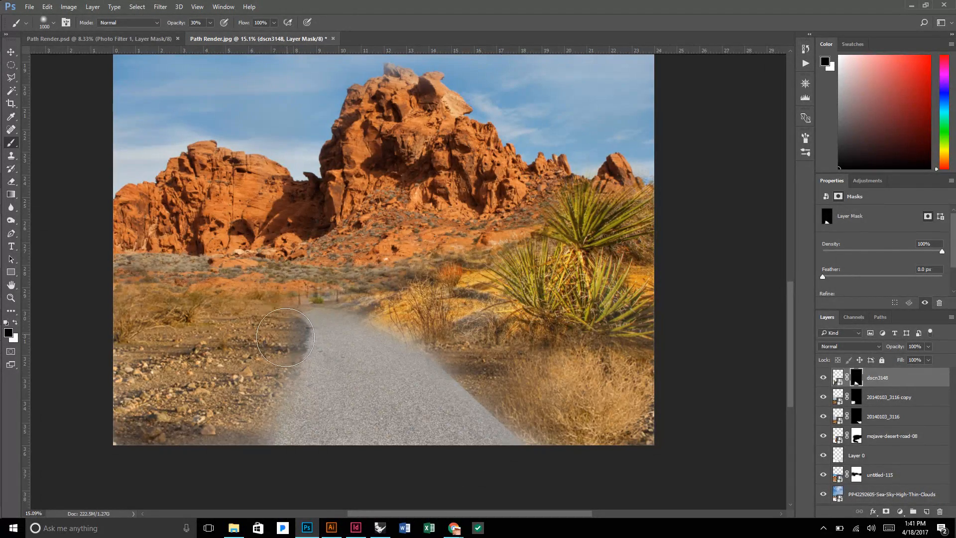
{"action": "key", "text": "bracketleft"}
{"action": "key", "text": "bracketleft"}
{"action": "key", "text": "bracketleft"}
{"action": "key", "text": "bracketleft"}
{"action": "mouse_move", "coordinate": [289, 325]}
{"action": "left_mouse_down"}
{"action": "mouse_move", "coordinate": [295, 351]}
{"action": "mouse_move", "coordinate": [259, 372]}
{"action": "mouse_move", "coordinate": [302, 383]}
{"action": "mouse_move", "coordinate": [269, 433]}
{"action": "mouse_move", "coordinate": [293, 437]}
{"action": "mouse_move", "coordinate": [272, 448]}
{"action": "left_mouse_up"}
{"action": "key", "text": "x"}
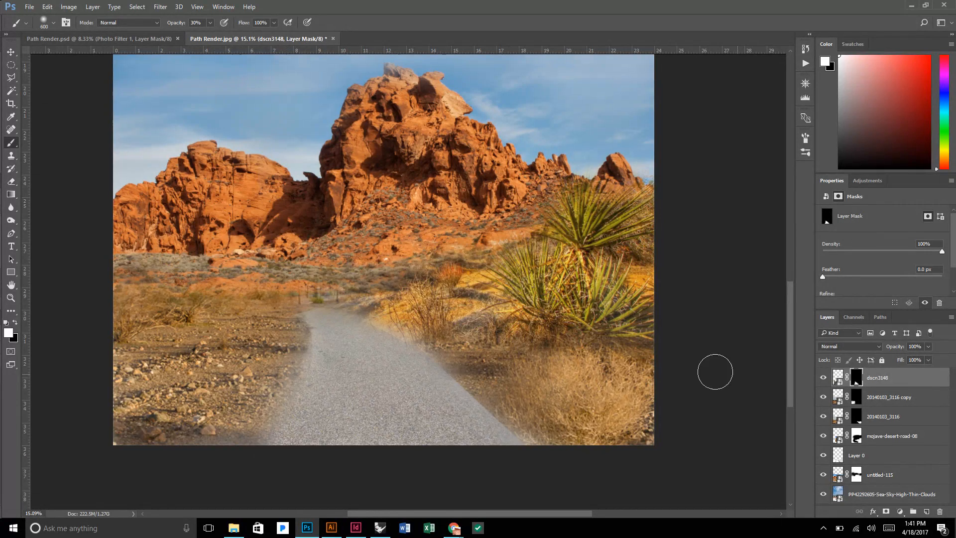
Compare the dscn3148 photo with its layer mask off and on, and review the blended path within the whole composition.
{"action": "left_click", "coordinate": [856, 377], "text": "shift"}
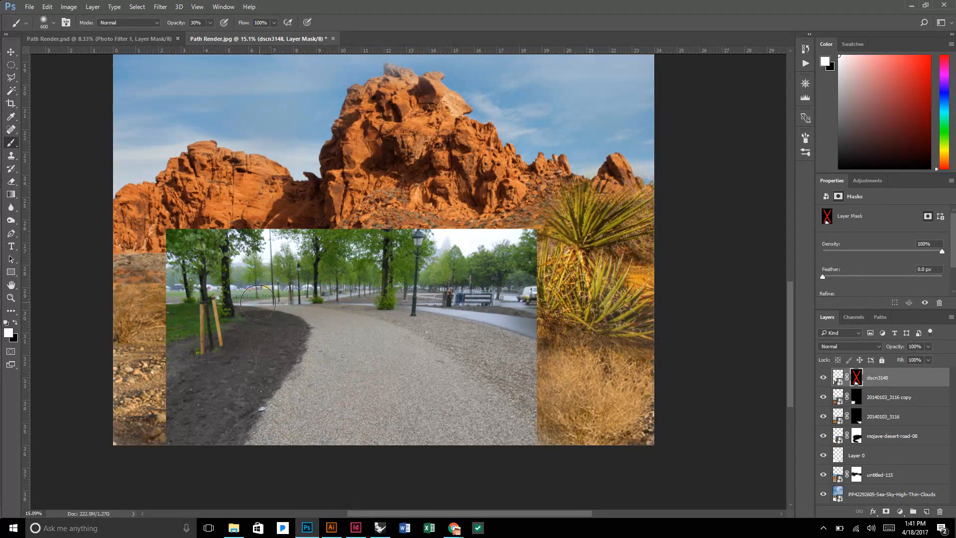
{"action": "left_click", "coordinate": [856, 378], "text": "shift"}
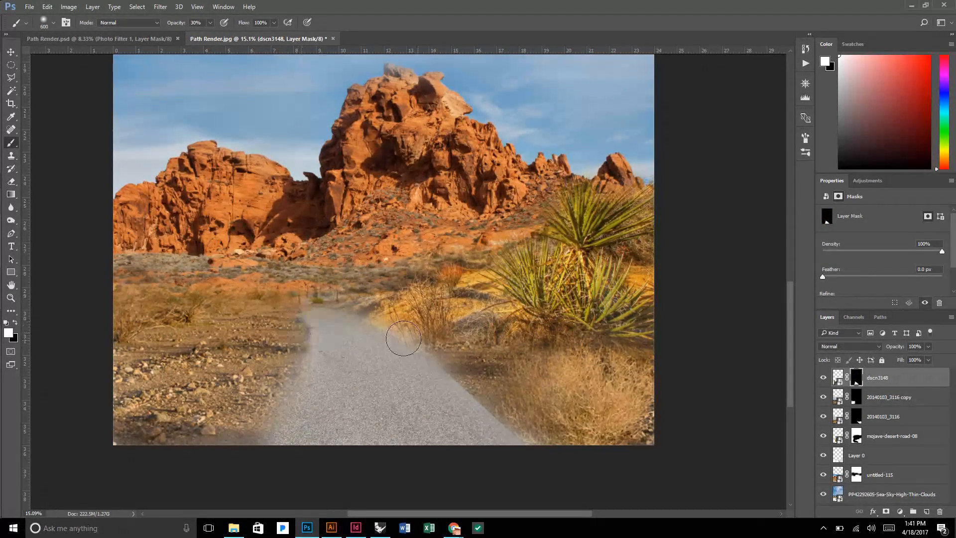
{"action": "scroll", "coordinate": [476, 343], "scroll_direction": "up", "scroll_amount": 3}
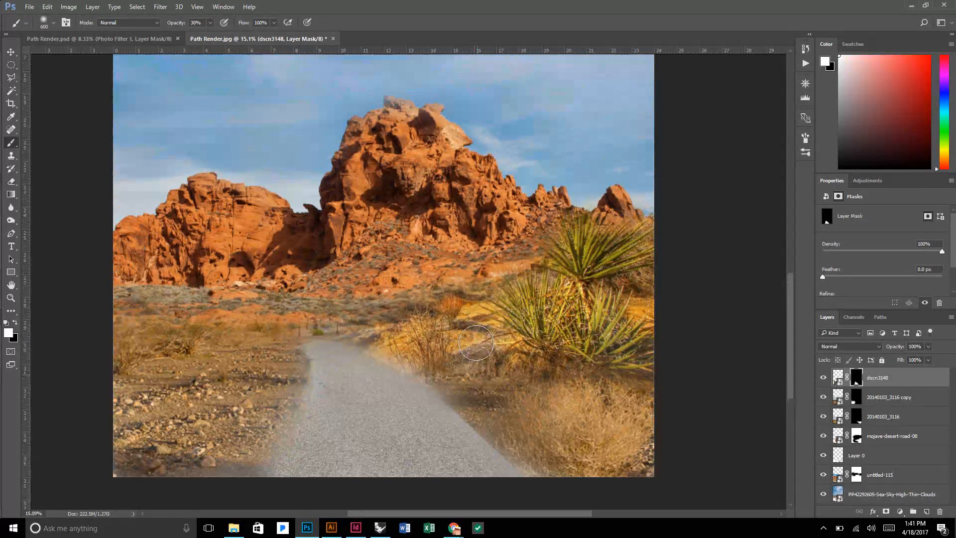
{"action": "scroll", "coordinate": [476, 342], "scroll_direction": "down", "scroll_amount": 2}
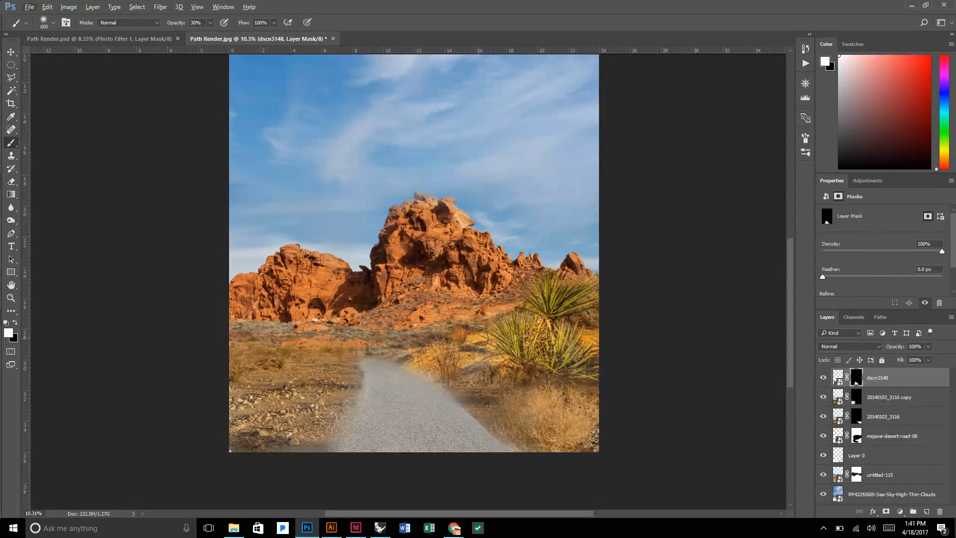
{"action": "scroll", "coordinate": [476, 338], "scroll_direction": "up", "scroll_amount": 2}
{"action": "scroll", "coordinate": [476, 339], "scroll_direction": "down", "scroll_amount": 2}
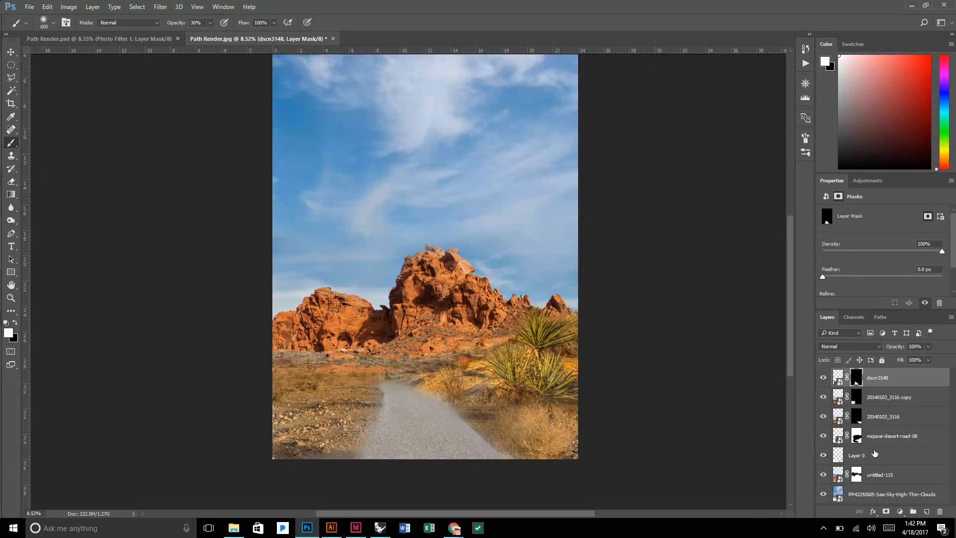
Move Layer 0 to the top of the layer stack and set its blend mode to Multiply.
{"action": "left_click", "coordinate": [838, 459]}
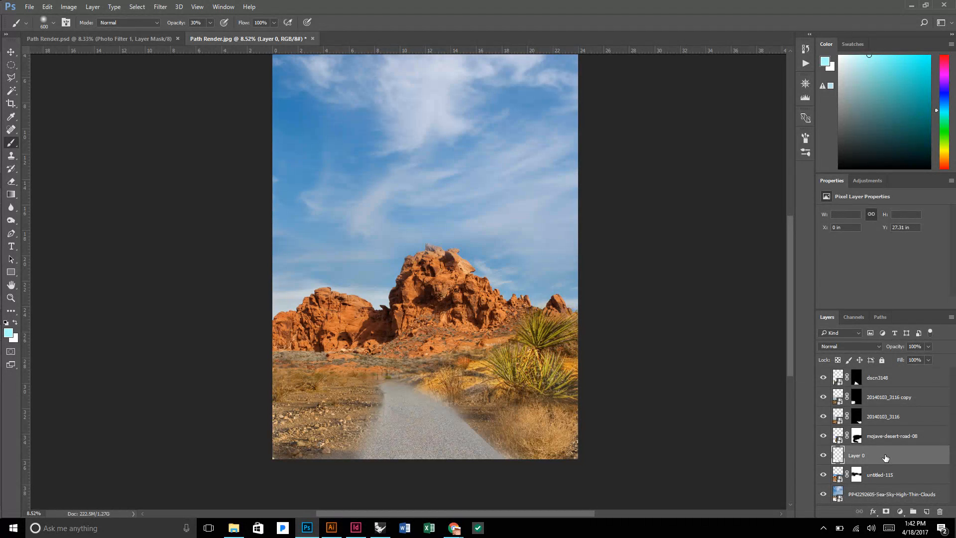
{"action": "left_click_drag", "start_coordinate": [886, 457], "coordinate": [886, 373]}
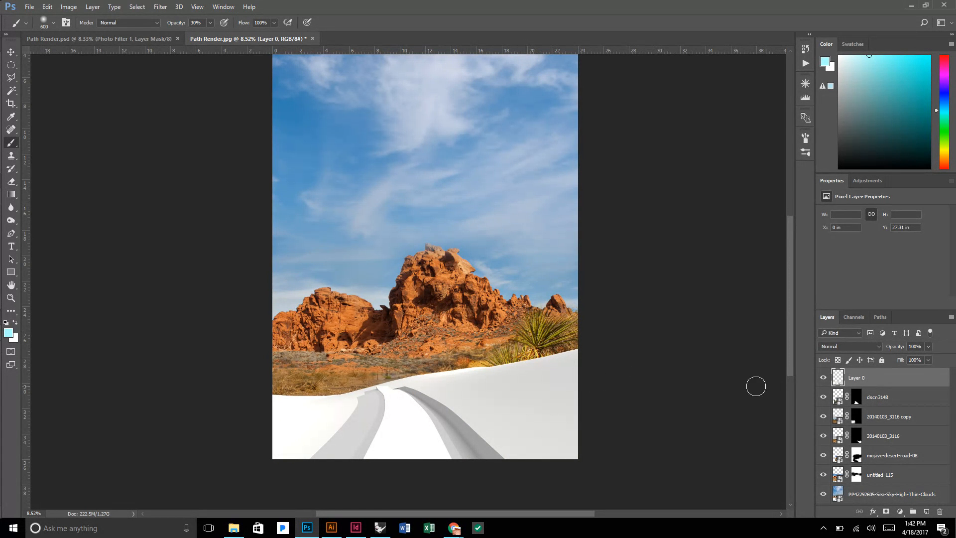
{"action": "left_click", "coordinate": [844, 347]}
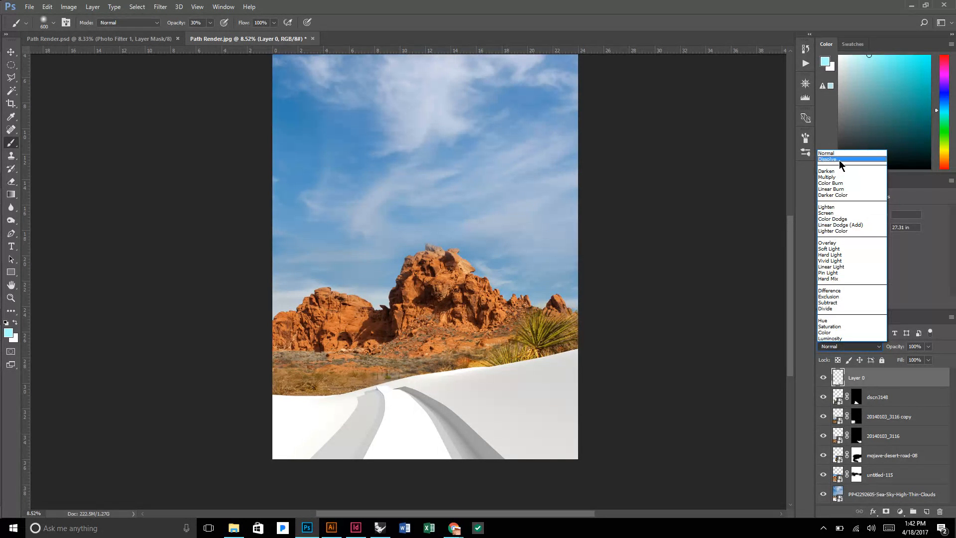
{"action": "left_click", "coordinate": [841, 177]}
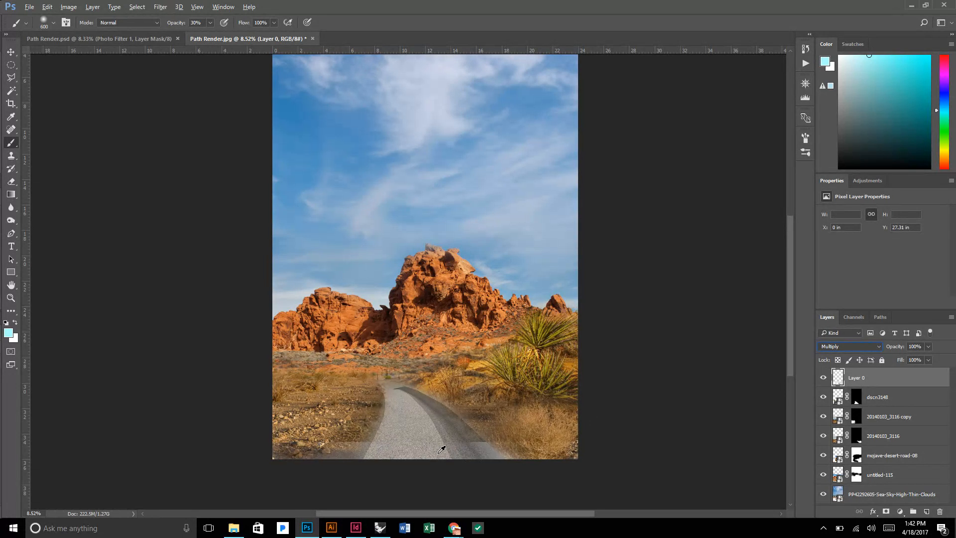
Try shifting Layer 0 slightly upward over the composition and undo the move.
{"action": "left_click", "coordinate": [11, 52]}
{"action": "scroll", "coordinate": [414, 452], "scroll_direction": "up", "scroll_amount": 2}
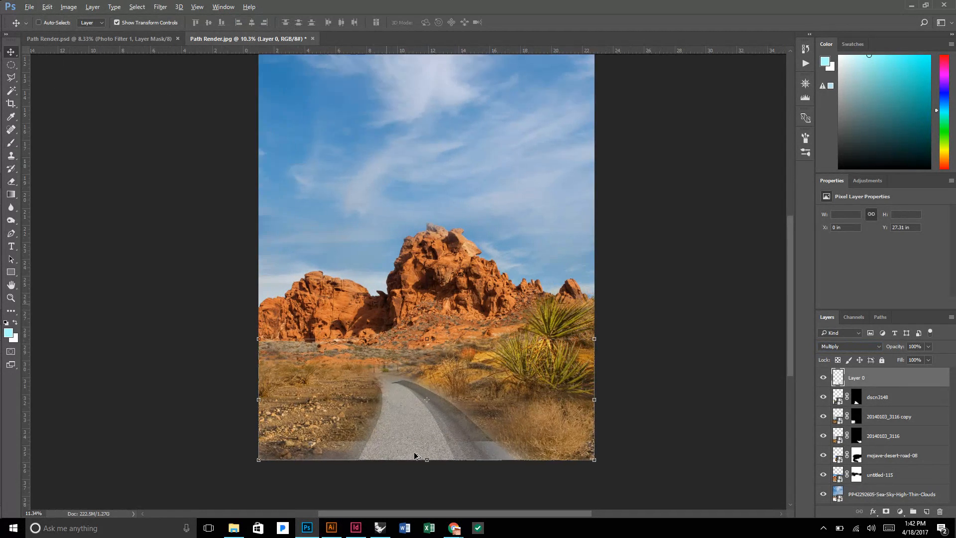
{"action": "scroll", "coordinate": [414, 452], "scroll_direction": "up", "scroll_amount": 2}
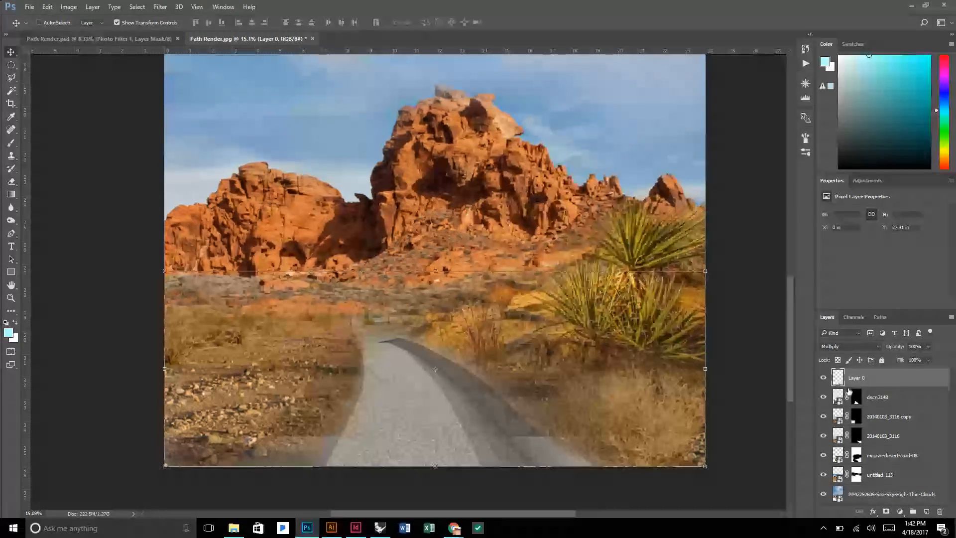
{"action": "scroll", "coordinate": [531, 389], "scroll_direction": "down", "scroll_amount": 1}
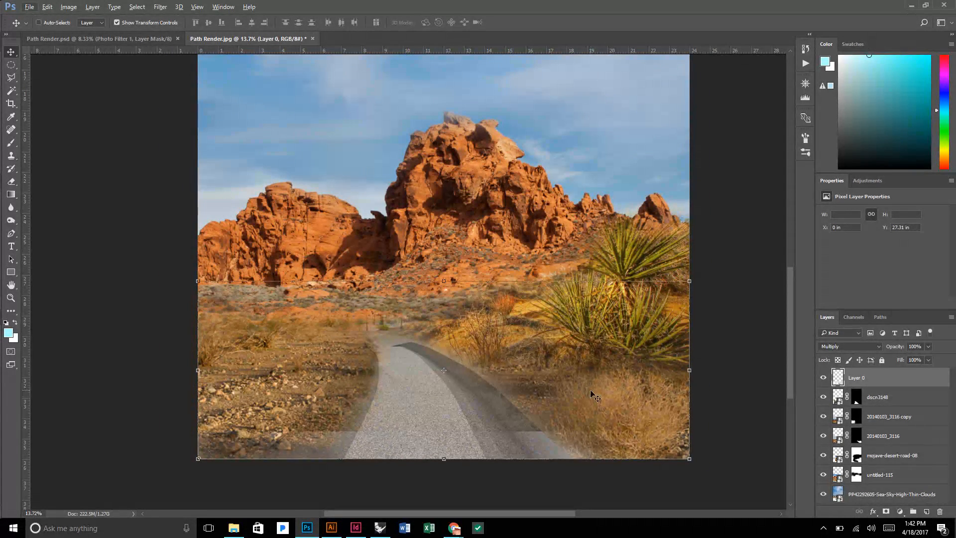
{"action": "left_click_drag", "start_coordinate": [595, 398], "coordinate": [588, 370]}
{"action": "key", "text": "ctrl+z"}
{"action": "scroll", "coordinate": [616, 396], "scroll_direction": "down", "scroll_amount": 3}
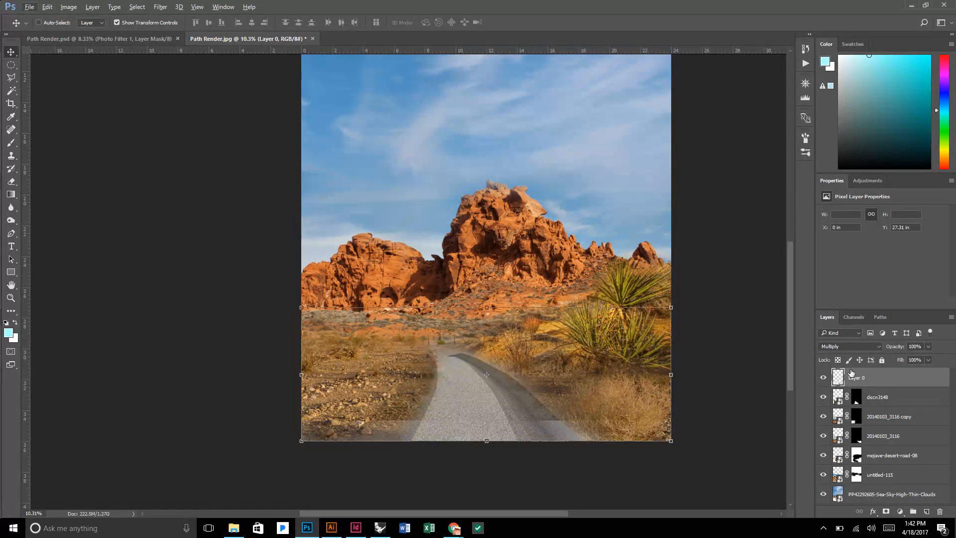
Compare Layer 0's path shading in Normal and Multiply blend modes.
{"action": "left_click", "coordinate": [849, 344]}
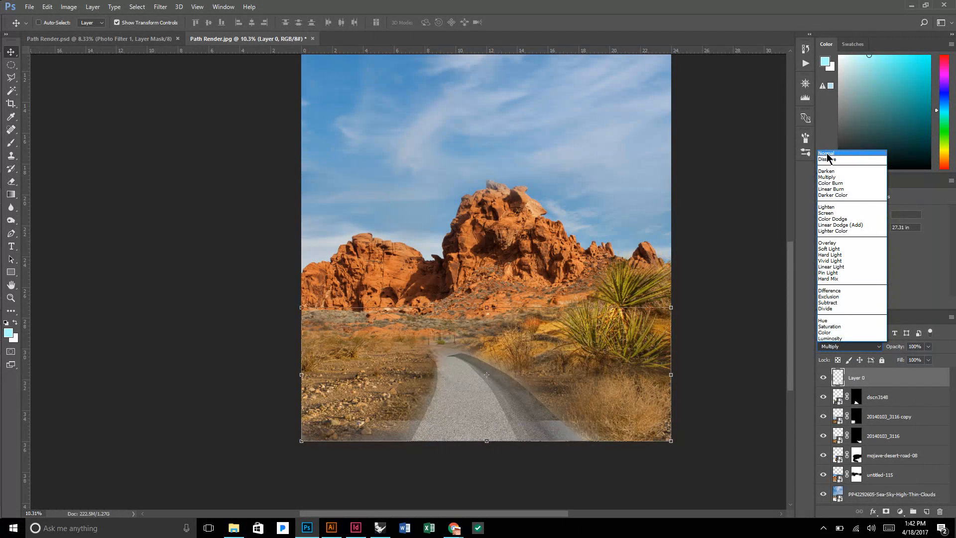
{"action": "left_click", "coordinate": [826, 154]}
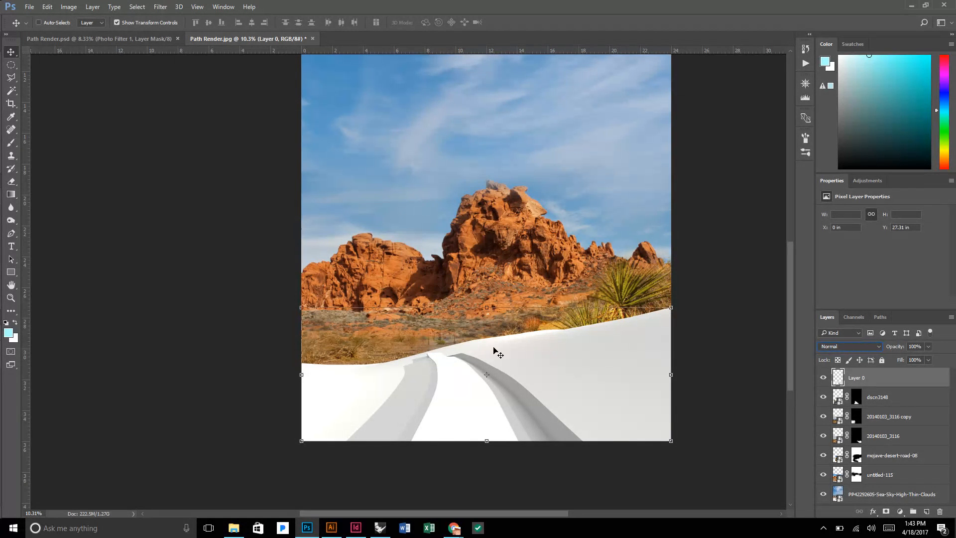
{"action": "left_click", "coordinate": [849, 346]}
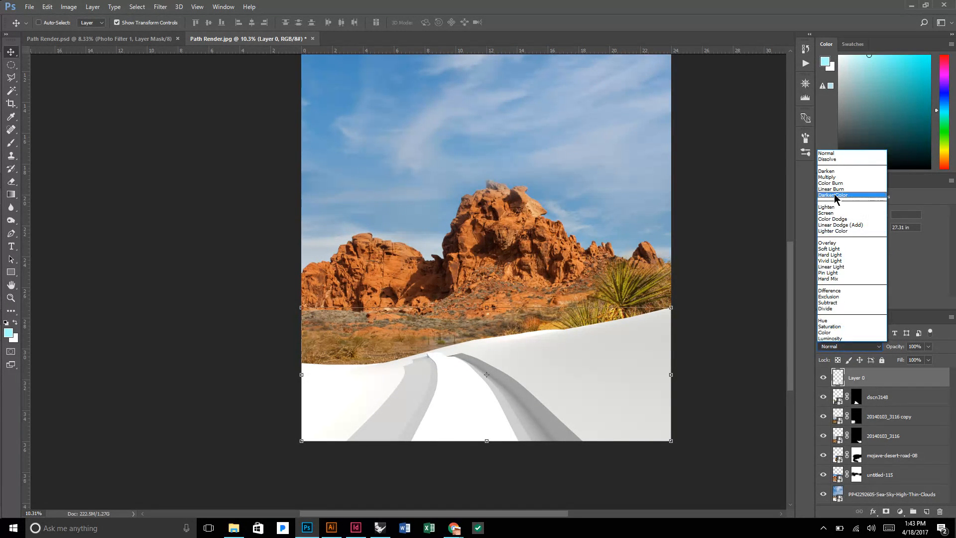
{"action": "left_click", "coordinate": [841, 178]}
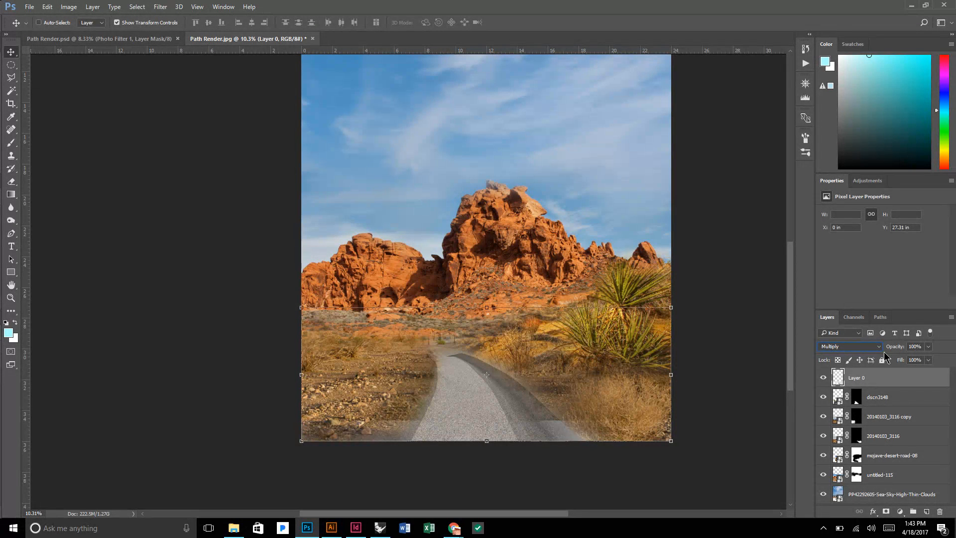
With Layer 0 in Normal mode, apply input Levels of 97, 0.72 and 252, and set its blend mode back to Multiply.
{"action": "left_click", "coordinate": [856, 345]}
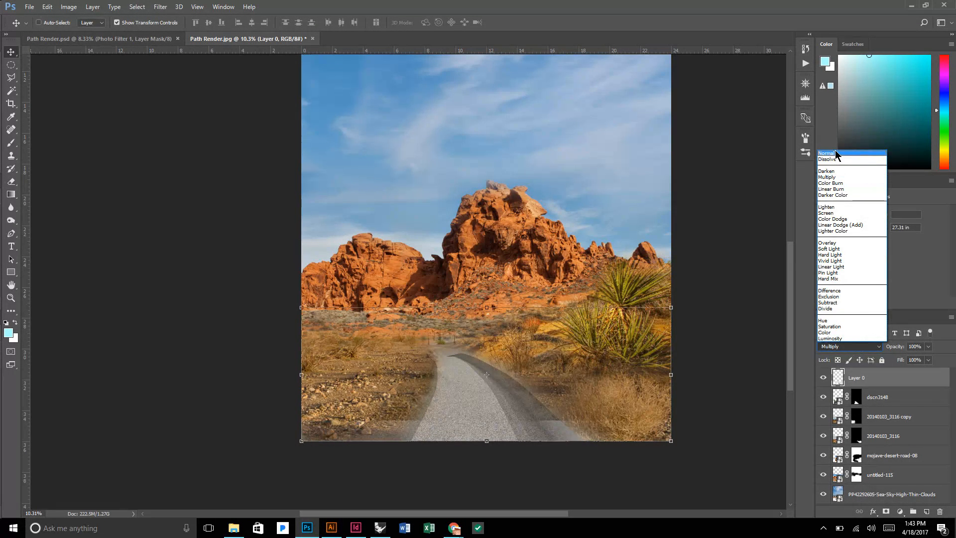
{"action": "left_click", "coordinate": [837, 154]}
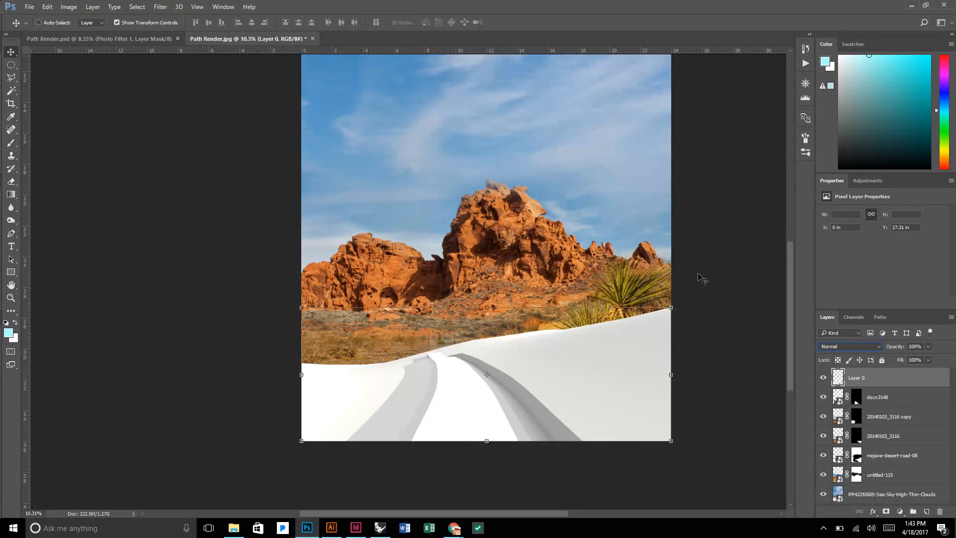
{"action": "left_click", "coordinate": [68, 7]}
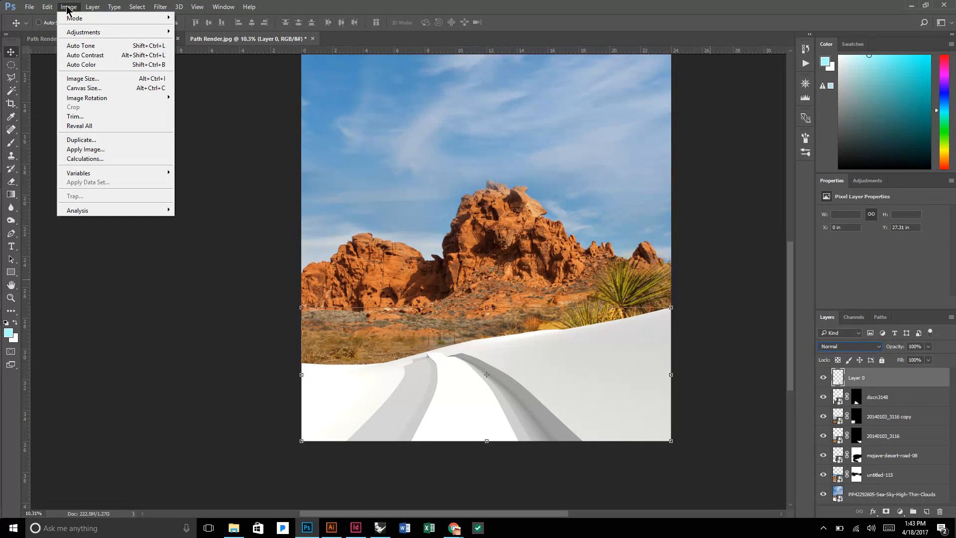
{"action": "mouse_move", "coordinate": [91, 33]}
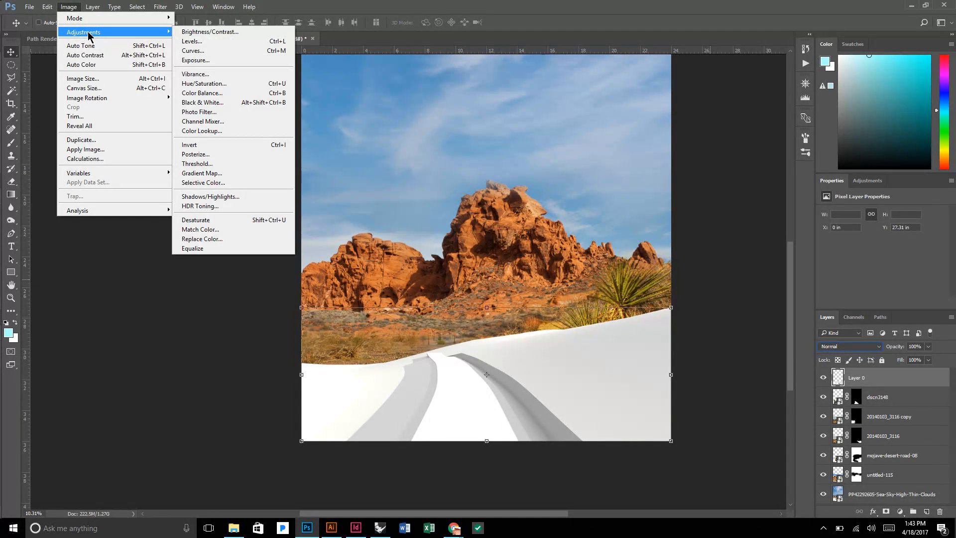
{"action": "left_click", "coordinate": [229, 44]}
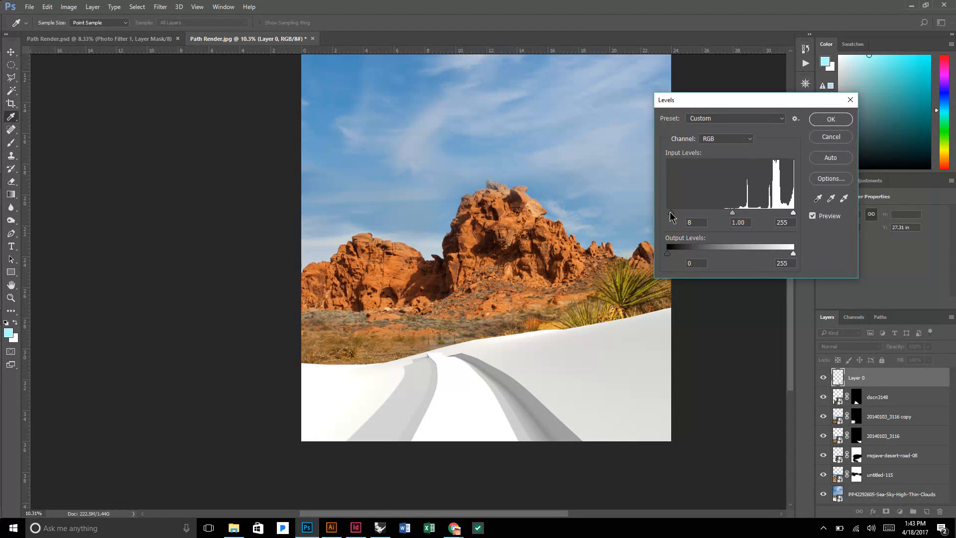
{"action": "left_click_drag", "start_coordinate": [670, 215], "coordinate": [715, 215]}
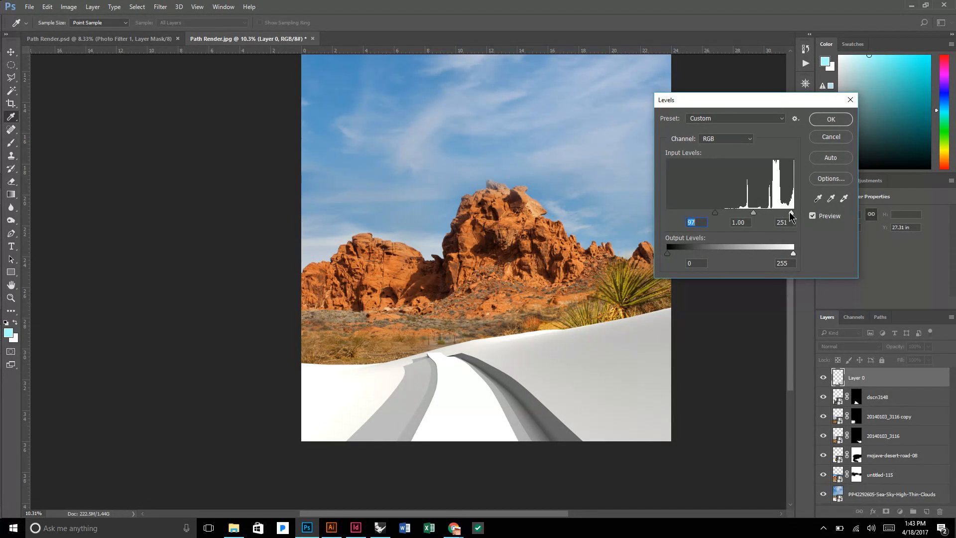
{"action": "left_click_drag", "start_coordinate": [790, 215], "coordinate": [789, 215]}
{"action": "left_click_drag", "start_coordinate": [795, 215], "coordinate": [755, 212]}
{"action": "left_click", "coordinate": [791, 213]}
{"action": "left_click_drag", "start_coordinate": [755, 215], "coordinate": [759, 215]}
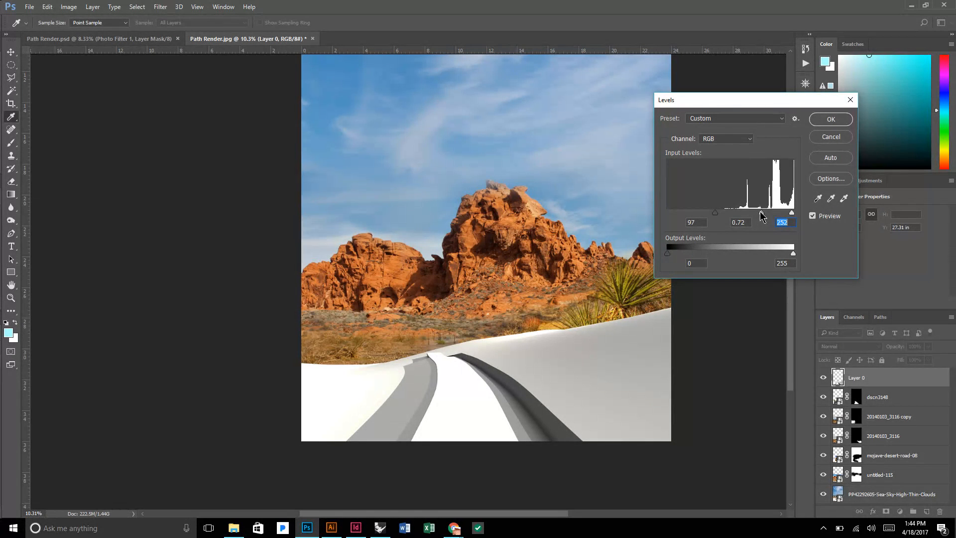
{"action": "left_click", "coordinate": [760, 212]}
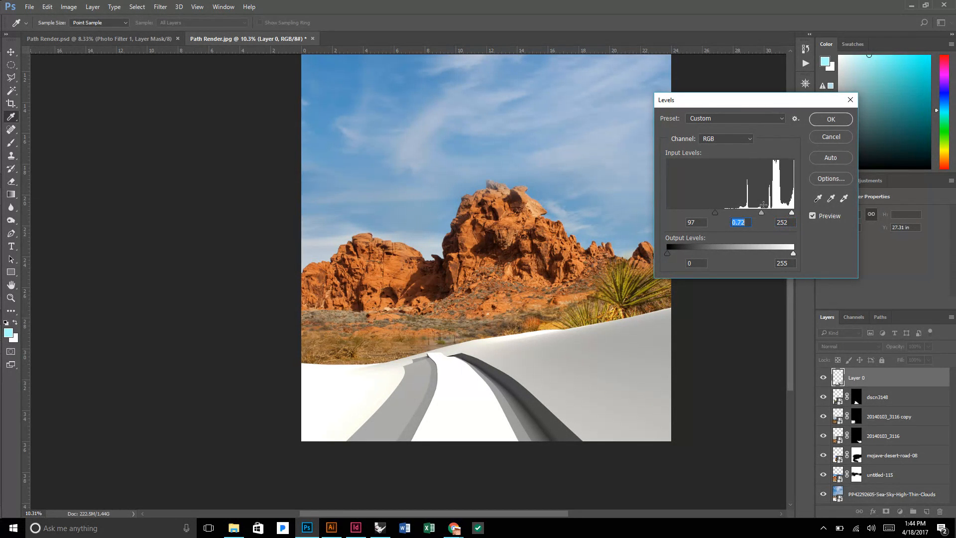
{"action": "left_click", "coordinate": [831, 119]}
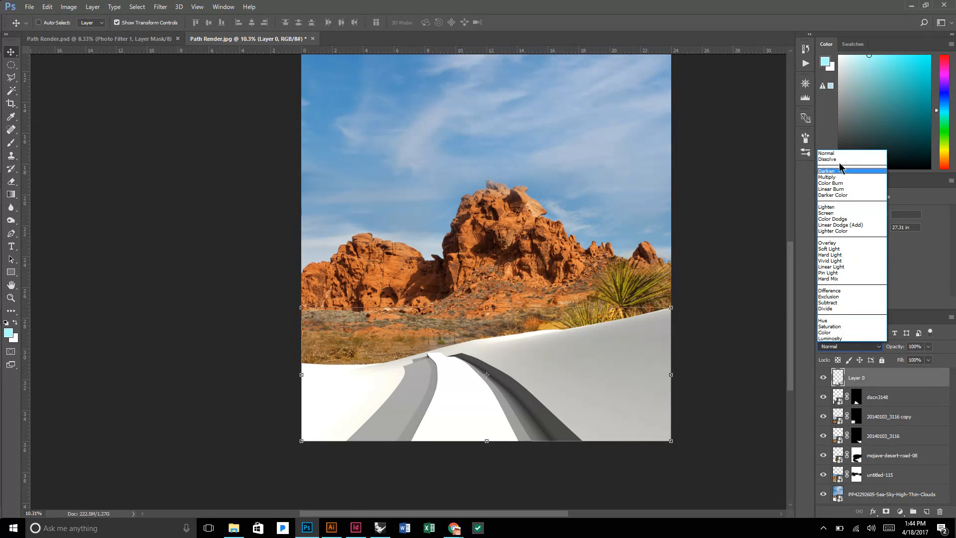
{"action": "left_click", "coordinate": [840, 177]}
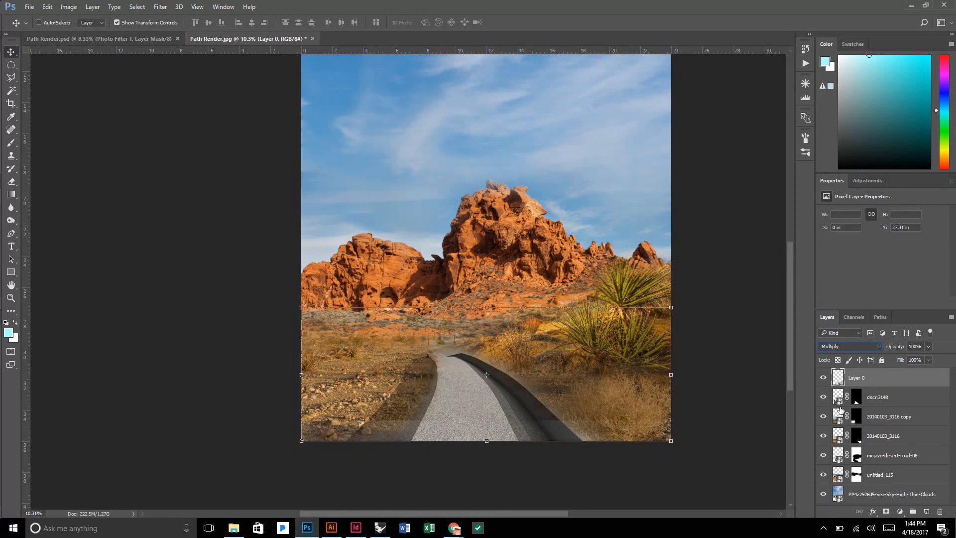
Check what dscn3148 and both 20140103_3116 layers cover, and paint white at 30% opacity on the 20140103_3116 mask beside the path's near end.
{"action": "left_click", "coordinate": [824, 397]}
{"action": "left_click", "coordinate": [824, 397]}
{"action": "left_click", "coordinate": [823, 417]}
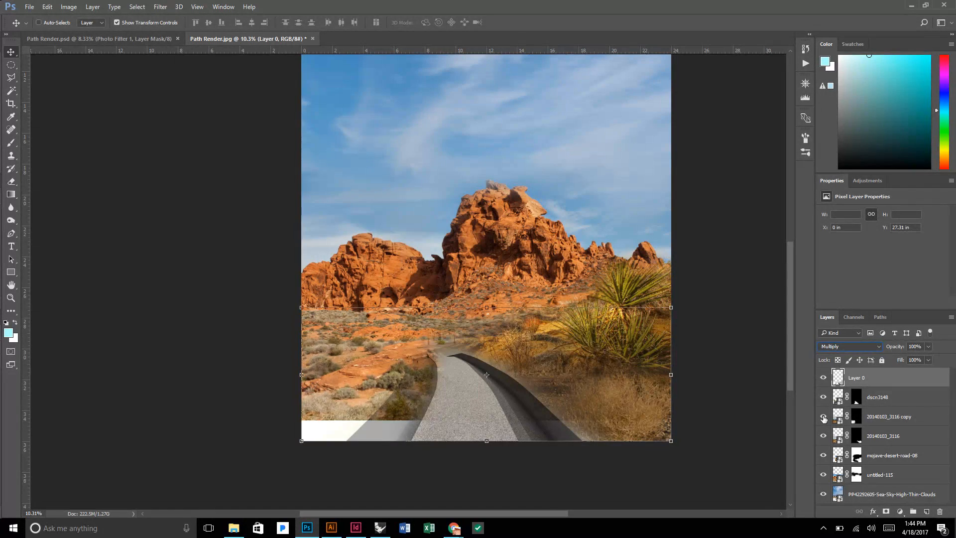
{"action": "left_click", "coordinate": [823, 417]}
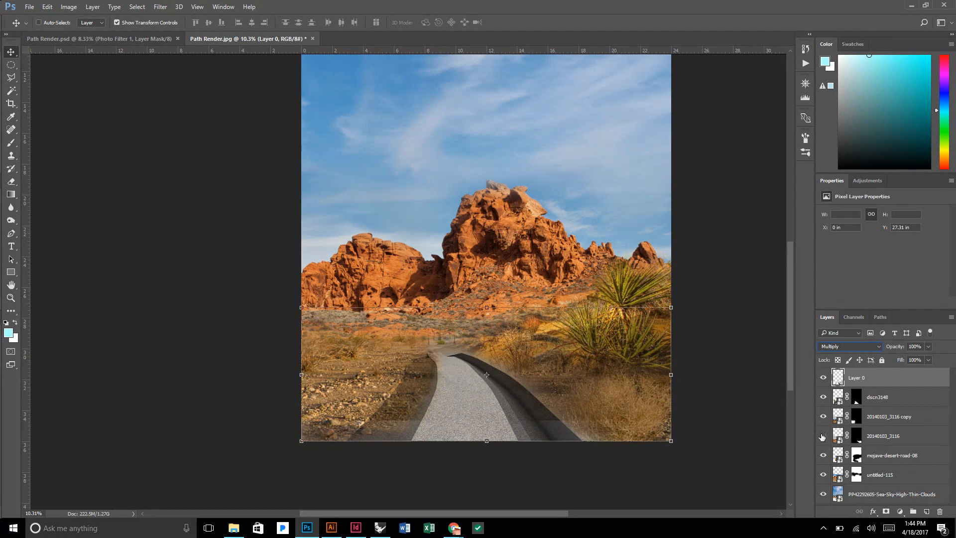
{"action": "left_click", "coordinate": [823, 437]}
{"action": "left_click", "coordinate": [823, 436]}
{"action": "left_click", "coordinate": [856, 436]}
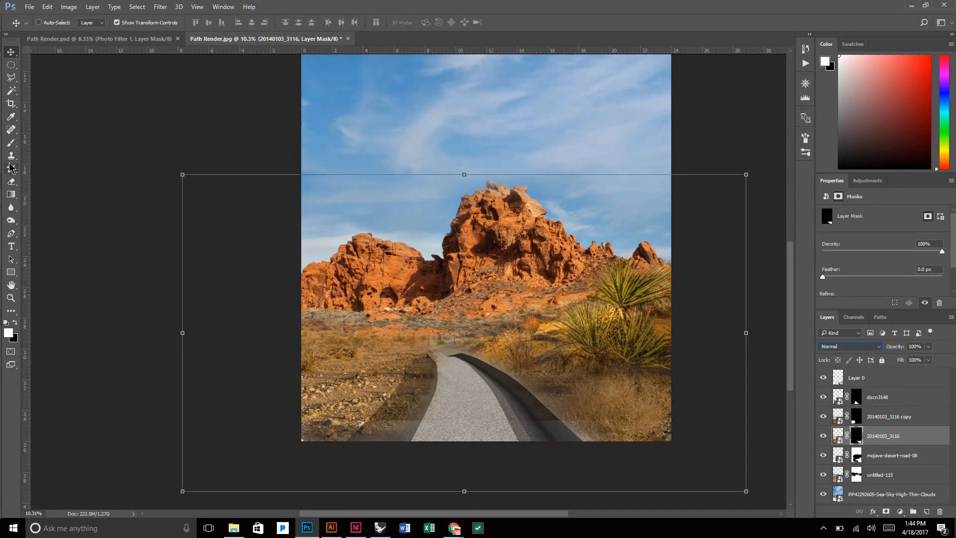
{"action": "left_click", "coordinate": [11, 143]}
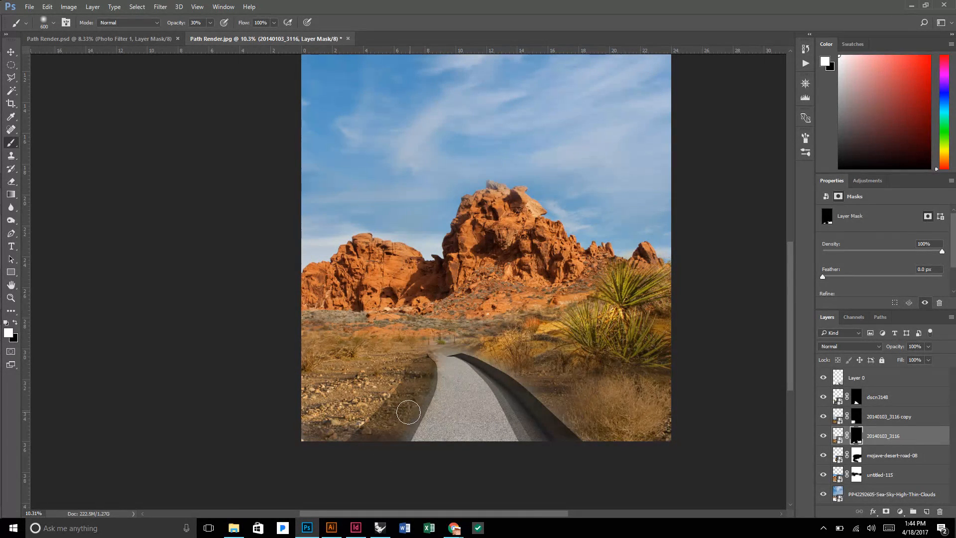
{"action": "scroll", "coordinate": [433, 370], "scroll_direction": "up", "scroll_amount": 2}
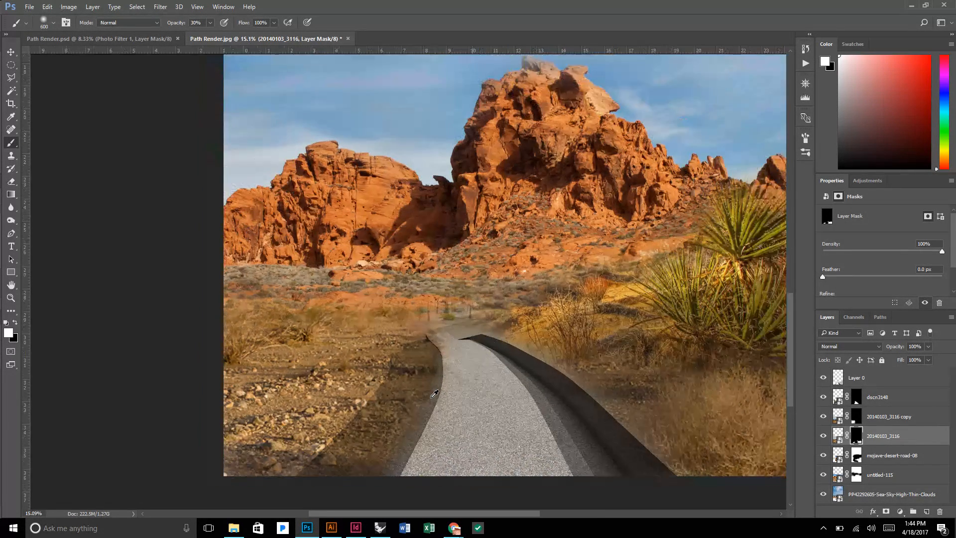
{"action": "scroll", "coordinate": [458, 337], "scroll_direction": "down", "scroll_amount": 2}
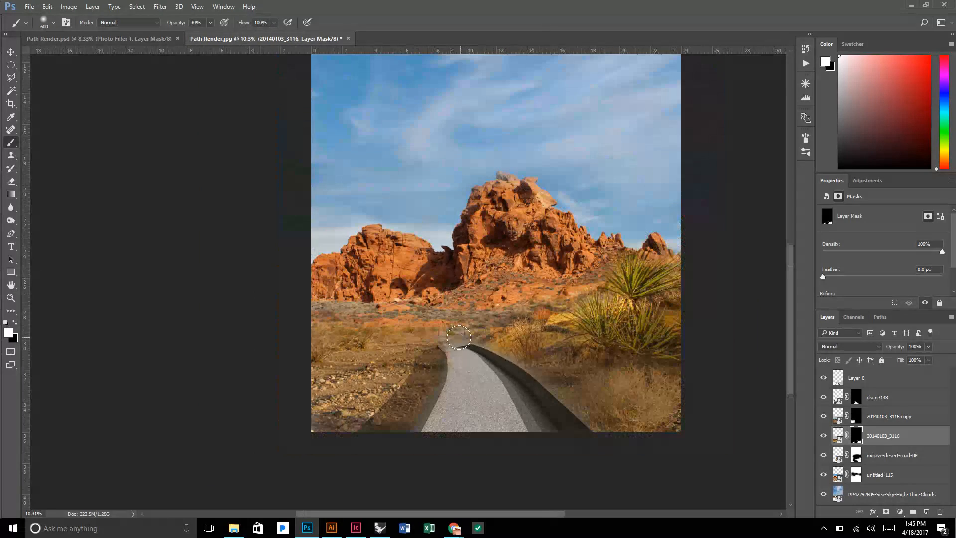
Add a Photo Filter adjustment layer above Layer 0 using Warming Filter (85) at 68% density.
{"action": "scroll", "coordinate": [459, 337], "scroll_direction": "down", "scroll_amount": 2}
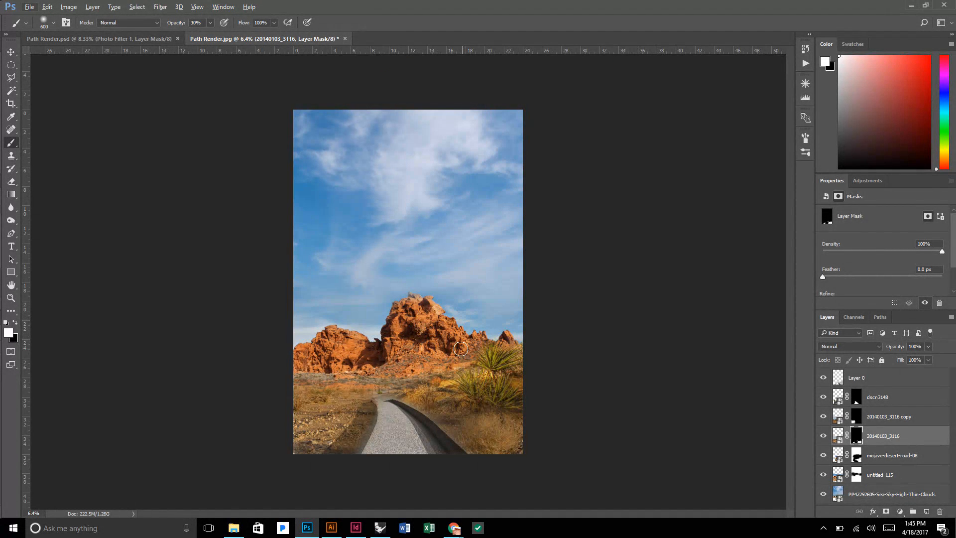
{"action": "scroll", "coordinate": [407, 283], "scroll_direction": "up", "scroll_amount": 2}
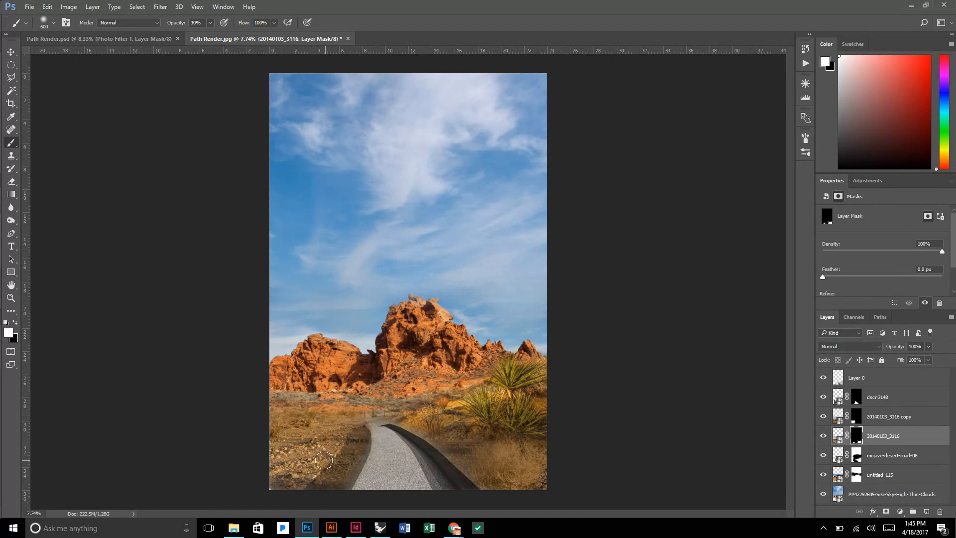
{"action": "scroll", "coordinate": [398, 339], "scroll_direction": "down", "scroll_amount": 1}
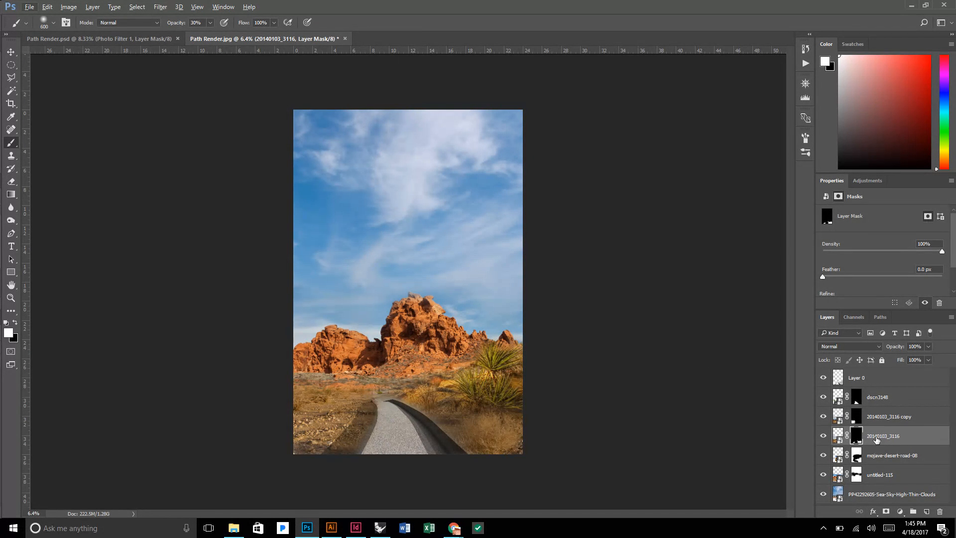
{"action": "left_click", "coordinate": [882, 384]}
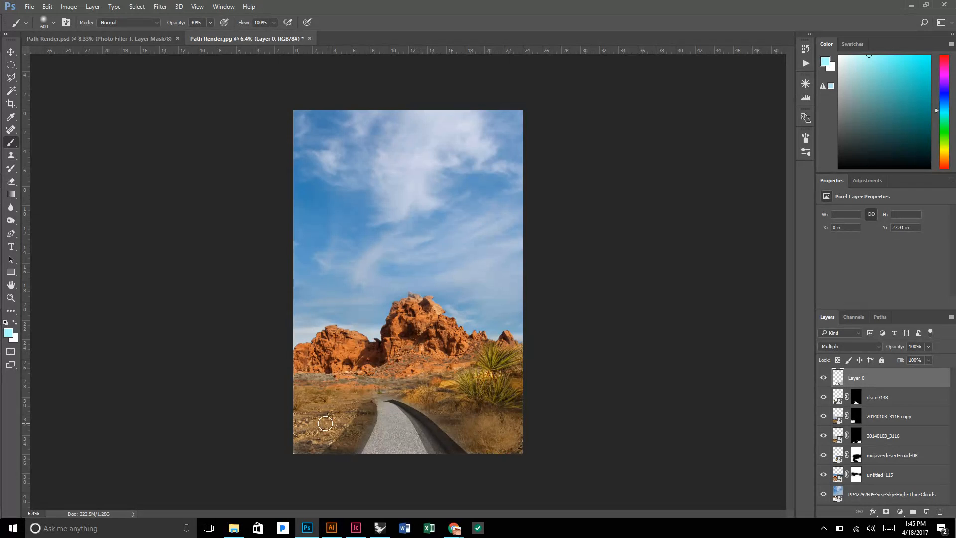
{"action": "scroll", "coordinate": [379, 456], "scroll_direction": "up", "scroll_amount": 4}
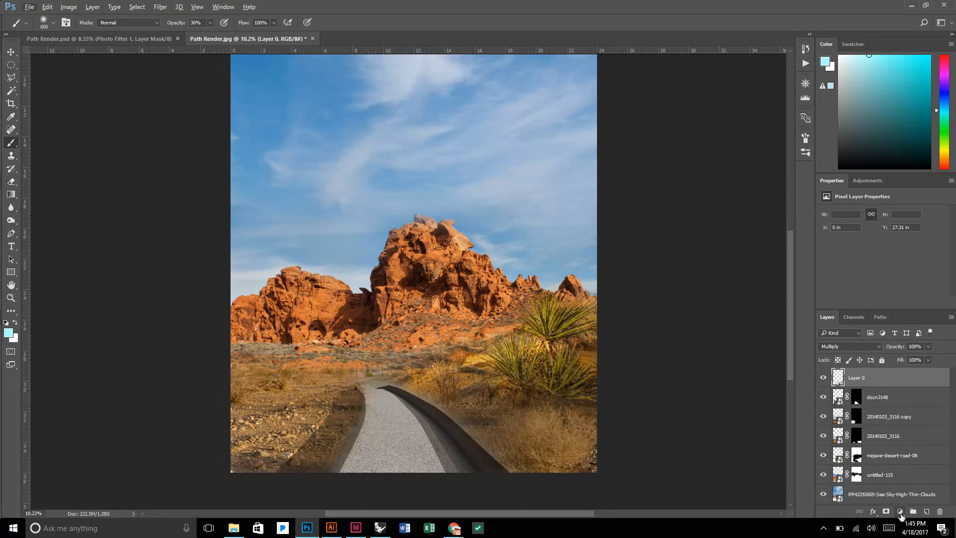
{"action": "left_click", "coordinate": [900, 512]}
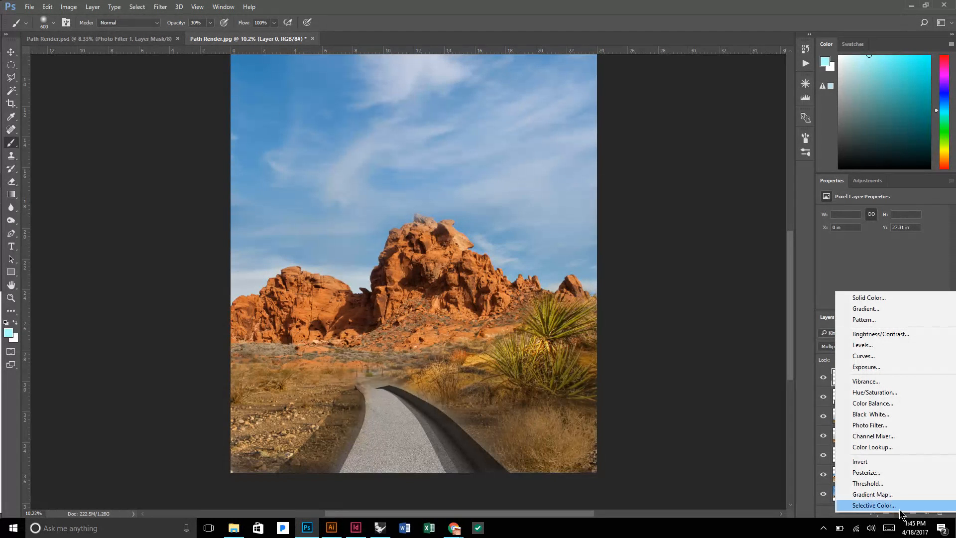
{"action": "left_click", "coordinate": [902, 427]}
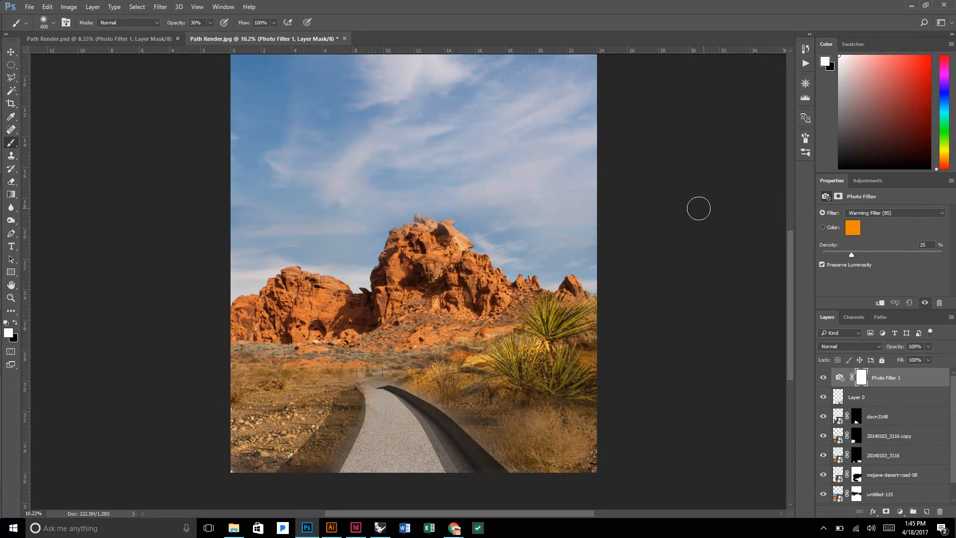
{"action": "left_click", "coordinate": [874, 214]}
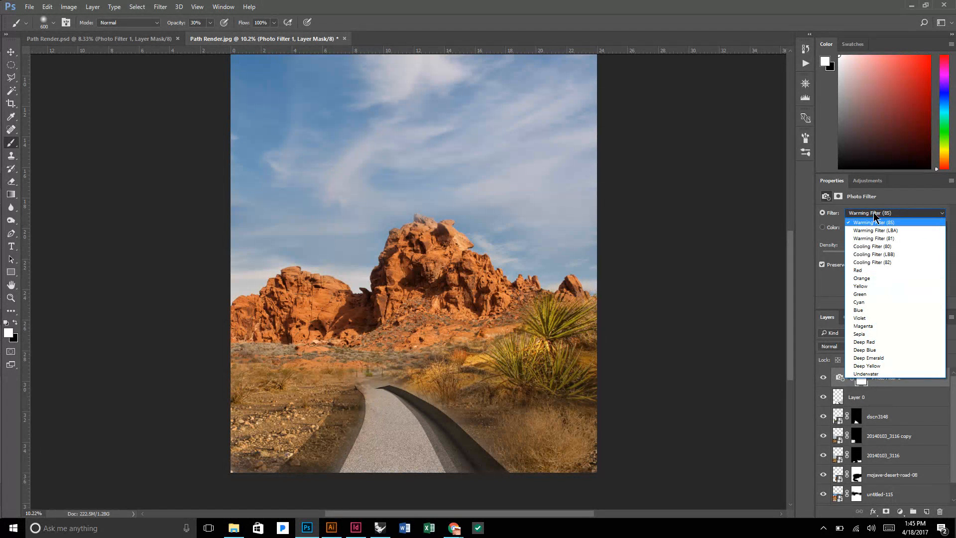
{"action": "left_click", "coordinate": [899, 203]}
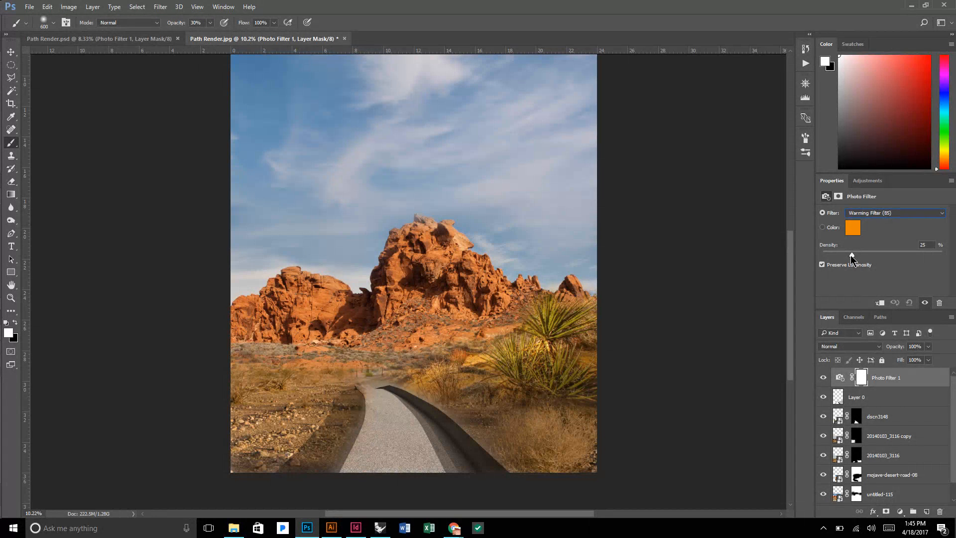
{"action": "left_click_drag", "start_coordinate": [851, 255], "coordinate": [901, 256]}
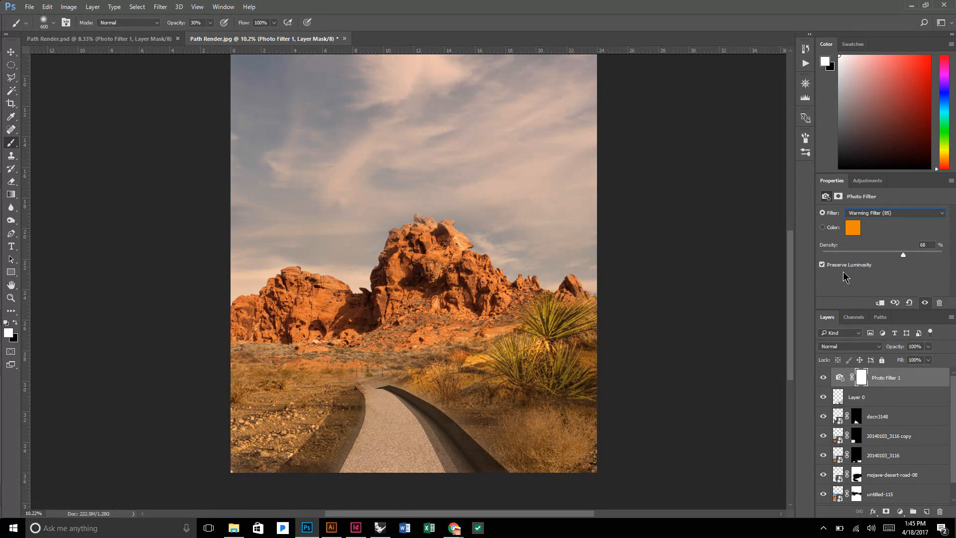
Compare the whole composition with and without the warming photo filter, examining the sky, rocks and path.
{"action": "left_click", "coordinate": [824, 379]}
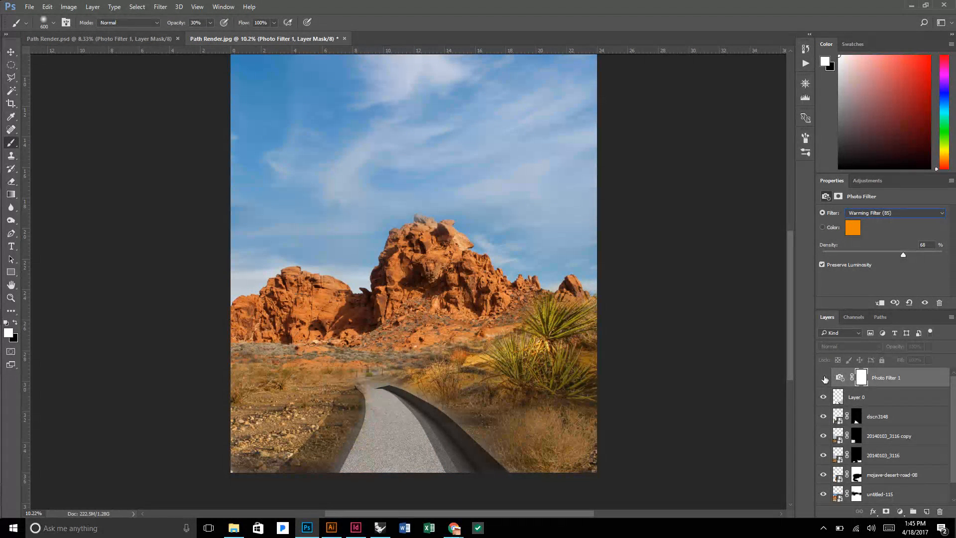
{"action": "left_click", "coordinate": [824, 379]}
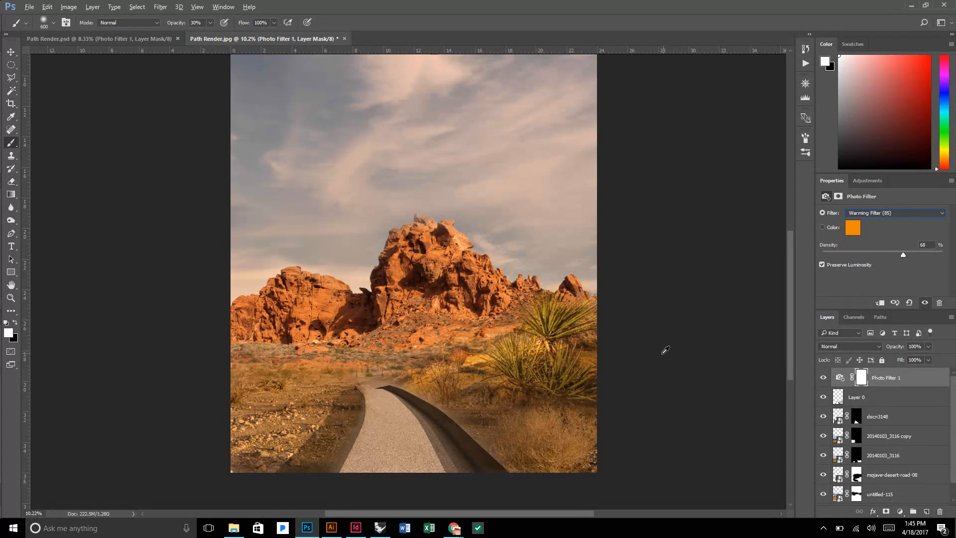
{"action": "left_click", "coordinate": [11, 56]}
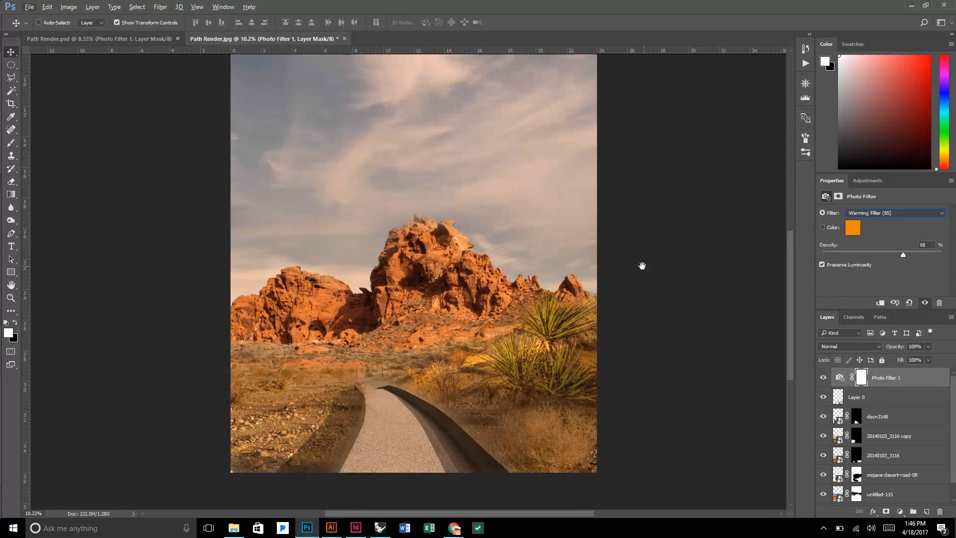
{"action": "left_click_drag", "start_coordinate": [642, 266], "coordinate": [566, 262]}
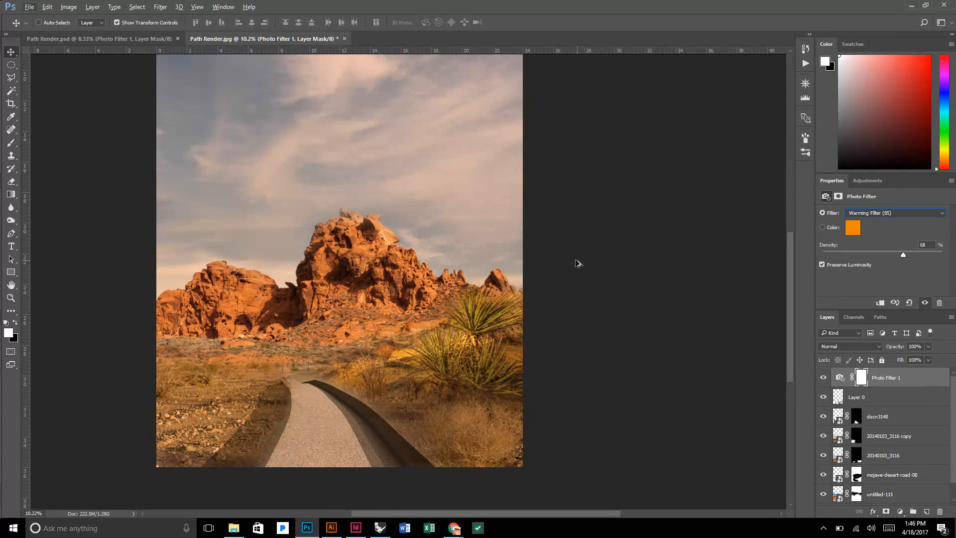
{"action": "left_click_drag", "start_coordinate": [789, 256], "coordinate": [788, 196]}
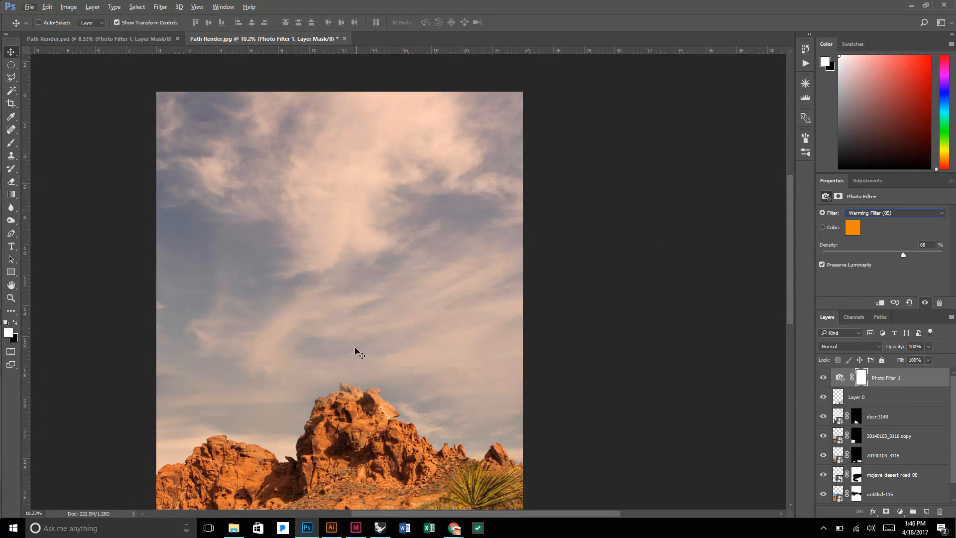
{"action": "left_click", "coordinate": [11, 299]}
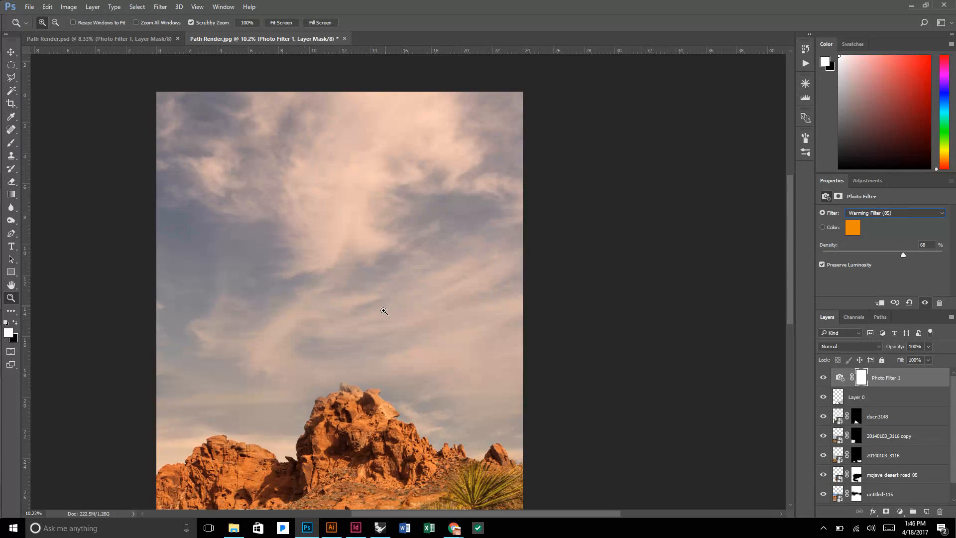
{"action": "left_click_drag", "start_coordinate": [384, 311], "coordinate": [362, 321]}
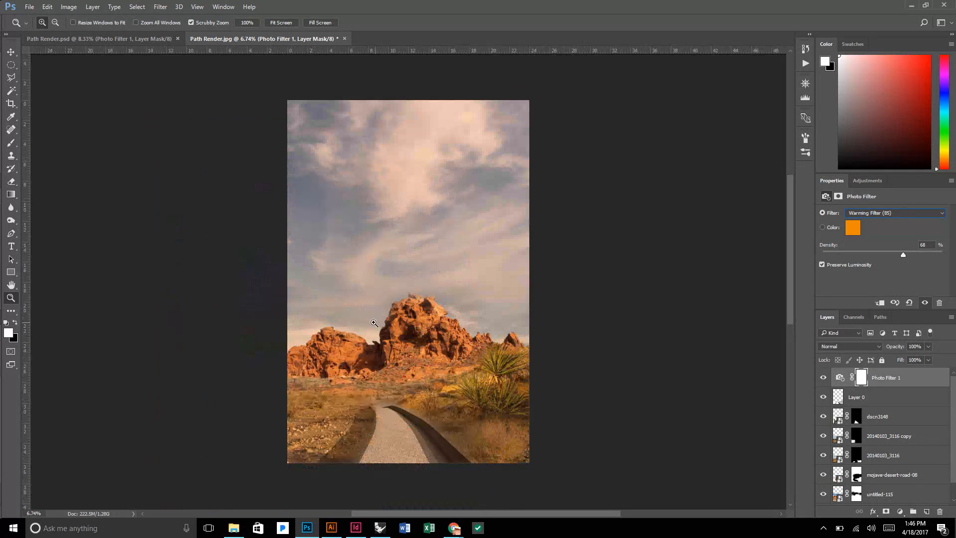
{"action": "left_click", "coordinate": [824, 378]}
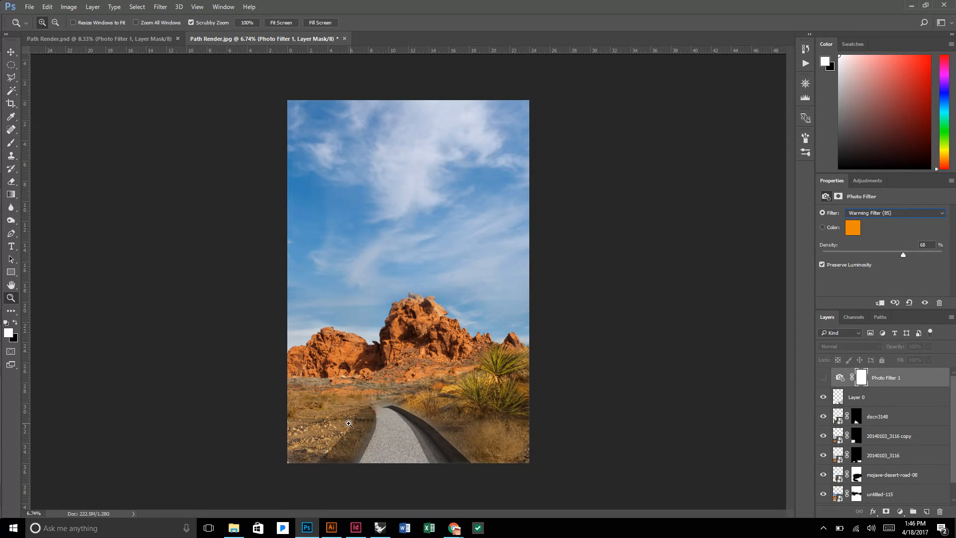
{"action": "left_click", "coordinate": [824, 377]}
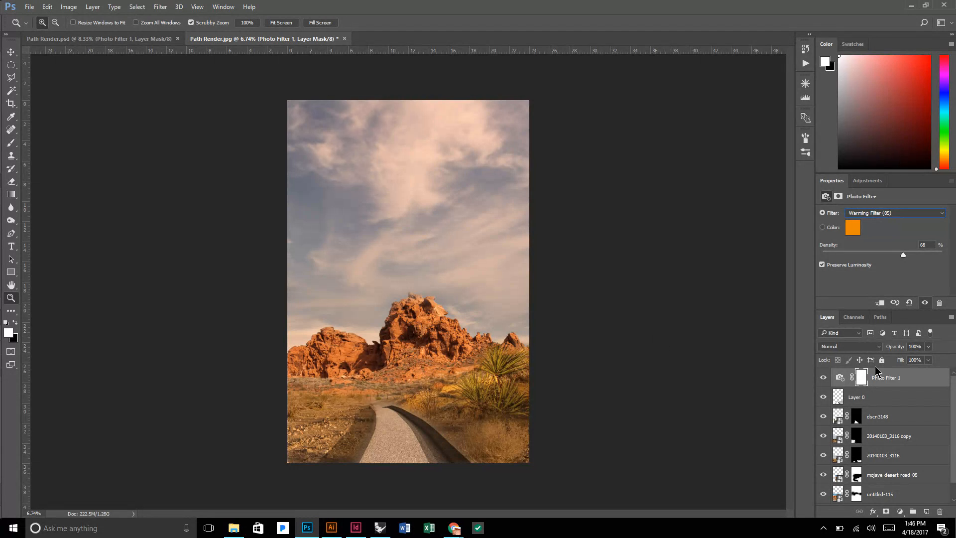
Add a Hue/Saturation adjustment layer above the photo filter and raise its Lightness to +80.
{"action": "left_click", "coordinate": [900, 512]}
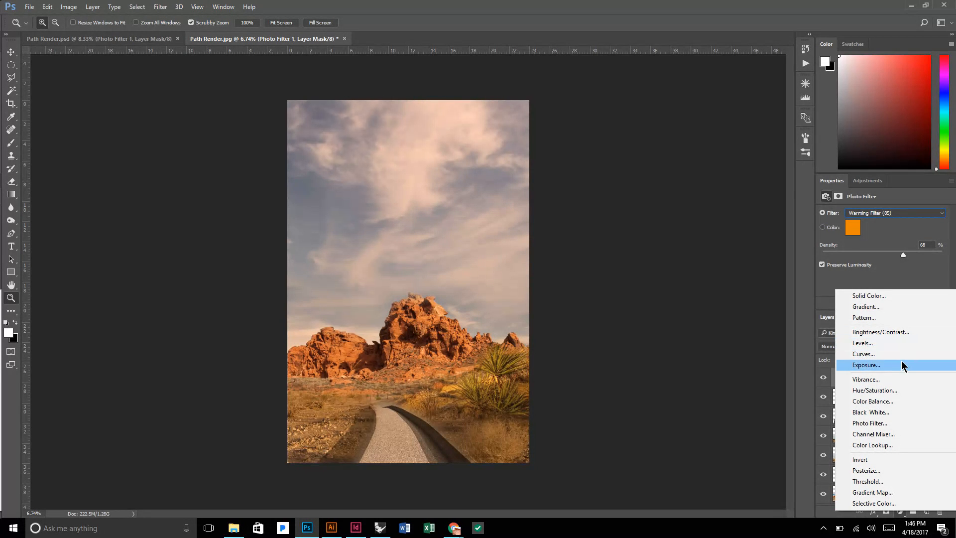
{"action": "left_click", "coordinate": [900, 393]}
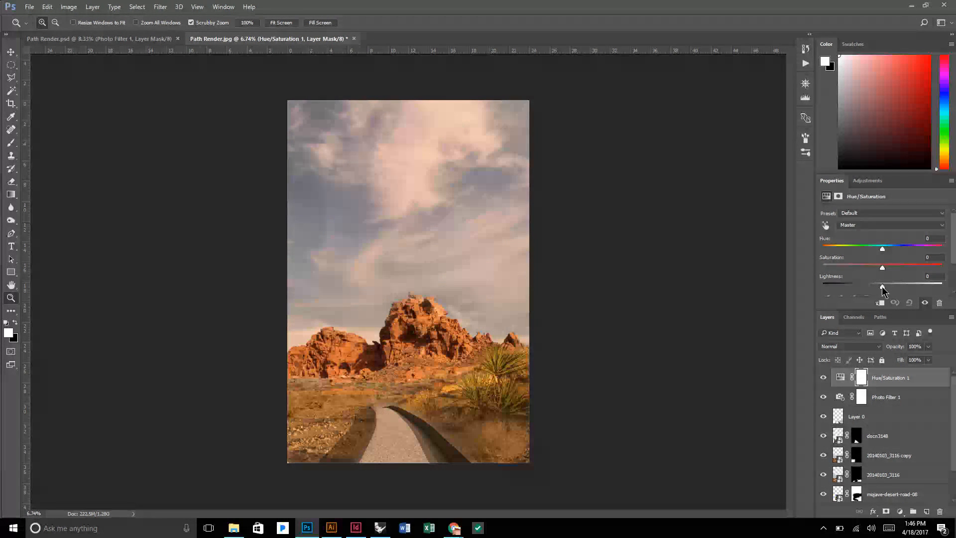
{"action": "left_click_drag", "start_coordinate": [881, 288], "coordinate": [914, 288]}
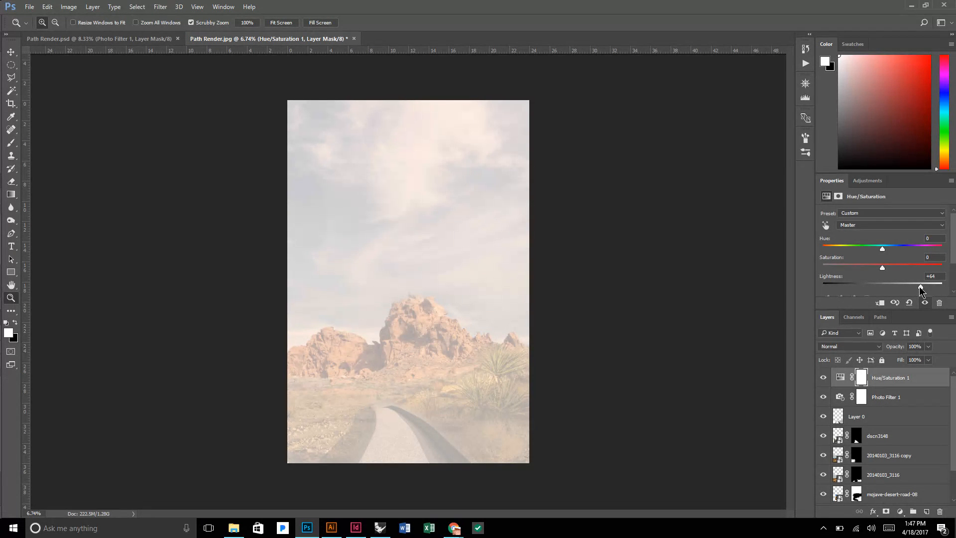
{"action": "left_click_drag", "start_coordinate": [921, 286], "coordinate": [928, 287]}
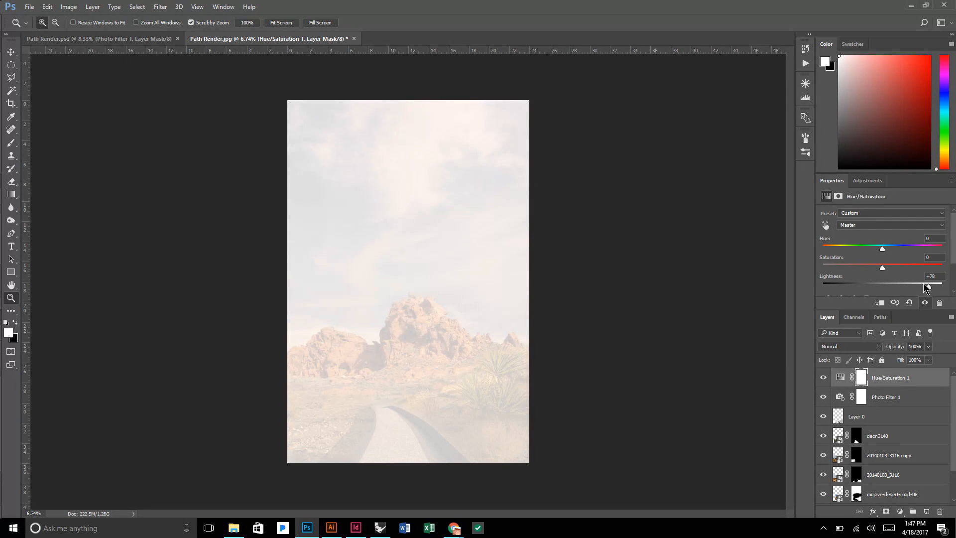
{"action": "left_click_drag", "start_coordinate": [925, 287], "coordinate": [931, 288]}
Fill the Hue/Saturation mask with a linear black-to-white gradient from the path's near end up into the sky, and compare the composition without the adjustment.
{"action": "left_click", "coordinate": [859, 380]}
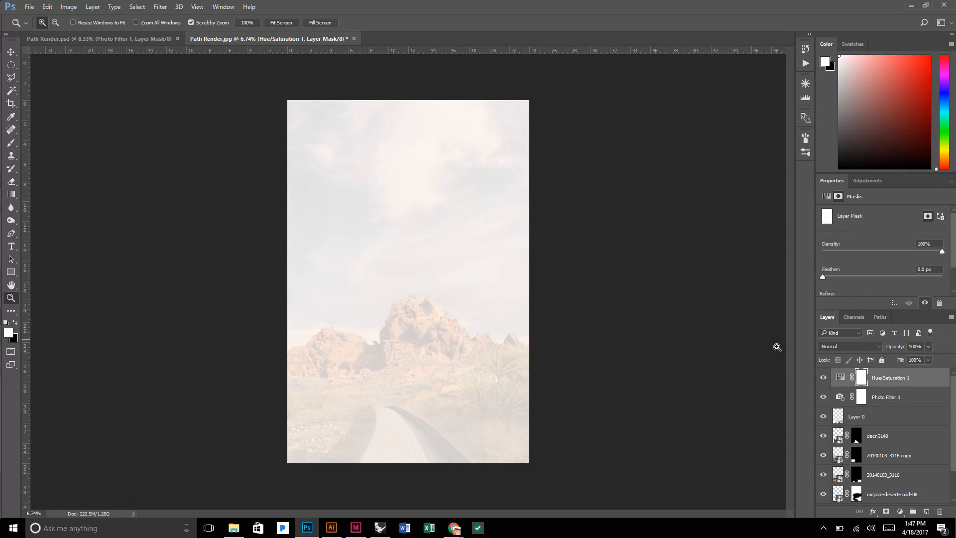
{"action": "left_click_drag", "start_coordinate": [10, 197], "coordinate": [48, 196]}
{"action": "left_click", "coordinate": [49, 196]}
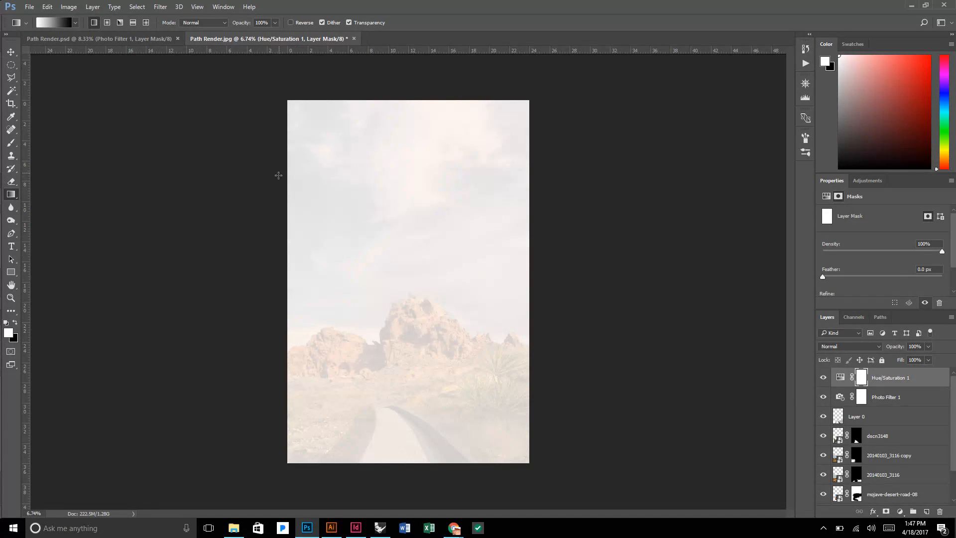
{"action": "key", "text": "x"}
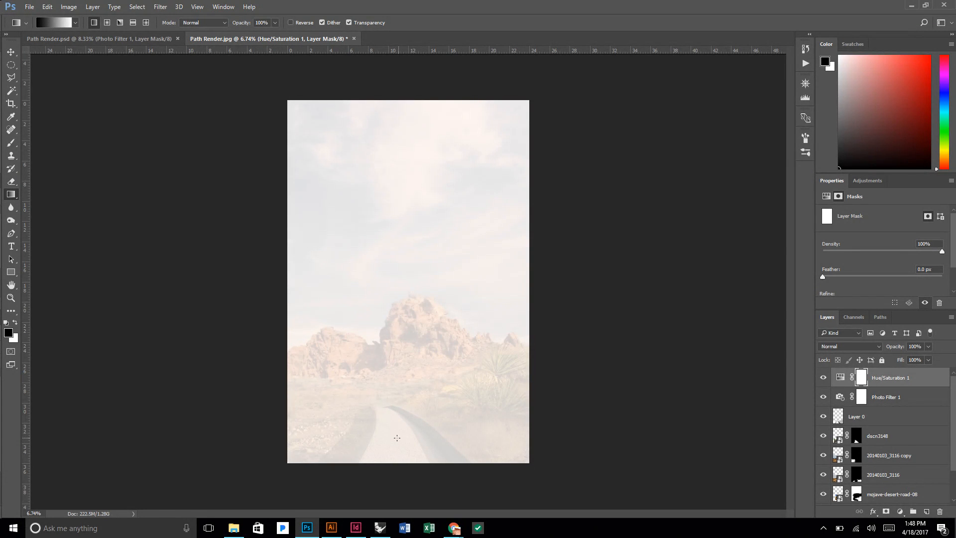
{"action": "left_click_drag", "start_coordinate": [397, 437], "coordinate": [406, 333]}
{"action": "left_click_drag", "start_coordinate": [409, 205], "coordinate": [410, 205]}
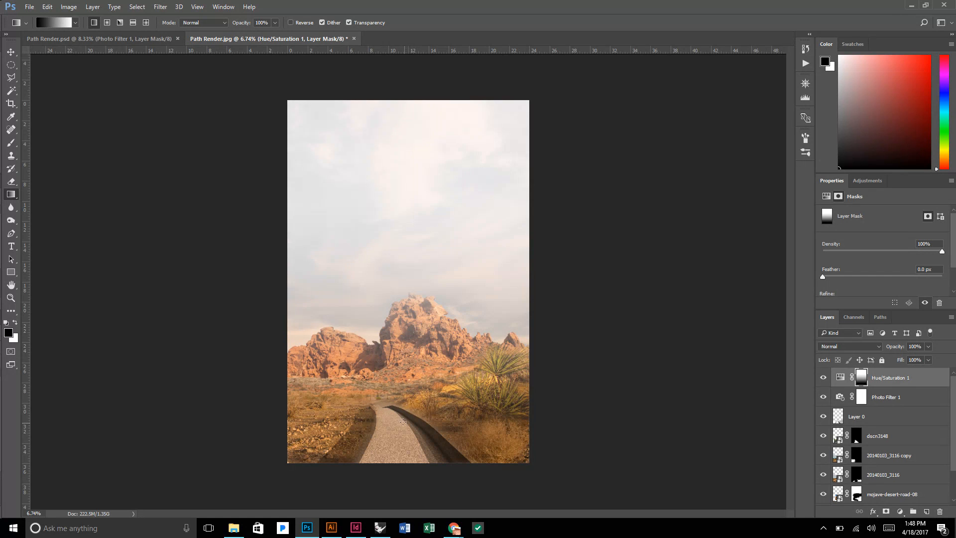
{"action": "left_click_drag", "start_coordinate": [401, 433], "coordinate": [413, 213]}
{"action": "left_click_drag", "start_coordinate": [415, 170], "coordinate": [414, 159]}
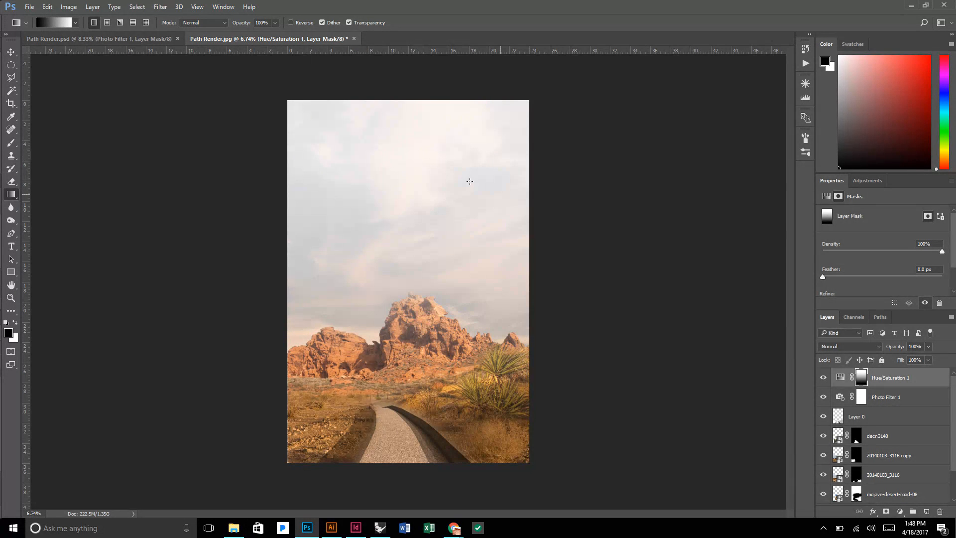
{"action": "left_click", "coordinate": [823, 378]}
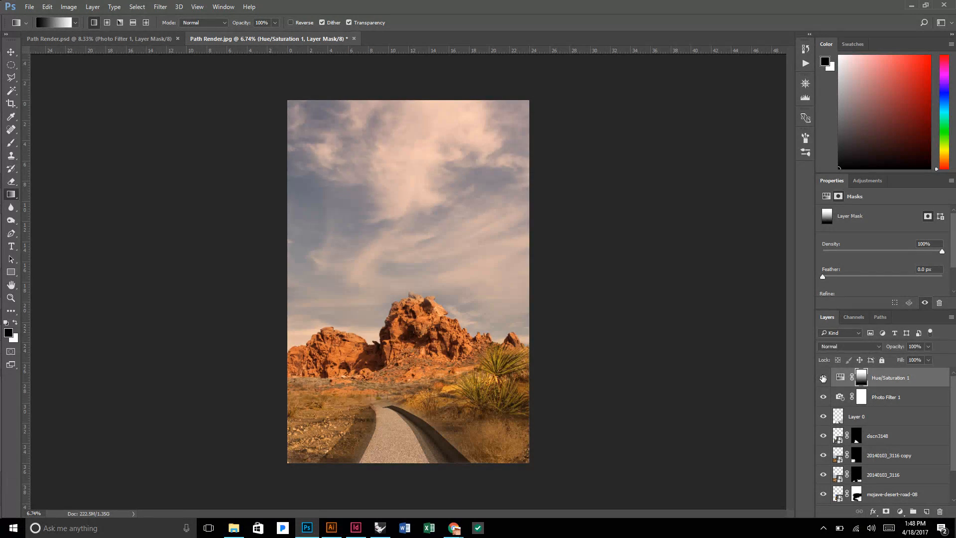
{"action": "left_click", "coordinate": [823, 377]}
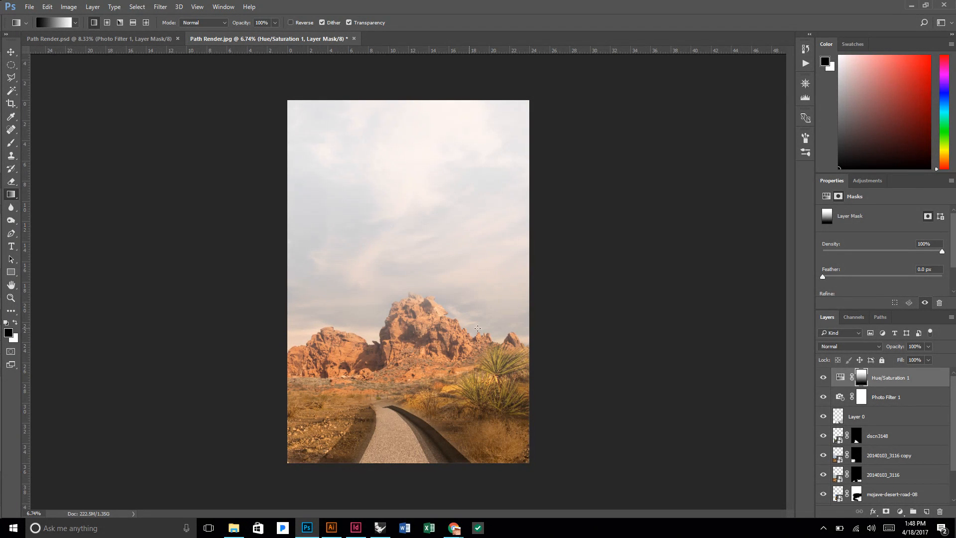
Set the Hue/Saturation adjustment layer's Lightness to +100 and check the sky's fade across the whole canvas.
{"action": "scroll", "coordinate": [483, 366], "scroll_direction": "down", "scroll_amount": 2}
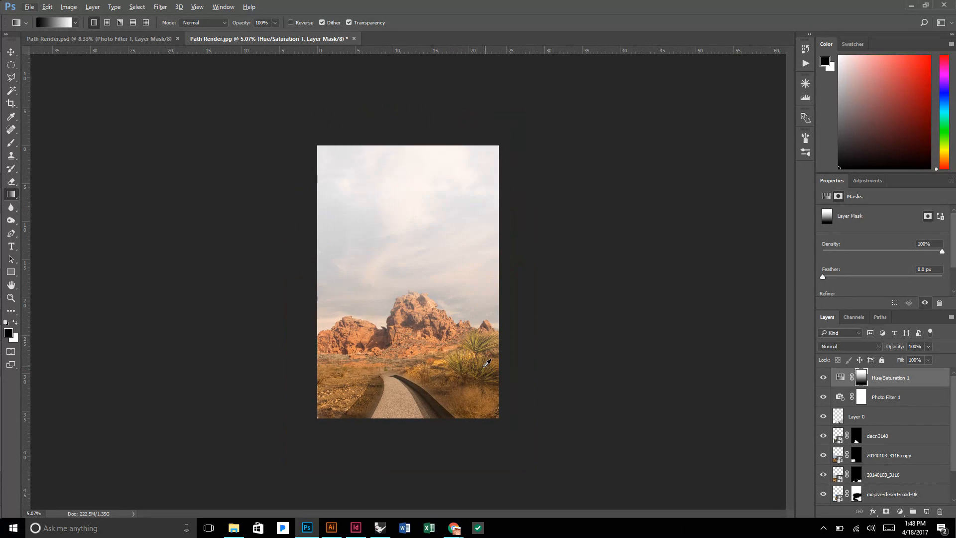
{"action": "scroll", "coordinate": [448, 331], "scroll_direction": "up", "scroll_amount": 1}
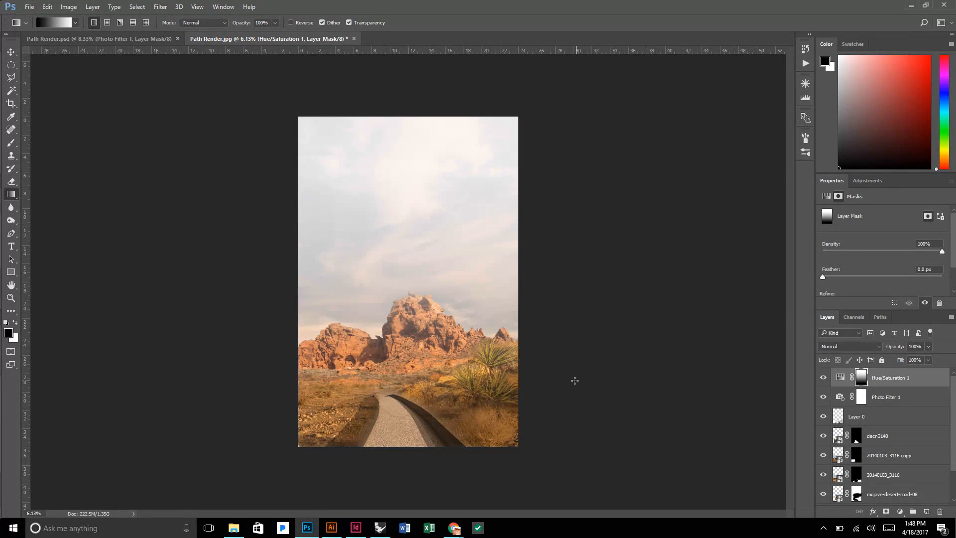
{"action": "scroll", "coordinate": [575, 381], "scroll_direction": "down", "scroll_amount": 1}
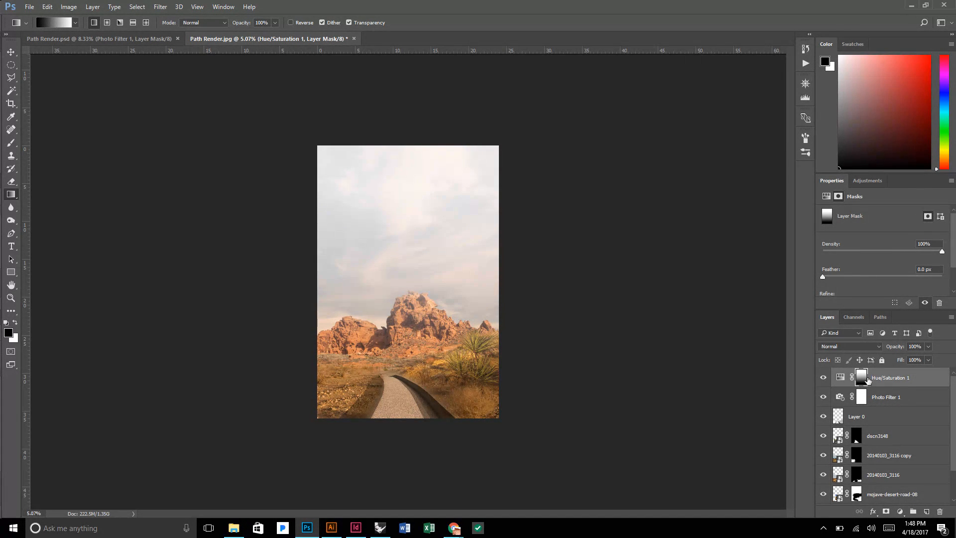
{"action": "left_click", "coordinate": [841, 377]}
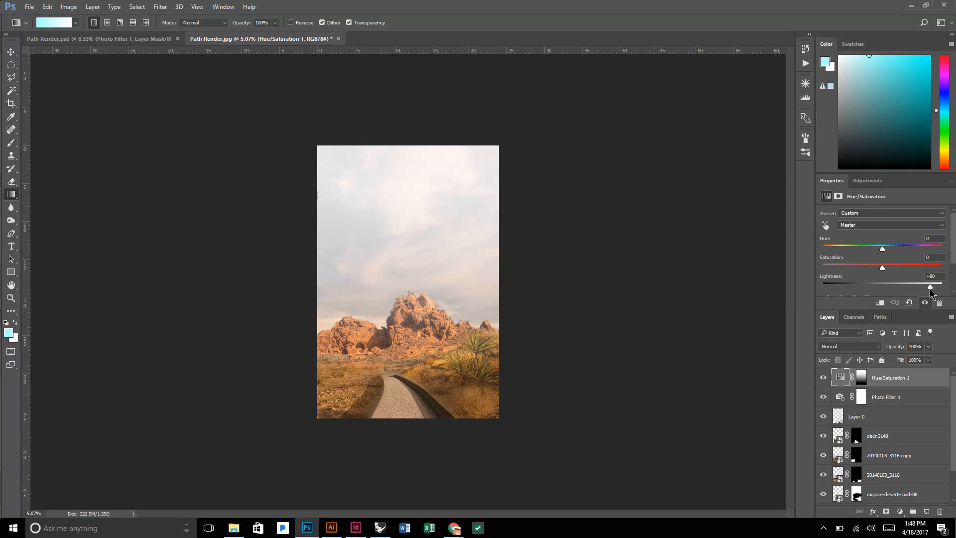
{"action": "left_click_drag", "start_coordinate": [931, 290], "coordinate": [954, 293]}
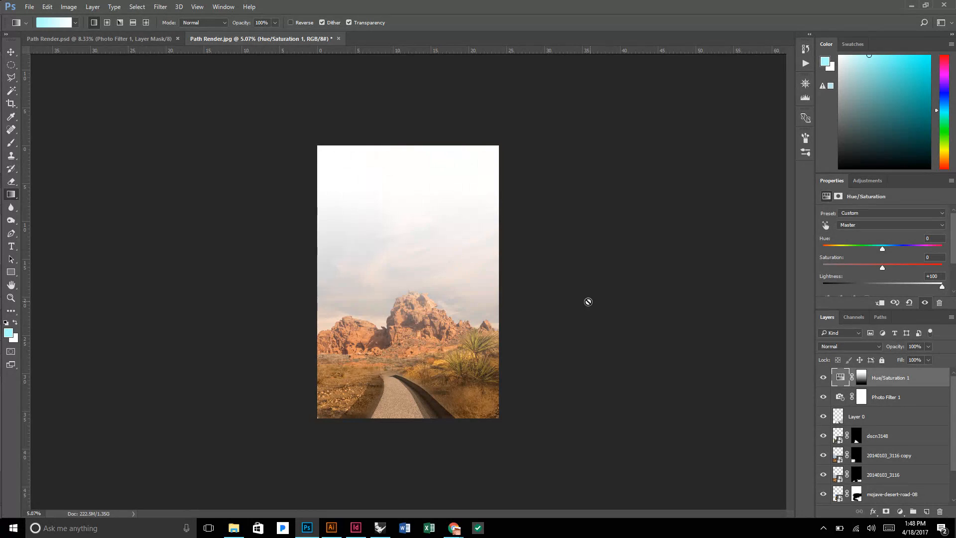
{"action": "scroll", "coordinate": [588, 300], "scroll_direction": "down", "scroll_amount": 2}
{"action": "scroll", "coordinate": [390, 287], "scroll_direction": "up", "scroll_amount": 2}
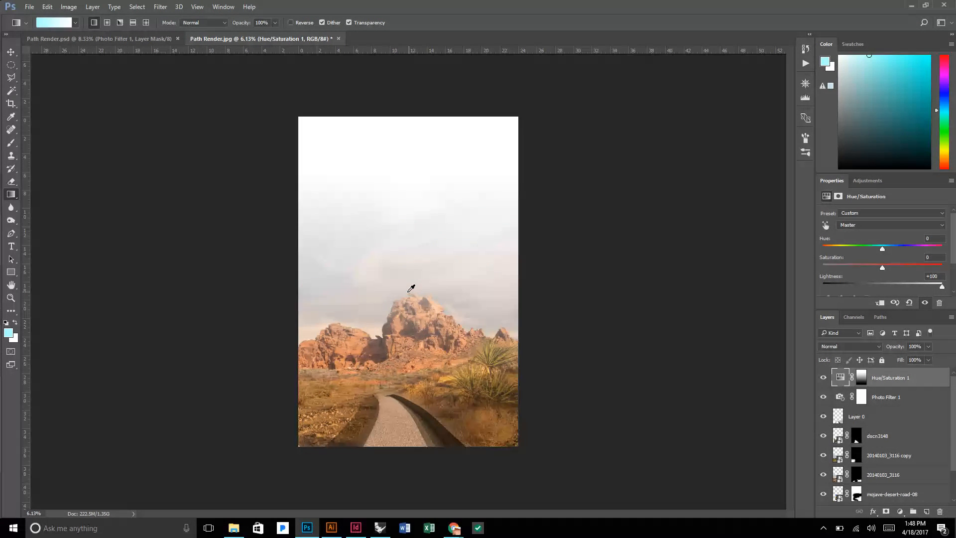
Examine the faded sky, the rocks and the shading beside the path, both across the whole canvas and close up.
{"action": "scroll", "coordinate": [391, 284], "scroll_direction": "down", "scroll_amount": 1}
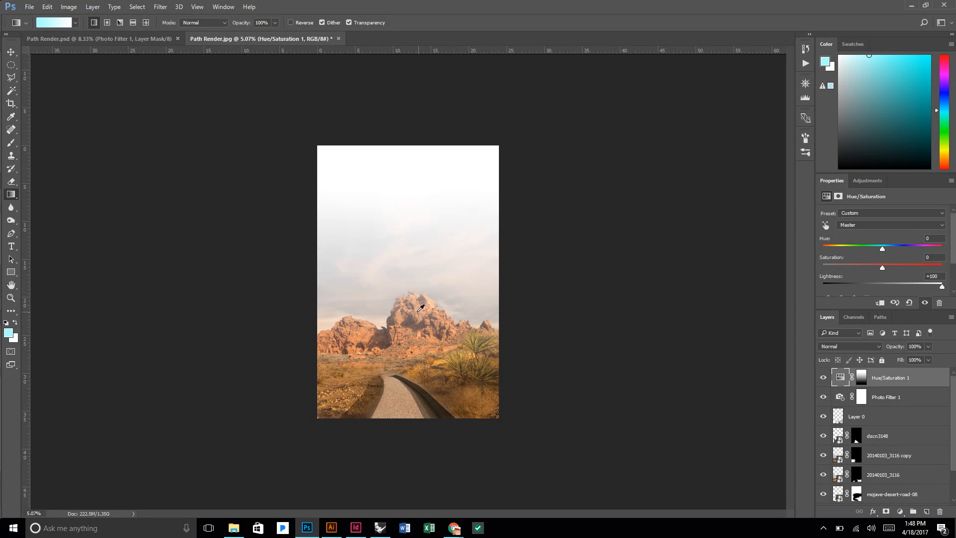
{"action": "scroll", "coordinate": [392, 289], "scroll_direction": "up", "scroll_amount": 1}
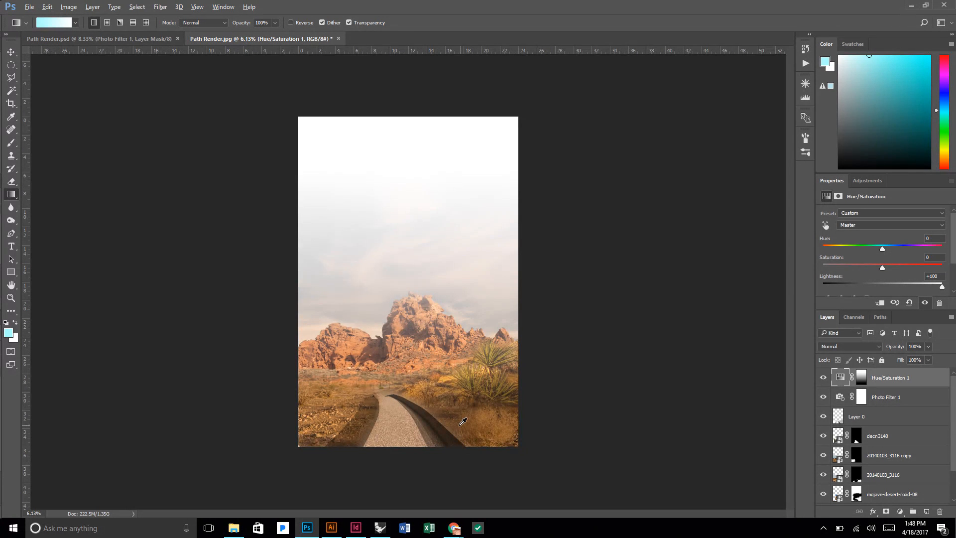
{"action": "scroll", "coordinate": [458, 419], "scroll_direction": "up", "scroll_amount": 1}
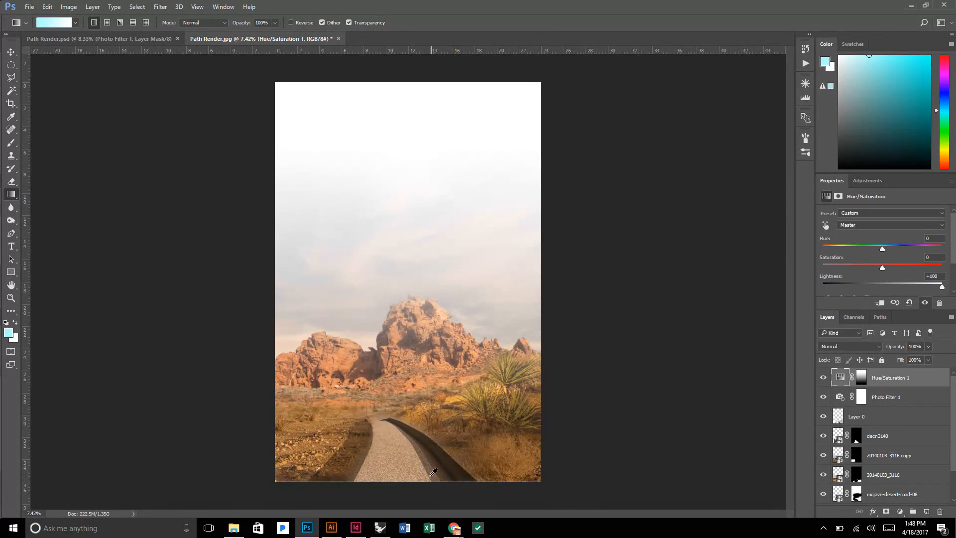
{"action": "scroll", "coordinate": [451, 425], "scroll_direction": "up", "scroll_amount": 1}
{"action": "scroll", "coordinate": [426, 451], "scroll_direction": "down", "scroll_amount": 1}
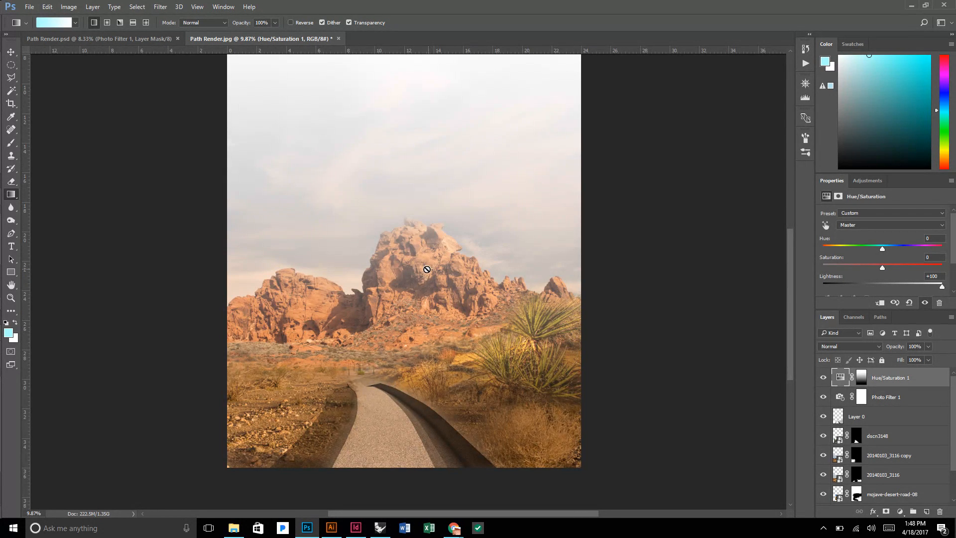
{"action": "scroll", "coordinate": [433, 274], "scroll_direction": "down", "scroll_amount": 1}
{"action": "scroll", "coordinate": [450, 288], "scroll_direction": "down", "scroll_amount": 1}
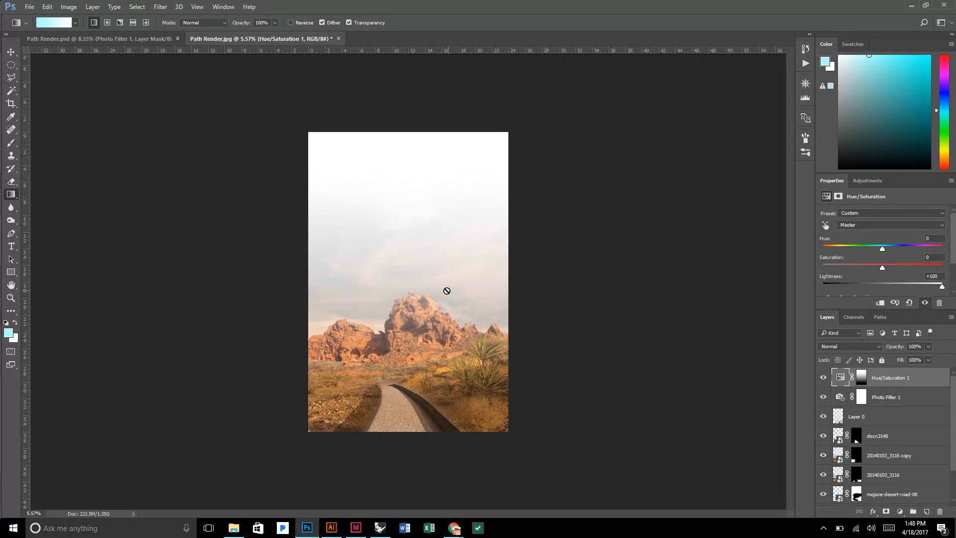
{"action": "scroll", "coordinate": [414, 409], "scroll_direction": "up", "scroll_amount": 1}
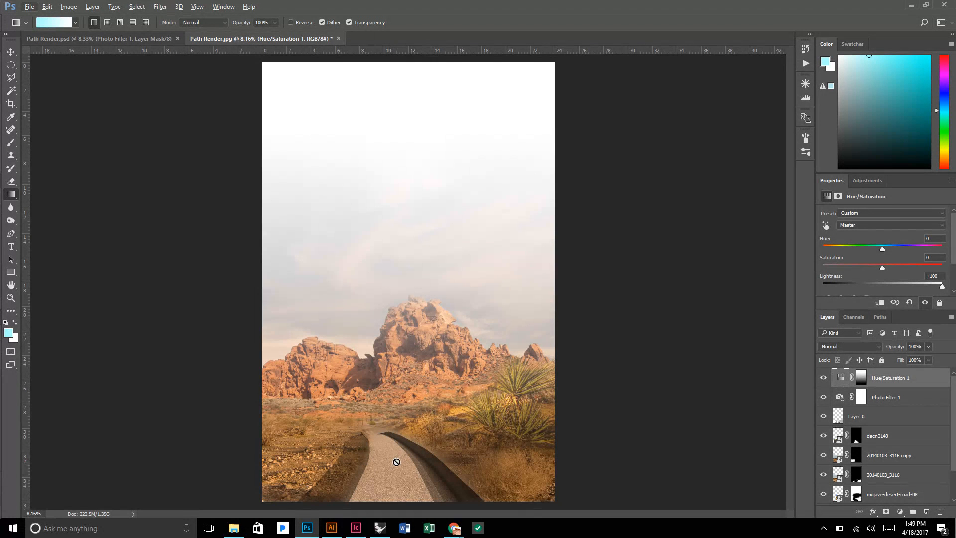
{"action": "scroll", "coordinate": [353, 479], "scroll_direction": "up", "scroll_amount": 2}
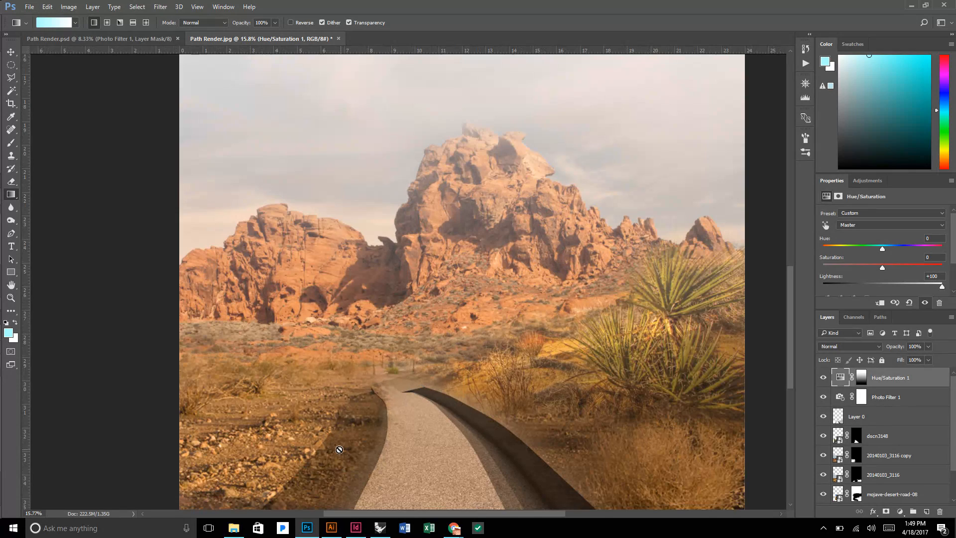
{"action": "scroll", "coordinate": [339, 450], "scroll_direction": "down", "scroll_amount": 2}
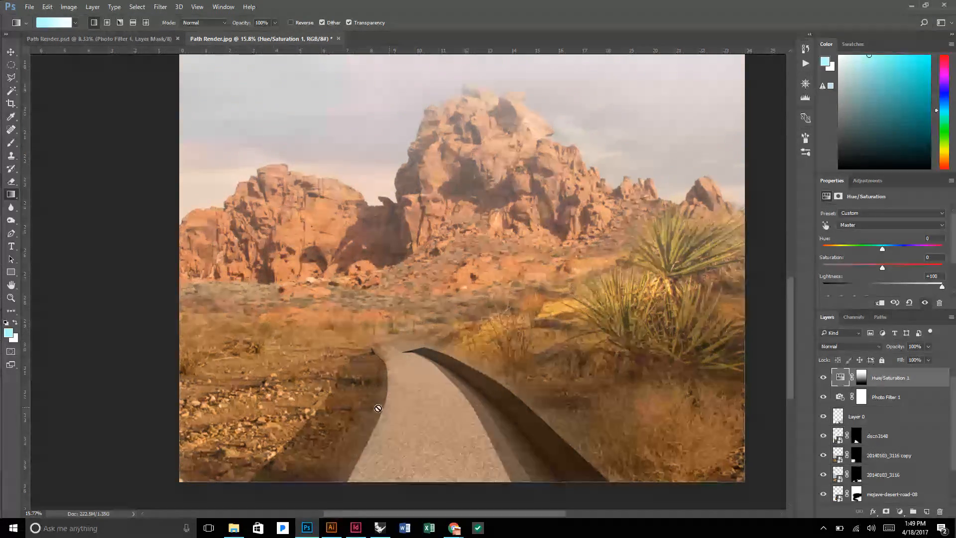
{"action": "scroll", "coordinate": [421, 353], "scroll_direction": "down", "scroll_amount": 1}
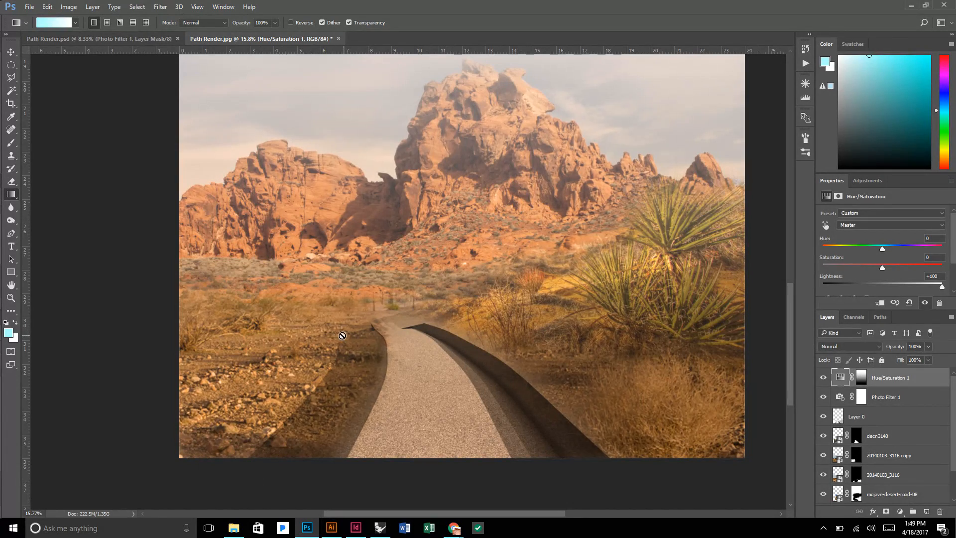
Add a layer mask to Layer 0 and brush away its shading on the rocky ground beside the path with black at 30% opacity.
{"action": "left_click", "coordinate": [867, 417]}
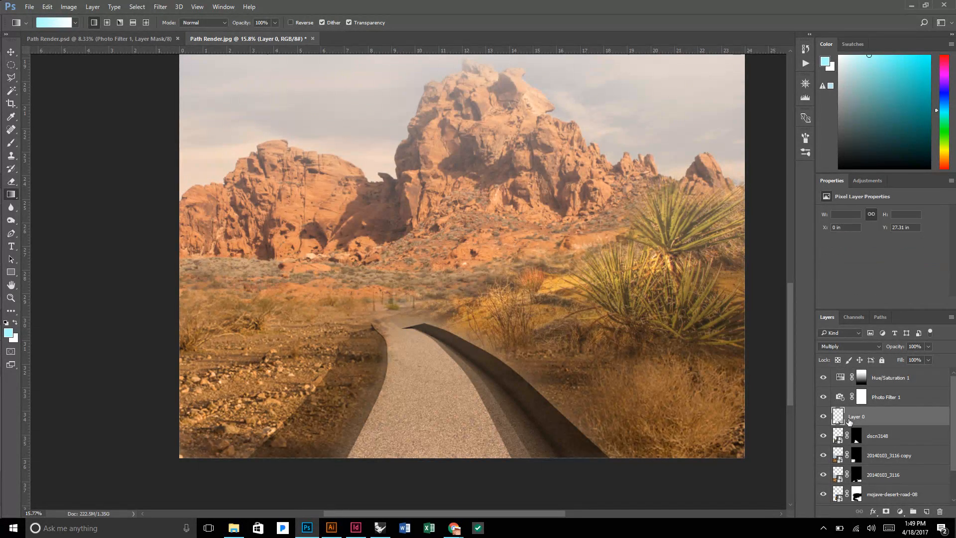
{"action": "left_click", "coordinate": [824, 416]}
{"action": "left_click", "coordinate": [886, 512]}
{"action": "key", "text": "d"}
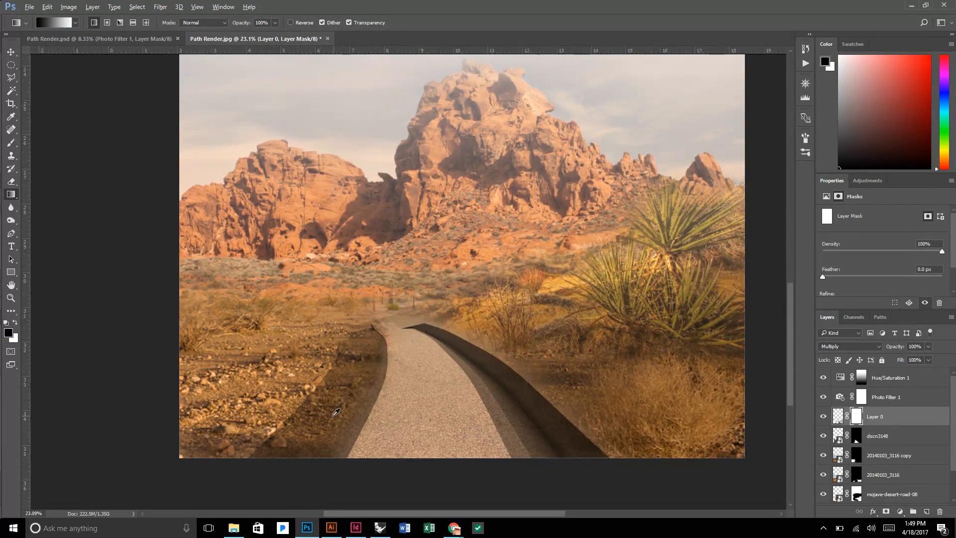
{"action": "scroll", "coordinate": [338, 409], "scroll_direction": "up", "scroll_amount": 3}
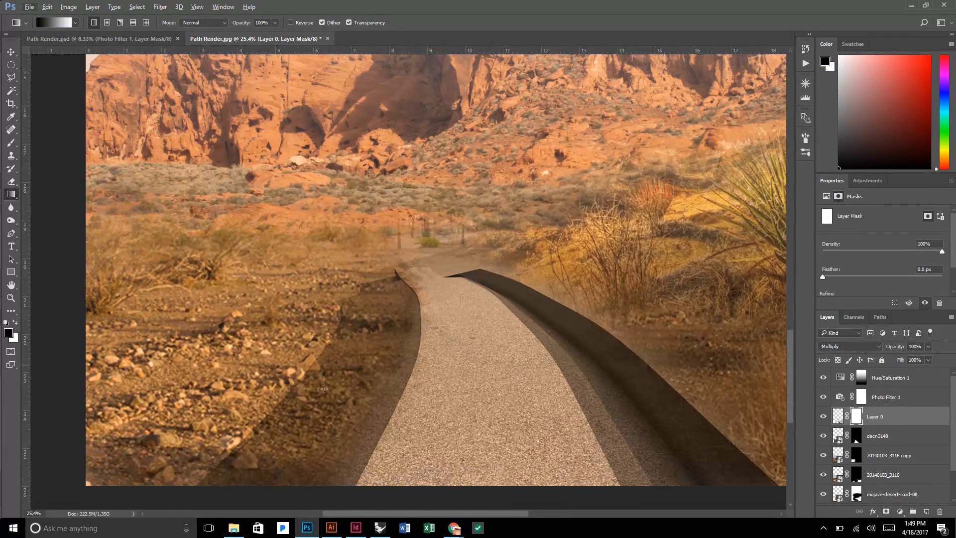
{"action": "left_click", "coordinate": [11, 143]}
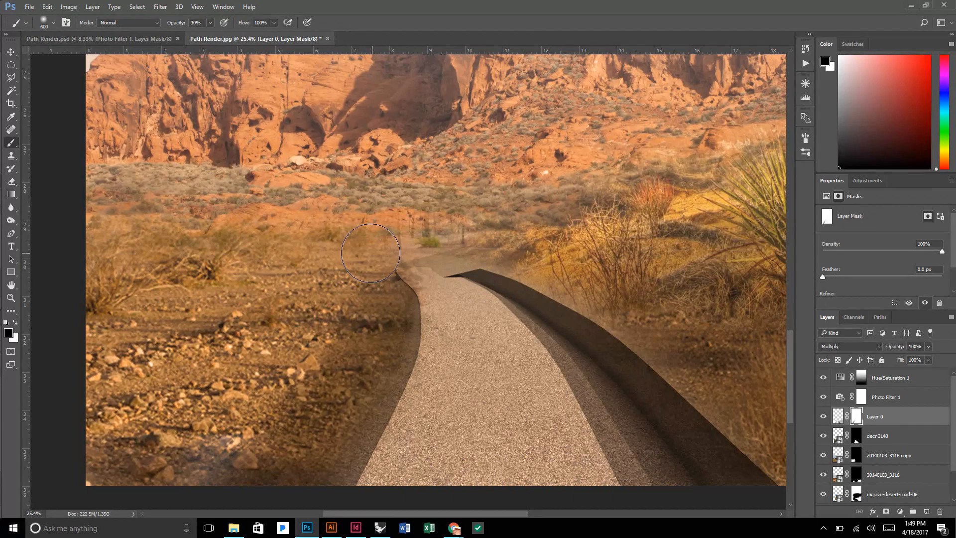
Reduce the brush size to 200 and soften the tip of the dark edge at the path's far end on Layer 0's mask.
{"action": "scroll", "coordinate": [373, 255], "scroll_direction": "down", "scroll_amount": 1}
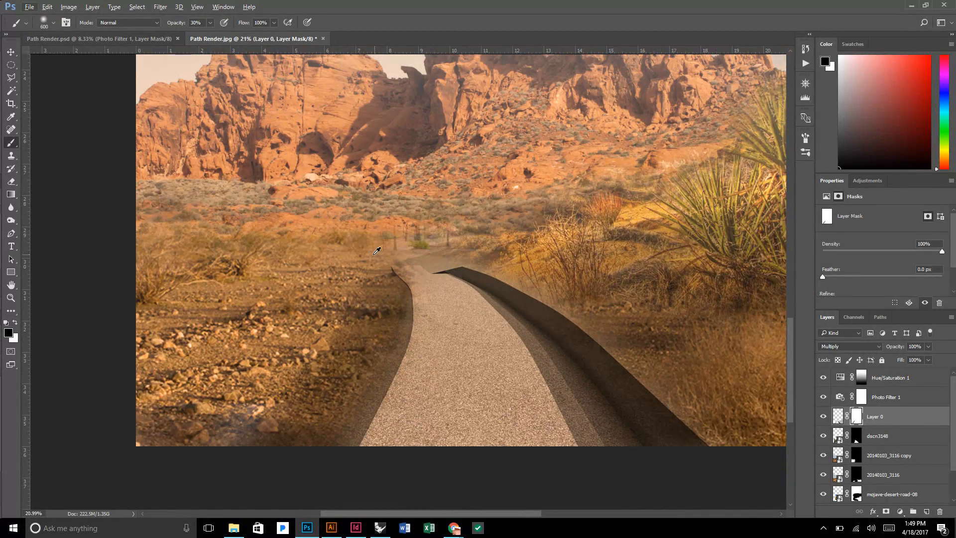
{"action": "scroll", "coordinate": [377, 250], "scroll_direction": "down", "scroll_amount": 1}
{"action": "key", "text": "bracketleft"}
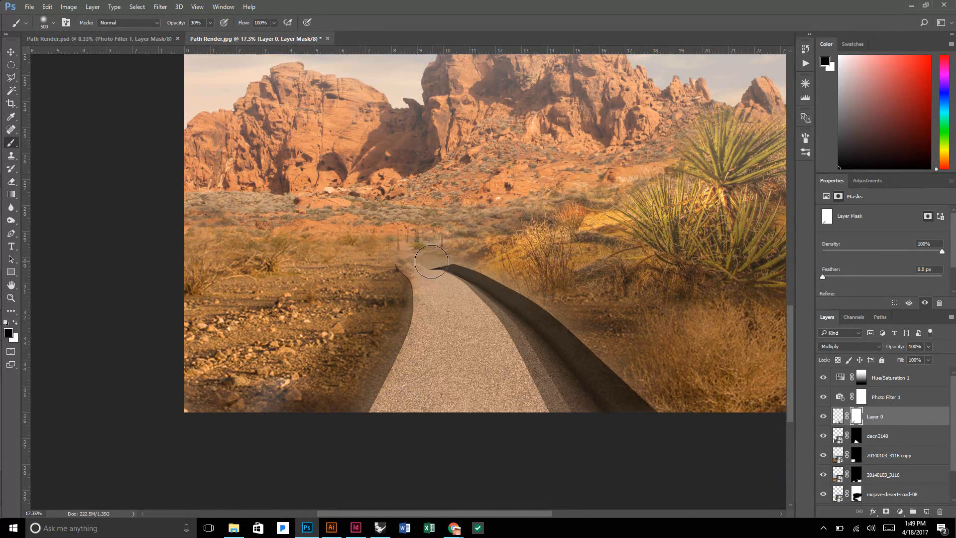
{"action": "key", "text": "bracketleft"}
{"action": "key", "text": "bracketleft"}
{"action": "key", "text": "bracketleft"}
{"action": "mouse_move", "coordinate": [429, 270]}
{"action": "left_mouse_down"}
{"action": "mouse_move", "coordinate": [445, 268]}
{"action": "mouse_move", "coordinate": [425, 268]}
{"action": "mouse_move", "coordinate": [433, 272]}
{"action": "left_mouse_up"}
Review the whole composition and compare it with and without the 20140103_3116 copy and mojave-desert-road-08 layers.
{"action": "scroll", "coordinate": [498, 261], "scroll_direction": "down", "scroll_amount": 3}
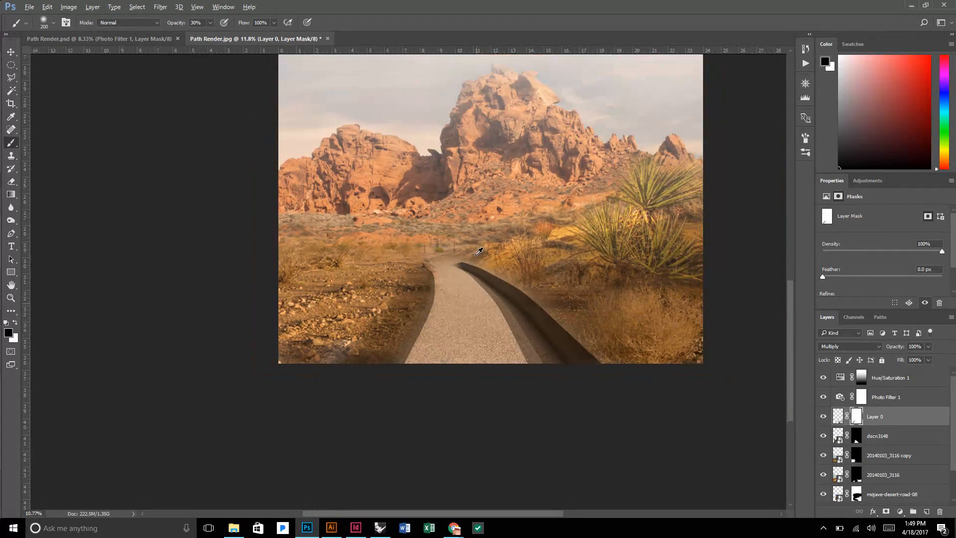
{"action": "scroll", "coordinate": [544, 320], "scroll_direction": "down", "scroll_amount": 3}
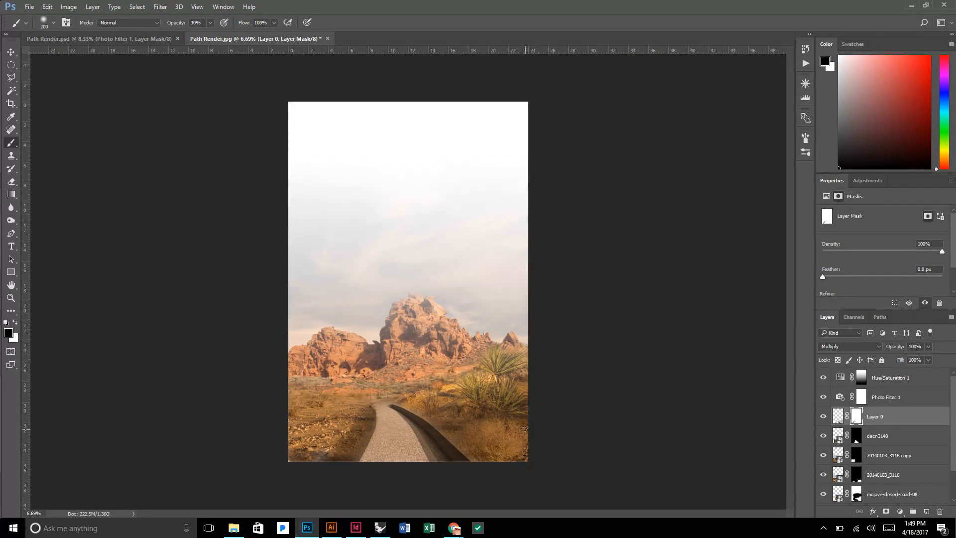
{"action": "scroll", "coordinate": [521, 450], "scroll_direction": "up", "scroll_amount": 3}
{"action": "scroll", "coordinate": [518, 449], "scroll_direction": "down", "scroll_amount": 2}
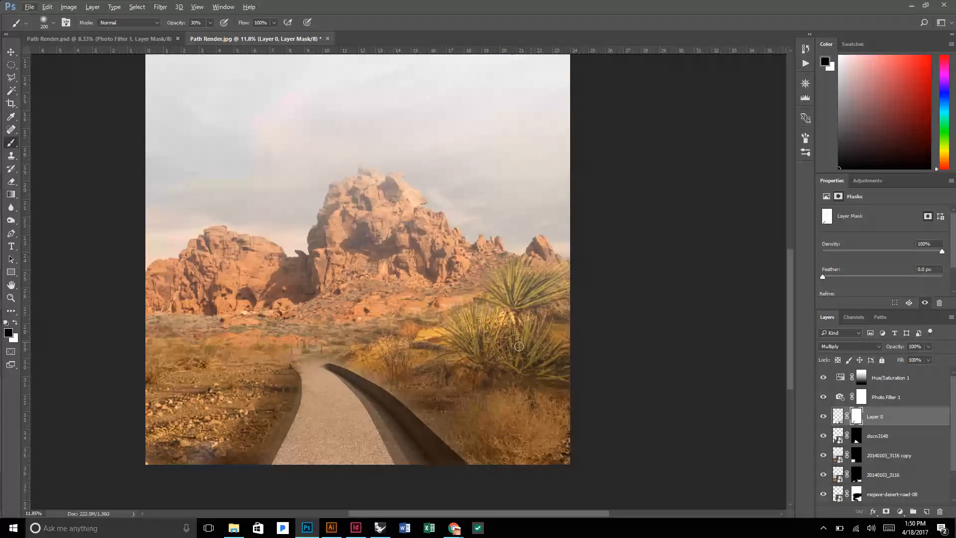
{"action": "scroll", "coordinate": [530, 356], "scroll_direction": "down", "scroll_amount": 2}
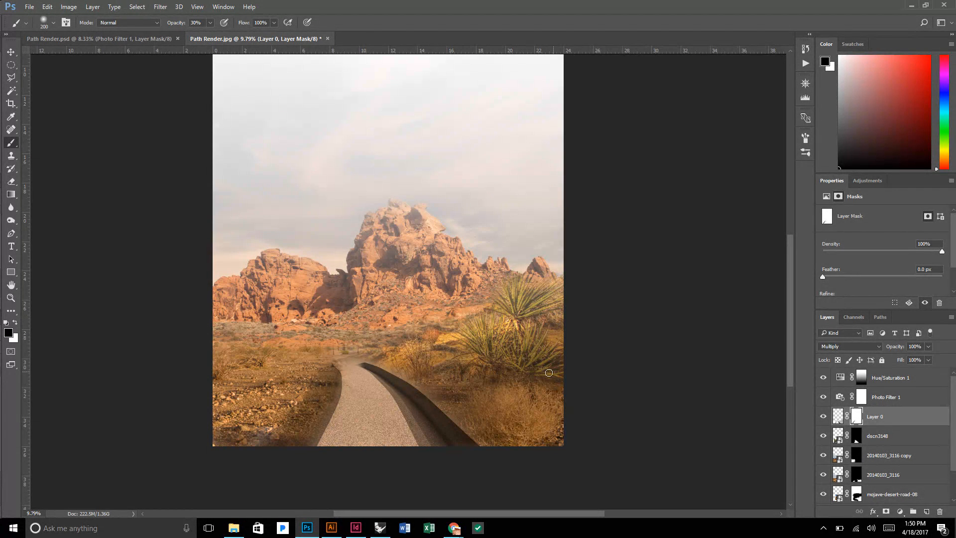
{"action": "scroll", "coordinate": [579, 366], "scroll_direction": "down", "scroll_amount": 1}
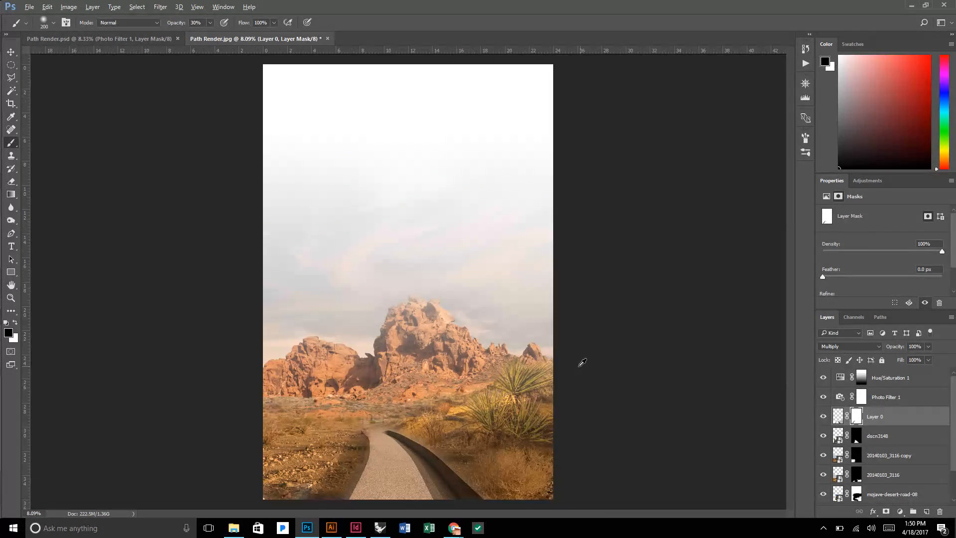
{"action": "left_click", "coordinate": [903, 457]}
{"action": "left_click", "coordinate": [824, 455]}
{"action": "left_click", "coordinate": [825, 456]}
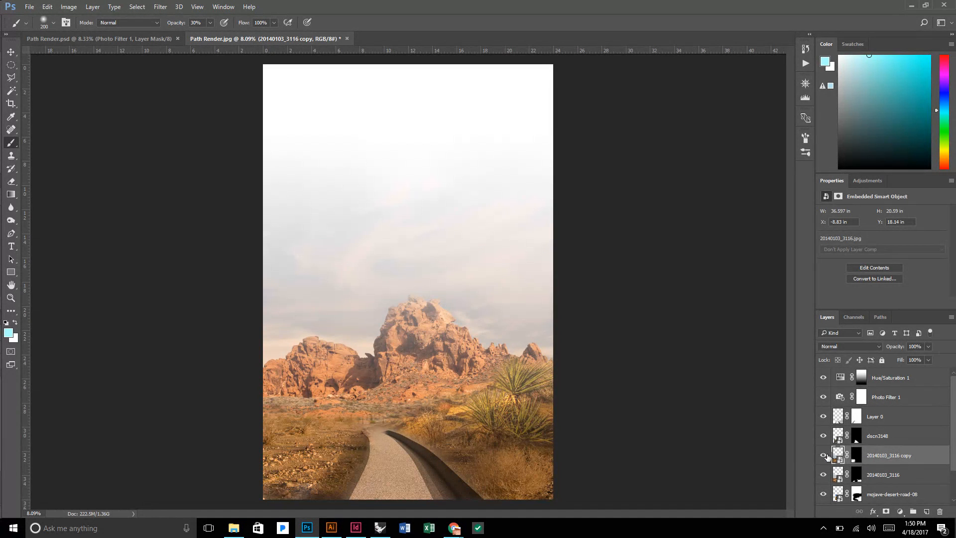
{"action": "scroll", "coordinate": [824, 459], "scroll_direction": "down", "scroll_amount": 2}
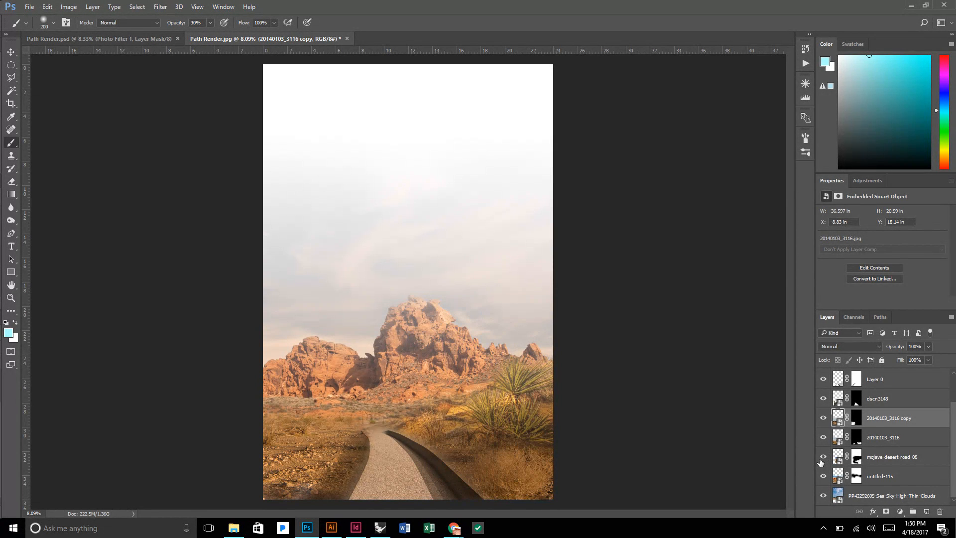
{"action": "left_click", "coordinate": [822, 457]}
{"action": "left_click", "coordinate": [822, 457]}
Try to scale the mojave-desert-road-08 layer down to about 14.67 x 9.76 inches and reposition it beside the path.
{"action": "left_click", "coordinate": [885, 457]}
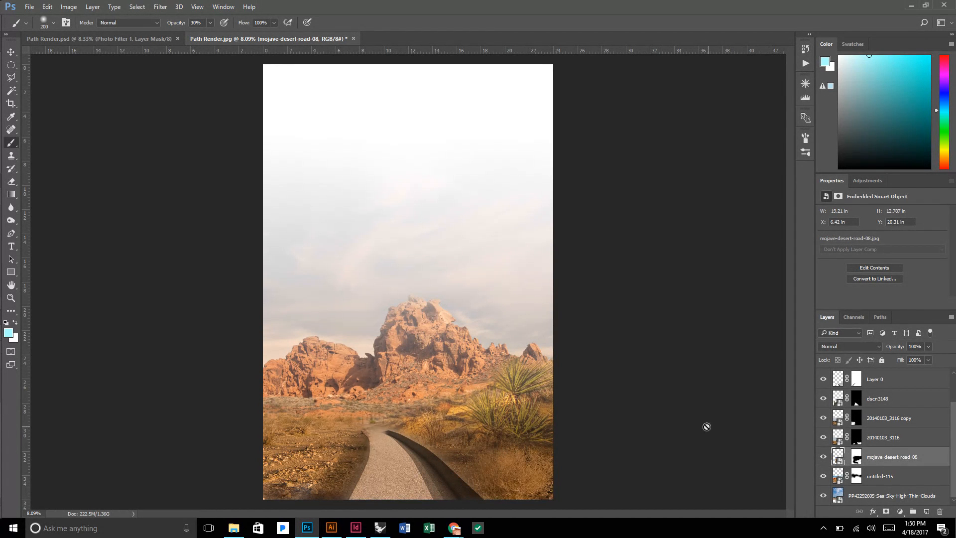
{"action": "key", "text": "m"}
{"action": "right_click", "coordinate": [499, 373]}
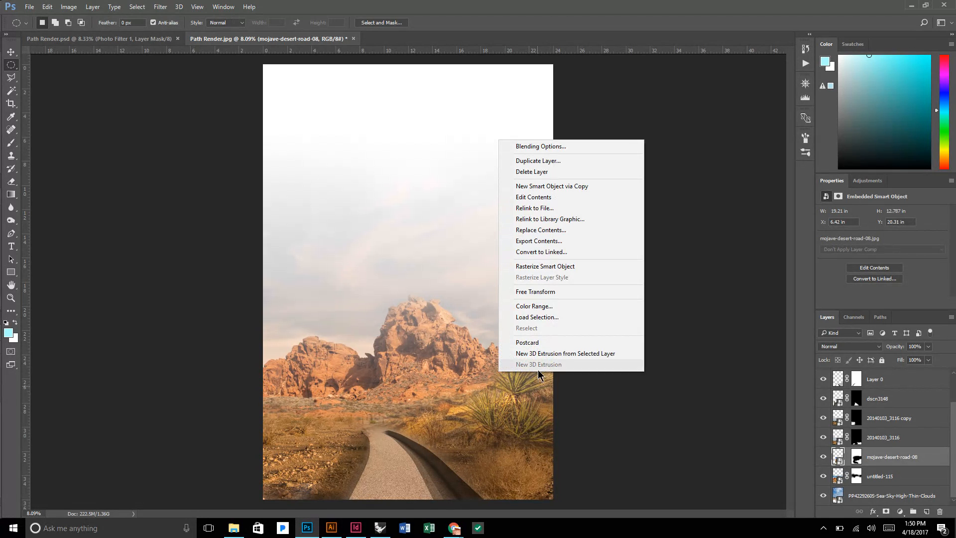
{"action": "left_click", "coordinate": [548, 291]}
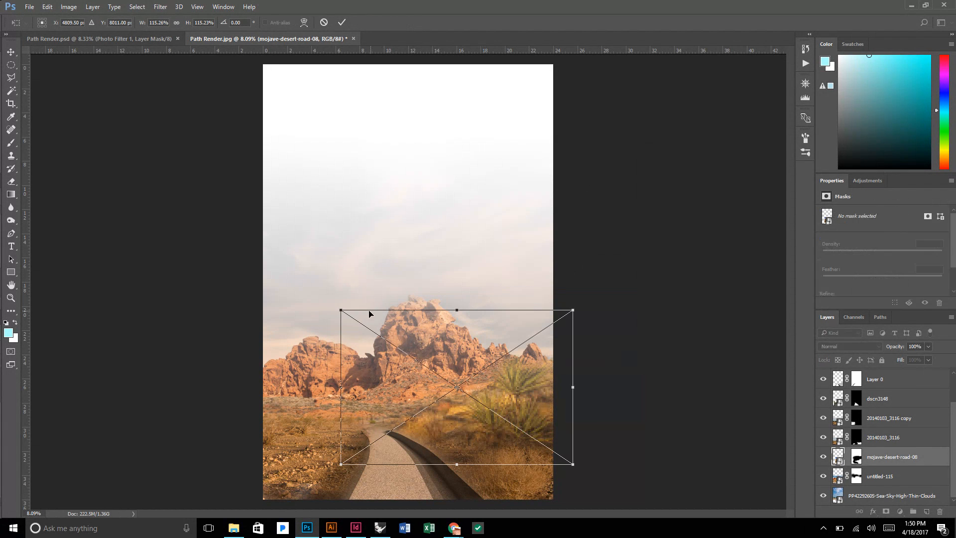
{"action": "left_click_drag", "start_coordinate": [340, 309], "coordinate": [395, 348]}
{"action": "mouse_move", "coordinate": [519, 437]}
{"action": "left_mouse_down"}
{"action": "mouse_move", "coordinate": [517, 411]}
{"action": "mouse_move", "coordinate": [516, 421]}
{"action": "left_mouse_up"}
{"action": "key", "text": "m"}
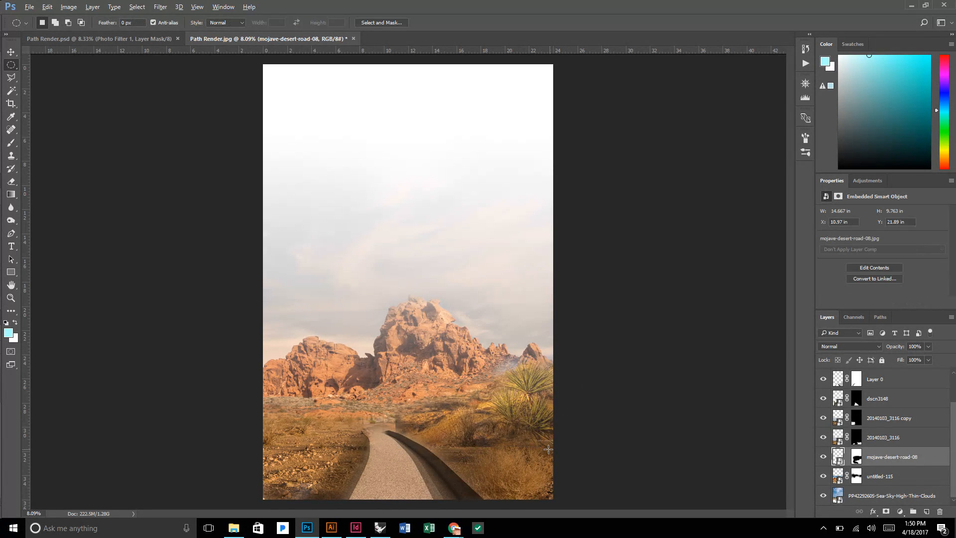
{"action": "scroll", "coordinate": [547, 449], "scroll_direction": "up", "scroll_amount": 3}
{"action": "scroll", "coordinate": [562, 405], "scroll_direction": "down", "scroll_amount": 3}
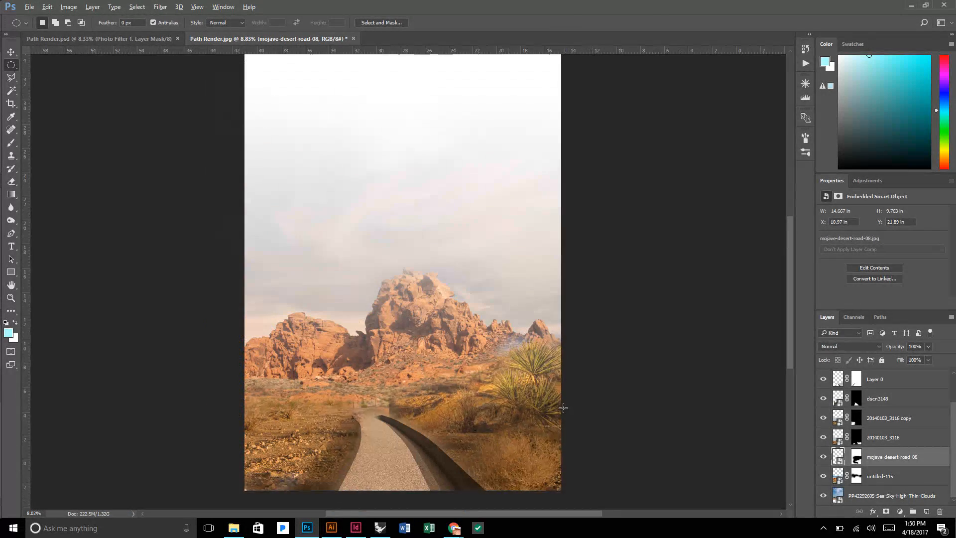
{"action": "scroll", "coordinate": [563, 408], "scroll_direction": "down", "scroll_amount": 1}
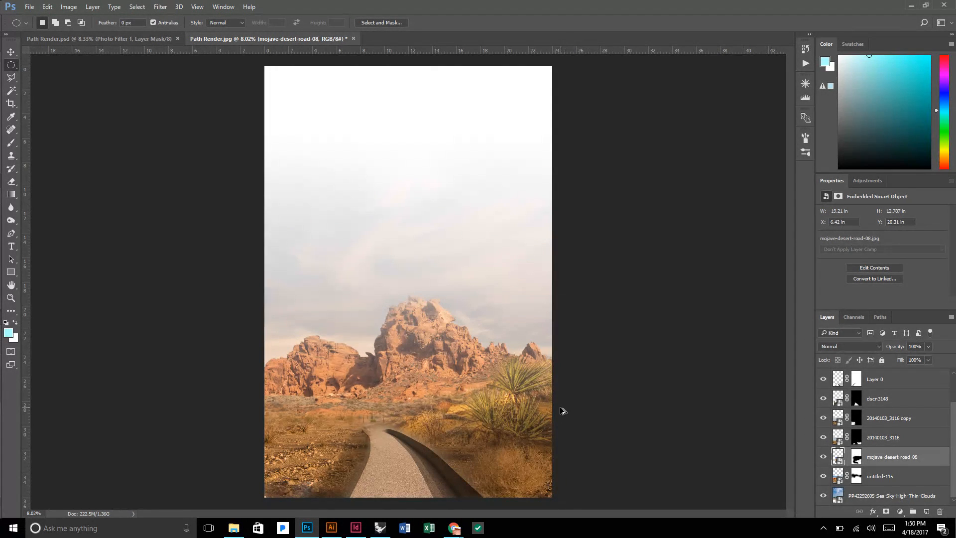
Redraw the black-to-white gradient on the Hue/Saturation 1 mask from the path up into the sky, fading more of the sky to white.
{"action": "scroll", "coordinate": [625, 480], "scroll_direction": "up", "scroll_amount": 3}
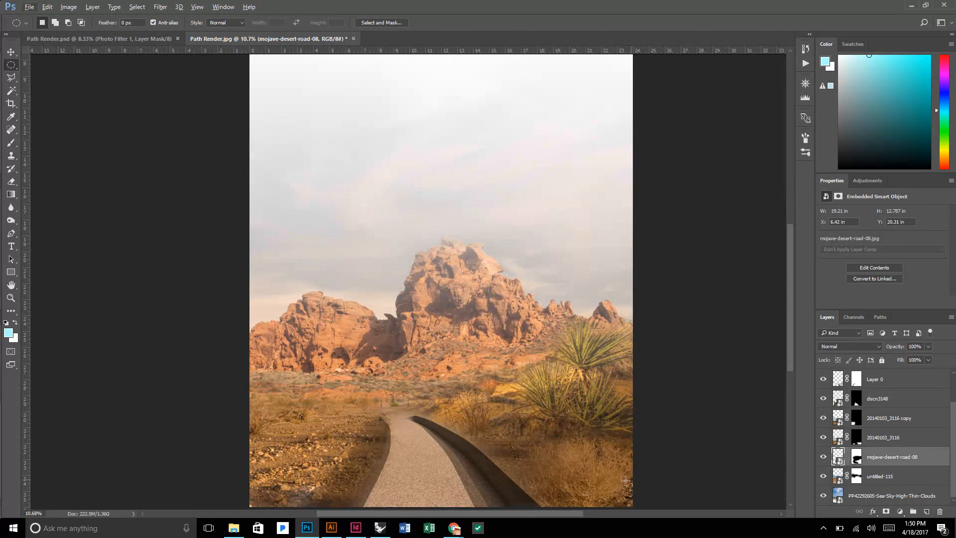
{"action": "scroll", "coordinate": [587, 447], "scroll_direction": "down", "scroll_amount": 3}
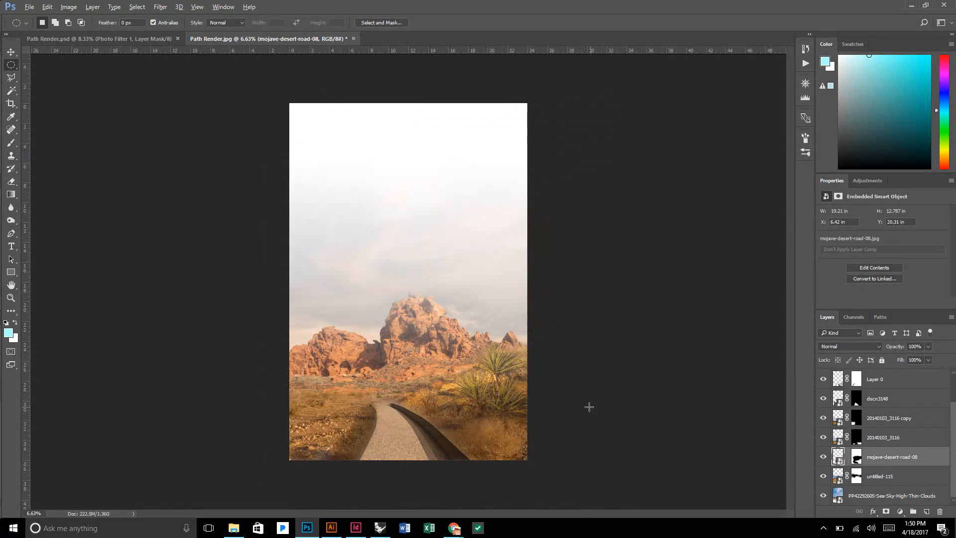
{"action": "key", "text": "alt"}
{"action": "scroll", "coordinate": [600, 329], "scroll_direction": "down", "scroll_amount": 1}
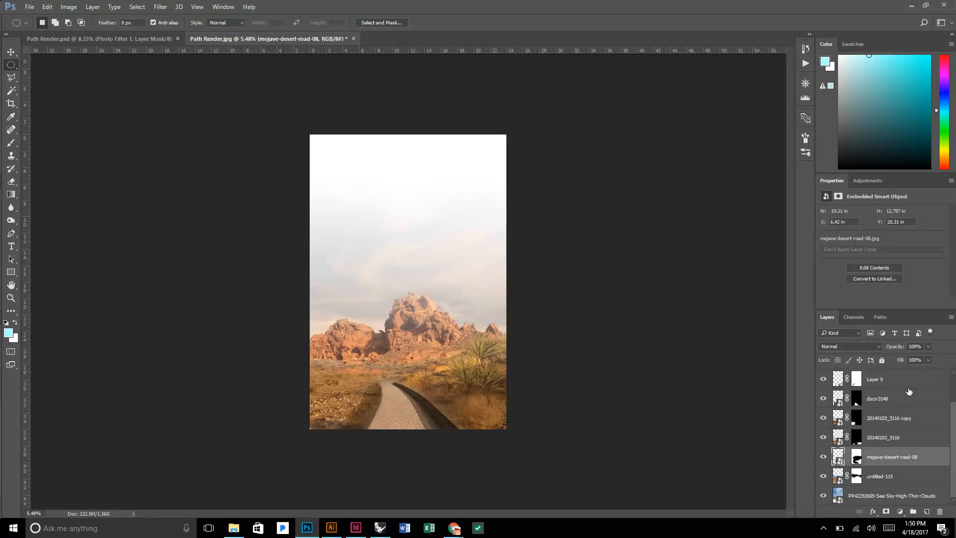
{"action": "scroll", "coordinate": [896, 399], "scroll_direction": "up", "scroll_amount": 3}
{"action": "left_click", "coordinate": [889, 379]}
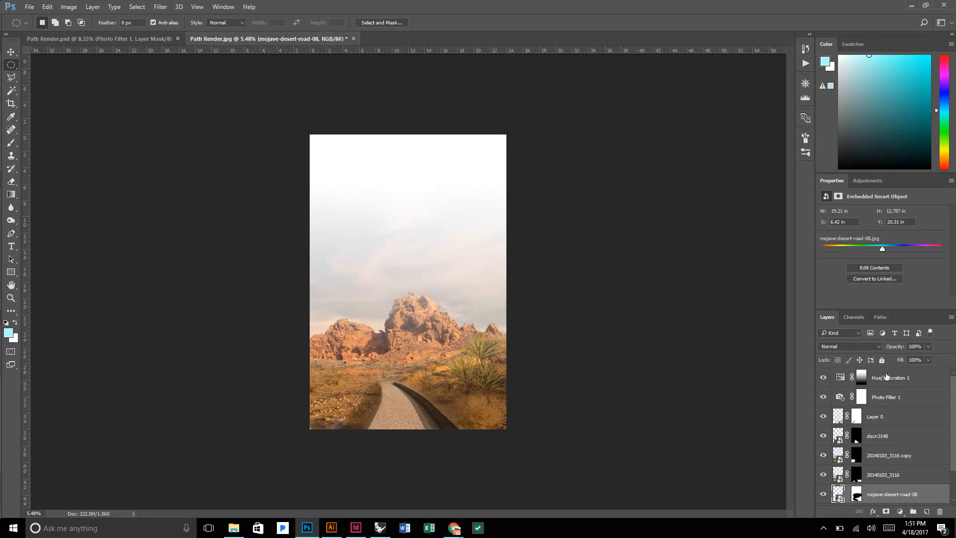
{"action": "left_click", "coordinate": [840, 377]}
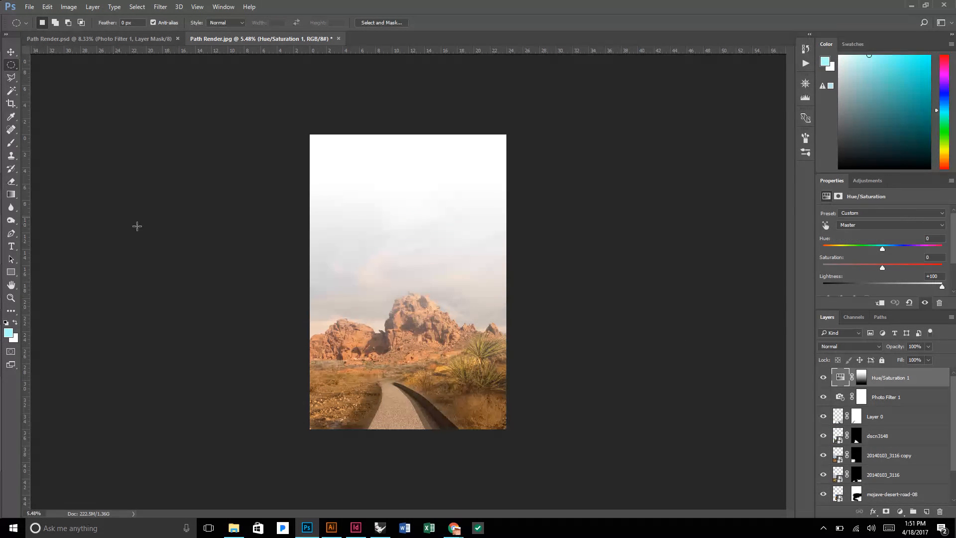
{"action": "left_click", "coordinate": [11, 194]}
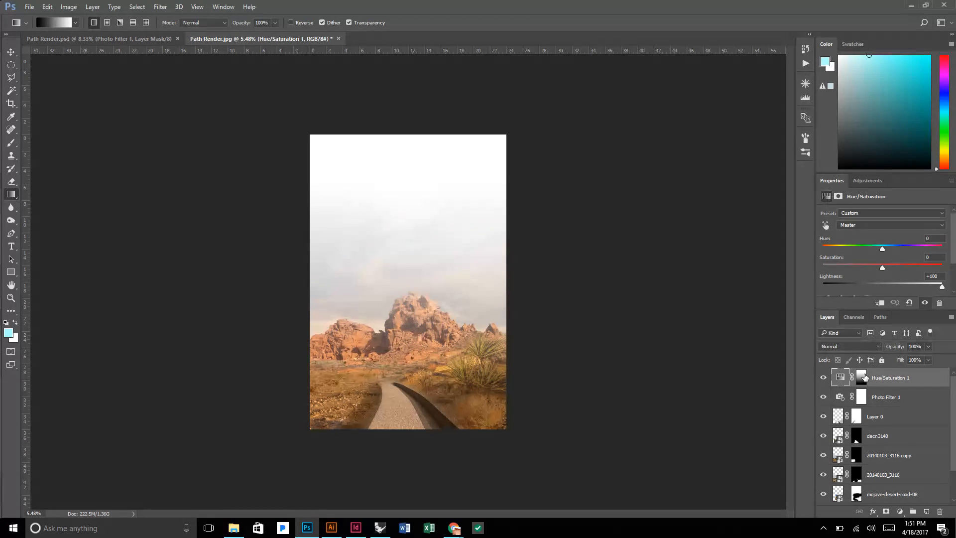
{"action": "left_click", "coordinate": [862, 377]}
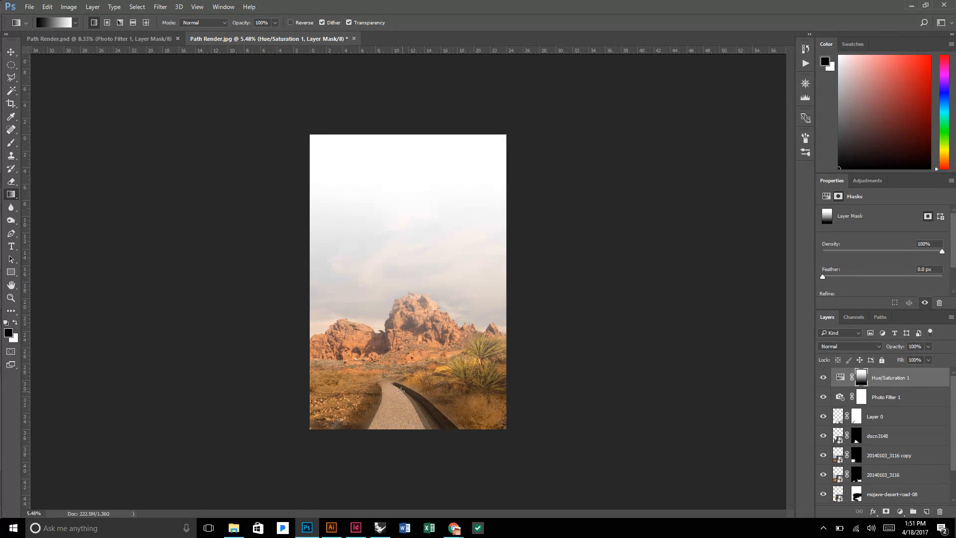
{"action": "left_click_drag", "start_coordinate": [399, 407], "coordinate": [404, 244]}
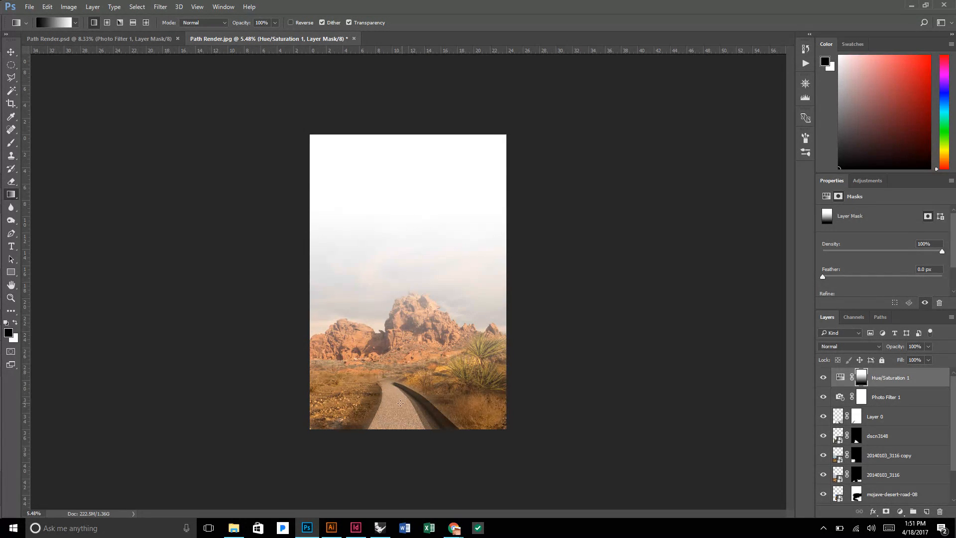
{"action": "left_click_drag", "start_coordinate": [401, 403], "coordinate": [402, 255]}
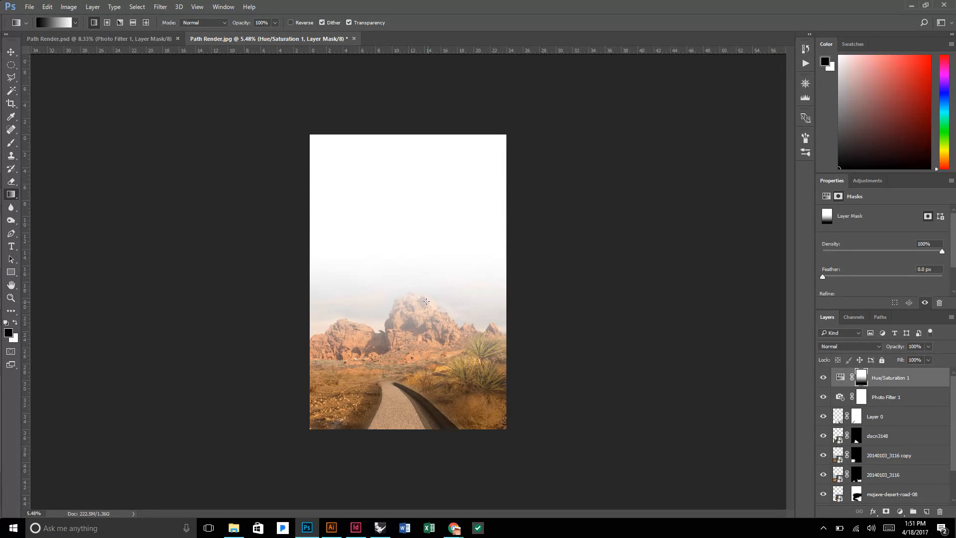
Save the layered composition as the Photoshop file Path Render2 in the Entourage folder.
{"action": "scroll", "coordinate": [429, 312], "scroll_direction": "up", "scroll_amount": 3}
{"action": "scroll", "coordinate": [433, 305], "scroll_direction": "down", "scroll_amount": 2}
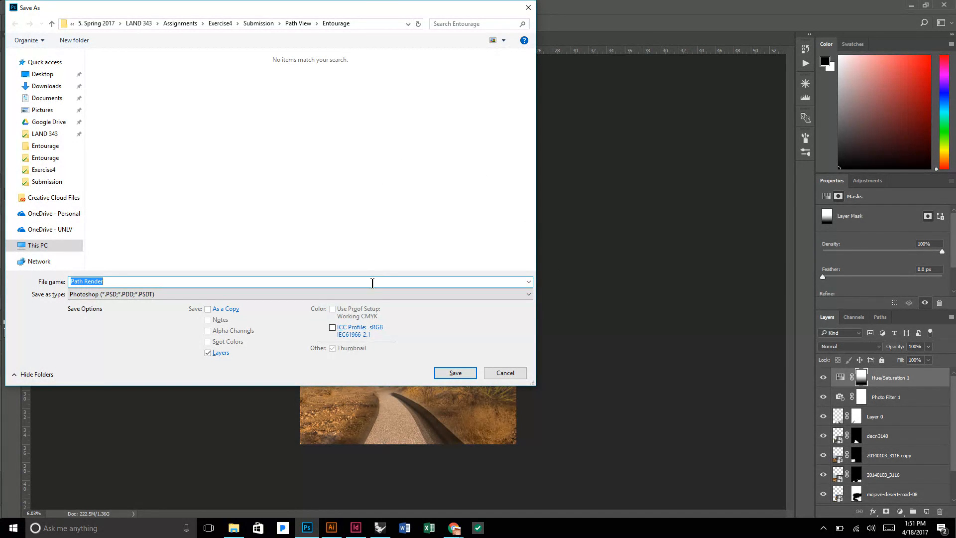
{"action": "left_click", "coordinate": [370, 285]}
{"action": "left_click", "coordinate": [455, 373]}
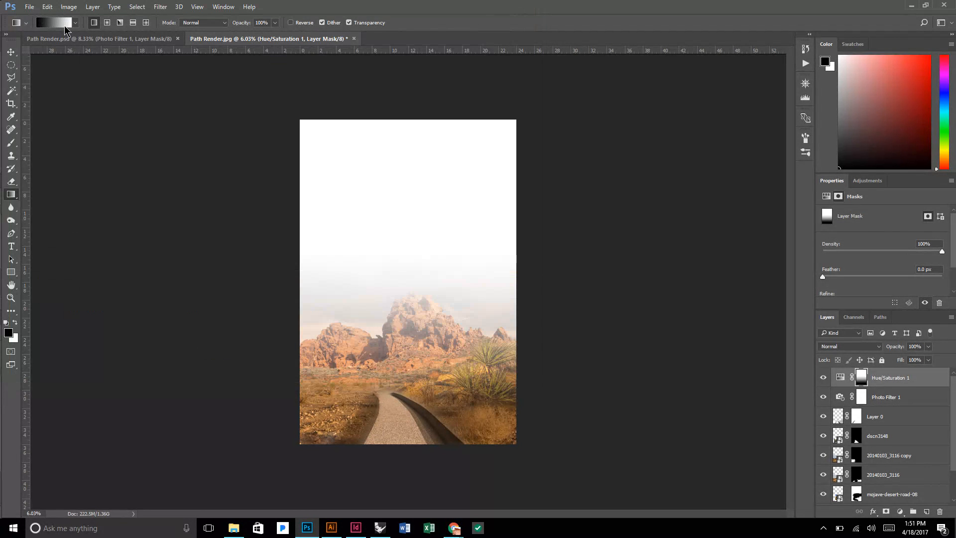
{"action": "left_click", "coordinate": [29, 7]}
{"action": "left_click", "coordinate": [594, 161]}
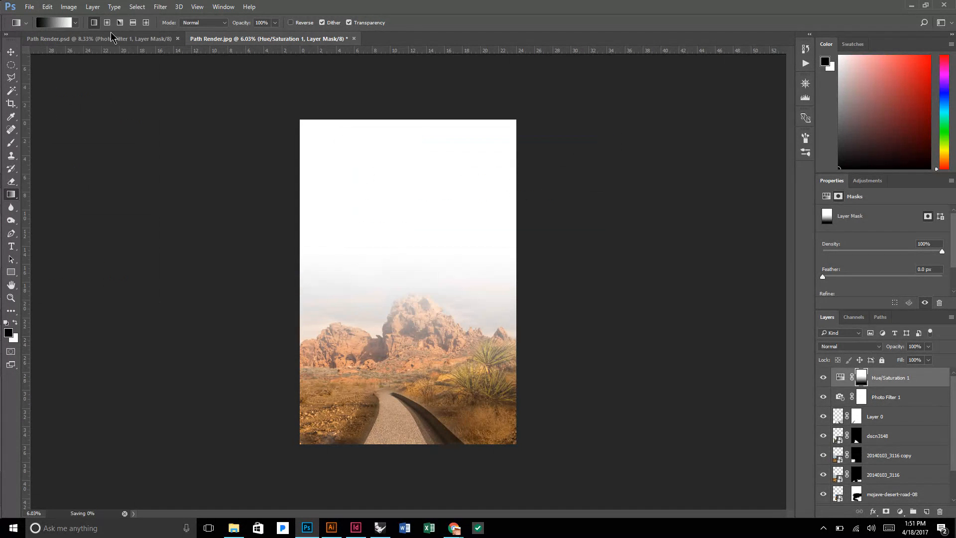
Try to save another copy of the composition.
{"action": "left_click", "coordinate": [29, 6]}
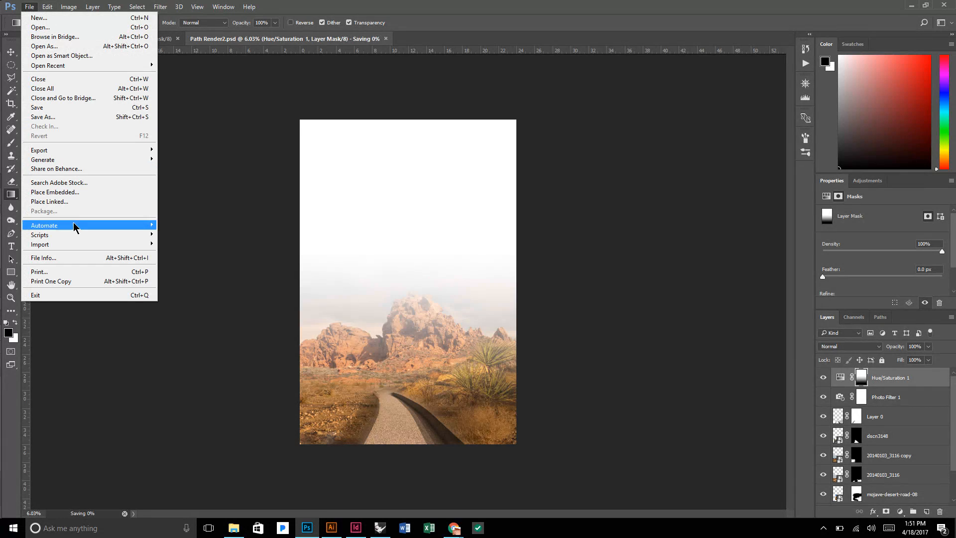
{"action": "mouse_move", "coordinate": [77, 227]}
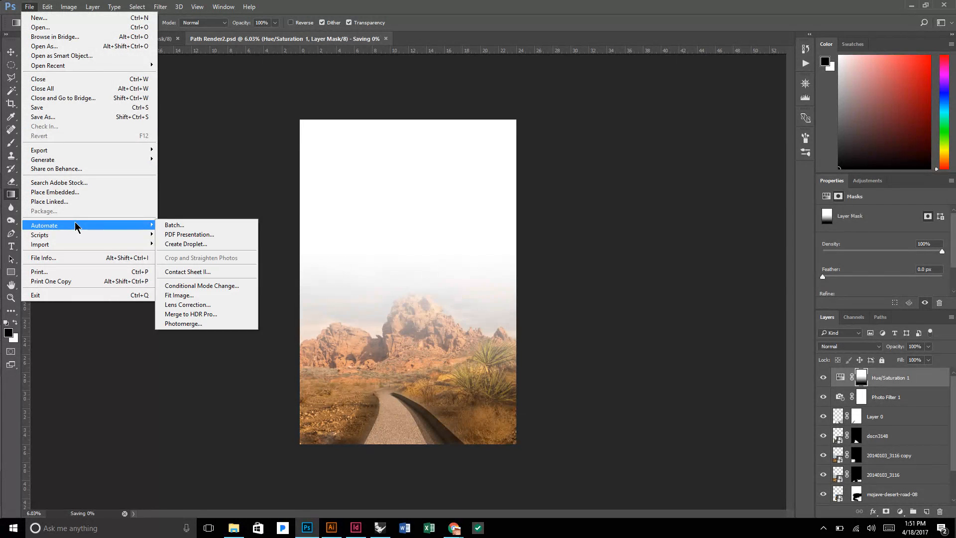
{"action": "left_click", "coordinate": [66, 122]}
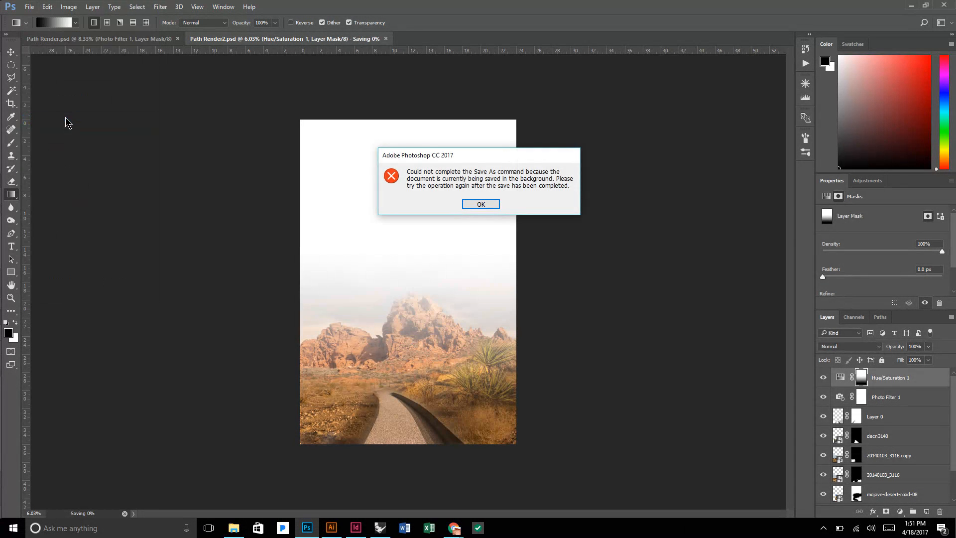
{"action": "left_click", "coordinate": [467, 204]}
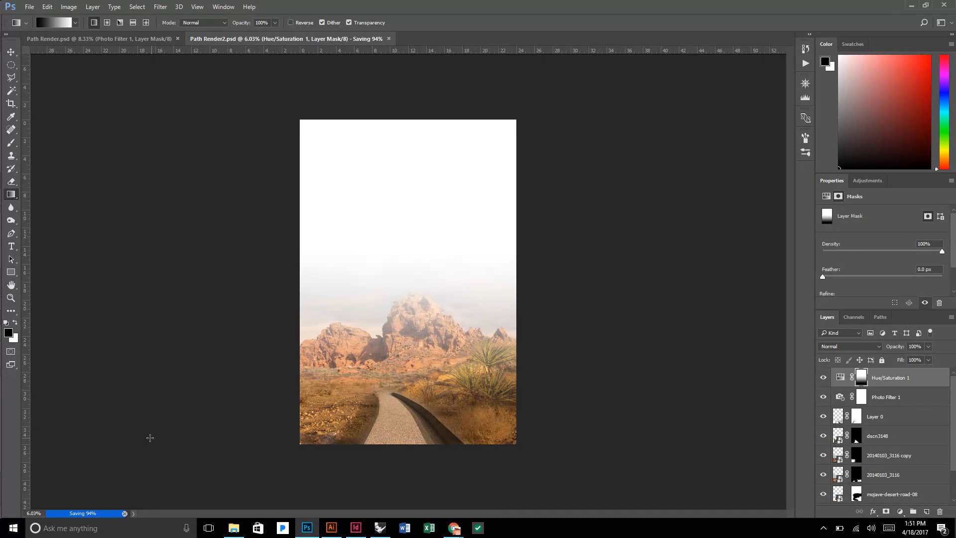
Save a JPEG copy of the composition as Path Render2 in the Entourage folder at Maximum quality 12.
{"action": "left_click", "coordinate": [30, 7]}
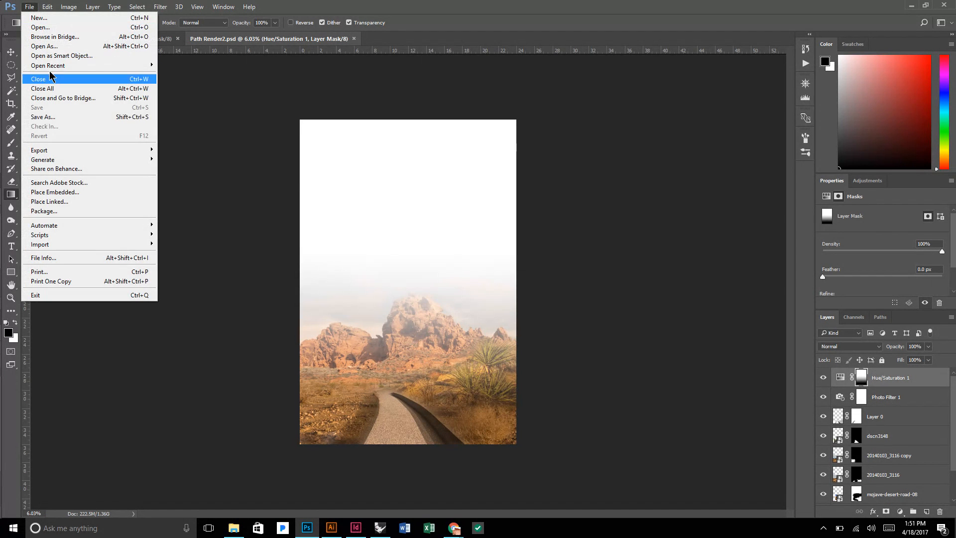
{"action": "left_click", "coordinate": [45, 117]}
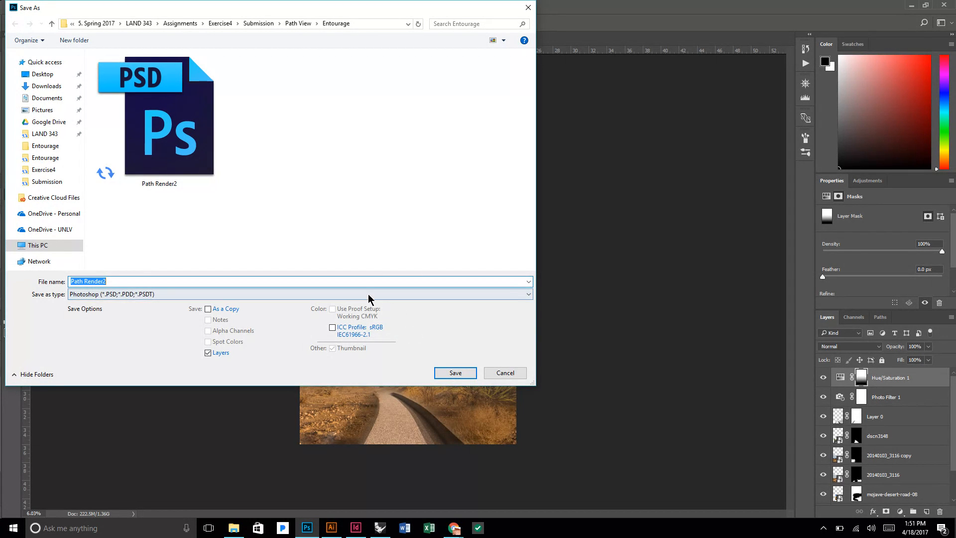
{"action": "left_click", "coordinate": [368, 295]}
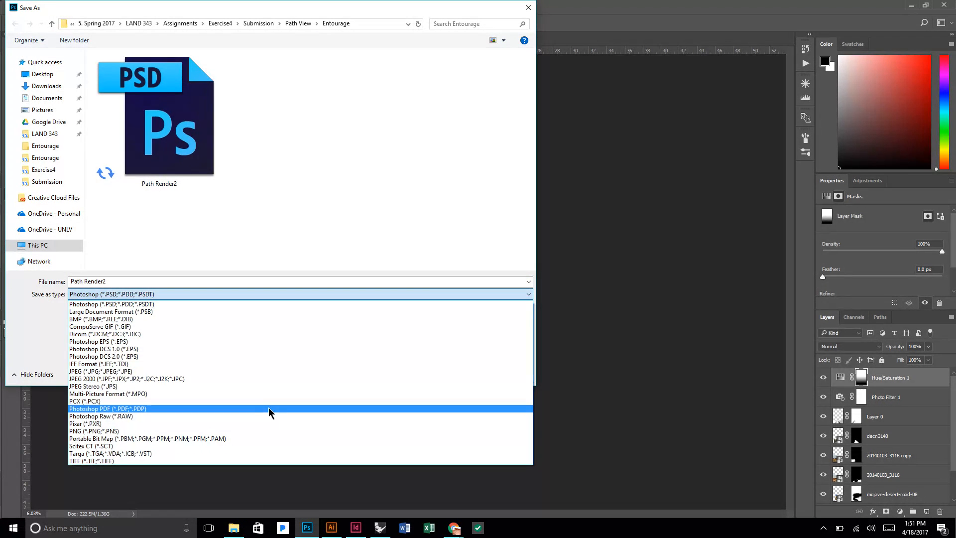
{"action": "left_click", "coordinate": [234, 371]}
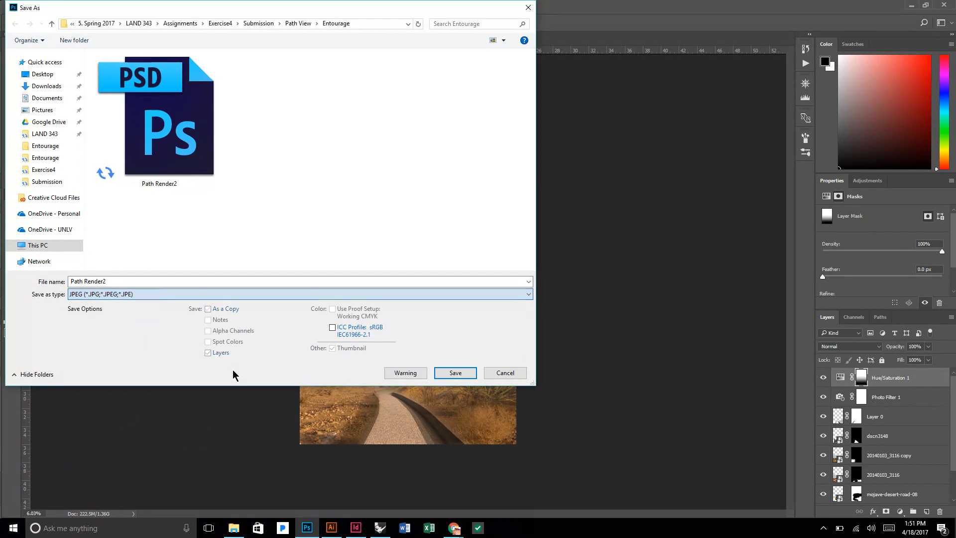
{"action": "left_click", "coordinate": [455, 373]}
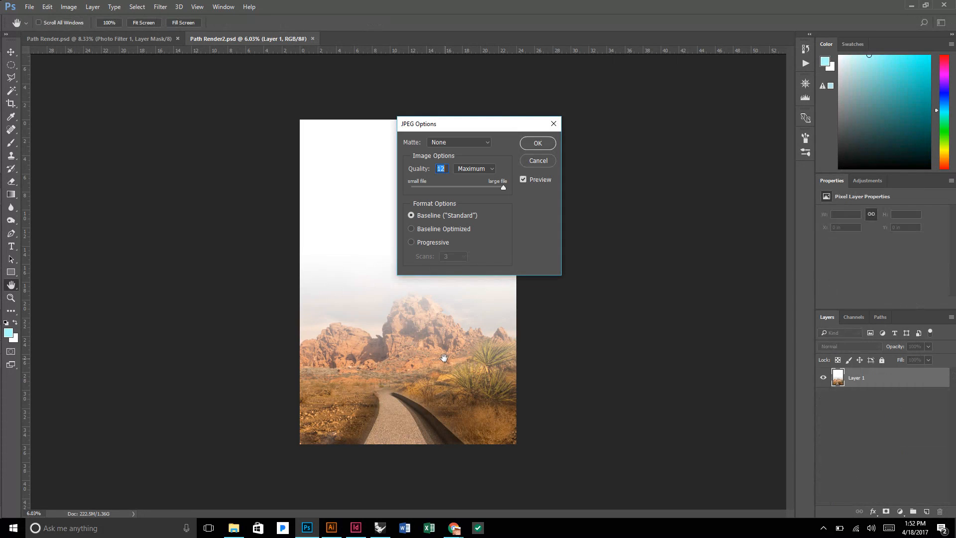
{"action": "left_click", "coordinate": [536, 144]}
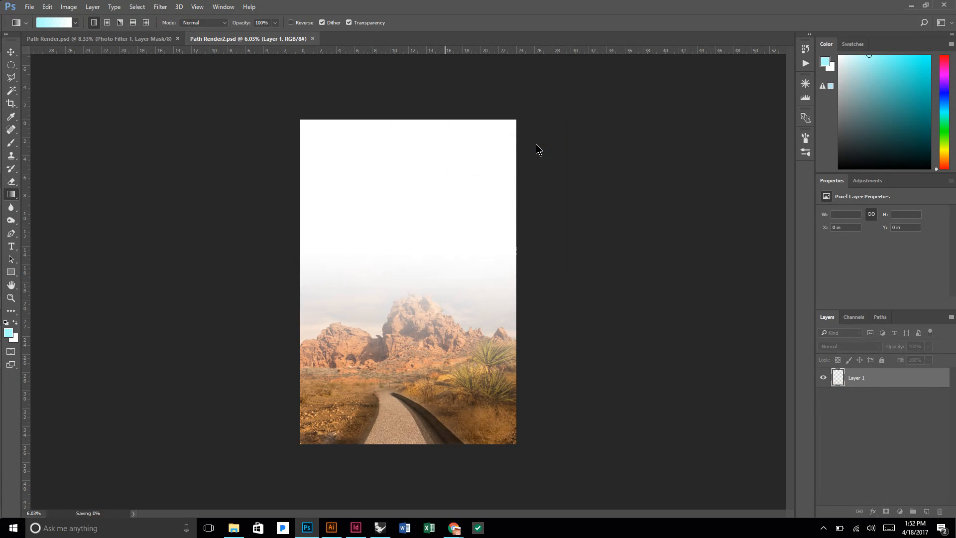
Switch to Illustrator, bring up the Plan View [Converted].AI drawing and look over its contours and artboard.
{"action": "left_click", "coordinate": [332, 527]}
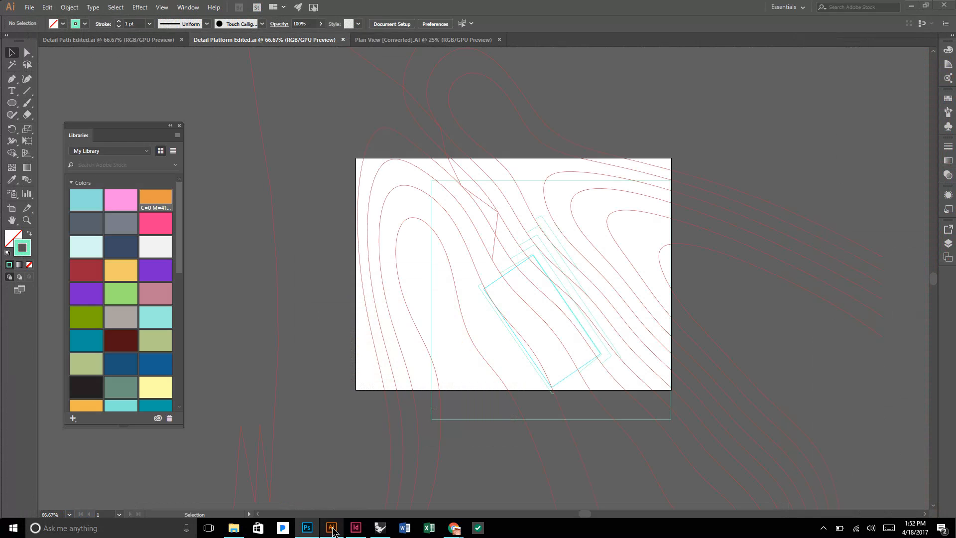
{"action": "left_click", "coordinate": [416, 40]}
{"action": "scroll", "coordinate": [490, 96], "scroll_direction": "up", "scroll_amount": 3}
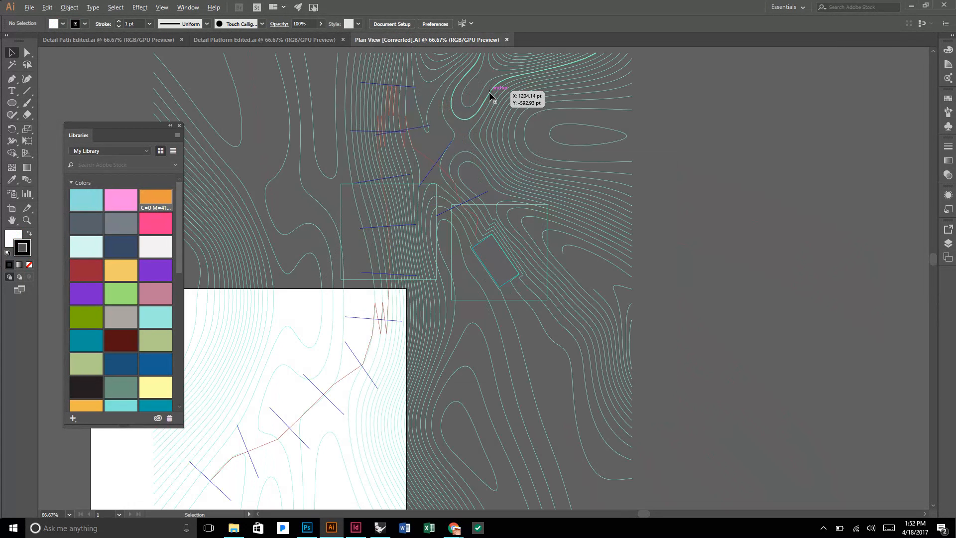
{"action": "scroll", "coordinate": [491, 95], "scroll_direction": "down", "scroll_amount": 2}
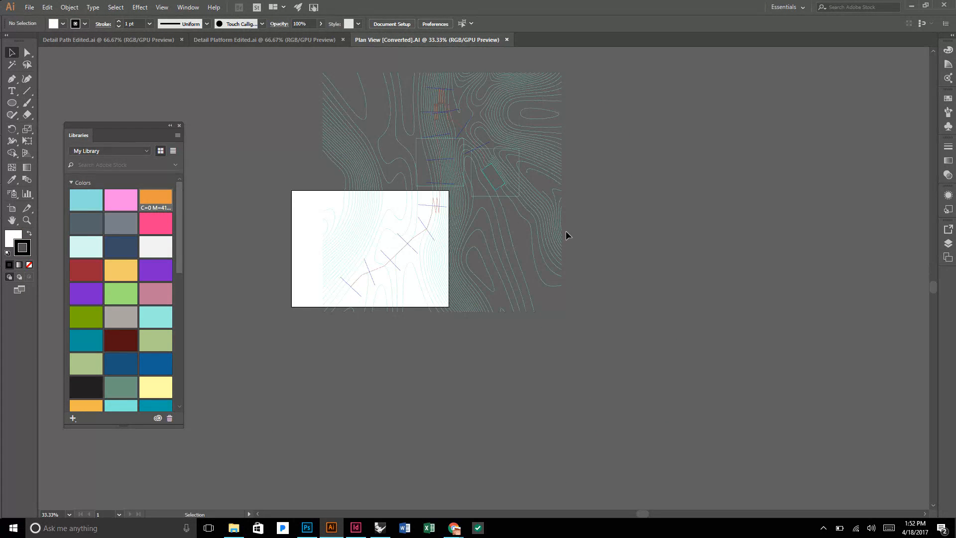
{"action": "scroll", "coordinate": [566, 234], "scroll_direction": "up", "scroll_amount": 2}
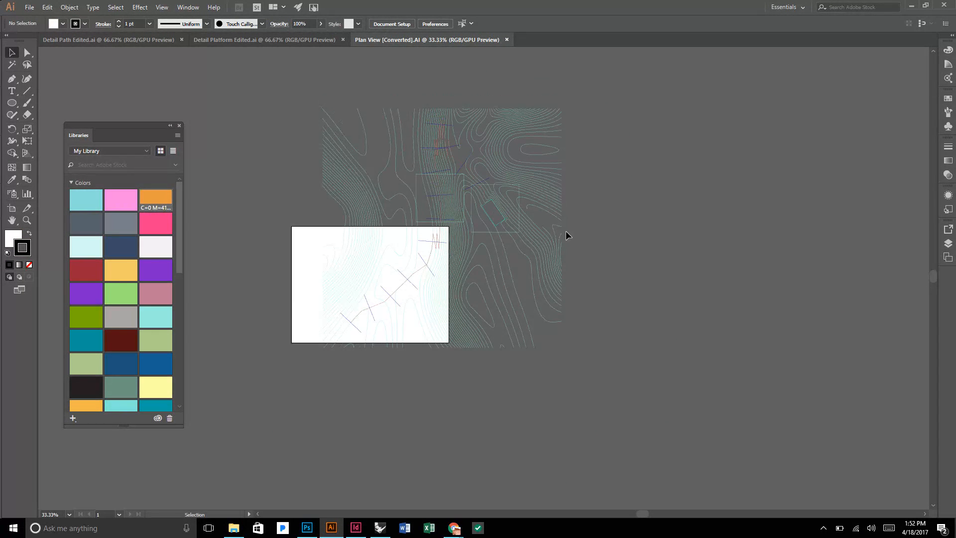
Start editing the plan view's artboard, show the rulers and change their units to inches.
{"action": "left_click", "coordinate": [948, 229]}
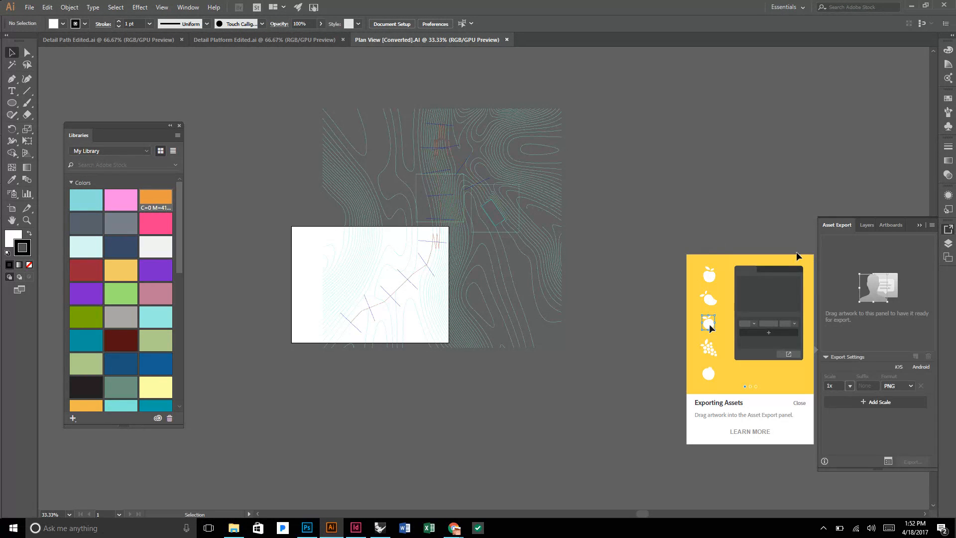
{"action": "left_click", "coordinate": [798, 404]}
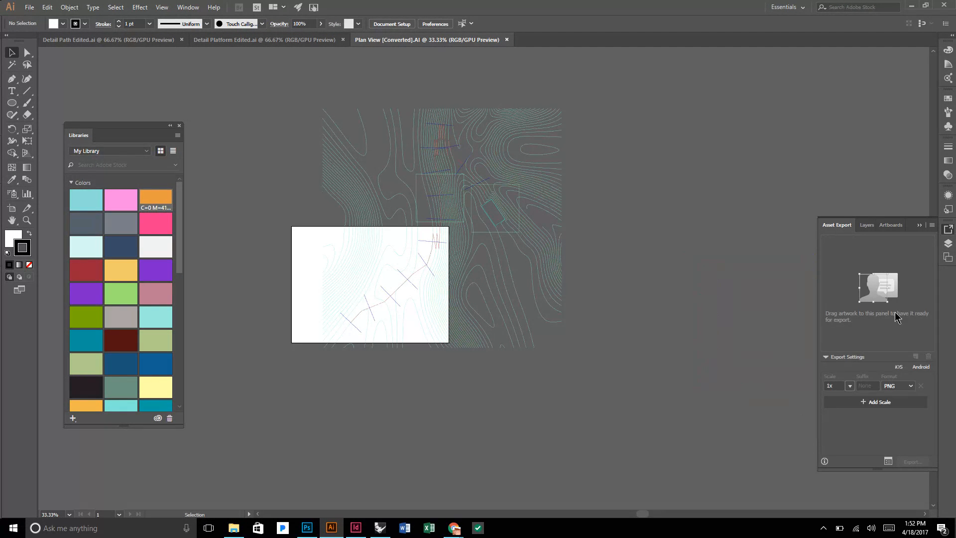
{"action": "left_click", "coordinate": [12, 208]}
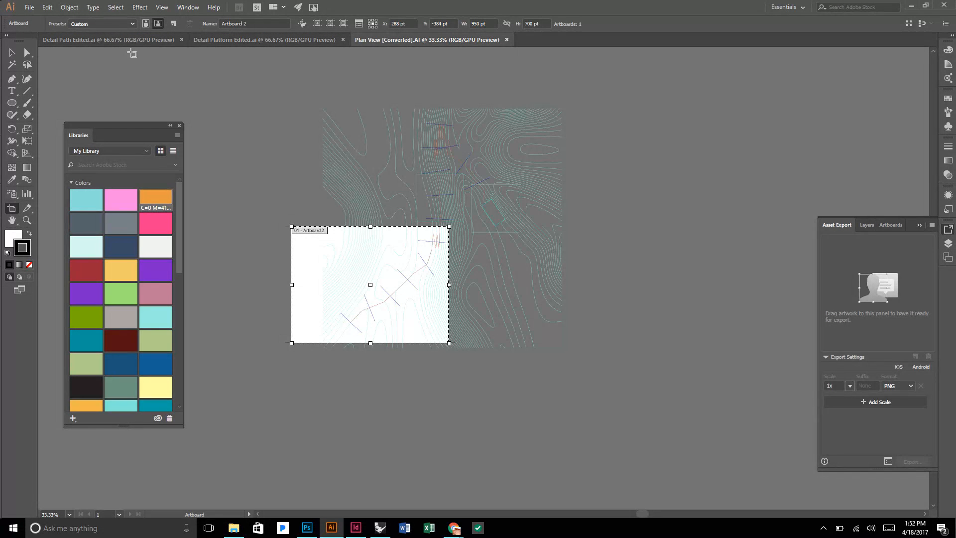
{"action": "key", "text": "ctrl+r"}
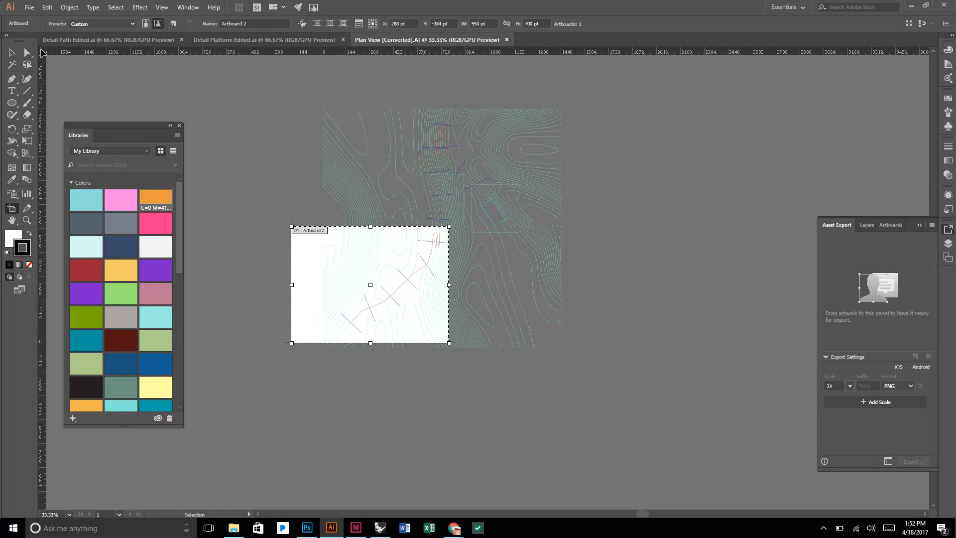
{"action": "right_click", "coordinate": [42, 50]}
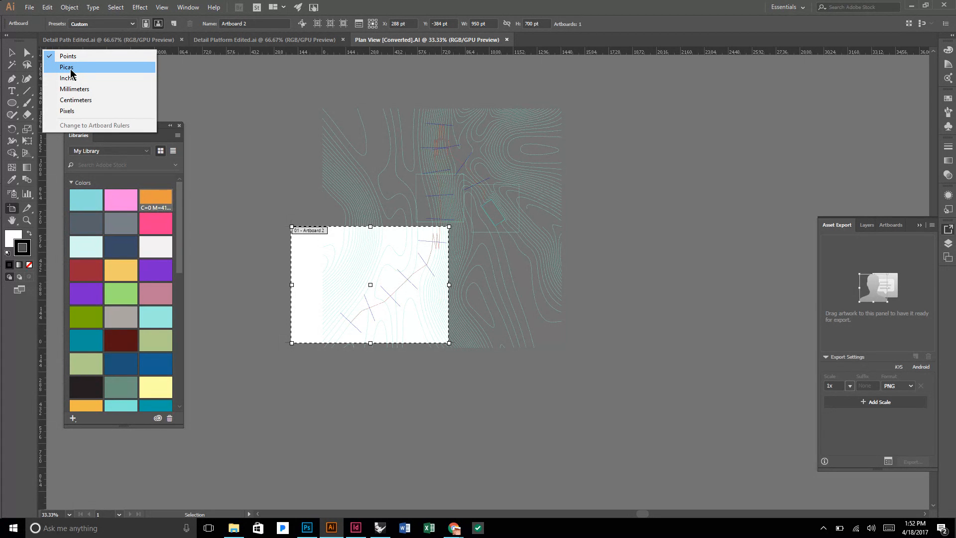
{"action": "left_click", "coordinate": [94, 78]}
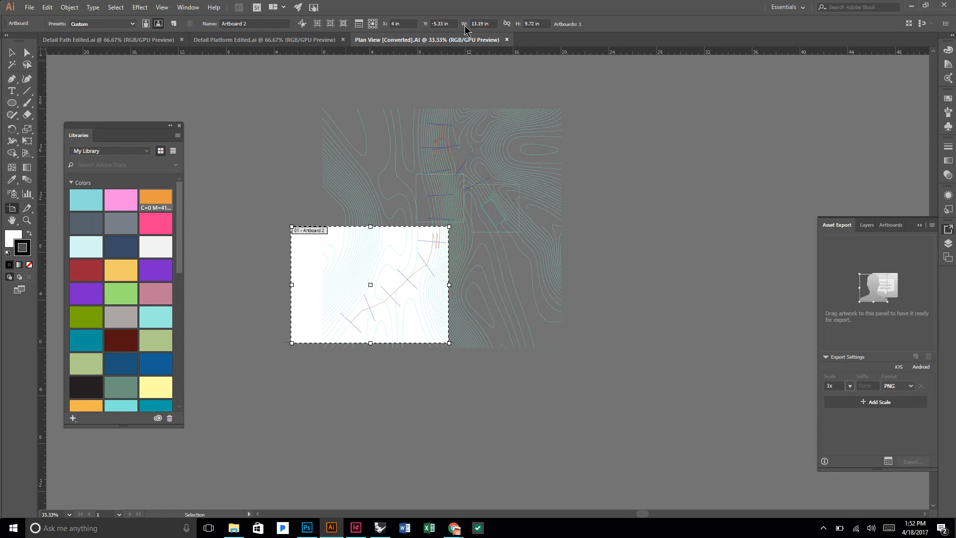
Resize Artboard 2 to 21 x 21 in and move it over the contour drawing at about X 10 in, Y -9.86 in.
{"action": "left_click", "coordinate": [480, 24]}
{"action": "type", "text": "21"}
{"action": "key", "text": "Tab"}
{"action": "type", "text": "21"}
{"action": "key", "text": "Tab"}
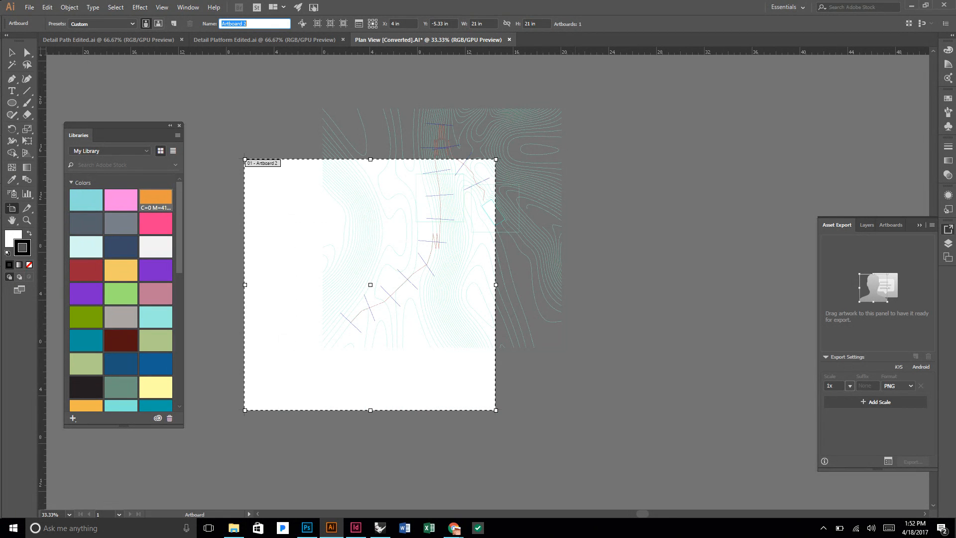
{"action": "left_click_drag", "start_coordinate": [309, 212], "coordinate": [379, 158]}
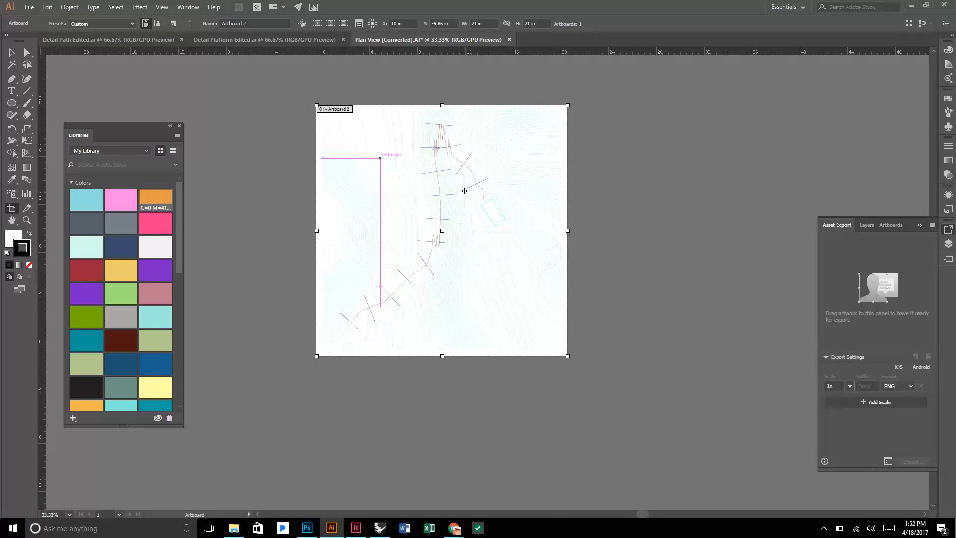
{"action": "key", "text": "v"}
{"action": "scroll", "coordinate": [493, 190], "scroll_direction": "up", "scroll_amount": 5}
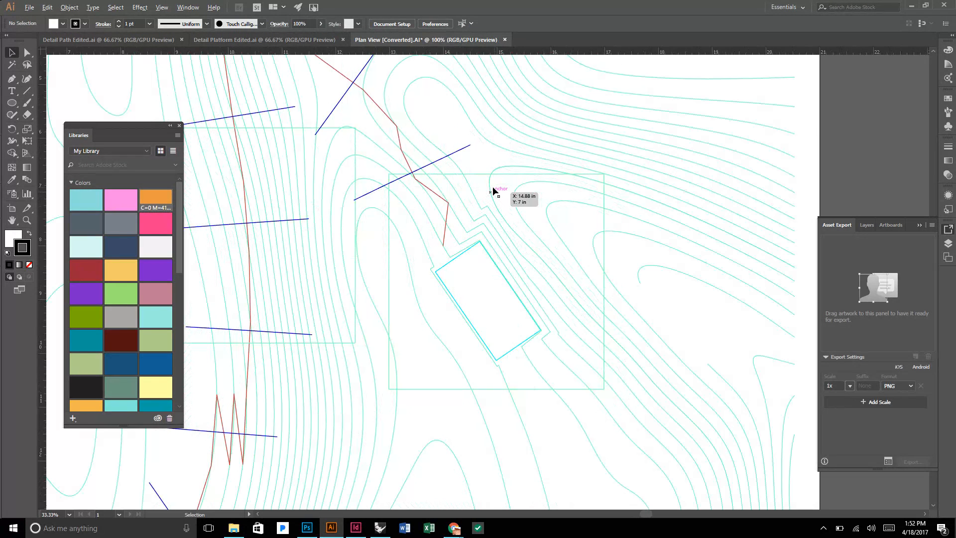
Show the layer list and look over the plan drawing, including the contours around the platform.
{"action": "scroll", "coordinate": [493, 190], "scroll_direction": "down", "scroll_amount": 4}
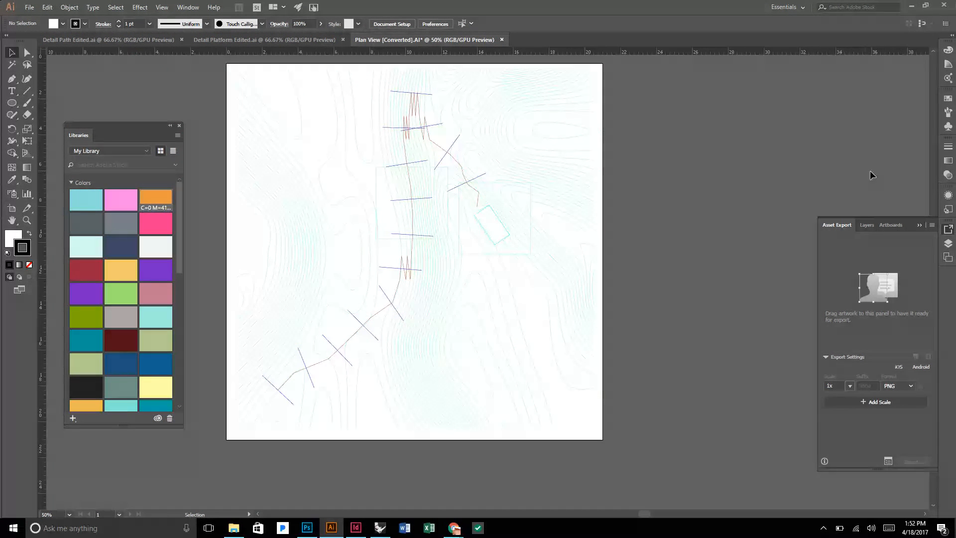
{"action": "scroll", "coordinate": [541, 167], "scroll_direction": "up", "scroll_amount": 1}
{"action": "scroll", "coordinate": [542, 167], "scroll_direction": "up", "scroll_amount": 1}
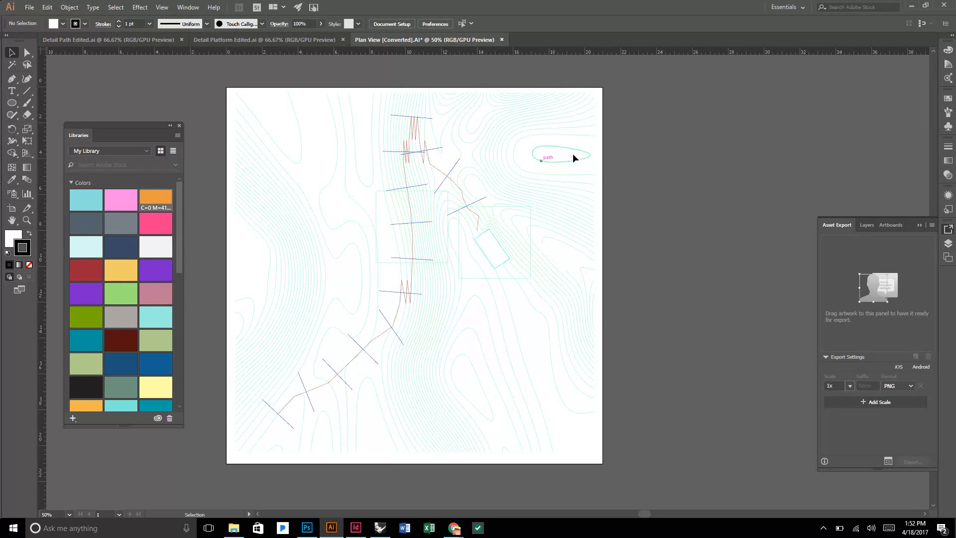
{"action": "left_click", "coordinate": [947, 246]}
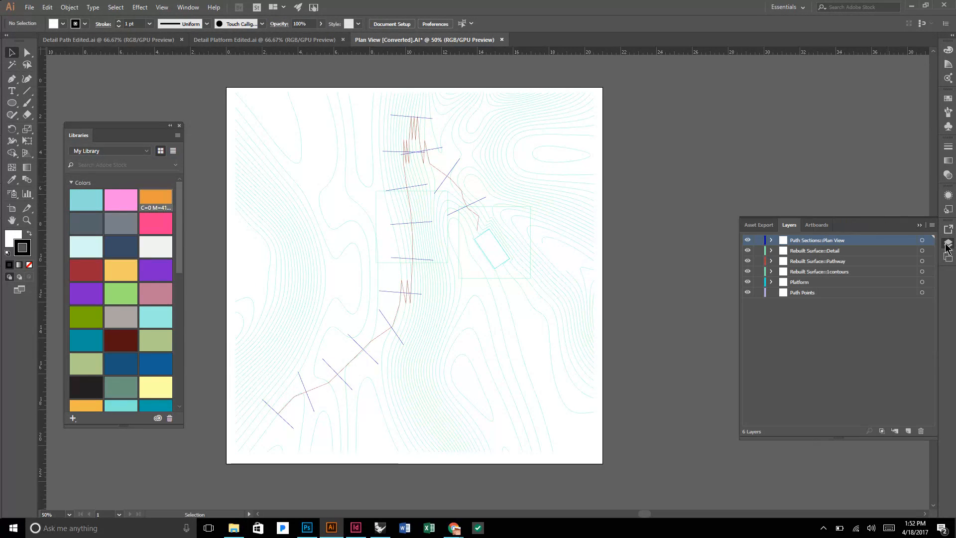
{"action": "scroll", "coordinate": [511, 231], "scroll_direction": "up", "scroll_amount": 4}
{"action": "scroll", "coordinate": [509, 232], "scroll_direction": "down", "scroll_amount": 1}
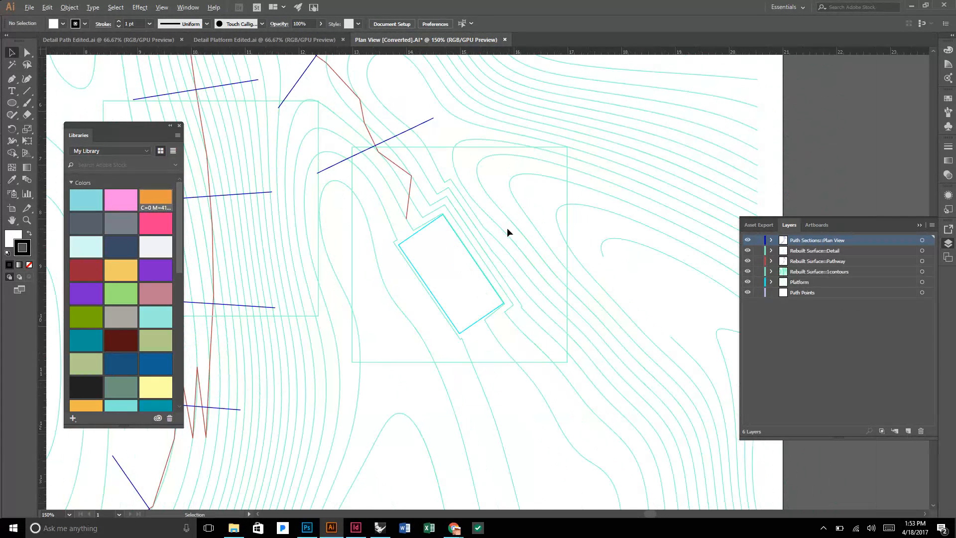
{"action": "scroll", "coordinate": [508, 230], "scroll_direction": "down", "scroll_amount": 1}
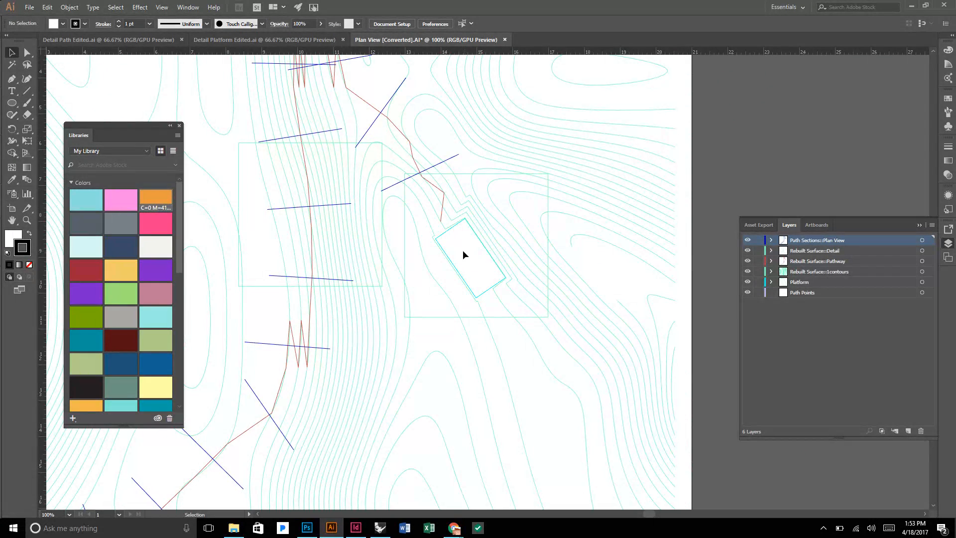
{"action": "scroll", "coordinate": [463, 255], "scroll_direction": "down", "scroll_amount": 2}
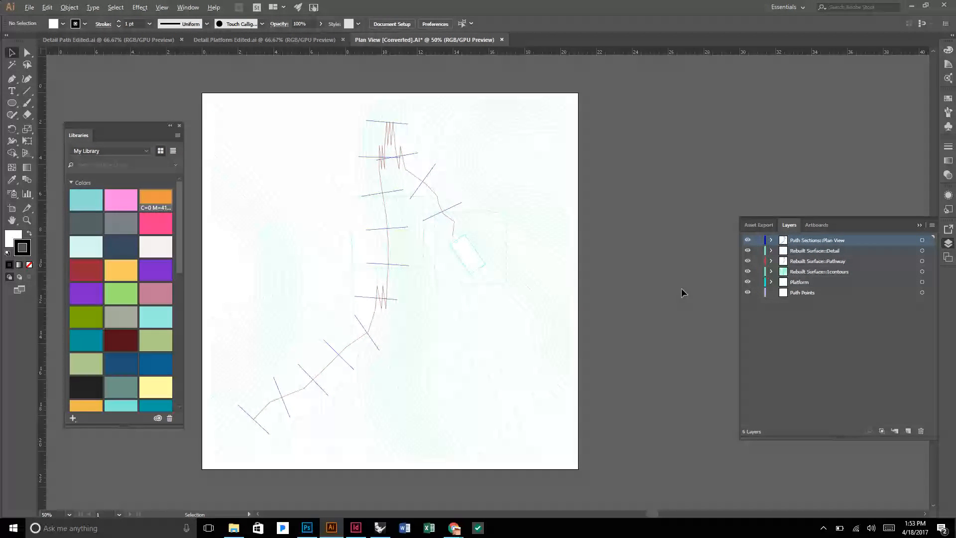
{"action": "key", "text": "alt"}
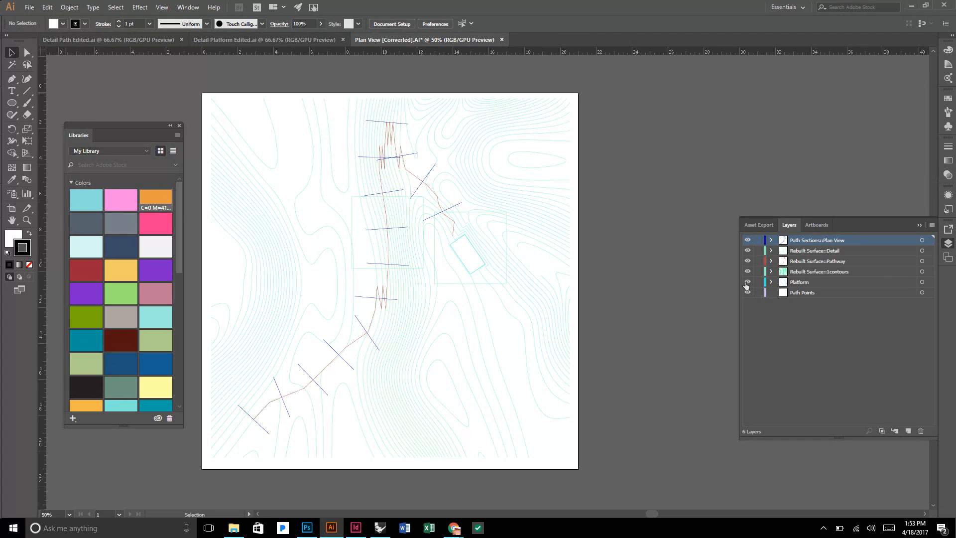
Hide every layer except Platform and Path Points, and recolor the platform outline's stroke to #56626B.
{"action": "left_click_drag", "start_coordinate": [746, 284], "coordinate": [746, 241]}
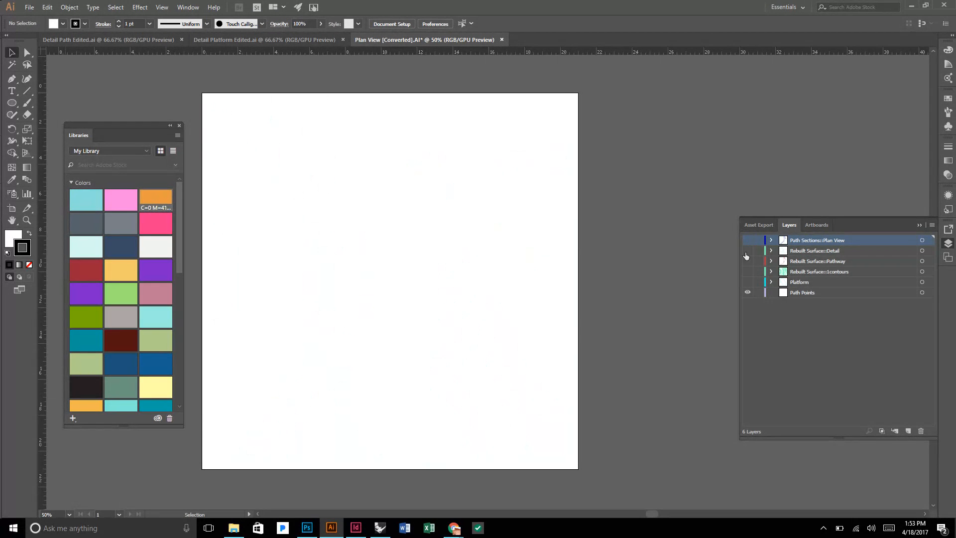
{"action": "left_click", "coordinate": [747, 283]}
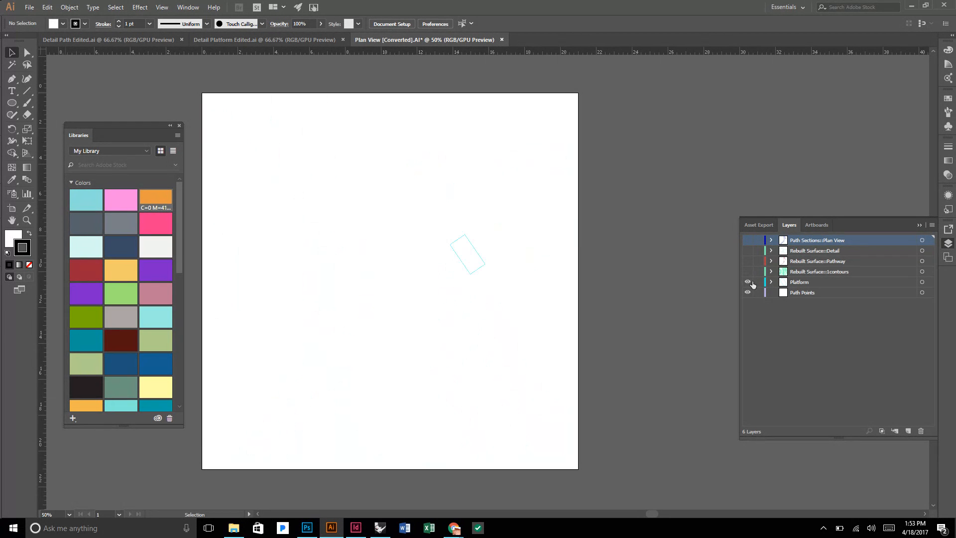
{"action": "left_click", "coordinate": [920, 283]}
{"action": "scroll", "coordinate": [453, 260], "scroll_direction": "up", "scroll_amount": 2}
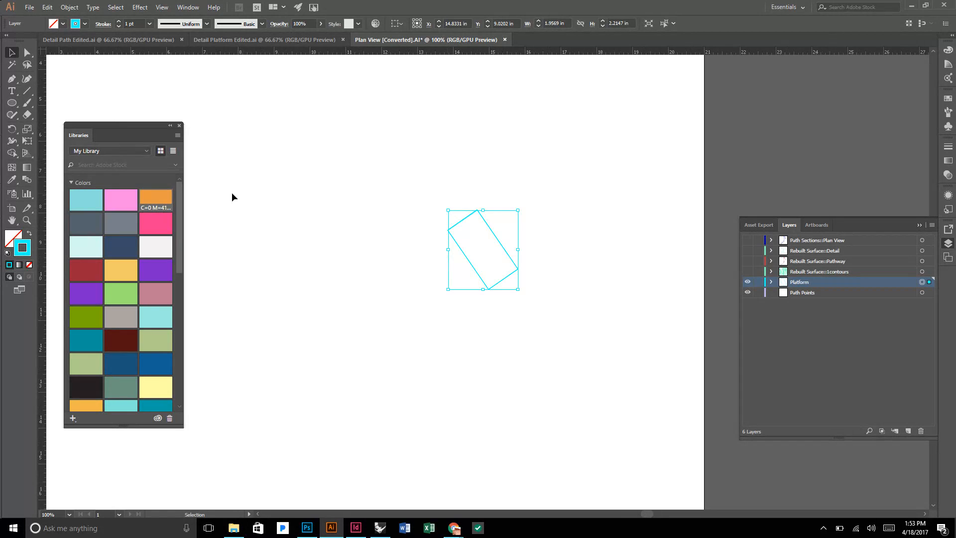
{"action": "left_click", "coordinate": [78, 226]}
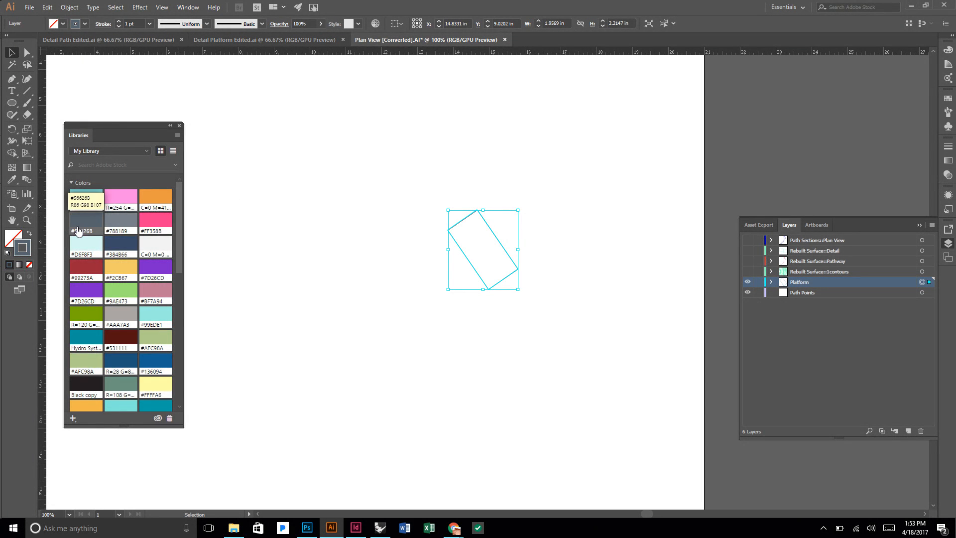
Set the platform outline's stroke weight to 2 pt and deselect it.
{"action": "left_click", "coordinate": [414, 255]}
{"action": "left_click_drag", "start_coordinate": [525, 332], "coordinate": [440, 184]}
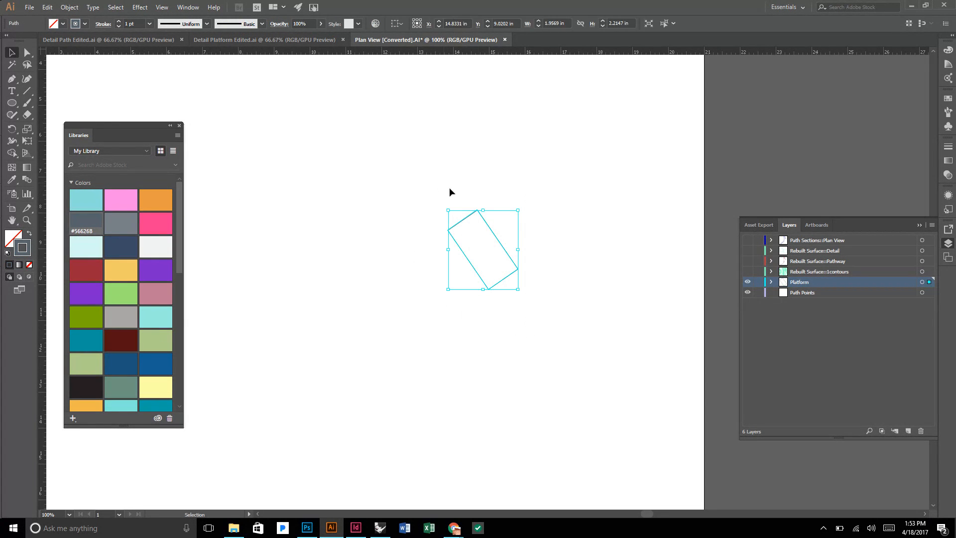
{"action": "left_click", "coordinate": [118, 21]}
{"action": "left_click", "coordinate": [294, 145]}
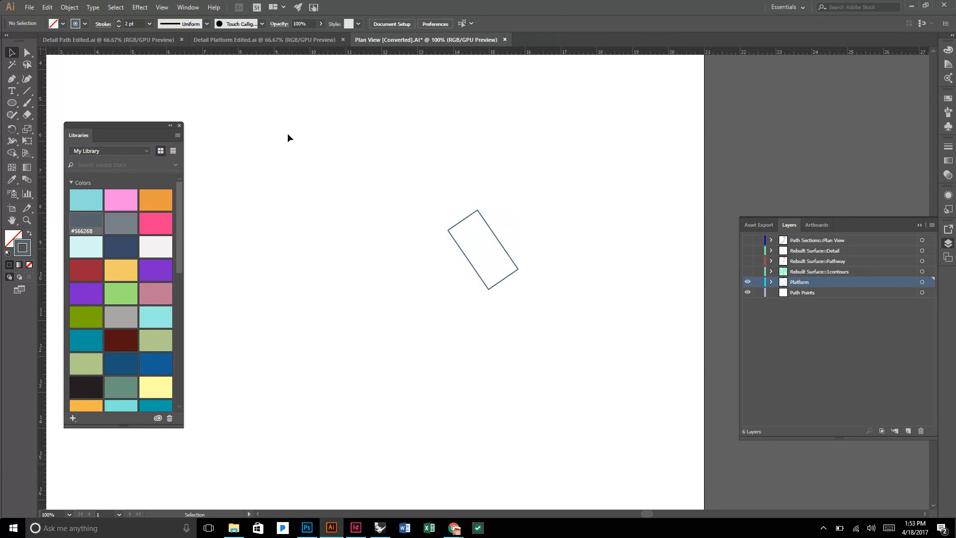
Turn the contours layer back on and recolor the strokes of all its contour lines to gray #788189.
{"action": "left_click", "coordinate": [747, 271]}
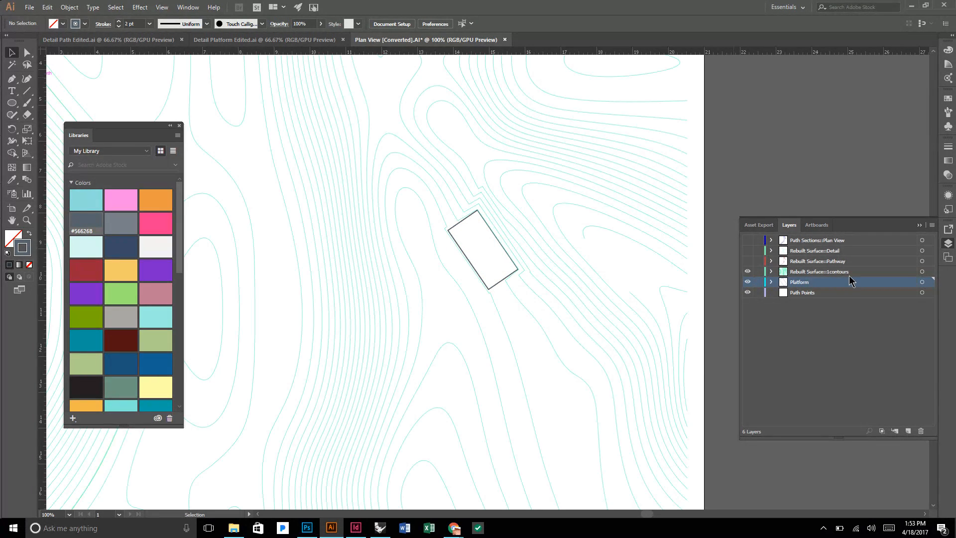
{"action": "left_click", "coordinate": [922, 271]}
{"action": "key", "text": "ctrl+minus"}
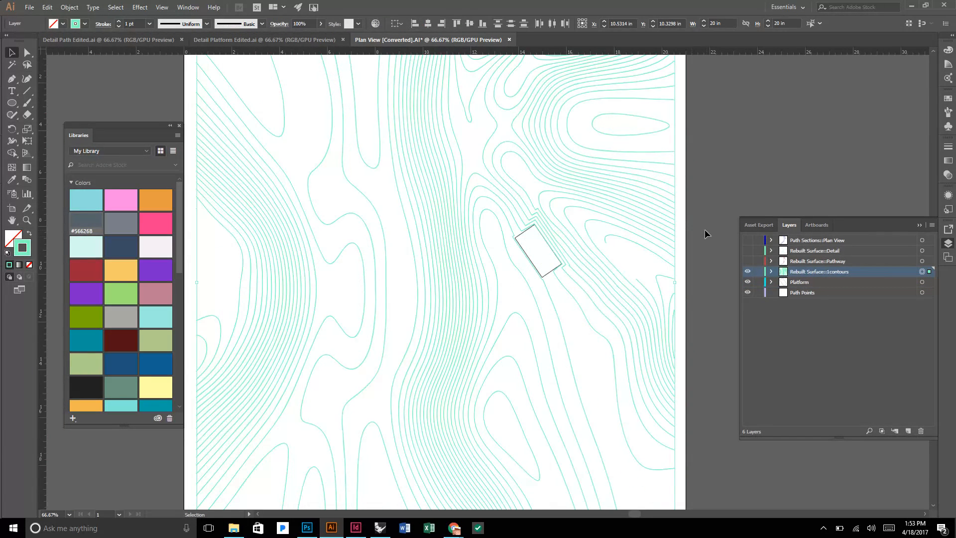
{"action": "left_click", "coordinate": [706, 233]}
{"action": "left_click", "coordinate": [922, 271]}
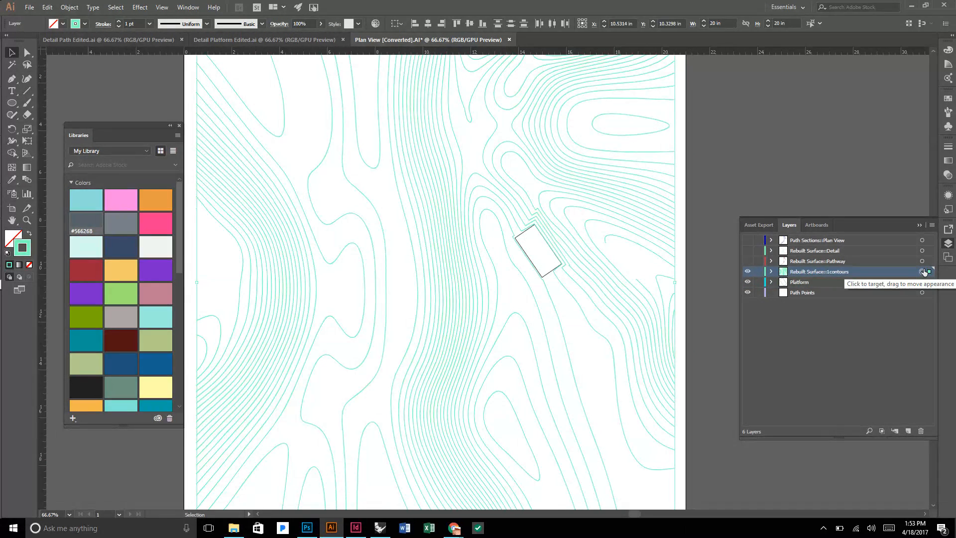
{"action": "left_click", "coordinate": [121, 223]}
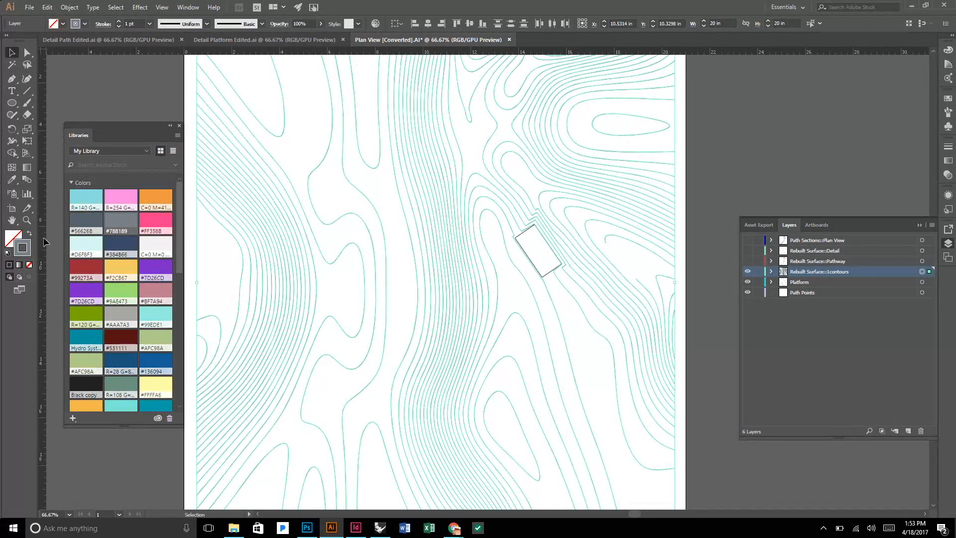
{"action": "left_click", "coordinate": [322, 159]}
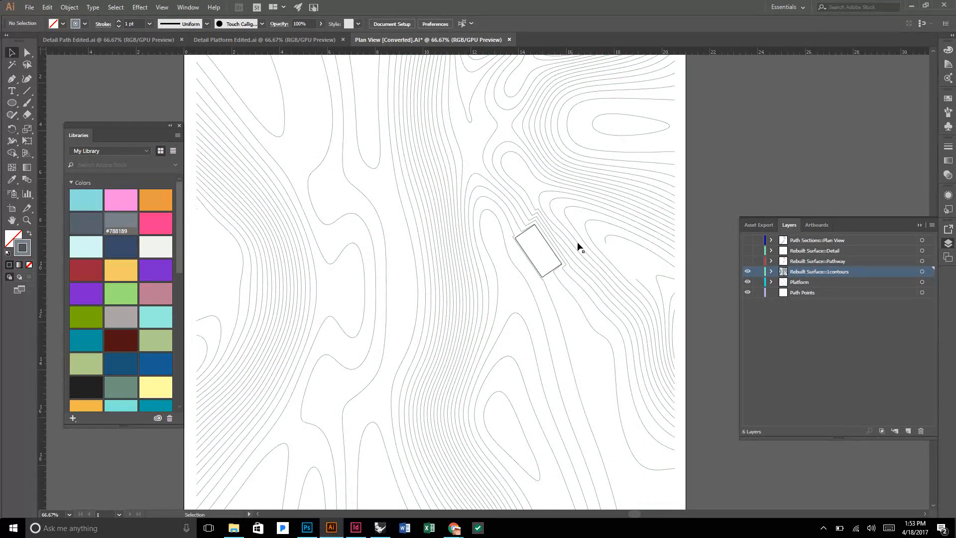
Turn the Rebuilt Surface Pathway layer back on and recolor its path strokes to gray #788189.
{"action": "scroll", "coordinate": [646, 205], "scroll_direction": "down", "scroll_amount": 2}
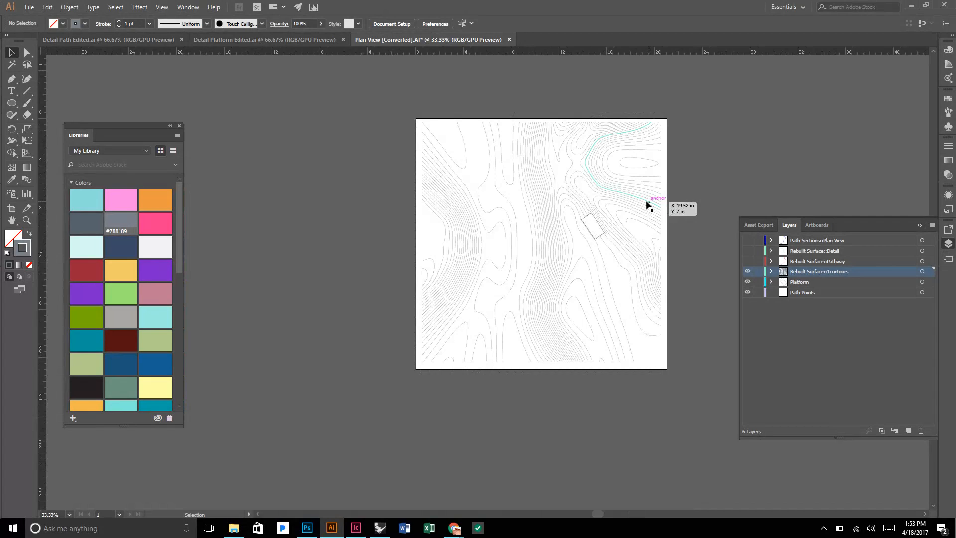
{"action": "scroll", "coordinate": [646, 205], "scroll_direction": "up", "scroll_amount": 1}
{"action": "left_click", "coordinate": [748, 261]}
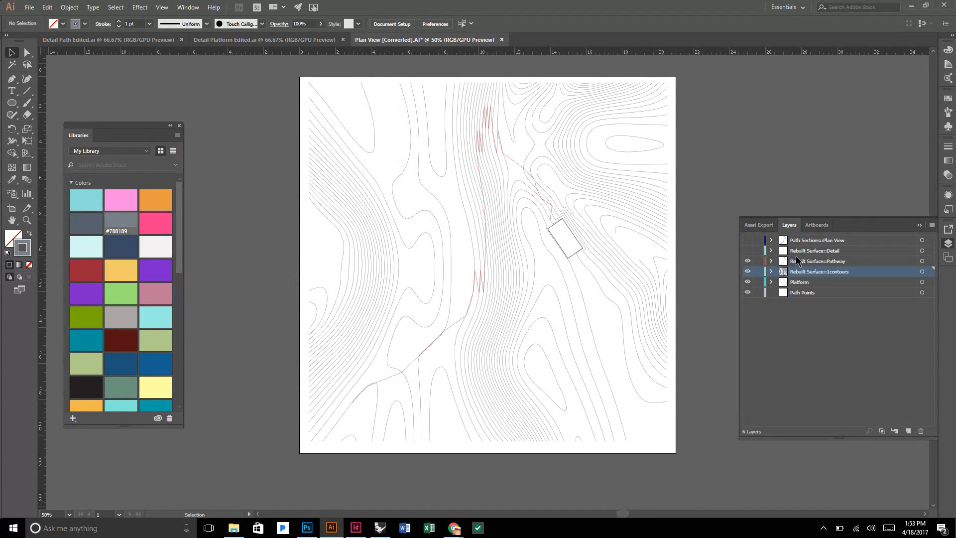
{"action": "scroll", "coordinate": [518, 294], "scroll_direction": "up", "scroll_amount": 1}
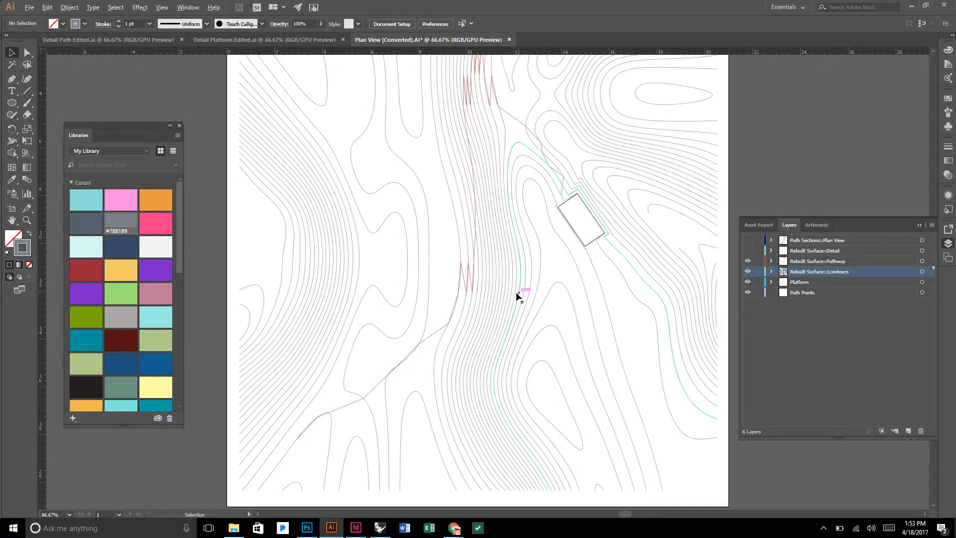
{"action": "left_click", "coordinate": [922, 261]}
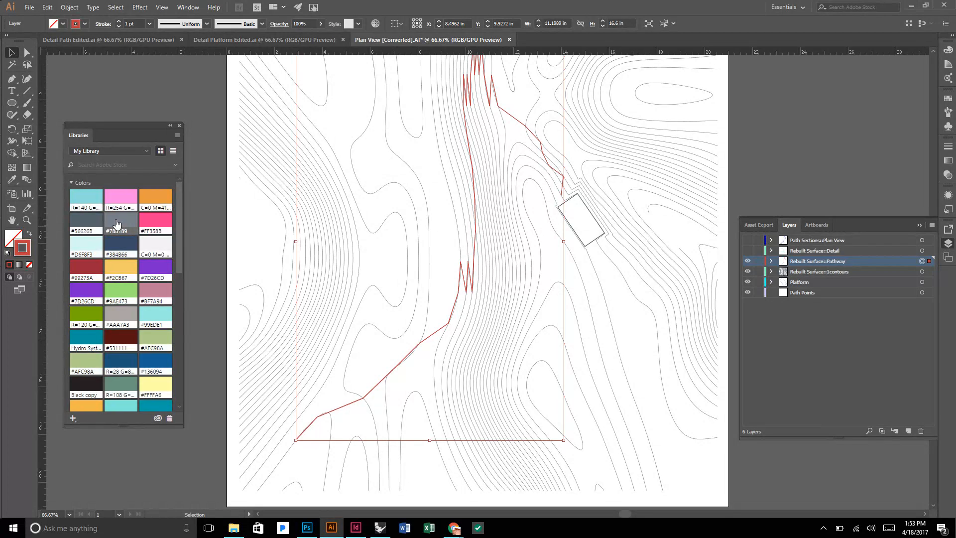
{"action": "left_click", "coordinate": [122, 225]}
Set the pathway's stroke weight to 5 pt and deselect it.
{"action": "left_click", "coordinate": [119, 22]}
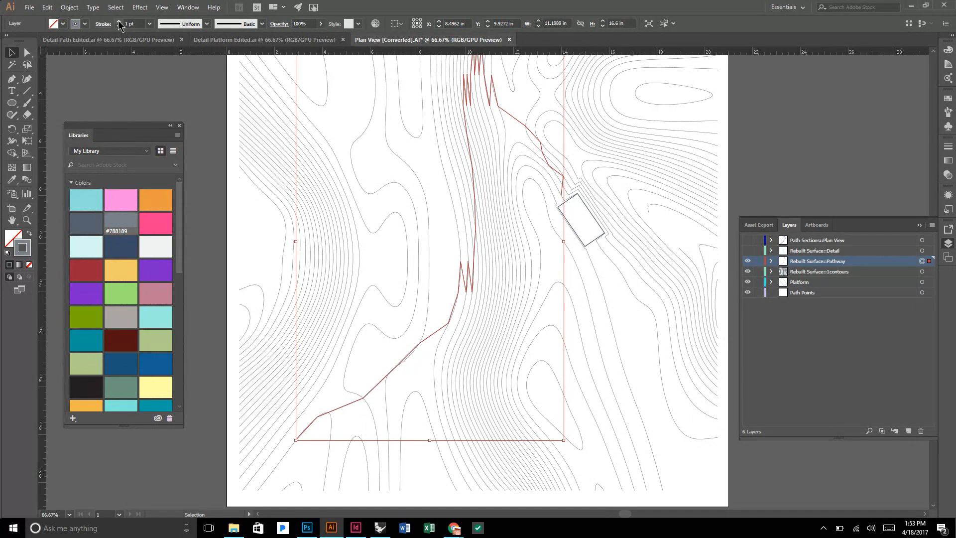
{"action": "left_click", "coordinate": [119, 22]}
{"action": "left_click", "coordinate": [119, 22]}
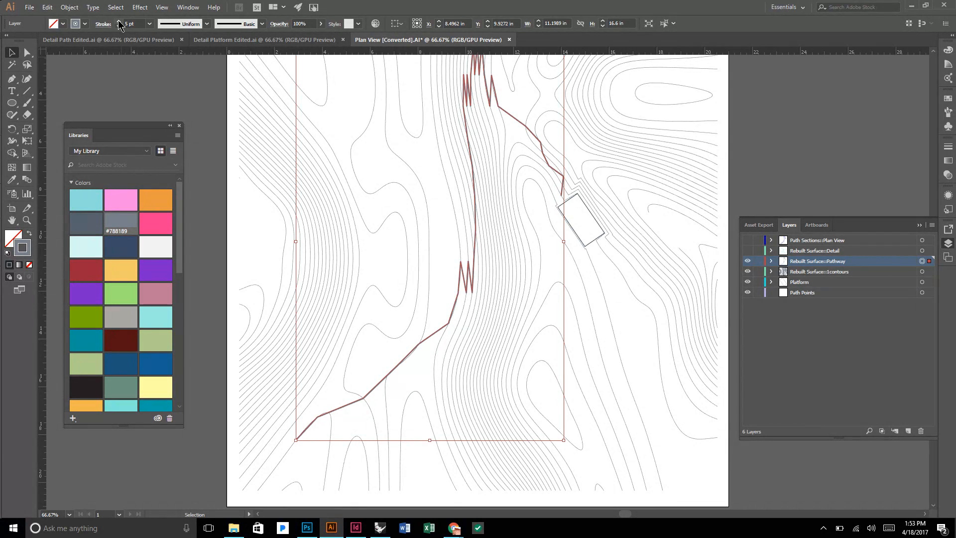
{"action": "left_click", "coordinate": [188, 111]}
Extend the pathway's upper end with a Pen segment about 0.32 in long to meet the platform's near edge.
{"action": "scroll", "coordinate": [217, 113], "scroll_direction": "down", "scroll_amount": 1}
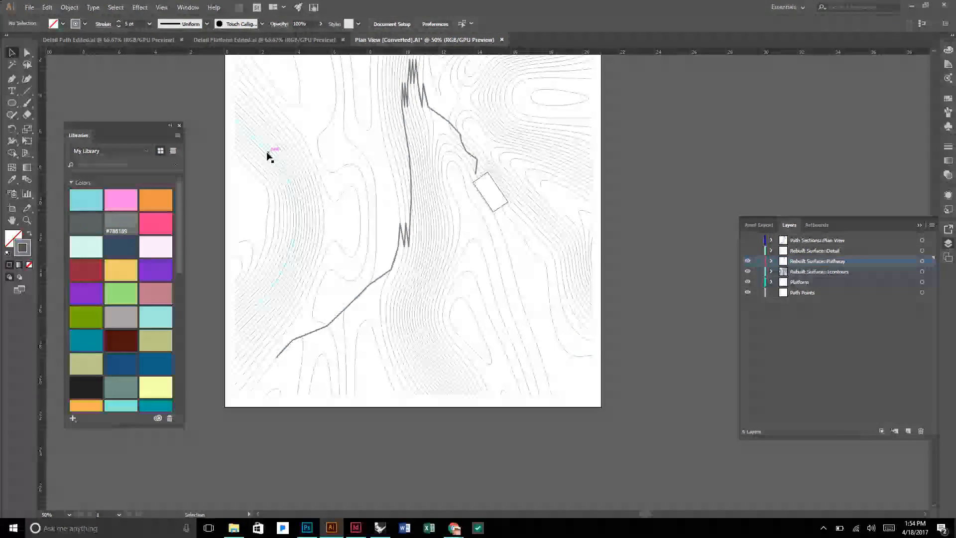
{"action": "scroll", "coordinate": [500, 152], "scroll_direction": "up", "scroll_amount": 3}
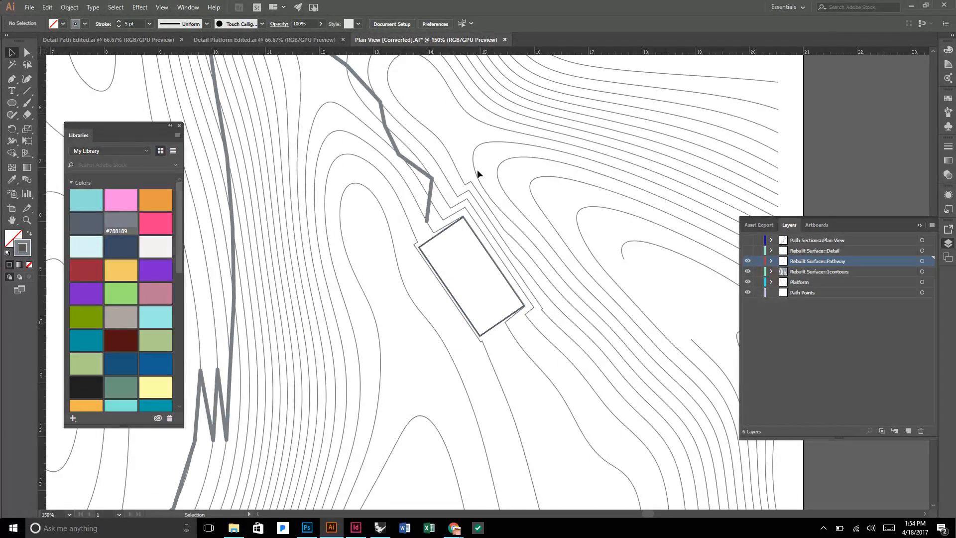
{"action": "key", "text": "p"}
{"action": "scroll", "coordinate": [426, 224], "scroll_direction": "up", "scroll_amount": 4}
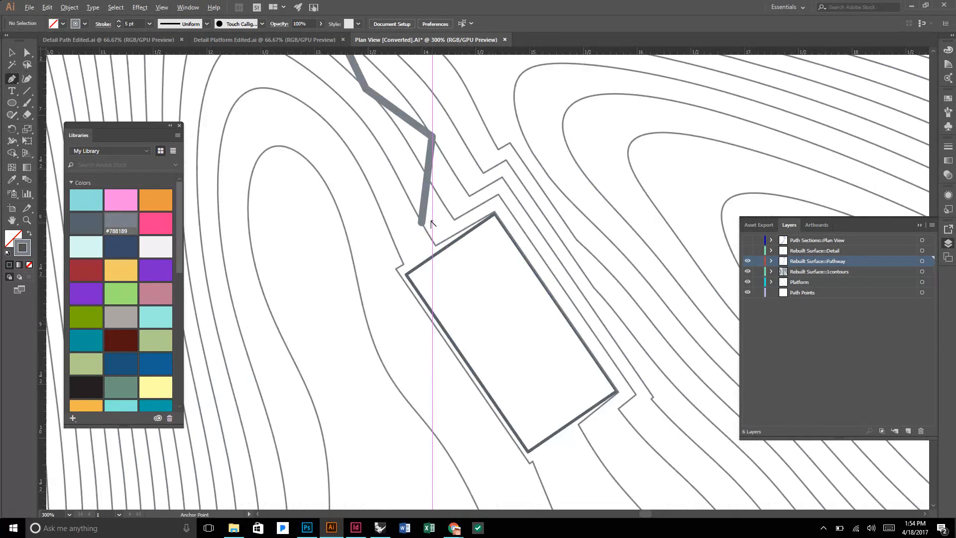
{"action": "left_click", "coordinate": [419, 223]}
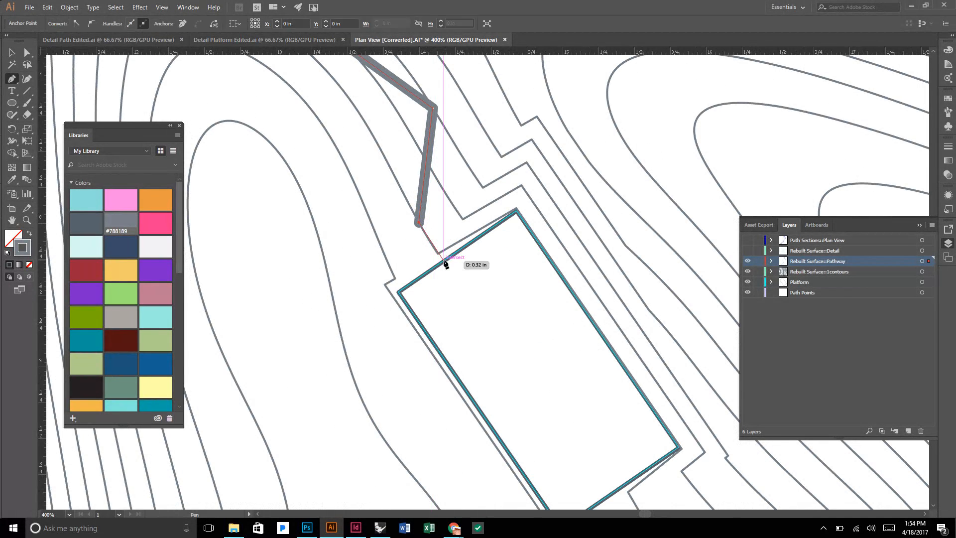
{"action": "left_click", "coordinate": [444, 261]}
{"action": "key", "text": "v"}
{"action": "scroll", "coordinate": [450, 234], "scroll_direction": "down", "scroll_amount": 4}
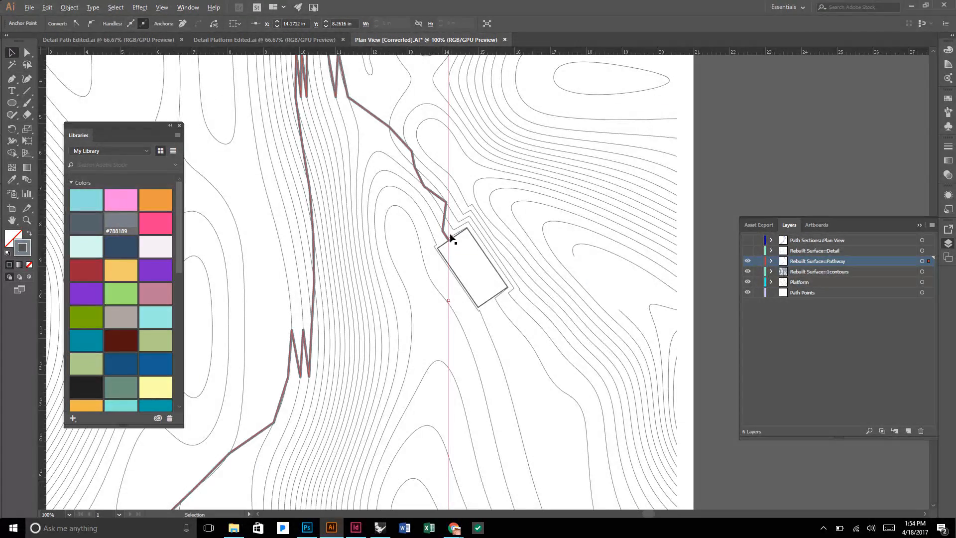
{"action": "left_click", "coordinate": [715, 244]}
Extend the pathway's lower end with a Pen segment about 2.9 in long to the lower-left corner of the contour drawing.
{"action": "scroll", "coordinate": [717, 241], "scroll_direction": "down", "scroll_amount": 1}
{"action": "scroll", "coordinate": [717, 241], "scroll_direction": "down", "scroll_amount": 2}
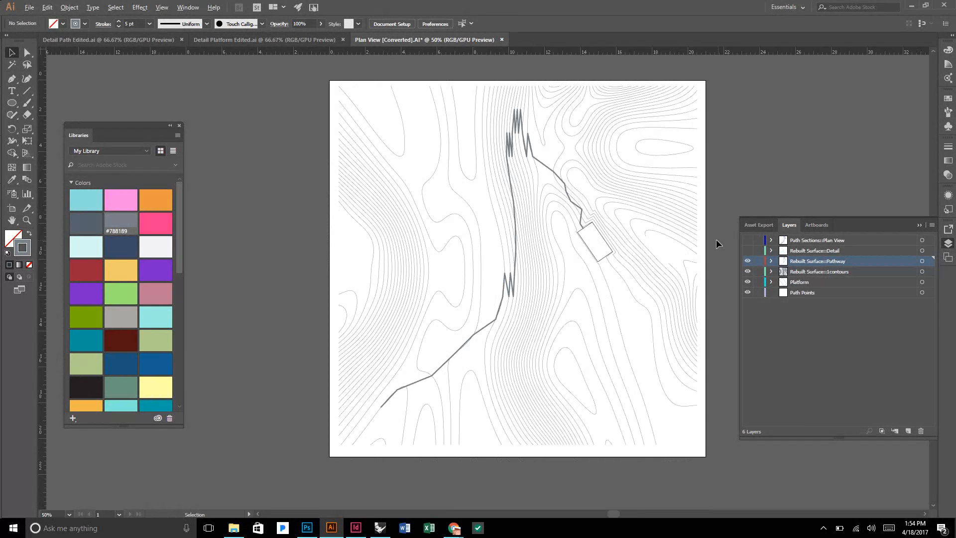
{"action": "scroll", "coordinate": [381, 422], "scroll_direction": "up", "scroll_amount": 3}
{"action": "scroll", "coordinate": [372, 419], "scroll_direction": "down", "scroll_amount": 1}
{"action": "key", "text": "p"}
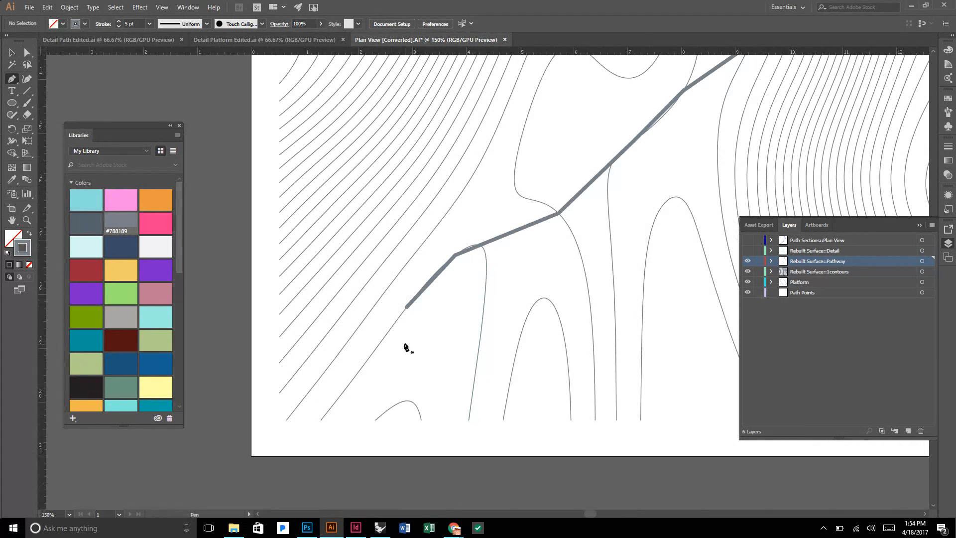
{"action": "left_click", "coordinate": [407, 306]}
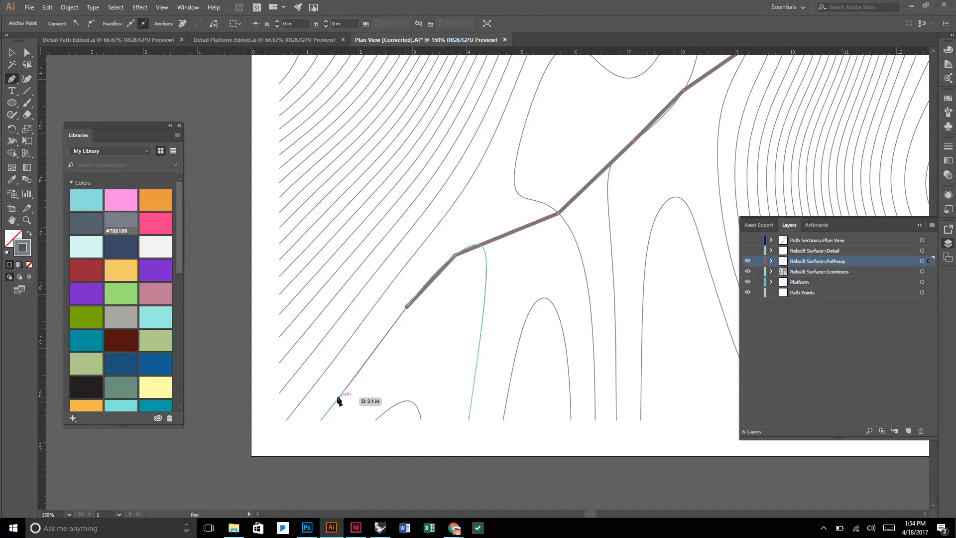
{"action": "left_click", "coordinate": [303, 424]}
{"action": "key", "text": "v"}
{"action": "left_click", "coordinate": [345, 429]}
{"action": "scroll", "coordinate": [347, 429], "scroll_direction": "down", "scroll_amount": 3}
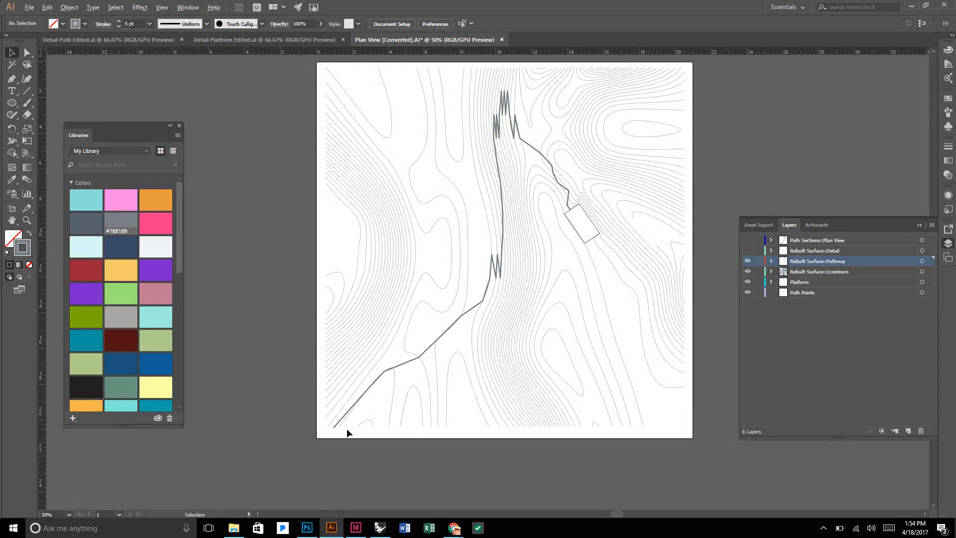
{"action": "scroll", "coordinate": [395, 421], "scroll_direction": "up", "scroll_amount": 2}
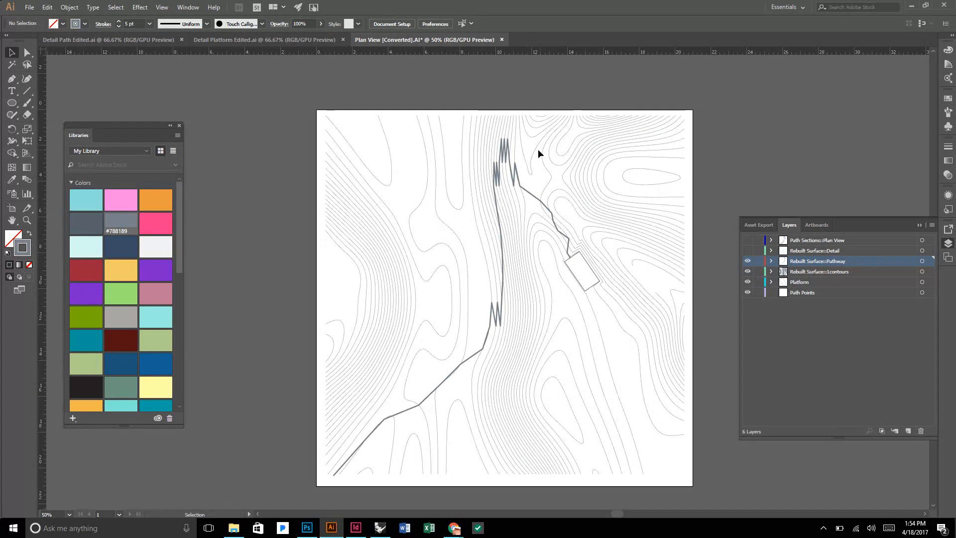
Turn on the Rebuilt Surface::Detail layer and select both square detail outlines around the pathway and the platform.
{"action": "left_click", "coordinate": [747, 250]}
{"action": "left_click", "coordinate": [915, 252]}
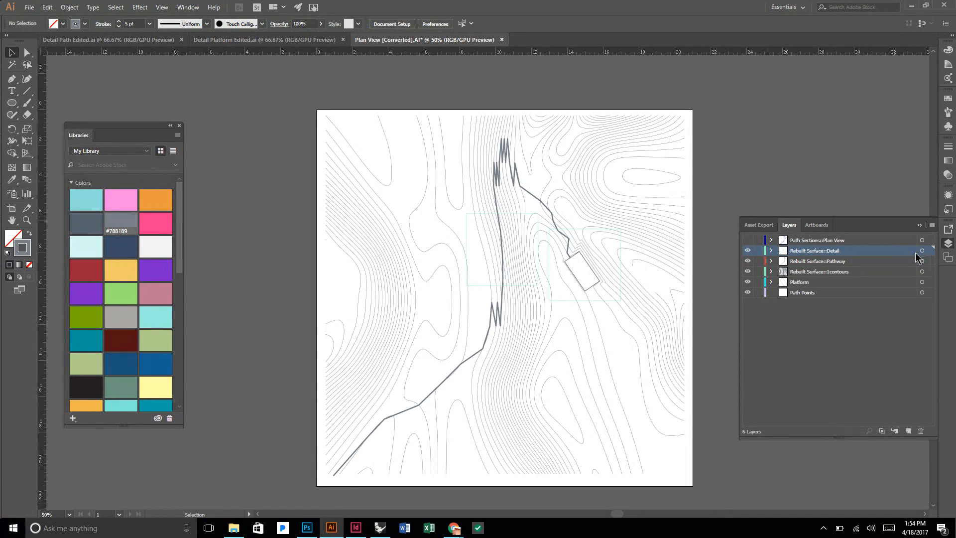
{"action": "scroll", "coordinate": [599, 235], "scroll_direction": "up", "scroll_amount": 3}
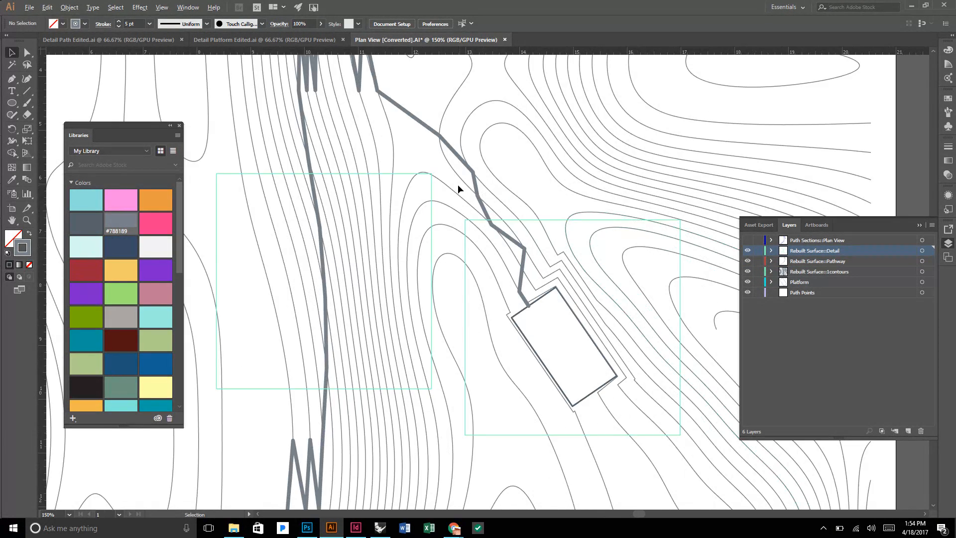
{"action": "scroll", "coordinate": [458, 184], "scroll_direction": "down", "scroll_amount": 2}
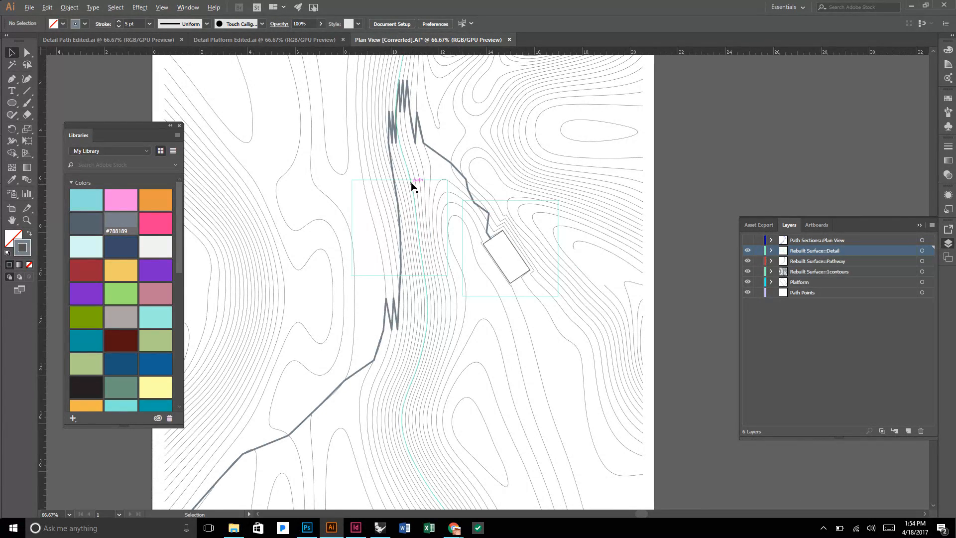
{"action": "scroll", "coordinate": [413, 182], "scroll_direction": "up", "scroll_amount": 1}
{"action": "scroll", "coordinate": [413, 183], "scroll_direction": "up", "scroll_amount": 1}
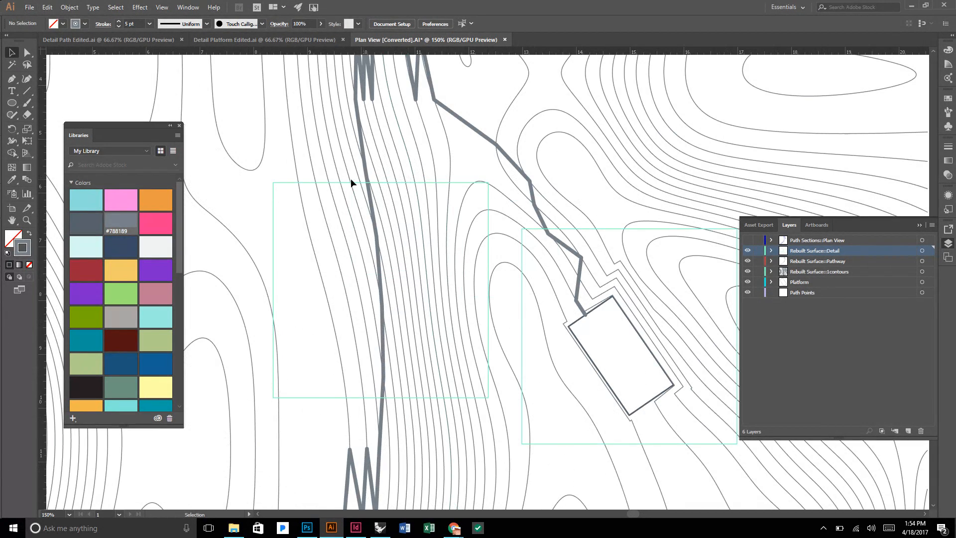
{"action": "left_click", "coordinate": [274, 192]}
{"action": "scroll", "coordinate": [272, 192], "scroll_direction": "down", "scroll_amount": 2}
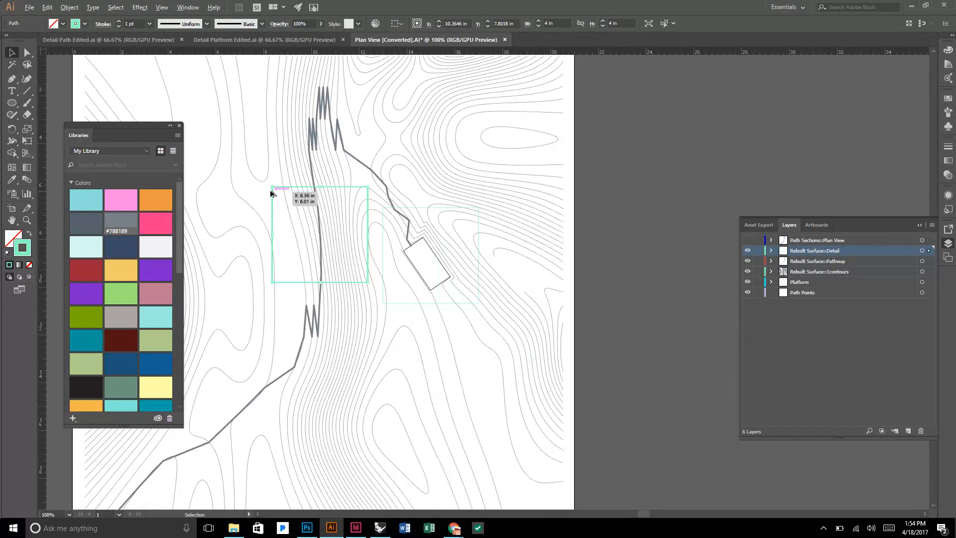
{"action": "left_click", "coordinate": [423, 211], "text": "shift"}
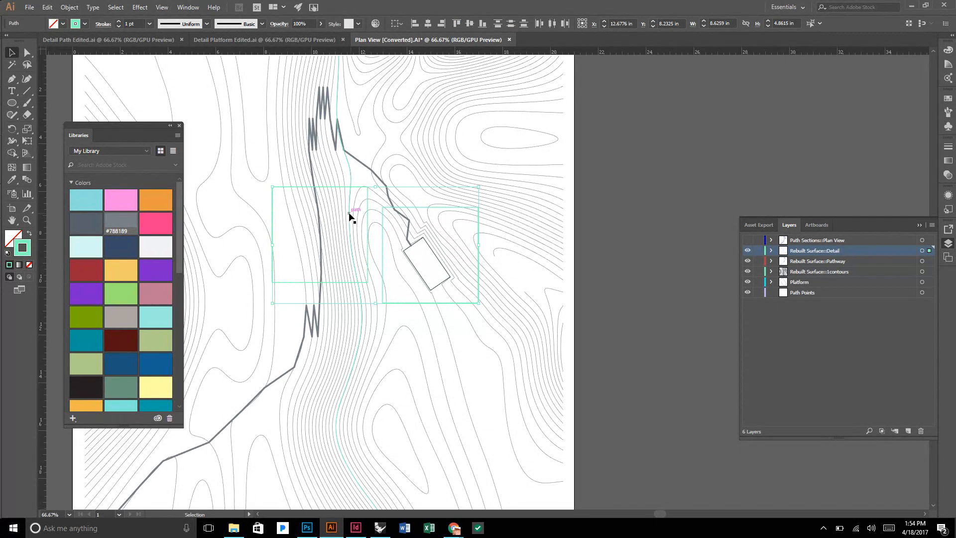
{"action": "left_click", "coordinate": [309, 528]}
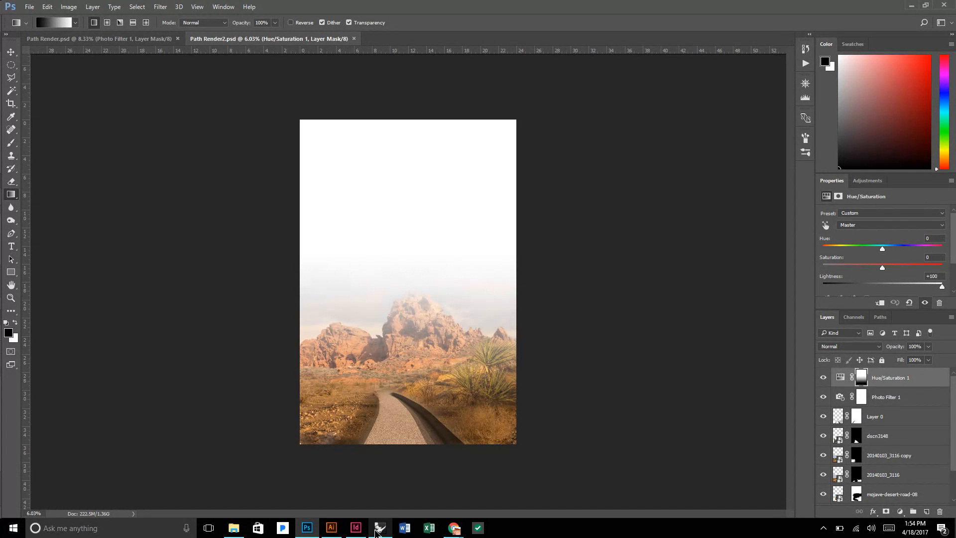
{"action": "left_click", "coordinate": [331, 530]}
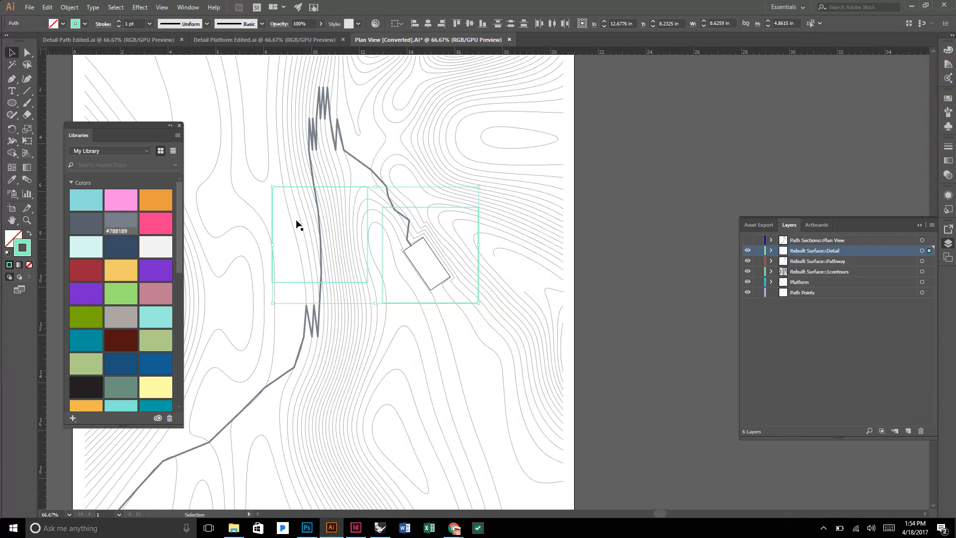
Recolor the strokes of both detail squares with the library's orange swatch and set their weight to 3 pt.
{"action": "scroll", "coordinate": [501, 252], "scroll_direction": "down", "scroll_amount": 1}
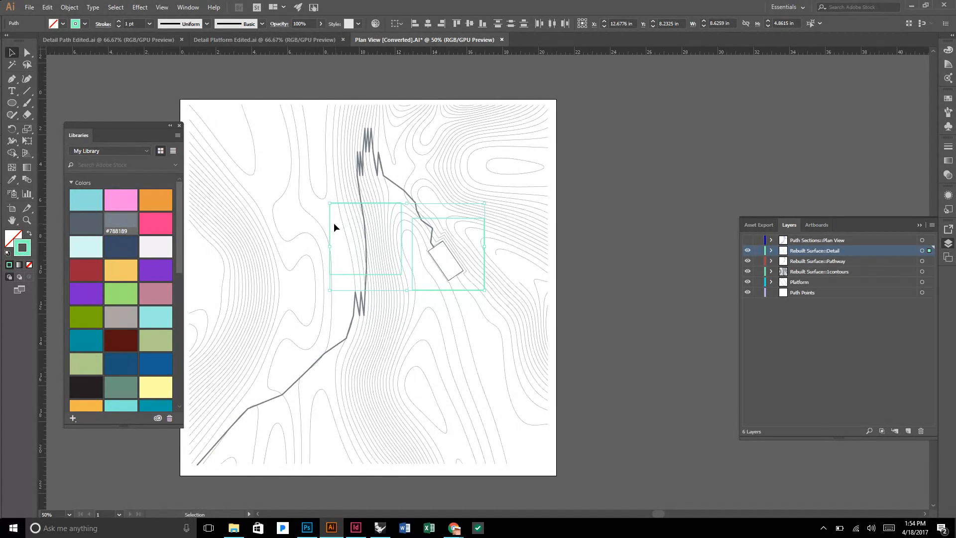
{"action": "left_click", "coordinate": [159, 201]}
{"action": "scroll", "coordinate": [365, 222], "scroll_direction": "up", "scroll_amount": 1}
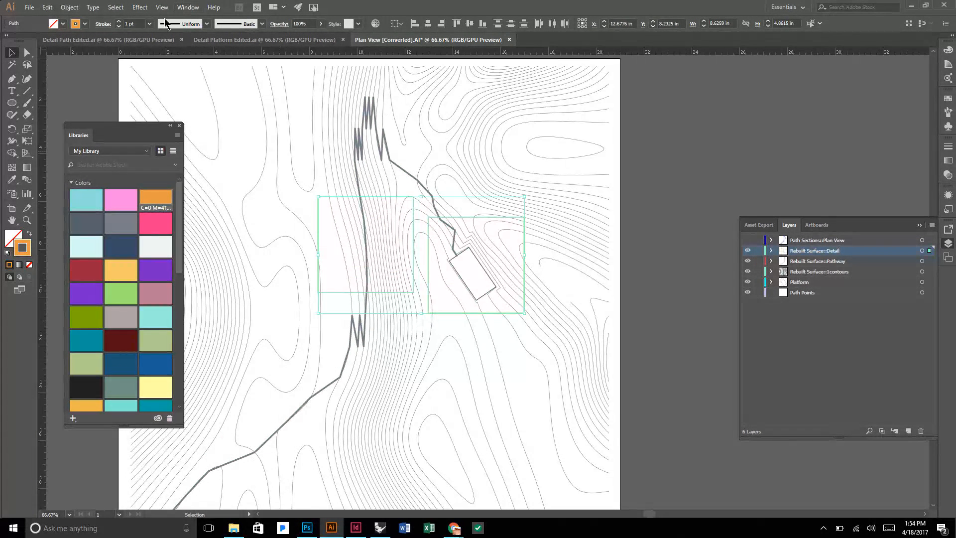
{"action": "left_click", "coordinate": [119, 21]}
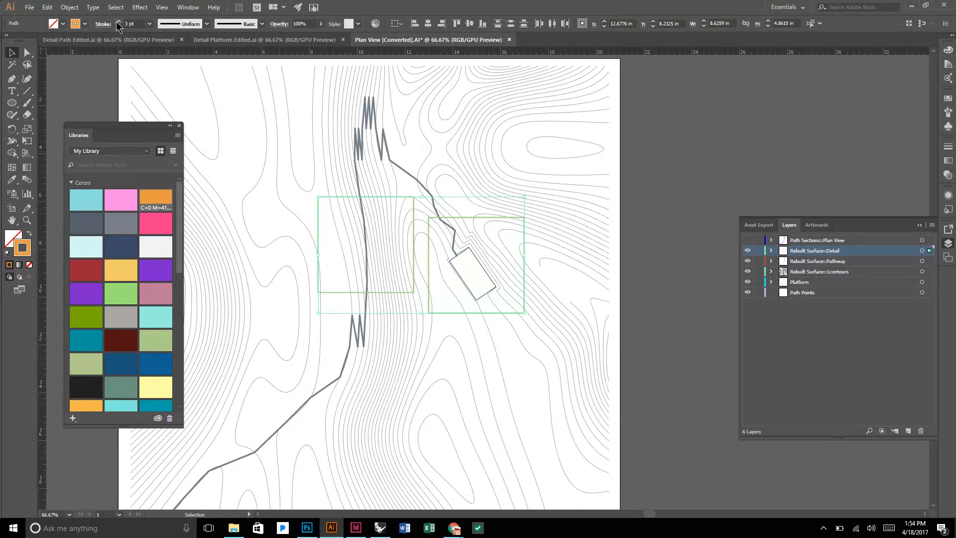
Make the strokes of both detail squares dashed with a 12 pt dash, and deselect them.
{"action": "left_click", "coordinate": [946, 147]}
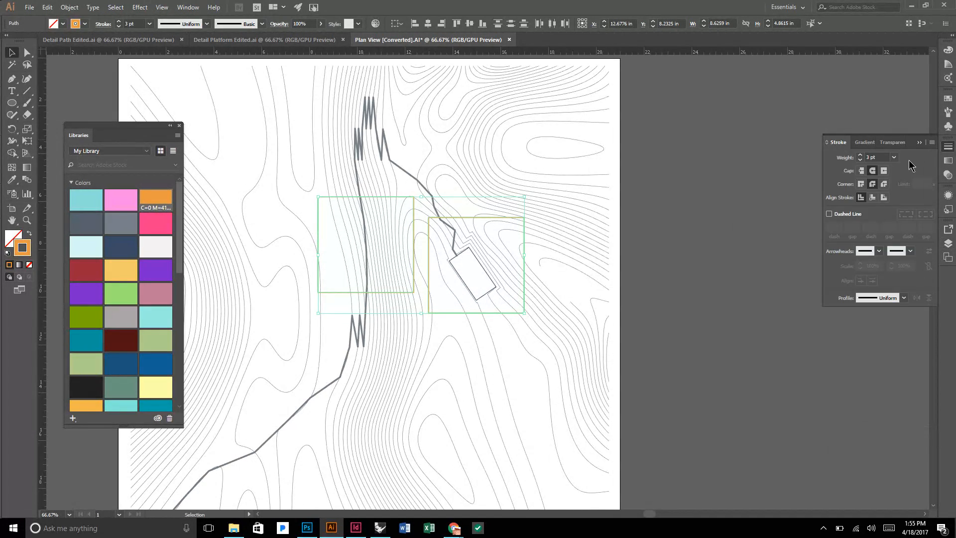
{"action": "left_click", "coordinate": [848, 214]}
{"action": "scroll", "coordinate": [473, 232], "scroll_direction": "up", "scroll_amount": 1}
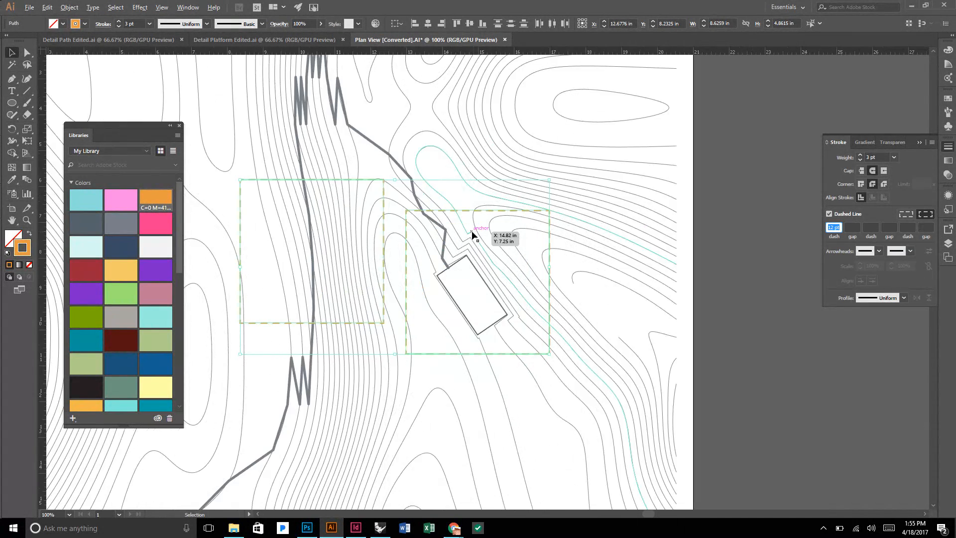
{"action": "scroll", "coordinate": [580, 220], "scroll_direction": "down", "scroll_amount": 2}
{"action": "left_click", "coordinate": [664, 204]}
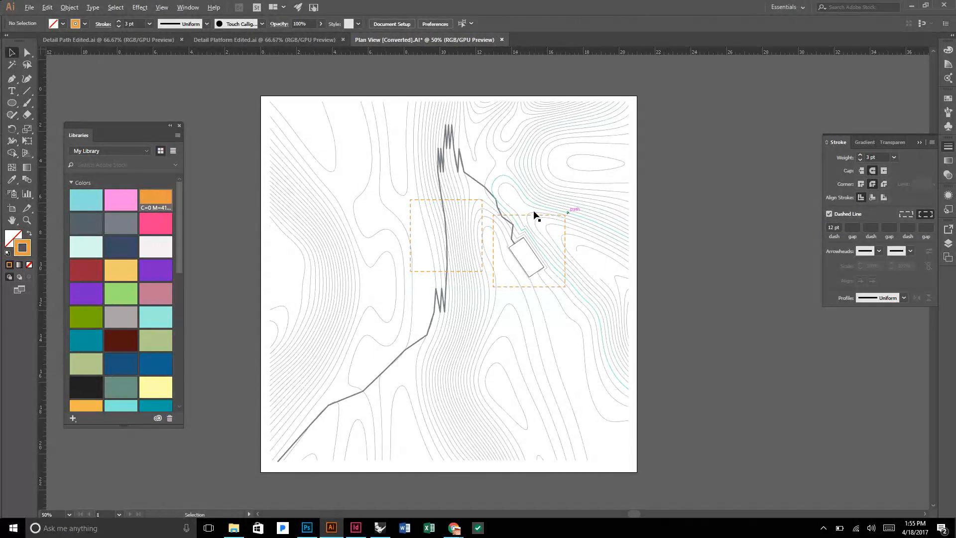
{"action": "scroll", "coordinate": [533, 213], "scroll_direction": "up", "scroll_amount": 1}
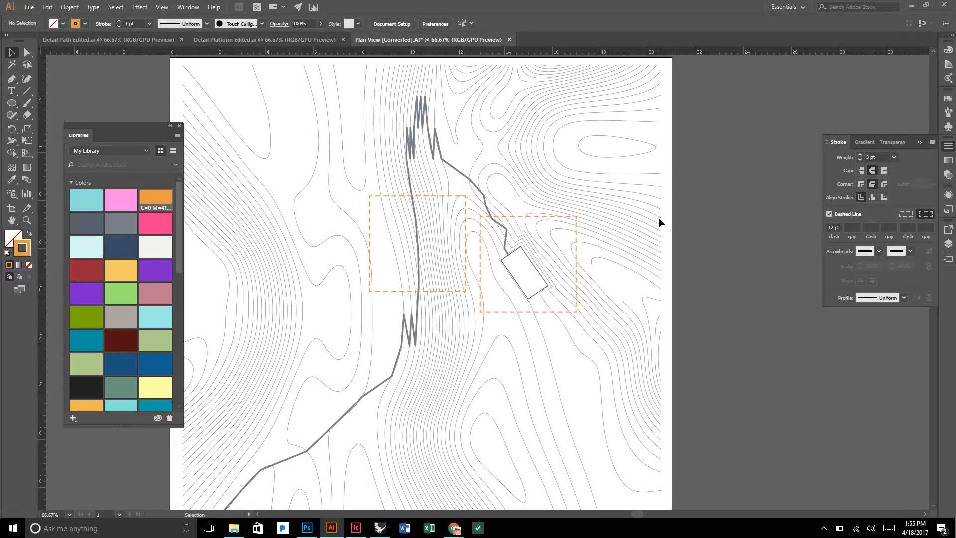
{"action": "scroll", "coordinate": [648, 259], "scroll_direction": "down", "scroll_amount": 1}
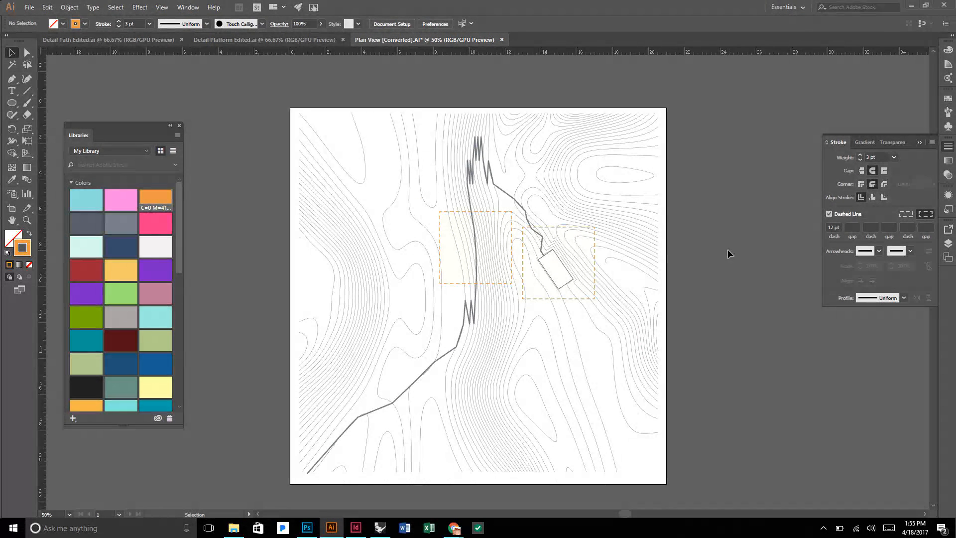
Turn on the Path Sections::Plan View layer, recolor all its section line strokes to gray #788189, and deselect them.
{"action": "left_click", "coordinate": [948, 243]}
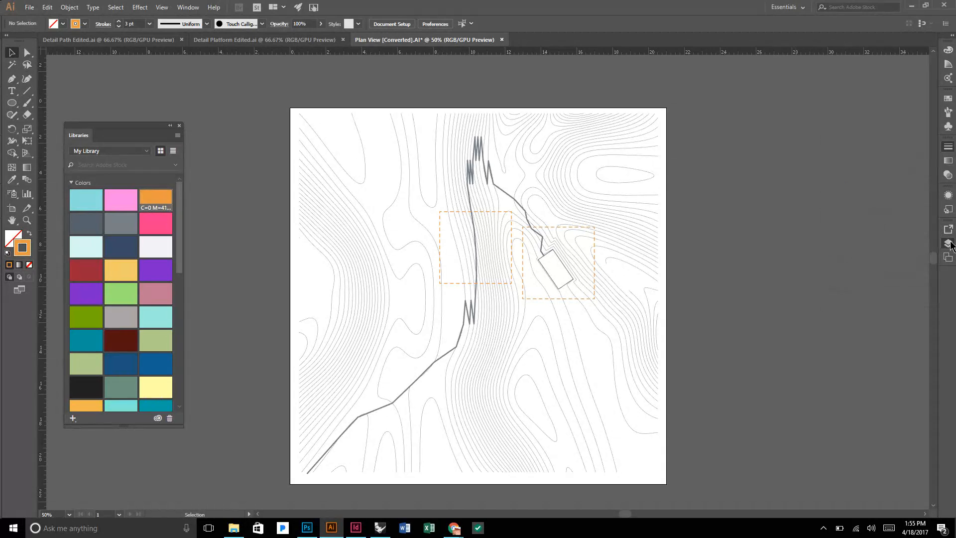
{"action": "left_click", "coordinate": [748, 240]}
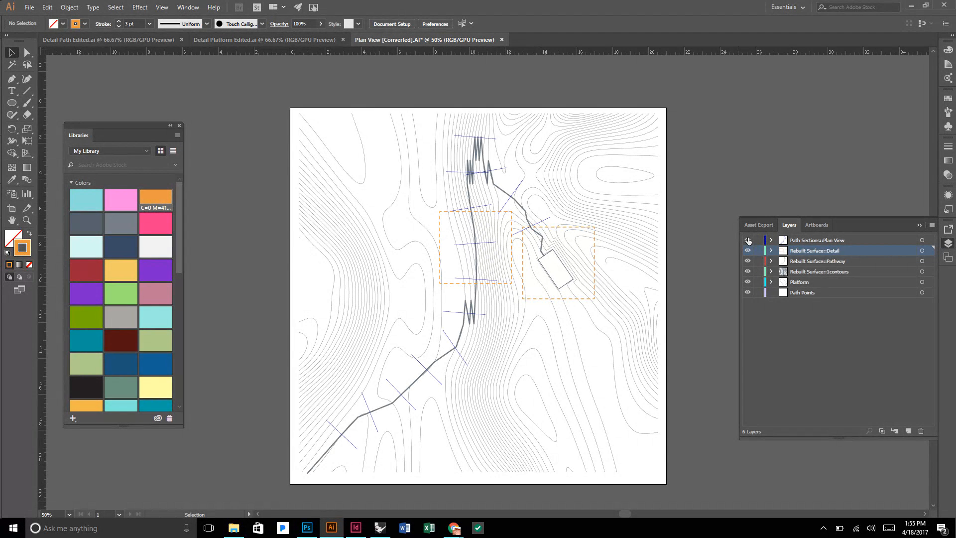
{"action": "scroll", "coordinate": [453, 339], "scroll_direction": "up", "scroll_amount": 1}
{"action": "scroll", "coordinate": [441, 351], "scroll_direction": "down", "scroll_amount": 1}
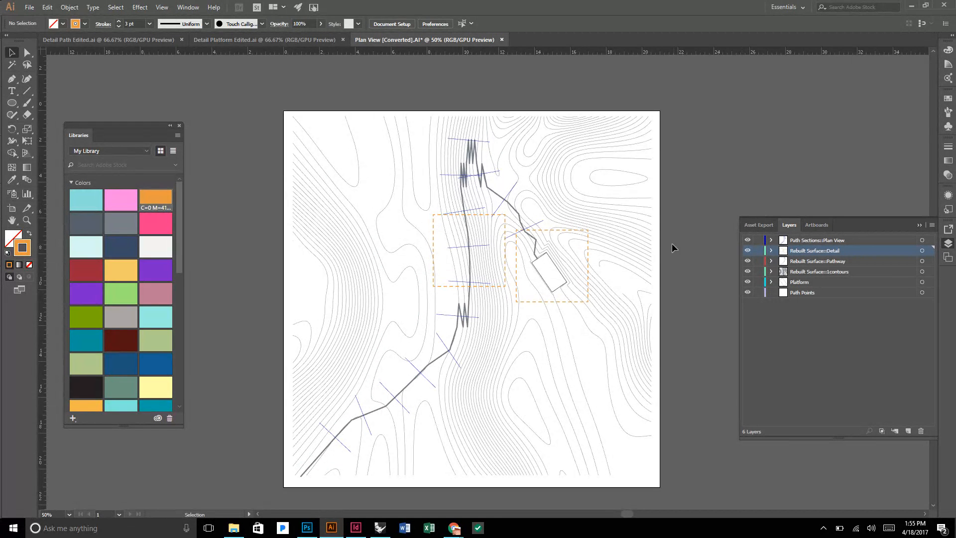
{"action": "left_click", "coordinate": [922, 240]}
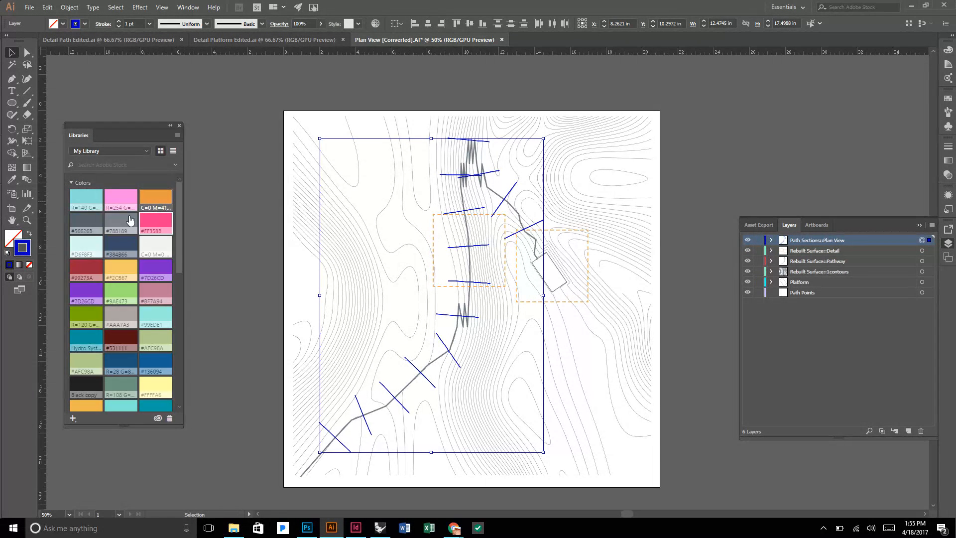
{"action": "left_click", "coordinate": [114, 229]}
{"action": "left_click", "coordinate": [210, 173]}
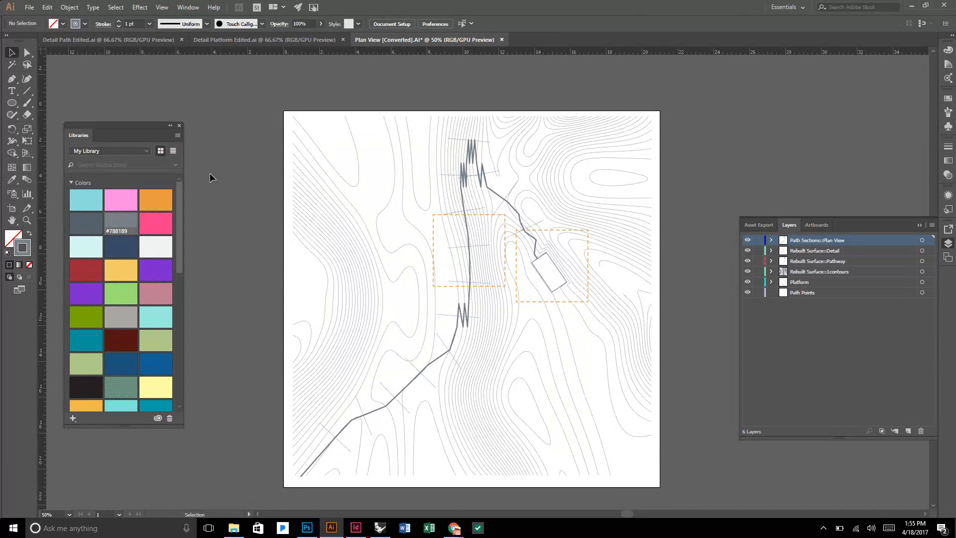
Set the stroke weight of all section lines on the Path Sections::Plan View layer to 1.5 pt and deselect them.
{"action": "scroll", "coordinate": [433, 384], "scroll_direction": "up", "scroll_amount": 4}
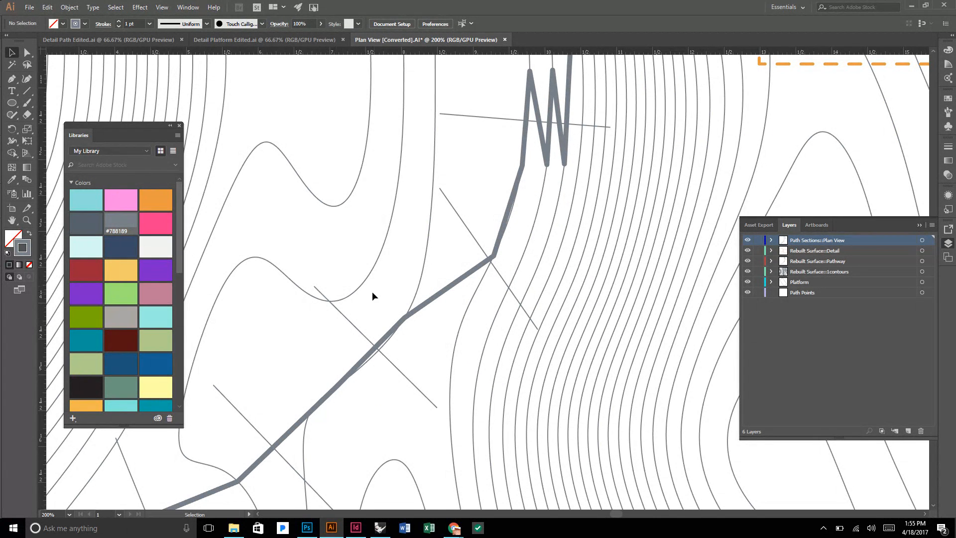
{"action": "left_click", "coordinate": [923, 240]}
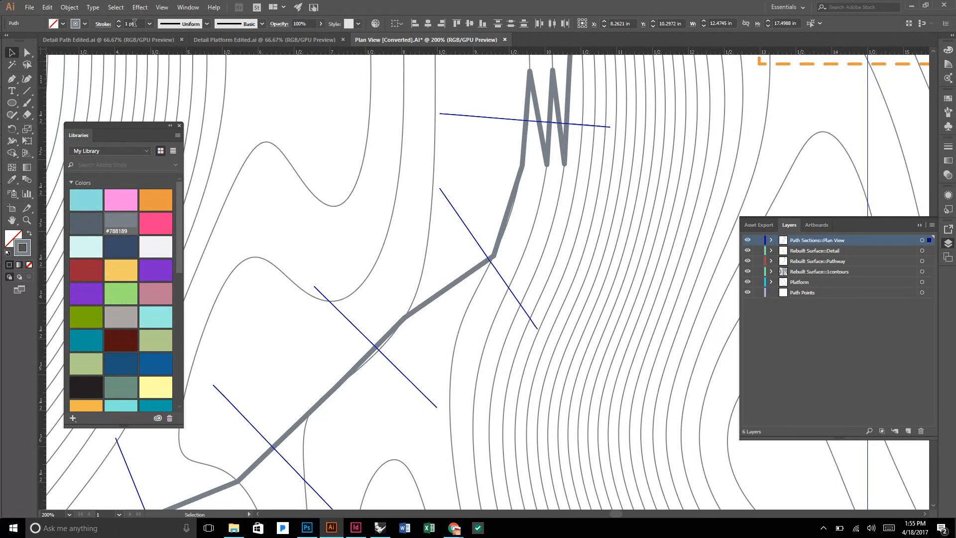
{"action": "left_click", "coordinate": [120, 24]}
{"action": "type", "text": "1"}
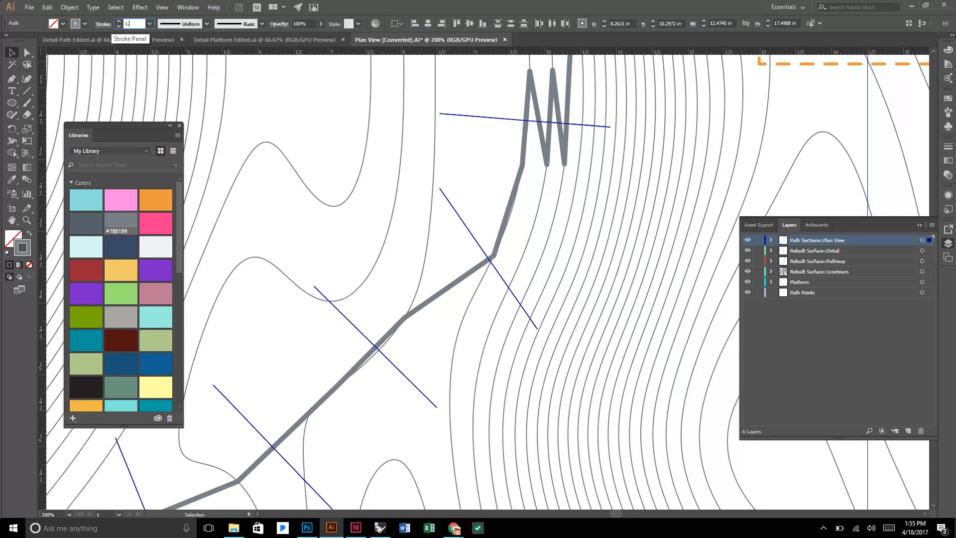
{"action": "type", "text": ".5"}
{"action": "key", "text": "Return"}
{"action": "left_click", "coordinate": [255, 198]}
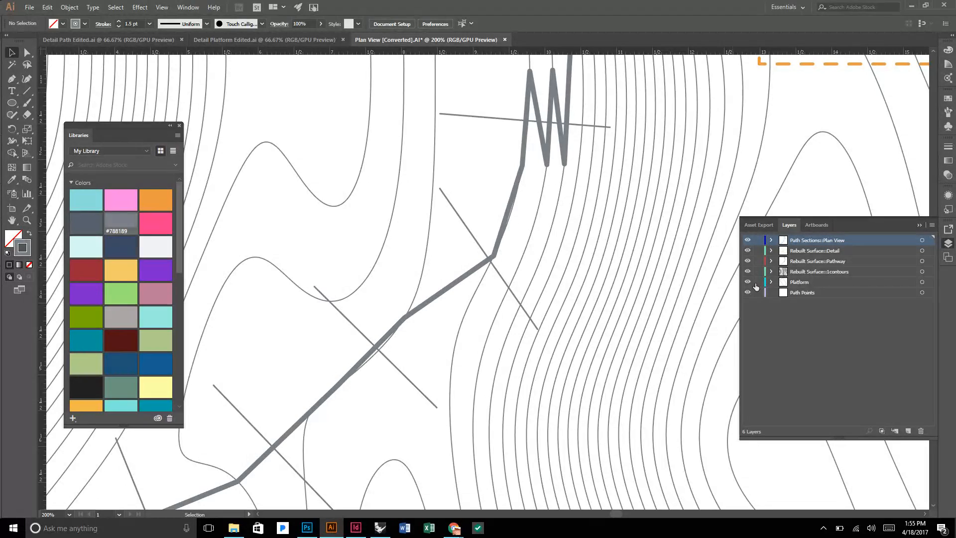
Set the stroke weight of all lines on the Rebuilt Surface::1contours layer to 0.75 pt and deselect them.
{"action": "left_click", "coordinate": [922, 270]}
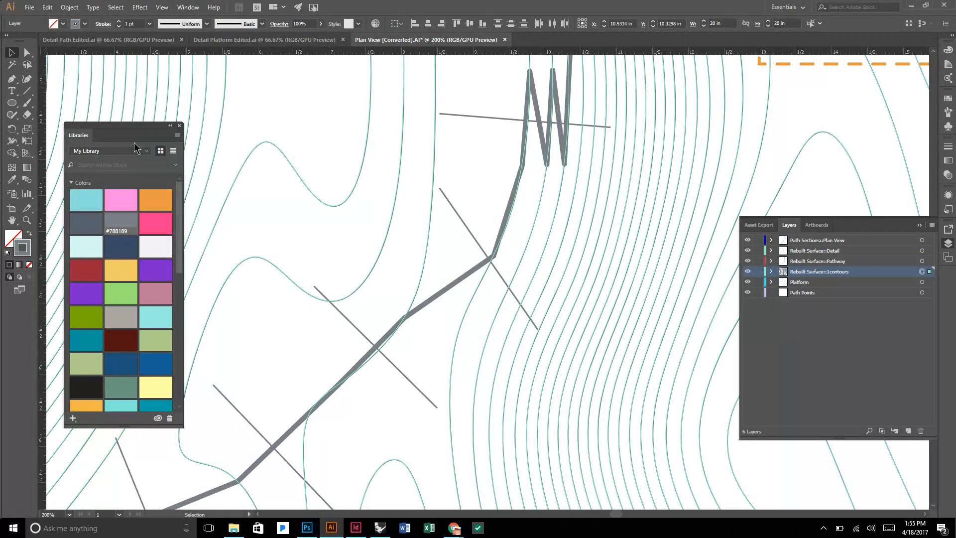
{"action": "left_click", "coordinate": [149, 23]}
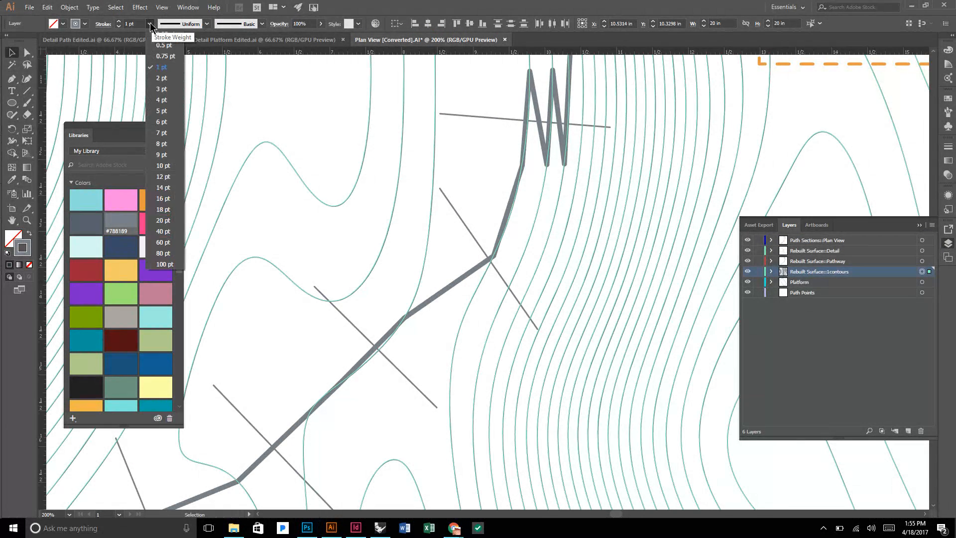
{"action": "left_click", "coordinate": [159, 56]}
{"action": "left_click", "coordinate": [306, 106]}
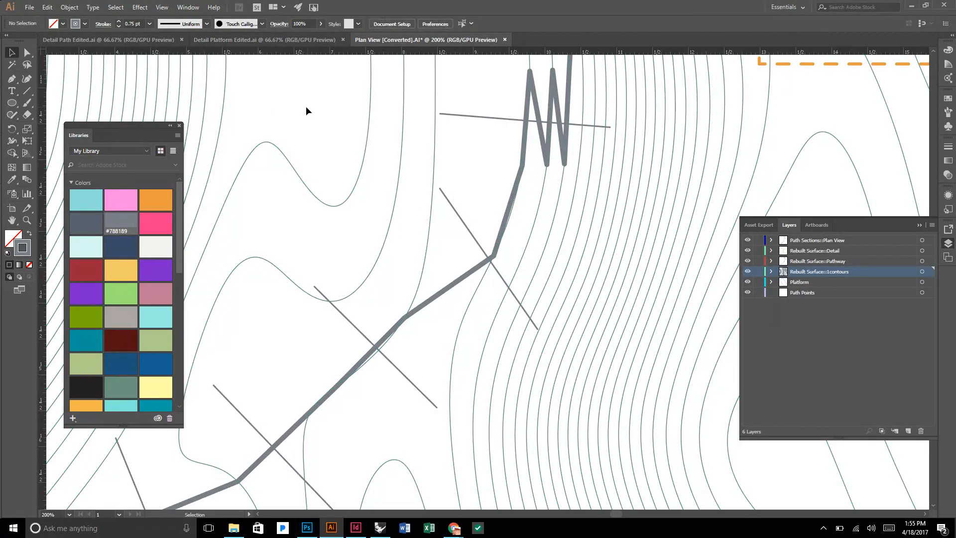
Examine the styled plan view as a whole and close up around the platform, the section lines and the dashed detail squares.
{"action": "scroll", "coordinate": [306, 107], "scroll_direction": "down", "scroll_amount": 3}
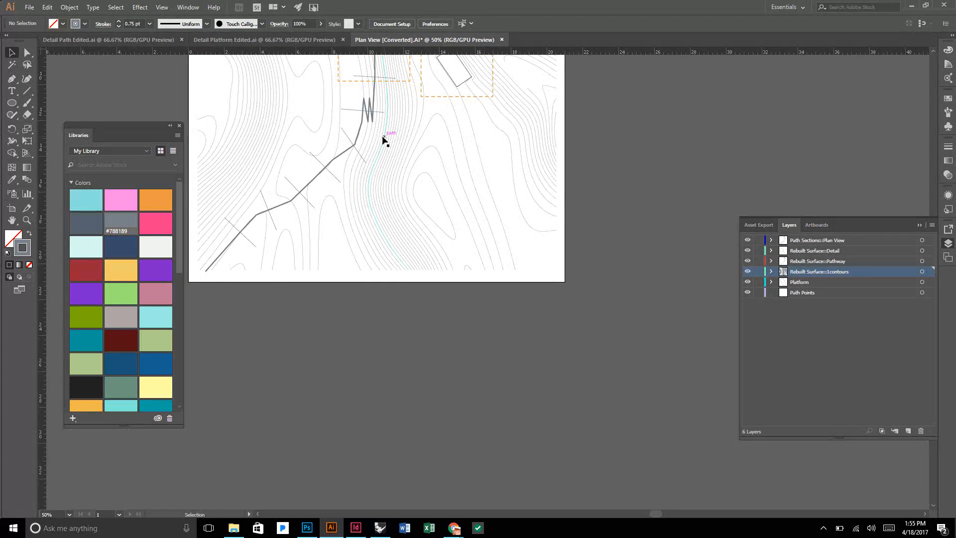
{"action": "key", "text": "space"}
{"action": "left_click_drag", "start_coordinate": [381, 137], "coordinate": [421, 302]}
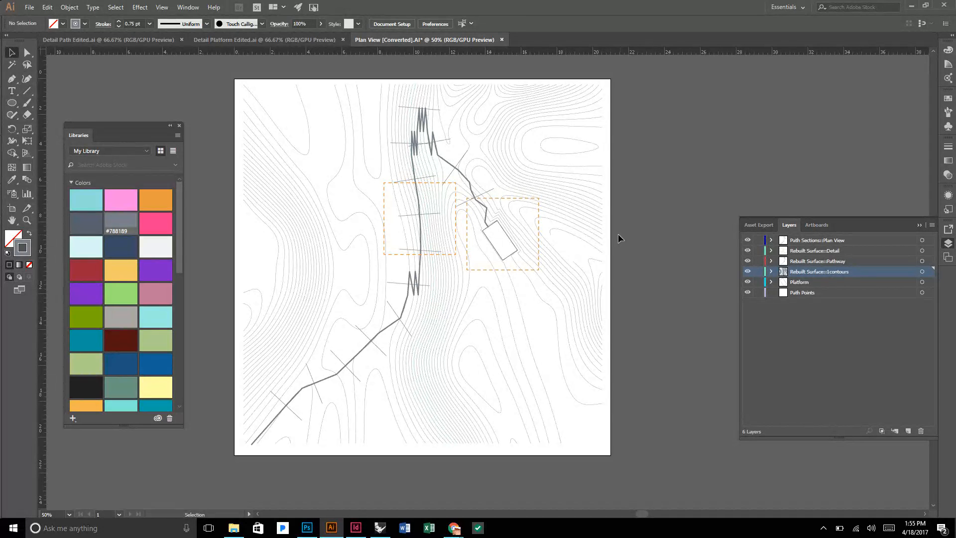
{"action": "scroll", "coordinate": [494, 226], "scroll_direction": "up", "scroll_amount": 4}
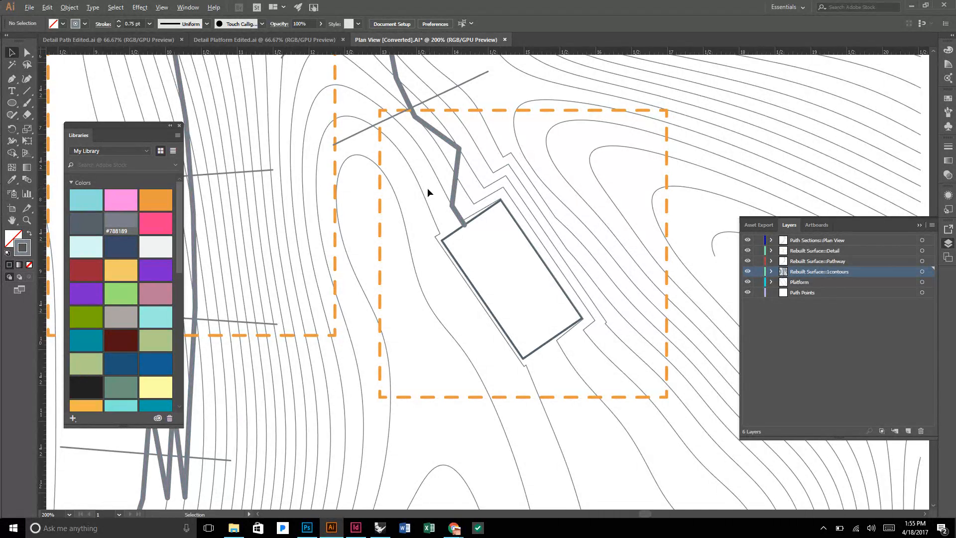
{"action": "scroll", "coordinate": [427, 187], "scroll_direction": "down", "scroll_amount": 1}
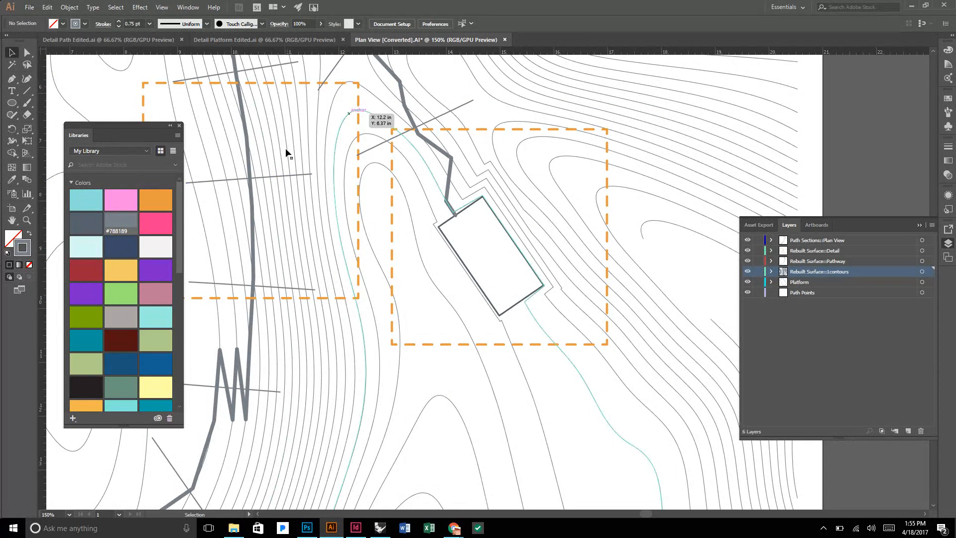
{"action": "scroll", "coordinate": [435, 173], "scroll_direction": "down", "scroll_amount": 1}
{"action": "scroll", "coordinate": [435, 172], "scroll_direction": "down", "scroll_amount": 1}
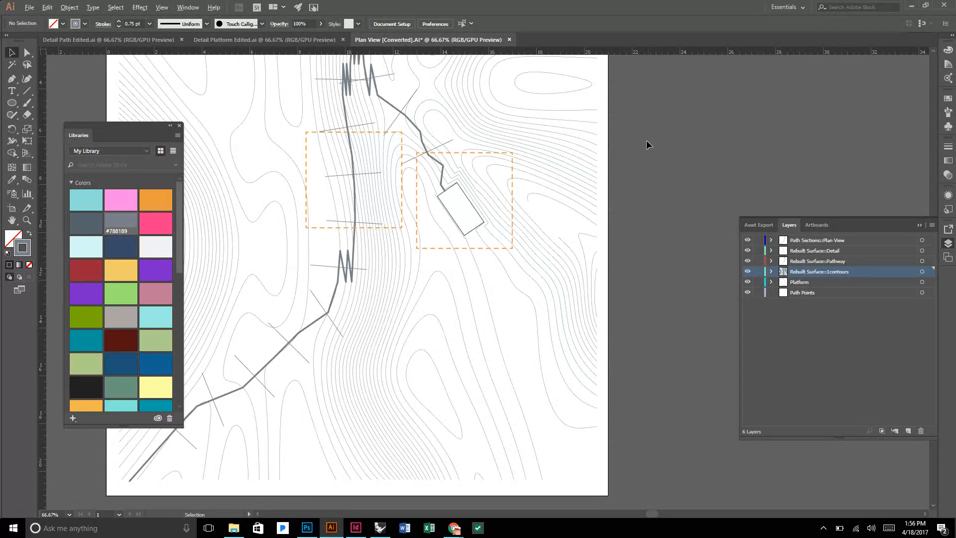
{"action": "scroll", "coordinate": [647, 139], "scroll_direction": "down", "scroll_amount": 1}
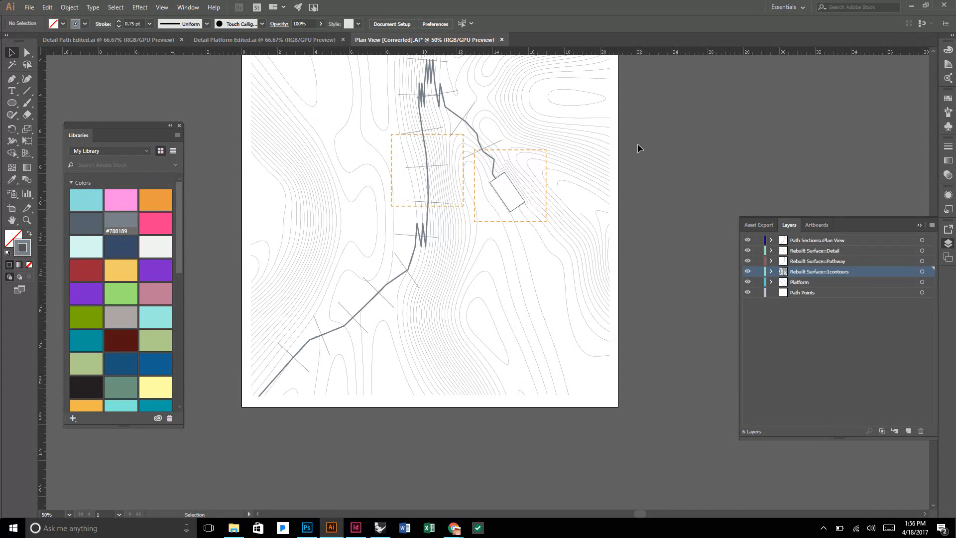
{"action": "scroll", "coordinate": [638, 150], "scroll_direction": "down", "scroll_amount": 1}
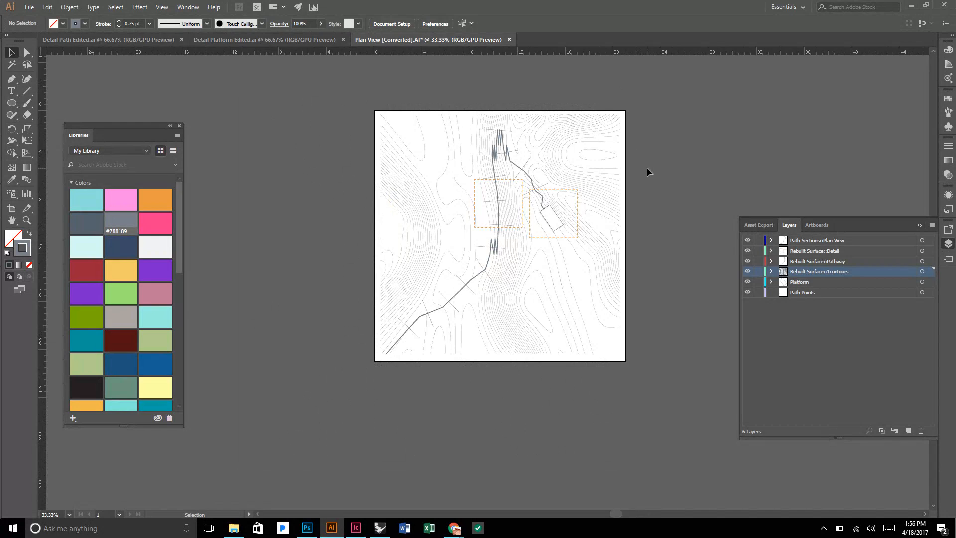
Save the plan drawing in the Submission folder as a new Illustrator file named Plan View2 with the default Illustrator CC options.
{"action": "key", "text": "a"}
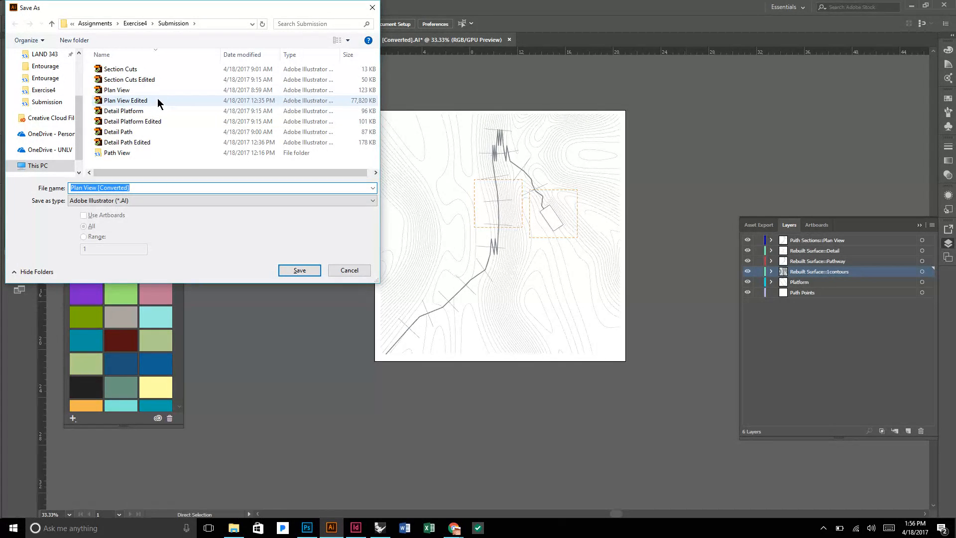
{"action": "left_click", "coordinate": [159, 91]}
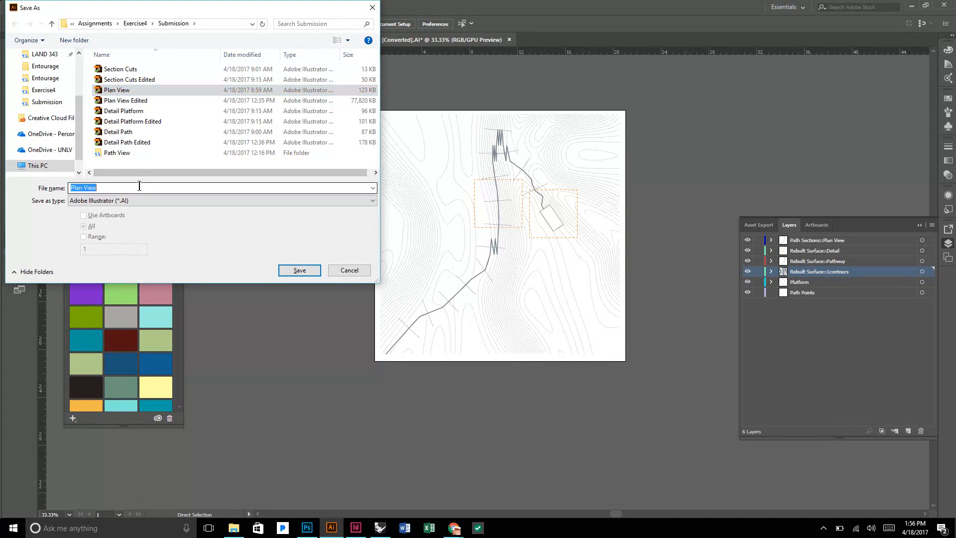
{"action": "double_click", "coordinate": [139, 187]}
{"action": "left_click", "coordinate": [140, 186]}
{"action": "type", "text": "2"}
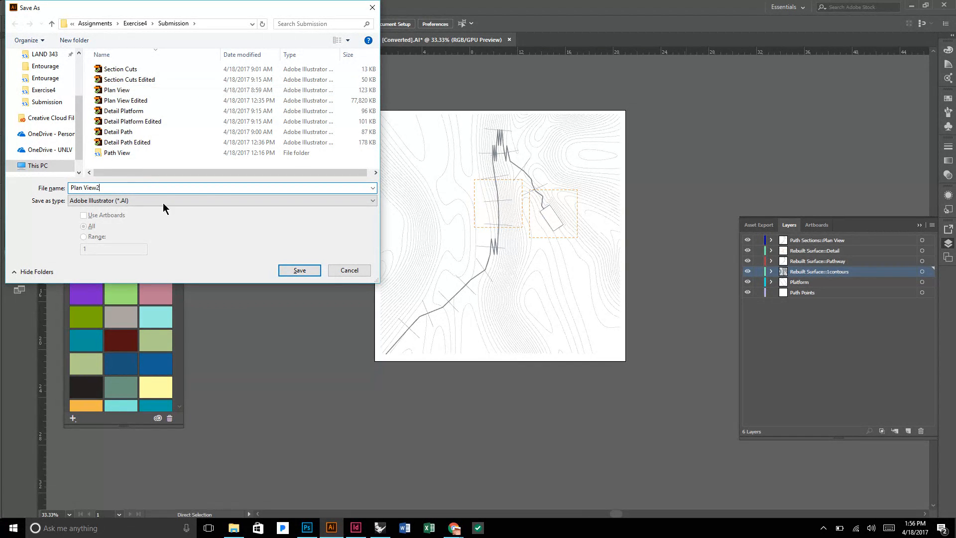
{"action": "left_click", "coordinate": [299, 271]}
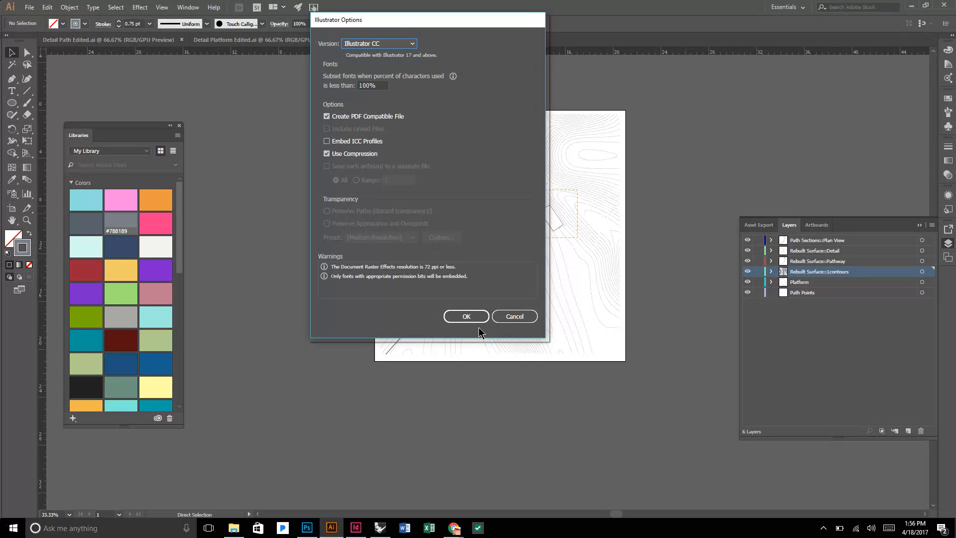
{"action": "left_click", "coordinate": [474, 320]}
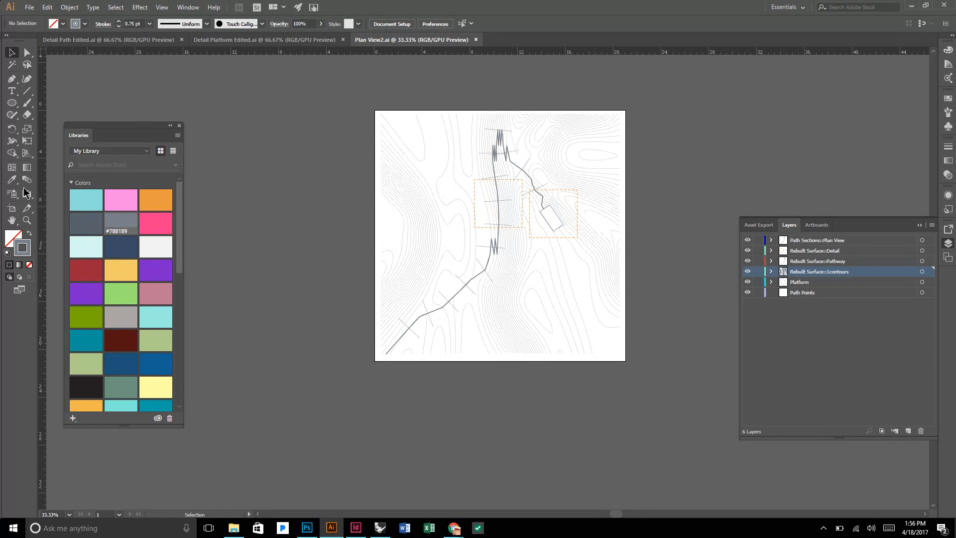
Resize the artboard to 24 in wide by 36 in high and move it down so the contour plan sits near its top edge.
{"action": "left_click", "coordinate": [12, 208]}
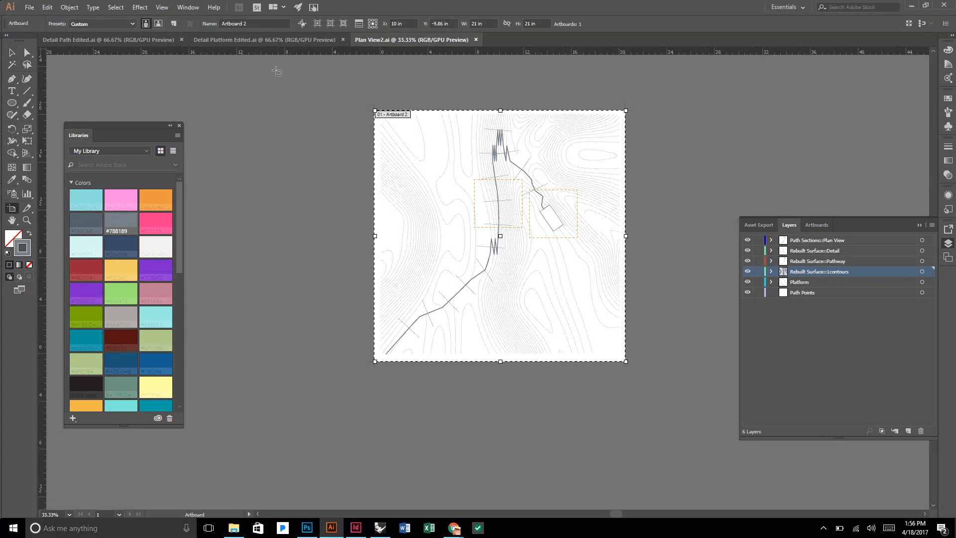
{"action": "left_click", "coordinate": [486, 23]}
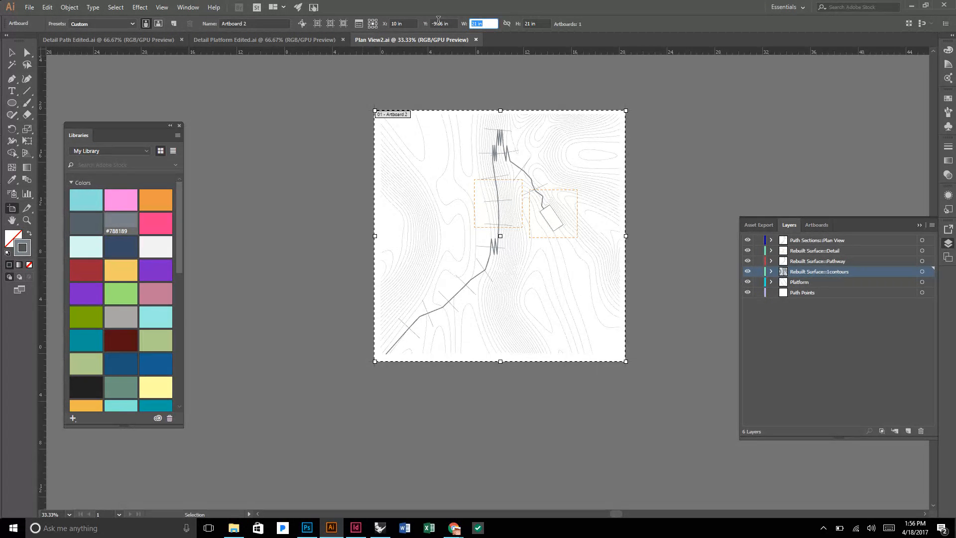
{"action": "type", "text": "24"}
{"action": "key", "text": "Tab"}
{"action": "type", "text": "3"}
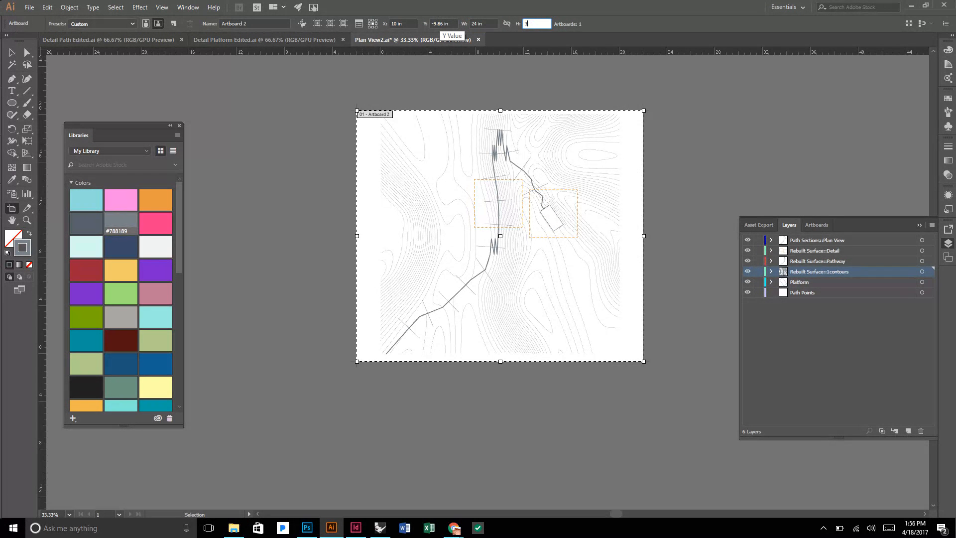
{"action": "type", "text": "6"}
{"action": "key", "text": "Tab"}
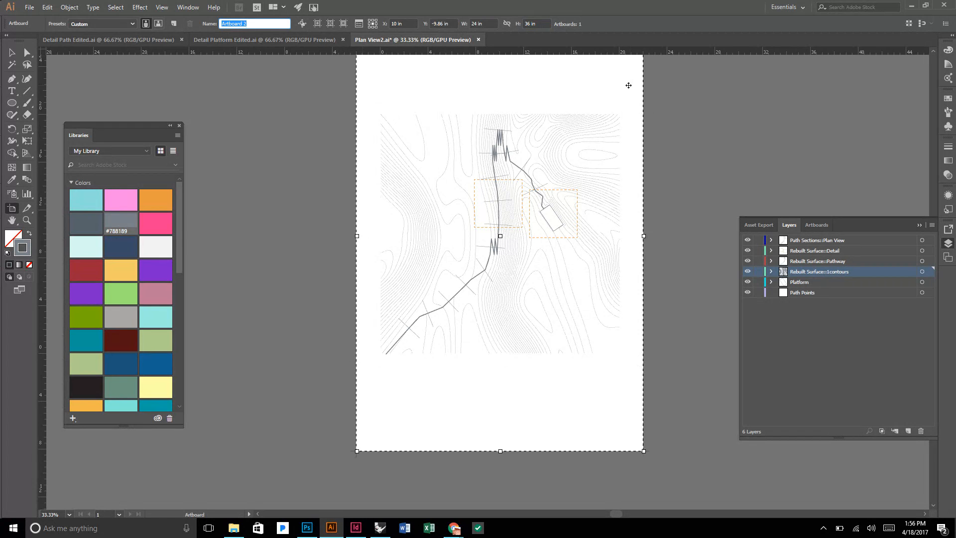
{"action": "left_click_drag", "start_coordinate": [591, 82], "coordinate": [589, 166]}
{"action": "key", "text": "Escape"}
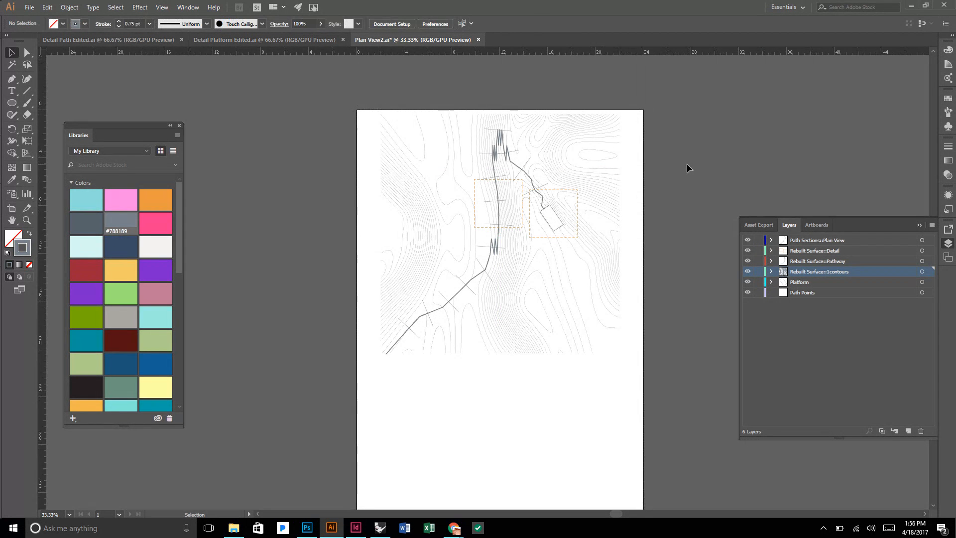
Create a new layer and move it beneath the Path Points layer at the bottom of the layer stack.
{"action": "scroll", "coordinate": [688, 168], "scroll_direction": "down", "scroll_amount": 1}
{"action": "left_click", "coordinate": [817, 293]}
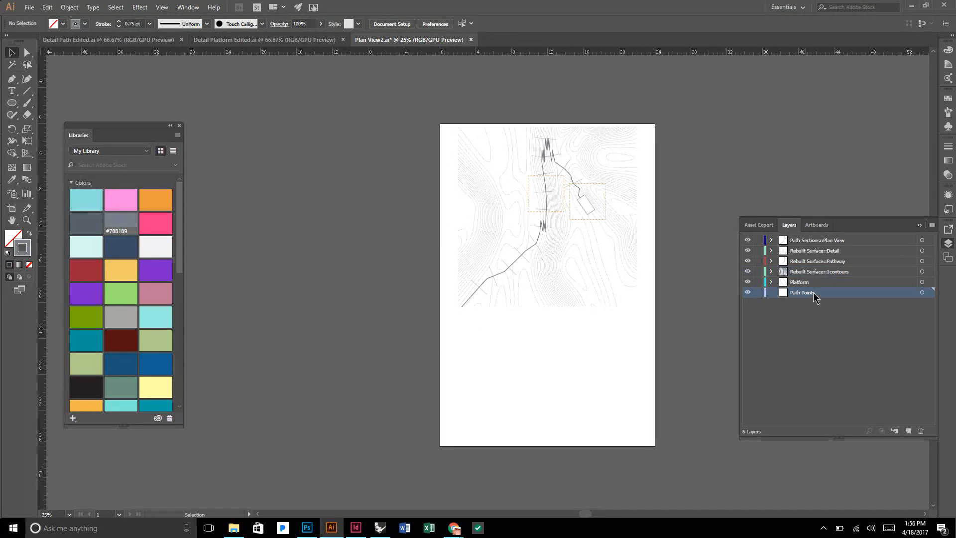
{"action": "left_click", "coordinate": [908, 430]}
{"action": "left_click_drag", "start_coordinate": [825, 294], "coordinate": [824, 306]}
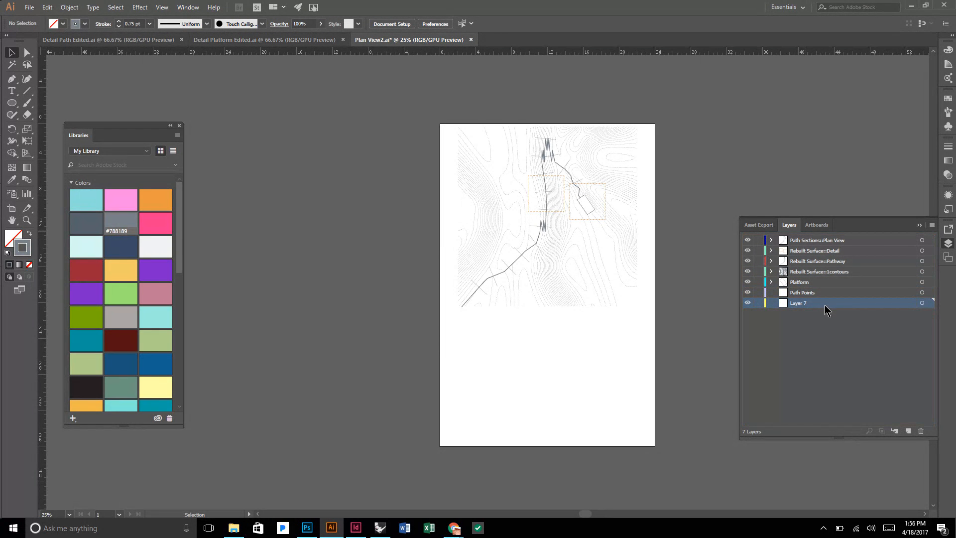
Start placing a file and browse to the Entourage folder inside the Path View folder.
{"action": "left_click", "coordinate": [29, 7]}
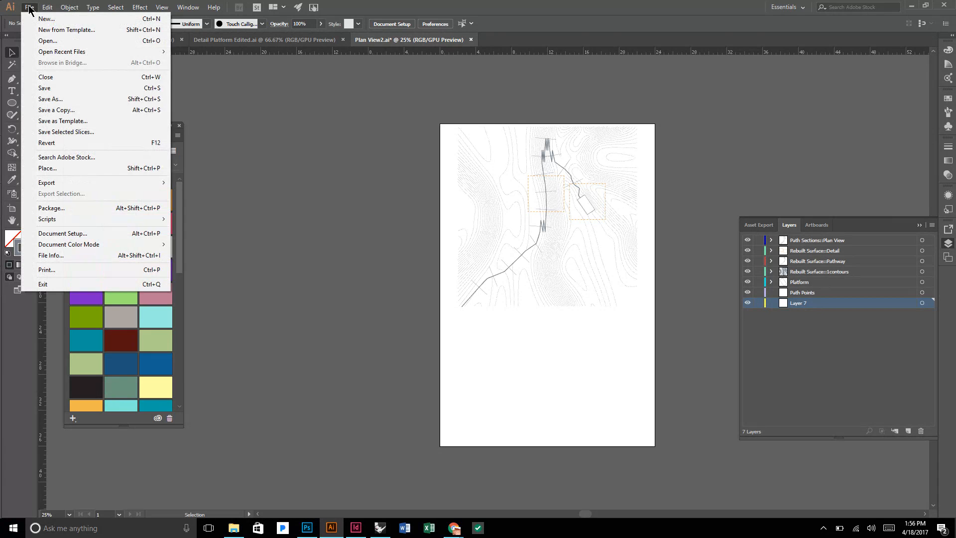
{"action": "left_click", "coordinate": [62, 170]}
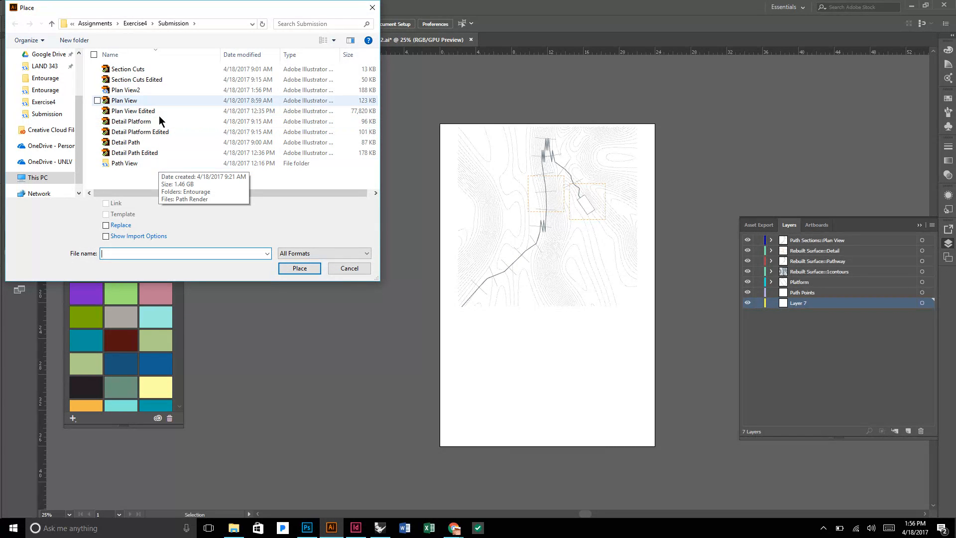
{"action": "left_click", "coordinate": [149, 162]}
{"action": "double_click", "coordinate": [150, 162]}
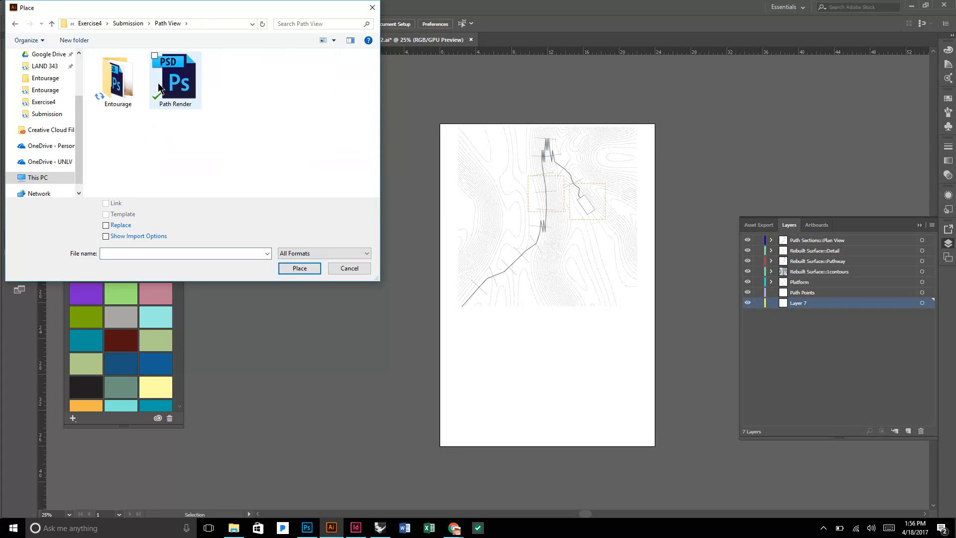
{"action": "double_click", "coordinate": [125, 77]}
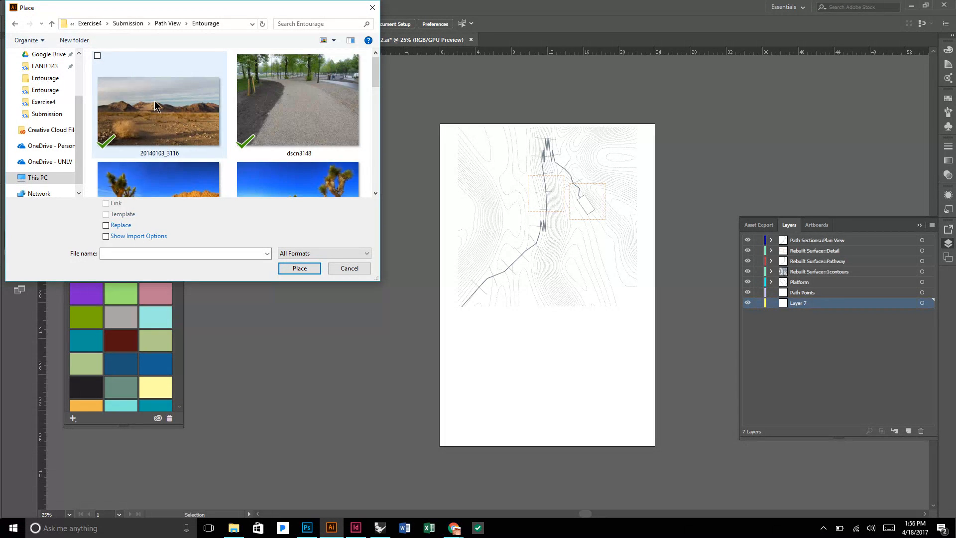
Place the Path Render2 JPG as a linked image from the artboard's top-left corner on the new bottom layer, deselect it and lock that layer.
{"action": "scroll", "coordinate": [157, 107], "scroll_direction": "down", "scroll_amount": 5}
{"action": "scroll", "coordinate": [156, 103], "scroll_direction": "up", "scroll_amount": 2}
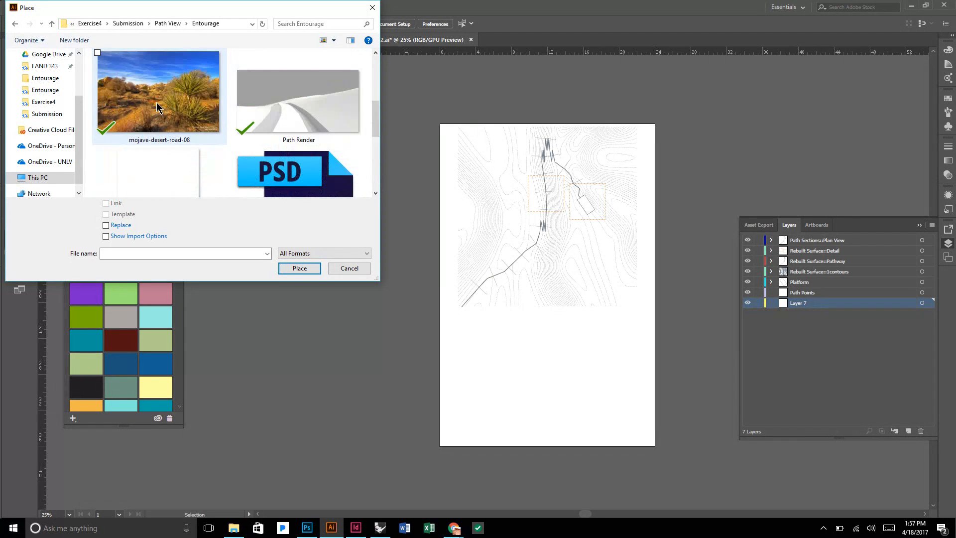
{"action": "left_click", "coordinate": [157, 102]}
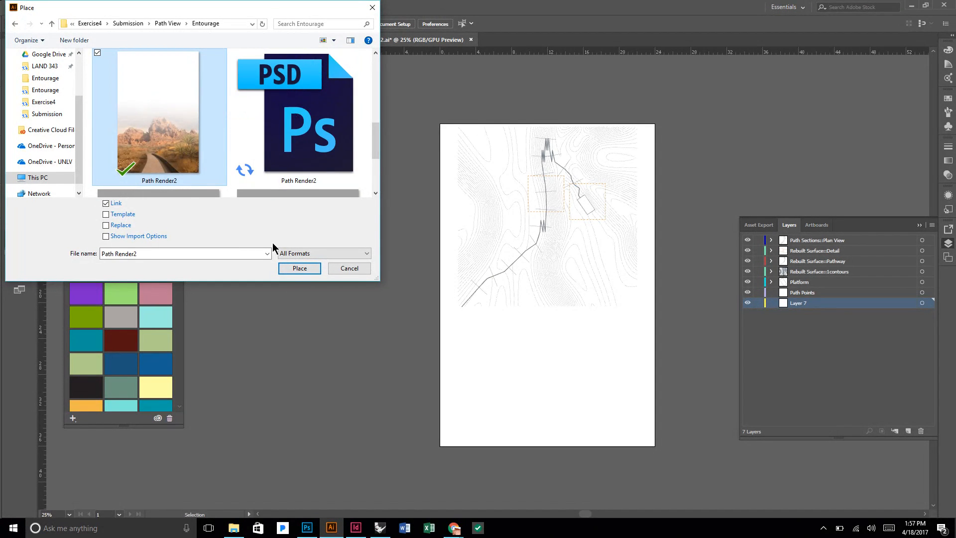
{"action": "left_click", "coordinate": [300, 268]}
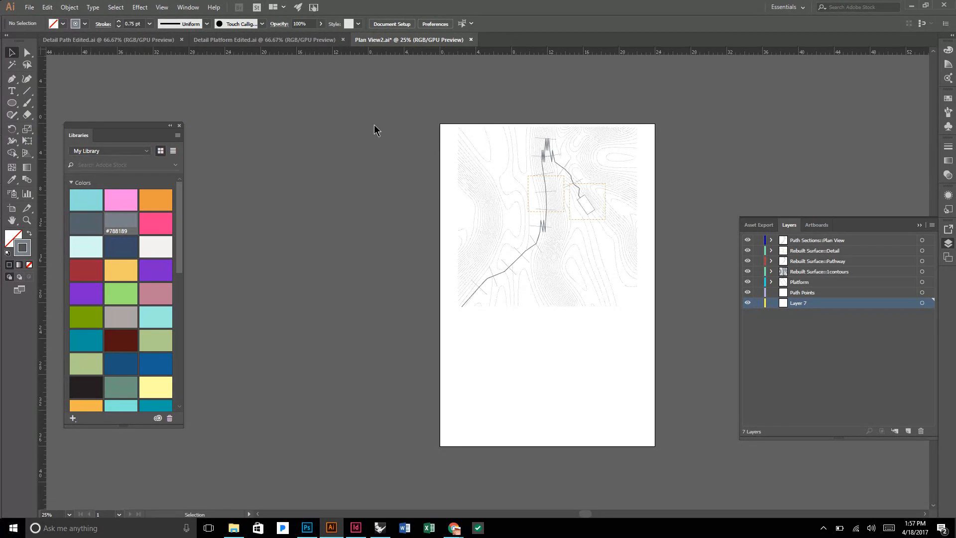
{"action": "left_click", "coordinate": [440, 125]}
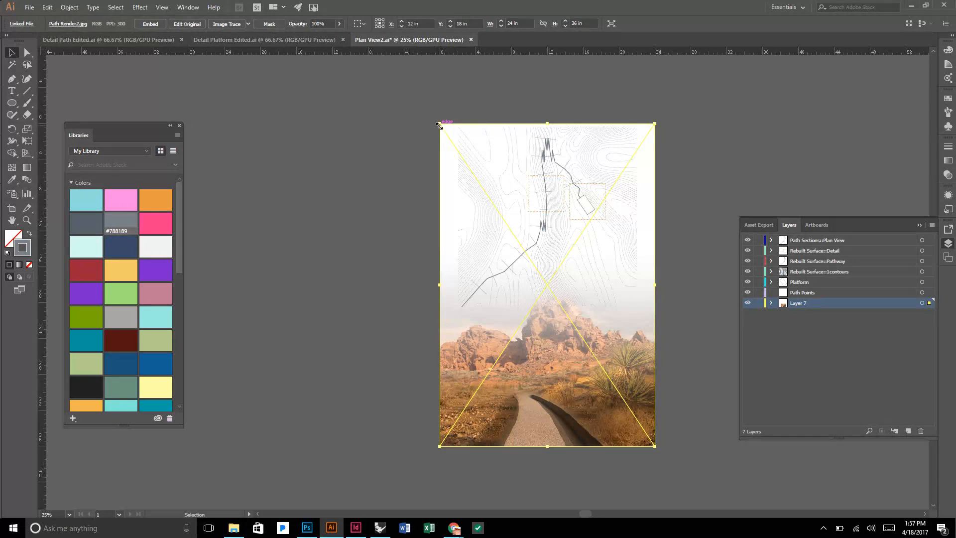
{"action": "left_click", "coordinate": [330, 145]}
{"action": "scroll", "coordinate": [330, 145], "scroll_direction": "down", "scroll_amount": 1}
{"action": "scroll", "coordinate": [330, 145], "scroll_direction": "down", "scroll_amount": 1}
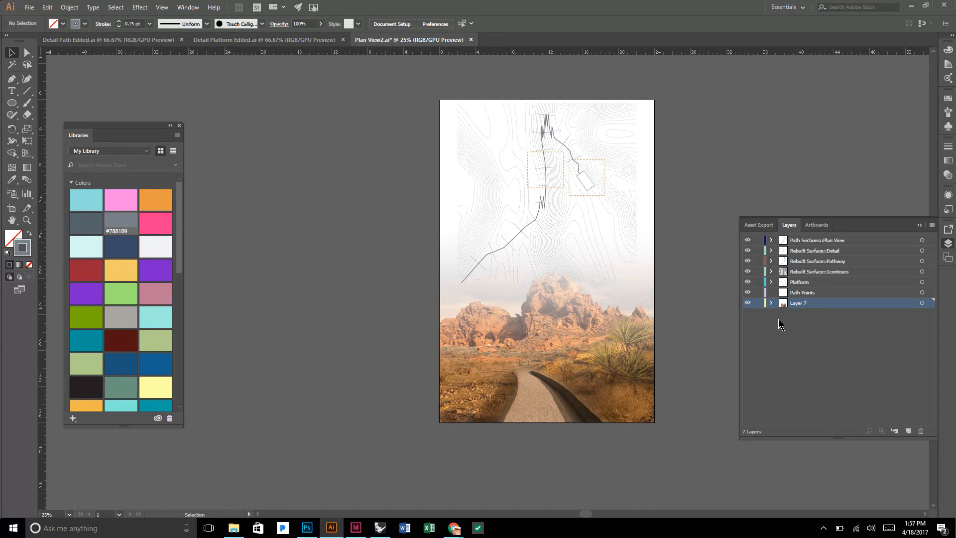
Examine how the lower ends of the contour lines and the pathway meet the sky and rock formation in the placed render.
{"action": "scroll", "coordinate": [623, 225], "scroll_direction": "up", "scroll_amount": 1}
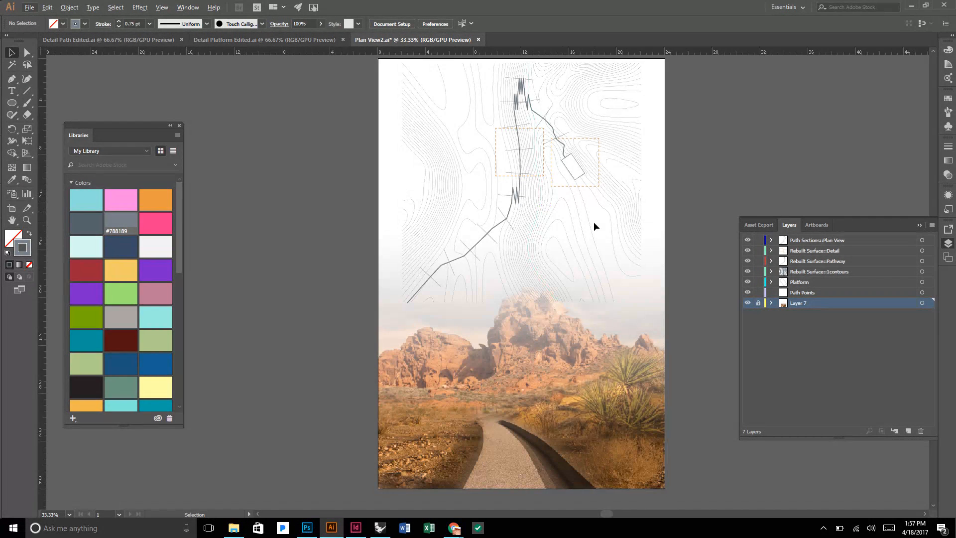
{"action": "scroll", "coordinate": [598, 225], "scroll_direction": "up", "scroll_amount": 3}
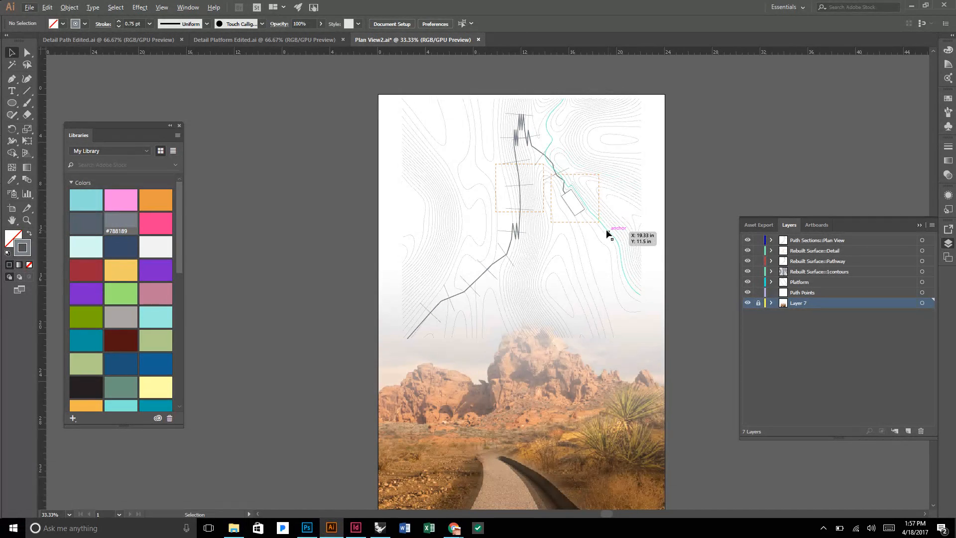
{"action": "scroll", "coordinate": [612, 234], "scroll_direction": "up", "scroll_amount": 2}
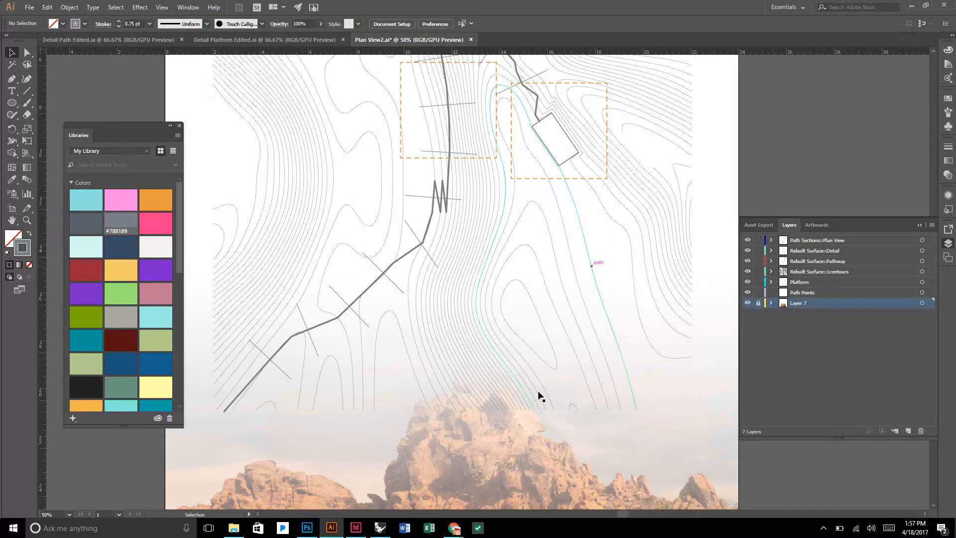
{"action": "scroll", "coordinate": [458, 376], "scroll_direction": "up", "scroll_amount": 3}
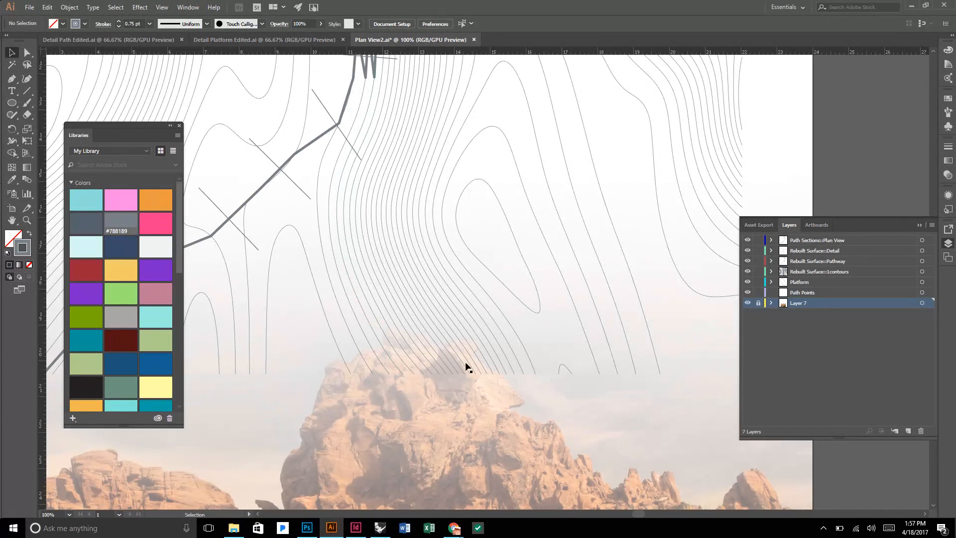
{"action": "scroll", "coordinate": [413, 343], "scroll_direction": "up", "scroll_amount": 2}
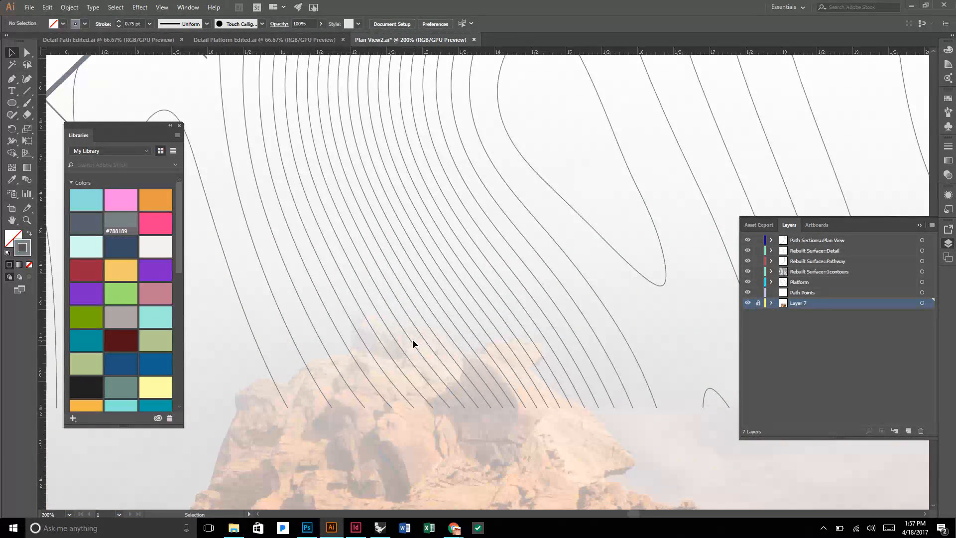
{"action": "scroll", "coordinate": [412, 339], "scroll_direction": "down", "scroll_amount": 4}
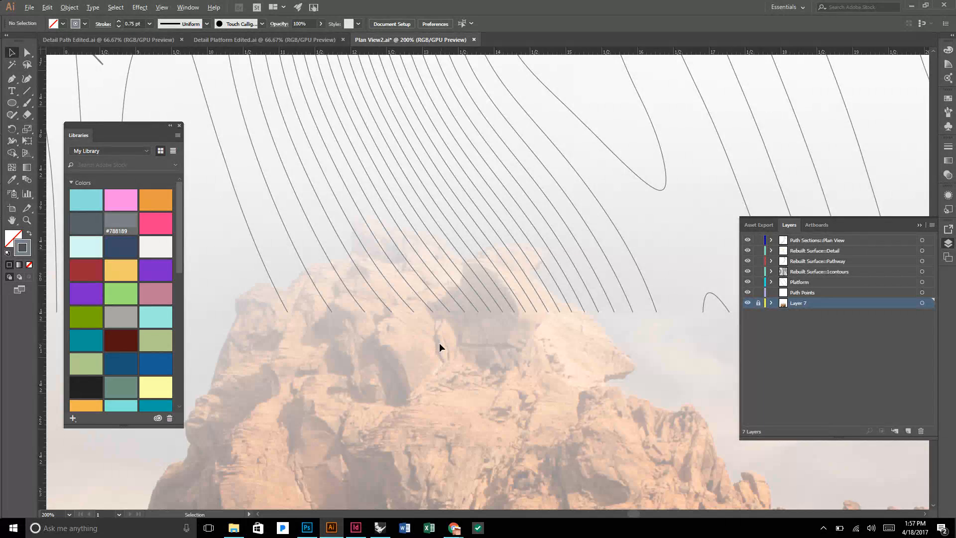
{"action": "scroll", "coordinate": [440, 342], "scroll_direction": "down", "scroll_amount": 1}
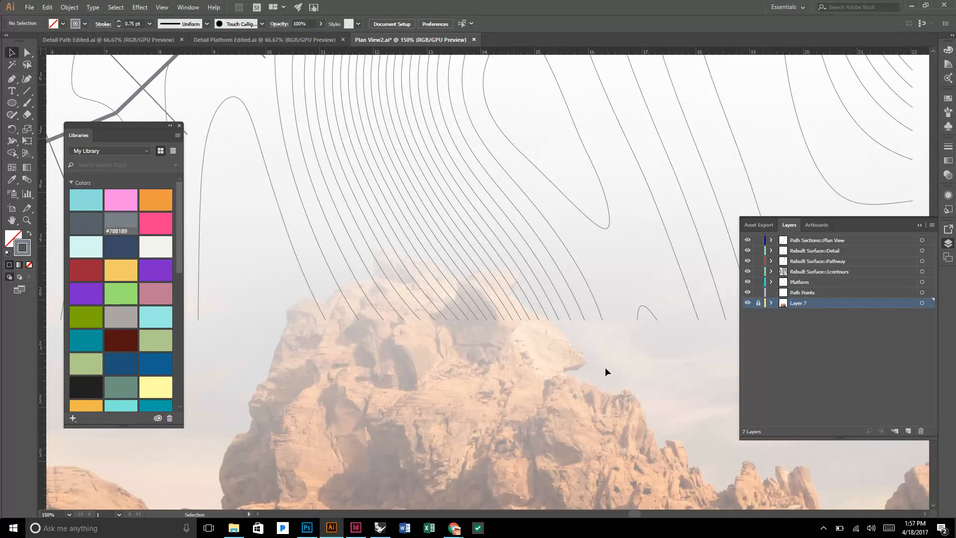
{"action": "scroll", "coordinate": [605, 371], "scroll_direction": "down", "scroll_amount": 1}
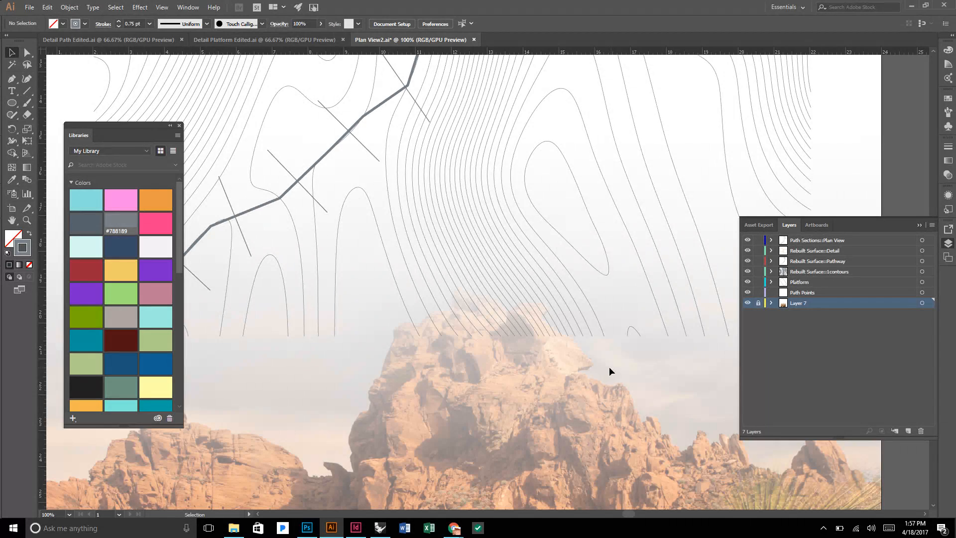
{"action": "scroll", "coordinate": [609, 370], "scroll_direction": "down", "scroll_amount": 1}
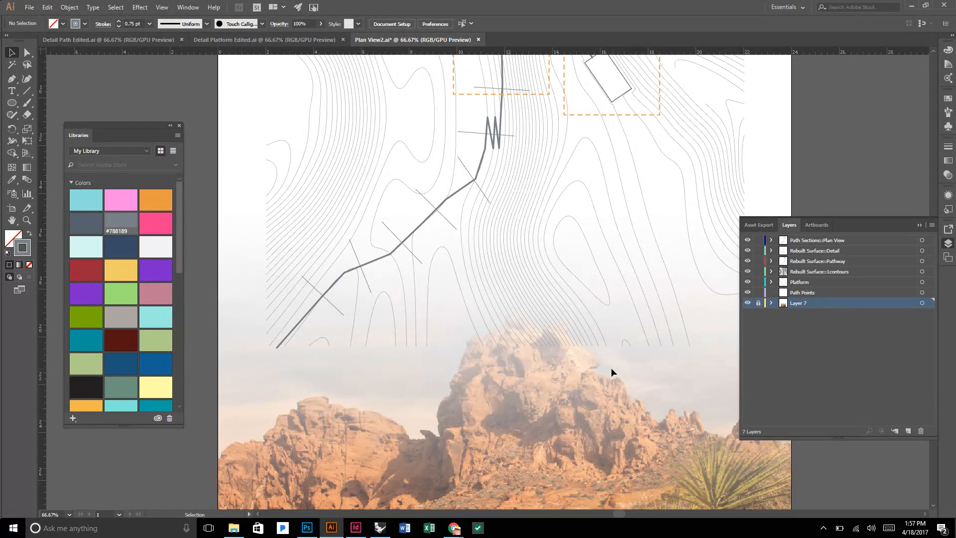
{"action": "scroll", "coordinate": [473, 341], "scroll_direction": "up", "scroll_amount": 3}
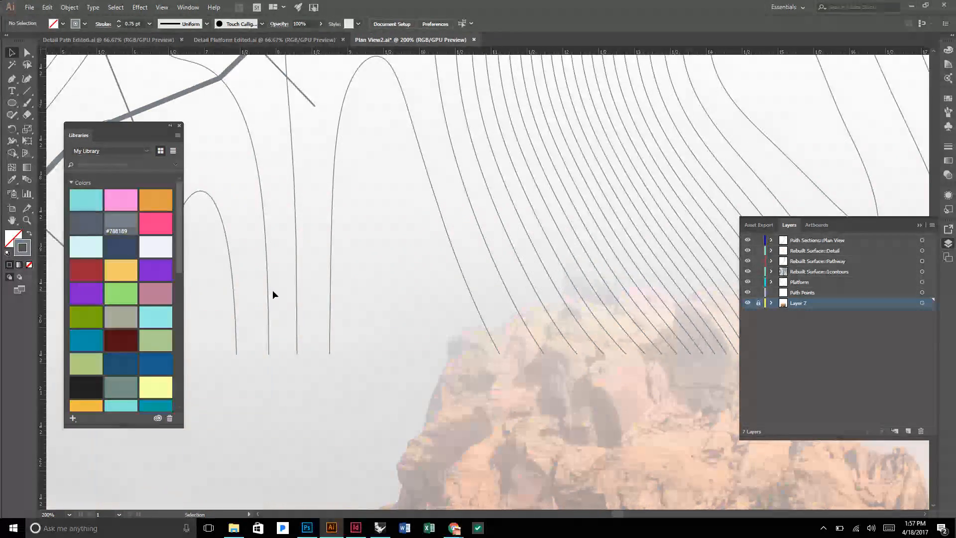
{"action": "scroll", "coordinate": [424, 308], "scroll_direction": "down", "scroll_amount": 3}
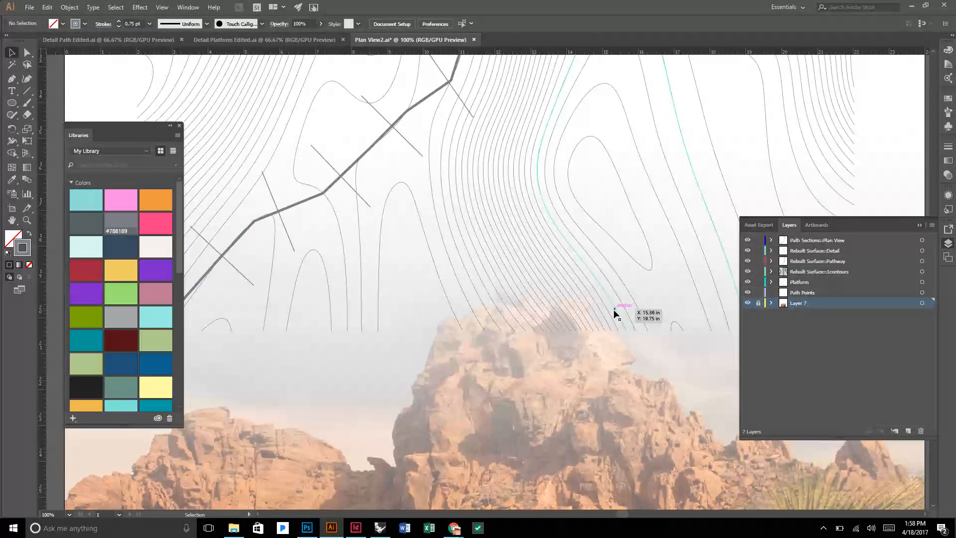
{"action": "scroll", "coordinate": [614, 309], "scroll_direction": "down", "scroll_amount": 3}
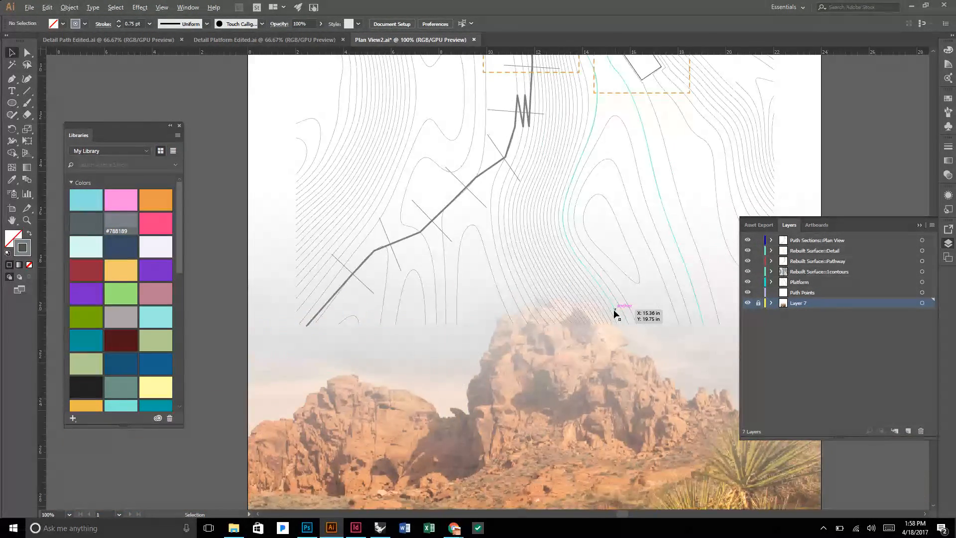
{"action": "scroll", "coordinate": [615, 305], "scroll_direction": "up", "scroll_amount": 1}
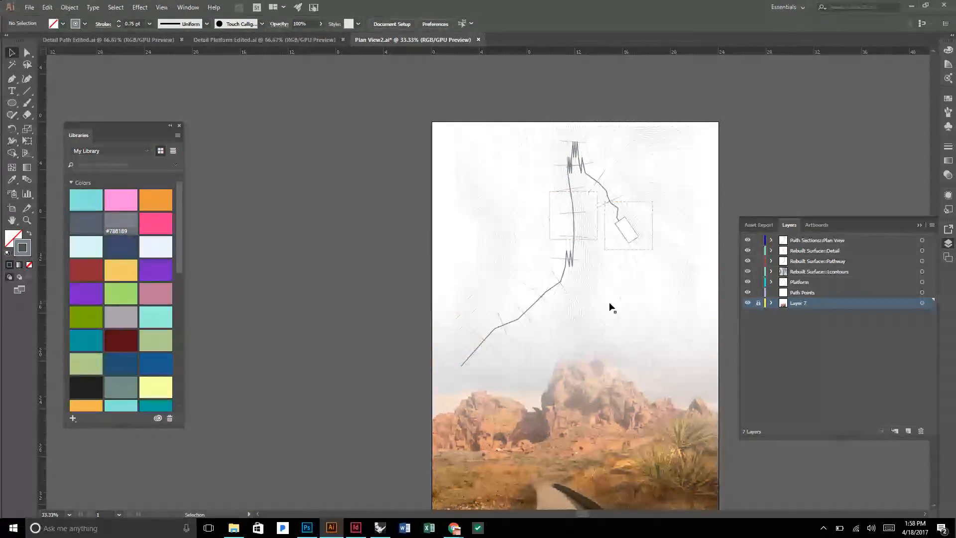
{"action": "scroll", "coordinate": [630, 332], "scroll_direction": "up", "scroll_amount": 3}
{"action": "scroll", "coordinate": [630, 330], "scroll_direction": "up", "scroll_amount": 2}
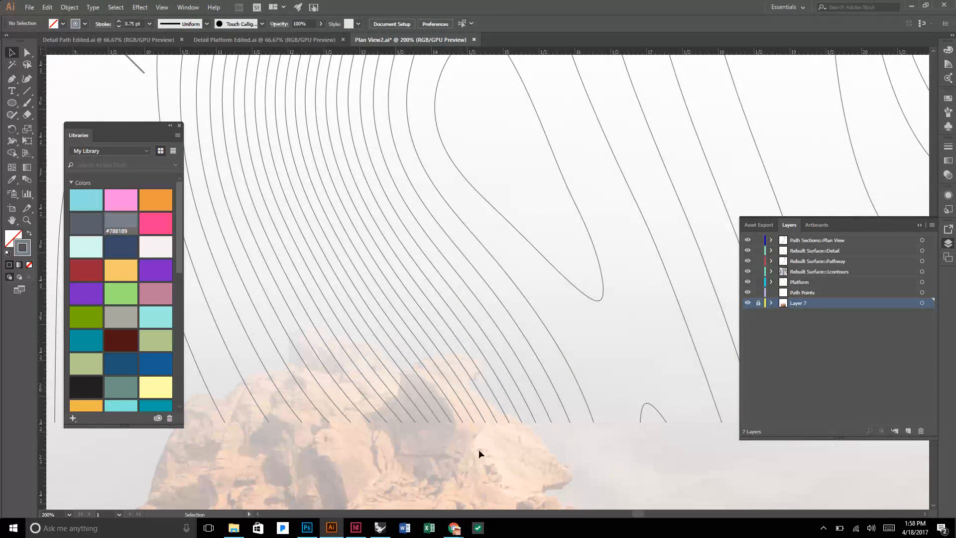
Select all contour lines on the Rebuilt Surface::1contours layer, group them and clear the selection.
{"action": "scroll", "coordinate": [575, 402], "scroll_direction": "down", "scroll_amount": 4}
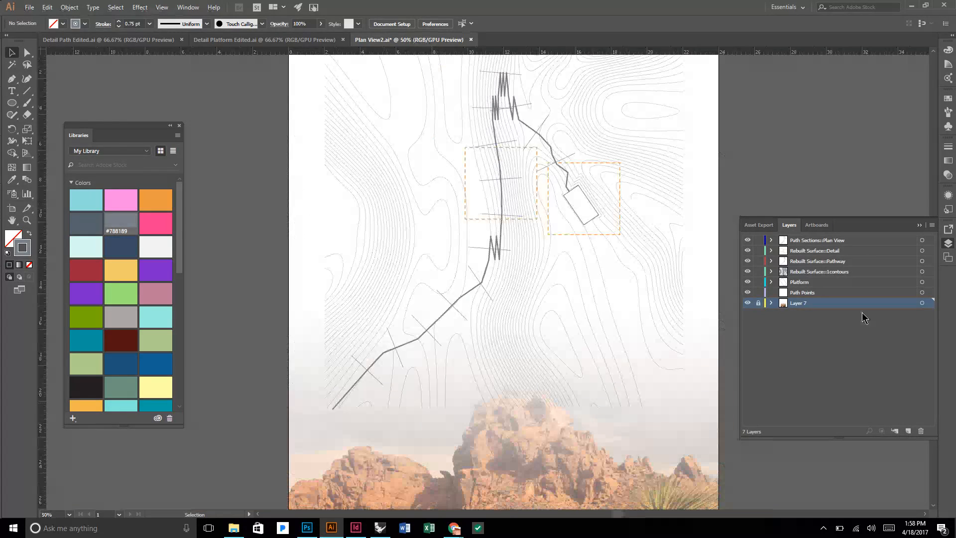
{"action": "left_click", "coordinate": [859, 270]}
{"action": "left_click", "coordinate": [922, 271]}
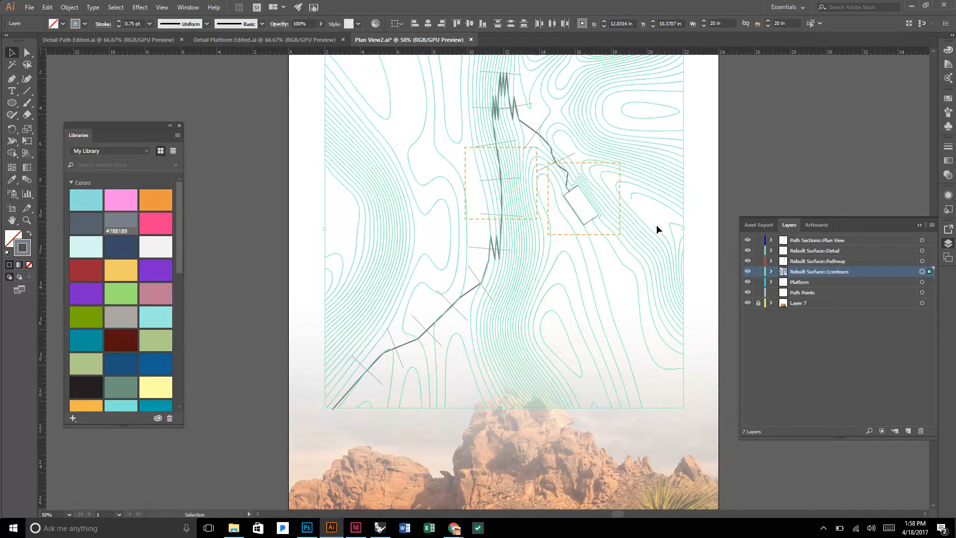
{"action": "key", "text": "ctrl+g"}
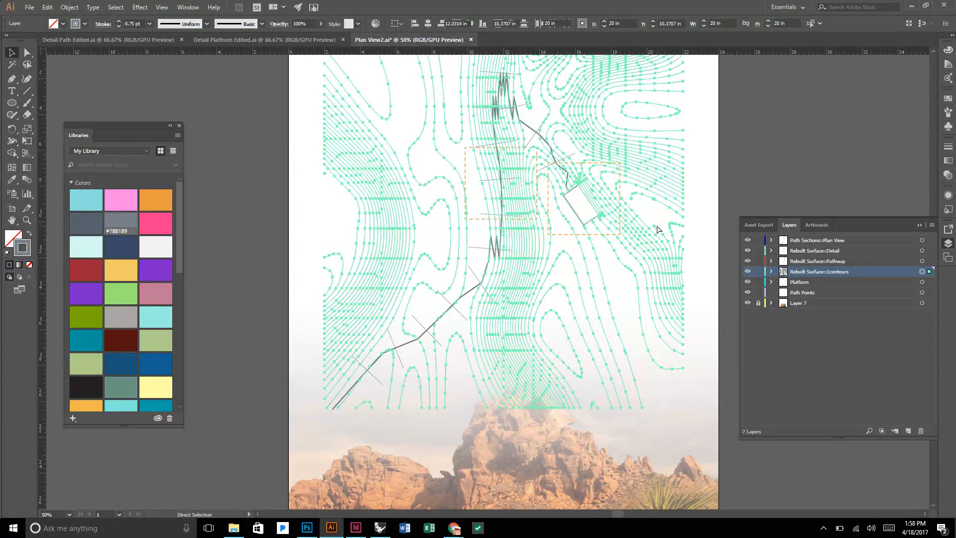
{"action": "left_click", "coordinate": [713, 175]}
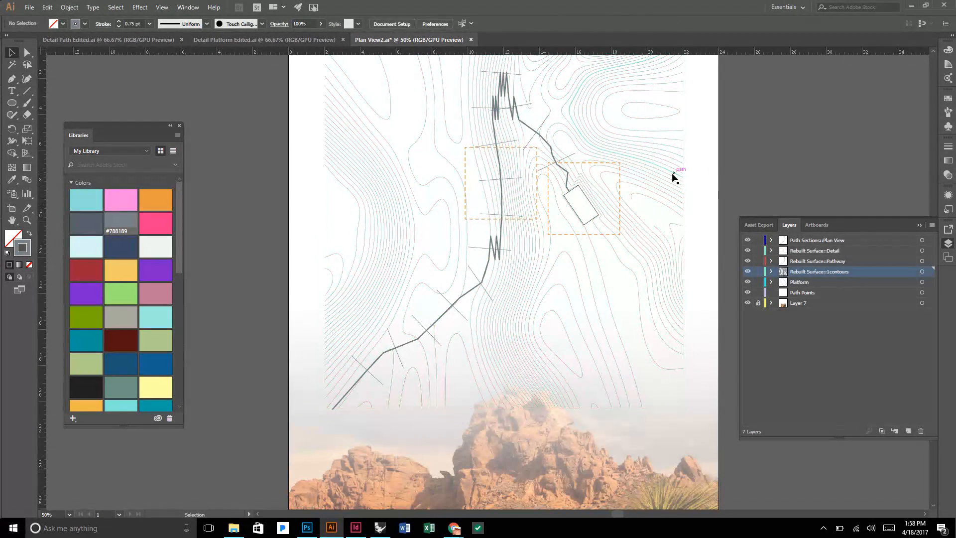
{"action": "left_click", "coordinate": [674, 175]}
{"action": "left_click", "coordinate": [728, 172]}
Draw a rectangle about 19.95 × 19.6 in over the contour lines, stopping just short of their lower ends.
{"action": "left_click", "coordinate": [12, 104]}
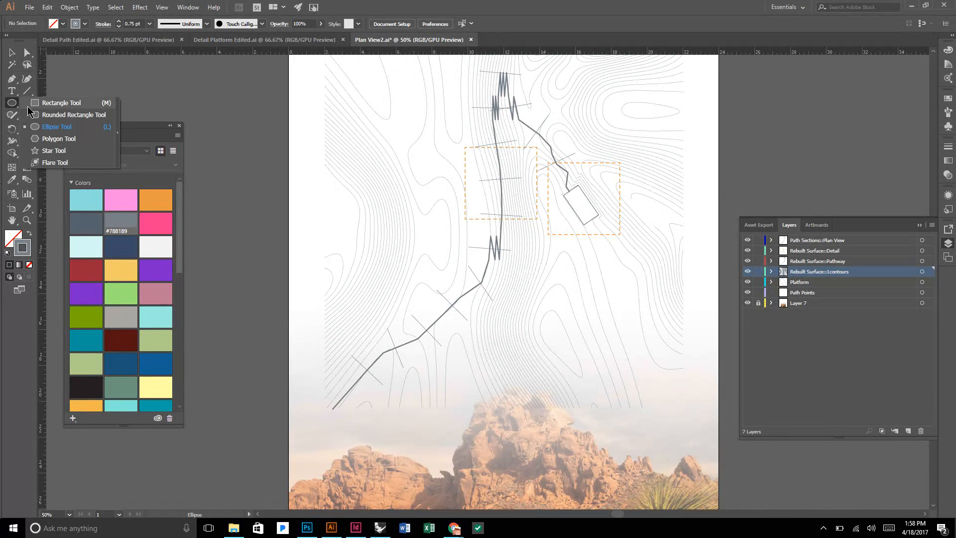
{"action": "left_click", "coordinate": [61, 102]}
{"action": "scroll", "coordinate": [412, 159], "scroll_direction": "up", "scroll_amount": 2}
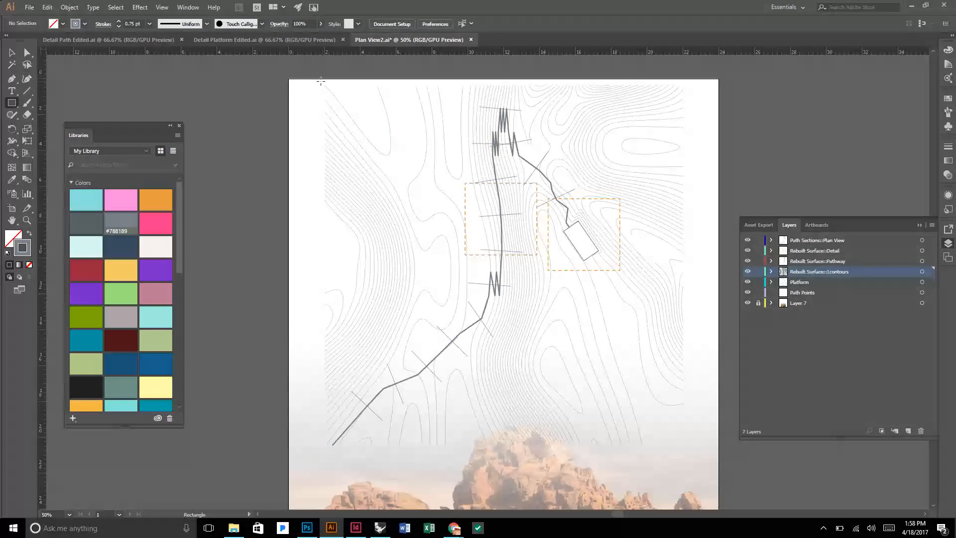
{"action": "left_click_drag", "start_coordinate": [323, 83], "coordinate": [681, 434]}
{"action": "key", "text": "v"}
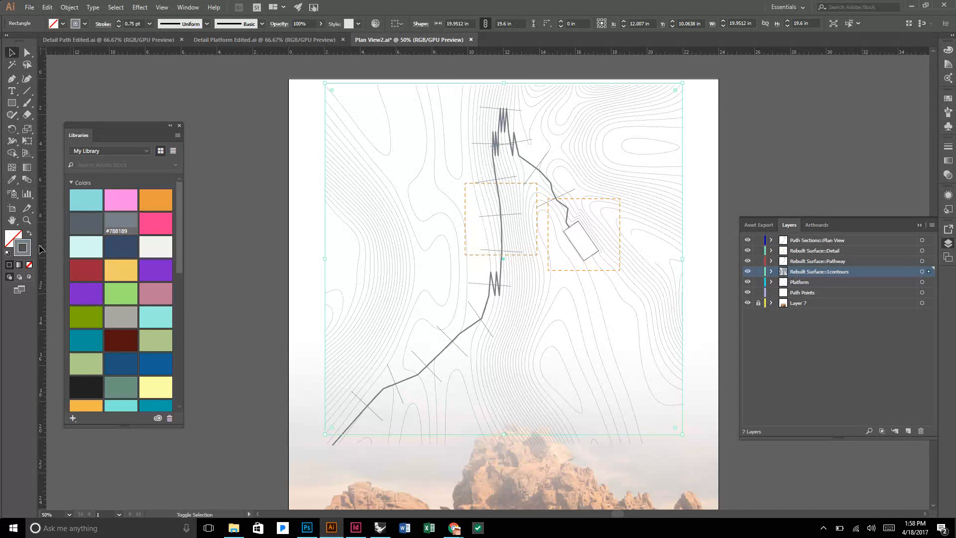
Give the rectangle a white-to-black linear gradient fill with no stroke.
{"action": "key", "text": "shift+x"}
{"action": "left_click", "coordinate": [14, 241]}
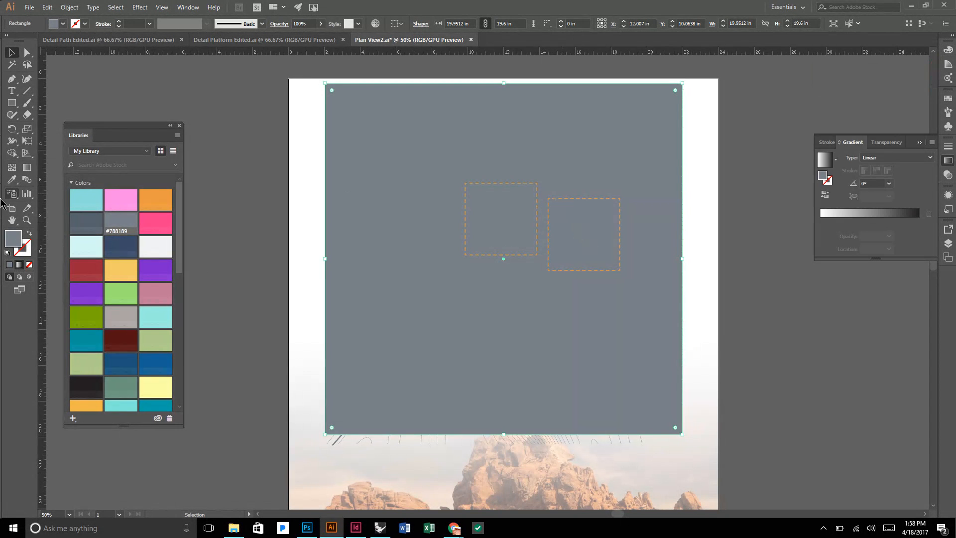
{"action": "left_click", "coordinate": [18, 267]}
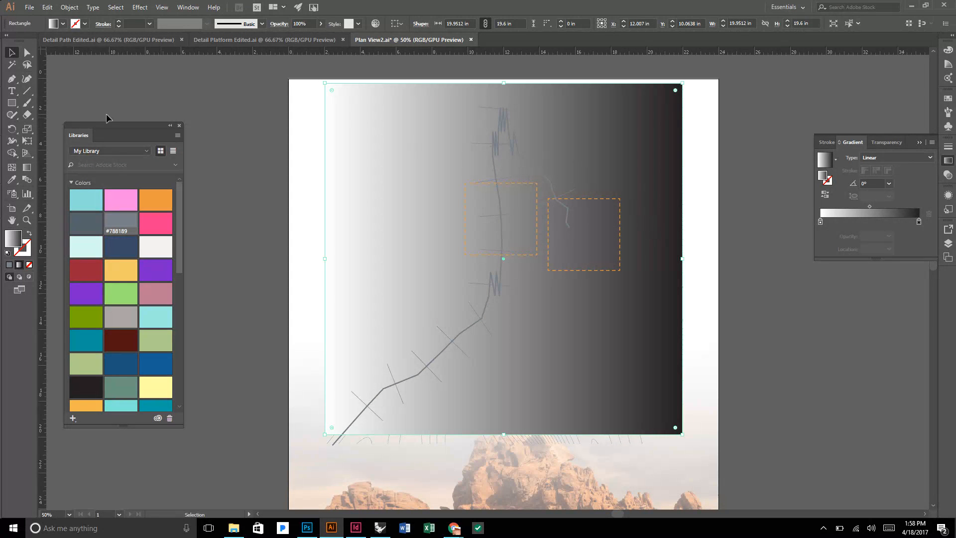
Run the rectangle's gradient vertically at -90° from white above to black below, moving its midpoint and black stop to adjust the fade near the lower edge.
{"action": "left_click", "coordinate": [28, 169]}
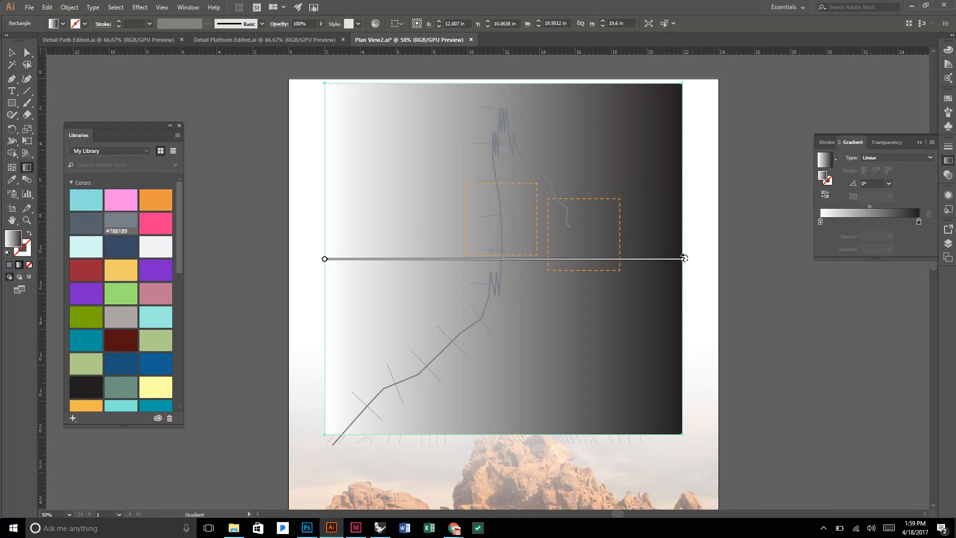
{"action": "mouse_move", "coordinate": [683, 258]}
{"action": "left_mouse_down"}
{"action": "mouse_move", "coordinate": [634, 333]}
{"action": "mouse_move", "coordinate": [468, 375]}
{"action": "mouse_move", "coordinate": [331, 371]}
{"action": "mouse_move", "coordinate": [324, 283]}
{"action": "left_mouse_up"}
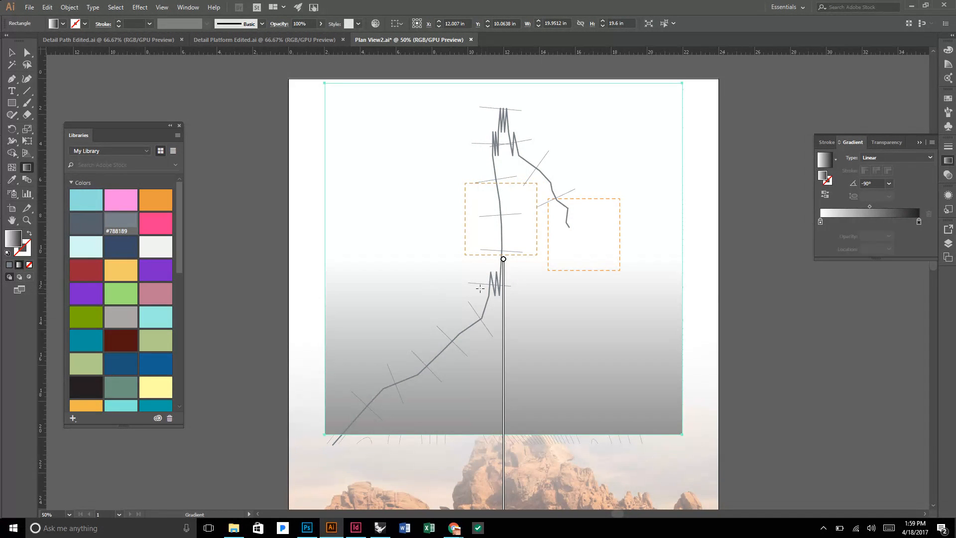
{"action": "mouse_move", "coordinate": [504, 259]}
{"action": "left_mouse_down"}
{"action": "mouse_move", "coordinate": [497, 118]}
{"action": "mouse_move", "coordinate": [510, 83]}
{"action": "mouse_move", "coordinate": [512, 108]}
{"action": "left_mouse_up"}
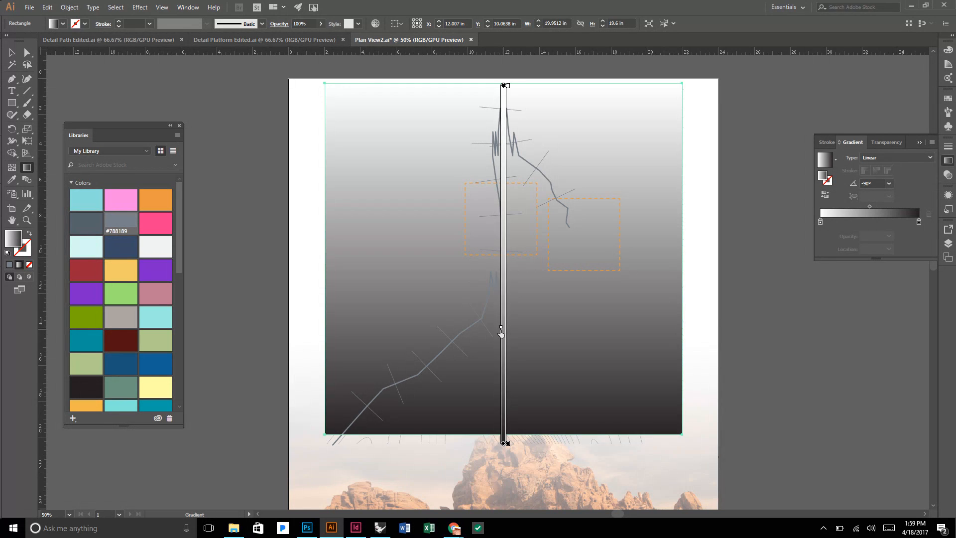
{"action": "left_click_drag", "start_coordinate": [502, 393], "coordinate": [502, 392]}
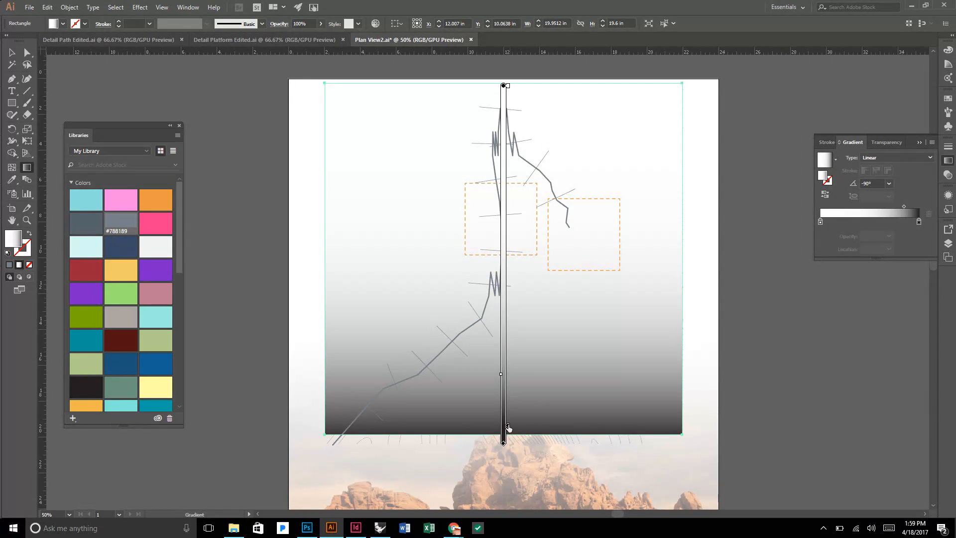
{"action": "left_click_drag", "start_coordinate": [508, 436], "coordinate": [507, 421]}
{"action": "left_click_drag", "start_coordinate": [501, 374], "coordinate": [501, 397]}
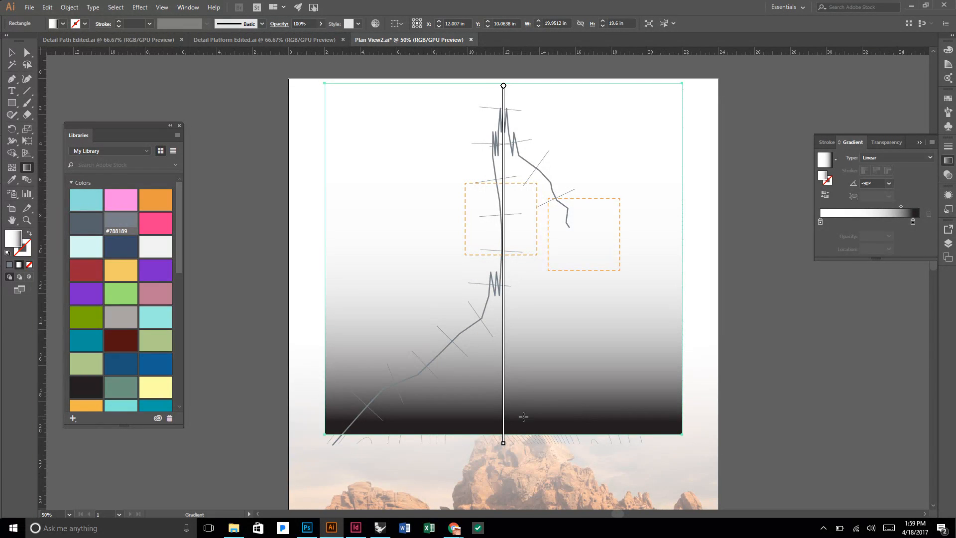
Try to make an opacity mask by targeting the whole Rebuilt Surface::1contours layer, then undo it.
{"action": "left_click", "coordinate": [14, 53]}
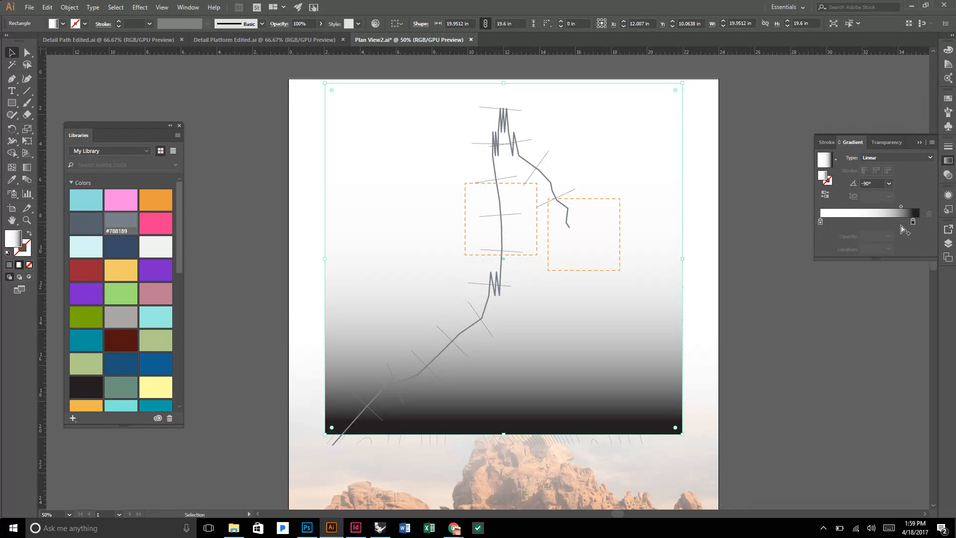
{"action": "left_click", "coordinate": [947, 244]}
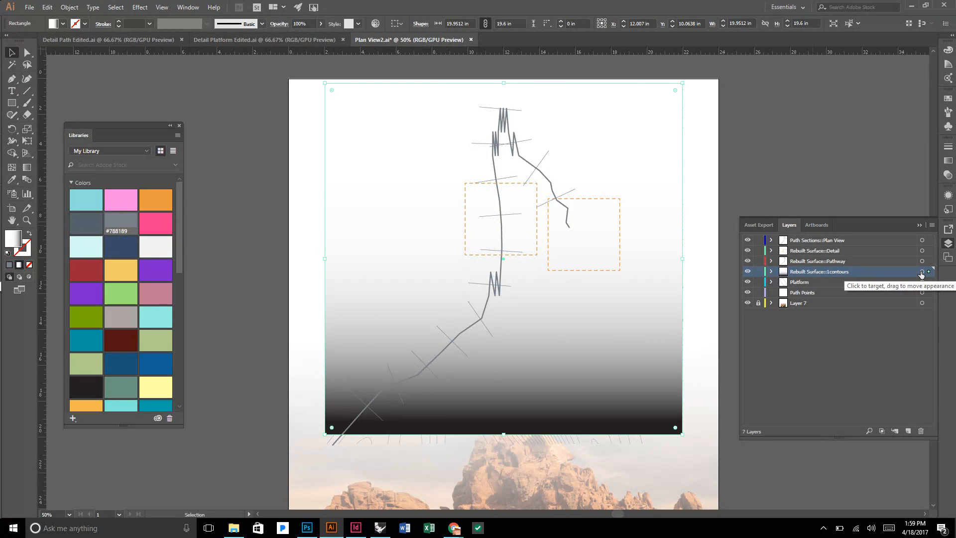
{"action": "left_click", "coordinate": [922, 271]}
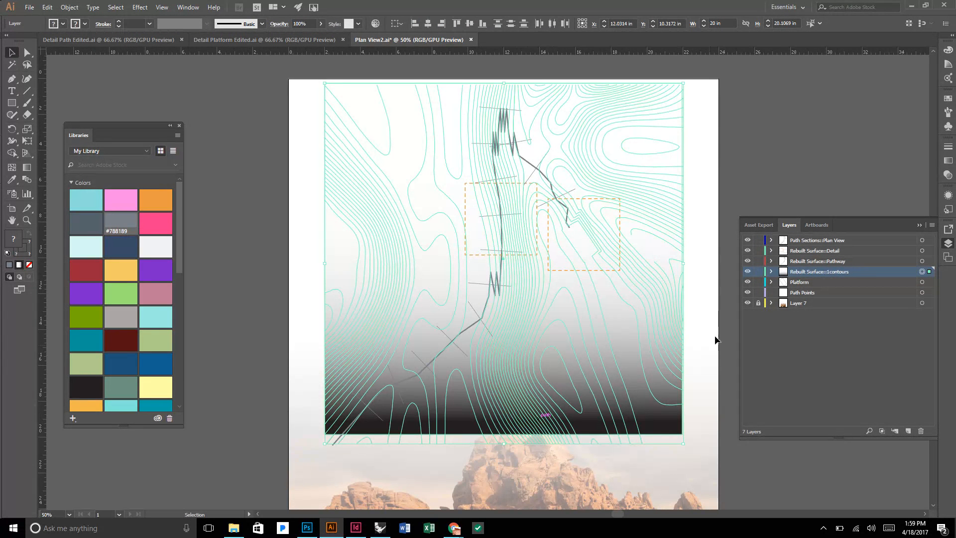
{"action": "left_click", "coordinate": [947, 178]}
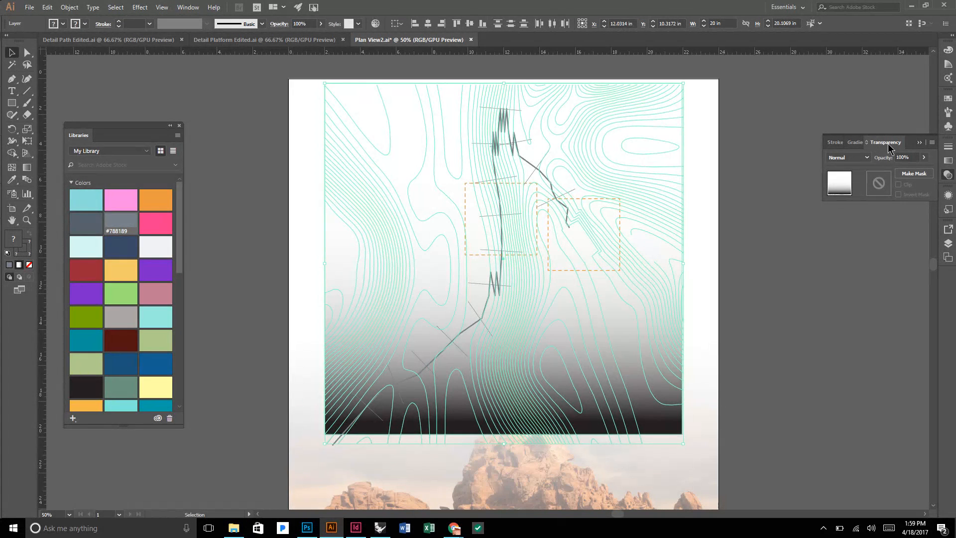
{"action": "left_click", "coordinate": [185, 7]}
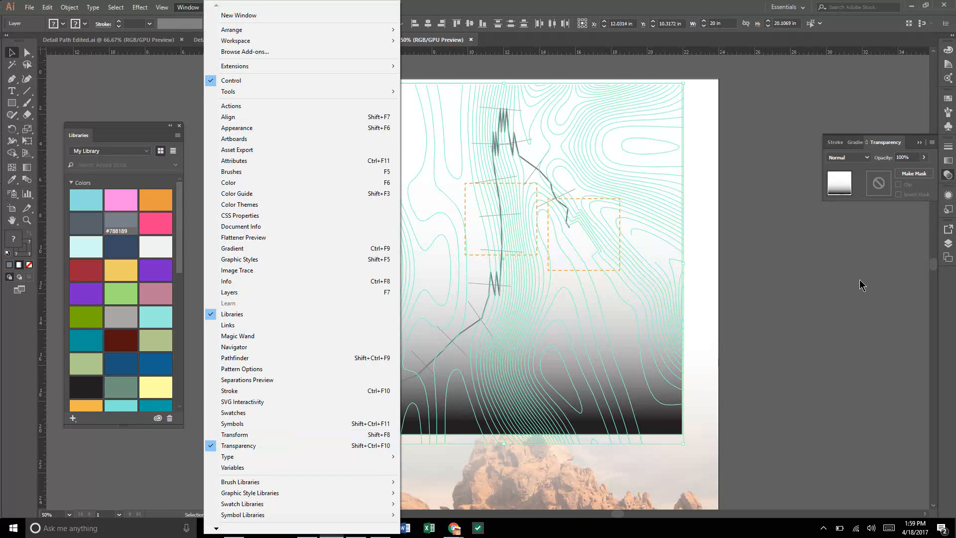
{"action": "left_click", "coordinate": [914, 174]}
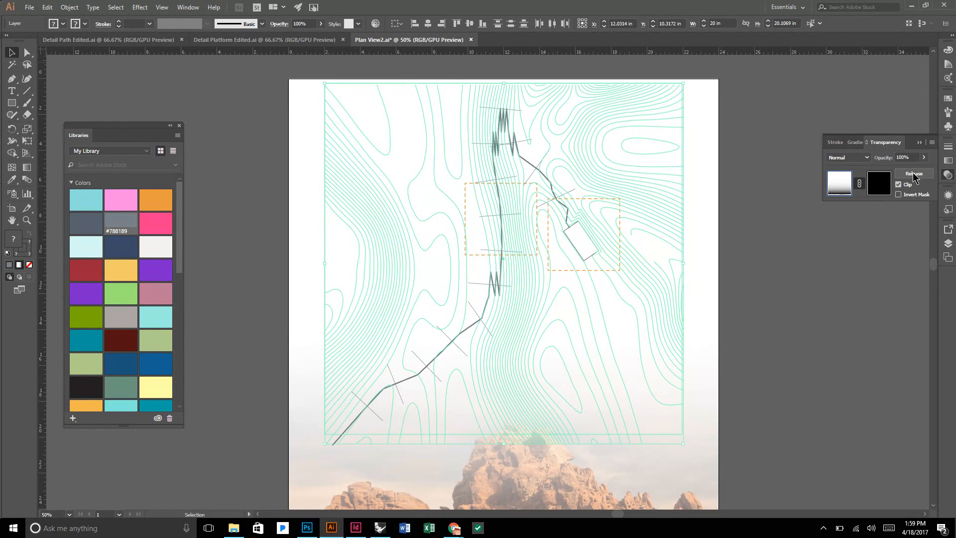
{"action": "left_click", "coordinate": [807, 310]}
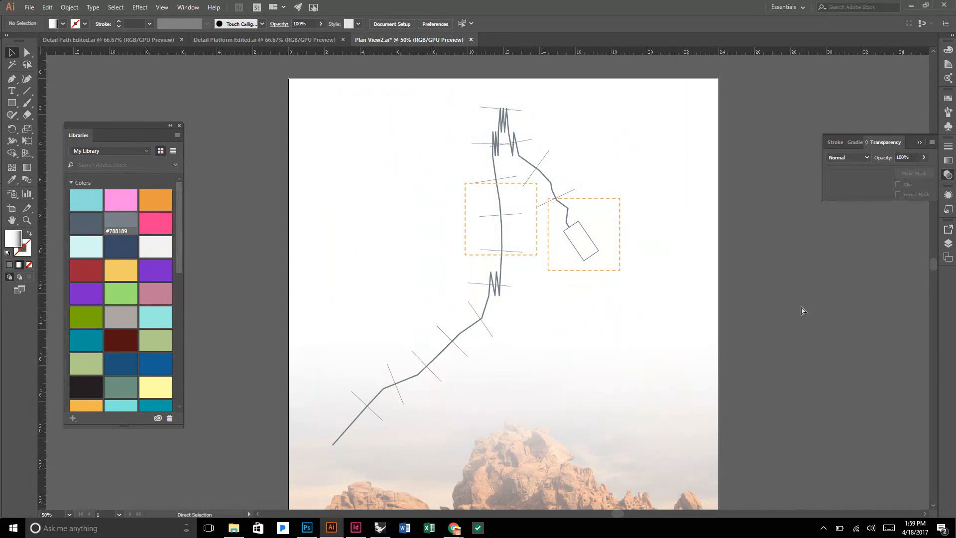
{"action": "key", "text": "ctrl+z"}
Select the gradient rectangle together with the contour group, make an opacity mask from them and deselect.
{"action": "left_click", "coordinate": [801, 306]}
{"action": "left_click", "coordinate": [669, 406]}
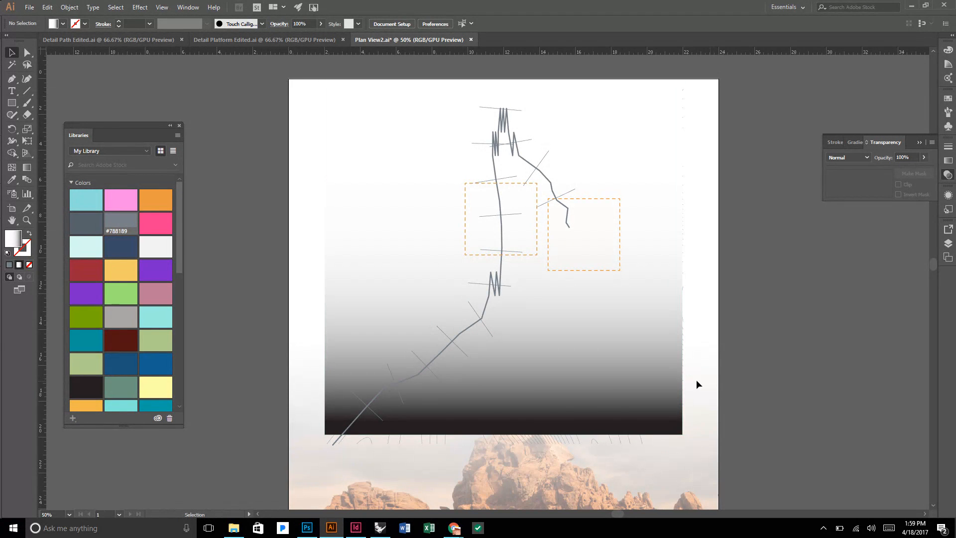
{"action": "left_click", "coordinate": [652, 357], "text": "shift"}
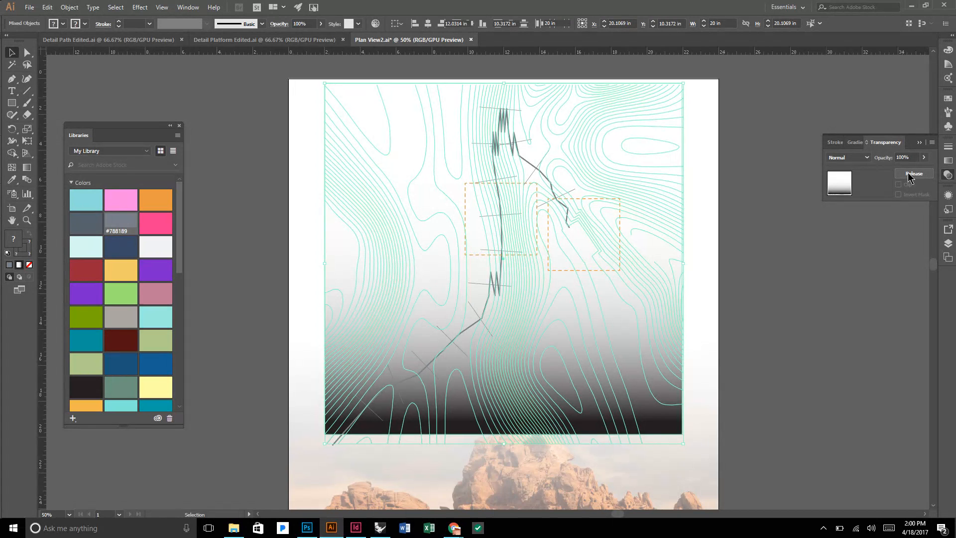
{"action": "left_click", "coordinate": [907, 173]}
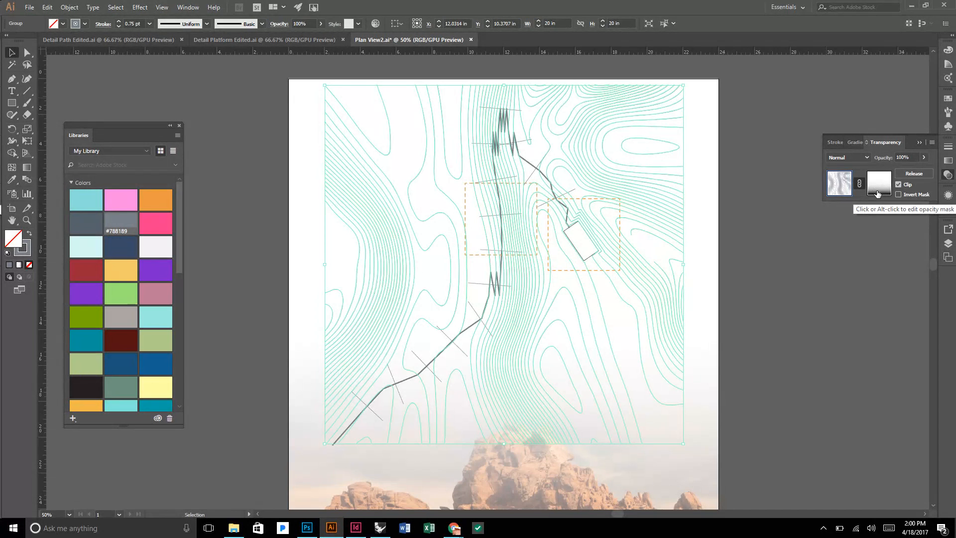
{"action": "left_click", "coordinate": [801, 312]}
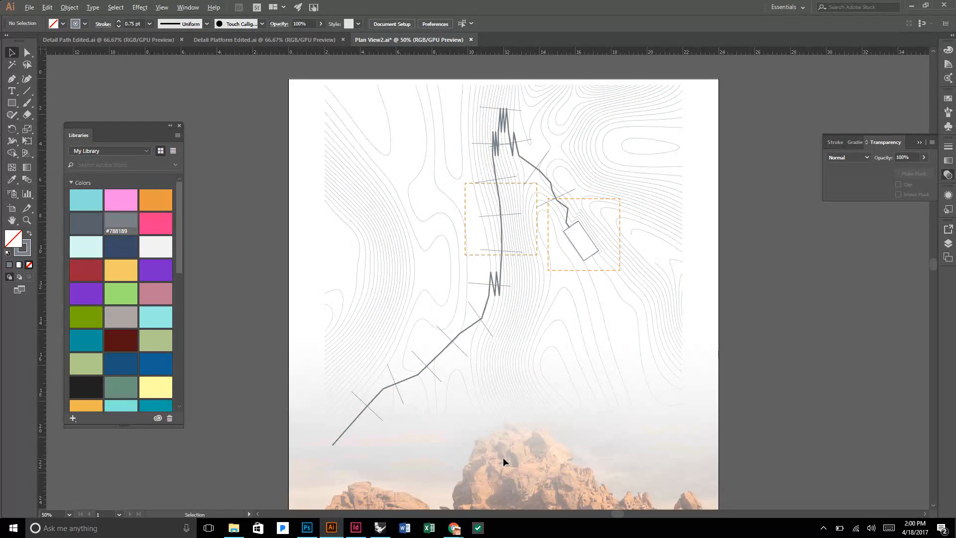
Examine how the lower ends of the masked contour lines blend into the sky and rock formation, up close and from afar.
{"action": "scroll", "coordinate": [503, 458], "scroll_direction": "up", "scroll_amount": 2}
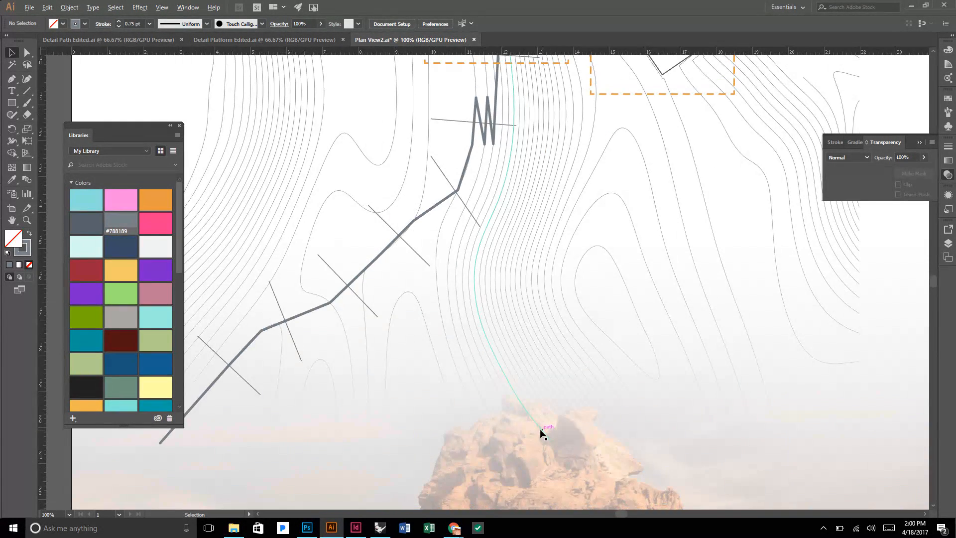
{"action": "scroll", "coordinate": [543, 434], "scroll_direction": "up", "scroll_amount": 2}
{"action": "scroll", "coordinate": [540, 400], "scroll_direction": "down", "scroll_amount": 2}
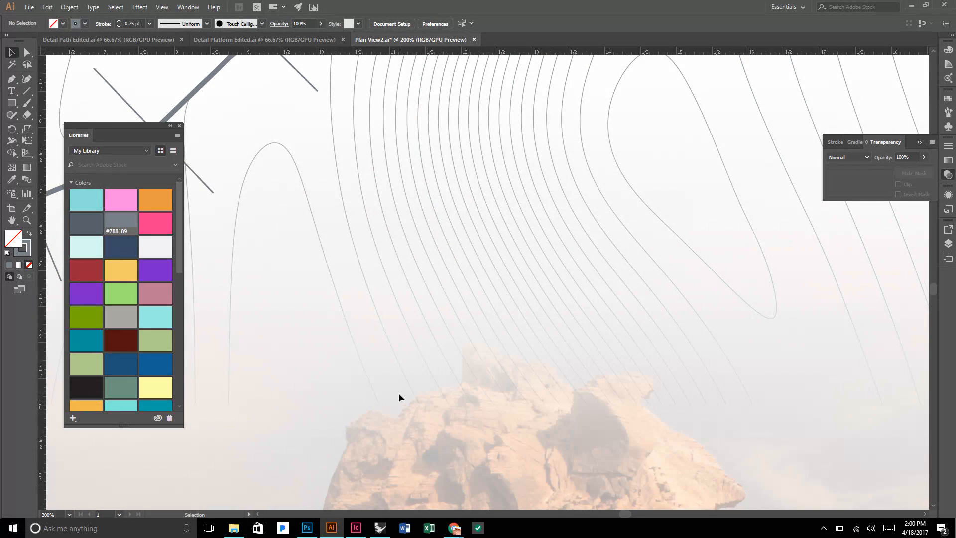
{"action": "scroll", "coordinate": [398, 392], "scroll_direction": "up", "scroll_amount": 1}
{"action": "scroll", "coordinate": [401, 392], "scroll_direction": "down", "scroll_amount": 2}
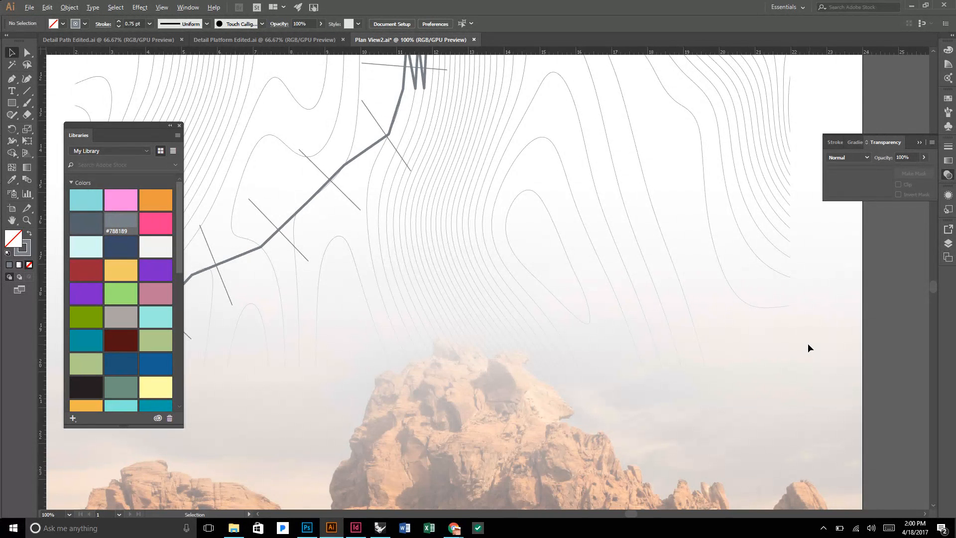
{"action": "scroll", "coordinate": [808, 344], "scroll_direction": "down", "scroll_amount": 1}
{"action": "scroll", "coordinate": [807, 343], "scroll_direction": "down", "scroll_amount": 1}
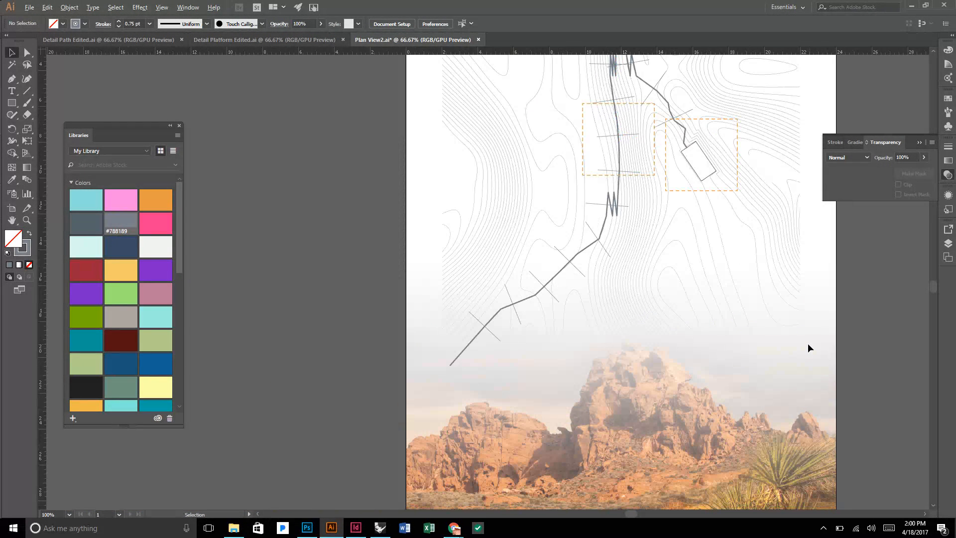
{"action": "scroll", "coordinate": [808, 343], "scroll_direction": "down", "scroll_amount": 1}
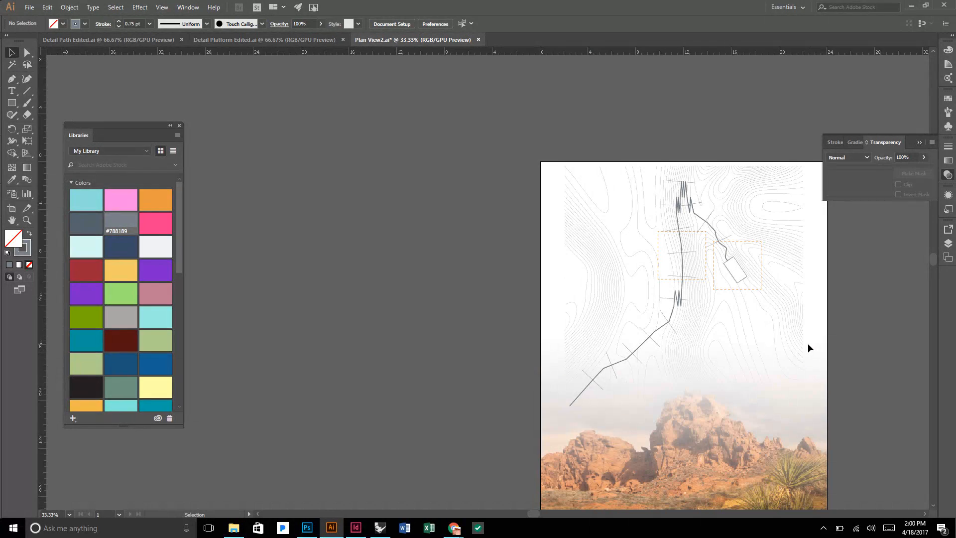
{"action": "scroll", "coordinate": [807, 342], "scroll_direction": "up", "scroll_amount": 1}
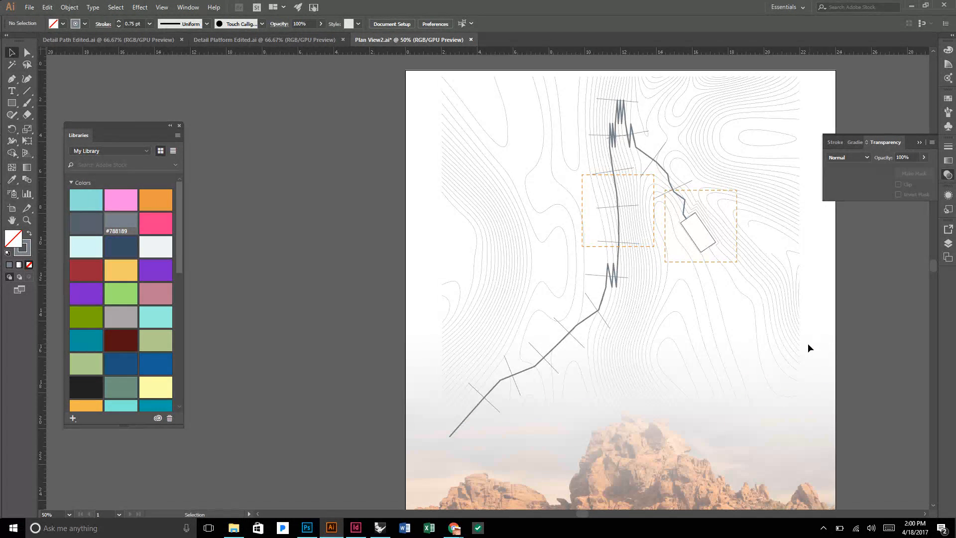
Check the masked contour group's extents and review the whole plan and desert render composition on the artboard.
{"action": "left_click", "coordinate": [772, 256]}
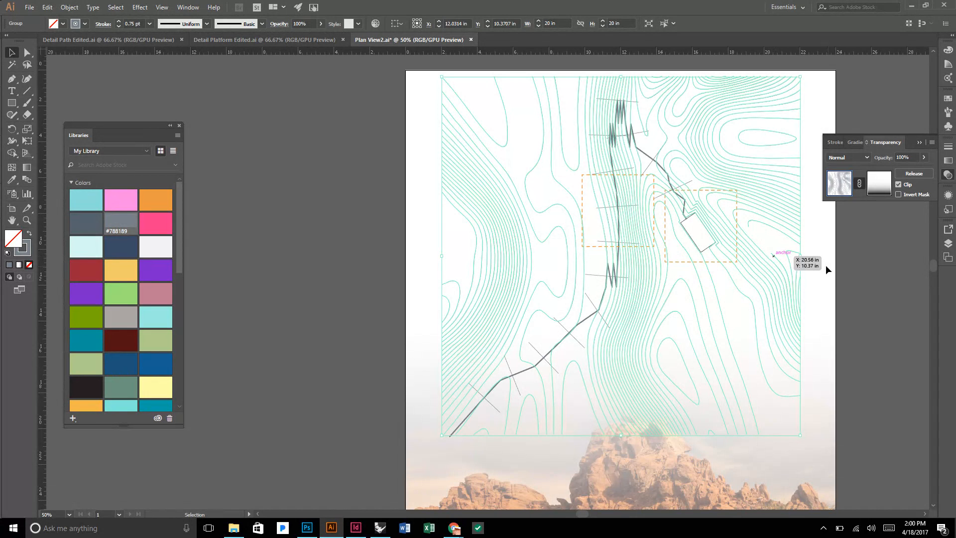
{"action": "left_click", "coordinate": [850, 263]}
{"action": "scroll", "coordinate": [822, 261], "scroll_direction": "down", "scroll_amount": 1}
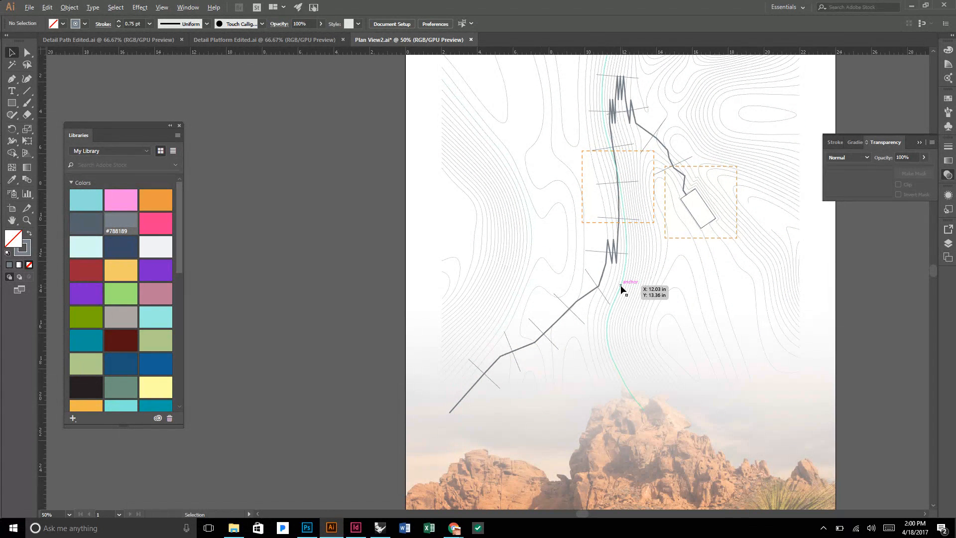
{"action": "scroll", "coordinate": [621, 288], "scroll_direction": "down", "scroll_amount": 1, "text": "alt"}
{"action": "scroll", "coordinate": [717, 301], "scroll_direction": "down", "scroll_amount": 3}
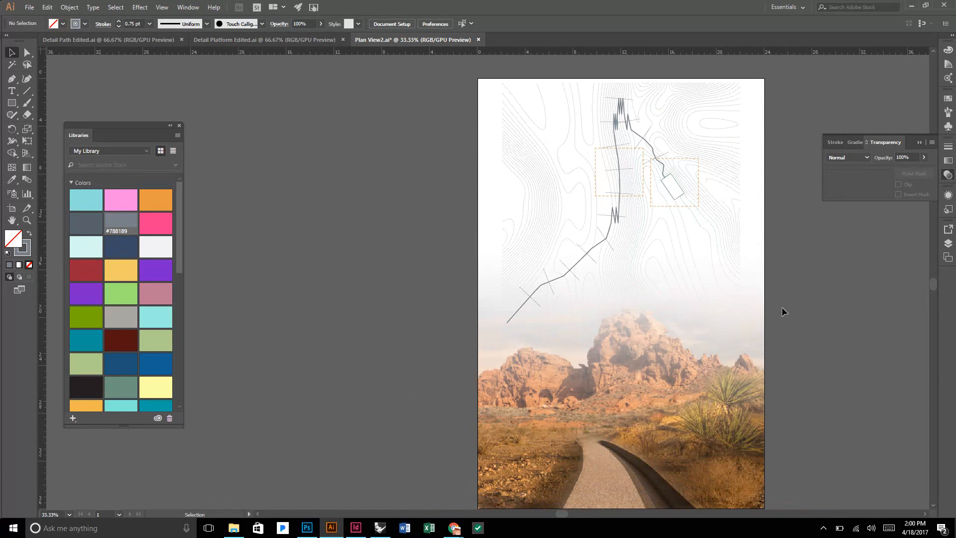
{"action": "scroll", "coordinate": [787, 307], "scroll_direction": "up", "scroll_amount": 1}
{"action": "scroll", "coordinate": [730, 180], "scroll_direction": "up", "scroll_amount": 1, "text": "alt"}
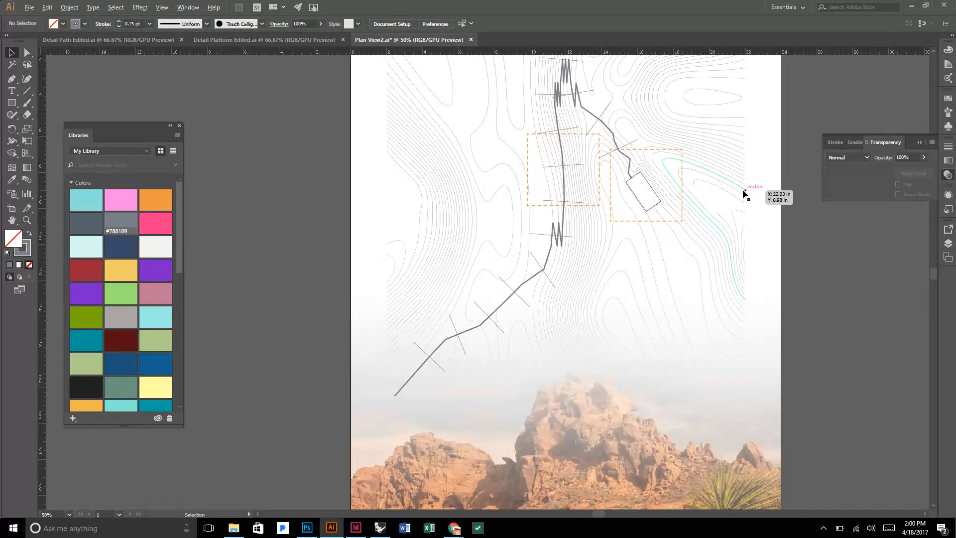
Switch to Detail Path Edited.ai and examine the dashed path segments and surrounding contours, up close and as a whole.
{"action": "scroll", "coordinate": [744, 192], "scroll_direction": "down", "scroll_amount": 1, "text": "alt"}
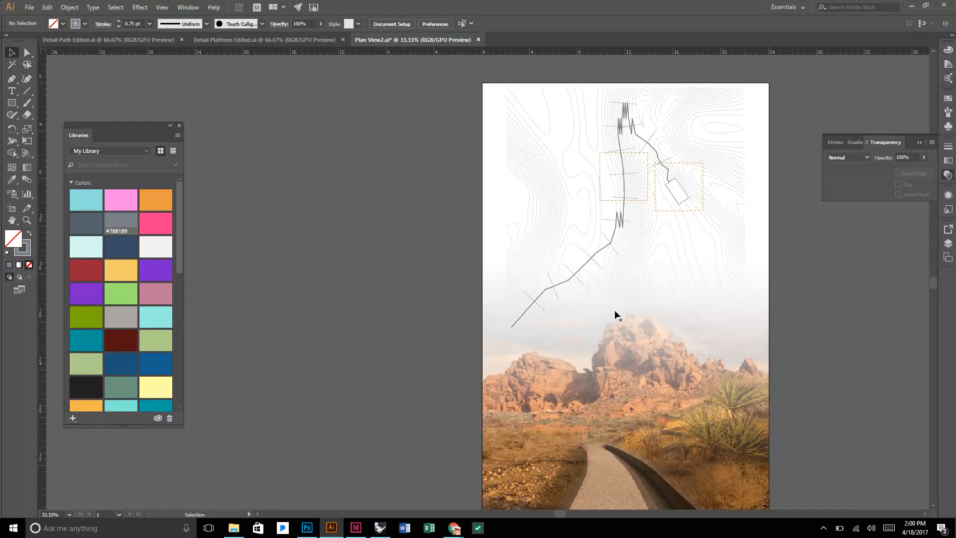
{"action": "left_click", "coordinate": [255, 42]}
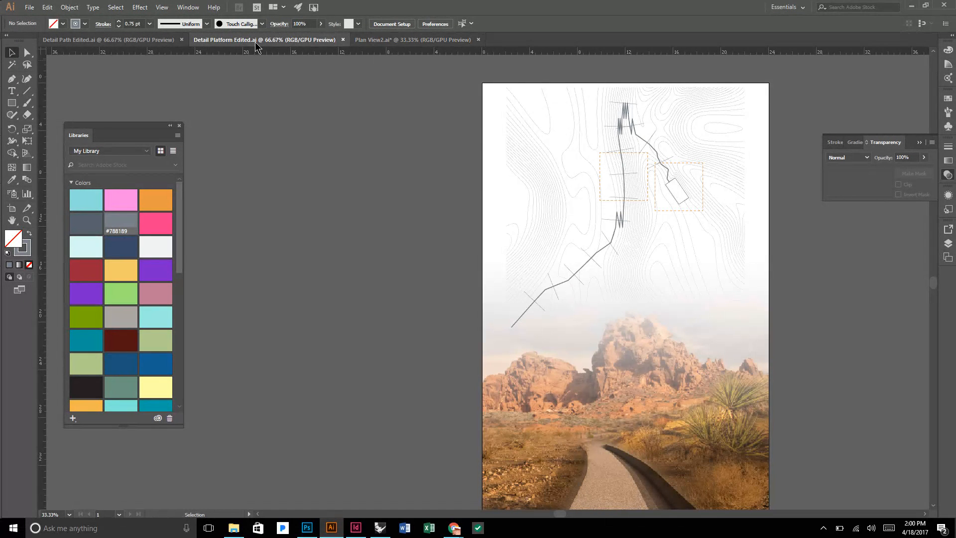
{"action": "left_click", "coordinate": [122, 42]}
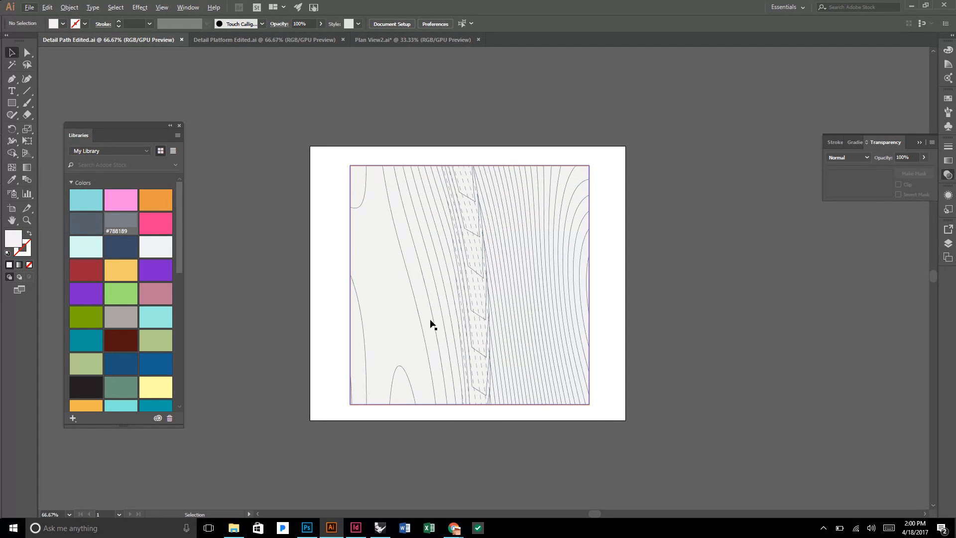
{"action": "key", "text": "ctrl+equal"}
{"action": "key", "text": "ctrl+equal"}
{"action": "key", "text": "ctrl+equal"}
{"action": "scroll", "coordinate": [481, 255], "scroll_direction": "up", "scroll_amount": 1}
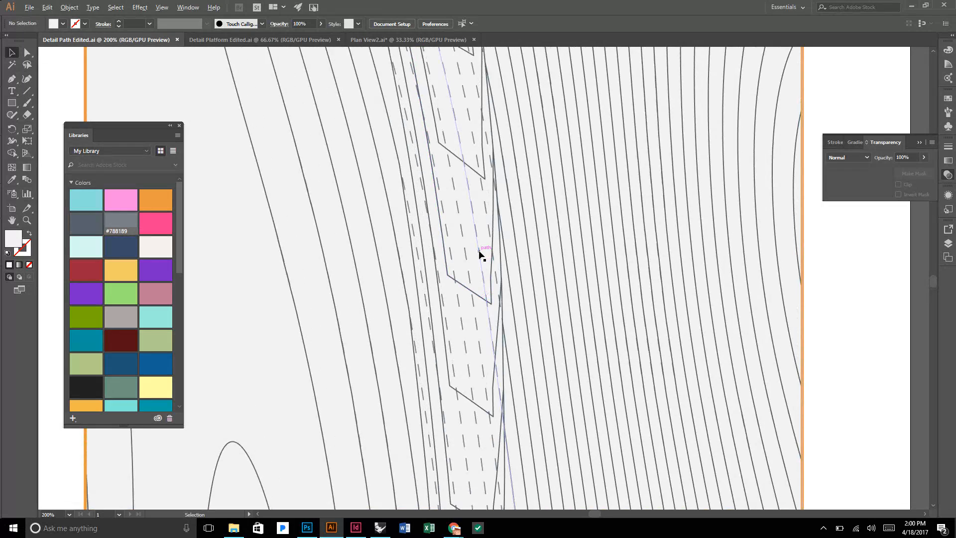
{"action": "key", "text": "ctrl+minus"}
{"action": "scroll", "coordinate": [461, 176], "scroll_direction": "up", "scroll_amount": 3}
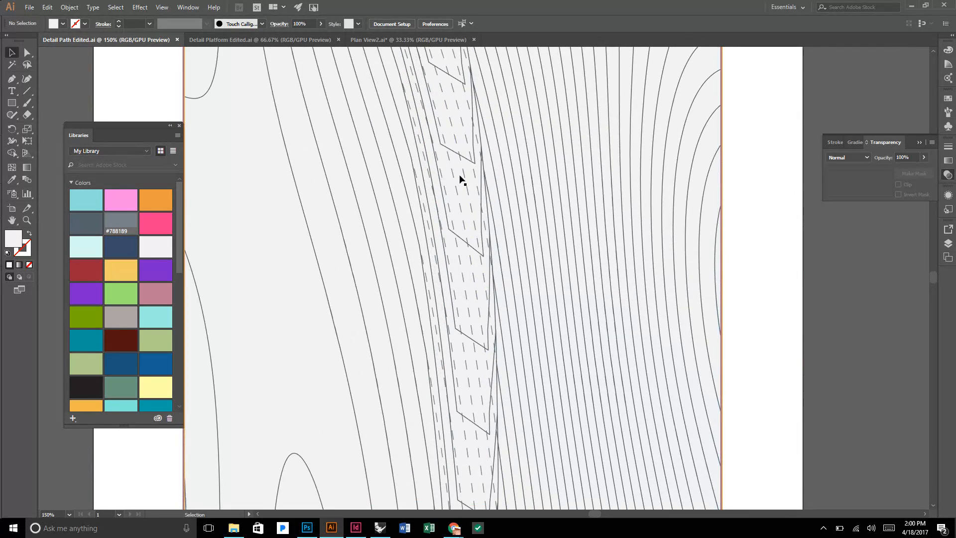
{"action": "scroll", "coordinate": [453, 171], "scroll_direction": "up", "scroll_amount": 2}
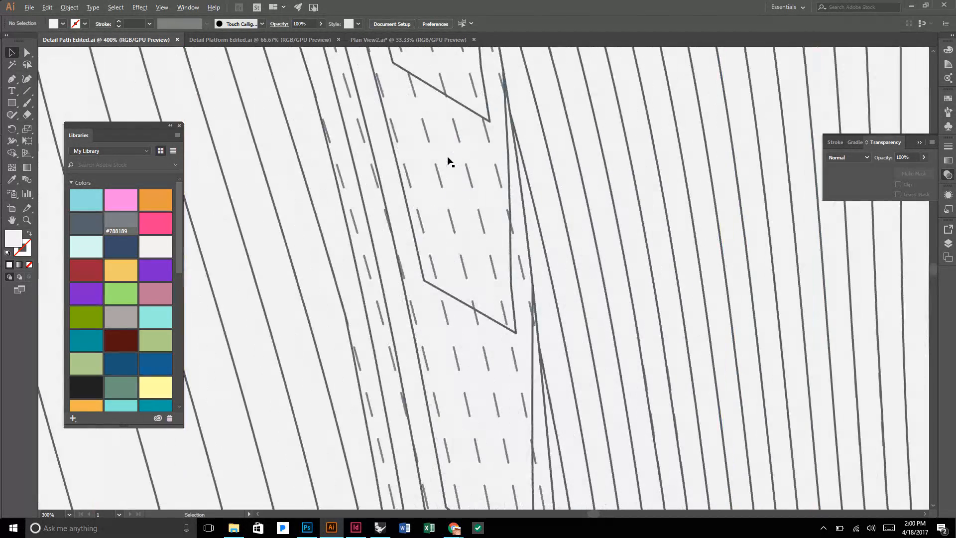
{"action": "scroll", "coordinate": [463, 160], "scroll_direction": "down", "scroll_amount": 1}
{"action": "scroll", "coordinate": [464, 164], "scroll_direction": "down", "scroll_amount": 2}
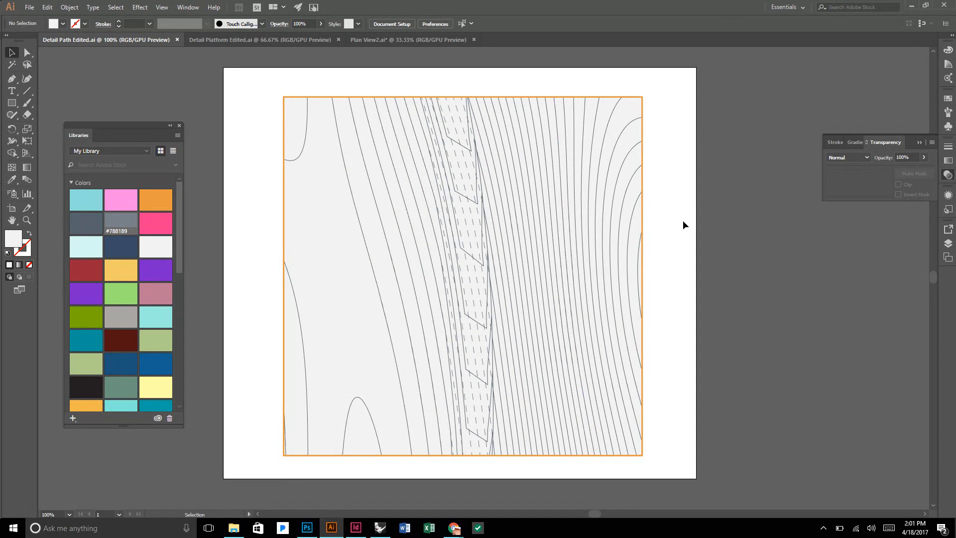
Remove the stroke from the square border around the path detail and save the file.
{"action": "left_click", "coordinate": [317, 100]}
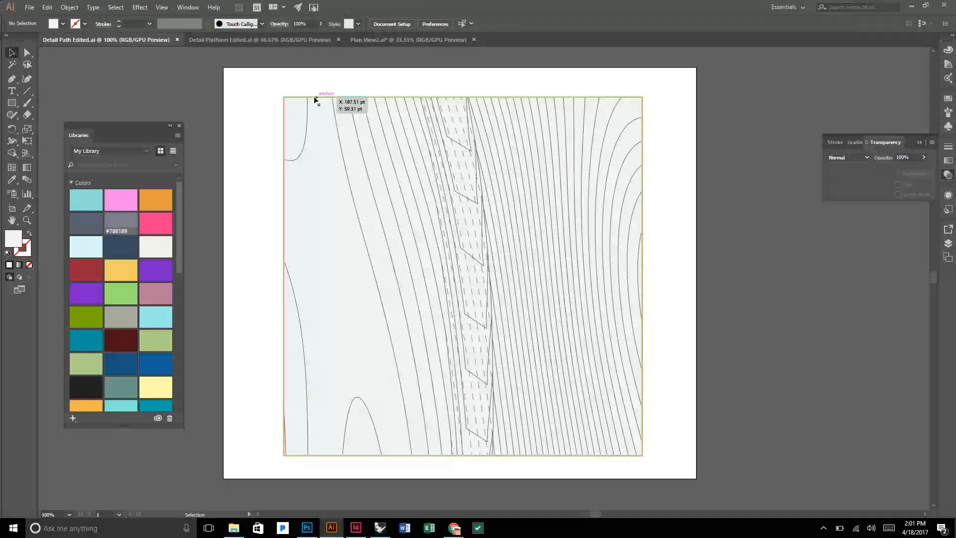
{"action": "left_click", "coordinate": [29, 265]}
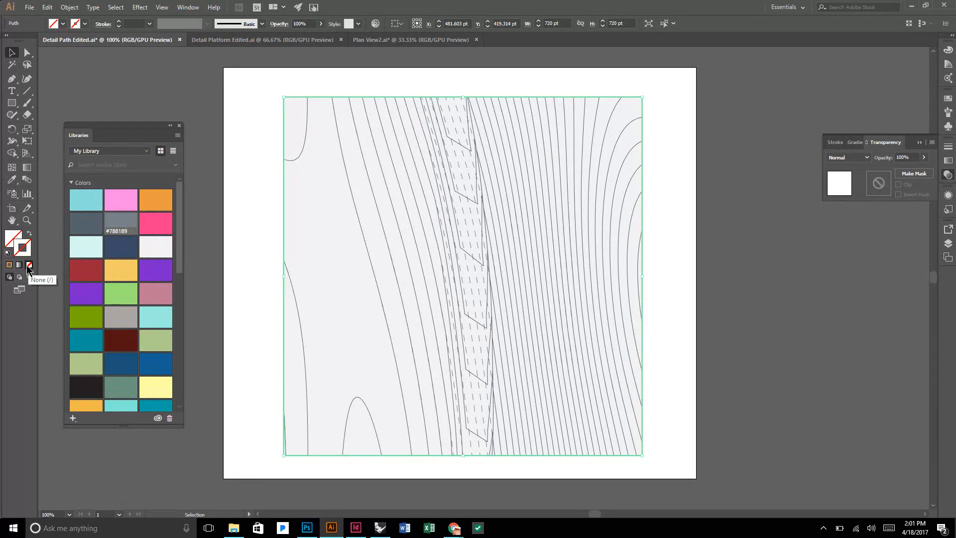
{"action": "left_click", "coordinate": [205, 190]}
{"action": "scroll", "coordinate": [327, 207], "scroll_direction": "down", "scroll_amount": 1}
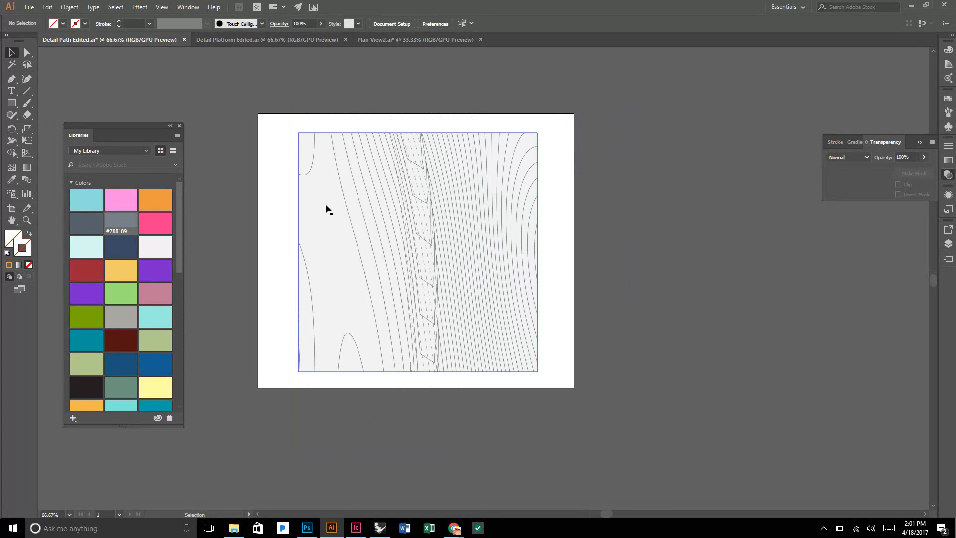
{"action": "left_click", "coordinate": [29, 7]}
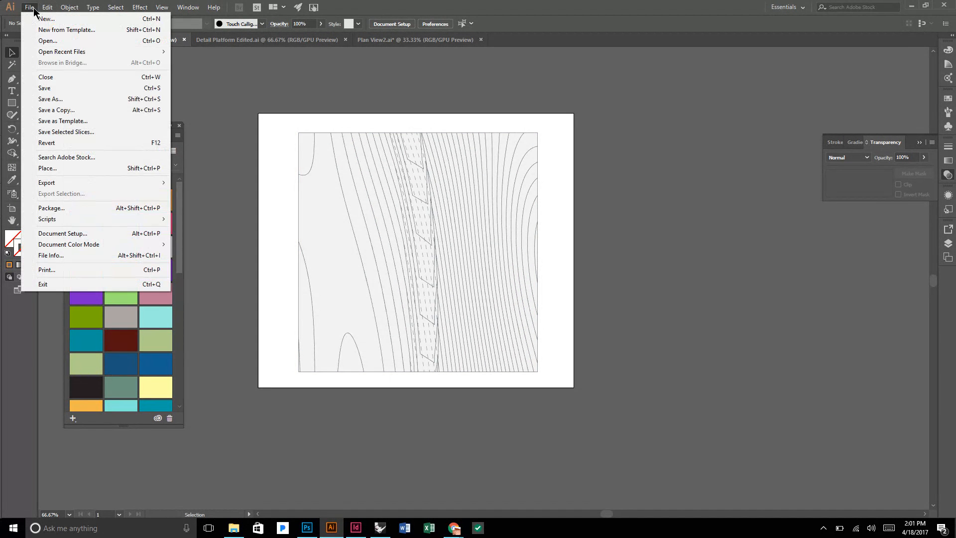
{"action": "left_click", "coordinate": [56, 89]}
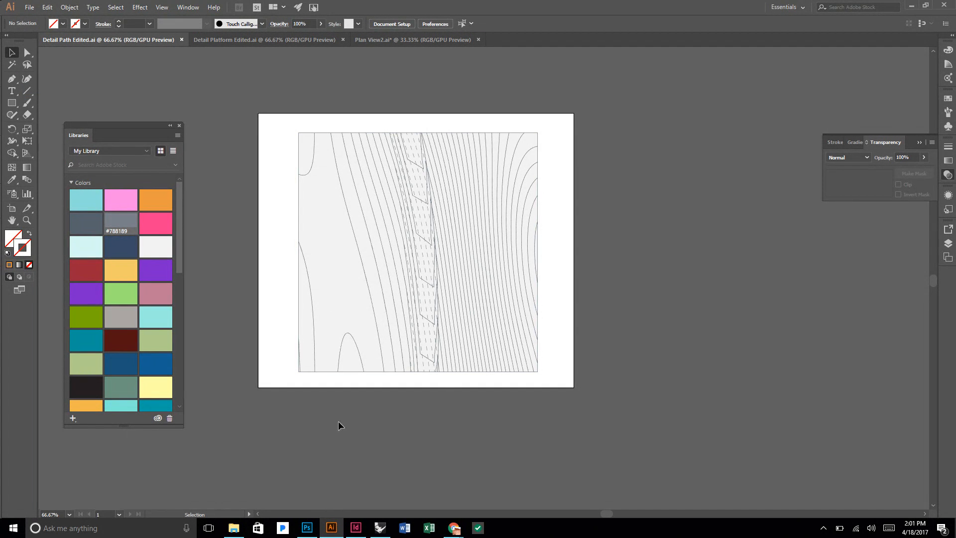
Place the Detail Path Edited file from the Submission folder as a link in Plan View2.ai, over the lower end of the path.
{"action": "left_click", "coordinate": [406, 40]}
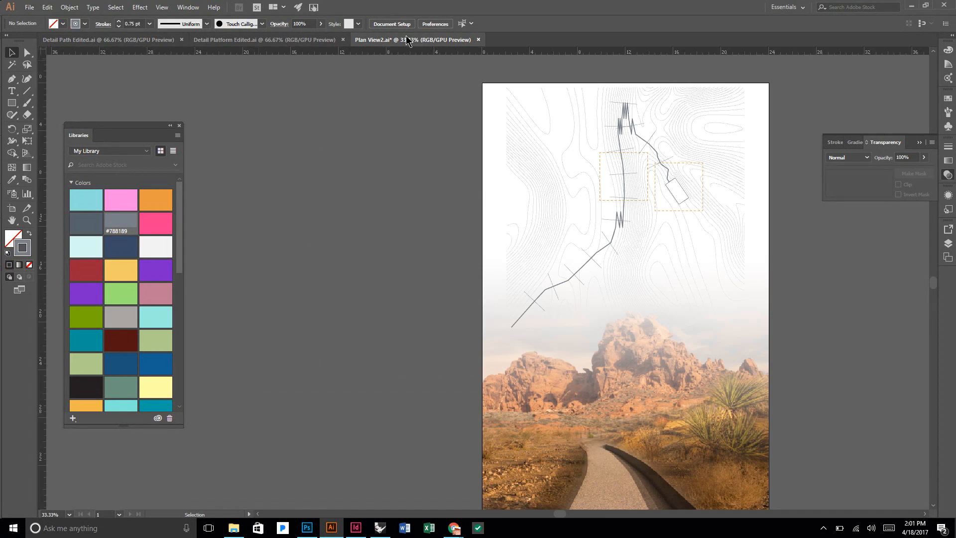
{"action": "left_click", "coordinate": [31, 11]}
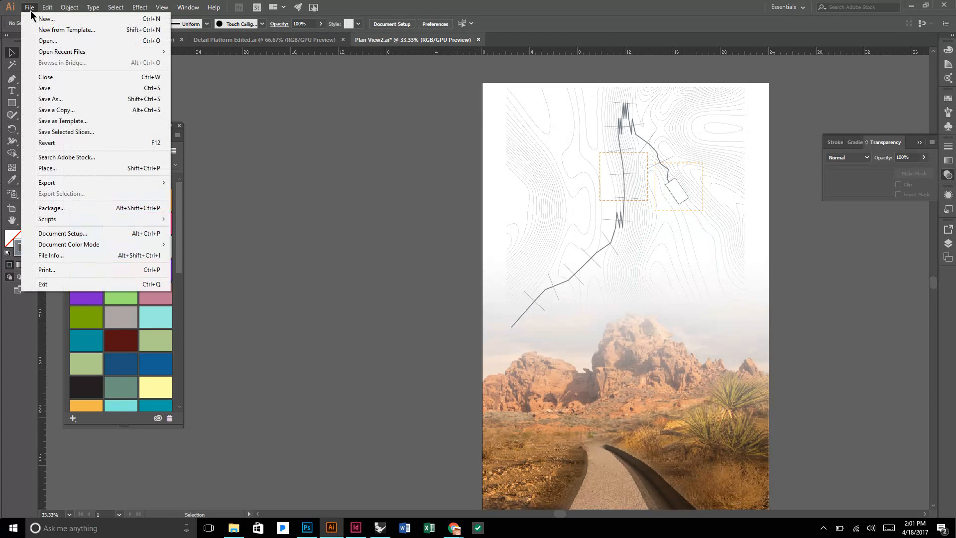
{"action": "left_click", "coordinate": [64, 169]}
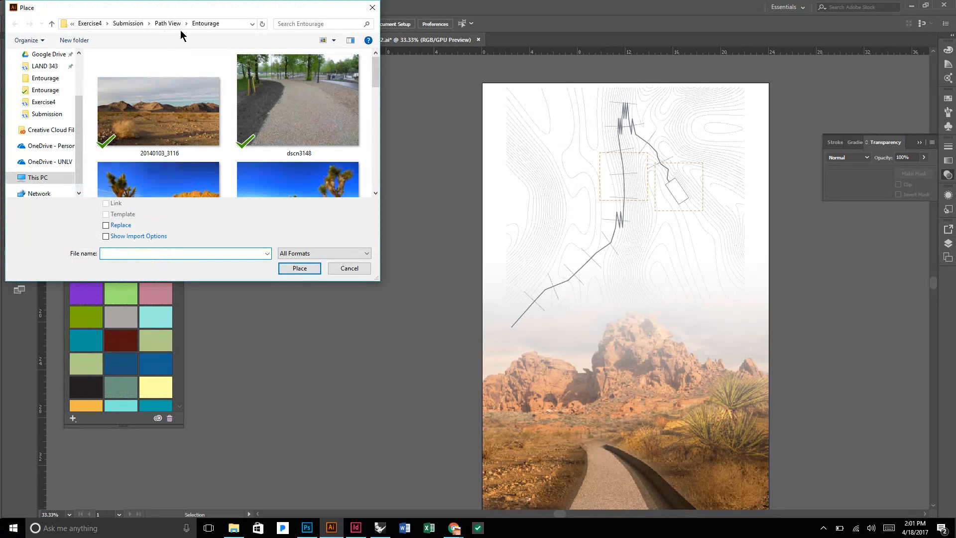
{"action": "left_click", "coordinate": [167, 23]}
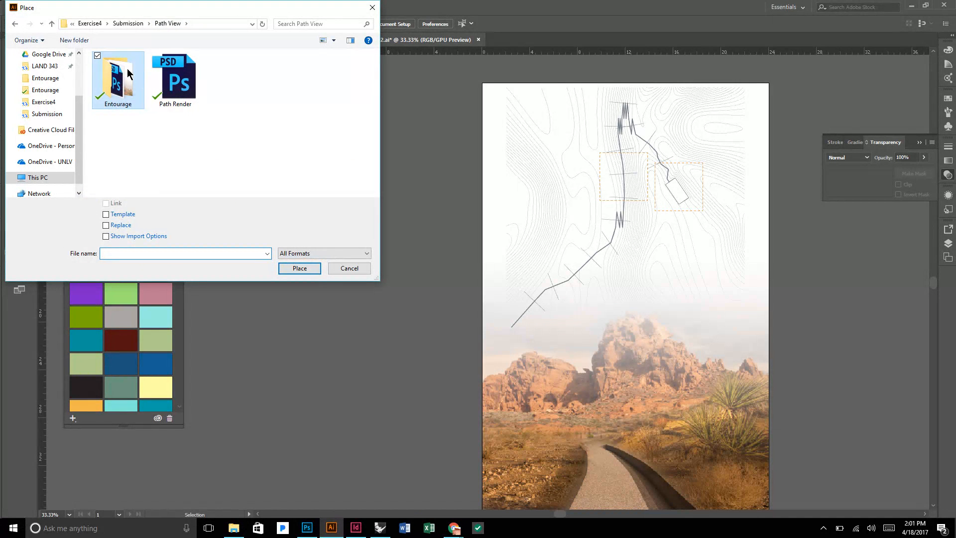
{"action": "left_click", "coordinate": [128, 24]}
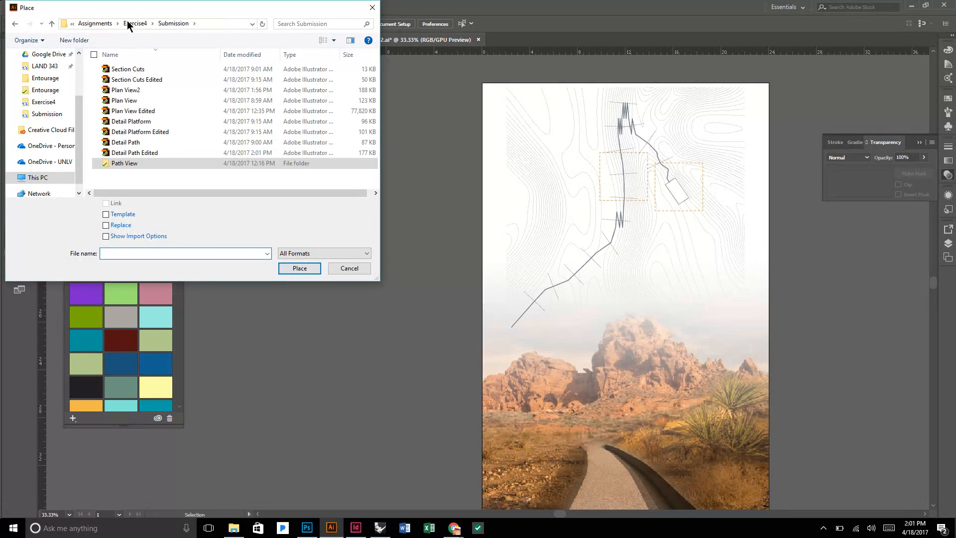
{"action": "left_click", "coordinate": [174, 153]}
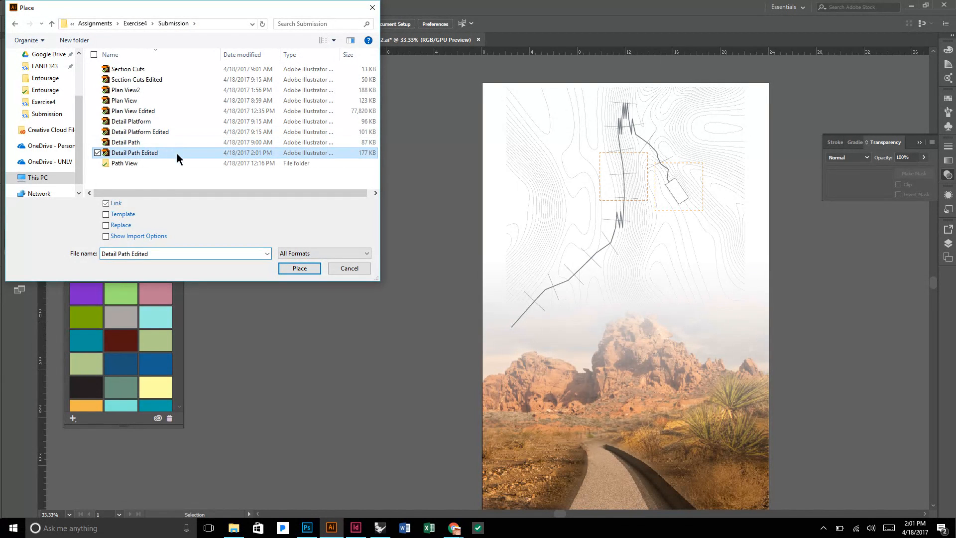
{"action": "left_click", "coordinate": [295, 270]}
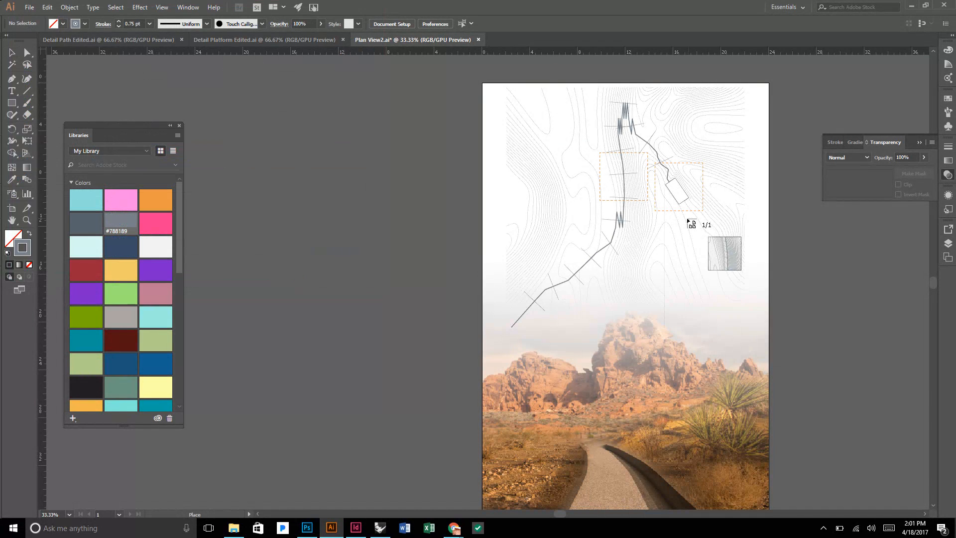
{"action": "left_click", "coordinate": [485, 229]}
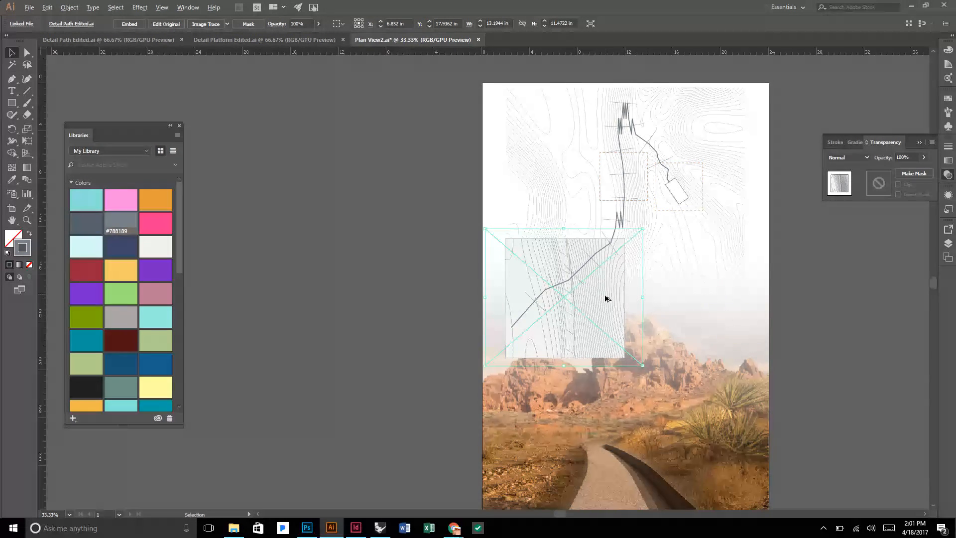
Create a new layer, move the placed path detail onto it, bring the layer above all others and deselect.
{"action": "scroll", "coordinate": [604, 291], "scroll_direction": "up", "scroll_amount": 1}
{"action": "left_click", "coordinate": [948, 243]}
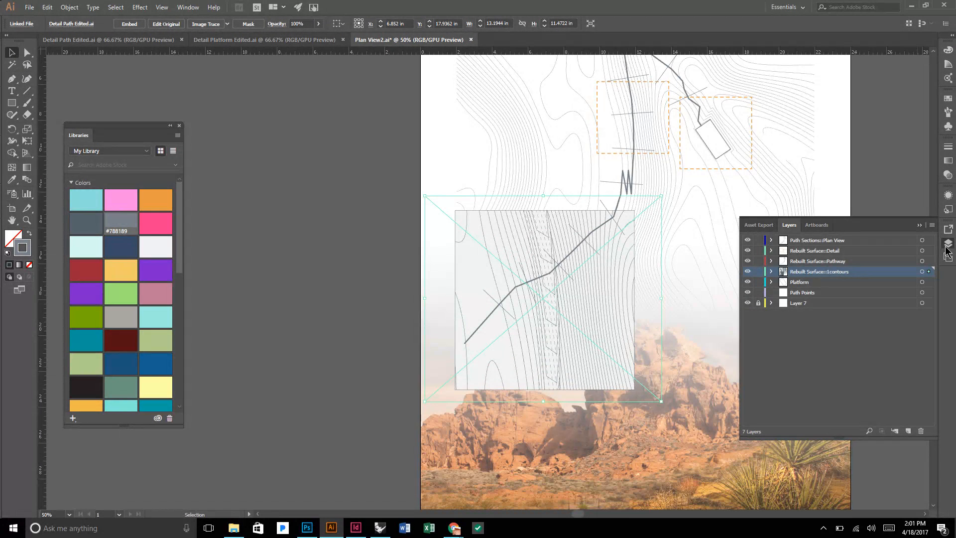
{"action": "left_click", "coordinate": [907, 431]}
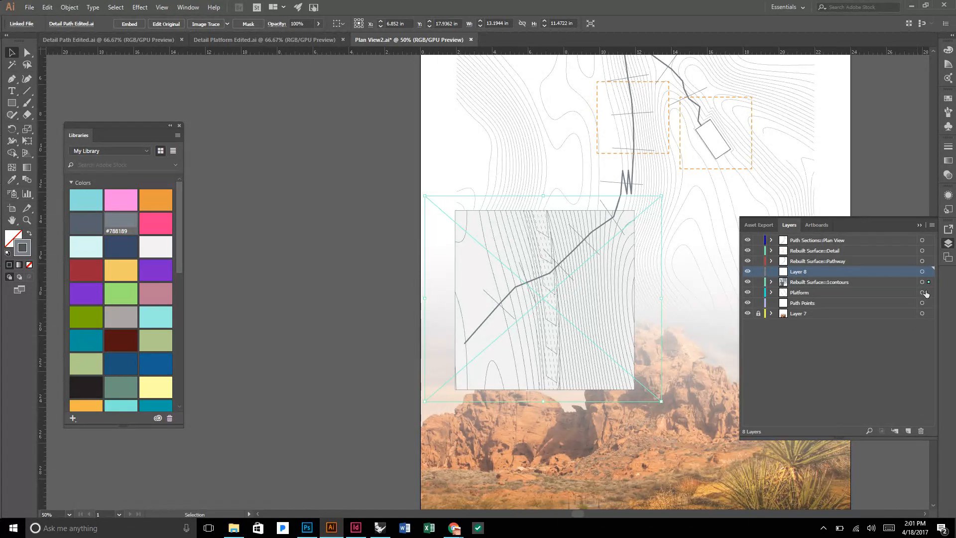
{"action": "left_click_drag", "start_coordinate": [928, 276], "coordinate": [928, 272]}
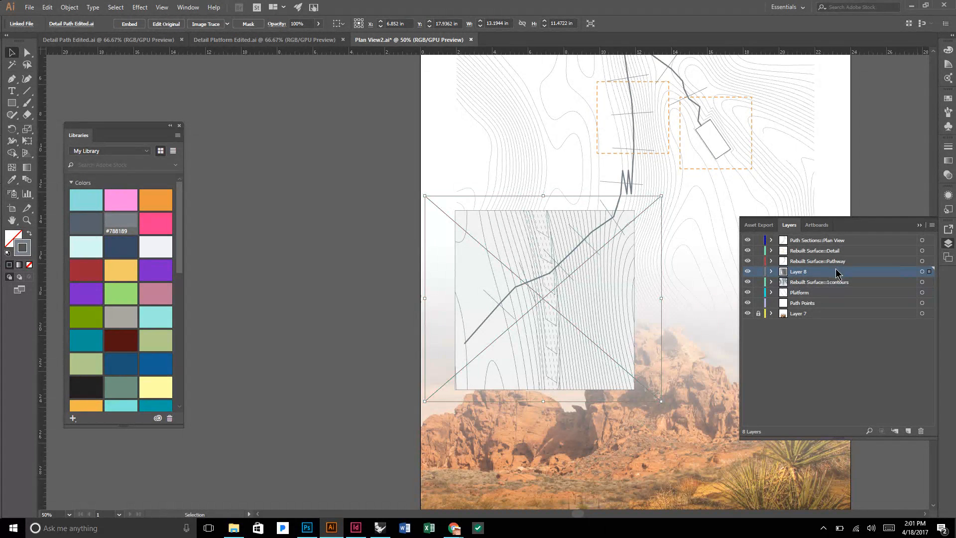
{"action": "left_click_drag", "start_coordinate": [835, 268], "coordinate": [839, 238]}
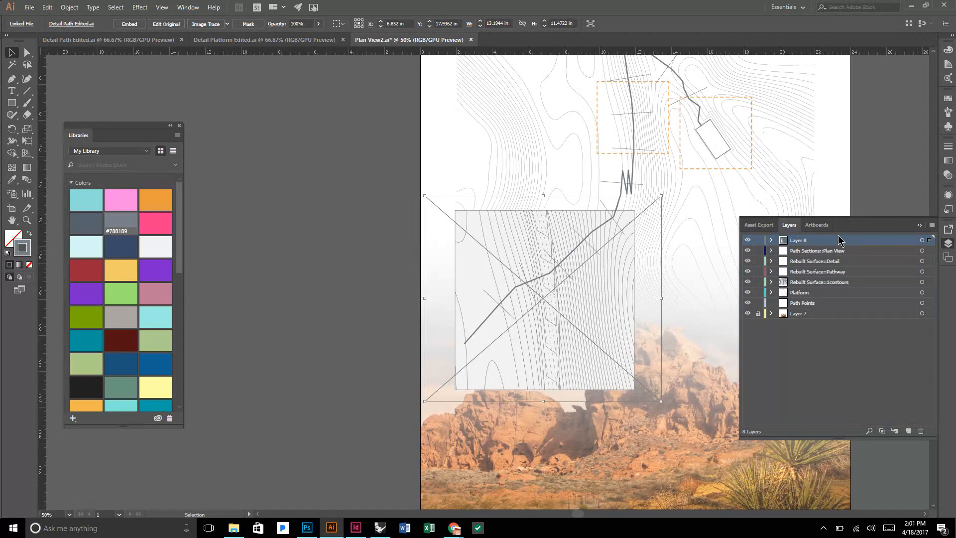
{"action": "left_click", "coordinate": [919, 225]}
{"action": "left_click", "coordinate": [324, 232]}
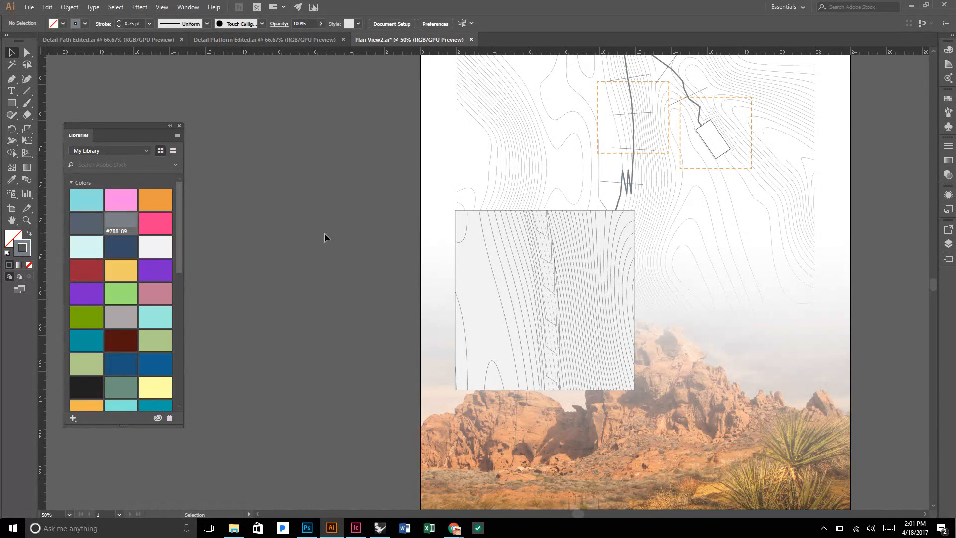
Move the placed path detail over the lower-left desert, to about X 5.5 in, Y 25.1 in, and deselect.
{"action": "key", "text": "ctrl+minus"}
{"action": "left_click_drag", "start_coordinate": [488, 265], "coordinate": [479, 351]}
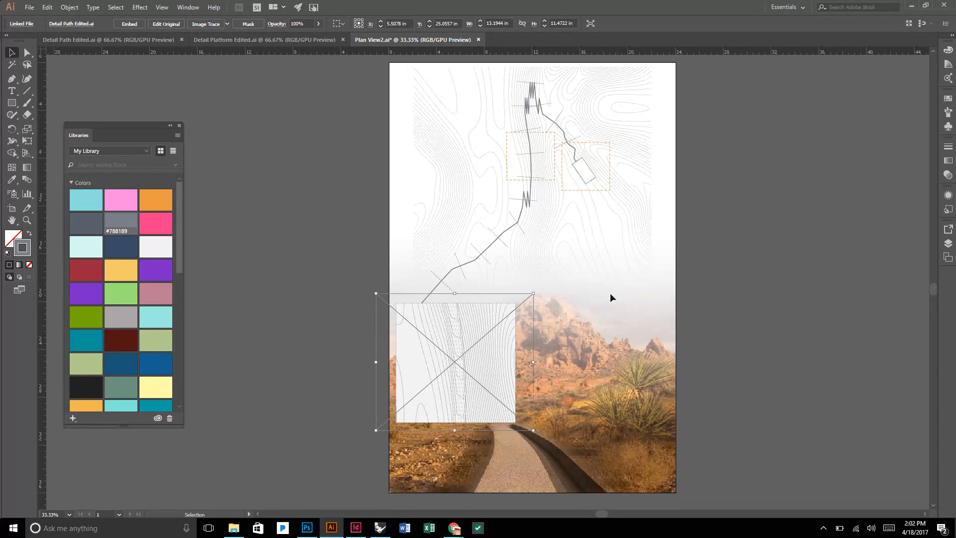
{"action": "left_click", "coordinate": [359, 320]}
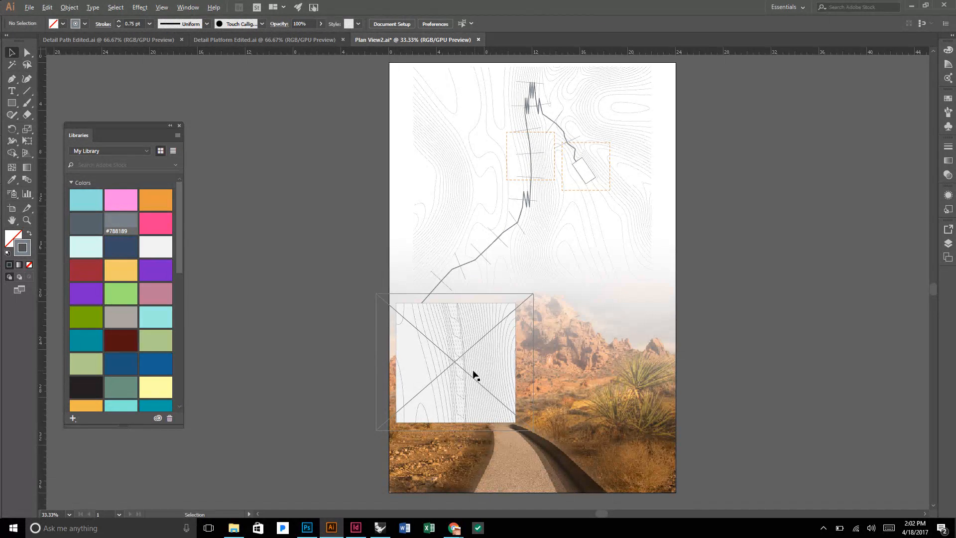
Reposition the path detail below the orange dashed boxes, at about X 13.33 in, Y 22.24 in, and deselect.
{"action": "scroll", "coordinate": [475, 371], "scroll_direction": "up", "scroll_amount": 1}
{"action": "left_click_drag", "start_coordinate": [531, 359], "coordinate": [674, 301]}
{"action": "scroll", "coordinate": [673, 298], "scroll_direction": "up", "scroll_amount": 1}
{"action": "scroll", "coordinate": [673, 294], "scroll_direction": "up", "scroll_amount": 1}
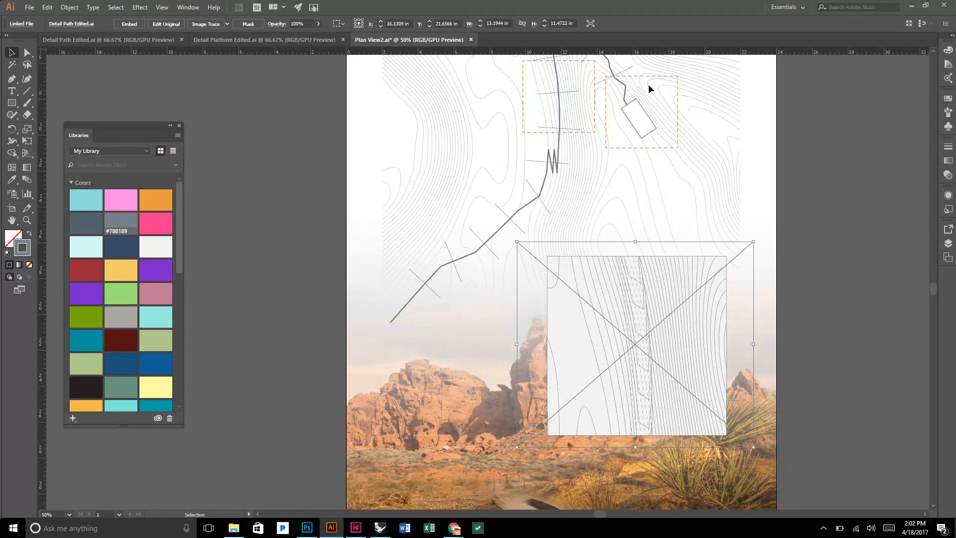
{"action": "scroll", "coordinate": [678, 282], "scroll_direction": "up", "scroll_amount": 1}
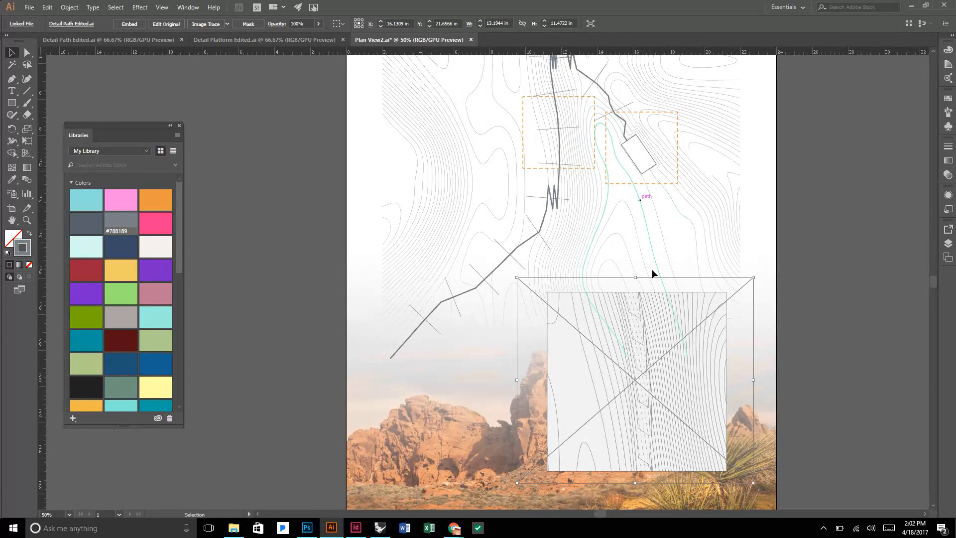
{"action": "scroll", "coordinate": [648, 302], "scroll_direction": "down", "scroll_amount": 2}
{"action": "scroll", "coordinate": [658, 346], "scroll_direction": "up", "scroll_amount": 1}
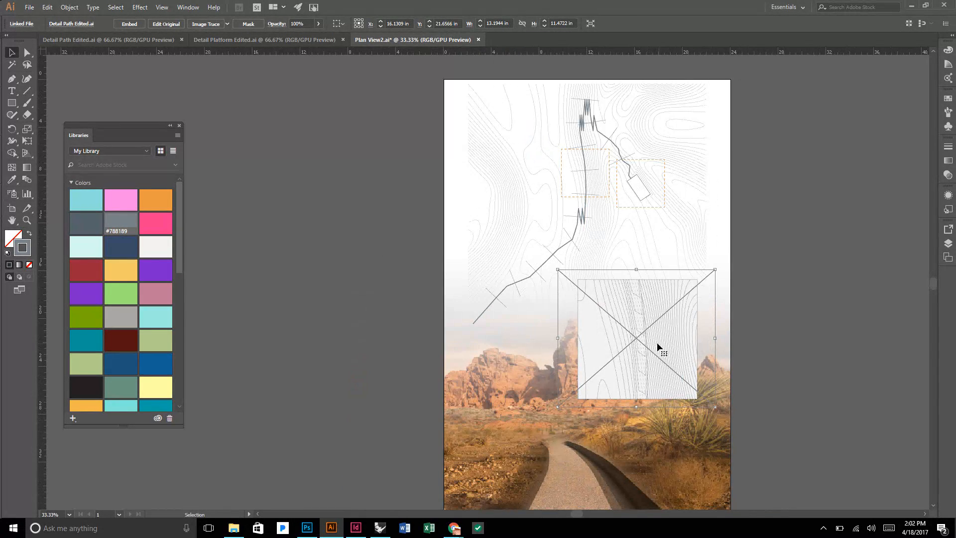
{"action": "left_click_drag", "start_coordinate": [658, 347], "coordinate": [621, 343]}
{"action": "scroll", "coordinate": [575, 191], "scroll_direction": "up", "scroll_amount": 1}
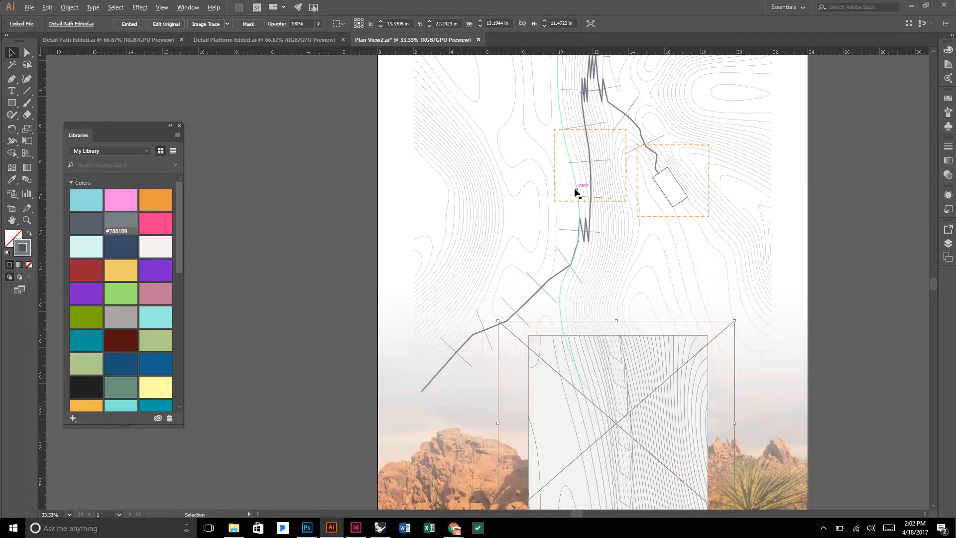
{"action": "scroll", "coordinate": [575, 192], "scroll_direction": "up", "scroll_amount": 2}
{"action": "scroll", "coordinate": [644, 184], "scroll_direction": "down", "scroll_amount": 2}
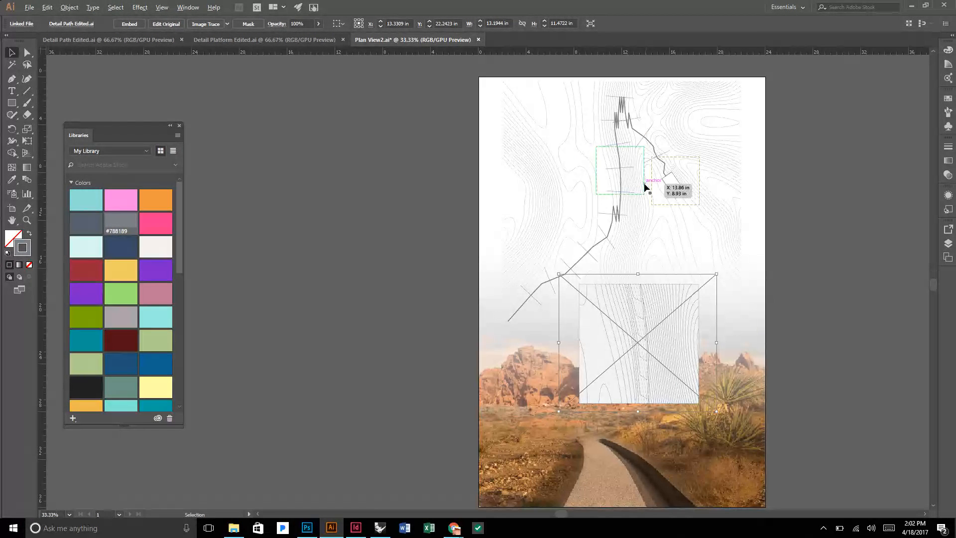
{"action": "left_click", "coordinate": [384, 289]}
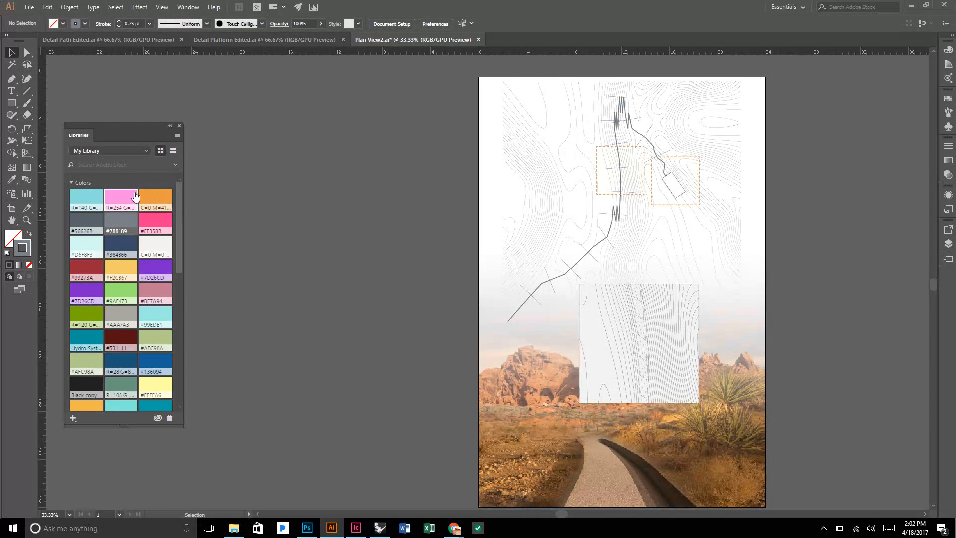
Draw a circle about 9.73 in across over the placed path detail, starting at the detail's upper-left corner.
{"action": "left_click", "coordinate": [11, 103]}
{"action": "left_click_drag", "start_coordinate": [11, 103], "coordinate": [56, 127]}
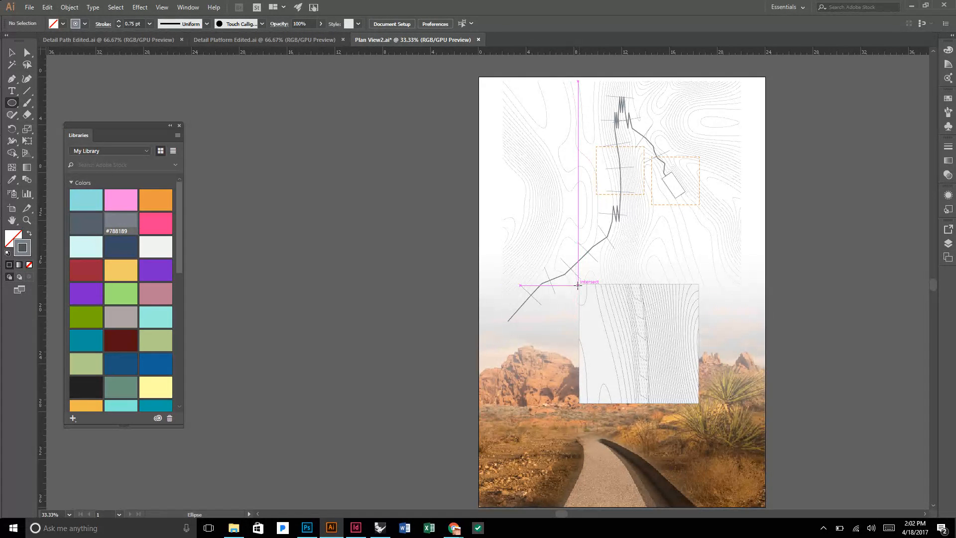
{"action": "mouse_move", "coordinate": [577, 284]}
{"action": "left_mouse_down"}
{"action": "mouse_move", "coordinate": [652, 342]}
{"action": "mouse_move", "coordinate": [670, 388]}
{"action": "mouse_move", "coordinate": [694, 400]}
{"action": "left_mouse_up"}
{"action": "key", "text": "v"}
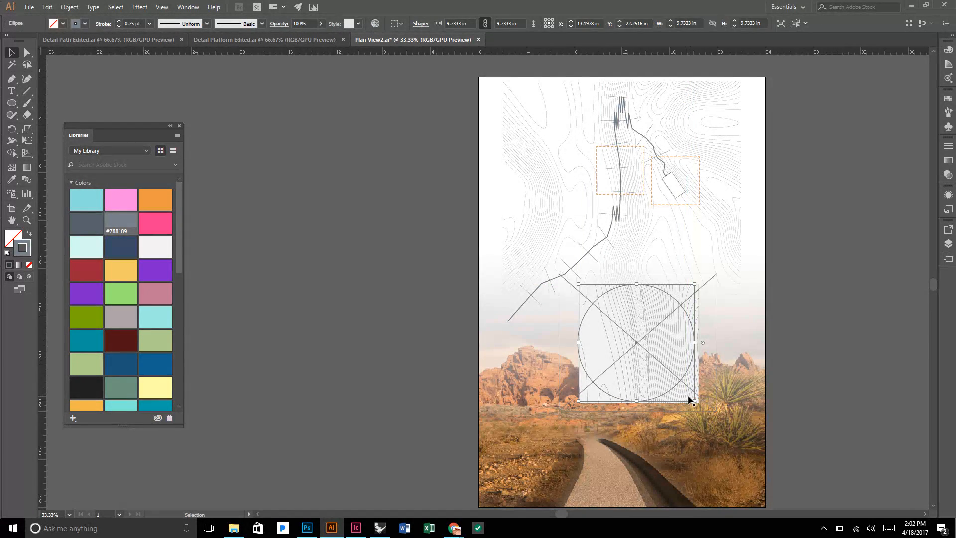
Shrink the circle to about 9.22 in across so it lies inside the path detail, and use it as the detail's clipping mask.
{"action": "scroll", "coordinate": [691, 394], "scroll_direction": "up", "scroll_amount": 3}
{"action": "scroll", "coordinate": [666, 362], "scroll_direction": "down", "scroll_amount": 2}
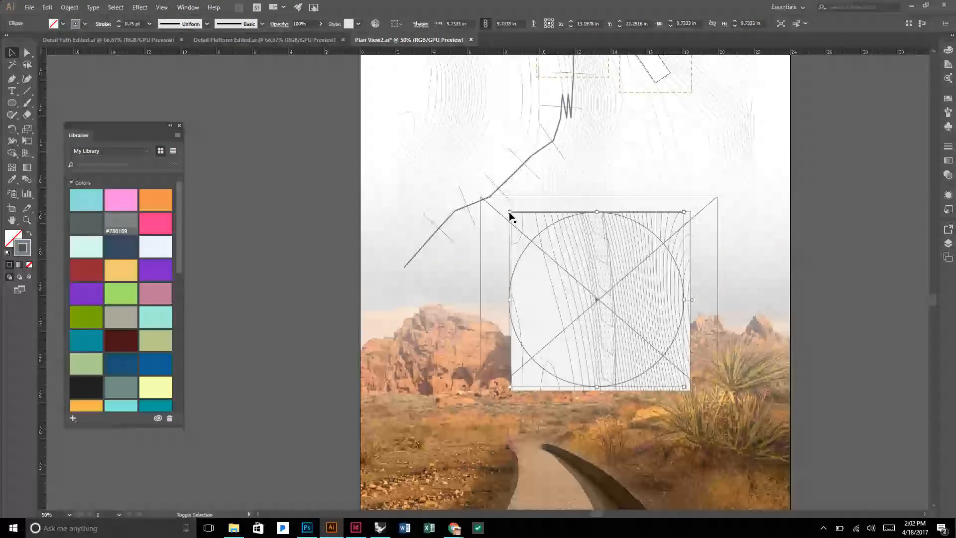
{"action": "left_click_drag", "start_coordinate": [510, 212], "coordinate": [519, 220]}
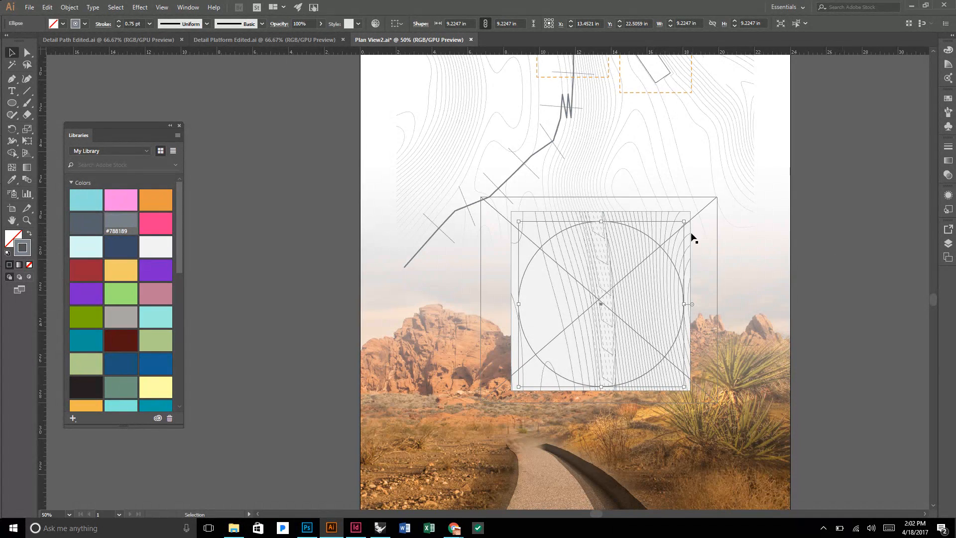
{"action": "left_click", "coordinate": [669, 217], "text": "shift"}
{"action": "right_click", "coordinate": [658, 221]}
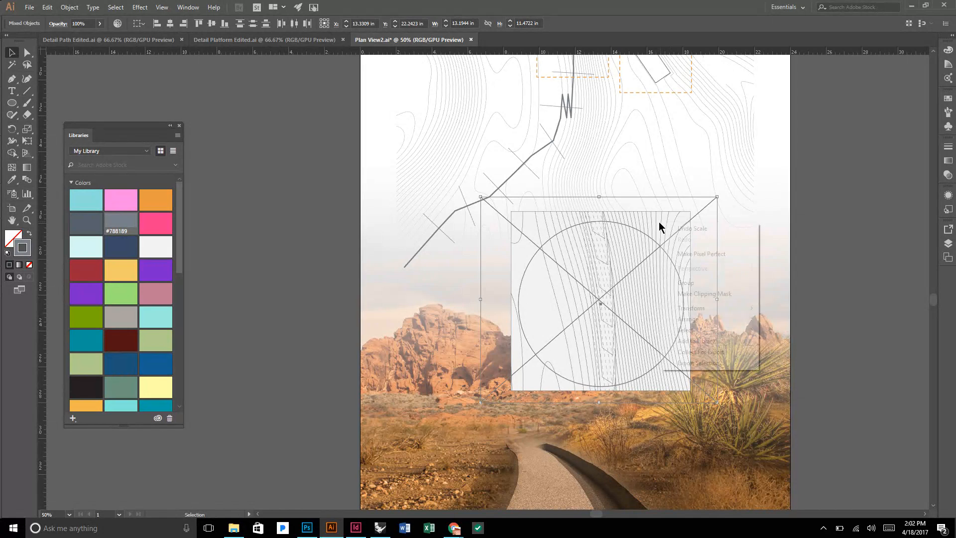
{"action": "left_click", "coordinate": [709, 294]}
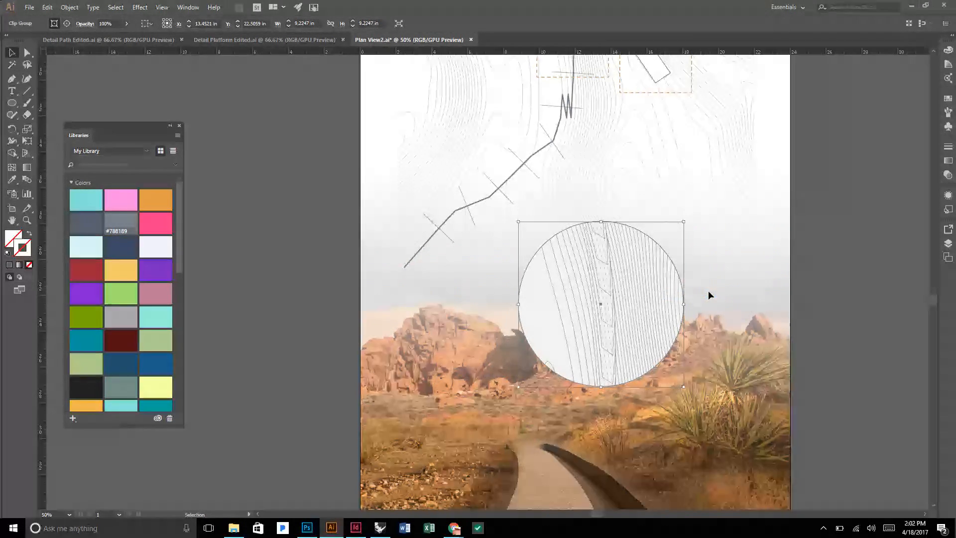
Give the clipped circular path detail an orange stroke of 11 pt and deselect it.
{"action": "left_click", "coordinate": [150, 200]}
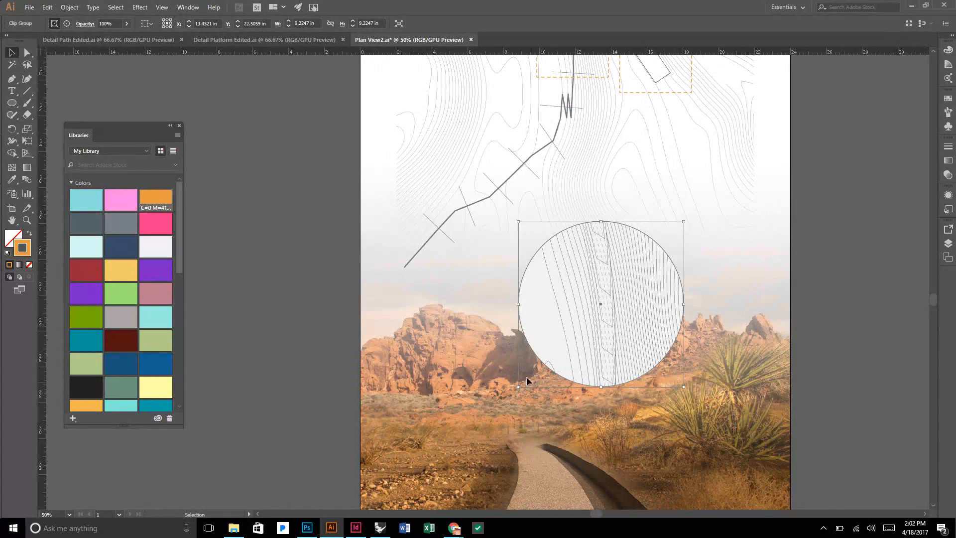
{"action": "left_click", "coordinate": [948, 146]}
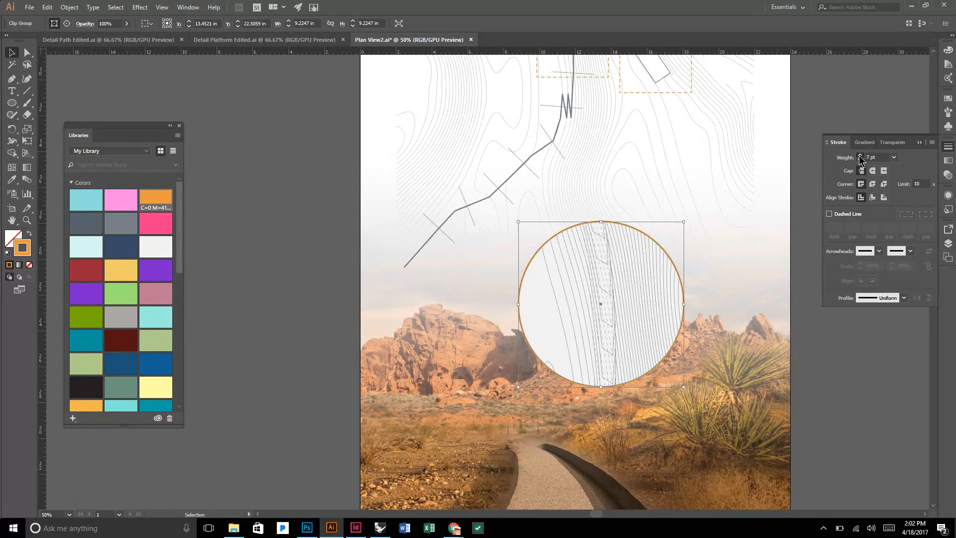
{"action": "left_click", "coordinate": [812, 178]}
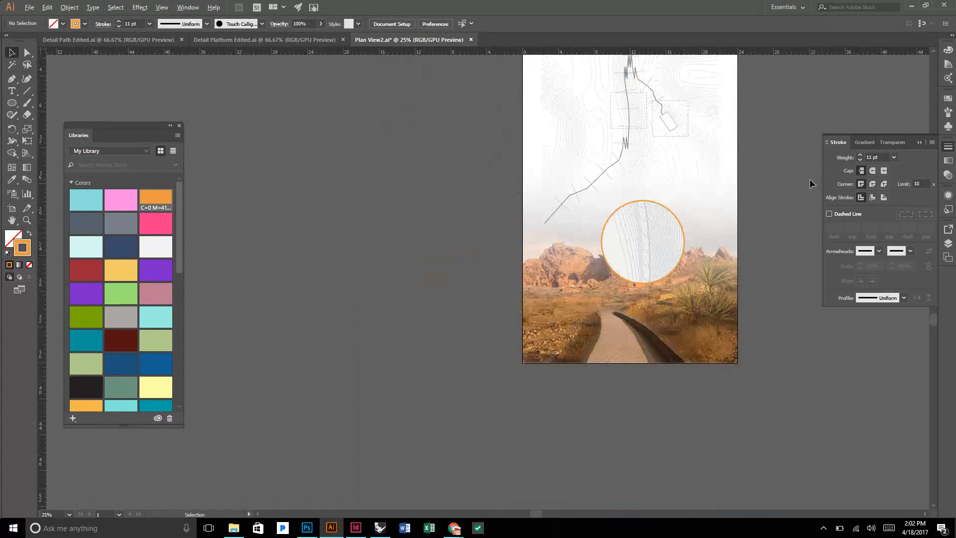
Move the circular path call-out up onto the contour plan, between the board's left edge and the dashed boxes, and deselect.
{"action": "key", "text": "ctrl+minus"}
{"action": "scroll", "coordinate": [718, 164], "scroll_direction": "up", "scroll_amount": 1}
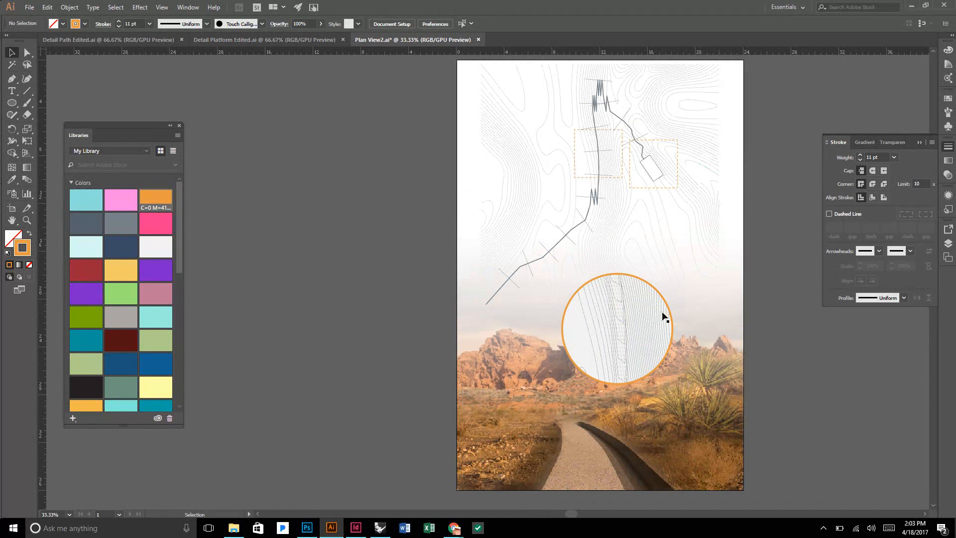
{"action": "left_click_drag", "start_coordinate": [660, 311], "coordinate": [556, 130]}
{"action": "left_click", "coordinate": [407, 172]}
{"action": "scroll", "coordinate": [406, 172], "scroll_direction": "up", "scroll_amount": 1}
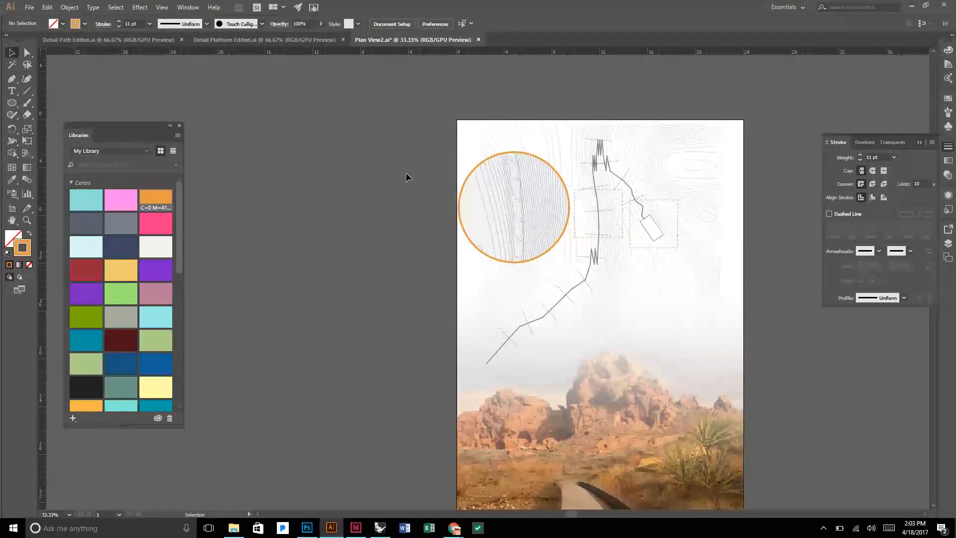
{"action": "scroll", "coordinate": [406, 173], "scroll_direction": "up", "scroll_amount": 1}
{"action": "key", "text": "space"}
{"action": "left_click_drag", "start_coordinate": [465, 188], "coordinate": [388, 179]}
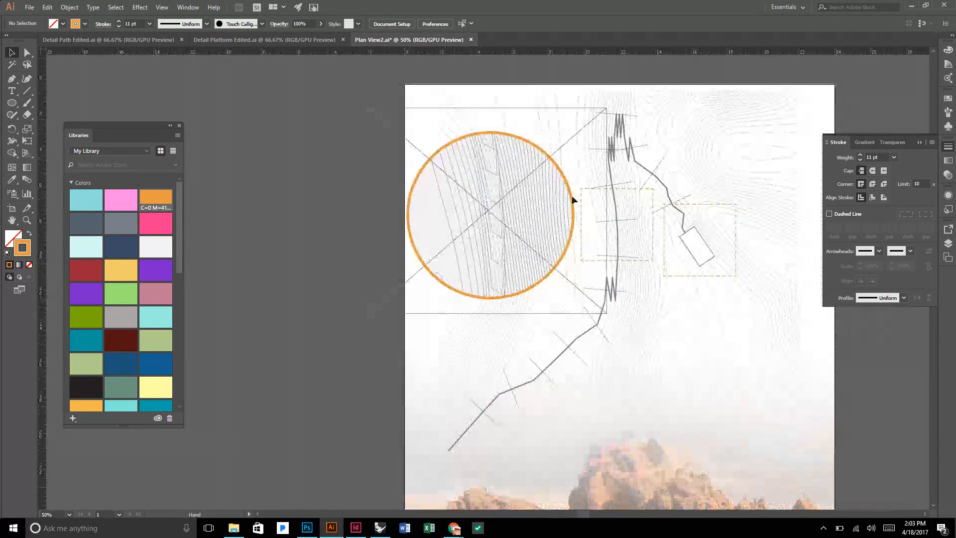
Replace the dashed square around the path section with an inscribed 4 in circle in the same orange dashed stroke.
{"action": "left_click", "coordinate": [646, 189]}
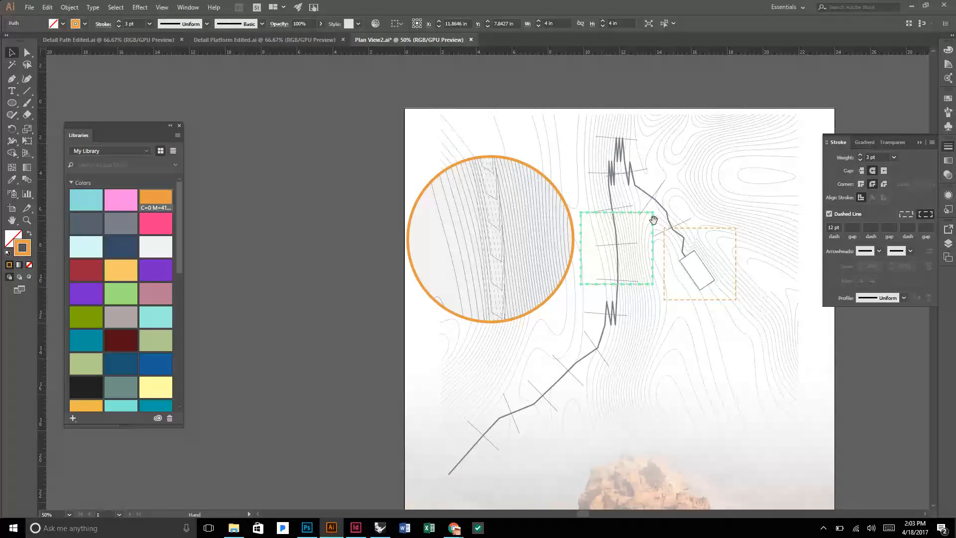
{"action": "scroll", "coordinate": [668, 200], "scroll_direction": "up", "scroll_amount": 2}
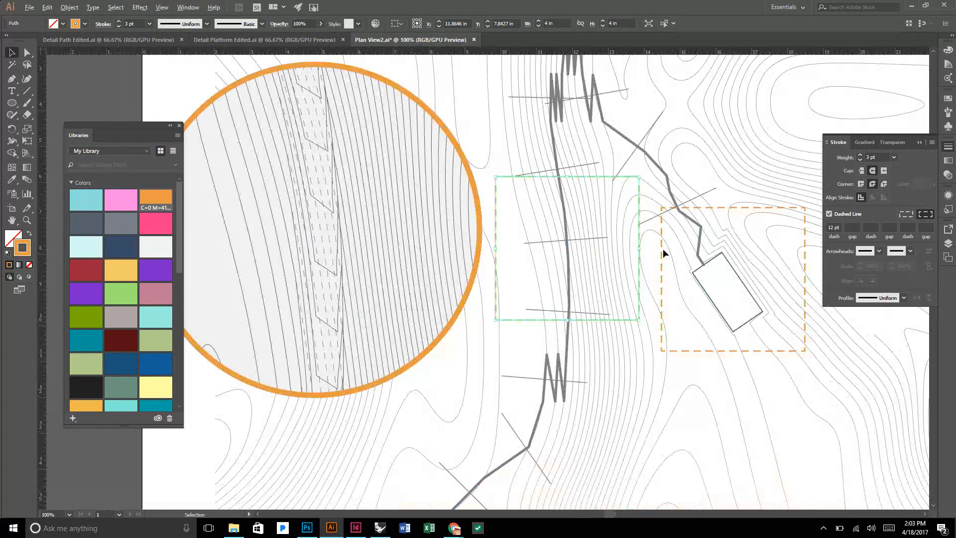
{"action": "left_click", "coordinate": [12, 104]}
{"action": "left_click_drag", "start_coordinate": [494, 176], "coordinate": [628, 319]}
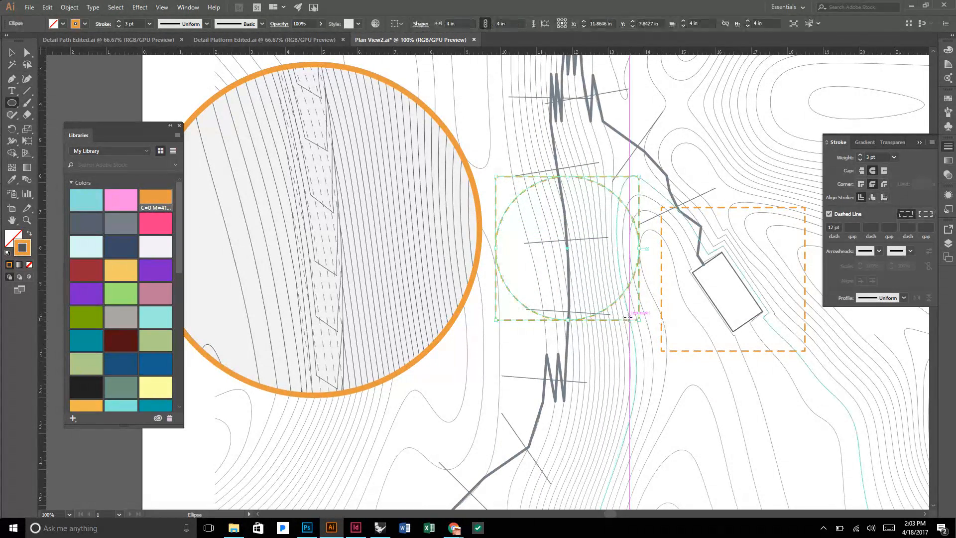
{"action": "key", "text": "v"}
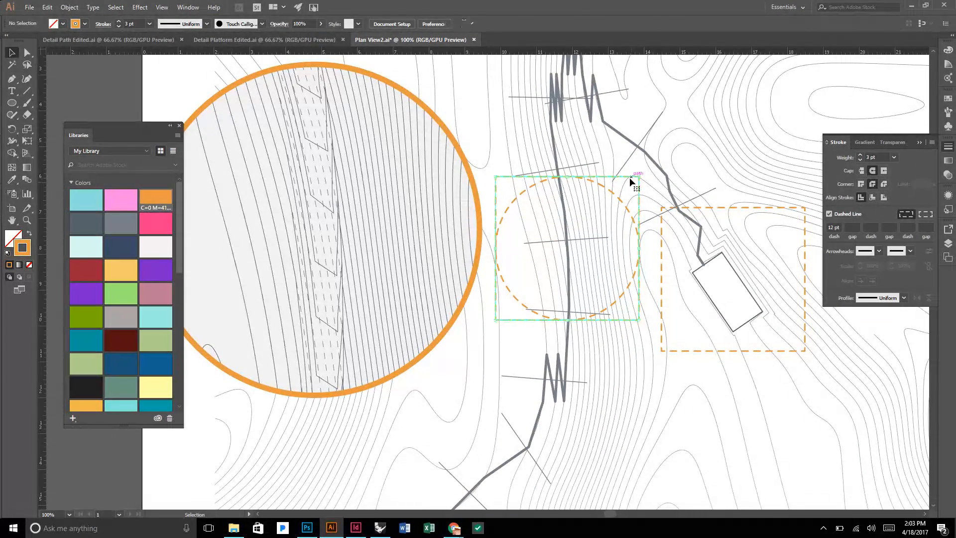
{"action": "left_click", "coordinate": [629, 178]}
{"action": "scroll", "coordinate": [630, 182], "scroll_direction": "down", "scroll_amount": 2}
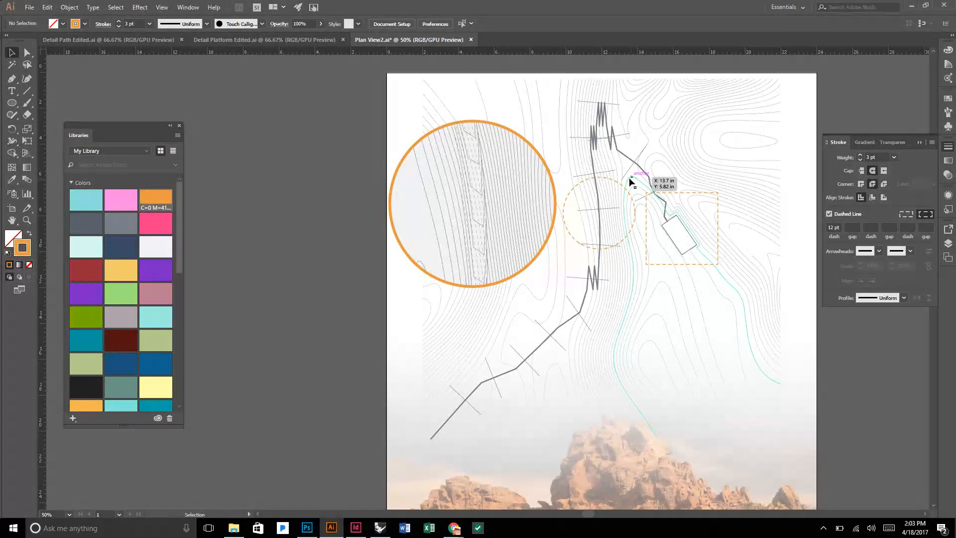
Lower the circular path call-out slightly along the board's left edge and deselect it.
{"action": "left_click_drag", "start_coordinate": [527, 145], "coordinate": [534, 168]}
{"action": "scroll", "coordinate": [528, 119], "scroll_direction": "down", "scroll_amount": 1}
{"action": "left_click", "coordinate": [307, 159]}
{"action": "scroll", "coordinate": [308, 159], "scroll_direction": "up", "scroll_amount": 1}
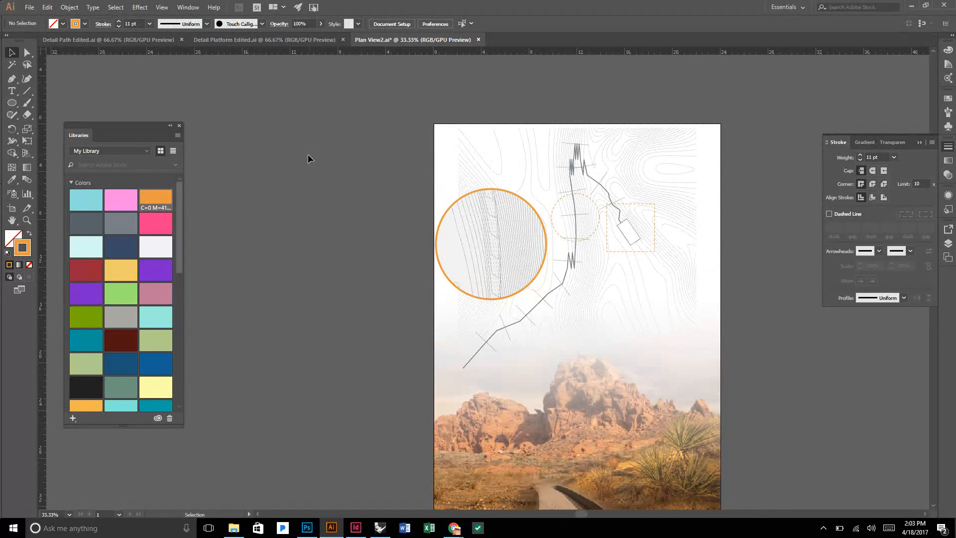
{"action": "scroll", "coordinate": [314, 159], "scroll_direction": "down", "scroll_amount": 1}
{"action": "scroll", "coordinate": [634, 171], "scroll_direction": "up", "scroll_amount": 2}
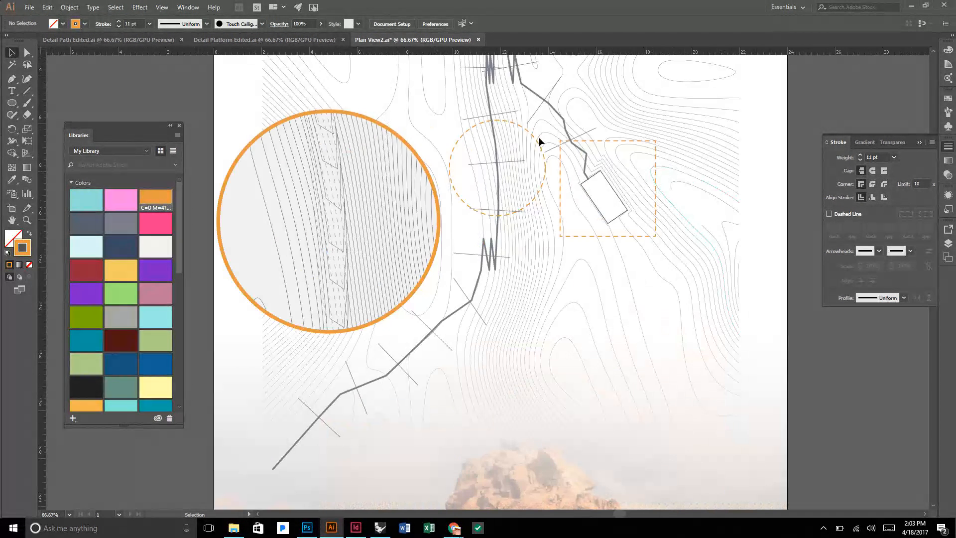
Copy the 4 in dashed circle into the dashed square around the platform, at about X 16.49 in, Y 8.70 in, and deselect.
{"action": "left_click_drag", "start_coordinate": [525, 131], "coordinate": [526, 129]}
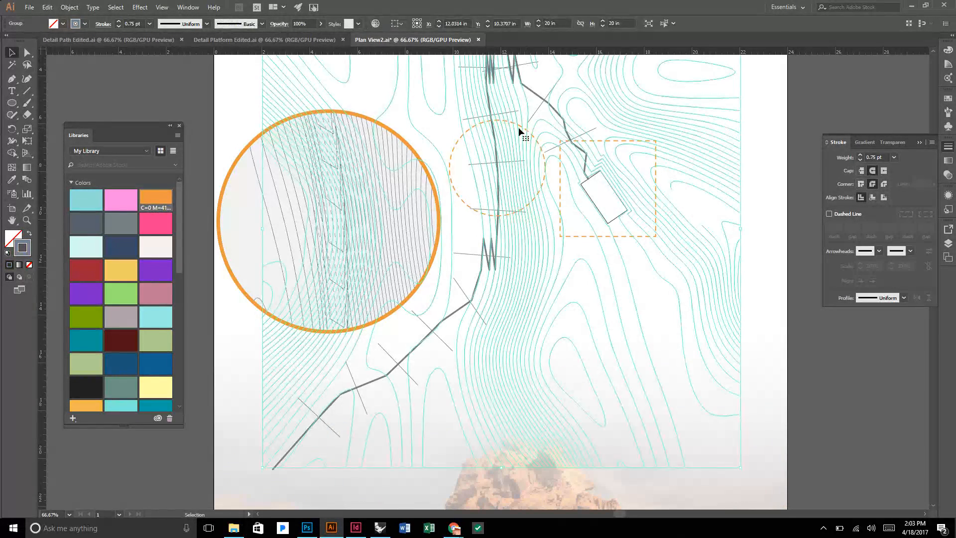
{"action": "key", "text": "ctrl+z"}
{"action": "left_click", "coordinate": [460, 140]}
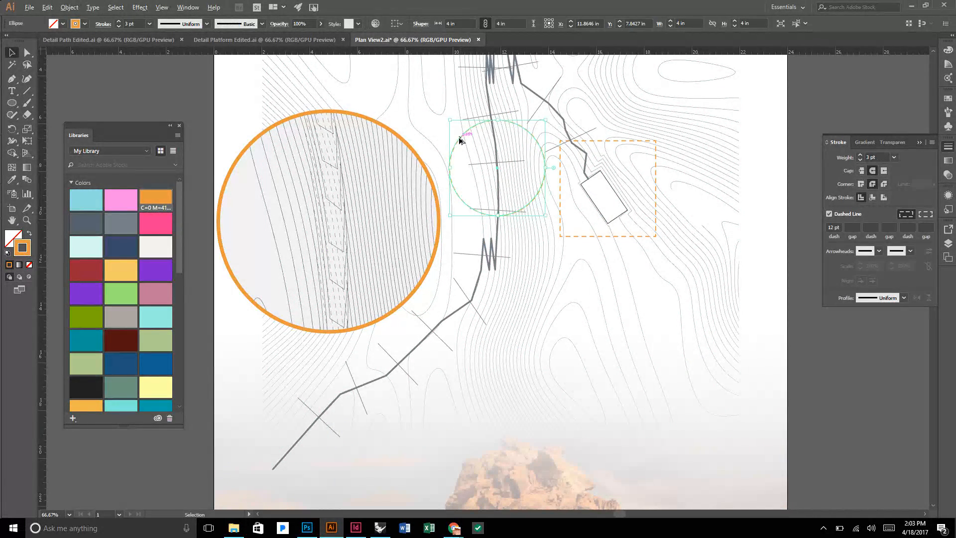
{"action": "left_click_drag", "start_coordinate": [461, 141], "coordinate": [573, 155]}
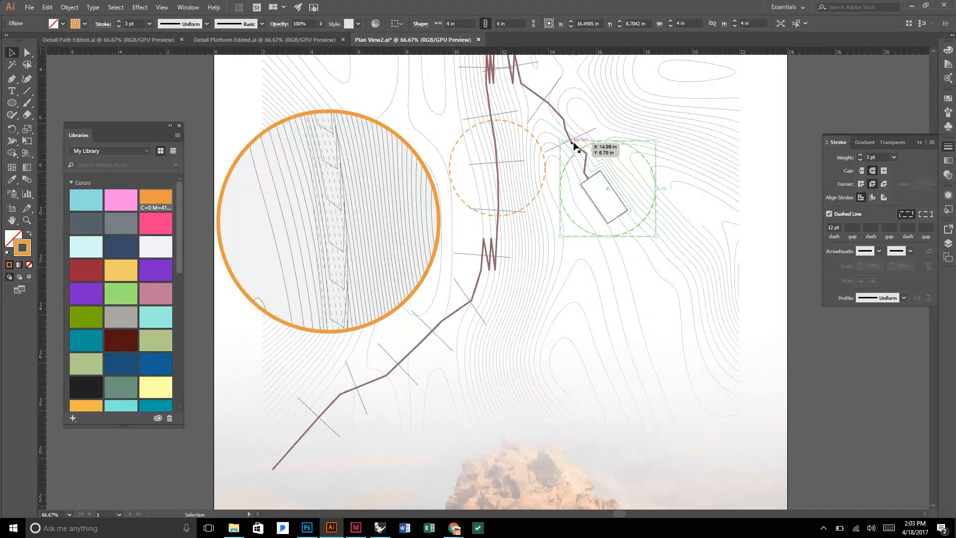
{"action": "left_click", "coordinate": [576, 142]}
{"action": "left_click", "coordinate": [813, 196]}
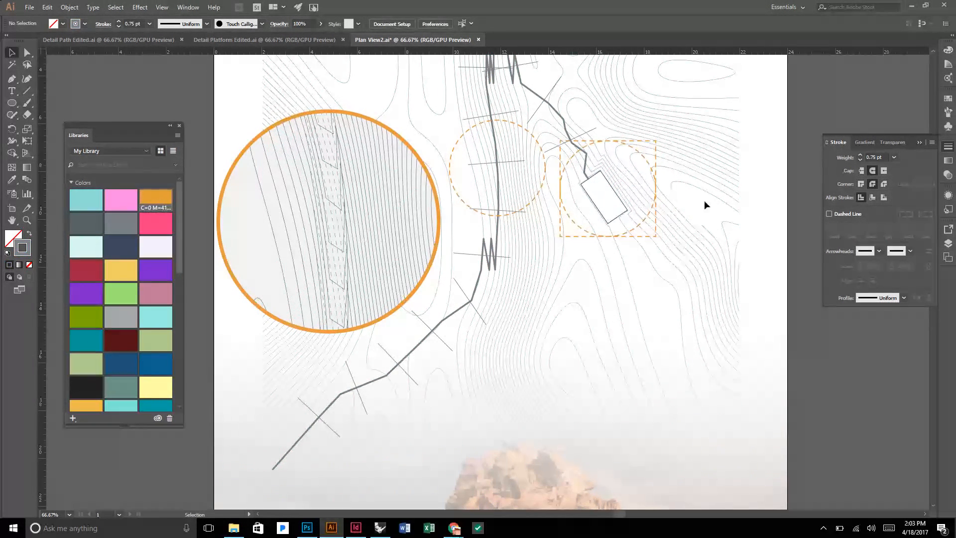
Delete the orange dashed square around the platform, keeping the dashed circle.
{"action": "left_click", "coordinate": [656, 219]}
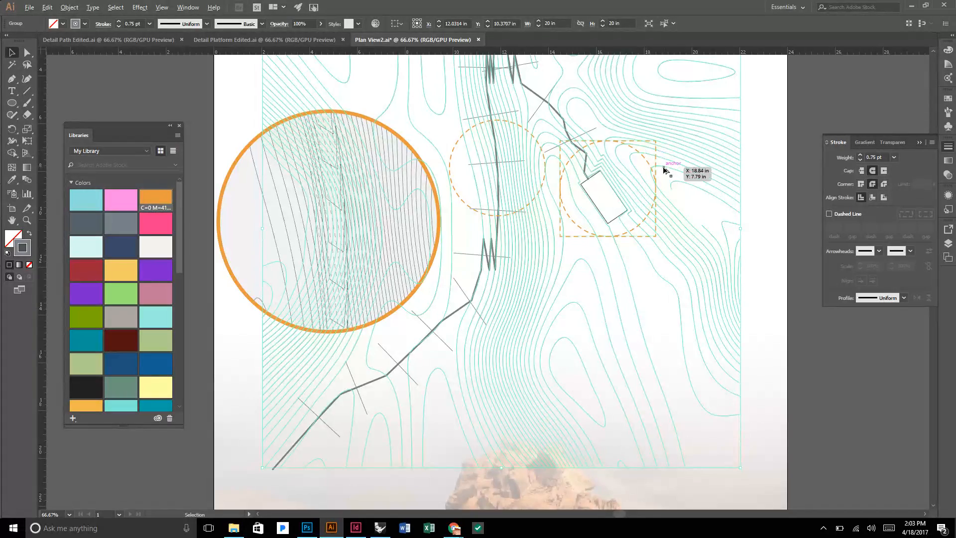
{"action": "scroll", "coordinate": [664, 168], "scroll_direction": "up", "scroll_amount": 3}
{"action": "left_click", "coordinate": [651, 181]}
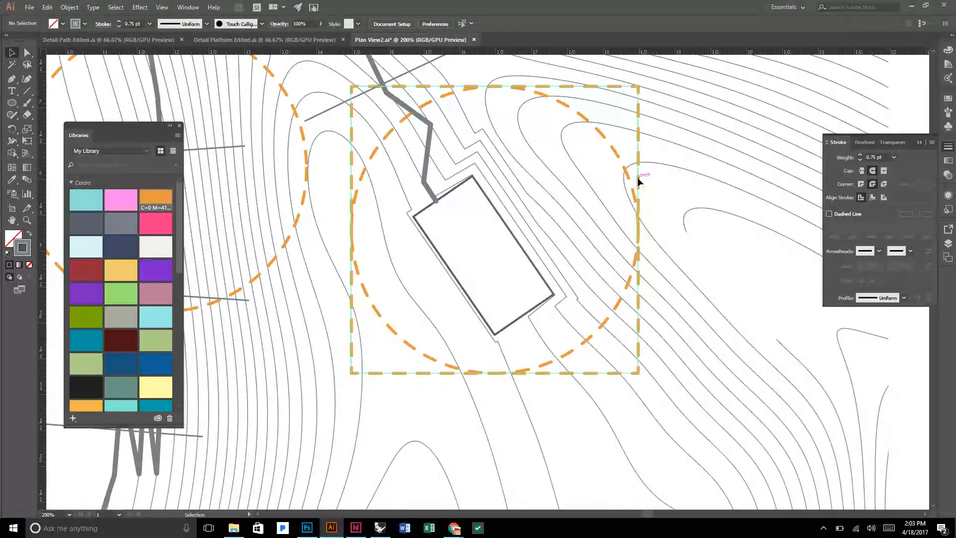
{"action": "left_click", "coordinate": [637, 177]}
{"action": "key", "text": "Delete"}
{"action": "scroll", "coordinate": [657, 175], "scroll_direction": "down", "scroll_amount": 4}
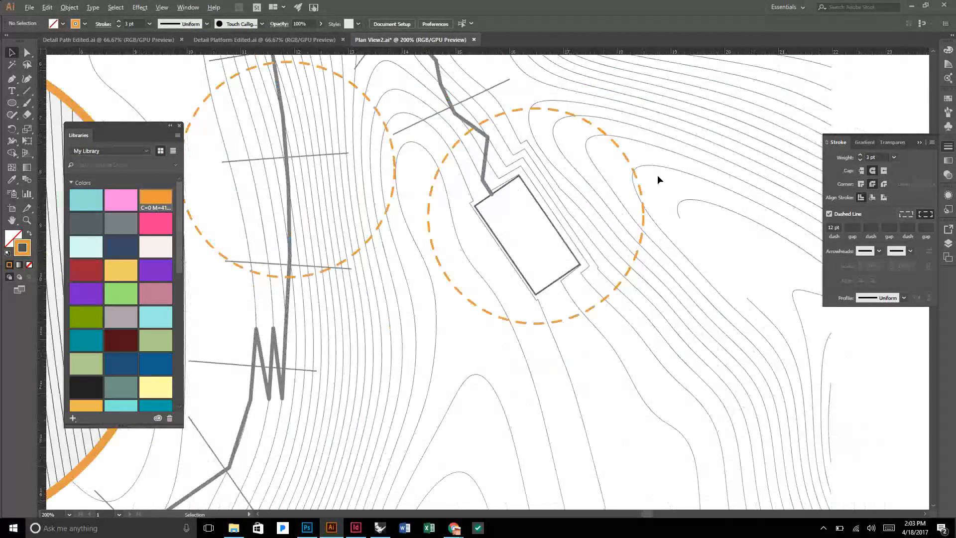
{"action": "scroll", "coordinate": [662, 178], "scroll_direction": "down", "scroll_amount": 6}
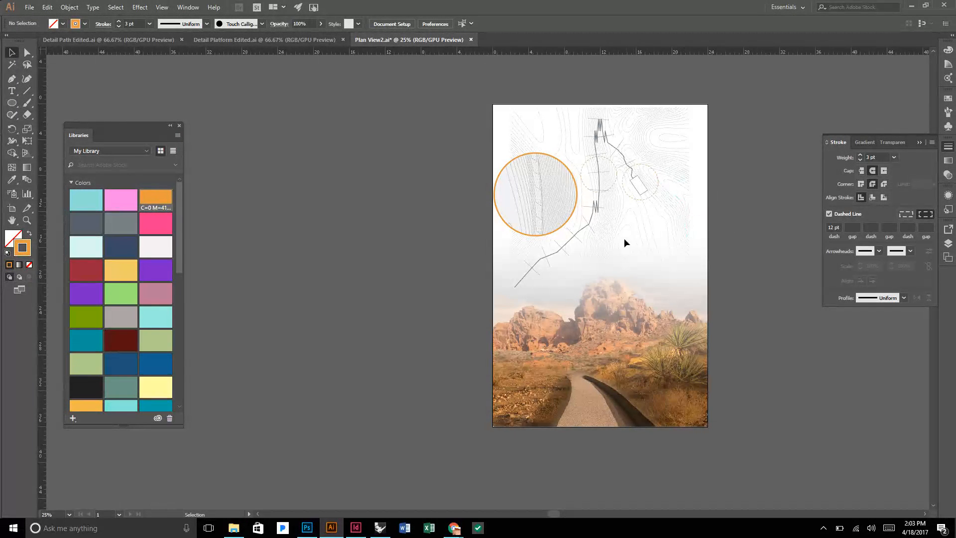
Shift the circular path call-out slightly right, leaving a small gap to the board's left edge, and deselect it.
{"action": "scroll", "coordinate": [710, 234], "scroll_direction": "up", "scroll_amount": 1}
{"action": "scroll", "coordinate": [710, 234], "scroll_direction": "up", "scroll_amount": 1}
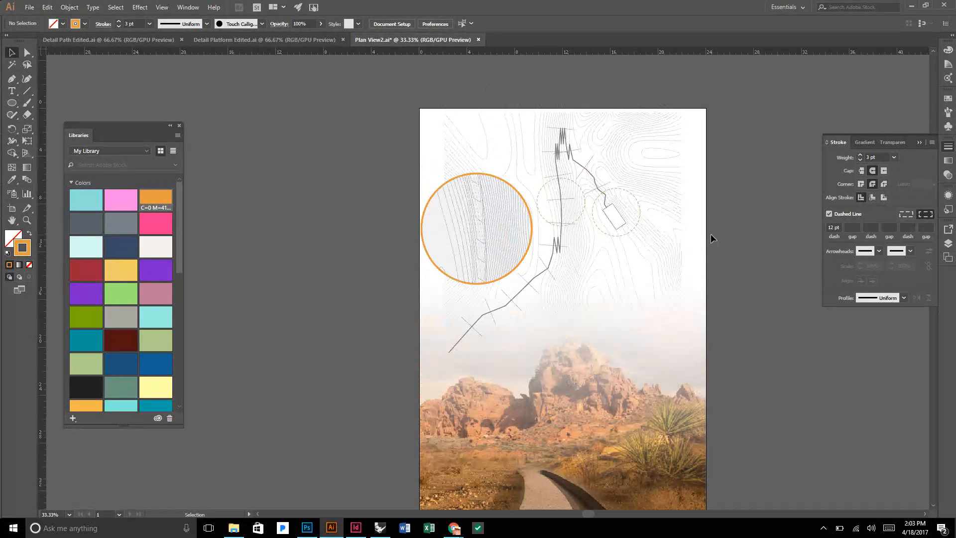
{"action": "scroll", "coordinate": [711, 234], "scroll_direction": "down", "scroll_amount": 1}
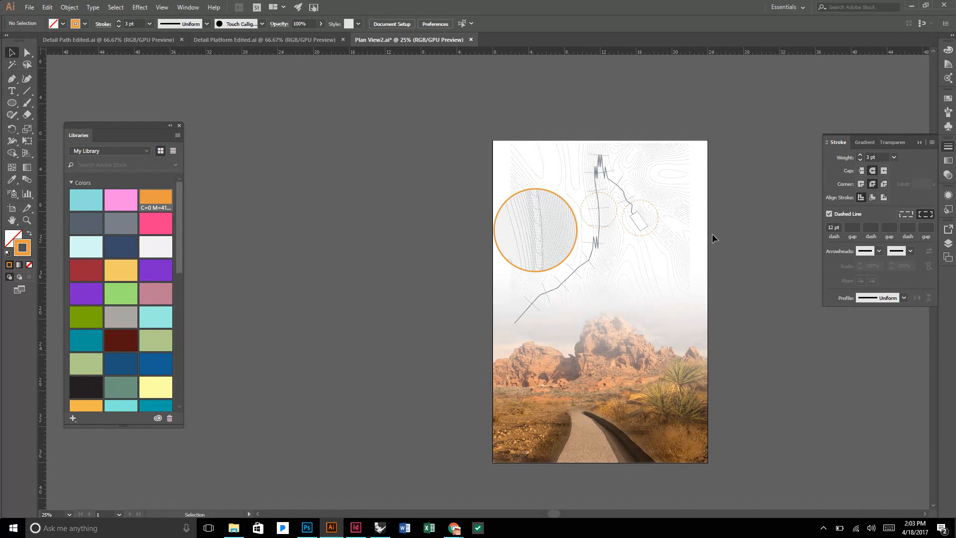
{"action": "scroll", "coordinate": [716, 238], "scroll_direction": "up", "scroll_amount": 1}
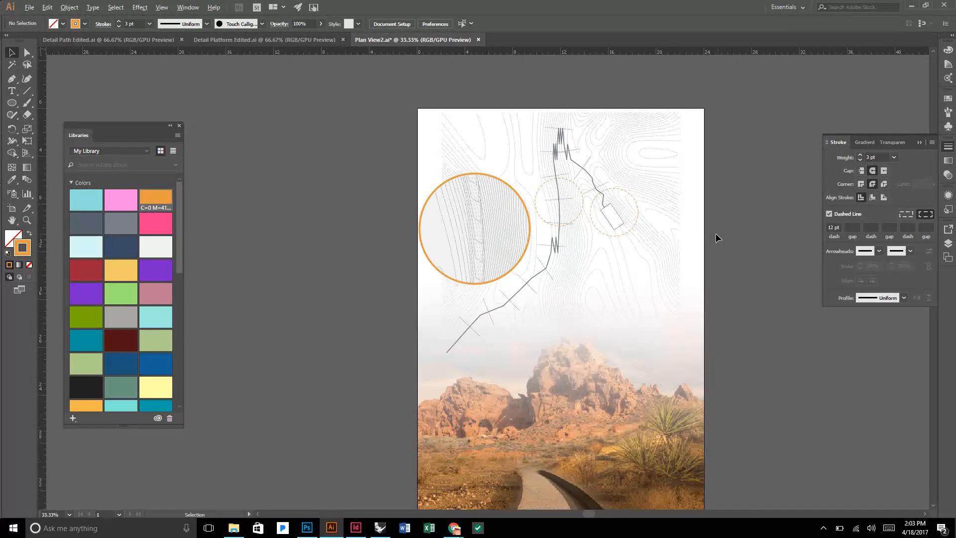
{"action": "left_click", "coordinate": [457, 232]}
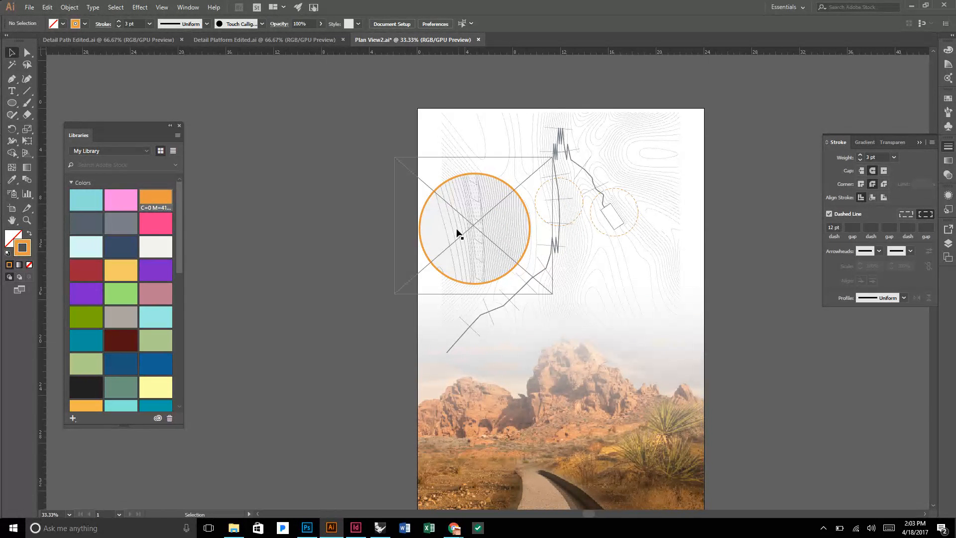
{"action": "left_click", "coordinate": [345, 219]}
{"action": "left_click", "coordinate": [447, 227]}
{"action": "scroll", "coordinate": [468, 229], "scroll_direction": "up", "scroll_amount": 1}
{"action": "left_click_drag", "start_coordinate": [489, 238], "coordinate": [499, 241]}
{"action": "scroll", "coordinate": [499, 240], "scroll_direction": "down", "scroll_amount": 1}
{"action": "left_click", "coordinate": [277, 202]}
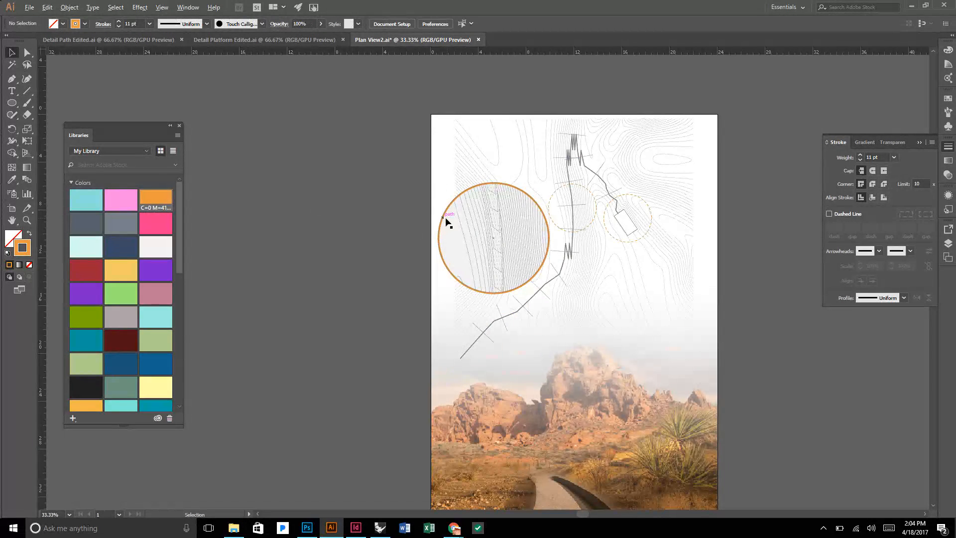
{"action": "scroll", "coordinate": [446, 219], "scroll_direction": "up", "scroll_amount": 2}
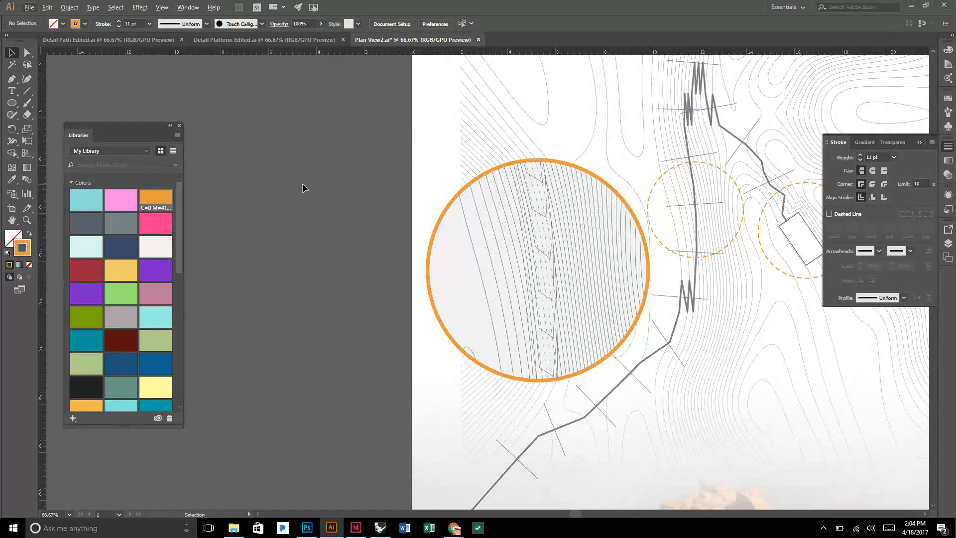
{"action": "scroll", "coordinate": [306, 187], "scroll_direction": "down", "scroll_amount": 1}
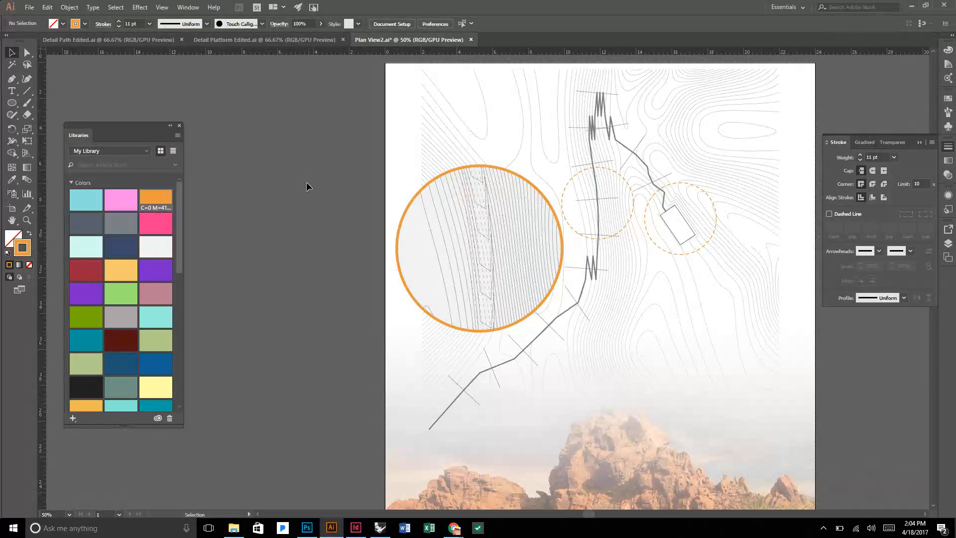
{"action": "scroll", "coordinate": [307, 186], "scroll_direction": "up", "scroll_amount": 2}
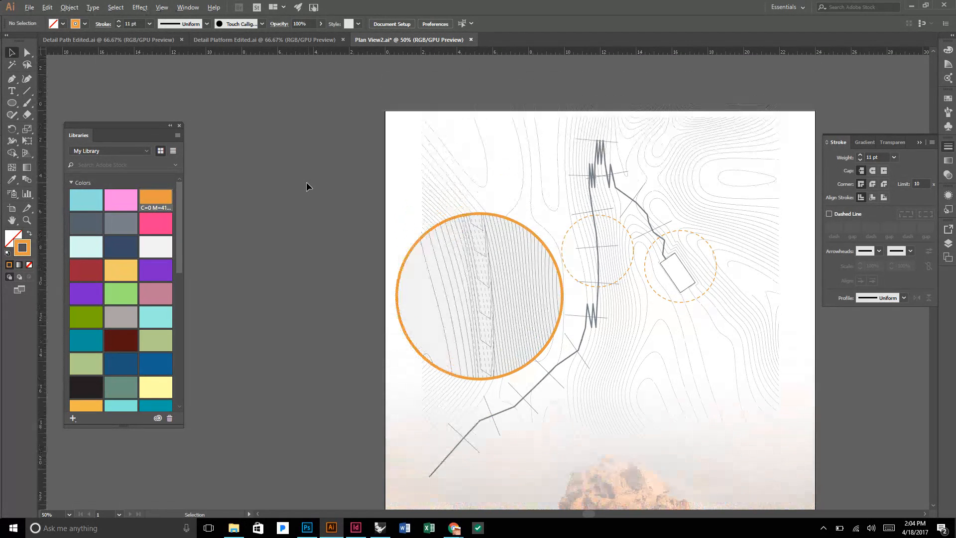
{"action": "scroll", "coordinate": [307, 187], "scroll_direction": "down", "scroll_amount": 1}
{"action": "scroll", "coordinate": [306, 186], "scroll_direction": "down", "scroll_amount": 2}
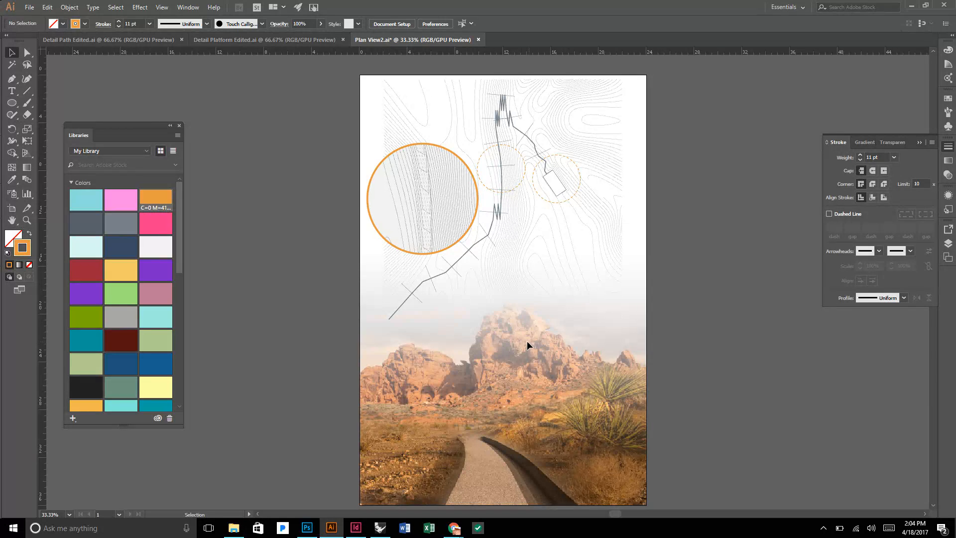
{"action": "scroll", "coordinate": [527, 341], "scroll_direction": "down", "scroll_amount": 1}
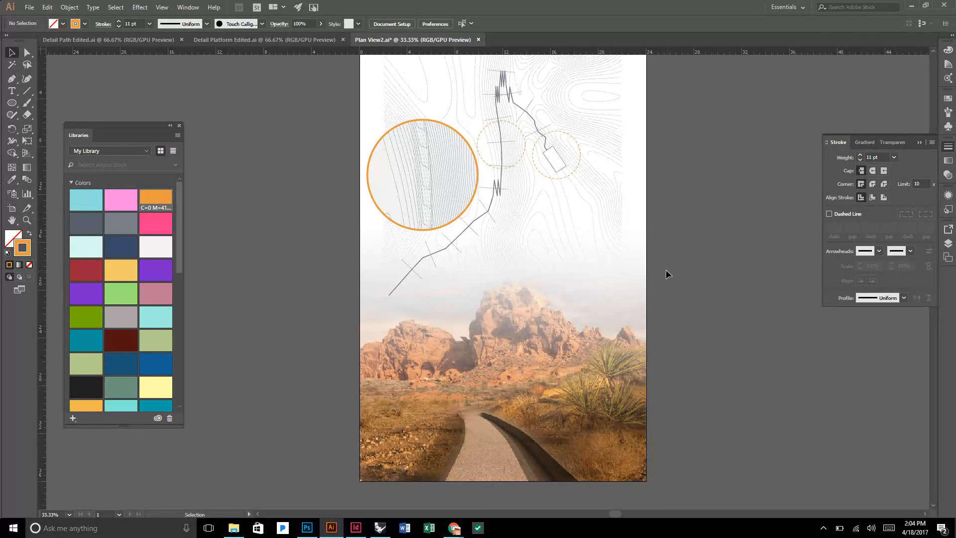
{"action": "scroll", "coordinate": [666, 270], "scroll_direction": "down", "scroll_amount": 1}
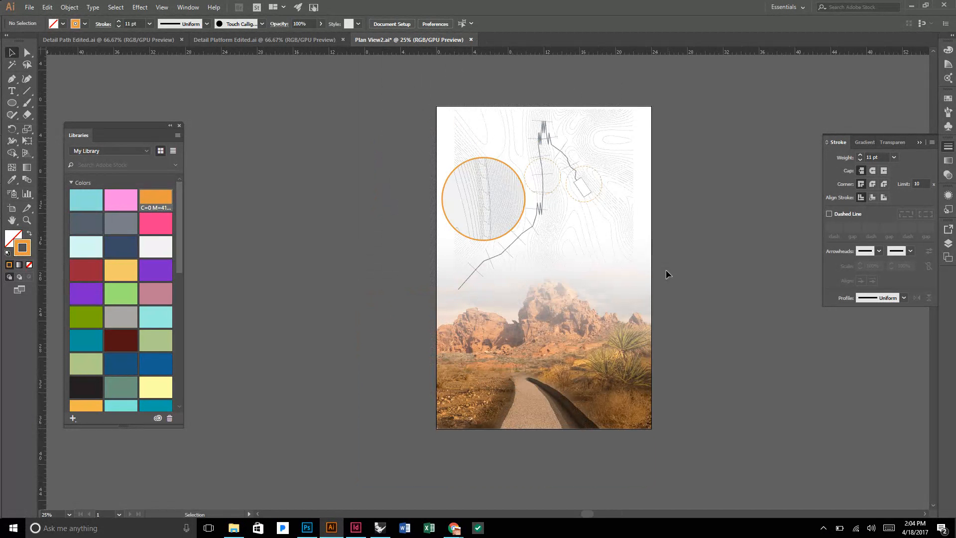
{"action": "scroll", "coordinate": [665, 270], "scroll_direction": "up", "scroll_amount": 1}
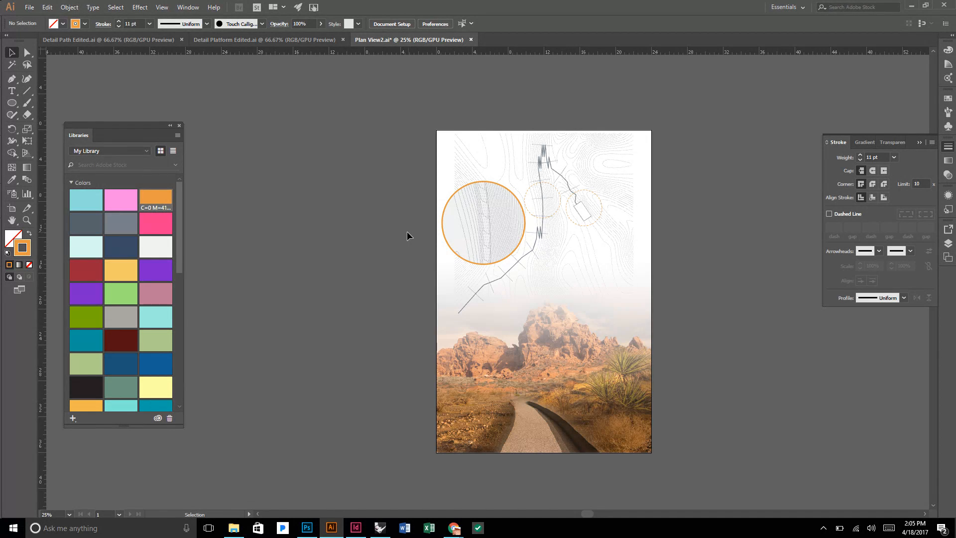
{"action": "scroll", "coordinate": [451, 233], "scroll_direction": "up", "scroll_amount": 2}
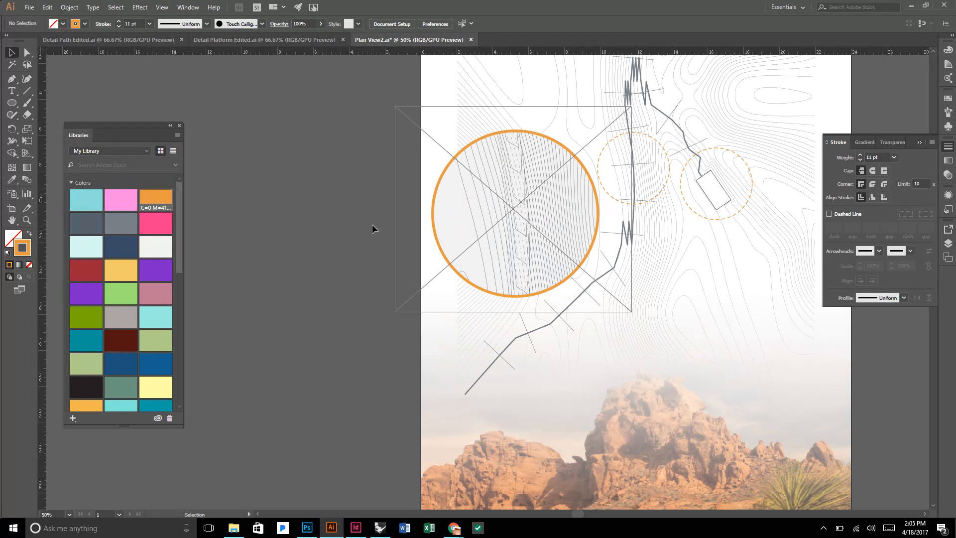
{"action": "scroll", "coordinate": [327, 227], "scroll_direction": "down", "scroll_amount": 2}
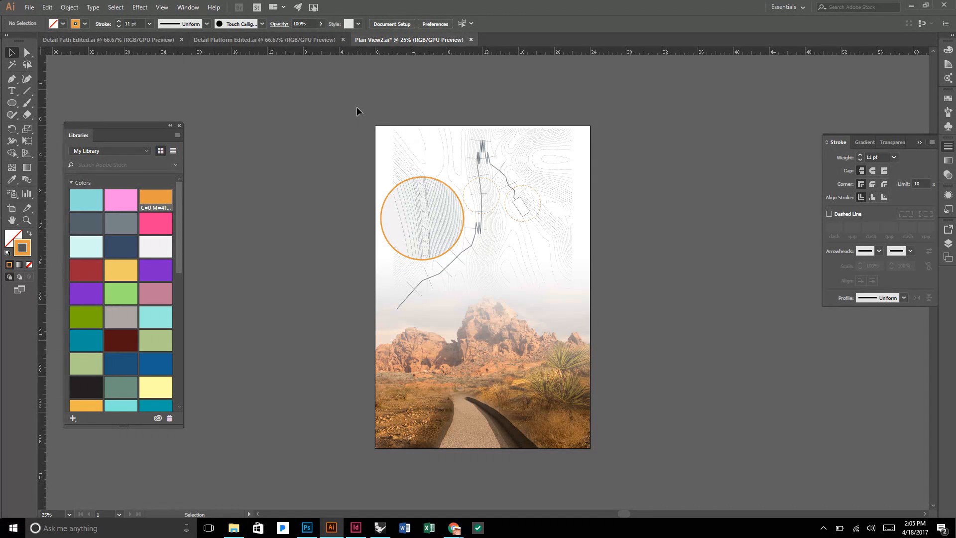
Switch to the Rhino platform model, show any hidden objects, and turn on the New Contours layer and its parent layer Detail.
{"action": "left_click", "coordinate": [379, 527]}
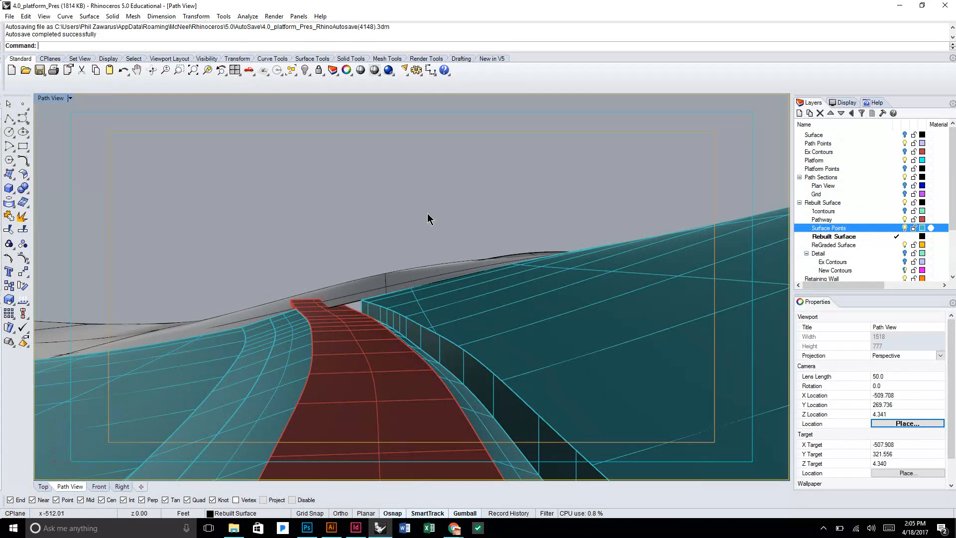
{"action": "left_click", "coordinate": [904, 269]}
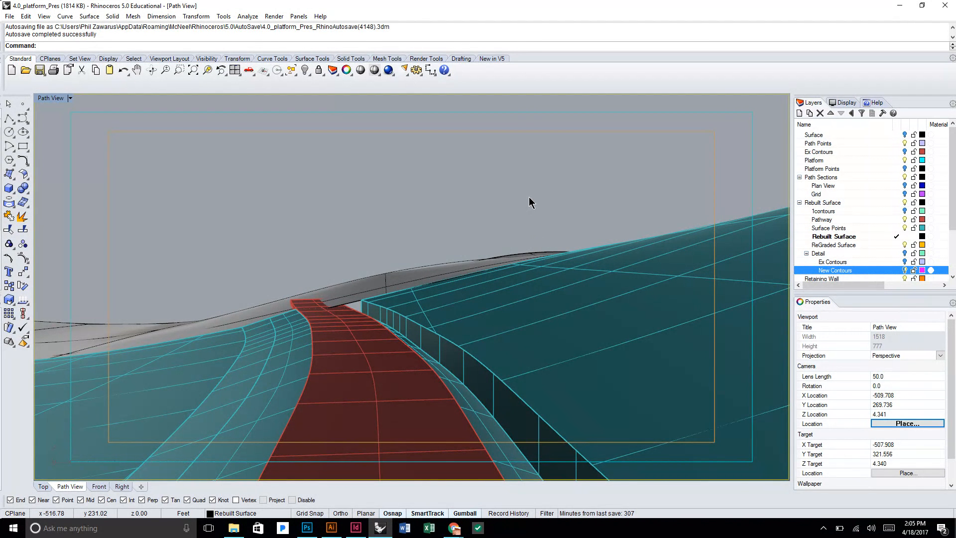
{"action": "scroll", "coordinate": [529, 197], "scroll_direction": "down", "scroll_amount": 10}
{"action": "left_click_drag", "start_coordinate": [577, 253], "coordinate": [600, 299]}
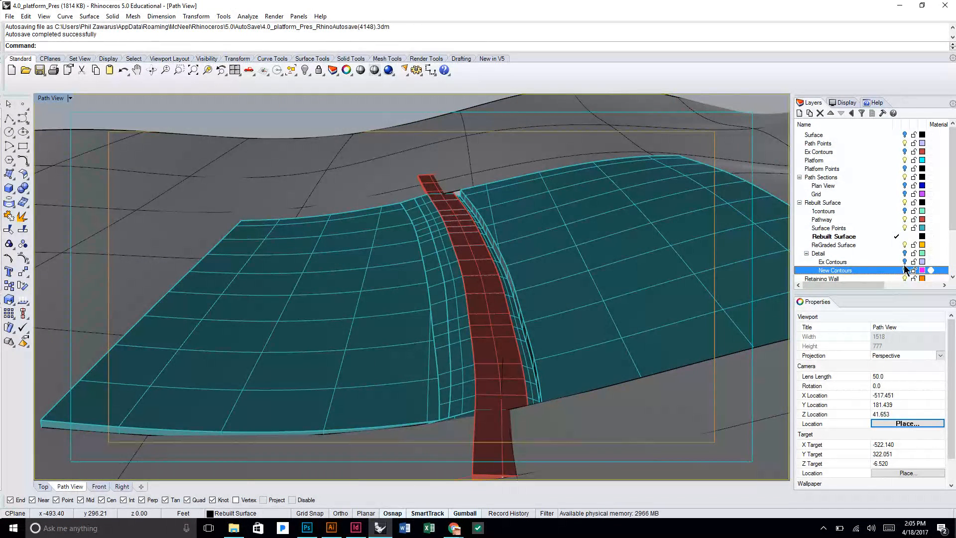
{"action": "type", "text": "Show"}
{"action": "key", "text": "Return"}
{"action": "left_click_drag", "start_coordinate": [581, 233], "coordinate": [753, 258]}
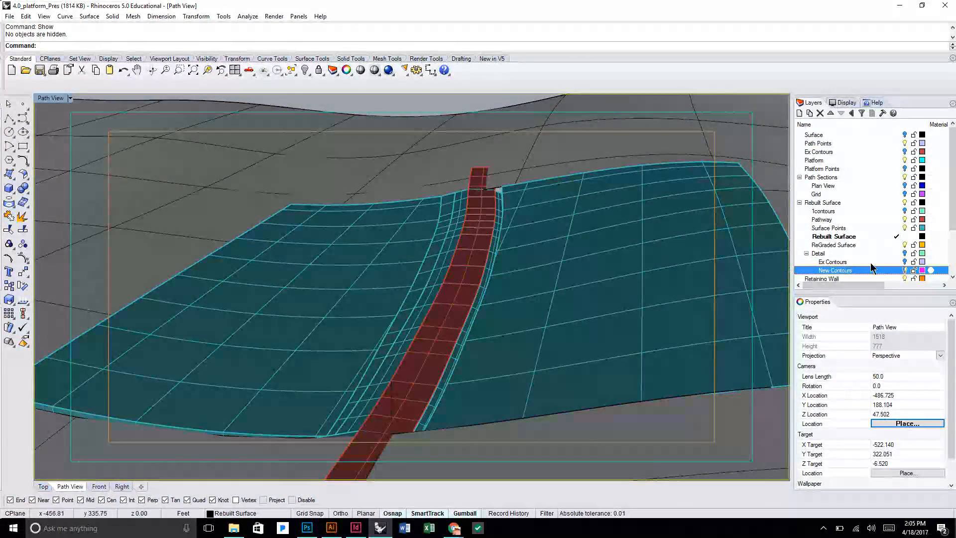
{"action": "left_click", "coordinate": [905, 253]}
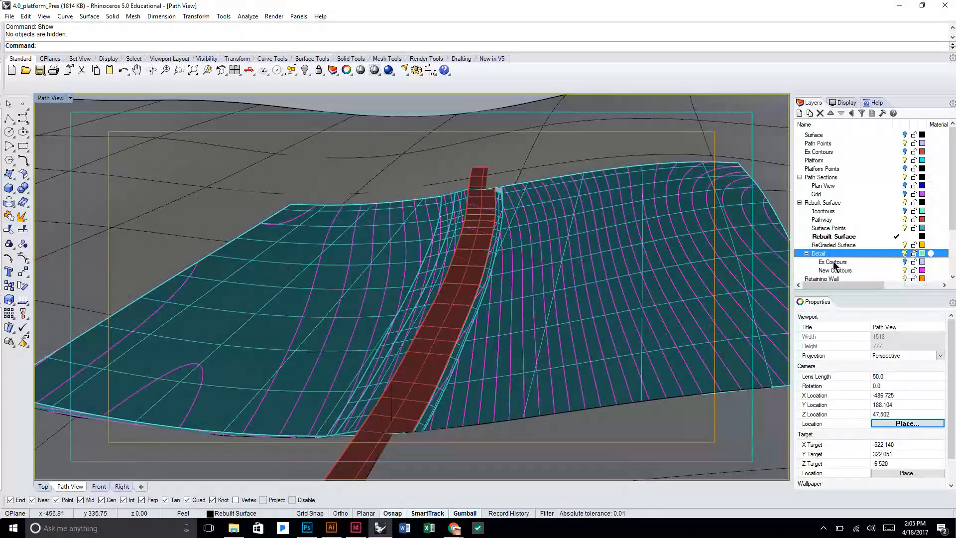
Select all curves on the New Contours layer and add the teal terrain polysurface beside the path to the selection.
{"action": "left_click_drag", "start_coordinate": [595, 298], "coordinate": [624, 272]}
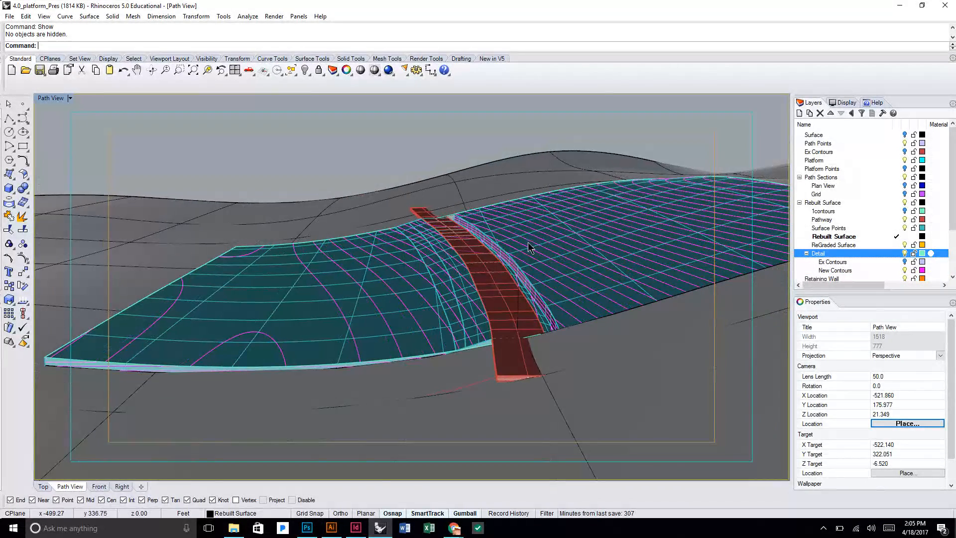
{"action": "scroll", "coordinate": [513, 242], "scroll_direction": "up", "scroll_amount": 4}
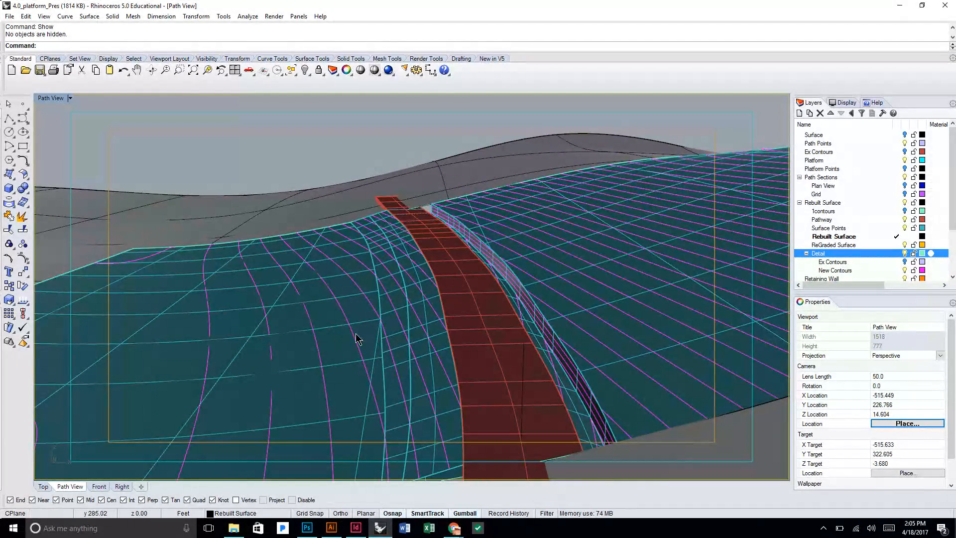
{"action": "left_click", "coordinate": [881, 270]}
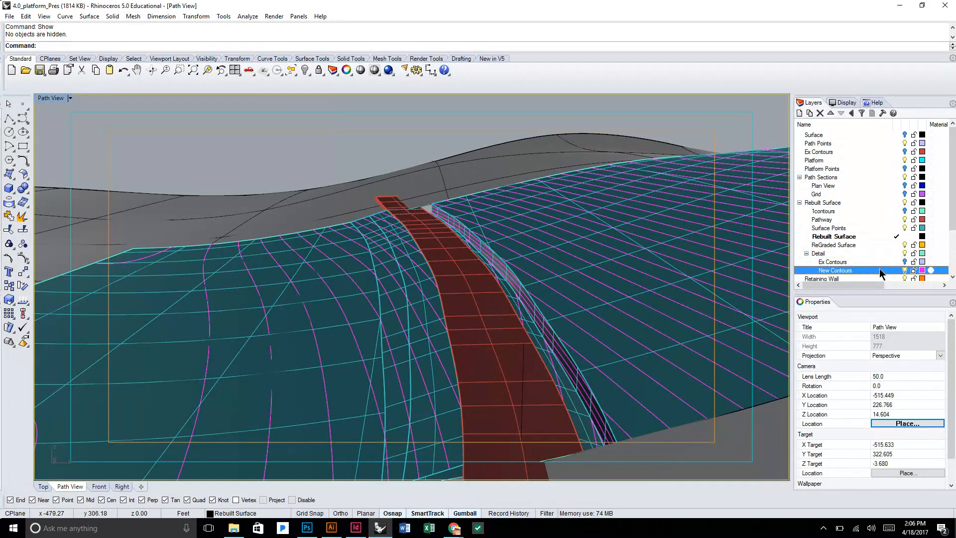
{"action": "right_click", "coordinate": [881, 272]}
{"action": "left_click", "coordinate": [879, 421]}
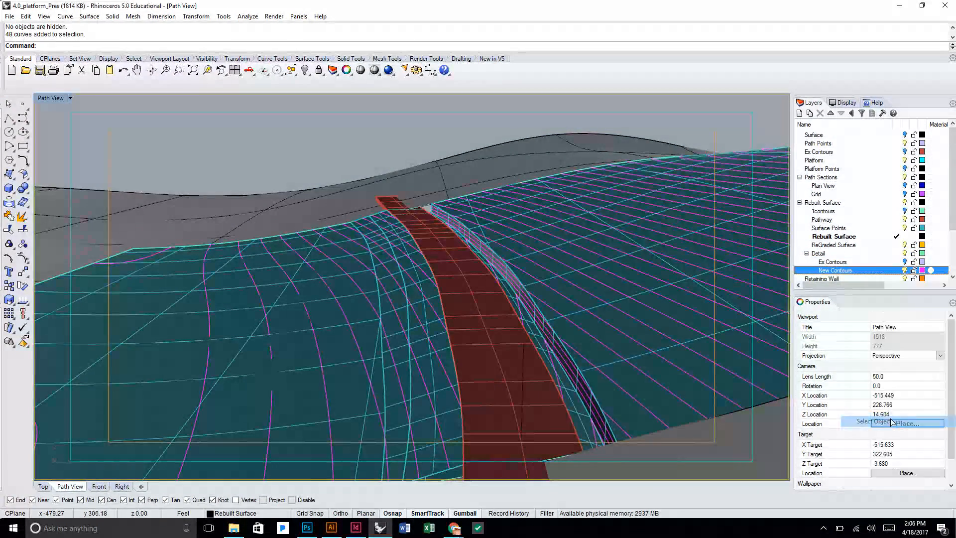
{"action": "left_click", "coordinate": [150, 368], "text": "shift"}
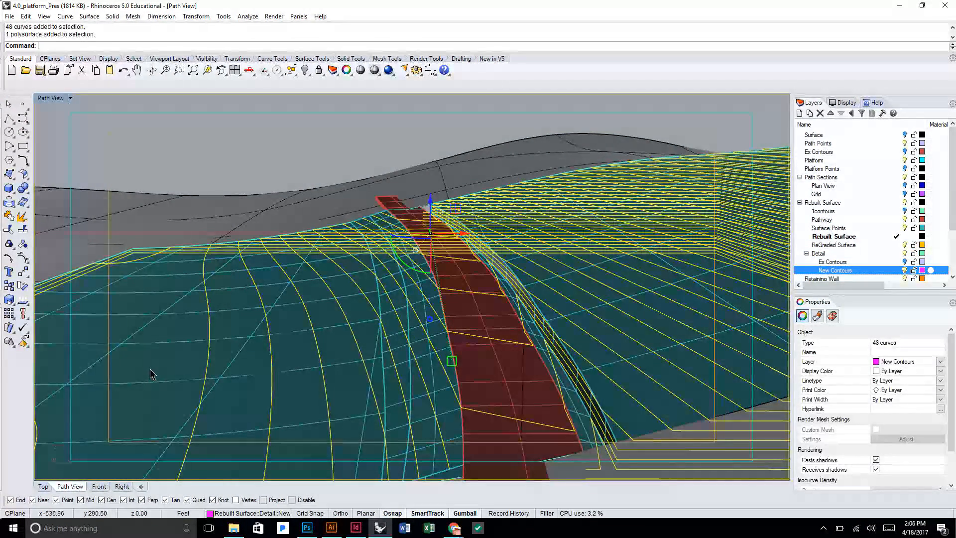
Restore the saved Path View camera in the viewport, keeping the contours and terrain selected.
{"action": "left_click", "coordinate": [53, 98]}
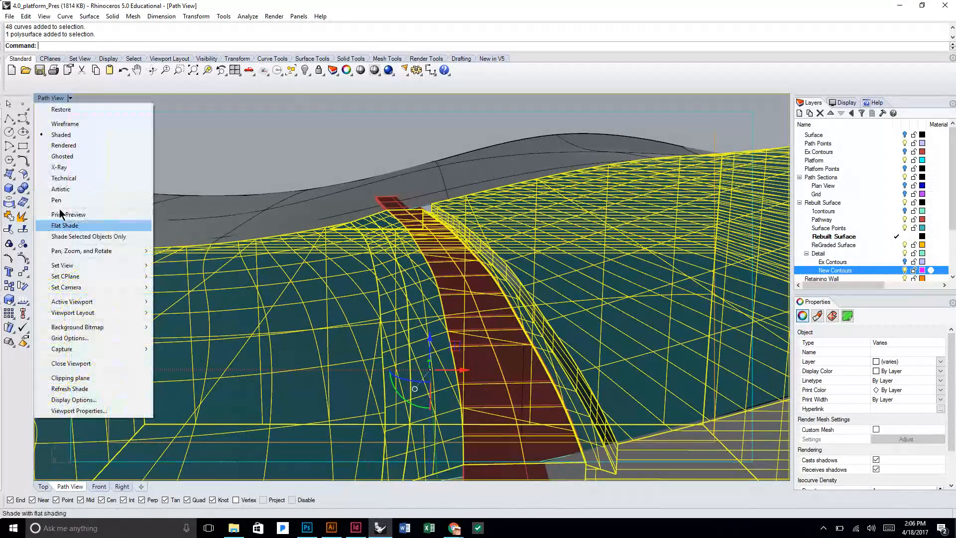
{"action": "mouse_move", "coordinate": [98, 266]}
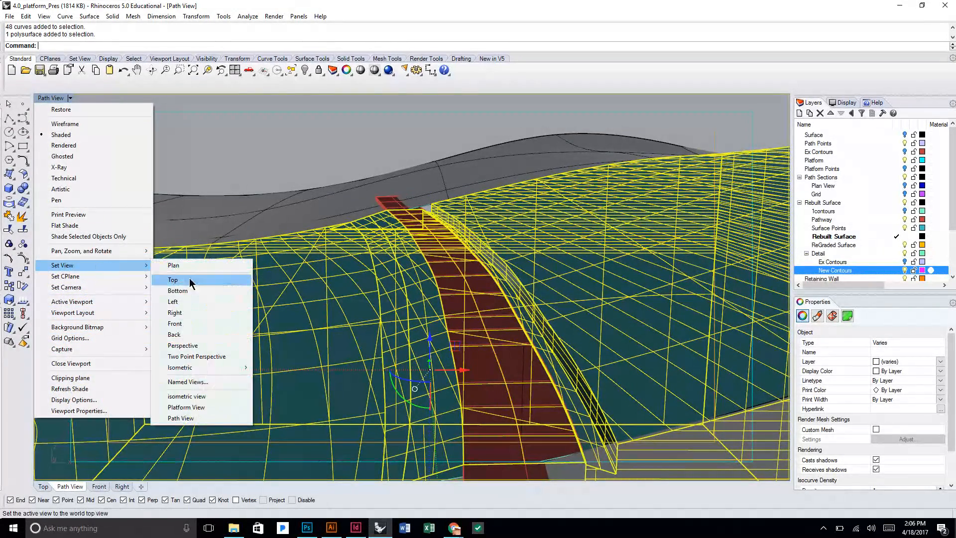
{"action": "left_click", "coordinate": [201, 423]}
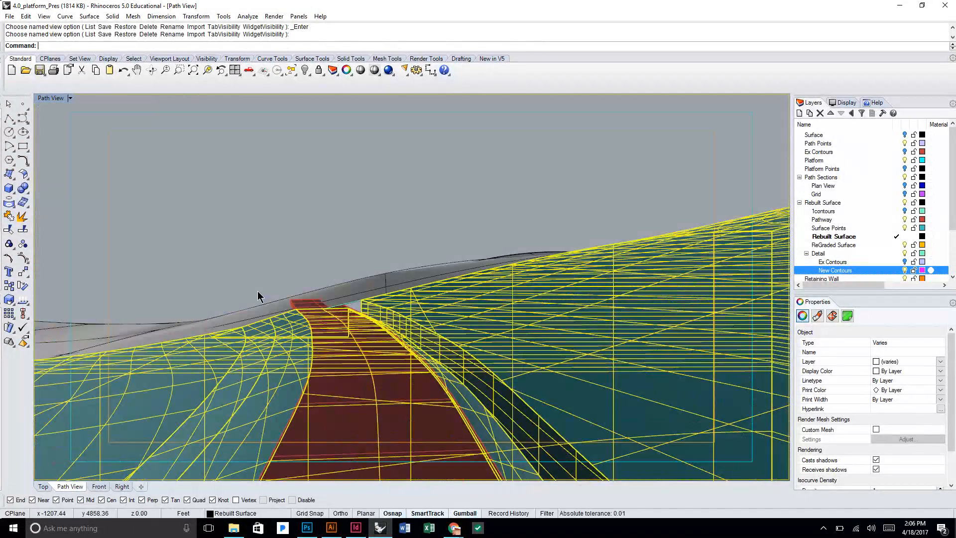
Create a 2D drawing of the selection with Make2D from the current view, putting the visible lines on a layer named Path Contours.
{"action": "type", "text": "Make2D"}
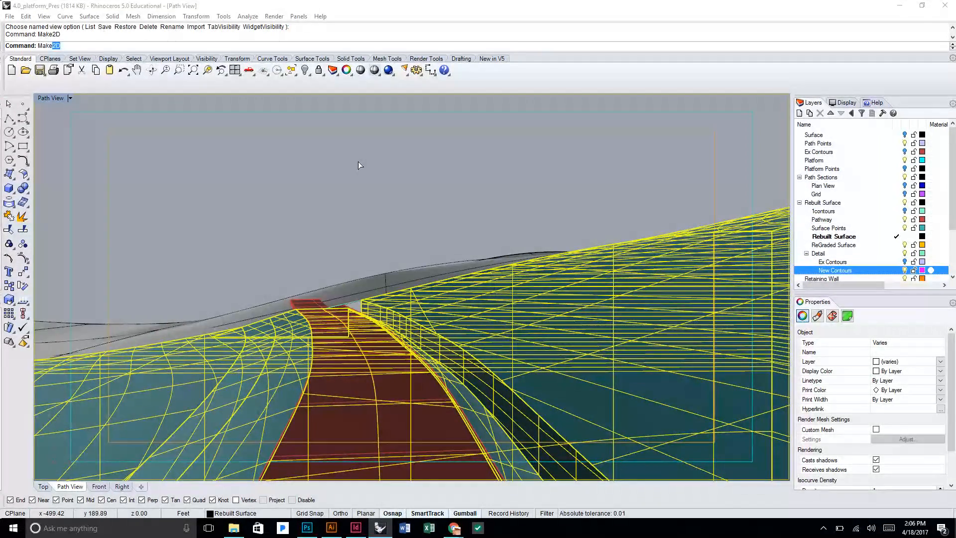
{"action": "key", "text": "Return"}
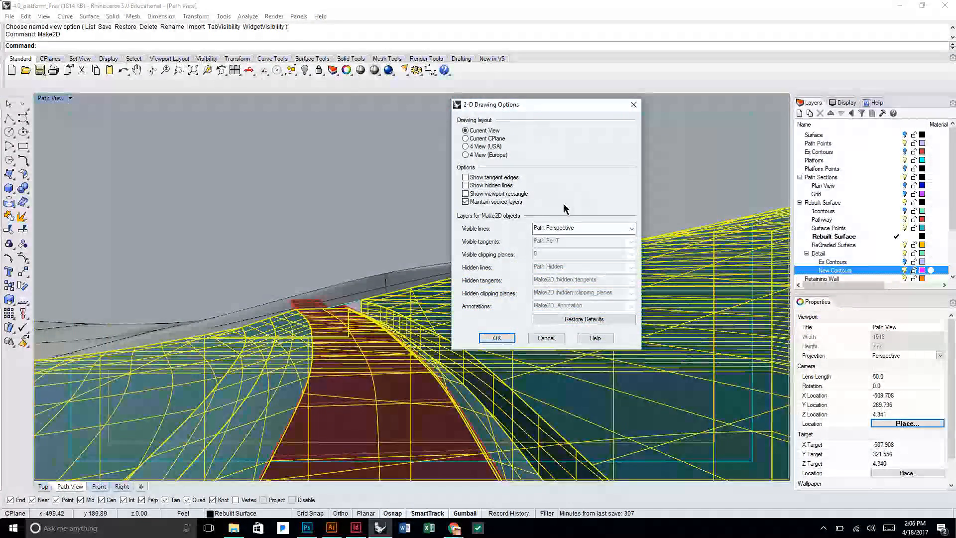
{"action": "left_click", "coordinate": [591, 228]}
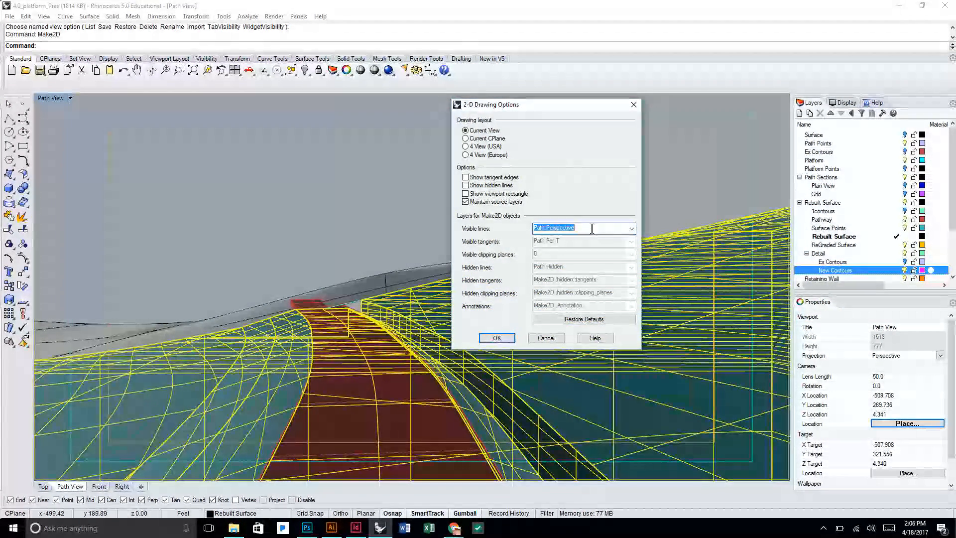
{"action": "type", "text": "Path Contours"}
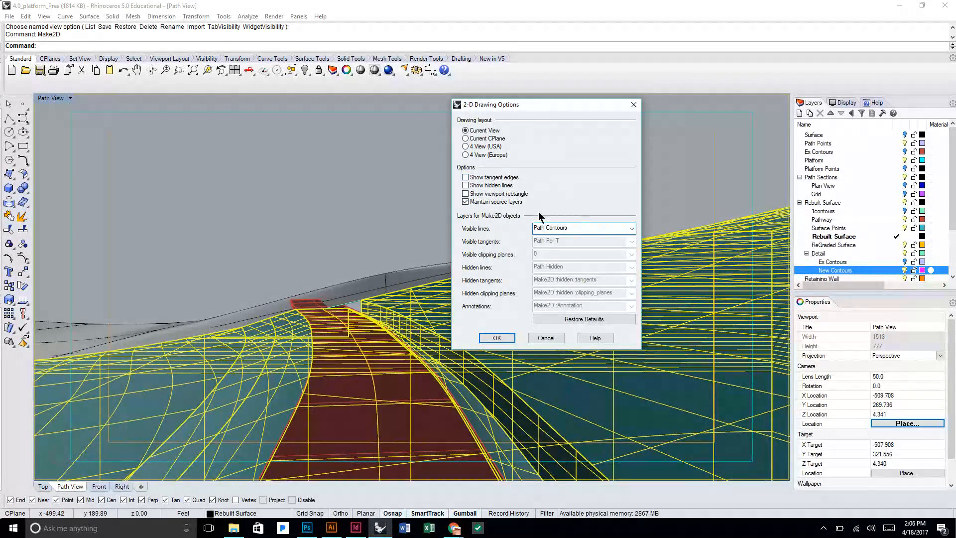
{"action": "left_click", "coordinate": [497, 338]}
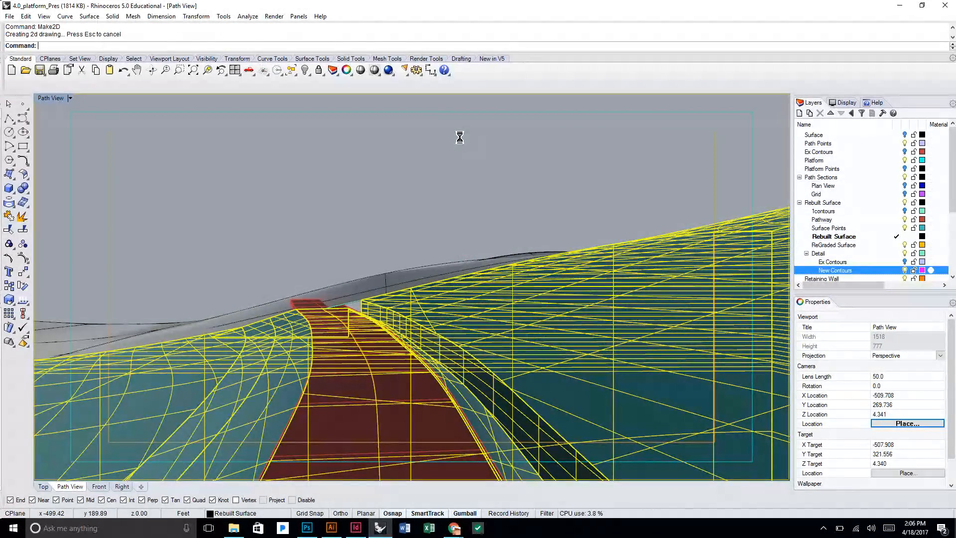
Zoom to the newly generated 2D contour lines and examine them from several angles.
{"action": "left_click", "coordinate": [208, 70]}
{"action": "left_click_drag", "start_coordinate": [464, 245], "coordinate": [462, 327]}
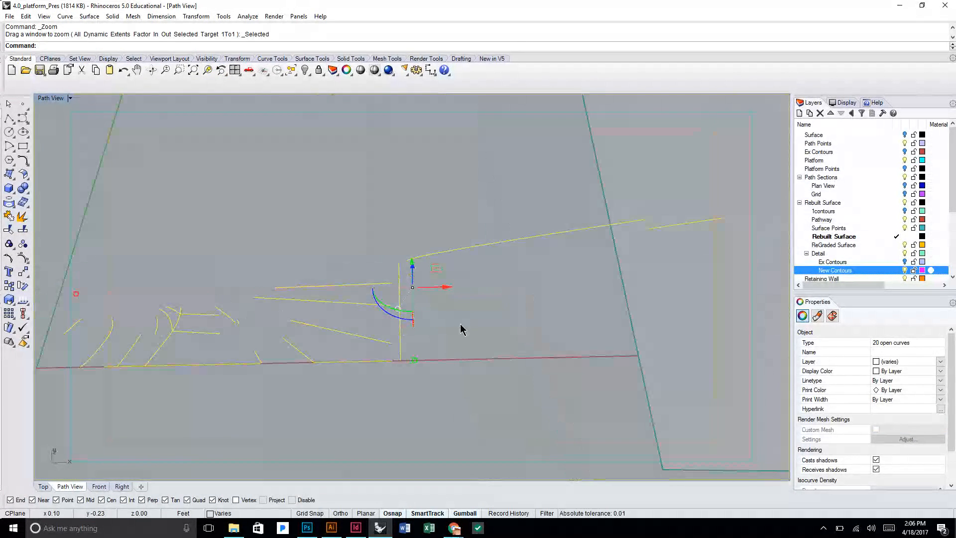
{"action": "scroll", "coordinate": [464, 321], "scroll_direction": "down", "scroll_amount": 4}
{"action": "left_click_drag", "start_coordinate": [387, 247], "coordinate": [389, 301]}
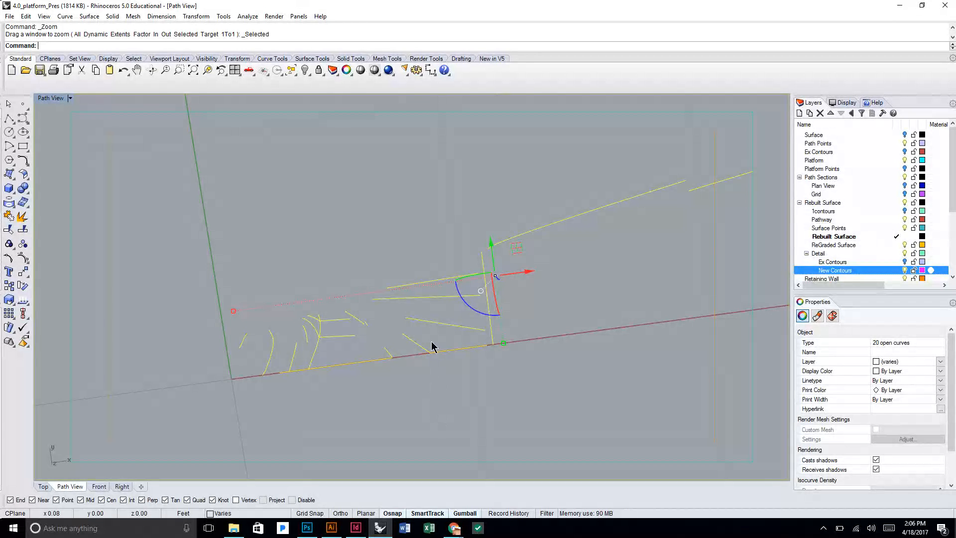
{"action": "left_click_drag", "start_coordinate": [431, 344], "coordinate": [422, 211]}
Switch back to the Plan View2 board in Illustrator and examine the path, wall and planting in the desert render.
{"action": "left_click", "coordinate": [331, 528]}
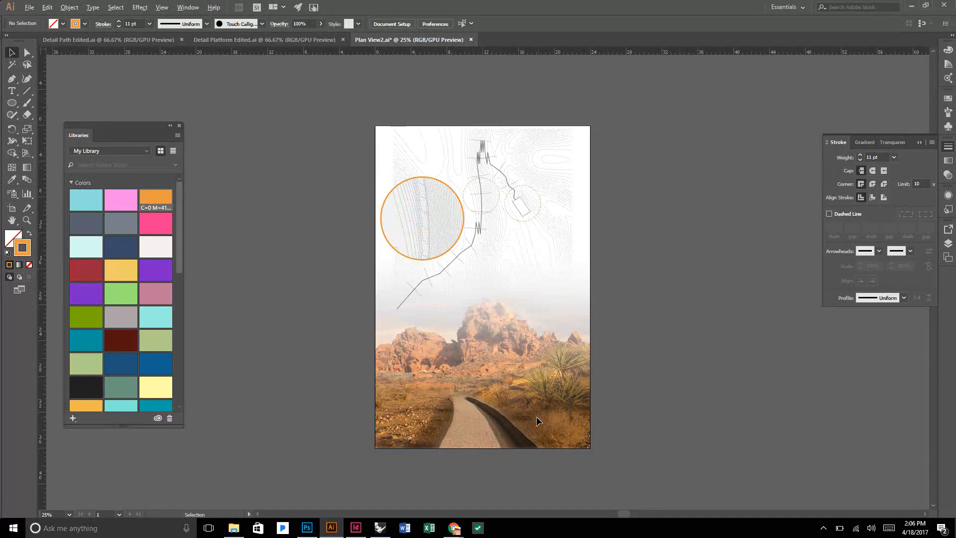
{"action": "scroll", "coordinate": [537, 420], "scroll_direction": "up", "scroll_amount": 4}
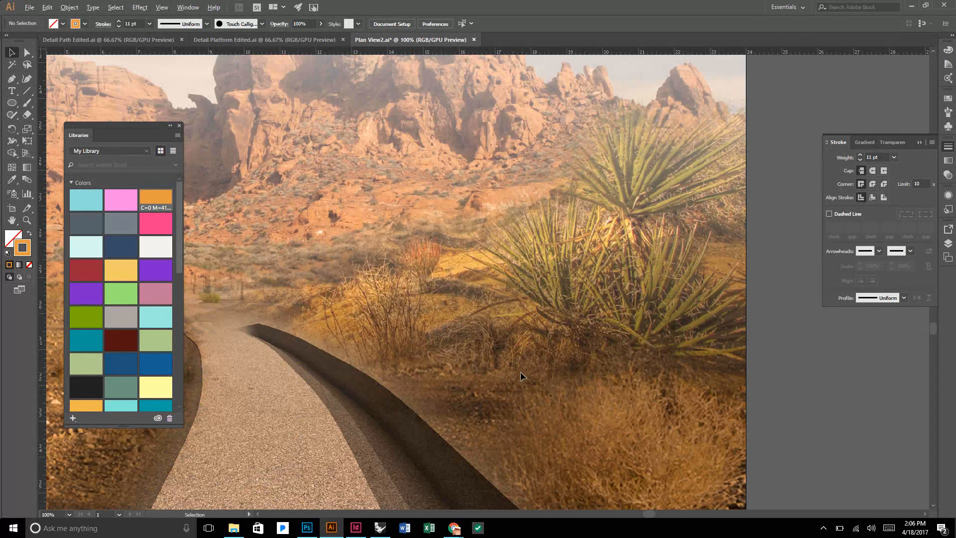
{"action": "scroll", "coordinate": [521, 372], "scroll_direction": "down", "scroll_amount": 3}
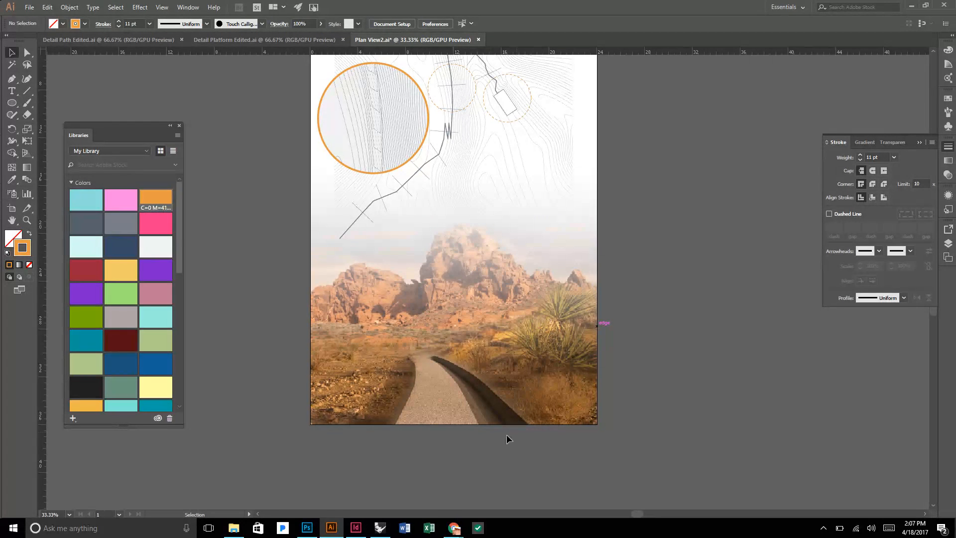
{"action": "mouse_move", "coordinate": [453, 528]}
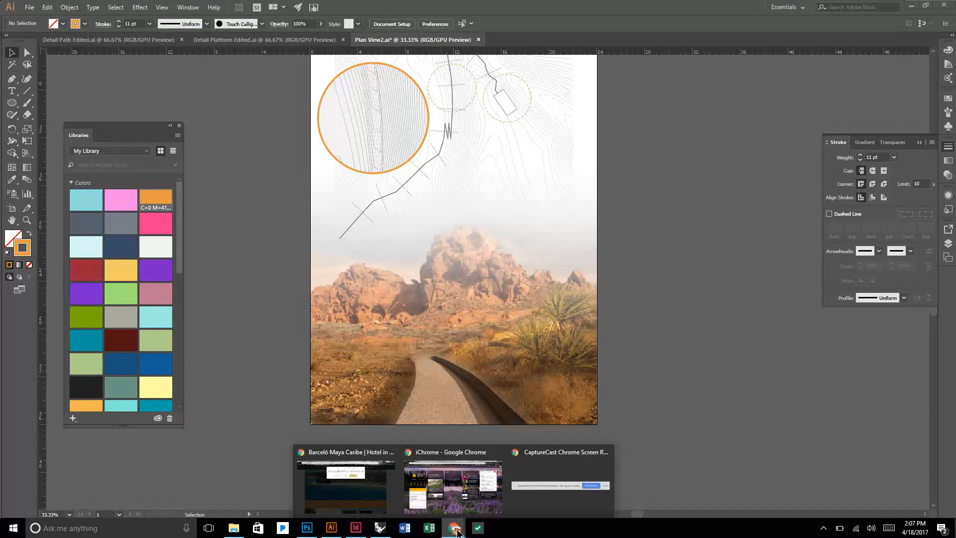
{"action": "left_click", "coordinate": [453, 499]}
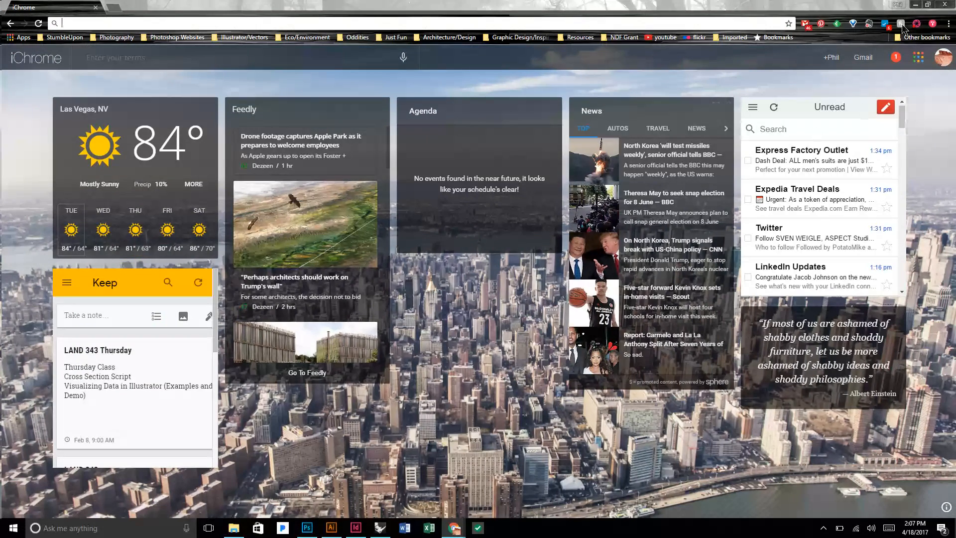
{"action": "left_click", "coordinate": [916, 25]}
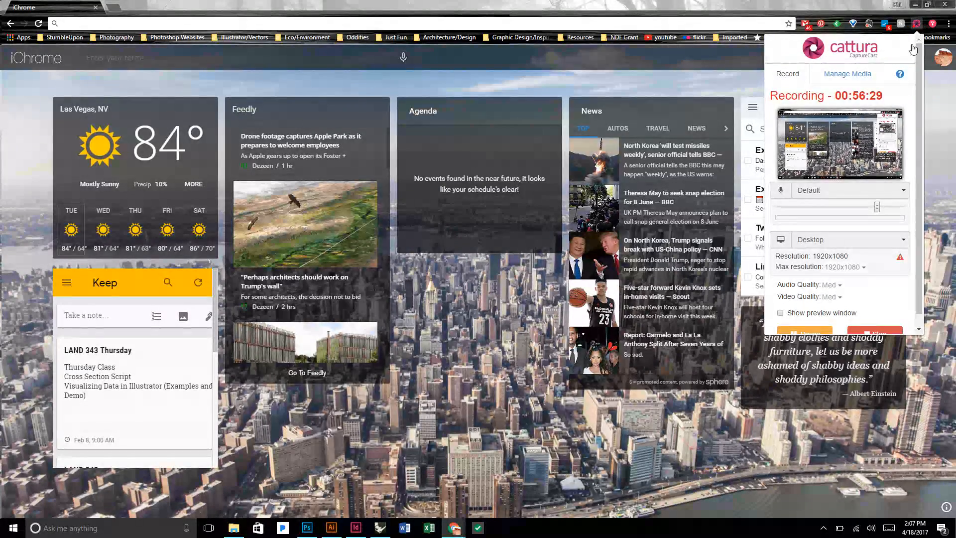